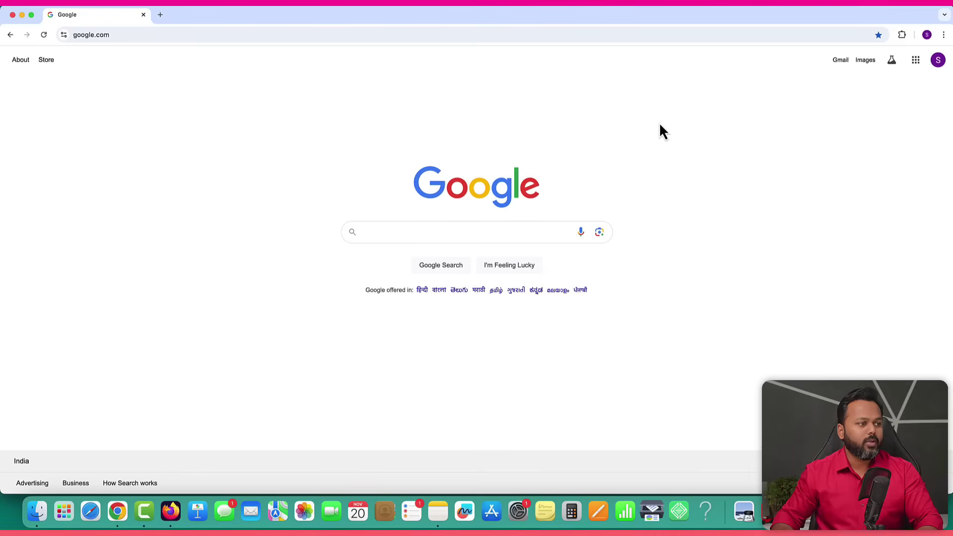
# Search Google for 'iphone 16' and scroll through the sponsored and shopping results.
pyautogui.click(432, 230)
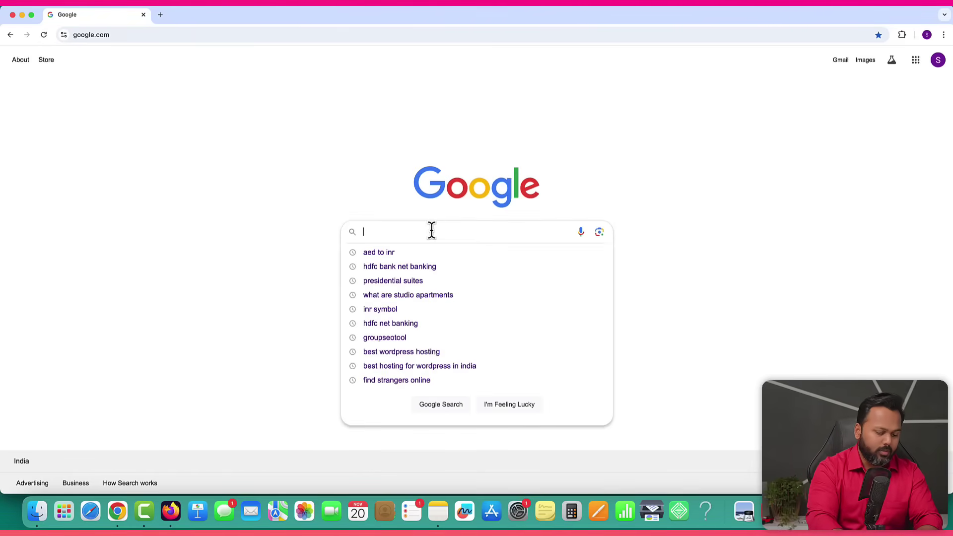
pyautogui.write('iphone 1')
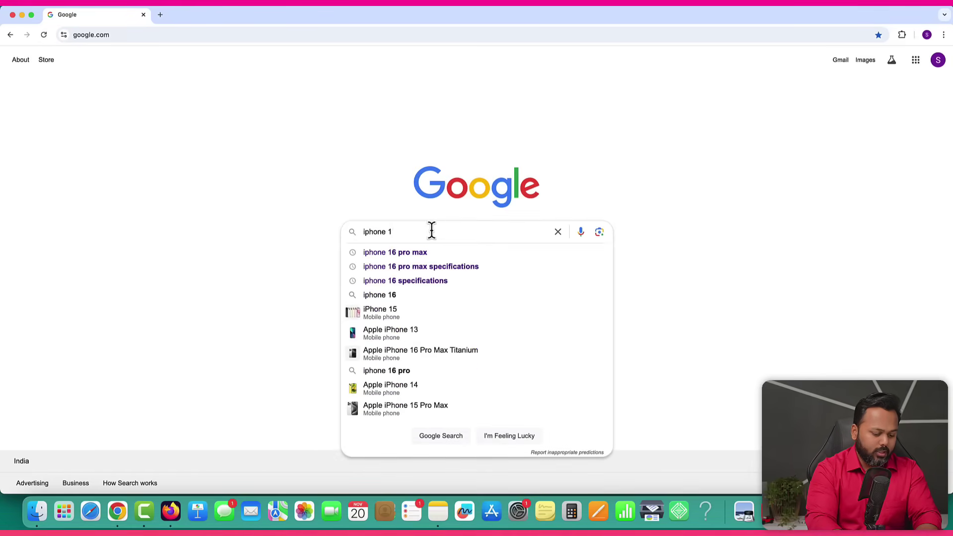
pyautogui.write('6')
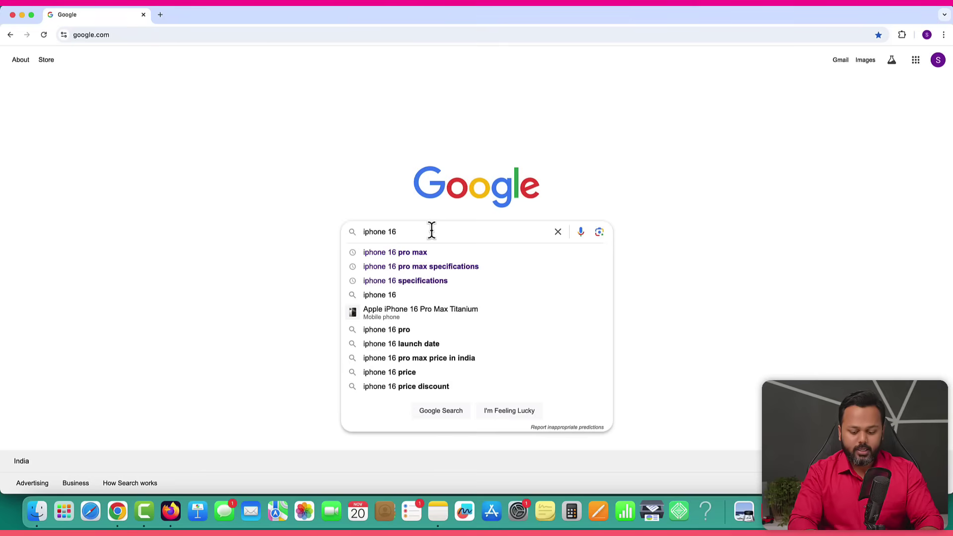
pyautogui.press('Return')
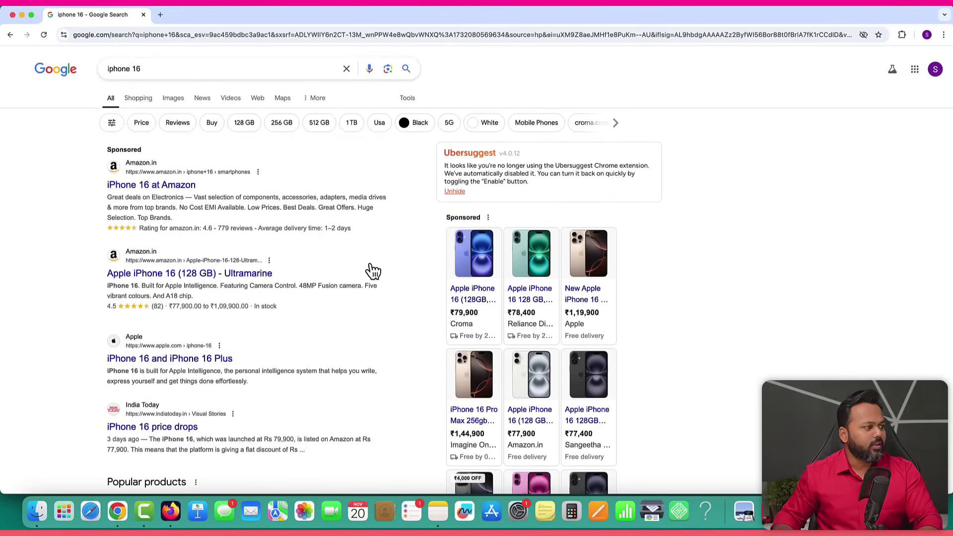
pyautogui.scroll(-5, 423, 262)
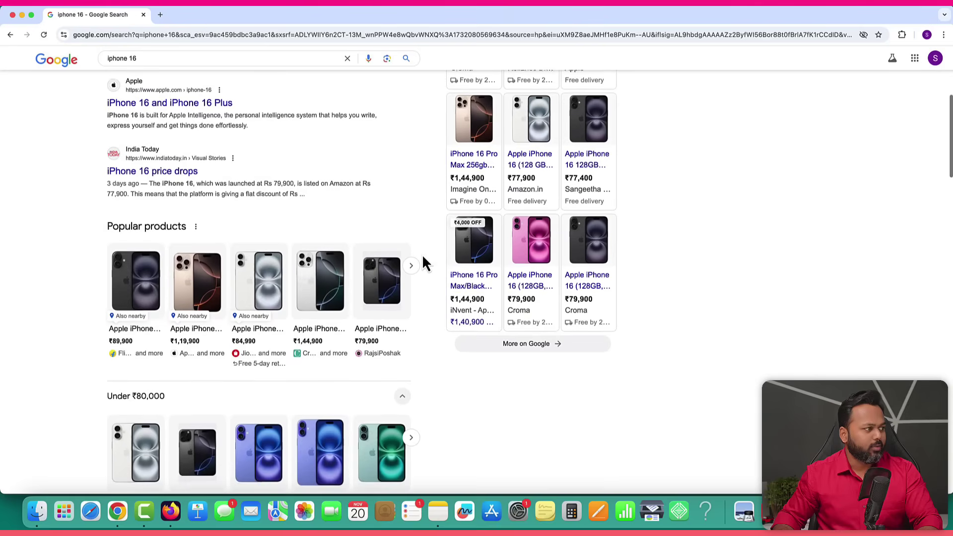
pyautogui.scroll(5, 423, 262)
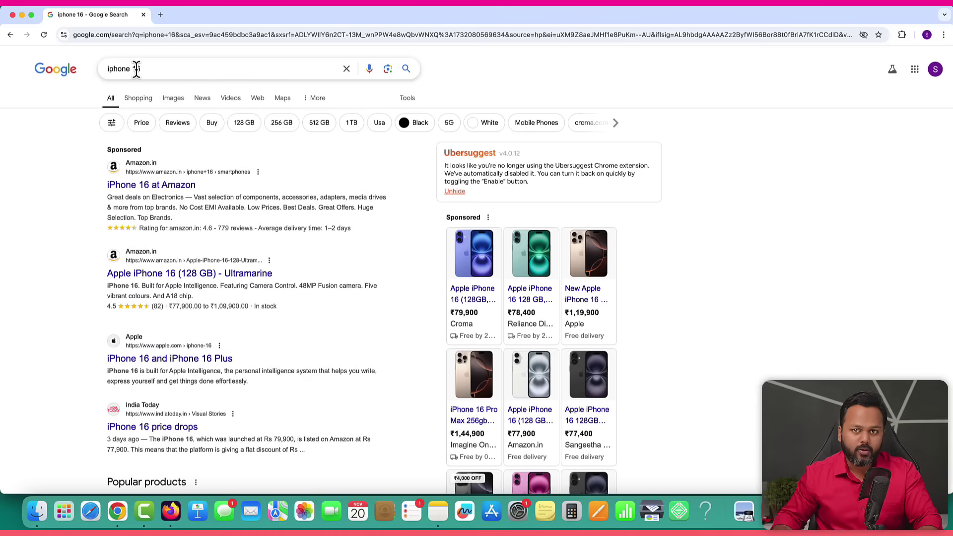
pyautogui.scroll(-1, 283, 357)
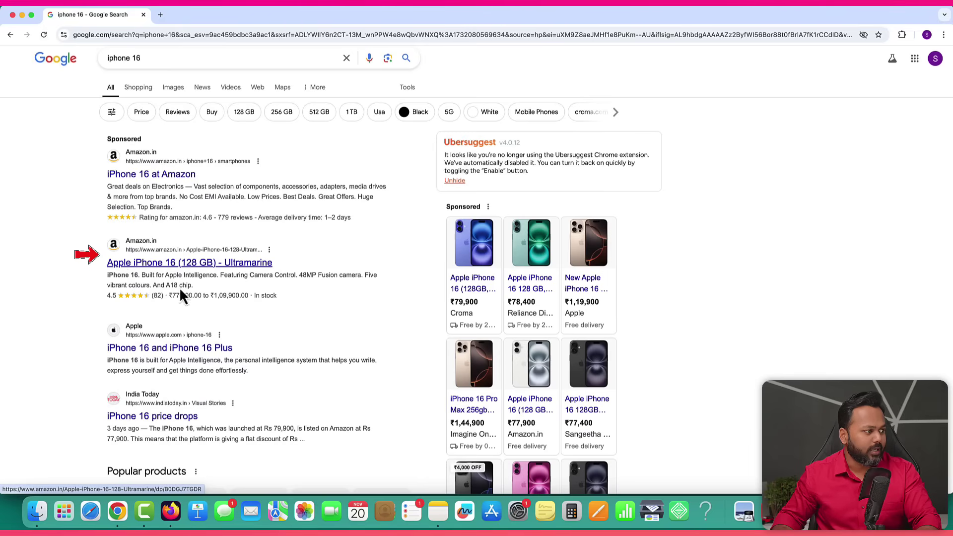
pyautogui.scroll(-2, 292, 341)
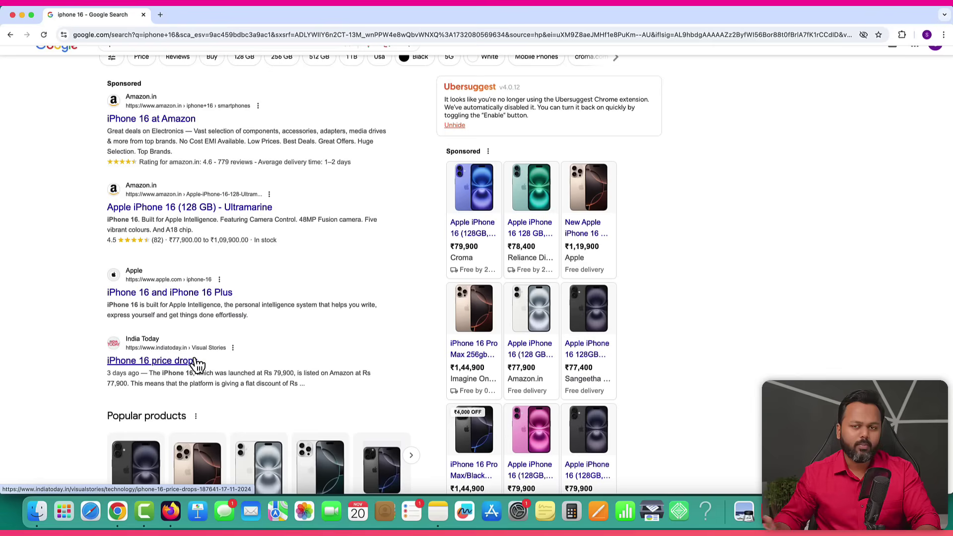
pyautogui.scroll(2, 198, 365)
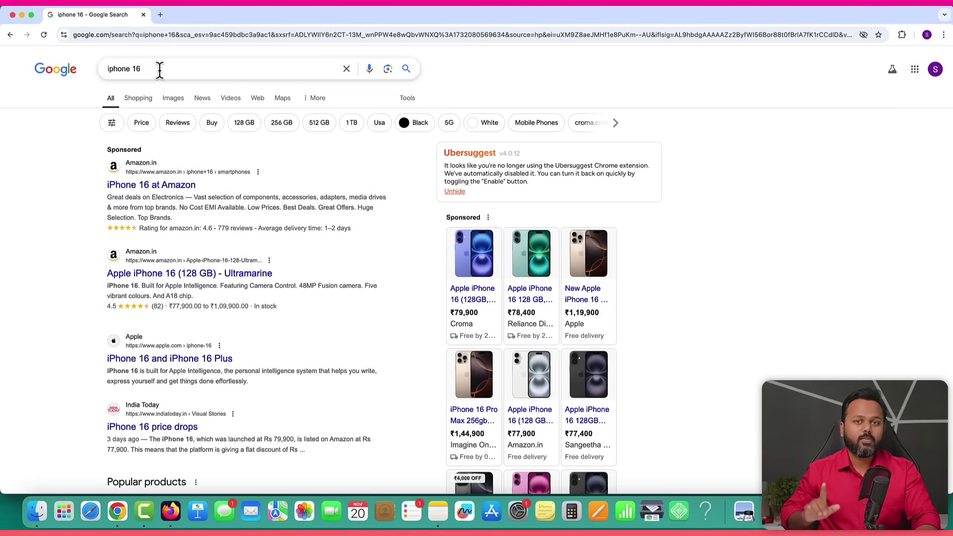
# Load wittyrank.com in a new browser tab.
pyautogui.click(162, 15)
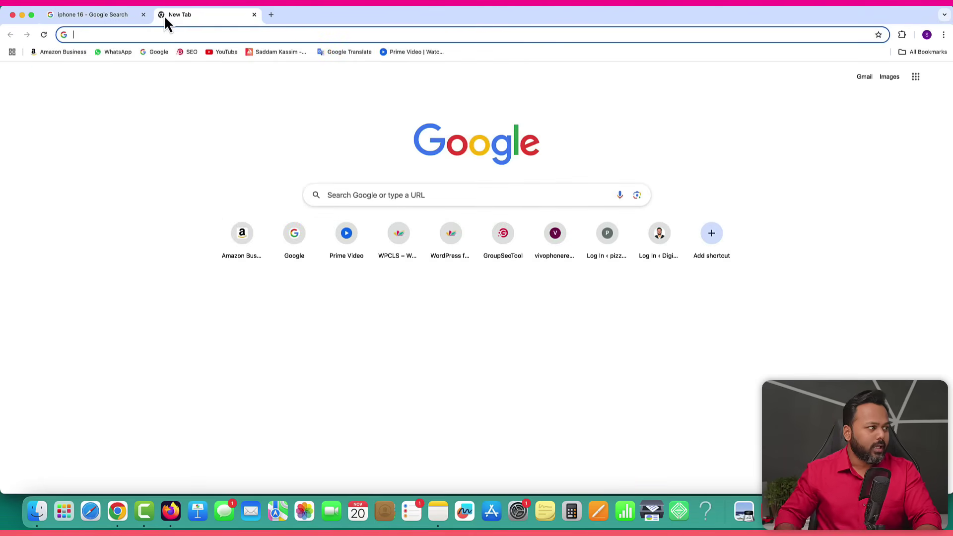
pyautogui.write('wittyr')
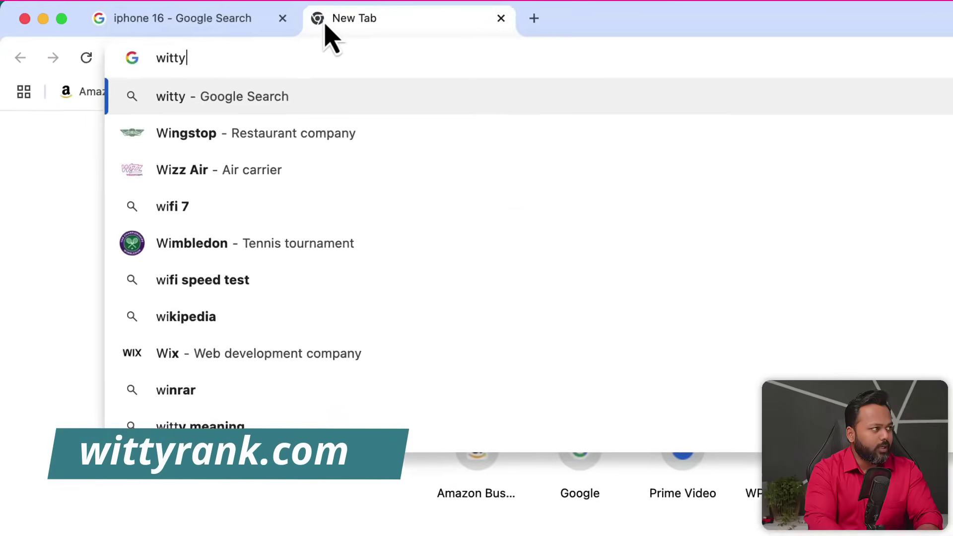
pyautogui.write('ank.com')
pyautogui.press('Return')
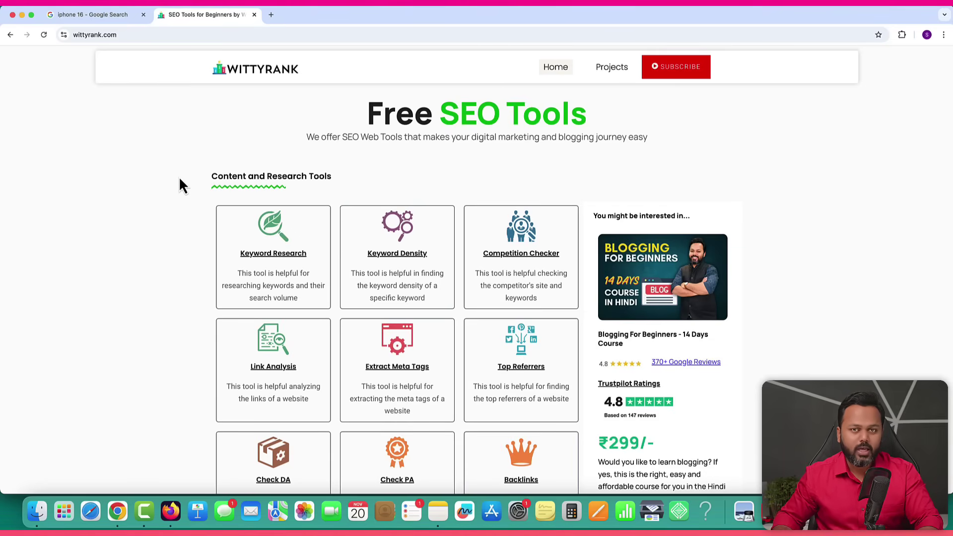
# Open WittyRank's Keyword Research tool and enter 'iphone 16' as the keyword.
pyautogui.click(263, 256)
pyautogui.click(282, 202)
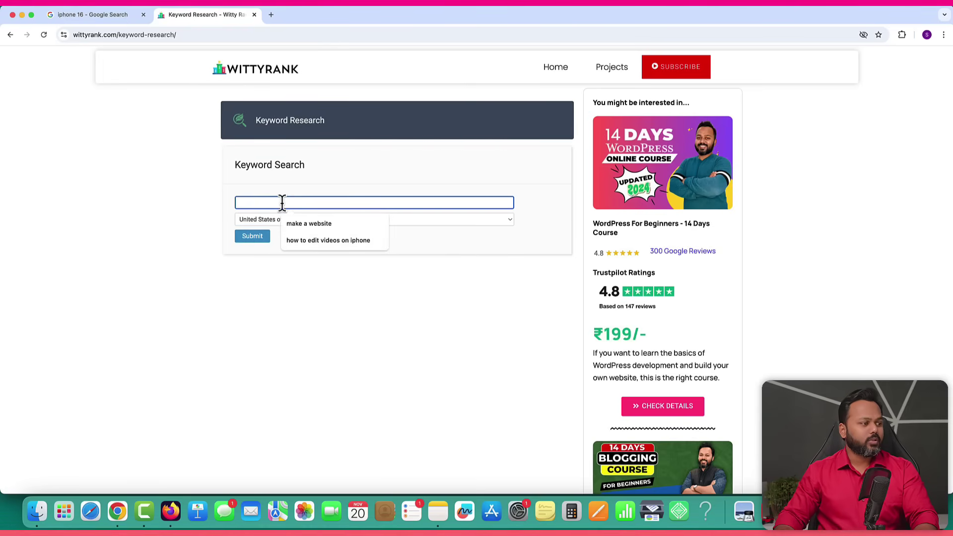
pyautogui.write('ip')
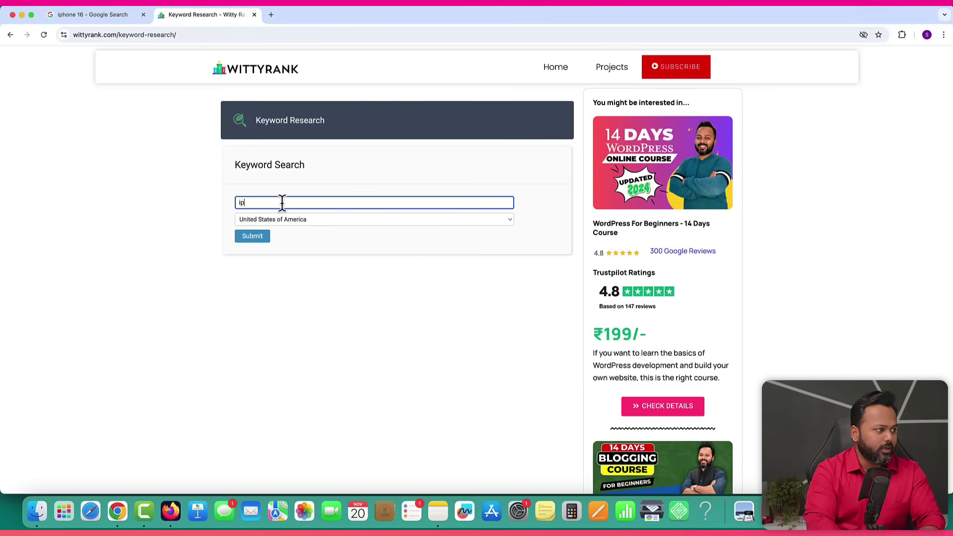
pyautogui.write('hone 16')
pyautogui.click(318, 244)
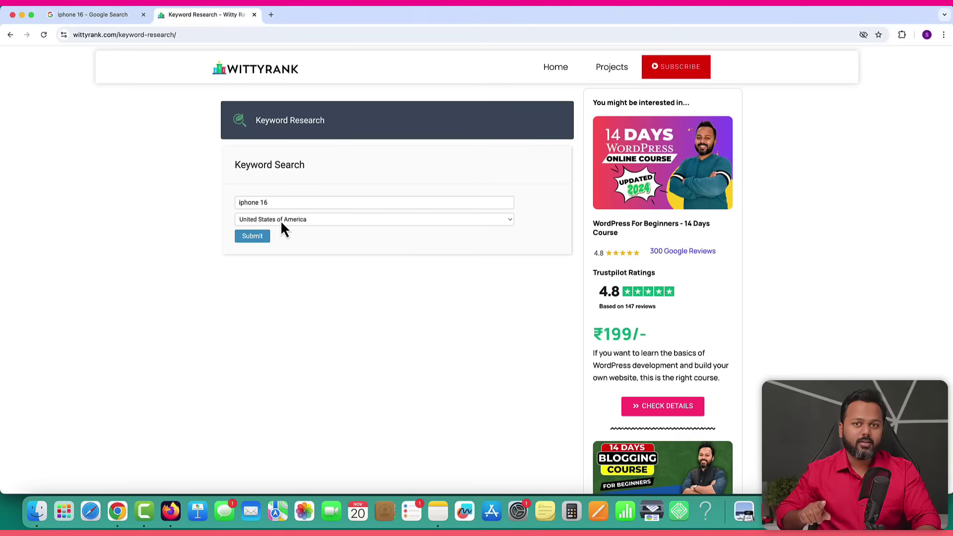
# Set the target country to India and submit the iphone 16 keyword search.
pyautogui.click(281, 219)
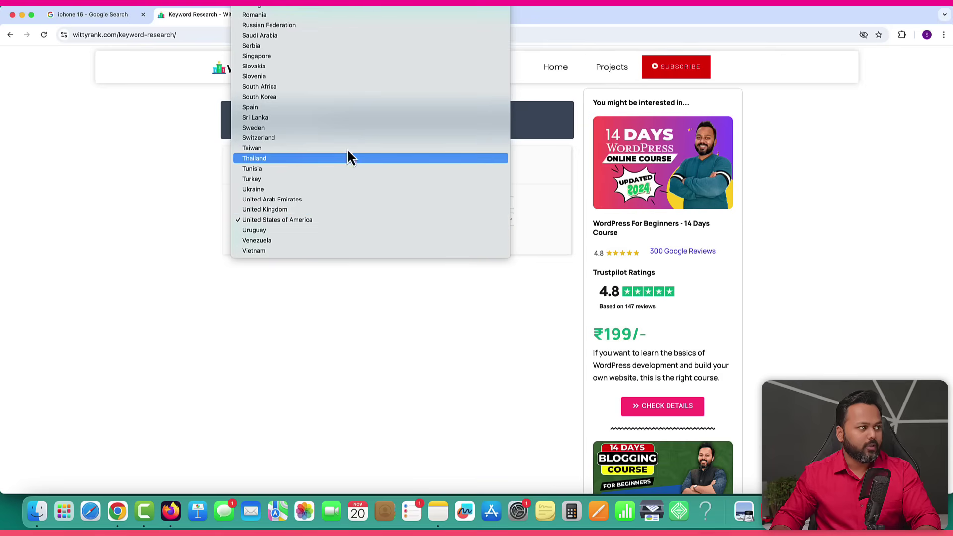
pyautogui.scroll(10, 344, 125)
pyautogui.scroll(5, 344, 127)
pyautogui.scroll(-6, 344, 127)
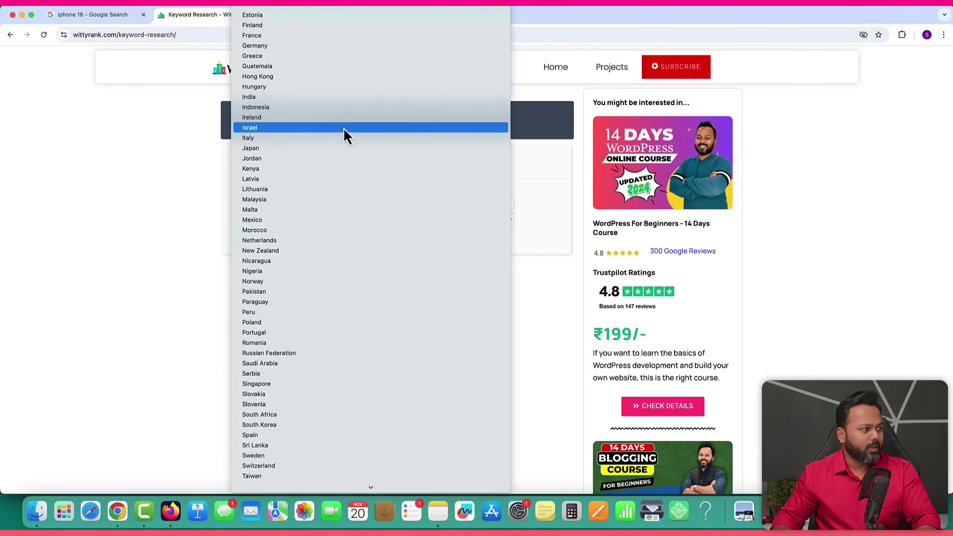
pyautogui.click(256, 77)
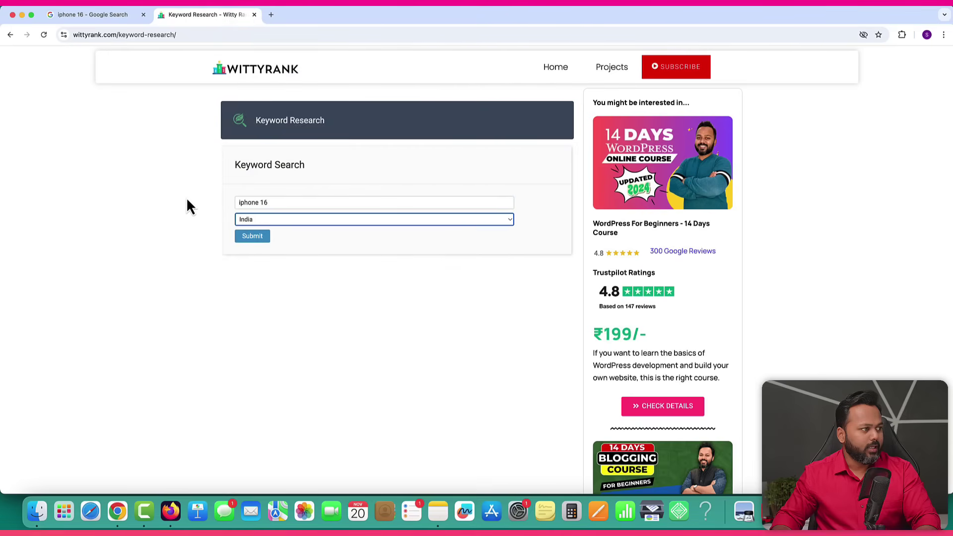
pyautogui.click(257, 237)
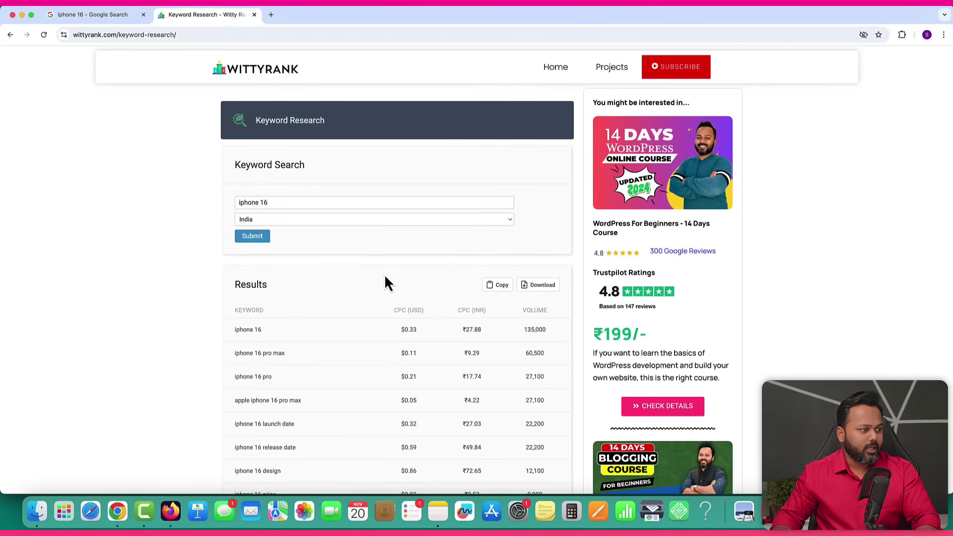
# Highlight iphone 16 pro max (60,500) and apple iphone 16 pro max (27,100) volumes in the results.
pyautogui.scroll(-3, 377, 297)
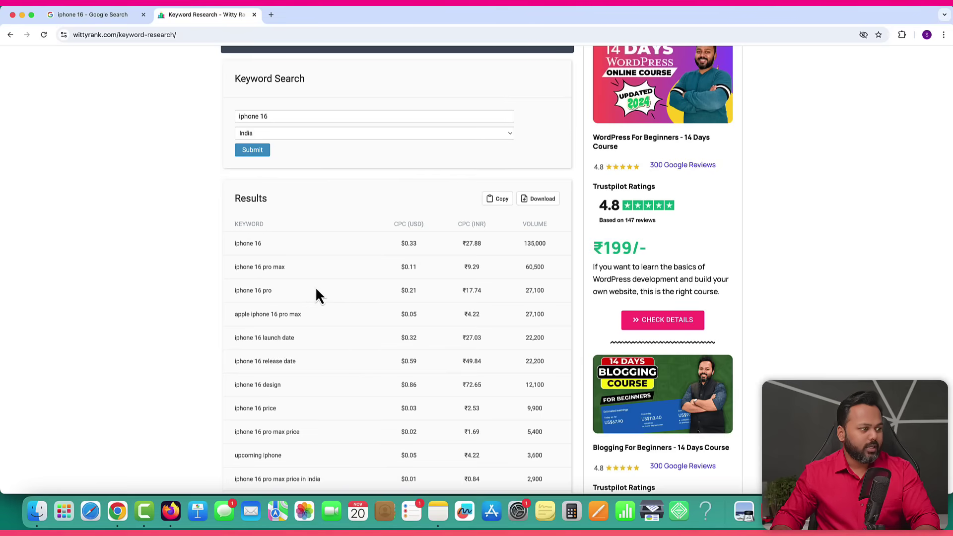
pyautogui.scroll(-1, 317, 290)
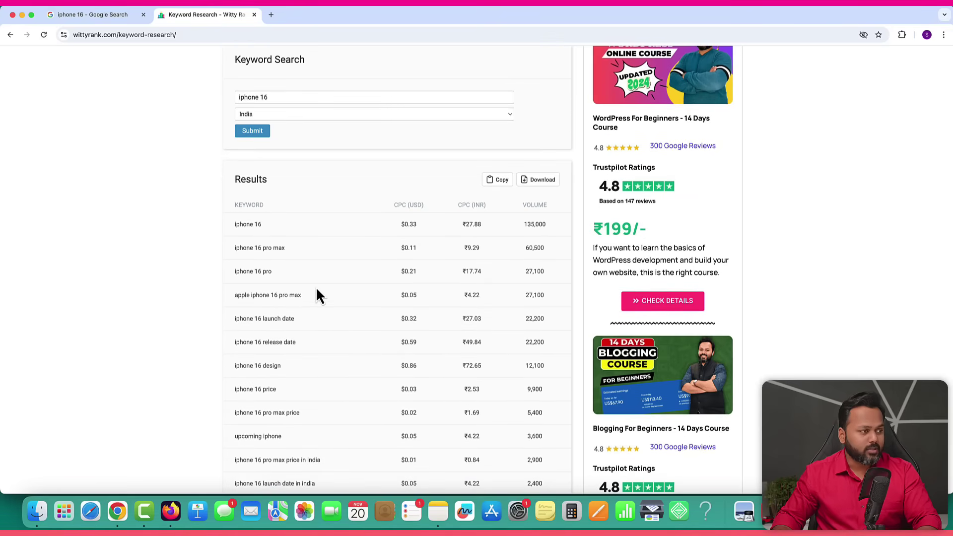
pyautogui.moveTo(235, 248); pyautogui.dragTo(259, 248)
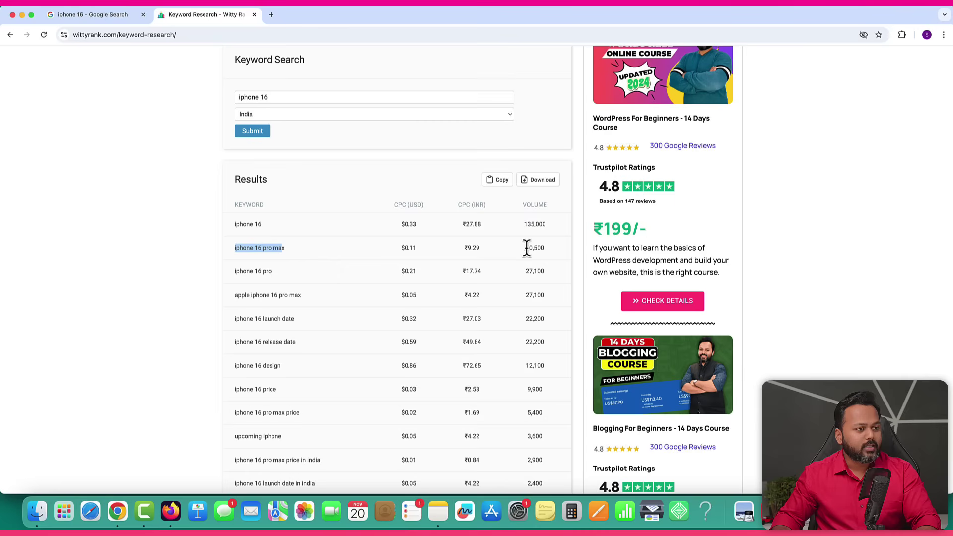
pyautogui.moveTo(526, 248); pyautogui.dragTo(537, 248)
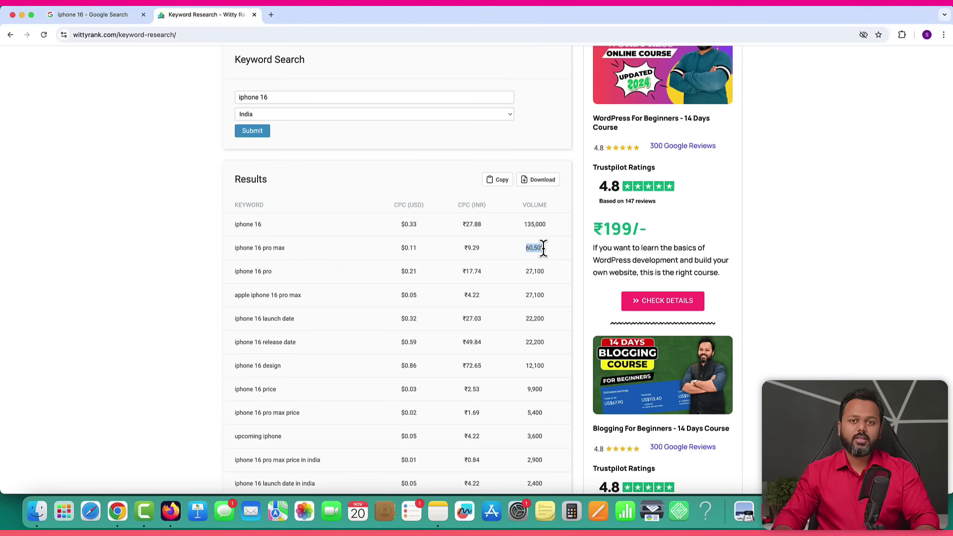
pyautogui.moveTo(523, 204); pyautogui.dragTo(546, 205)
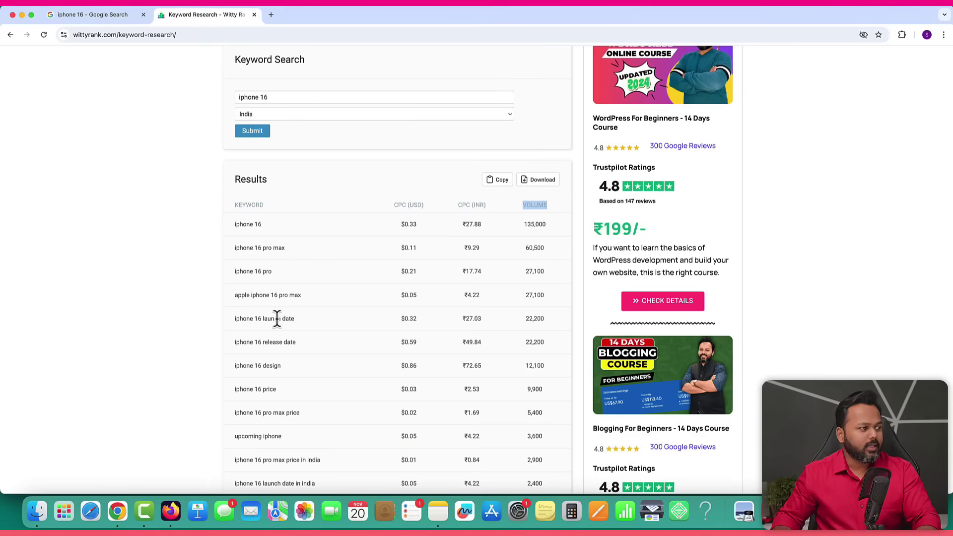
pyautogui.moveTo(235, 296); pyautogui.dragTo(303, 297)
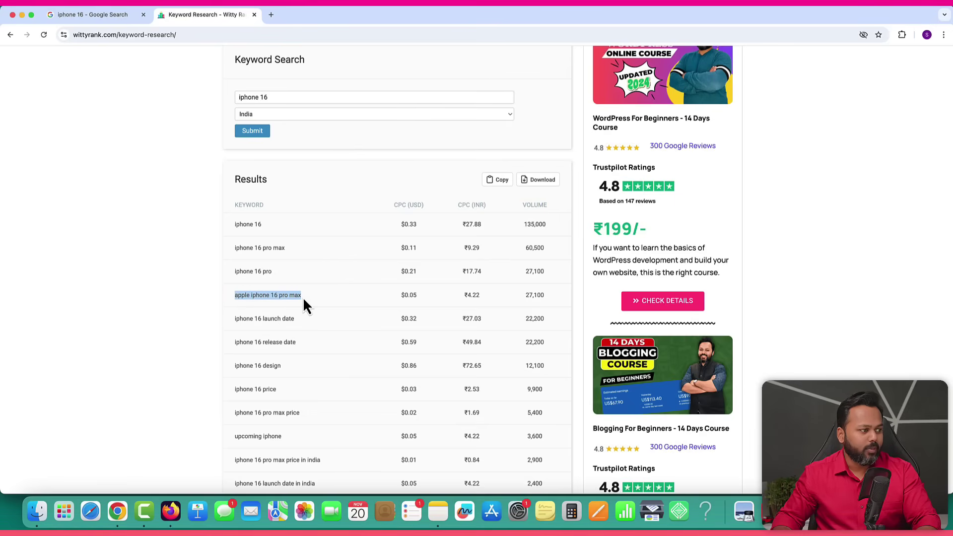
pyautogui.moveTo(525, 296); pyautogui.dragTo(543, 295)
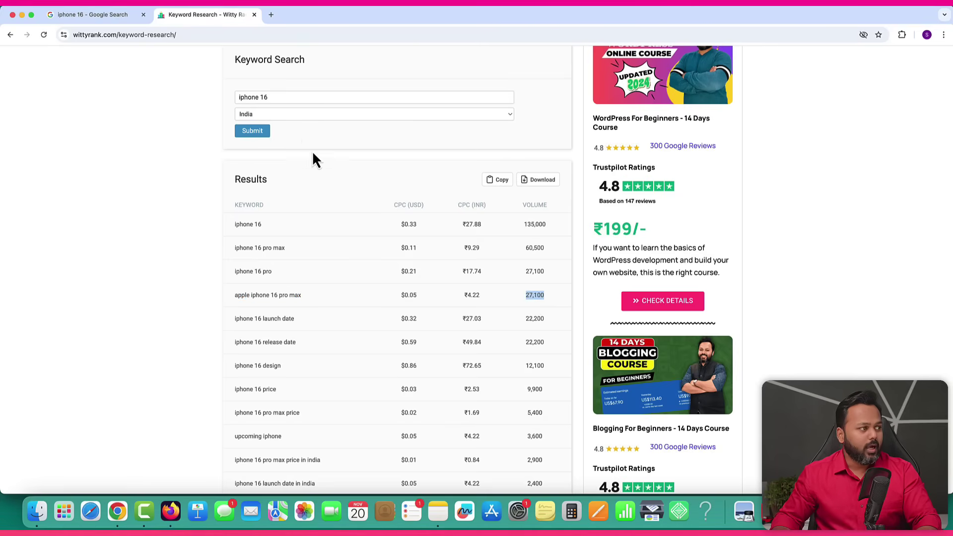
# Switch the country to United States of America and rerun the iphone 16 search.
pyautogui.click(290, 117)
pyautogui.scroll(-5, 313, 214)
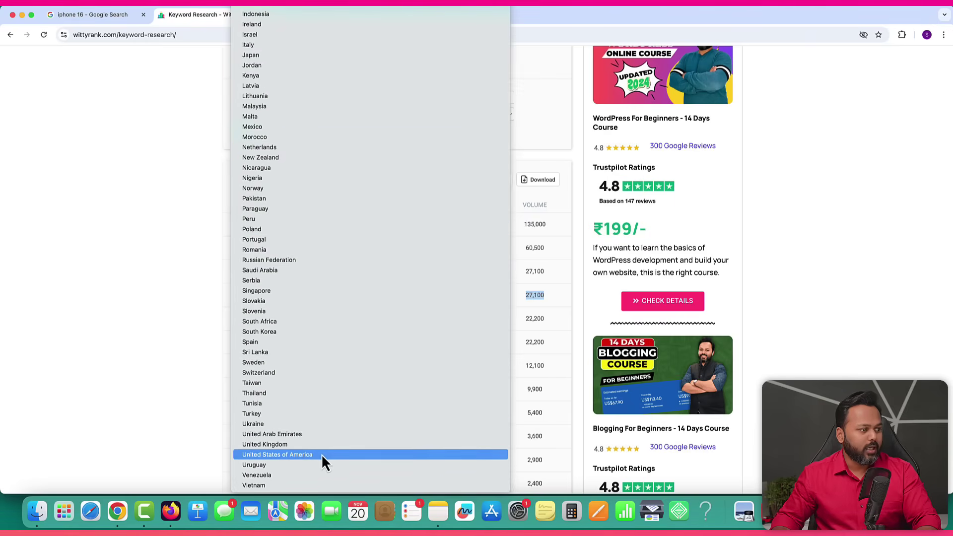
pyautogui.click(301, 455)
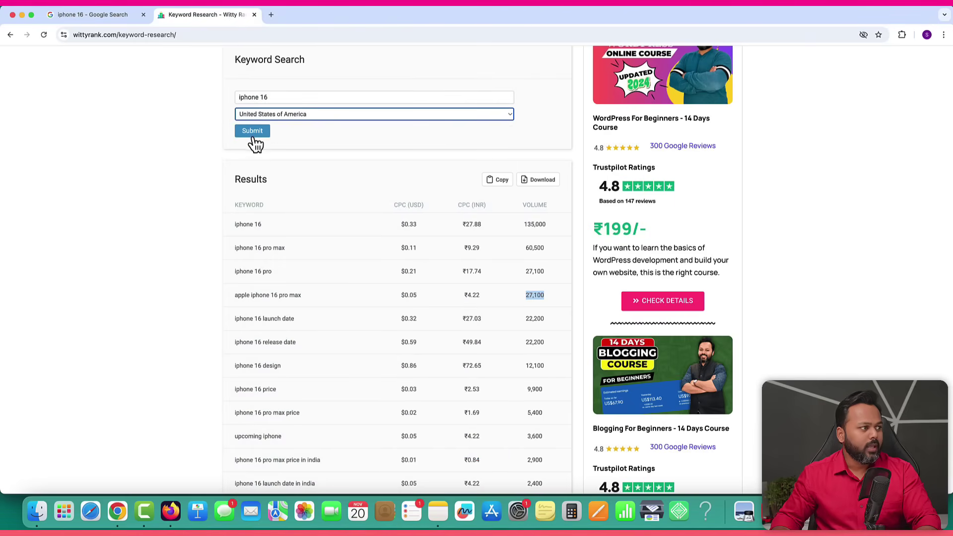
pyautogui.click(253, 135)
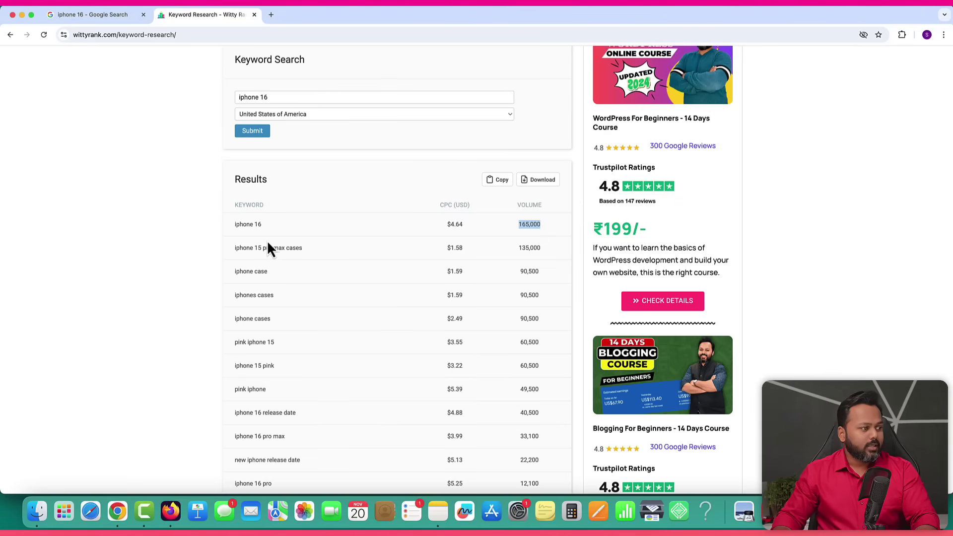
pyautogui.scroll(-2, 273, 382)
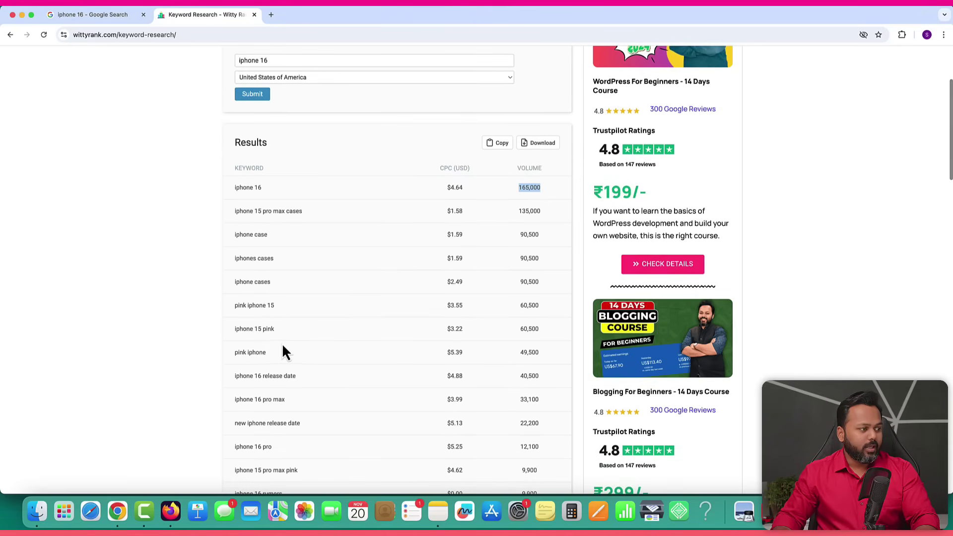
pyautogui.scroll(5, 340, 344)
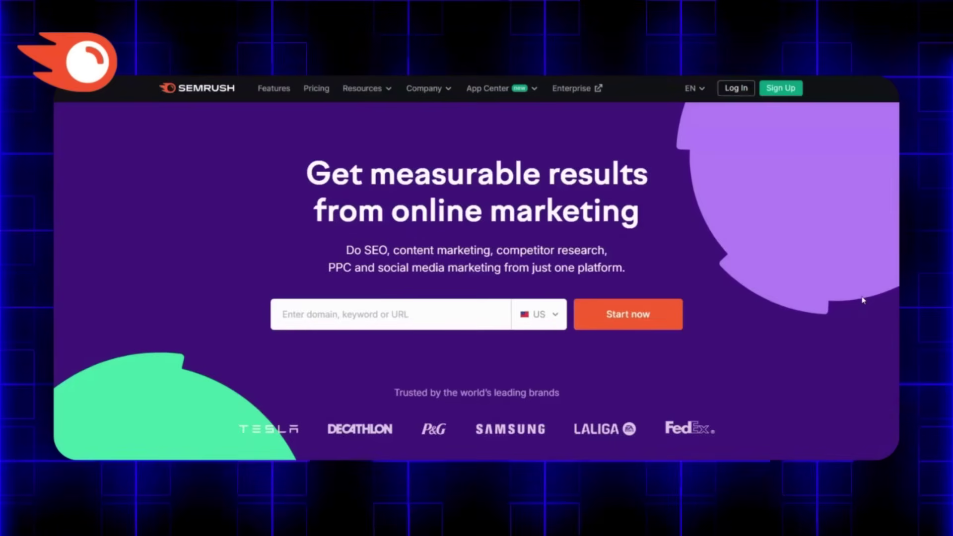
# Scroll the remaining US results, then load semrush.com in a new tab.
pyautogui.scroll(-15, 863, 300)
pyautogui.scroll(-15, 863, 300)
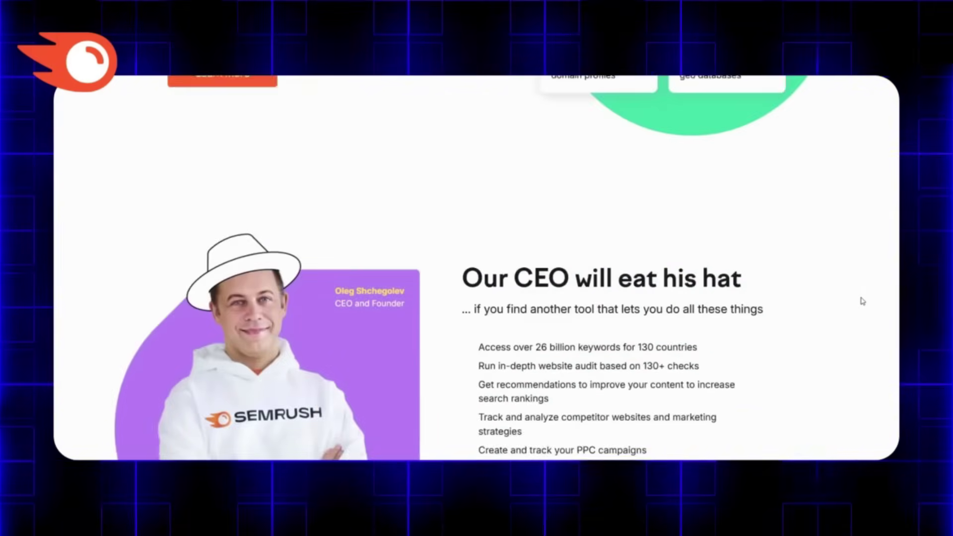
pyautogui.scroll(-15, 862, 300)
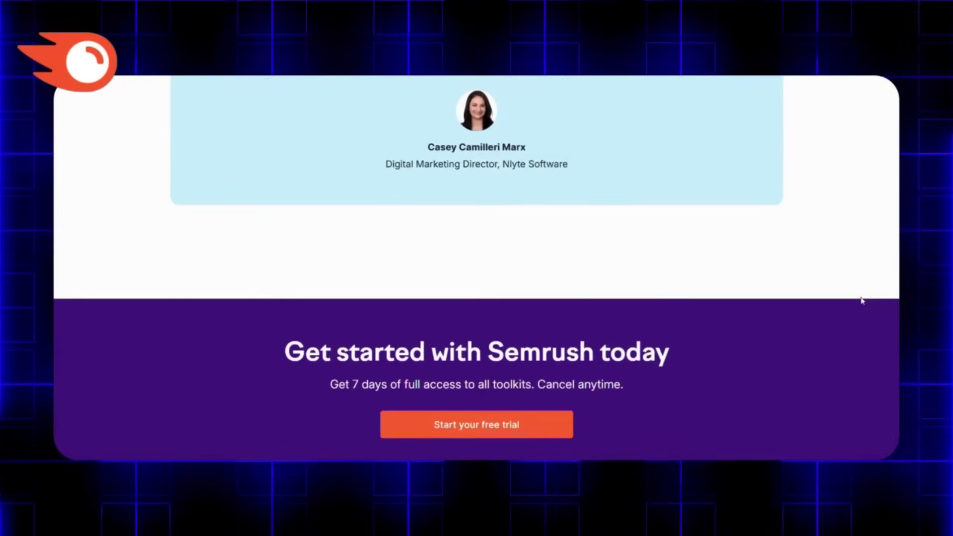
pyautogui.scroll(-5, 862, 300)
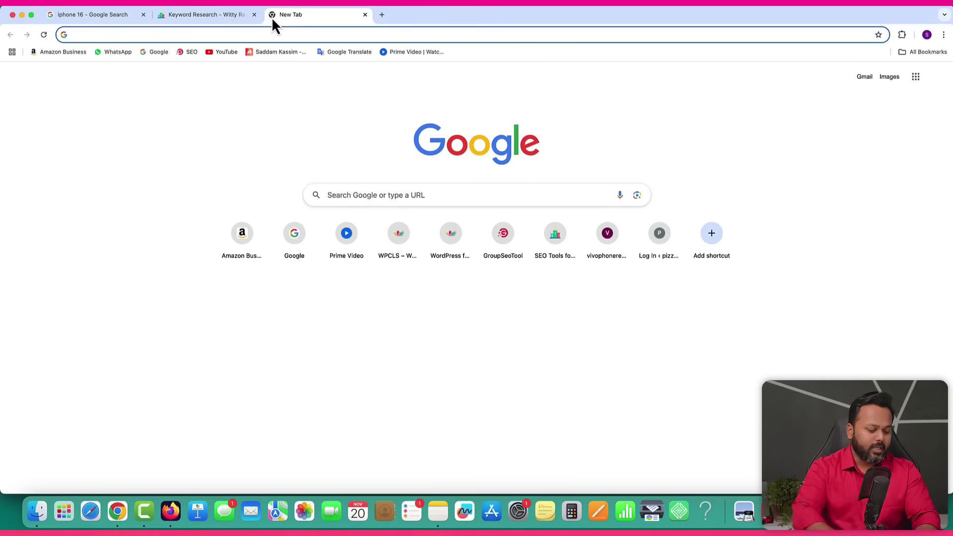
pyautogui.write('semrush.co')
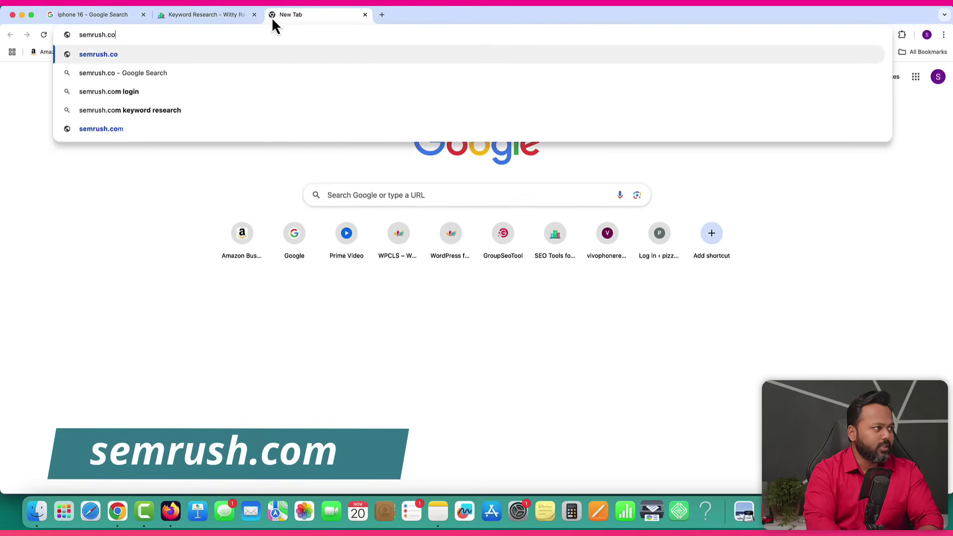
pyautogui.write('m')
pyautogui.press('Return')
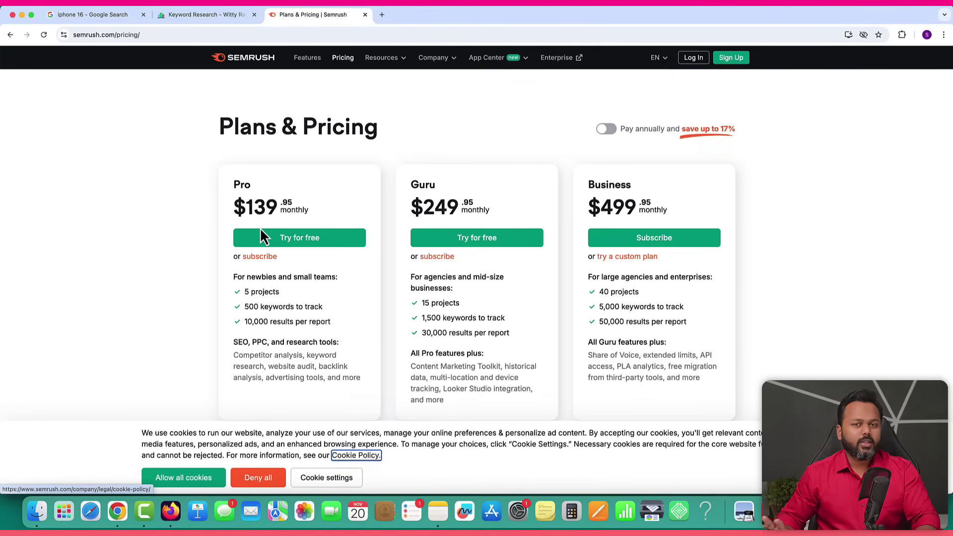
# Replace the address with the Semrush referral link and open it.
pyautogui.click(144, 34)
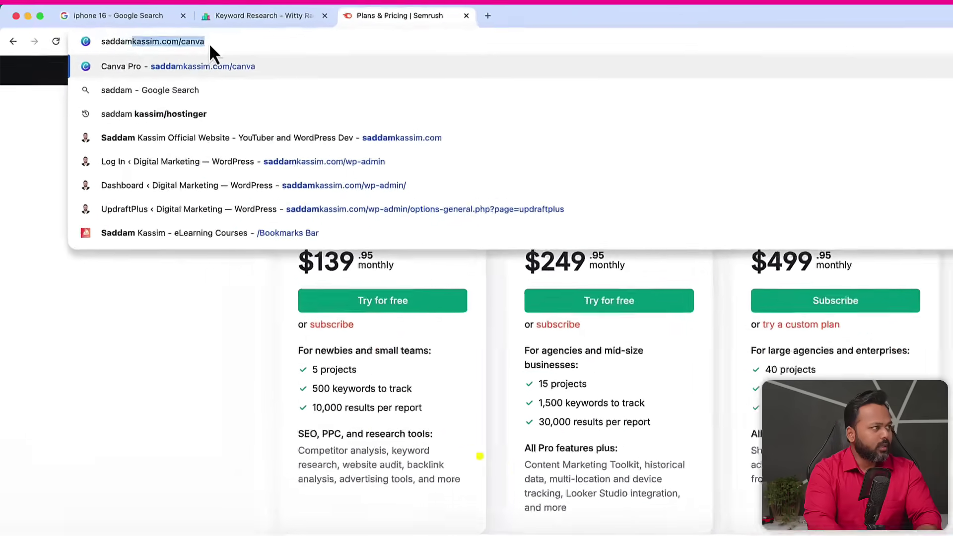
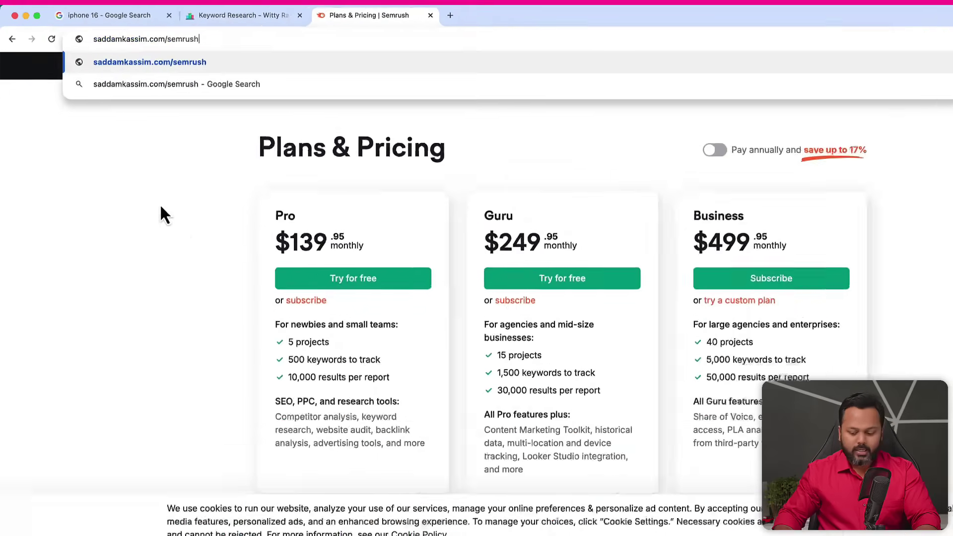
pyautogui.press('Return')
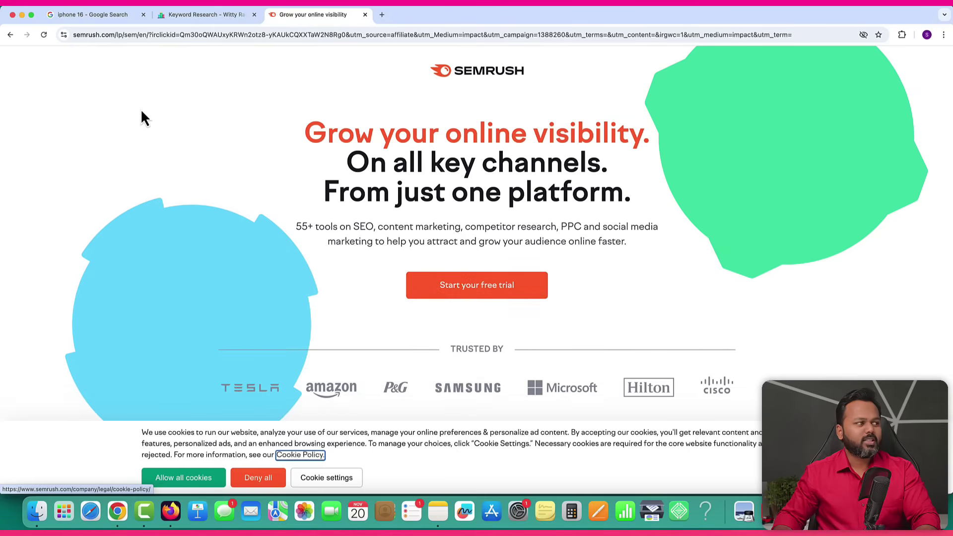
# Accept cookies and look up 'iPhone' in Keyword Overview using the India database.
pyautogui.click(187, 476)
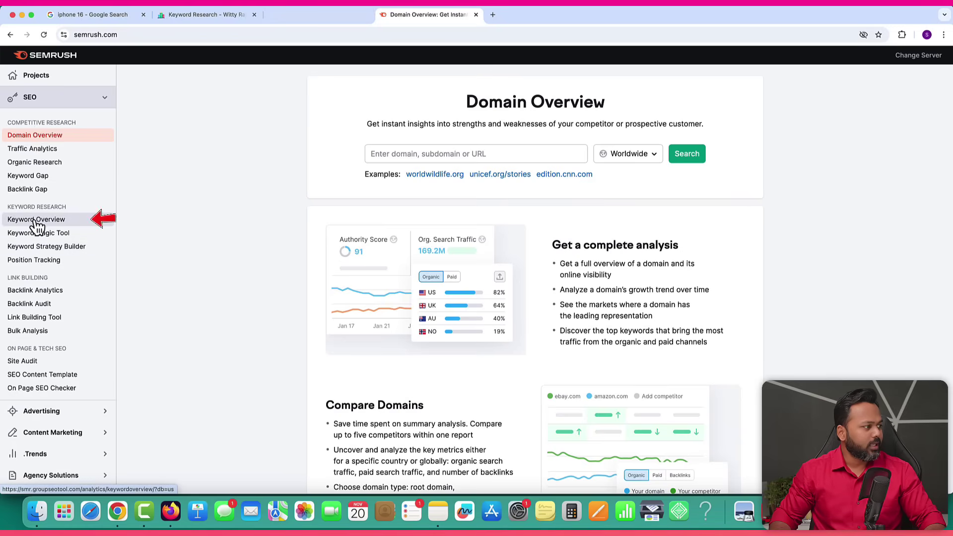
pyautogui.click(70, 226)
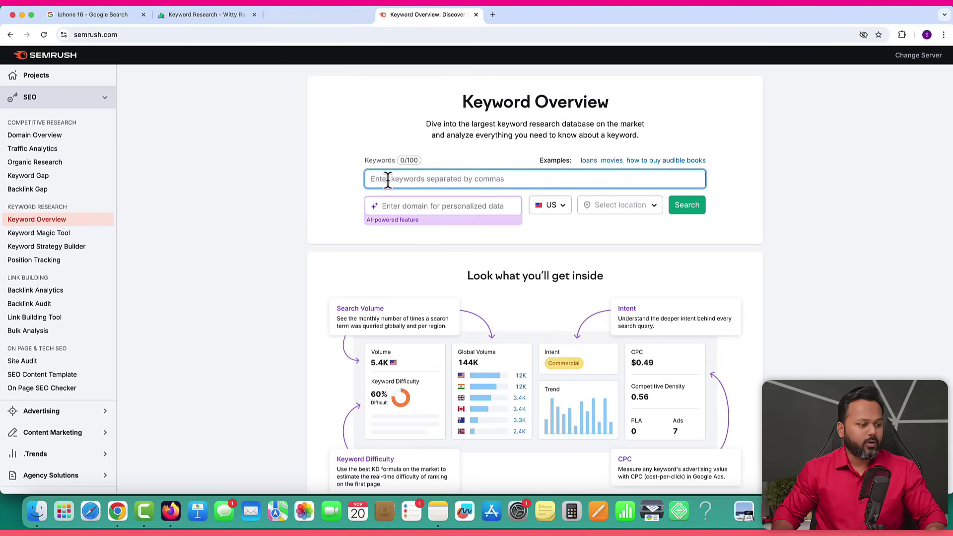
pyautogui.write('iPhone')
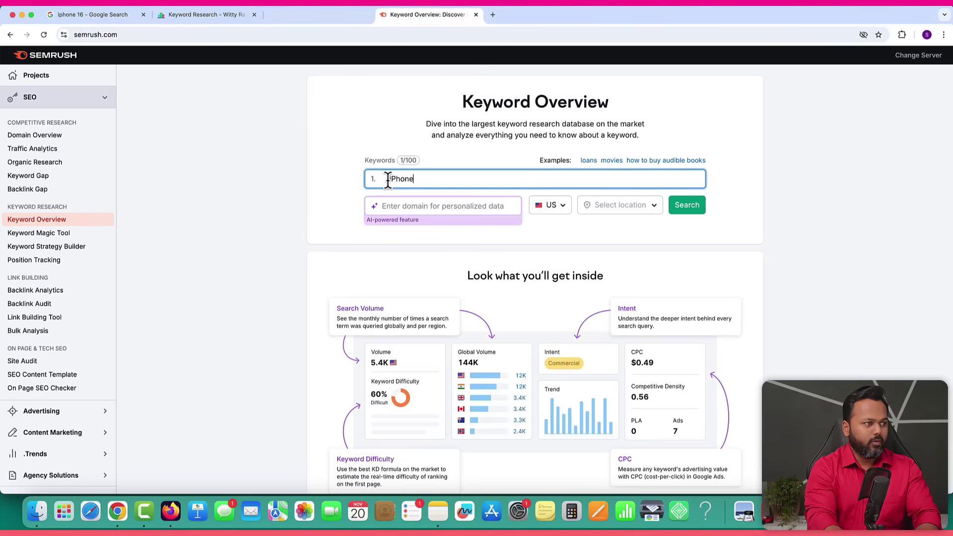
pyautogui.click(568, 209)
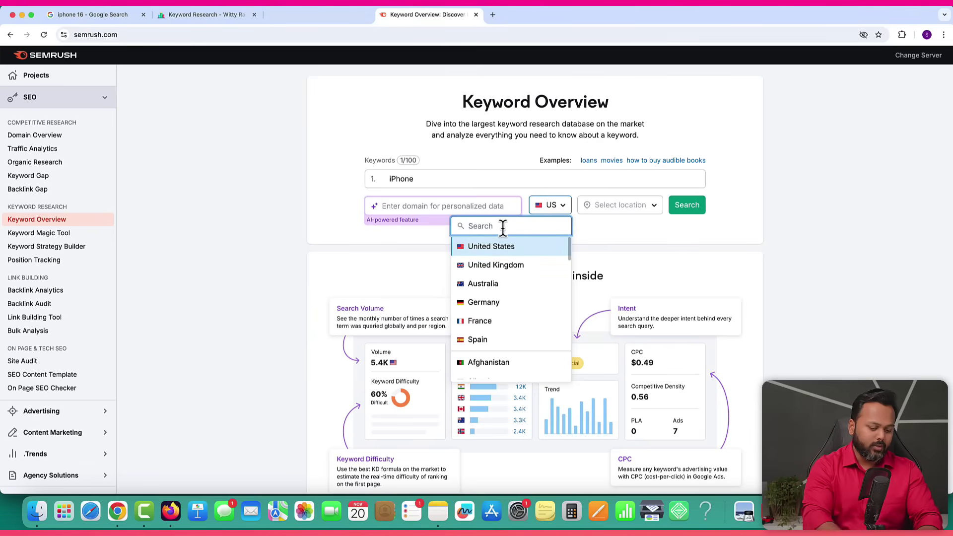
pyautogui.write('india')
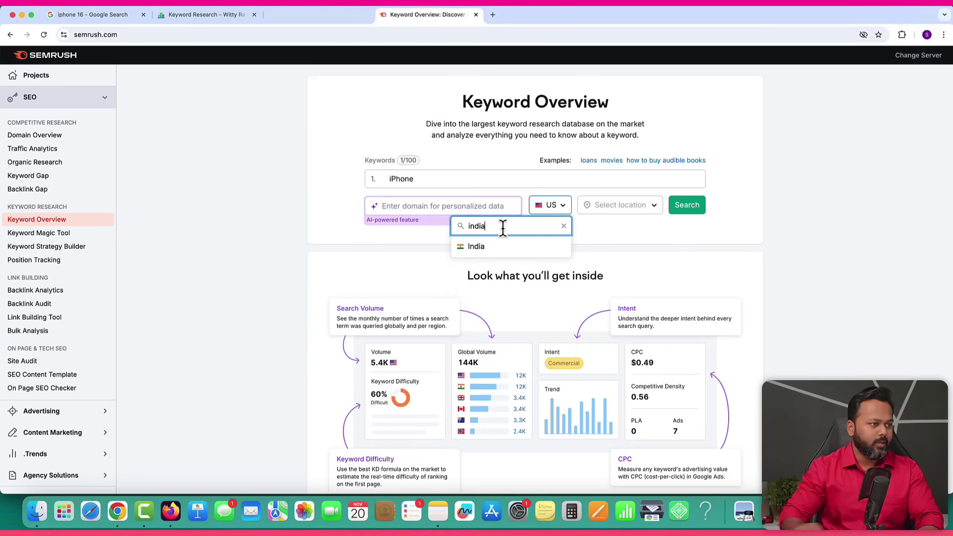
pyautogui.click(484, 247)
pyautogui.click(686, 208)
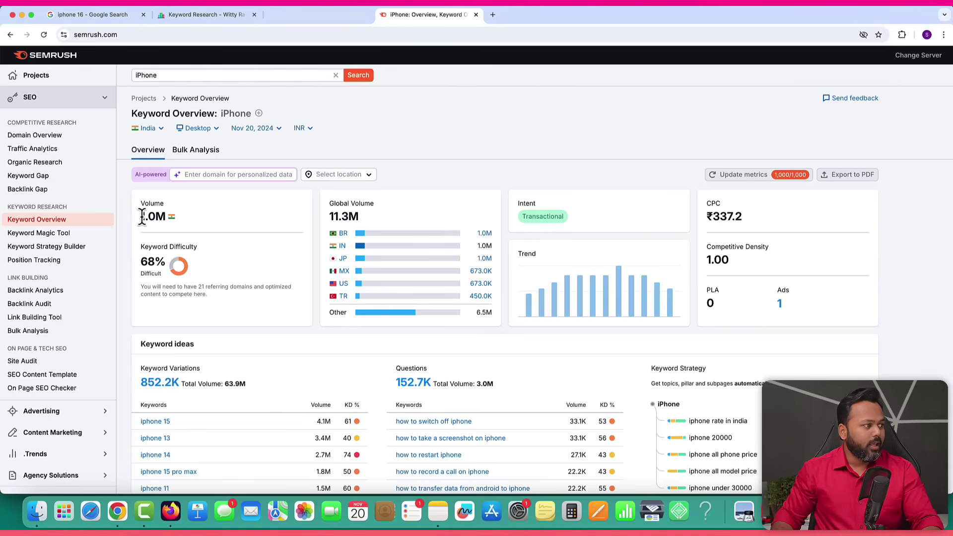
pyautogui.moveTo(141, 217); pyautogui.dragTo(163, 217)
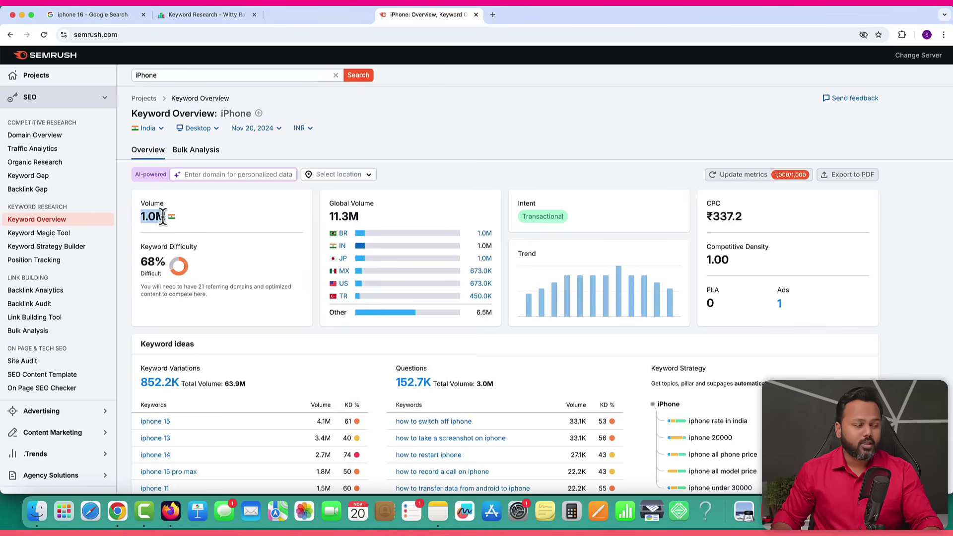
pyautogui.moveTo(142, 262); pyautogui.dragTo(165, 262)
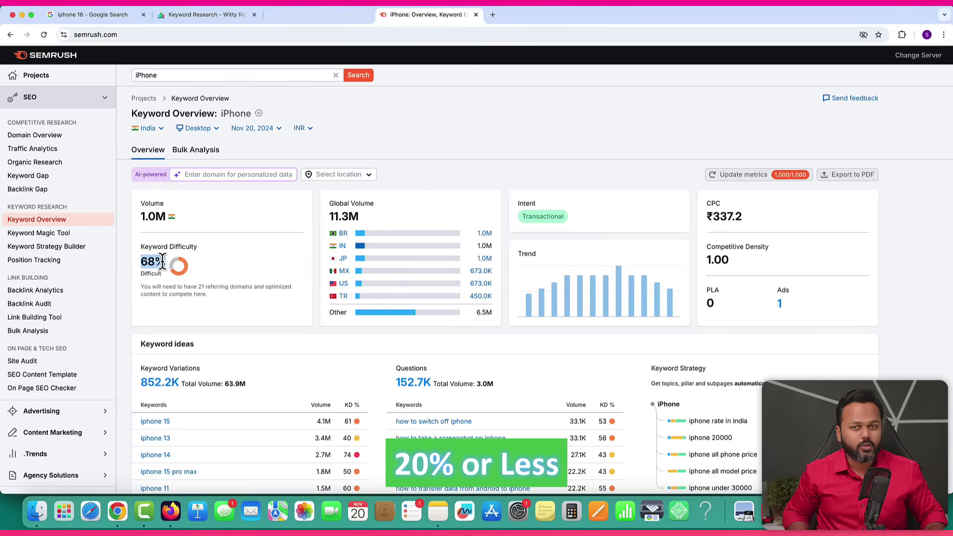
pyautogui.click(169, 267)
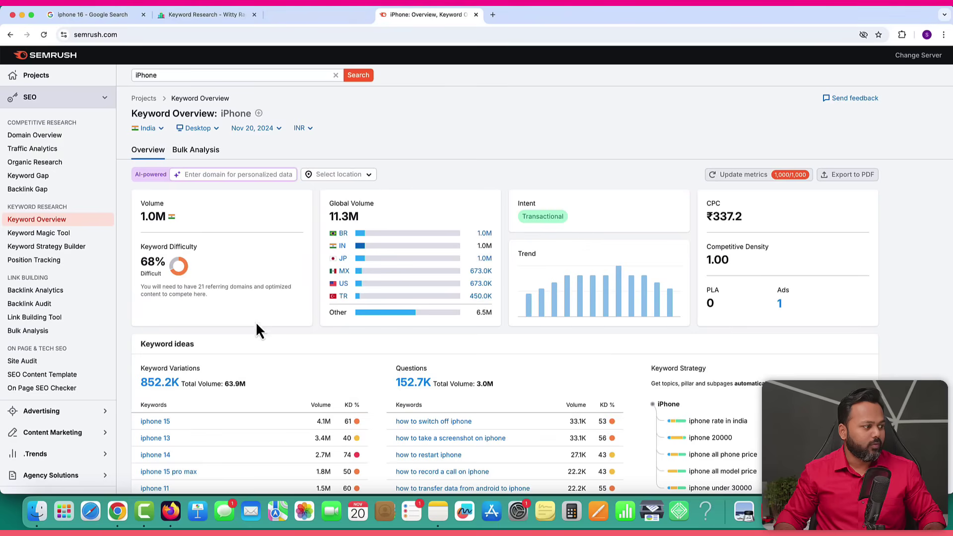
pyautogui.scroll(-5, 268, 335)
pyautogui.moveTo(141, 226); pyautogui.dragTo(197, 227)
# Highlight iphone 15's 4.1M volume in Keyword ideas, then view all 852,223 keywords.
pyautogui.moveTo(149, 254)
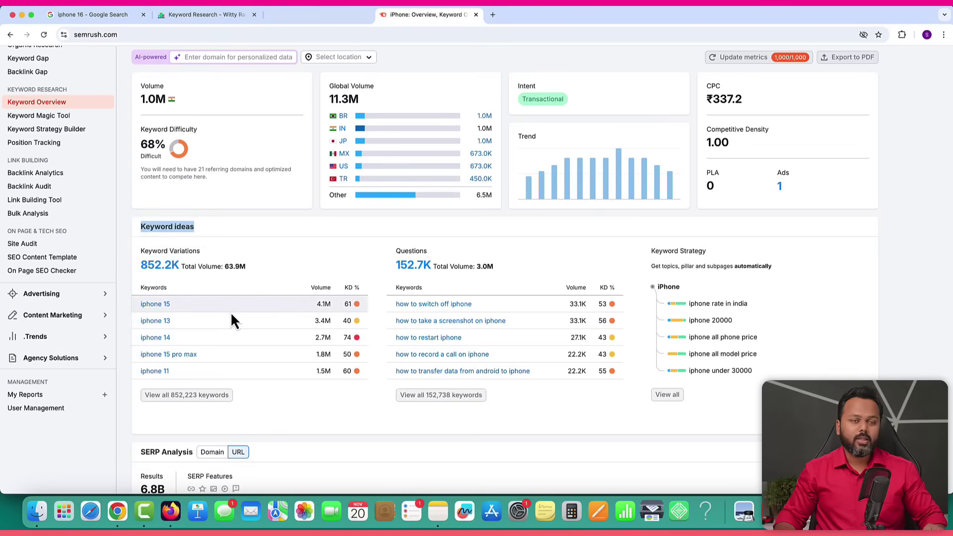
pyautogui.scroll(5, 201, 240)
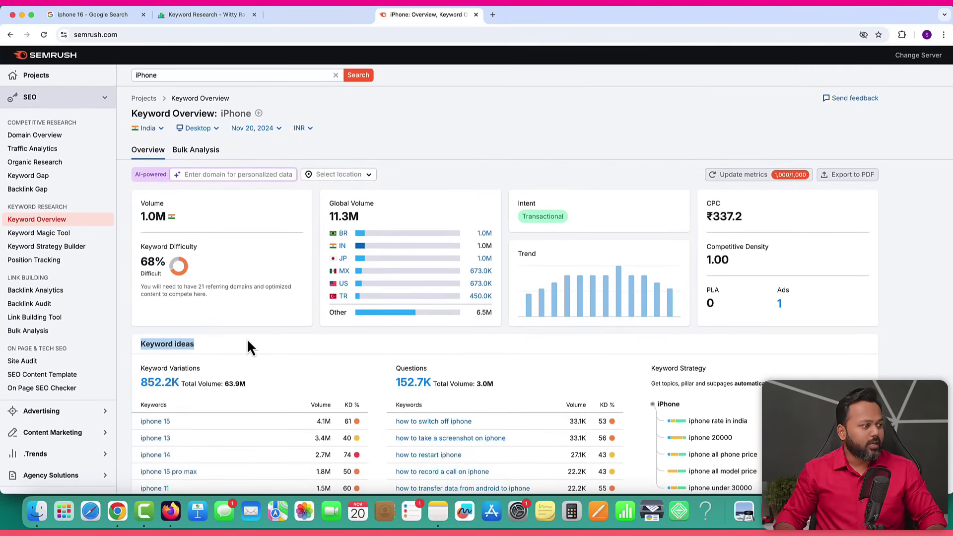
pyautogui.scroll(-5, 246, 338)
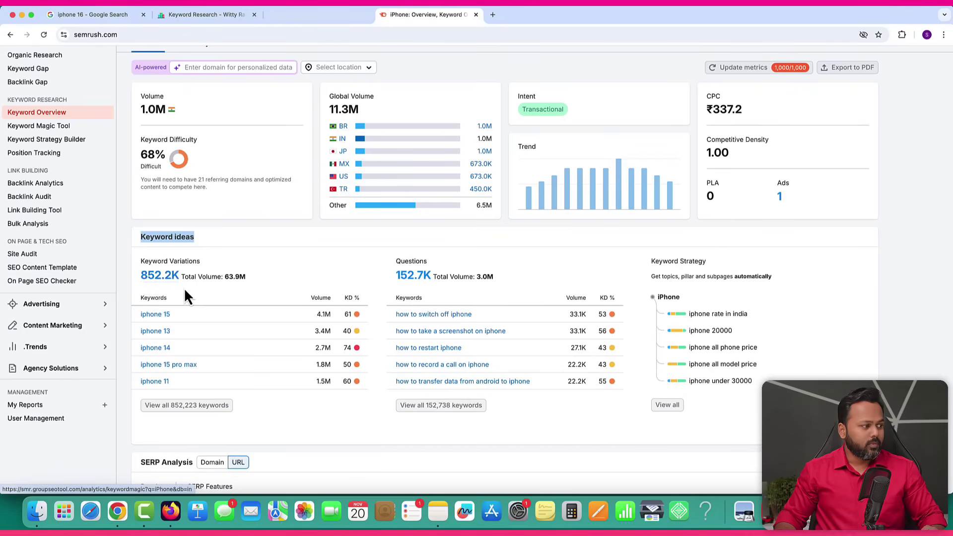
pyautogui.scroll(-2, 193, 293)
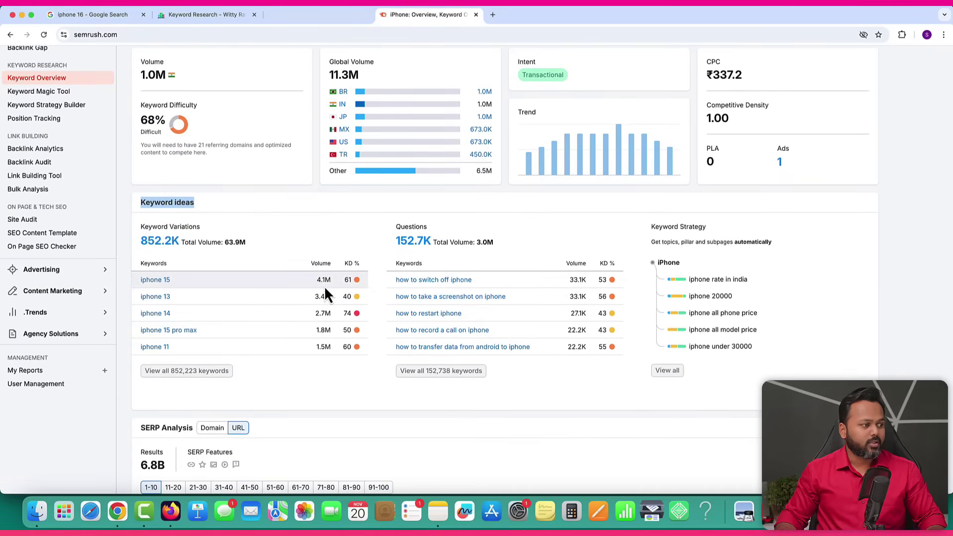
pyautogui.moveTo(318, 279); pyautogui.dragTo(329, 279)
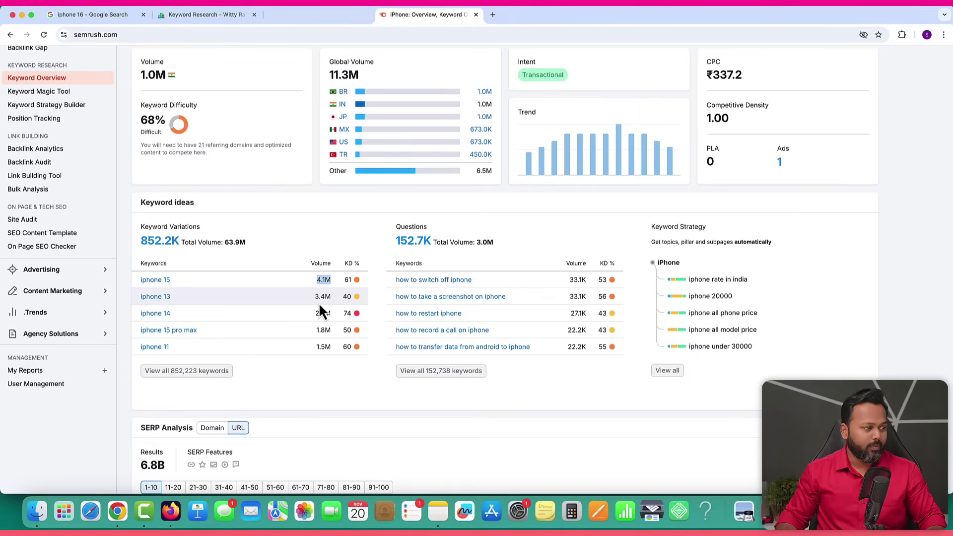
pyautogui.moveTo(355, 299)
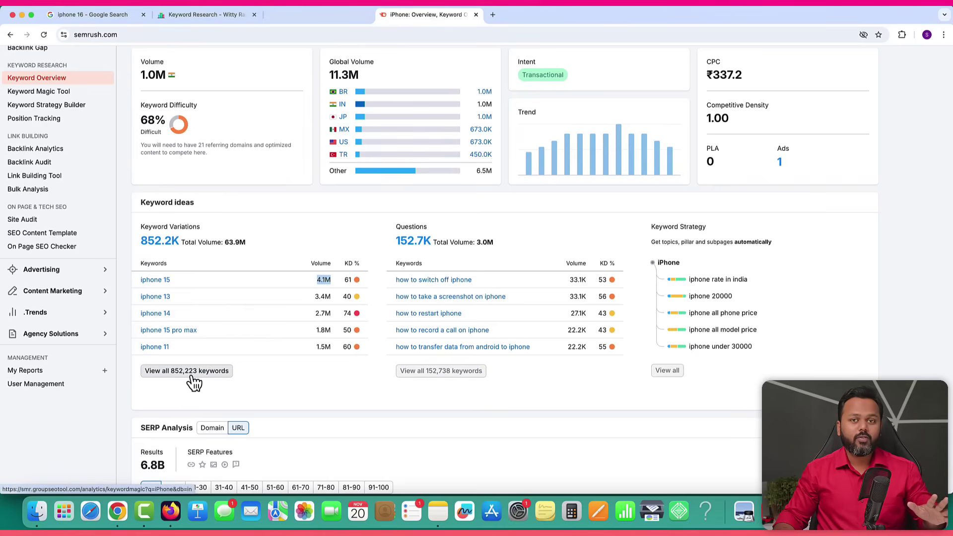
pyautogui.click(165, 373)
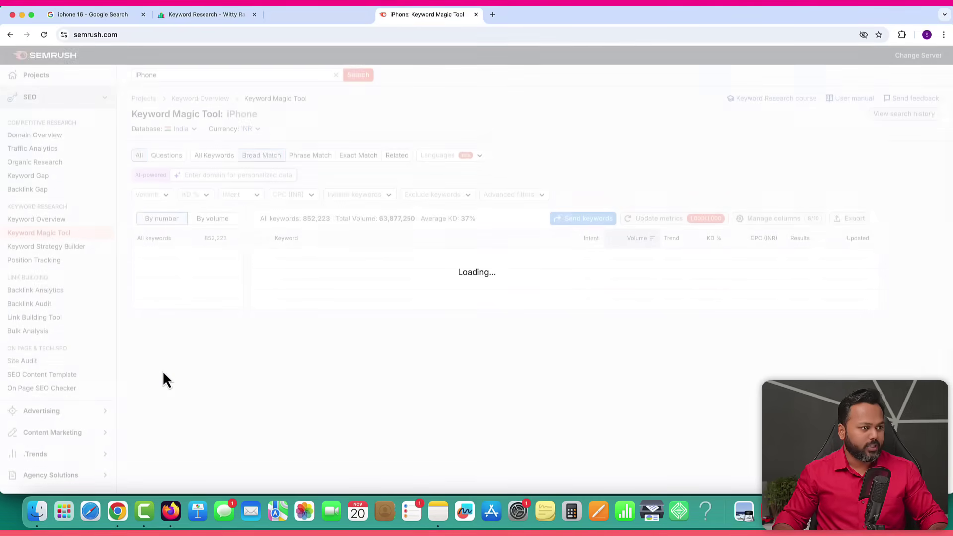
# Highlight iphone 15's 4,090,000 volume, CPC and 4B results count in the Keyword Magic Tool.
pyautogui.scroll(-2, 496, 329)
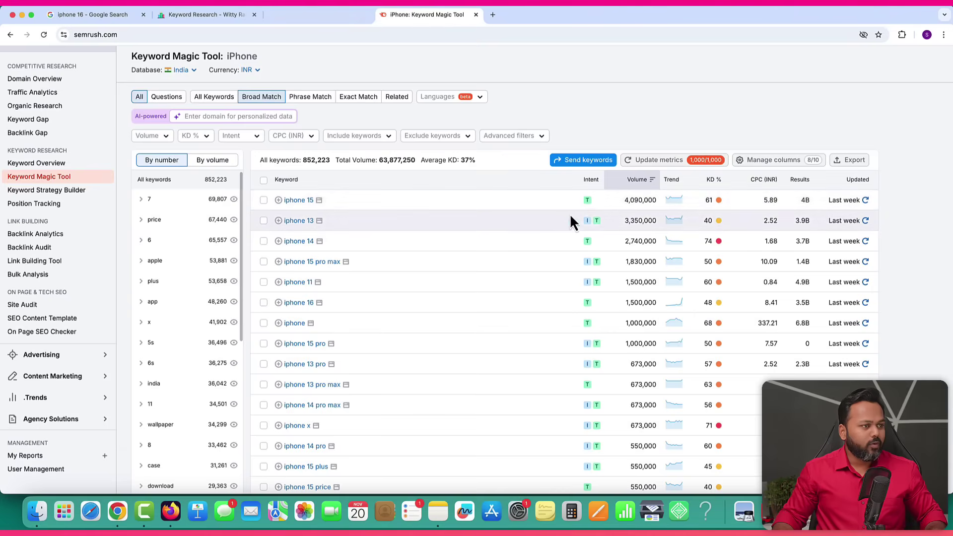
pyautogui.moveTo(589, 204)
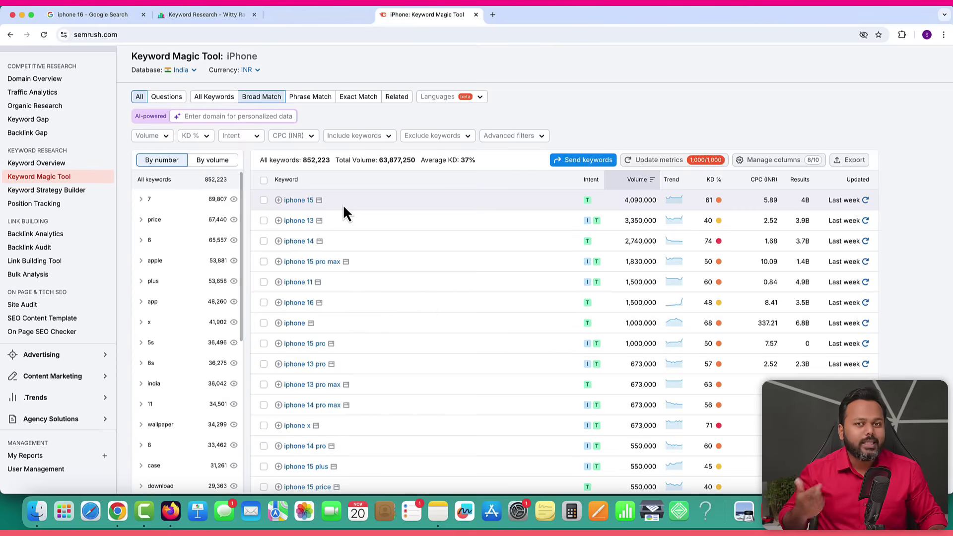
pyautogui.moveTo(600, 188)
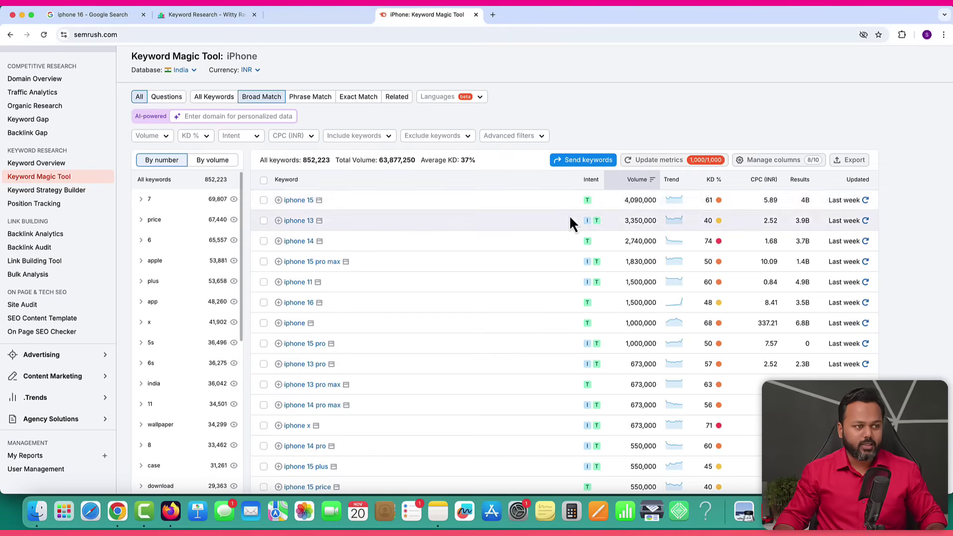
pyautogui.moveTo(624, 200); pyautogui.dragTo(655, 200)
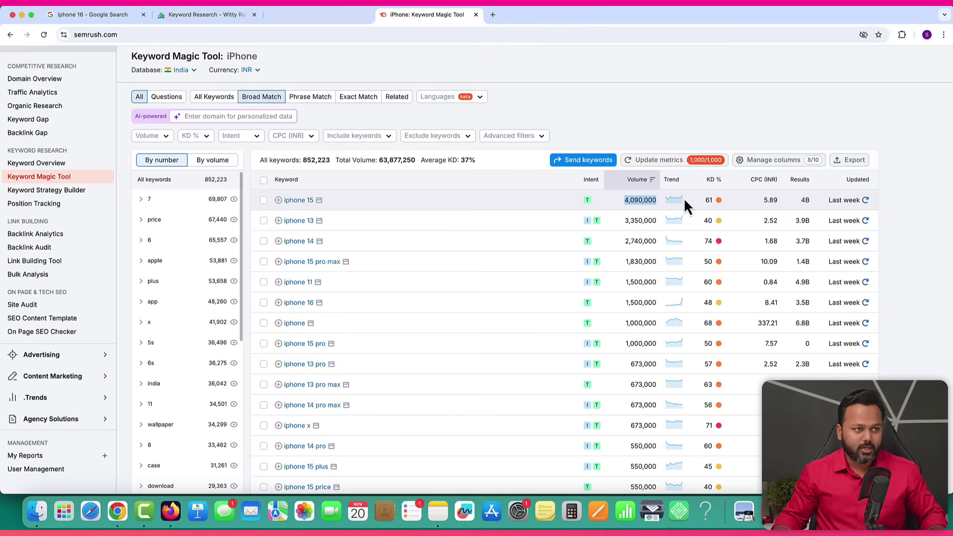
pyautogui.moveTo(703, 204)
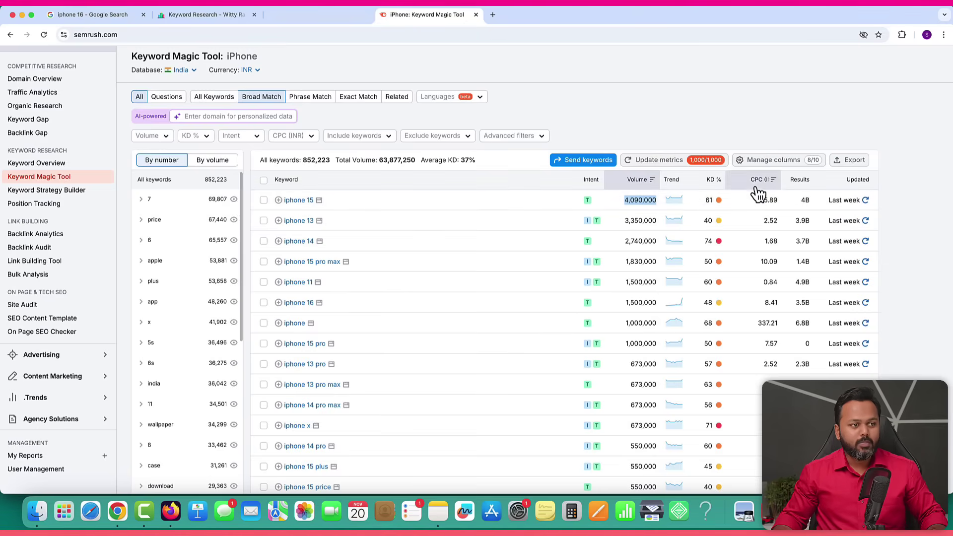
pyautogui.moveTo(765, 200); pyautogui.dragTo(771, 200)
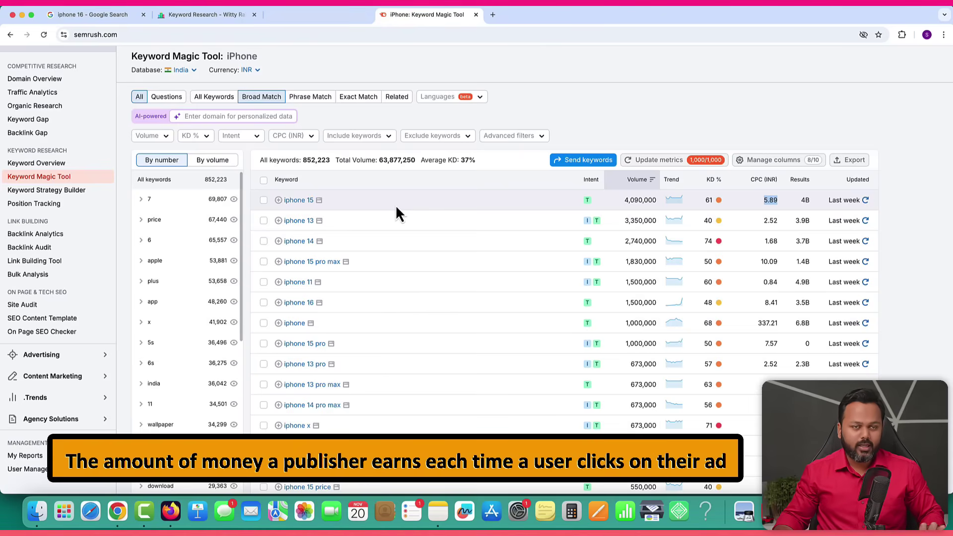
pyautogui.doubleClick(805, 201)
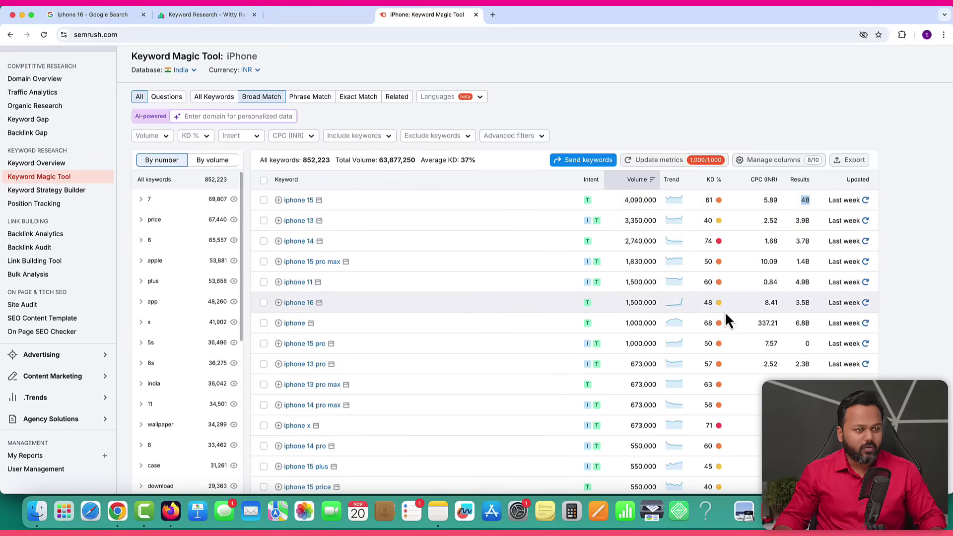
pyautogui.scroll(-5, 726, 313)
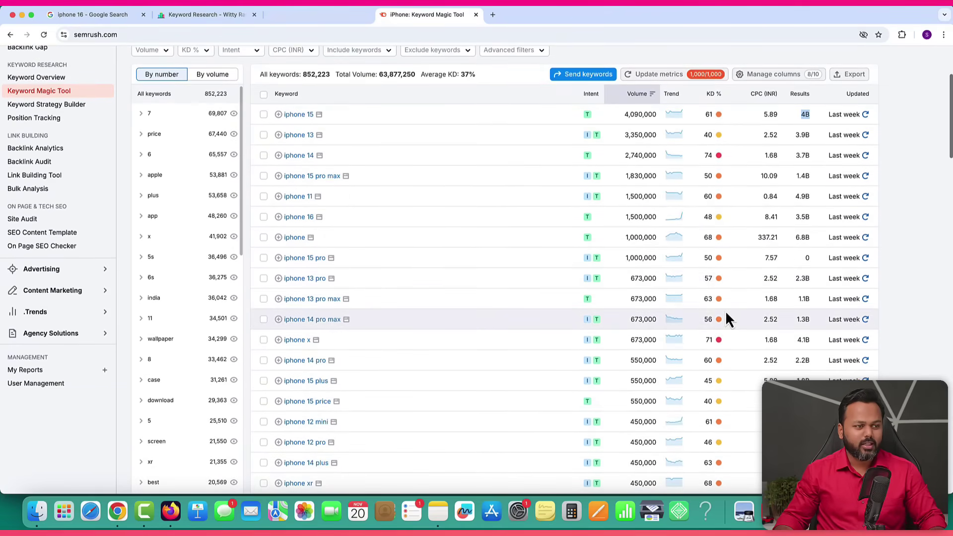
pyautogui.scroll(7, 725, 314)
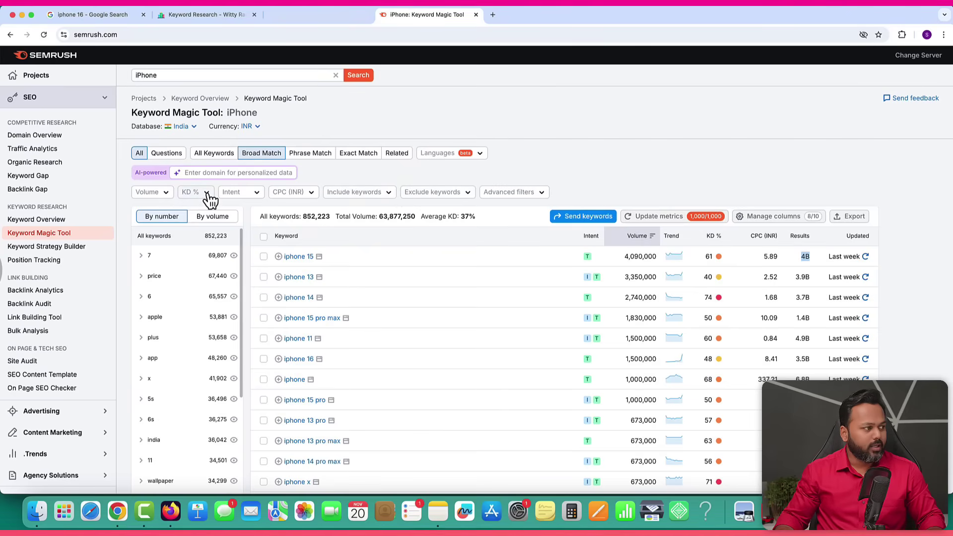
# Apply the Very easy KD % filter to the iPhone keyword list.
pyautogui.click(207, 194)
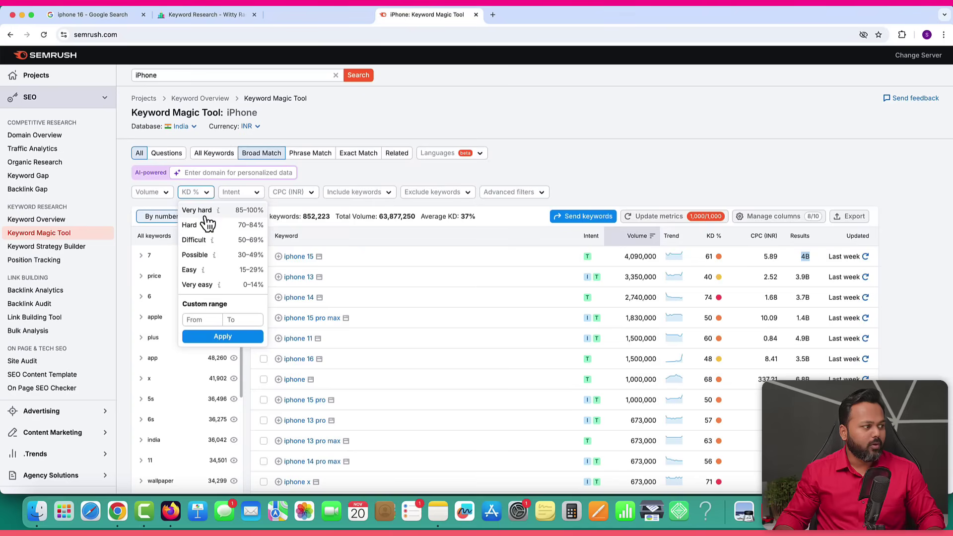
pyautogui.moveTo(211, 246)
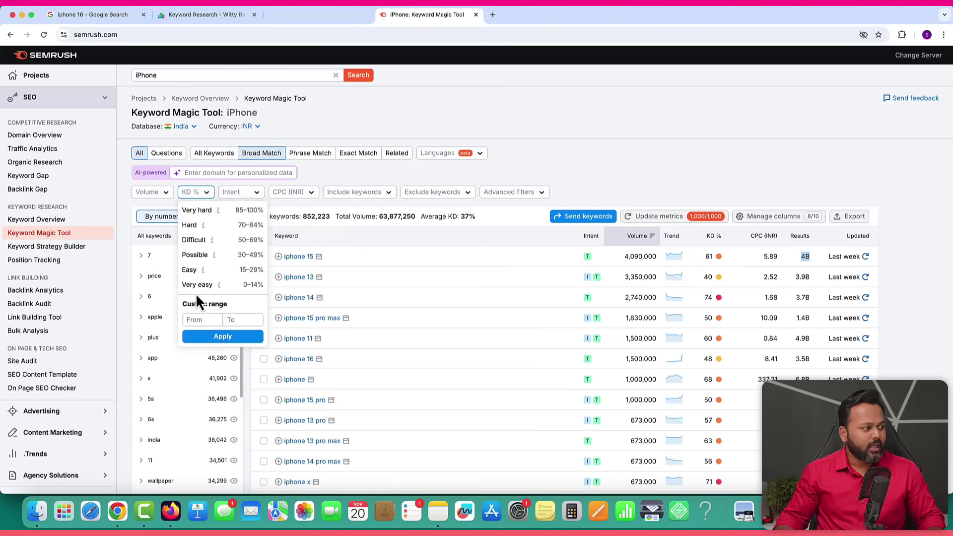
pyautogui.moveTo(227, 292)
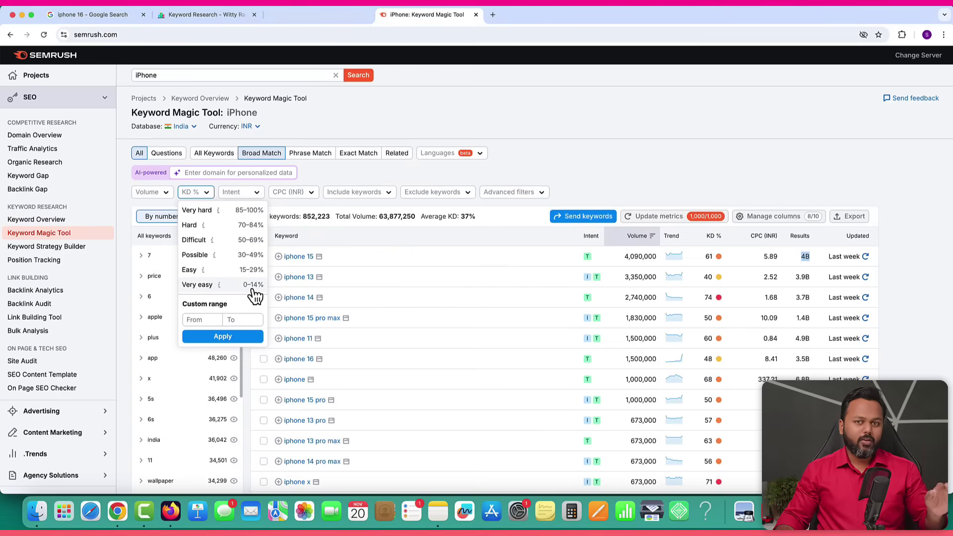
pyautogui.click(236, 291)
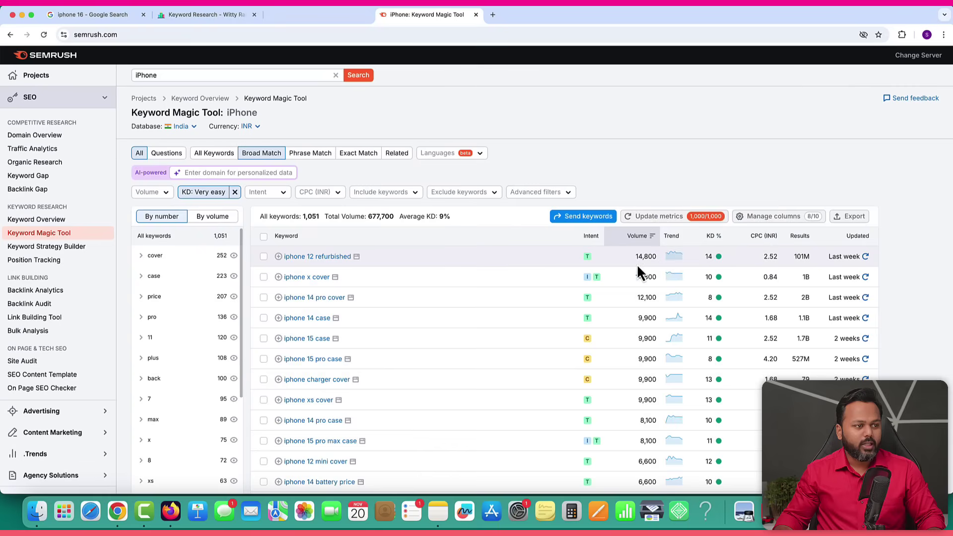
# Compare very easy keyword volumes (14,800, iphone x cover) and the 1,051 keyword total.
pyautogui.moveTo(634, 256); pyautogui.dragTo(666, 271)
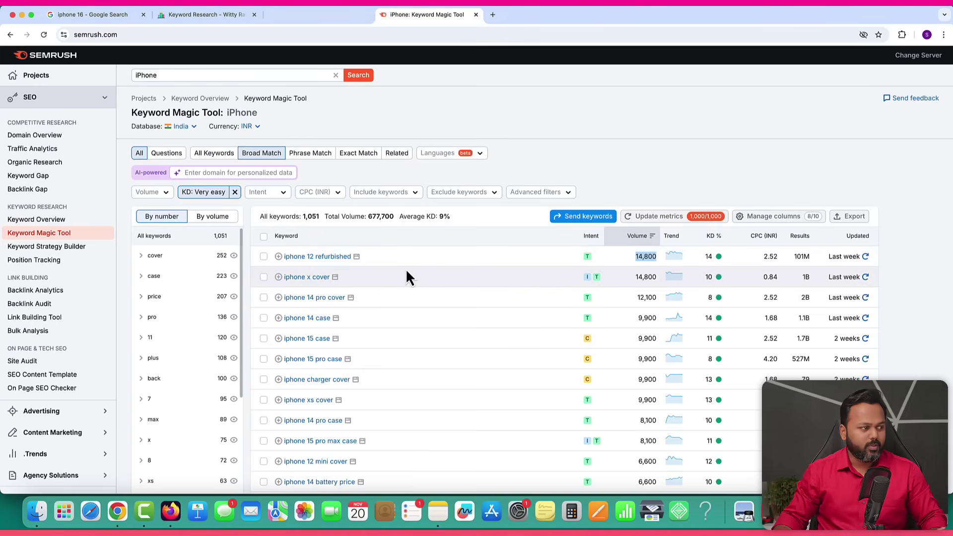
pyautogui.moveTo(589, 261)
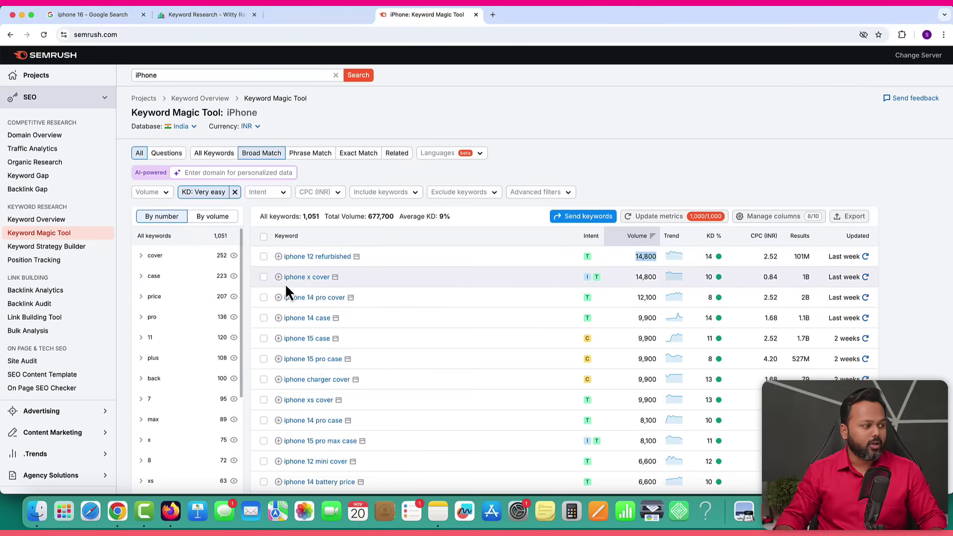
pyautogui.click(638, 277)
pyautogui.moveTo(638, 277); pyautogui.dragTo(651, 277)
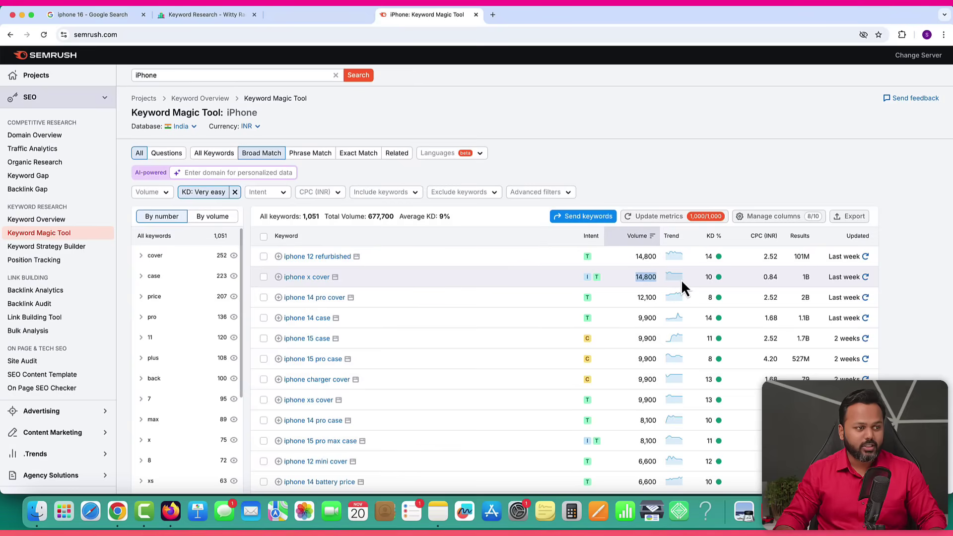
pyautogui.moveTo(588, 280)
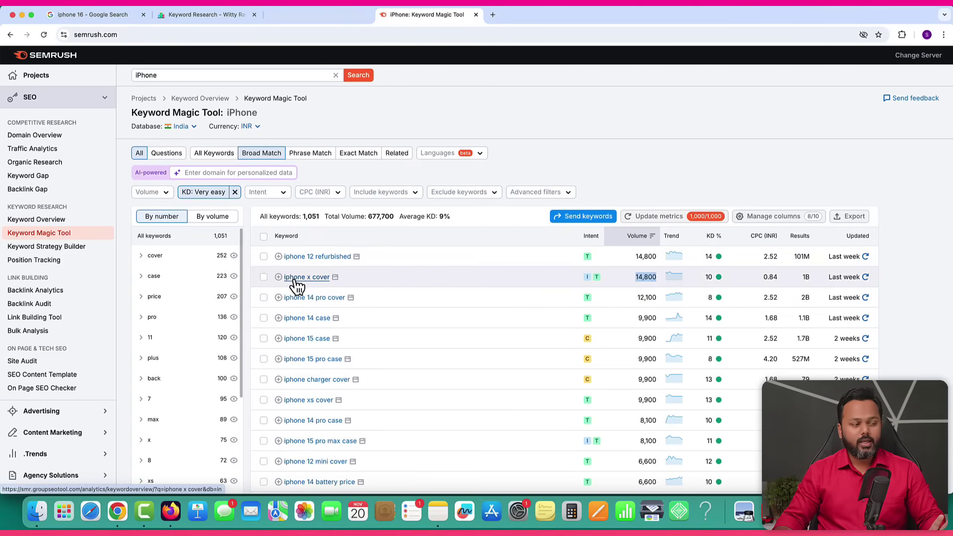
pyautogui.scroll(-3, 441, 291)
pyautogui.scroll(1, 441, 291)
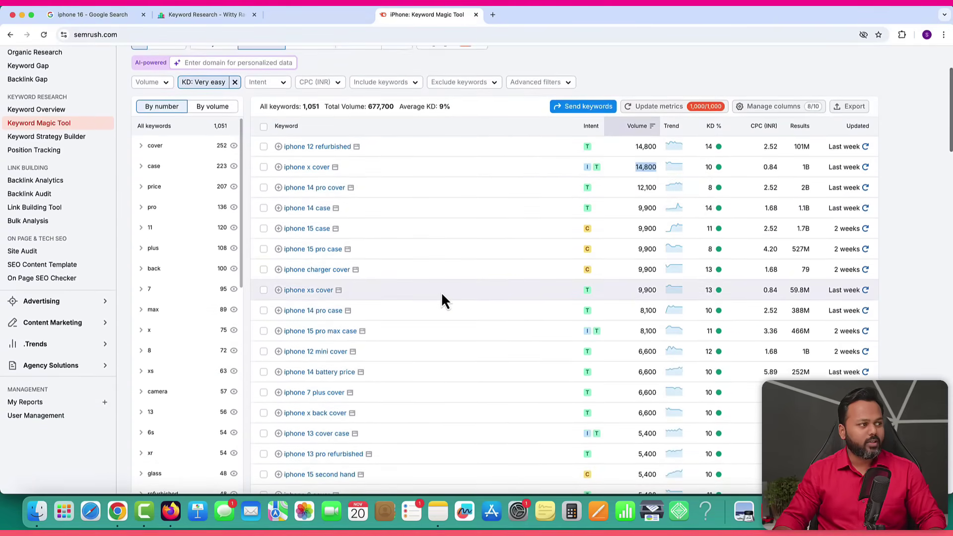
pyautogui.click(303, 106)
pyautogui.doubleClick(308, 107)
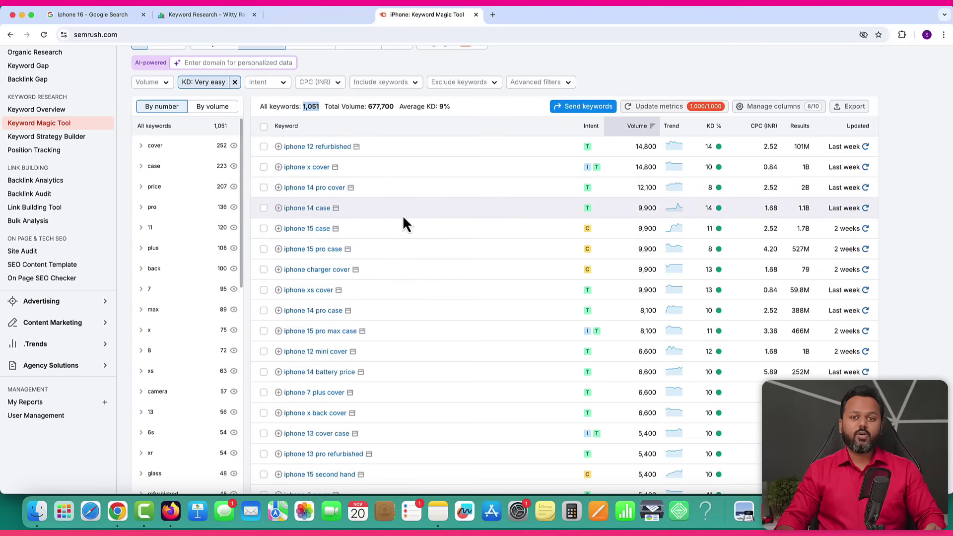
pyautogui.moveTo(716, 145)
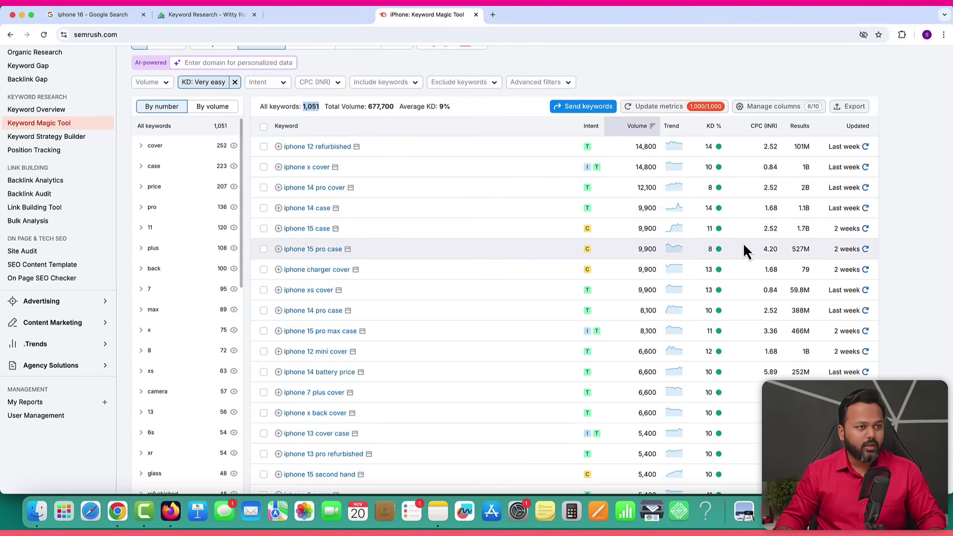
pyautogui.moveTo(717, 187)
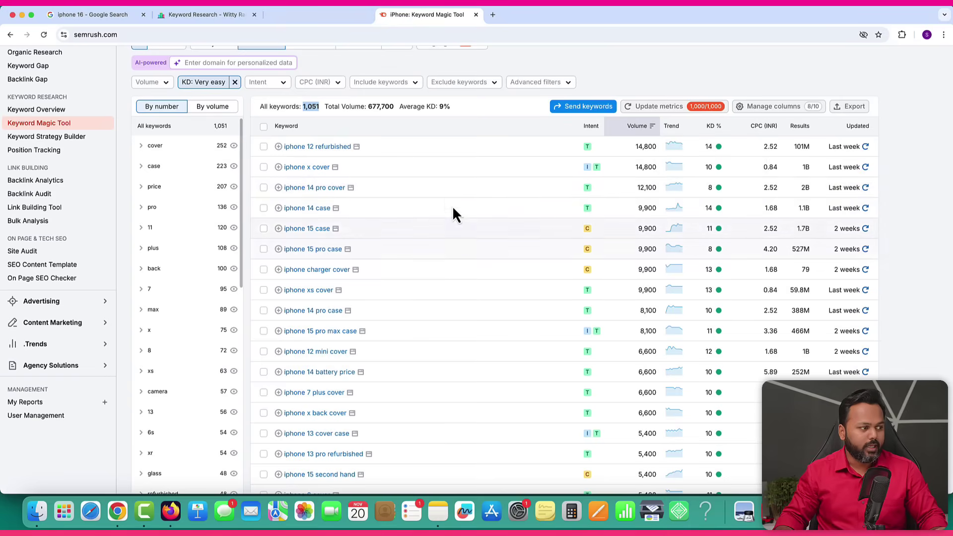
# Select 'iphone 14 pro cover' (12,100 volume) as the main keyword and launch Pages.
pyautogui.scroll(-1, 478, 292)
pyautogui.scroll(-1, 478, 288)
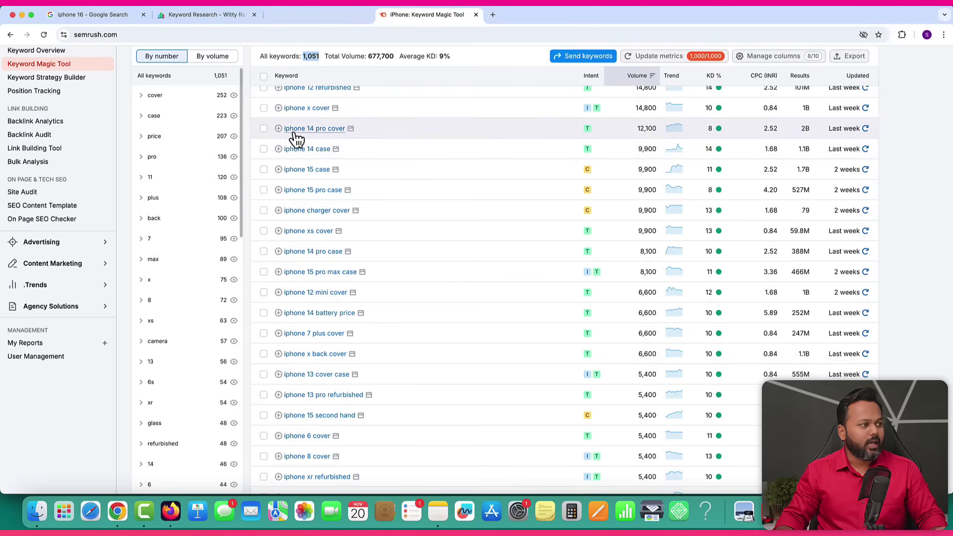
pyautogui.scroll(3, 641, 229)
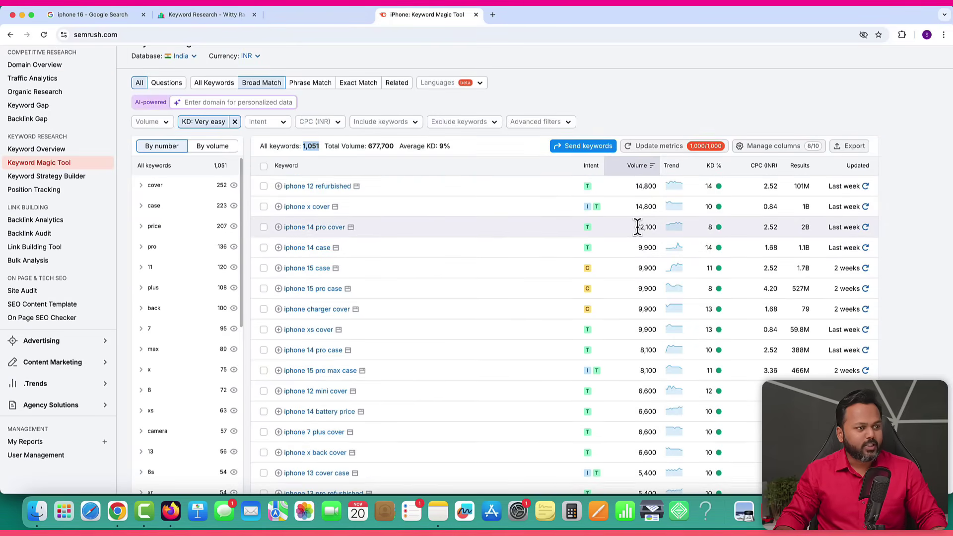
pyautogui.moveTo(638, 227); pyautogui.dragTo(666, 233)
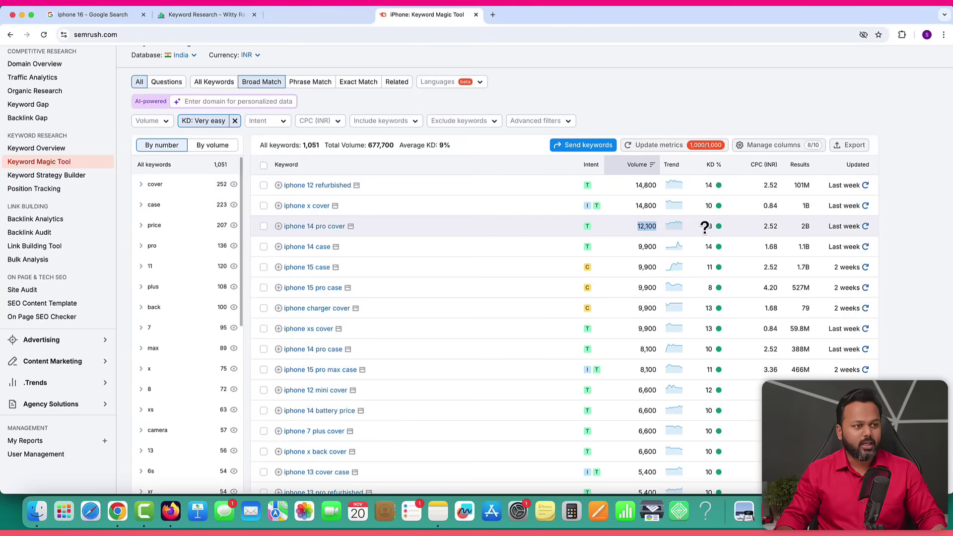
pyautogui.moveTo(714, 226)
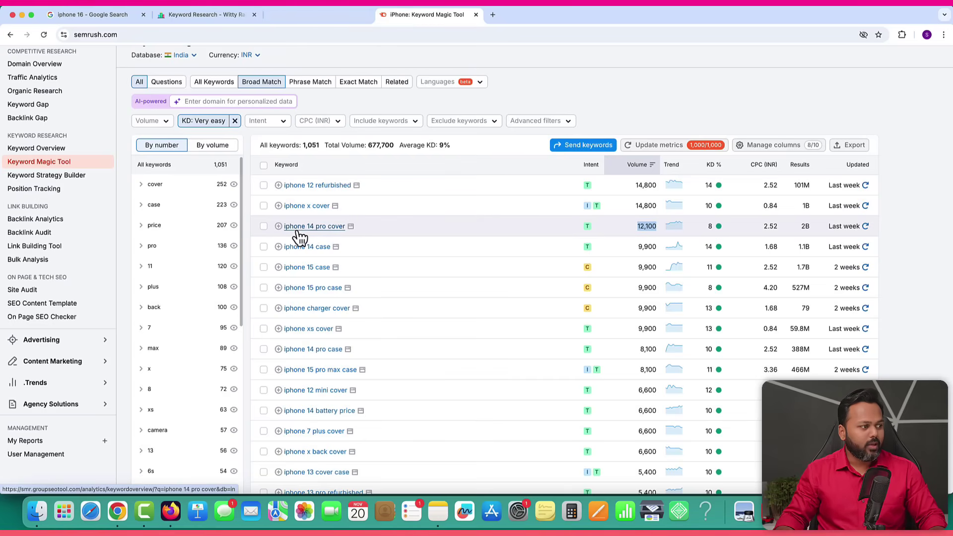
pyautogui.moveTo(283, 226); pyautogui.dragTo(346, 226)
pyautogui.press('super+c')
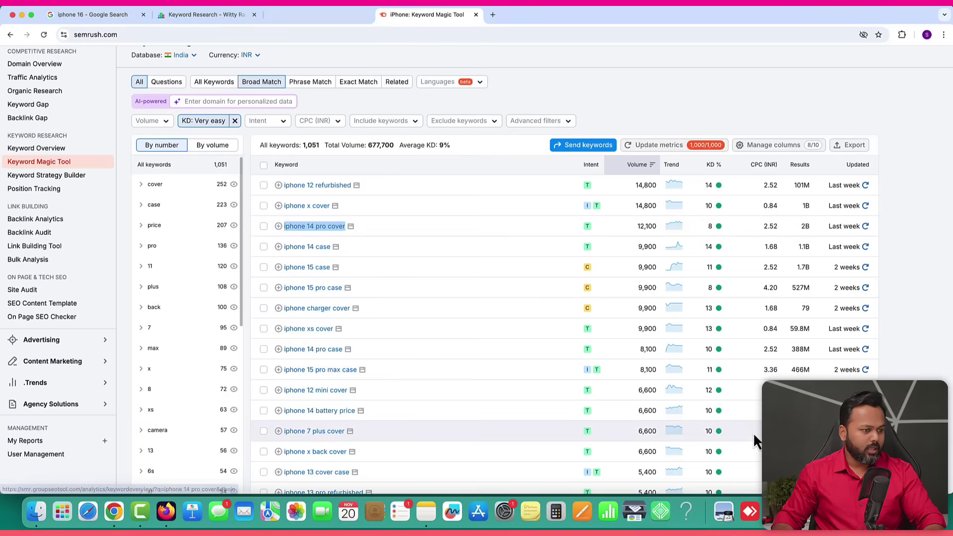
pyautogui.click(582, 511)
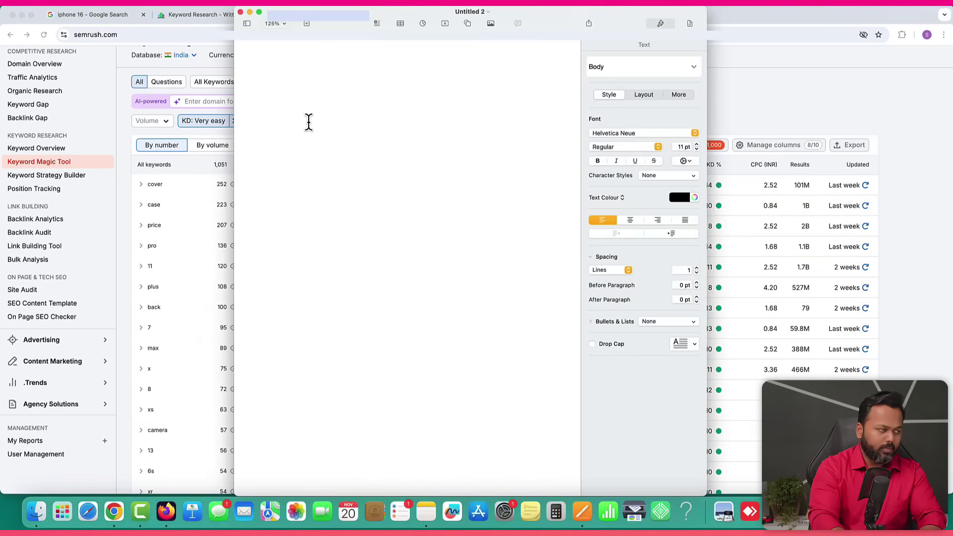
# Write 'Main Keyword: iphone 14 pro cover' as the first line of the new Pages document.
pyautogui.write('Main Keyword:')
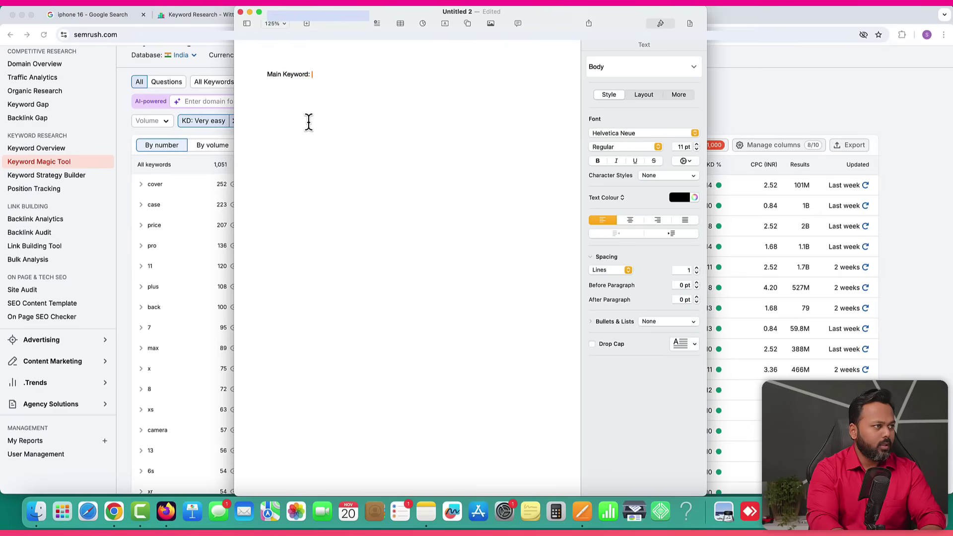
pyautogui.press('super+v')
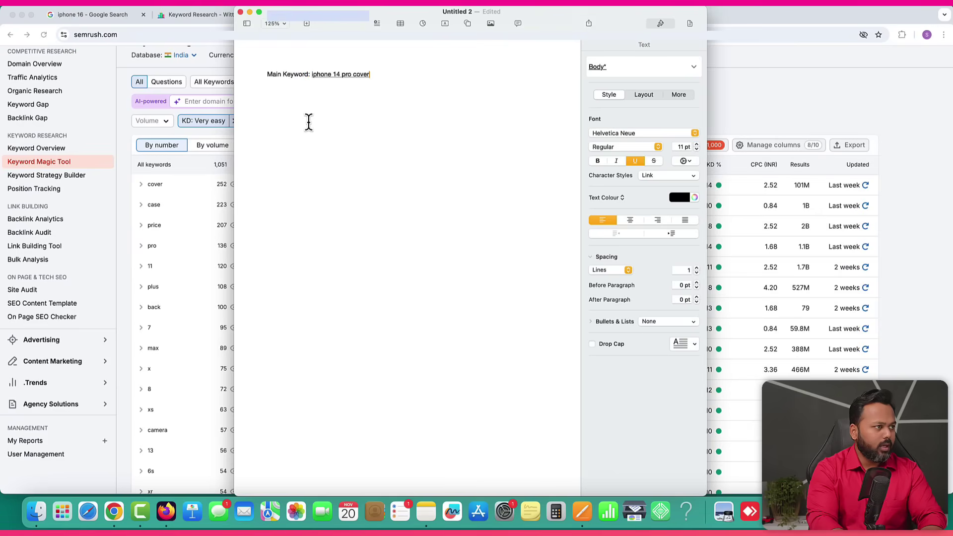
pyautogui.press('Return')
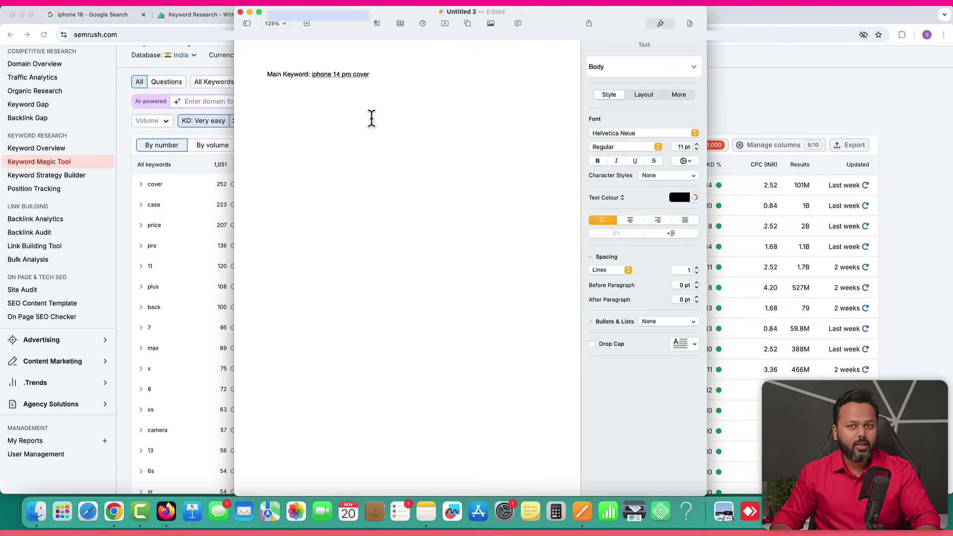
pyautogui.click(776, 115)
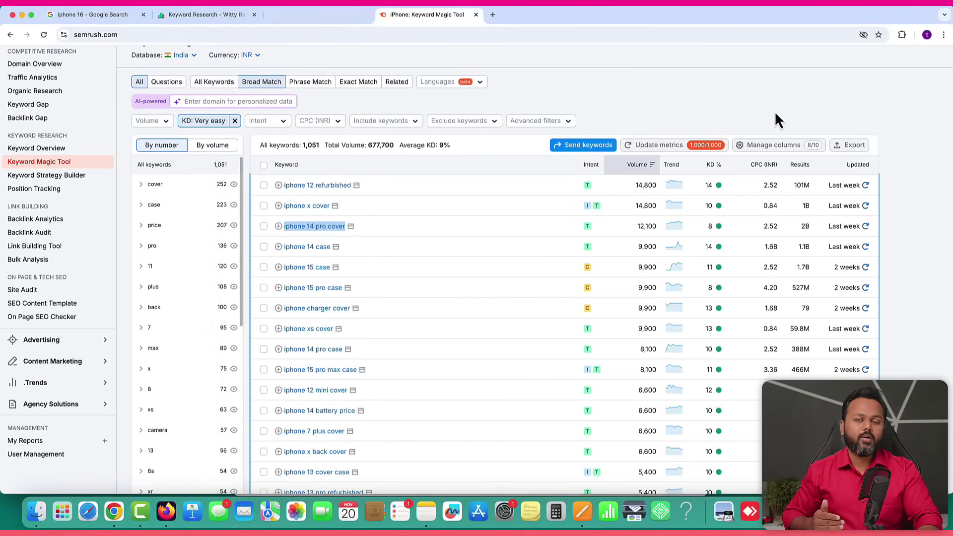
# Open Semrush's Keyword Overview for iphone 14 pro cover (12.1K volume, 10% KD) and scroll to Keyword ideas.
pyautogui.click(410, 200)
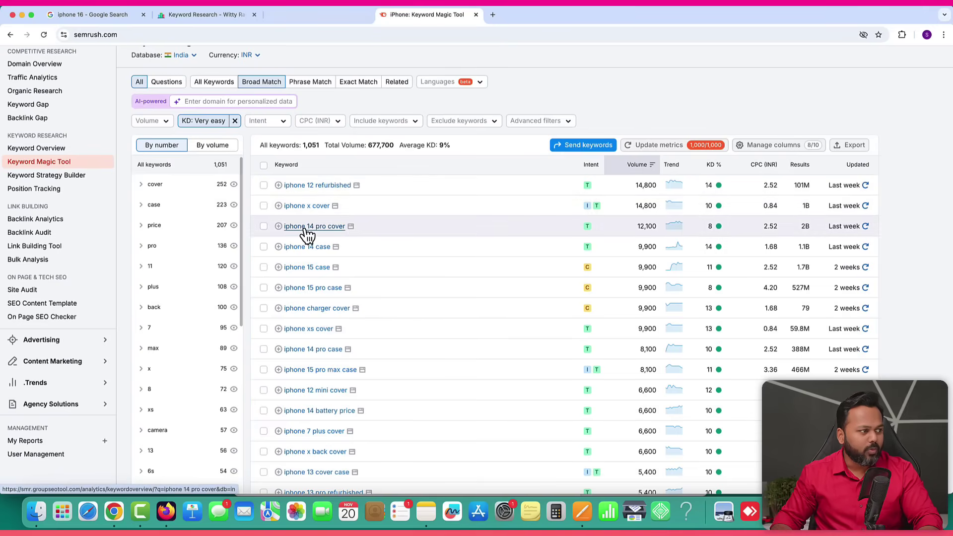
pyautogui.click(307, 227)
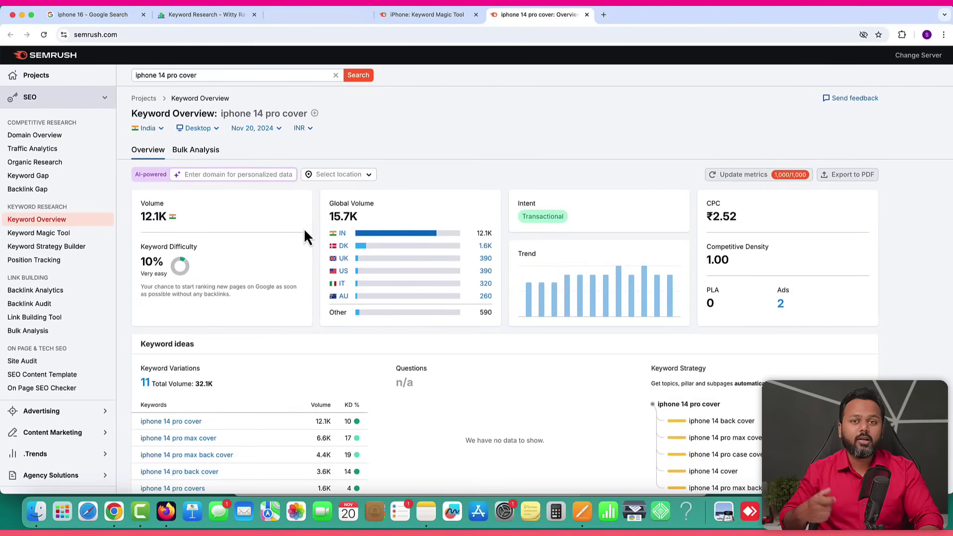
pyautogui.scroll(-1, 254, 244)
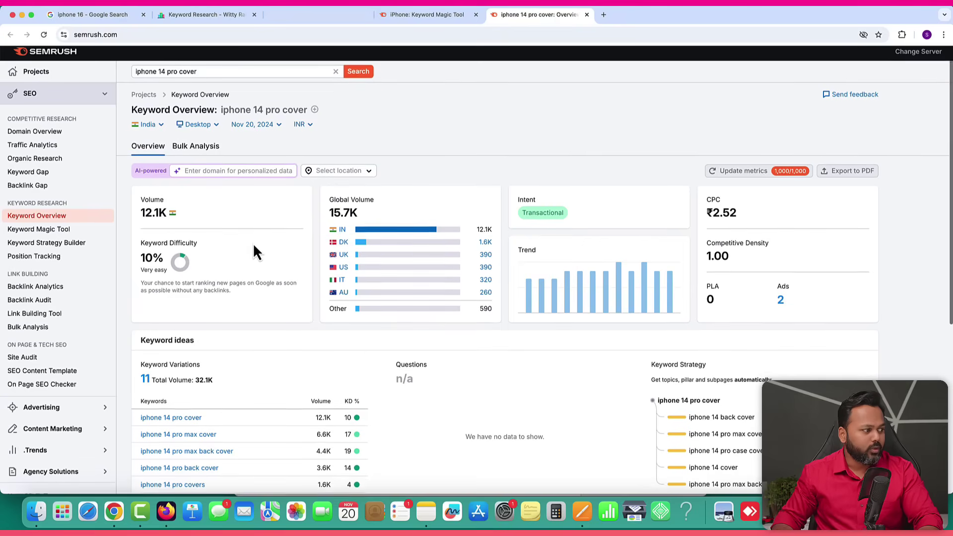
pyautogui.scroll(-3, 254, 243)
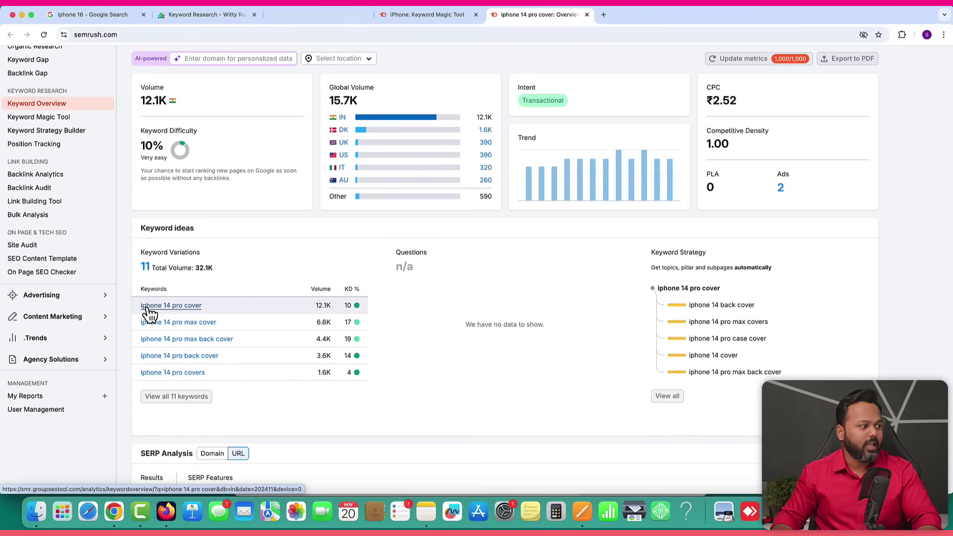
# Show all 11 iphone 14 pro cover keyword variations in the Keyword Magic Tool.
pyautogui.click(179, 397)
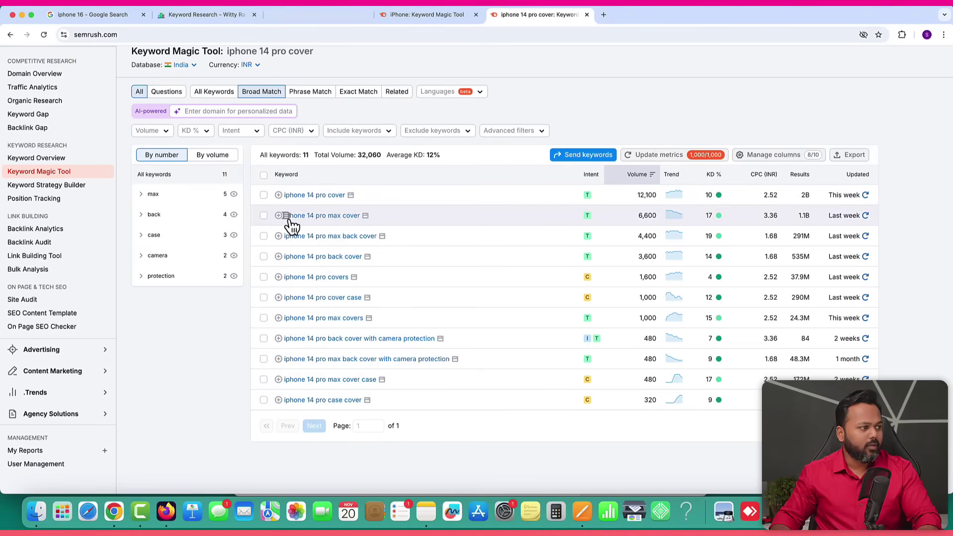
# Add a 'Relevant Keyword:' label in Pages with iphone 14 pro max cover on the line below.
pyautogui.moveTo(360, 219); pyautogui.dragTo(284, 219)
pyautogui.press('super+c')
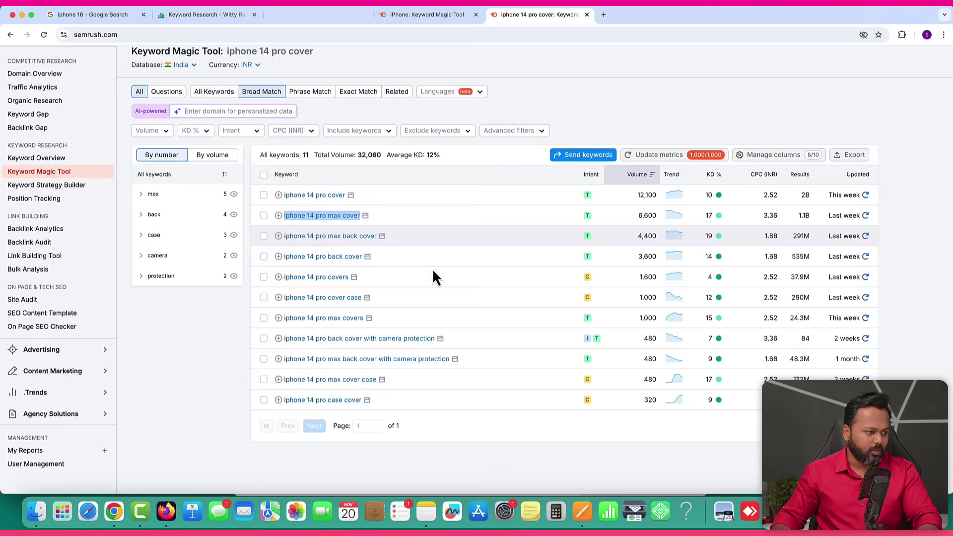
pyautogui.click(581, 512)
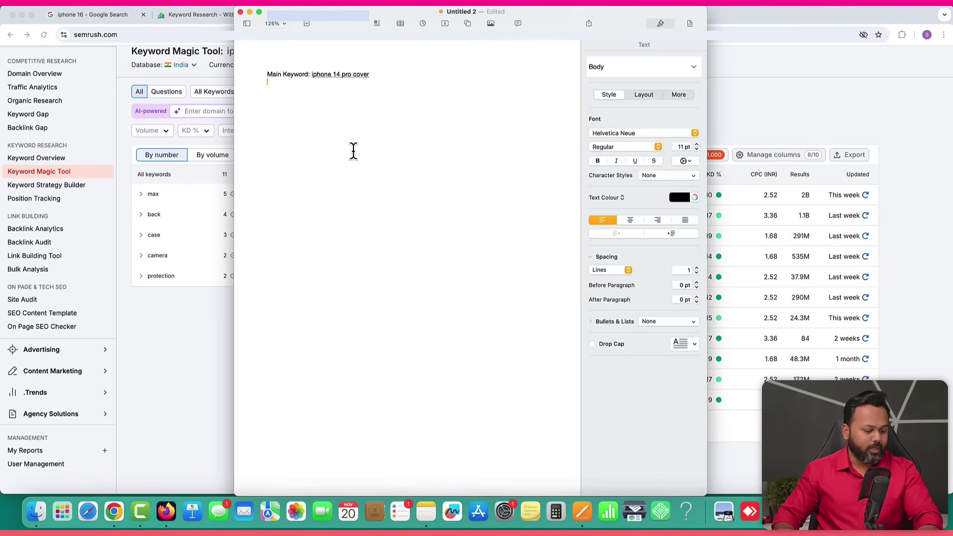
pyautogui.write('Relevant')
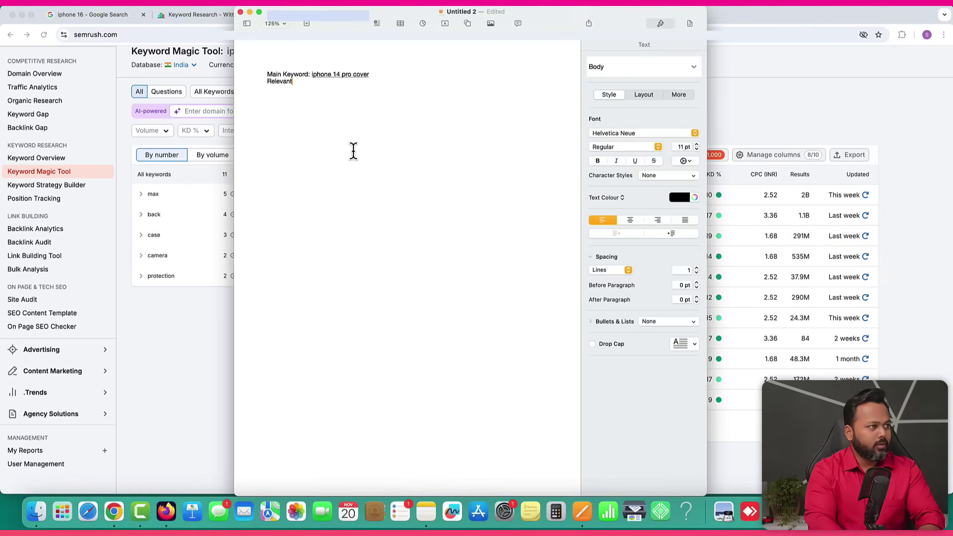
pyautogui.write(' Keyword:')
pyautogui.write('iphone 14 pro case cover')
pyautogui.press('super+z')
pyautogui.press('Return')
pyautogui.press('super+v')
pyautogui.press('Return')
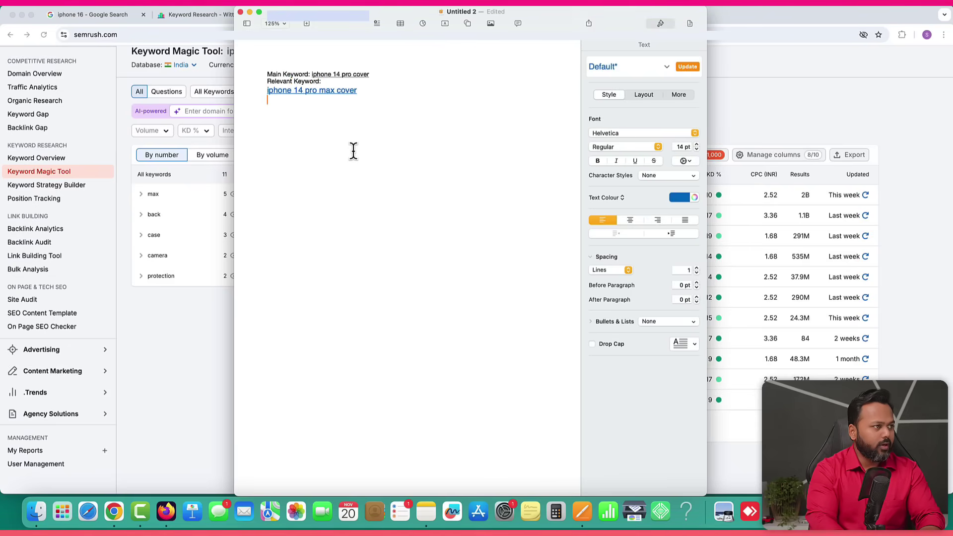
pyautogui.click(228, 294)
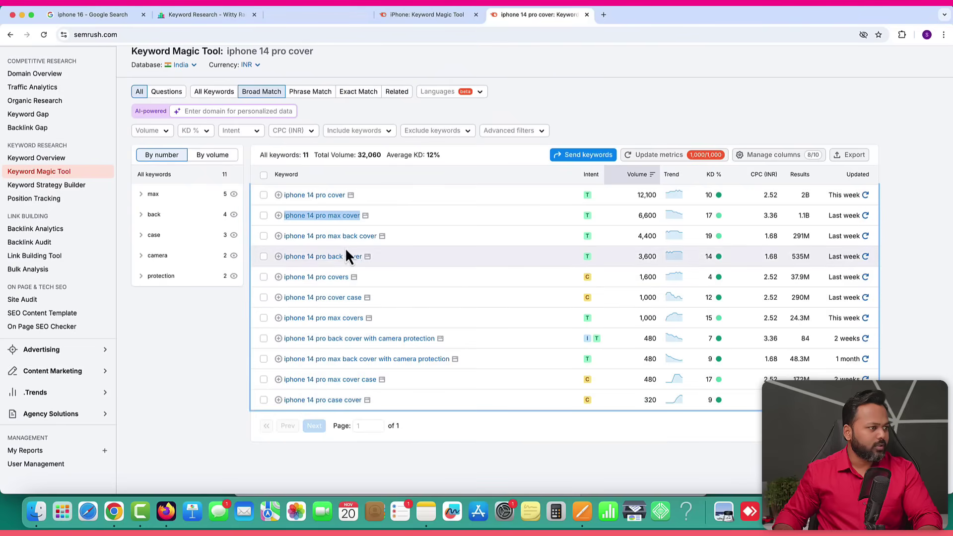
# Copy iphone 14 pro max back cover from Semrush onto the next line of the keyword list.
pyautogui.moveTo(377, 241); pyautogui.dragTo(282, 239)
pyautogui.press('super+c')
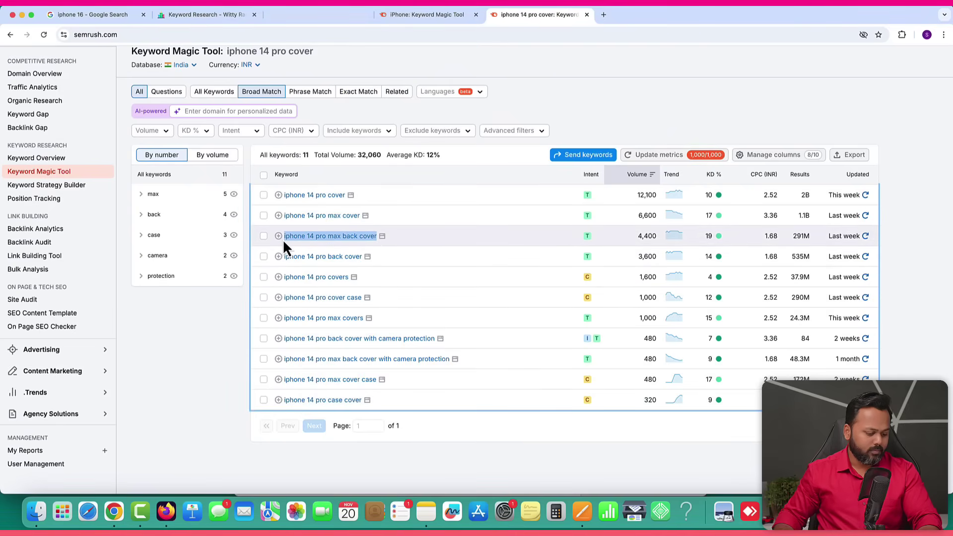
pyautogui.click(583, 510)
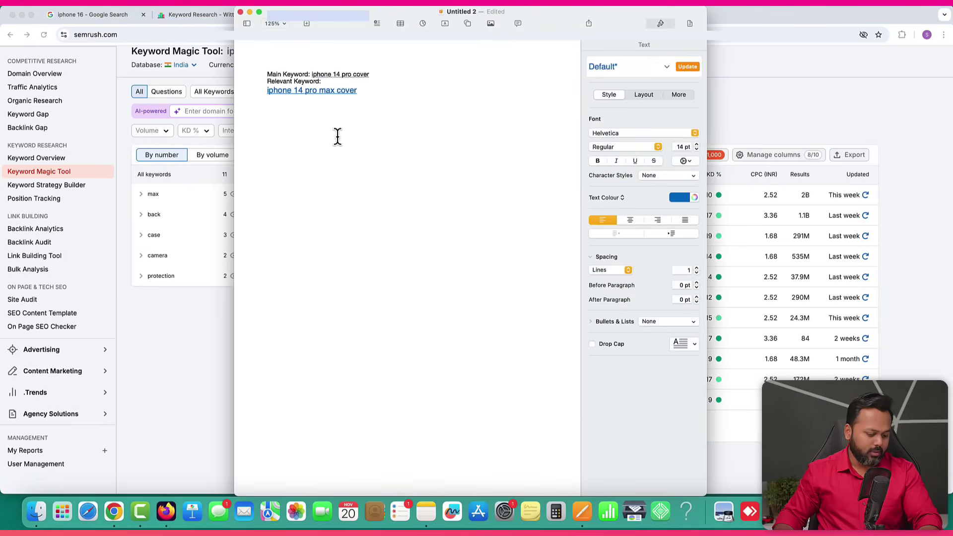
pyautogui.press('super+v')
pyautogui.press('Return')
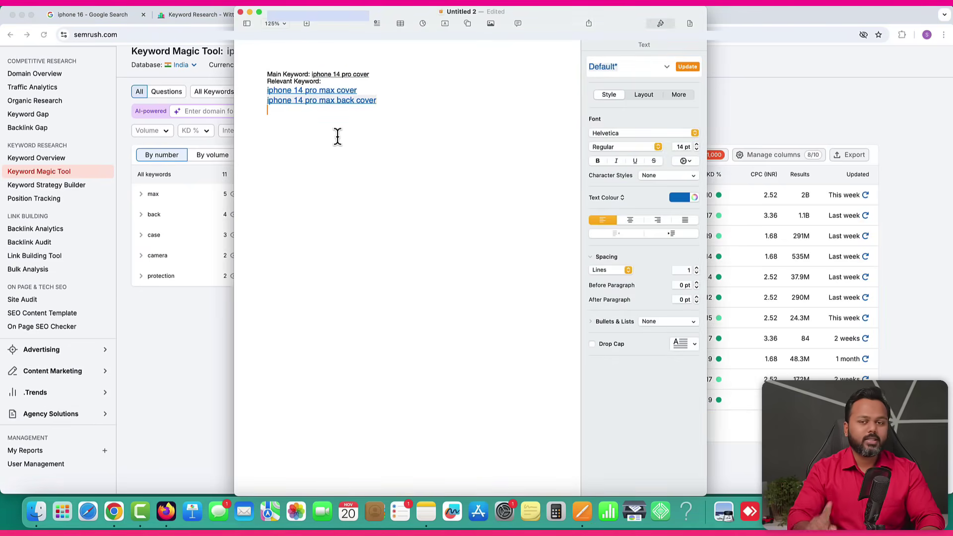
pyautogui.click(168, 326)
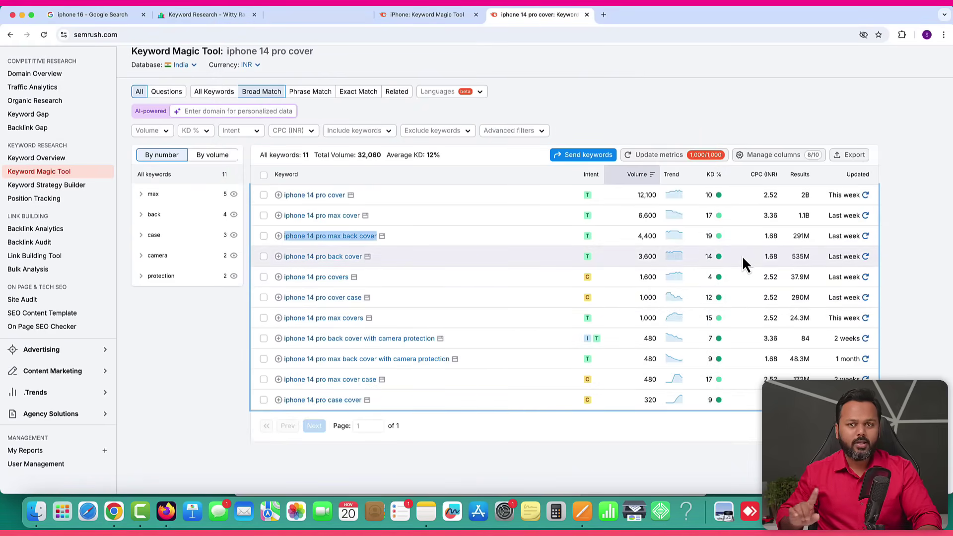
pyautogui.press('super+Tab')
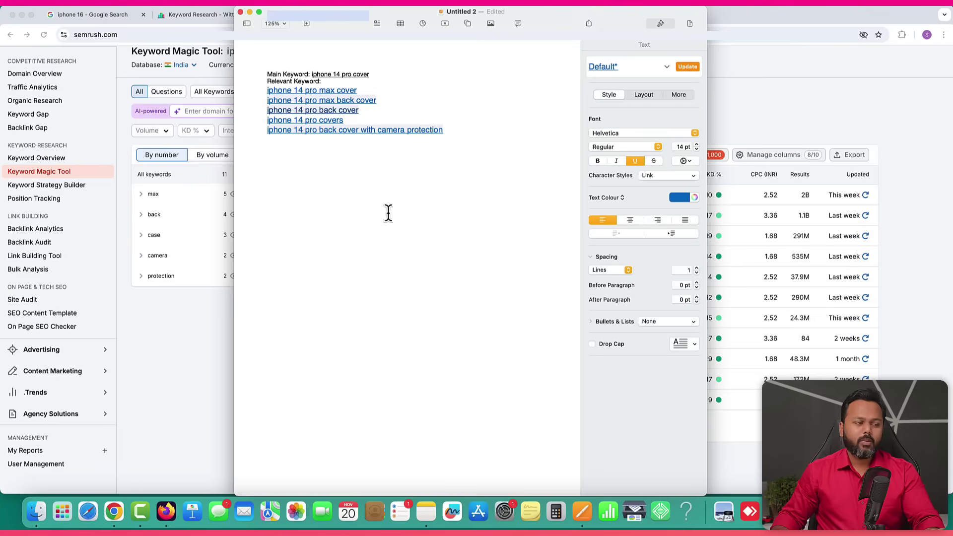
pyautogui.click(203, 310)
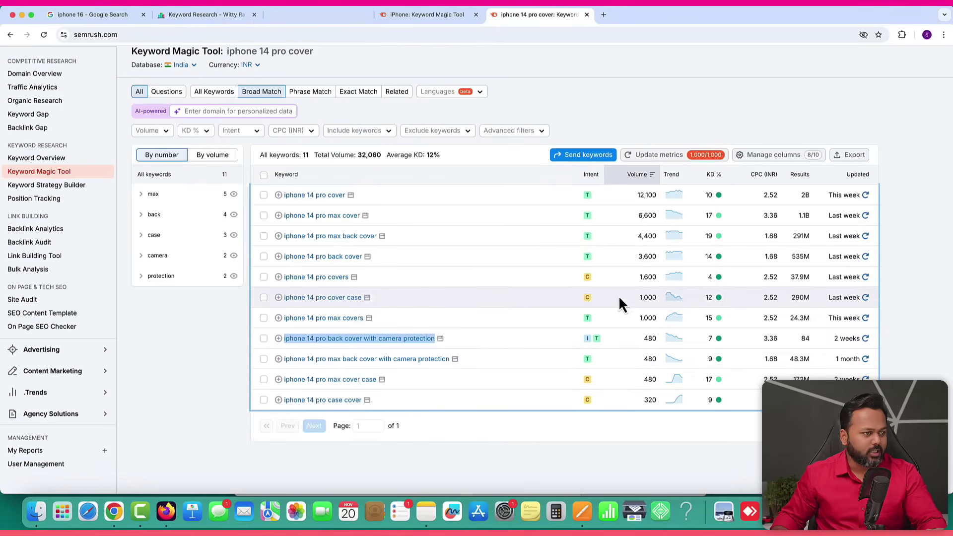
pyautogui.moveTo(589, 281)
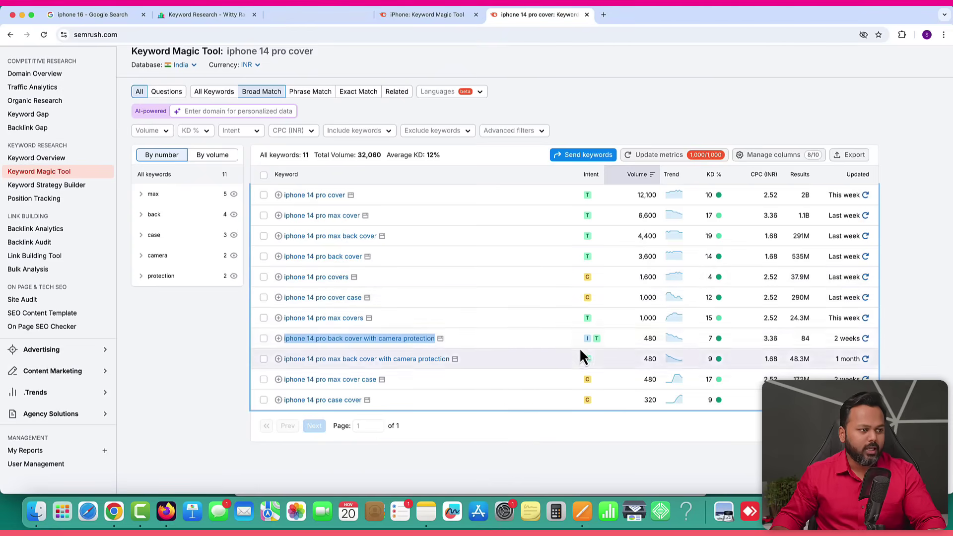
pyautogui.moveTo(587, 342)
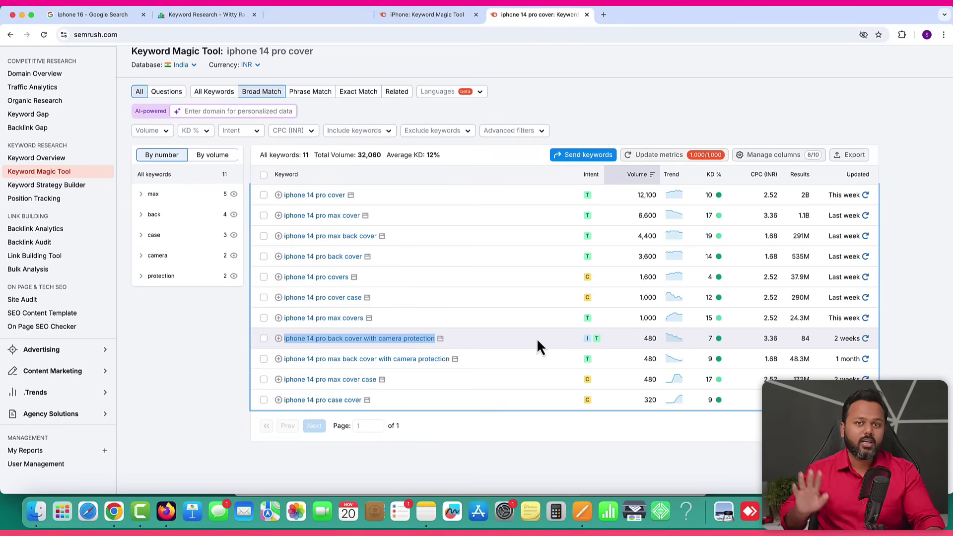
# Add an empty line after the last keyword, iphone 14 pro back cover with camera protection.
pyautogui.click(582, 511)
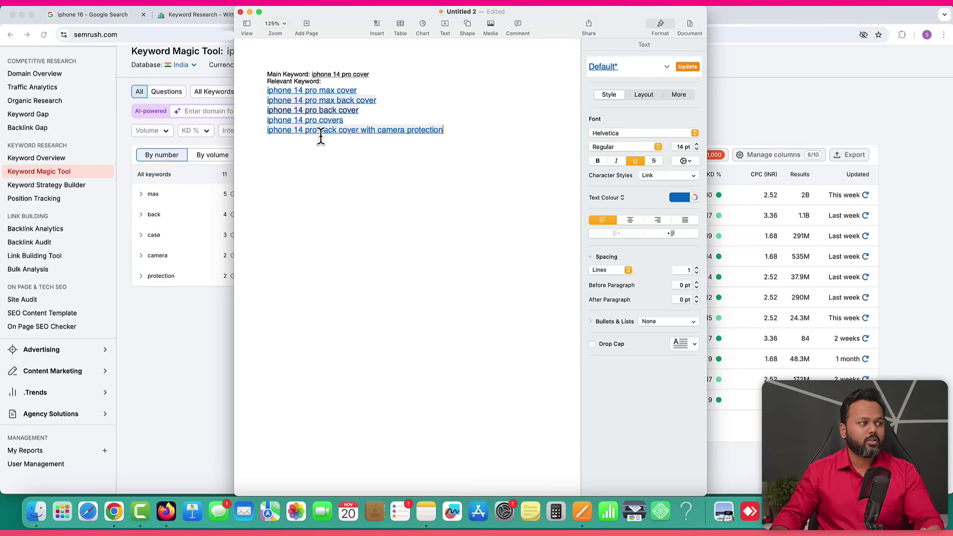
pyautogui.press('Return')
pyautogui.press('Return')
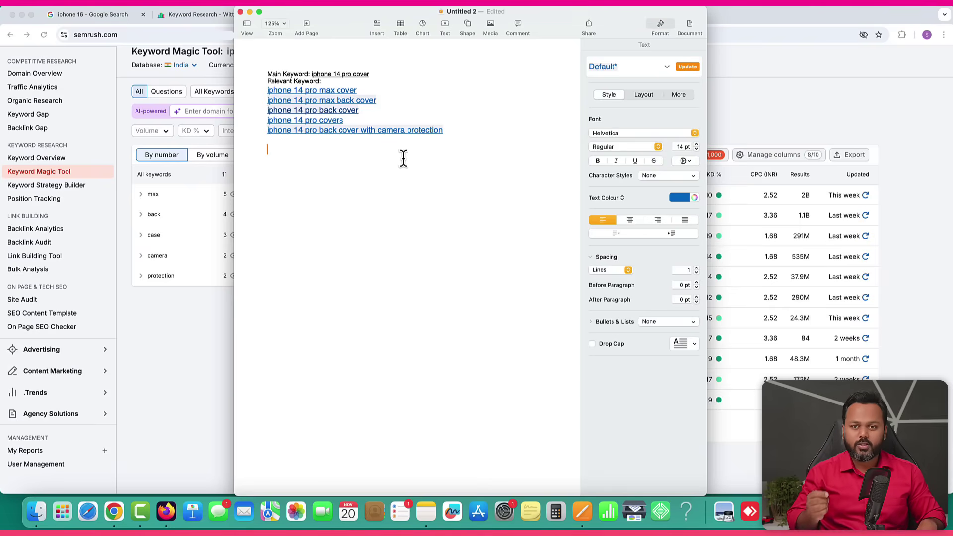
# Open a blank Firefox tab beside the MindMeister 'Start a Blog in 2025' map.
pyautogui.click(171, 352)
pyautogui.click(166, 512)
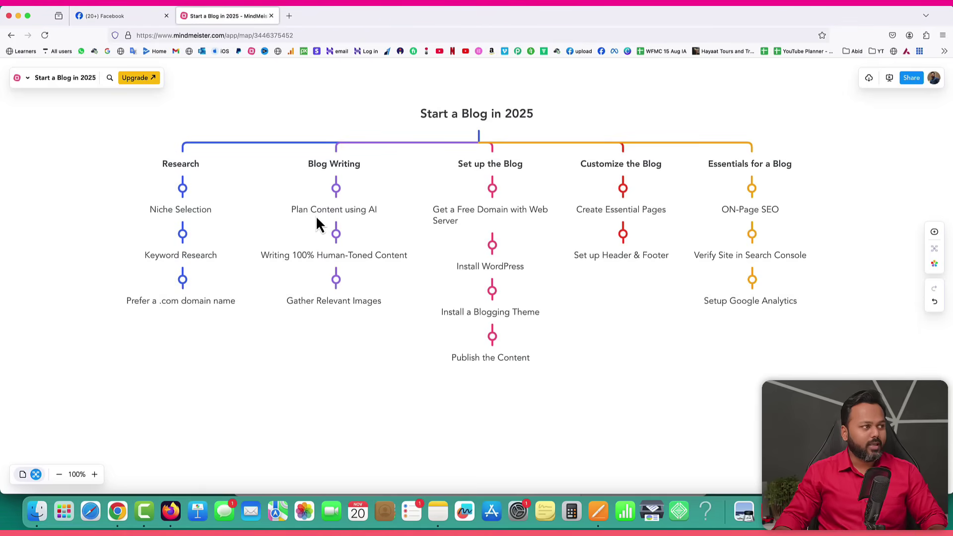
pyautogui.click(289, 16)
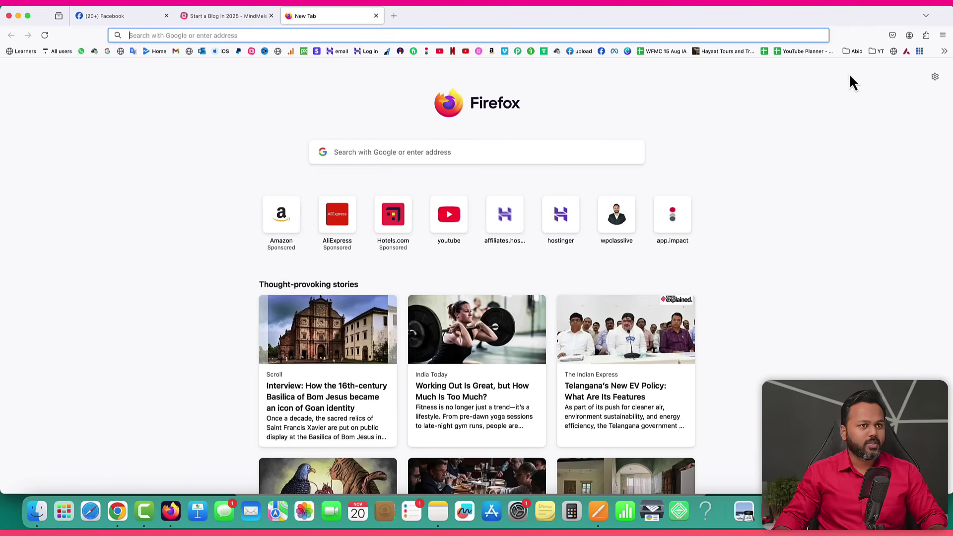
# Load ChatGPT from the bookmarks in the new tab and hide the chat history sidebar.
pyautogui.click(944, 51)
pyautogui.click(755, 98)
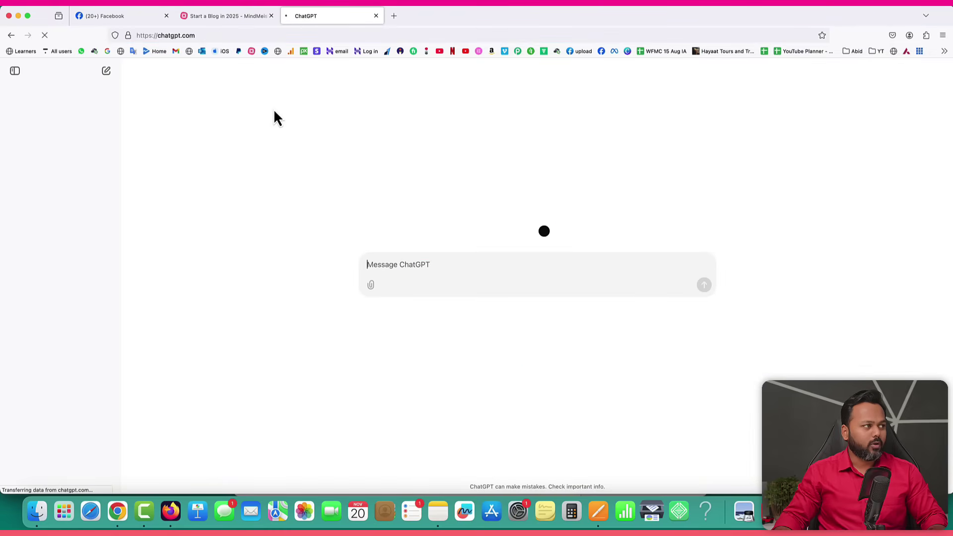
pyautogui.click(13, 71)
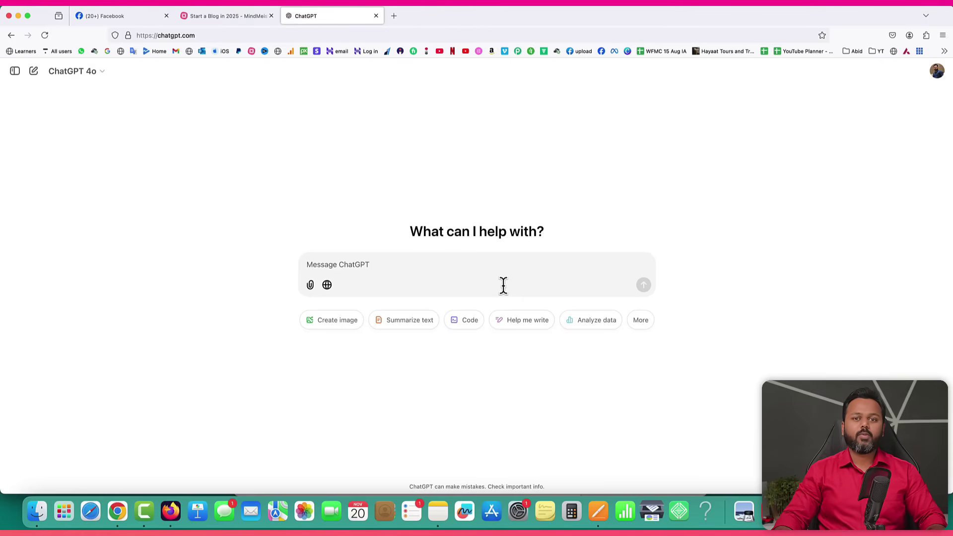
# Begin the ChatGPT prompt with 'I want to write a blog post on the topic "'.
pyautogui.click(599, 512)
pyautogui.moveTo(457, 134); pyautogui.dragTo(264, 73)
pyautogui.press('super+Tab')
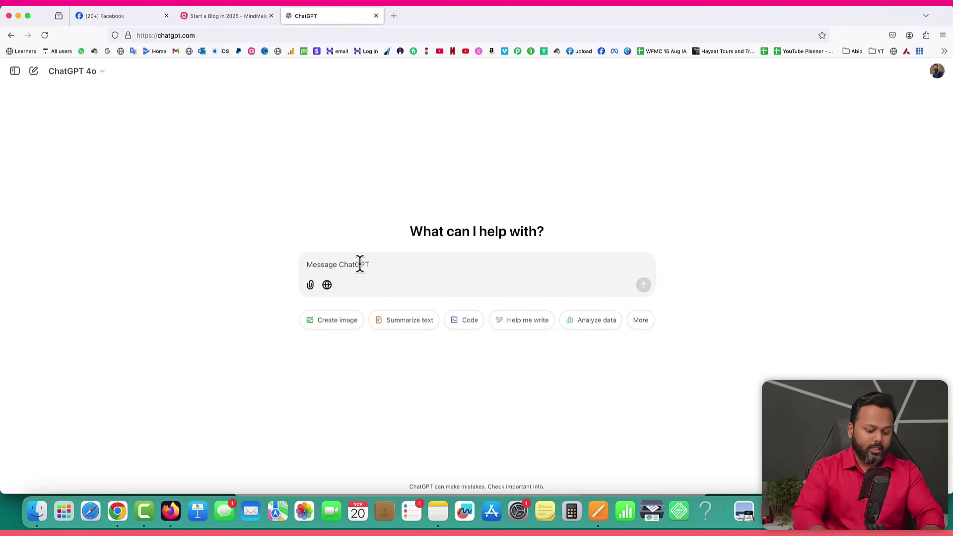
pyautogui.press('super+v')
pyautogui.write('I want')
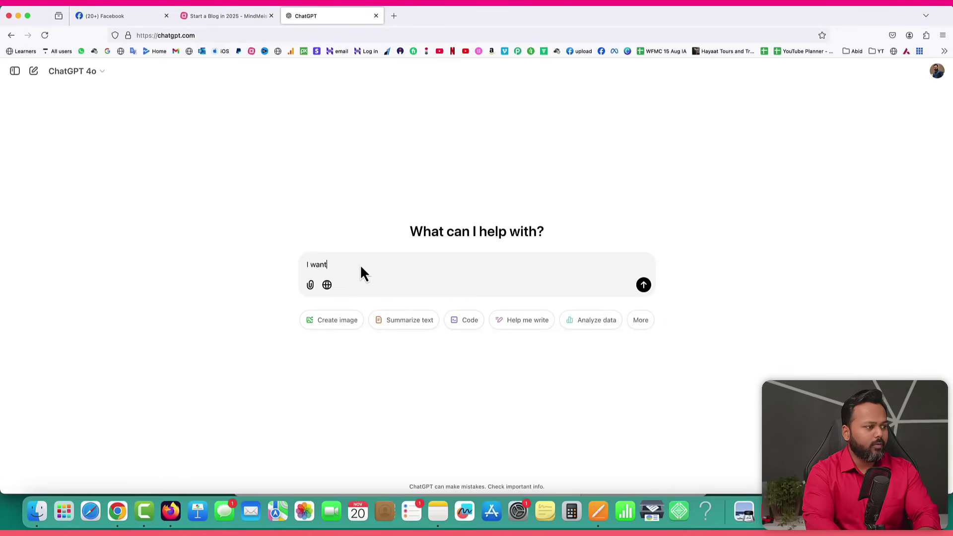
pyautogui.write(' to write a blog post on the ')
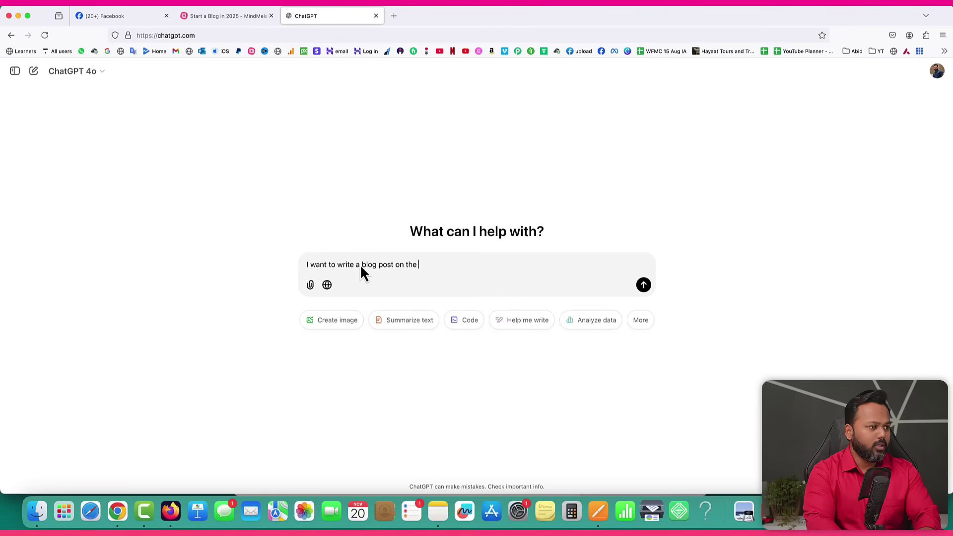
pyautogui.write('topic "')
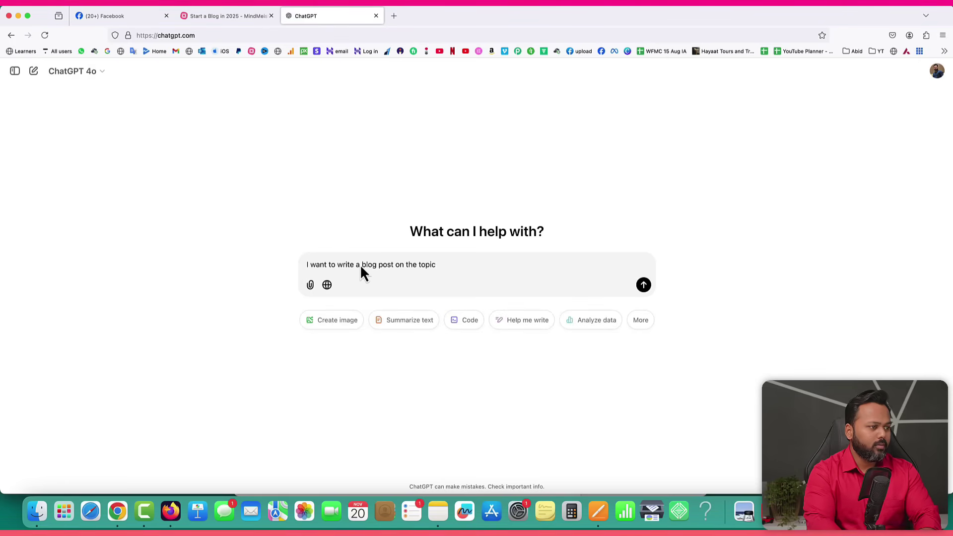
# Copy the main keyword iphone 14 pro cover from Pages into the prompt's quotes.
pyautogui.click(598, 511)
pyautogui.click(366, 78)
pyautogui.moveTo(370, 74); pyautogui.dragTo(312, 70)
pyautogui.rightClick(314, 71)
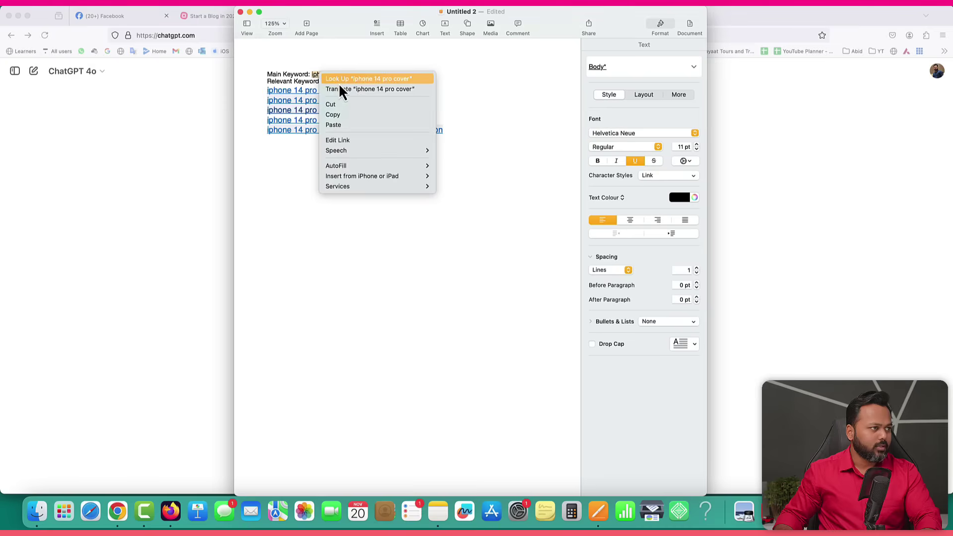
pyautogui.click(337, 112)
pyautogui.click(203, 138)
pyautogui.press('super+v')
pyautogui.write('". The')
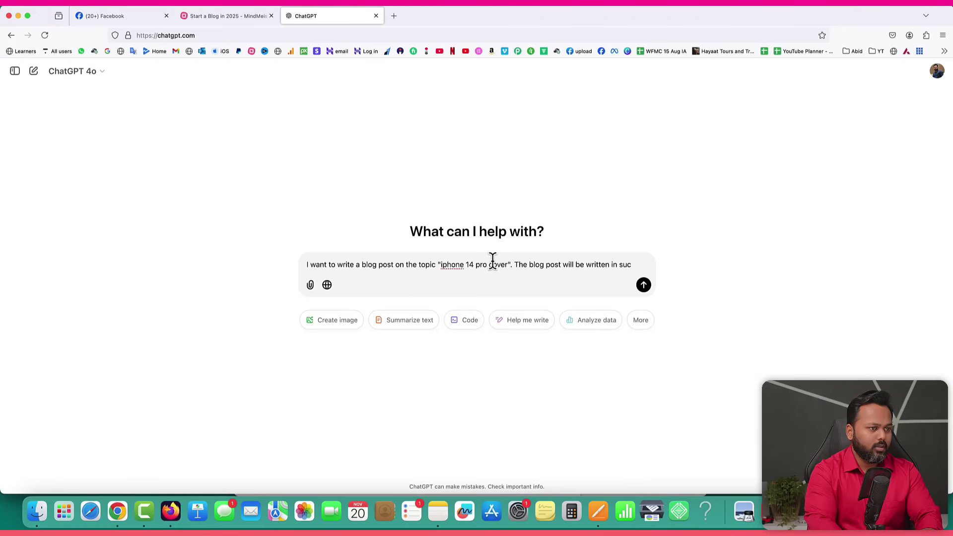
# Finish the prompt text, ending with 'The relevant keywords are:'.
pyautogui.write('way that it can generate affili')
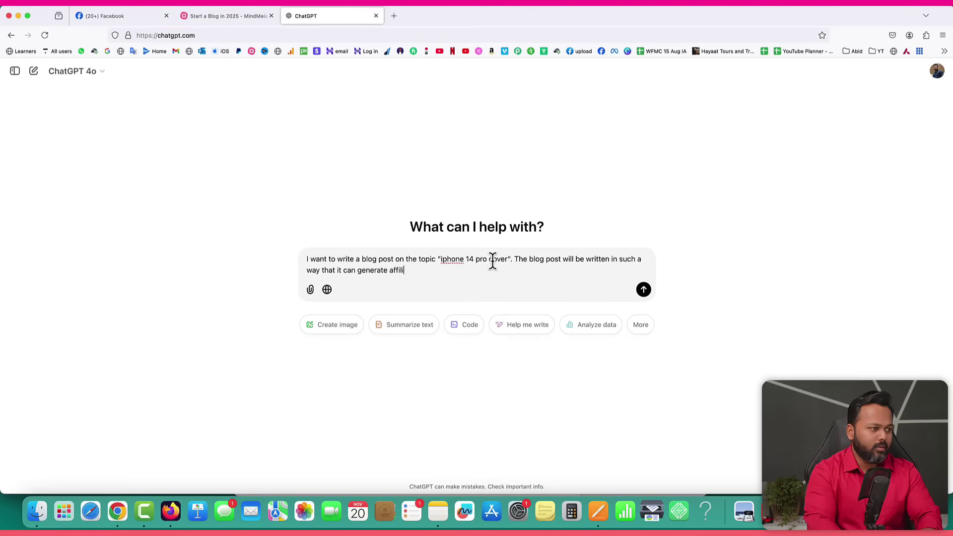
pyautogui.write('ate sales. But')
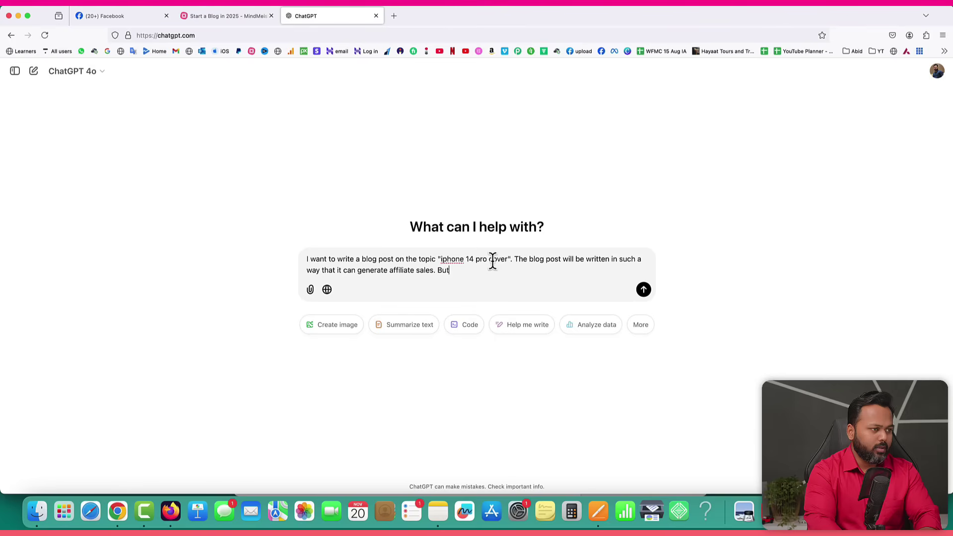
pyautogui.write(" I don't know what to write in my article so that")
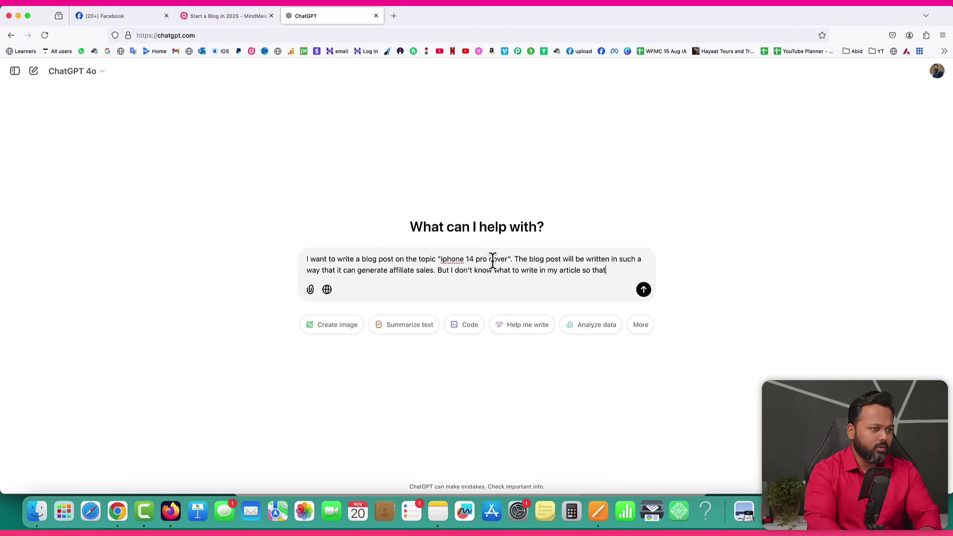
pyautogui.write('be loved by google')
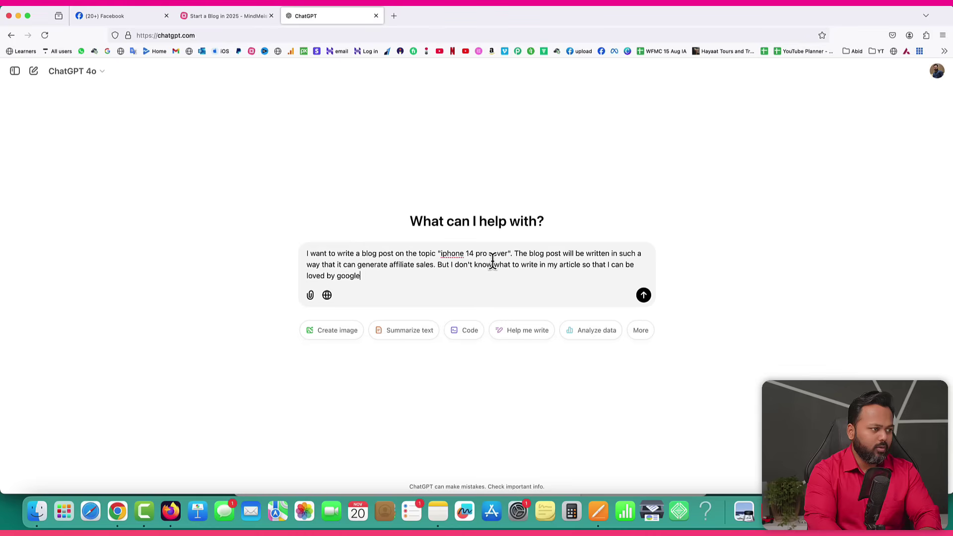
pyautogui.write(' and other search engines. Can yo')
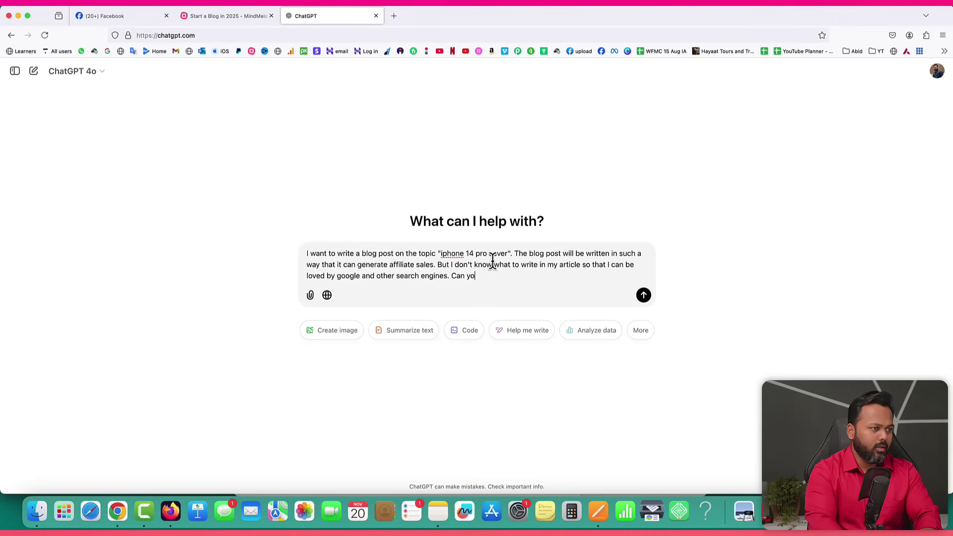
pyautogui.write('me to plan the content')
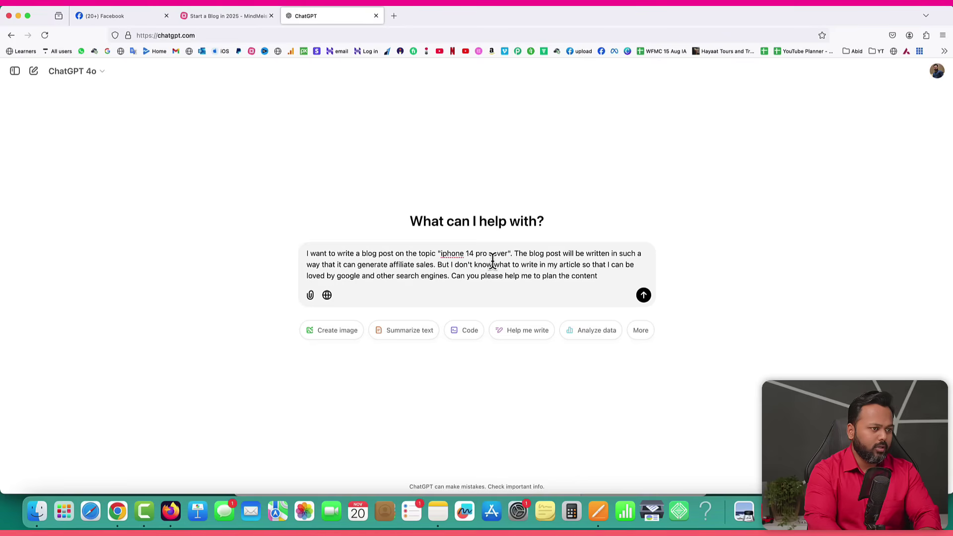
pyautogui.write(' The relea')
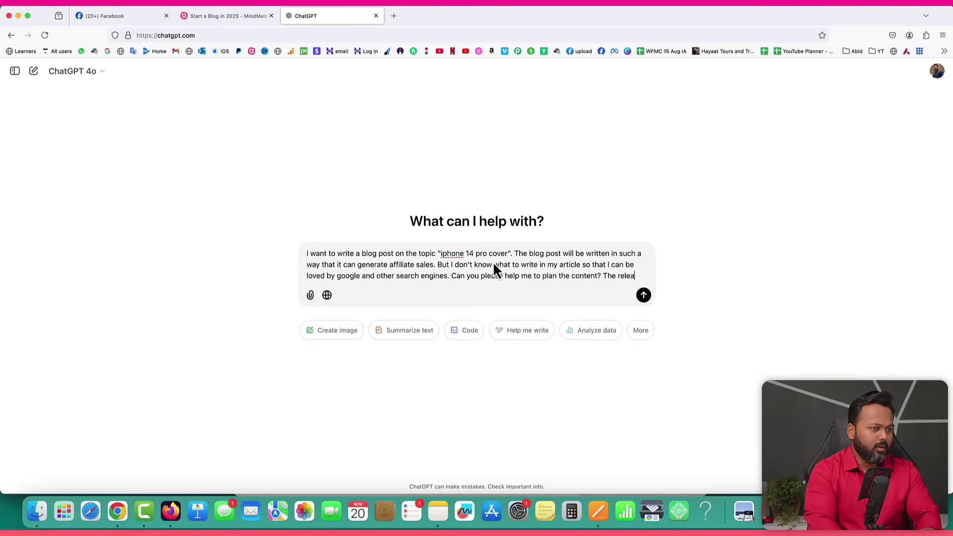
pyautogui.press('BackSpace')
pyautogui.write('vant keywords are:')
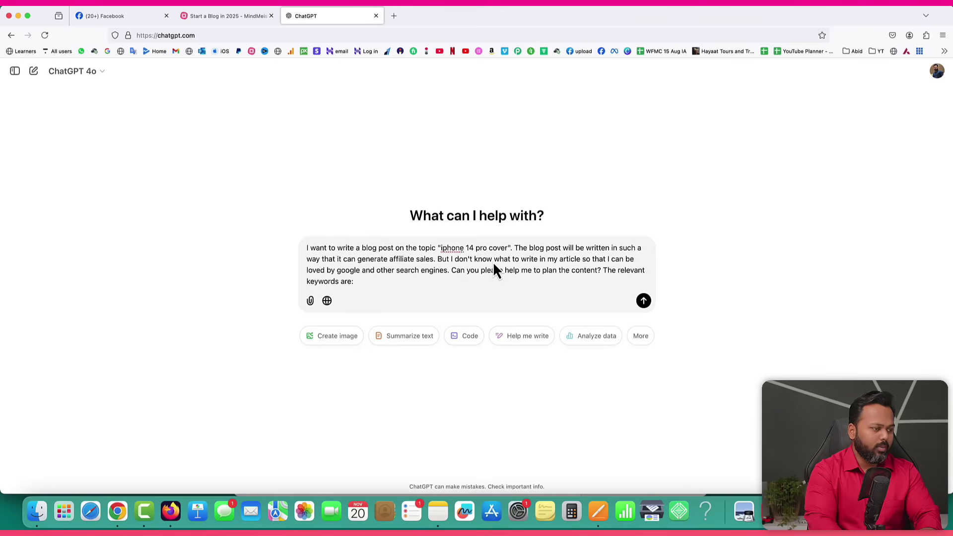
# Paste the five relevant keywords from Pages into the prompt and send it to ChatGPT.
pyautogui.click(598, 511)
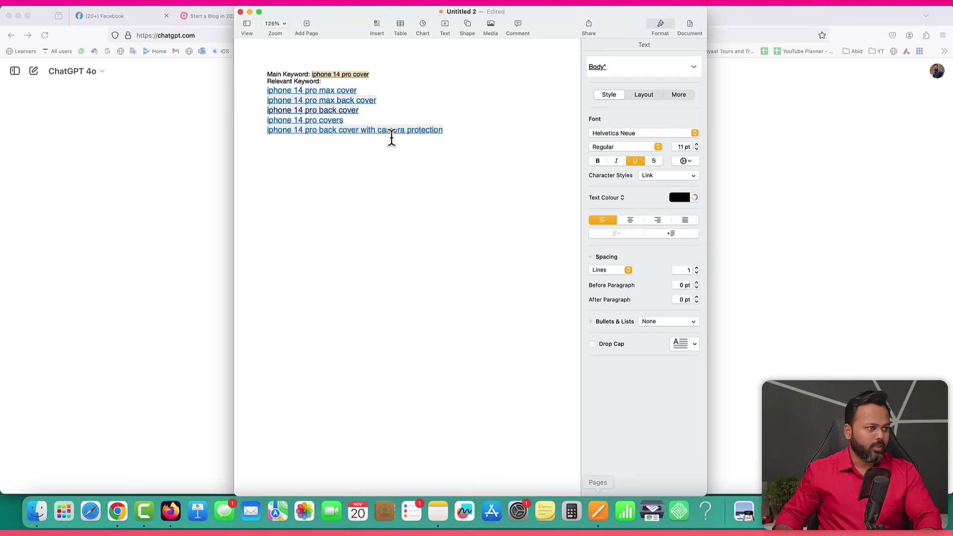
pyautogui.moveTo(452, 135); pyautogui.dragTo(265, 90)
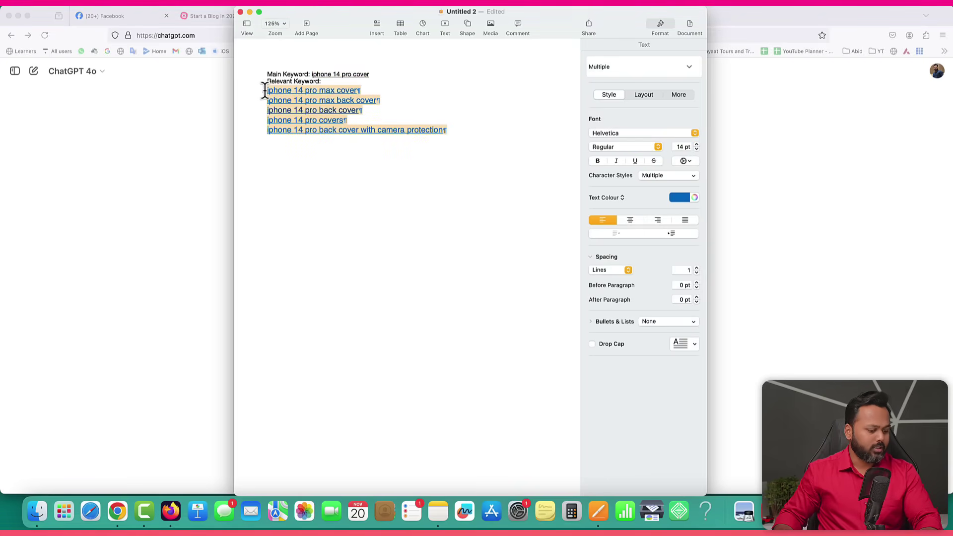
pyautogui.click(202, 185)
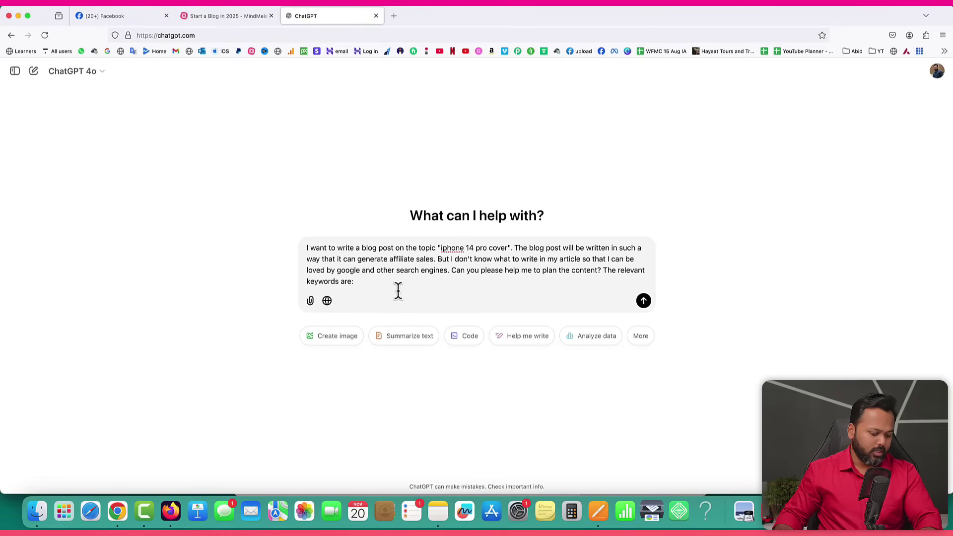
pyautogui.press('super+v')
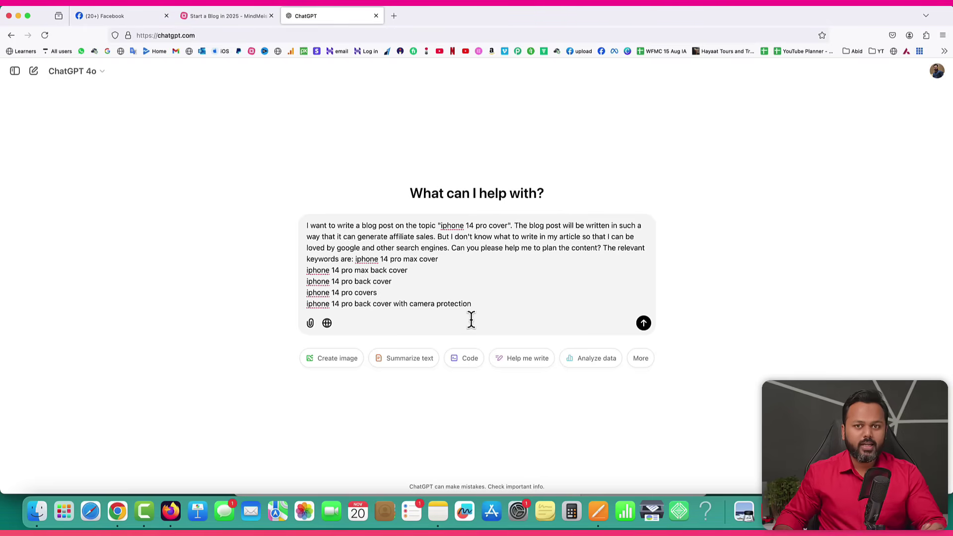
pyautogui.press('Return')
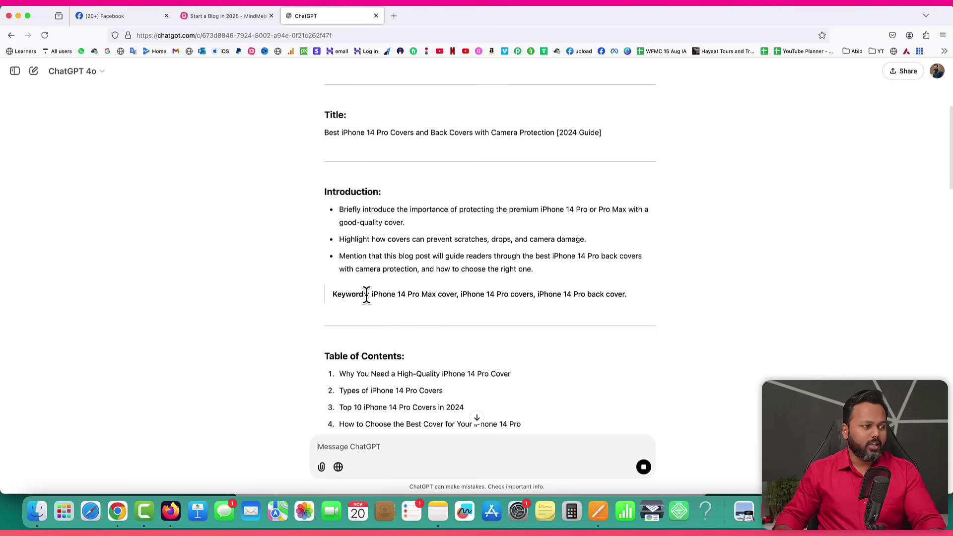
# Scroll through ChatGPT's generated blog plan from Introduction to Conclusion.
pyautogui.moveTo(371, 294); pyautogui.dragTo(624, 294)
pyautogui.scroll(-5, 533, 312)
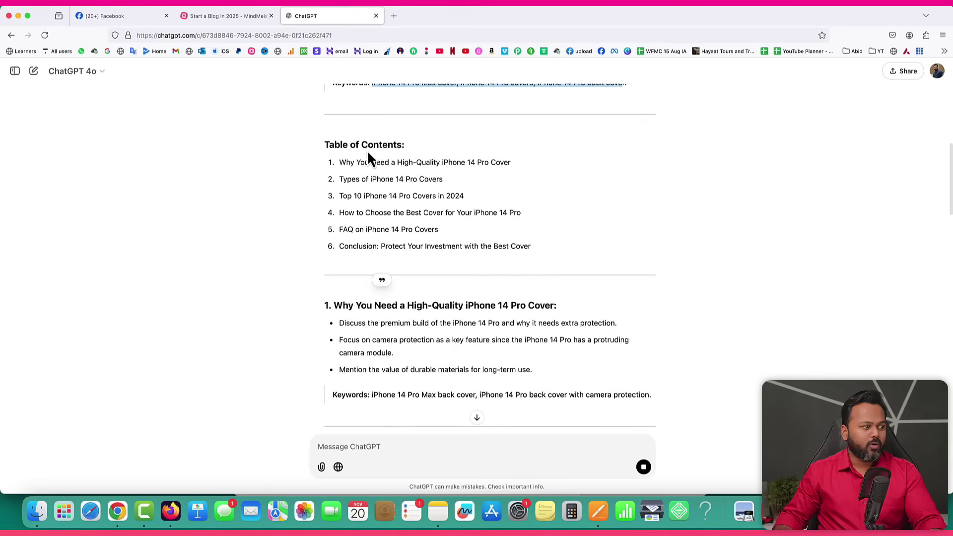
pyautogui.scroll(-3, 467, 233)
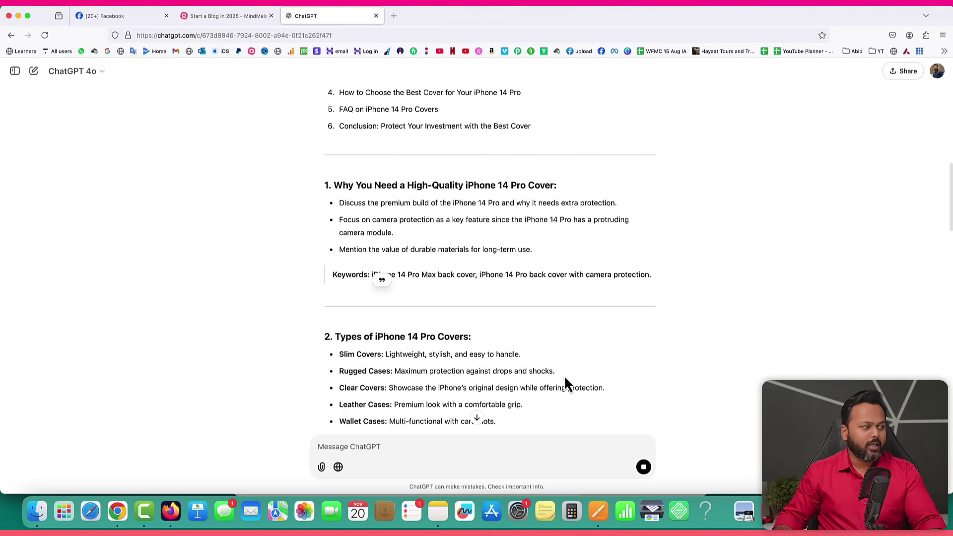
pyautogui.scroll(-3, 589, 378)
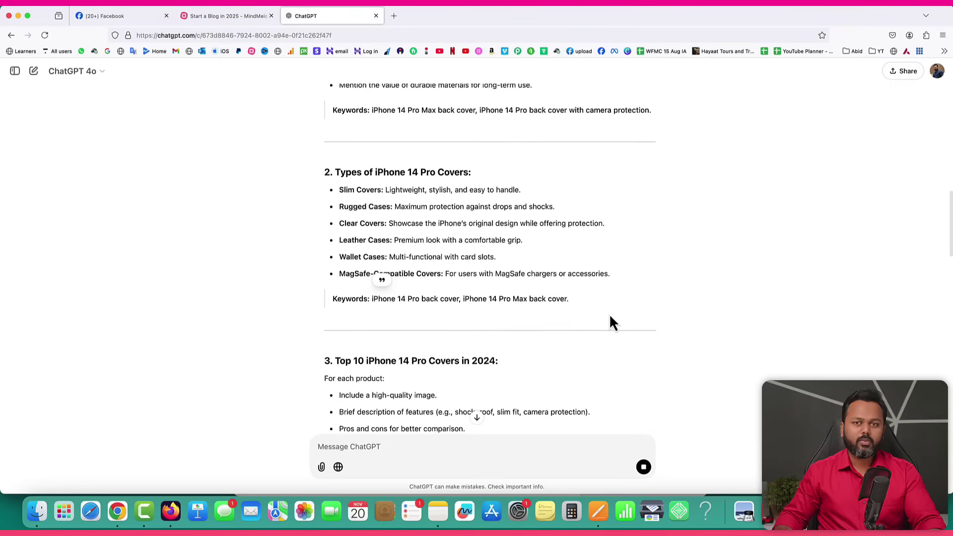
pyautogui.scroll(-5, 613, 323)
pyautogui.scroll(-8, 614, 323)
pyautogui.scroll(-1, 613, 323)
pyautogui.scroll(15, 613, 322)
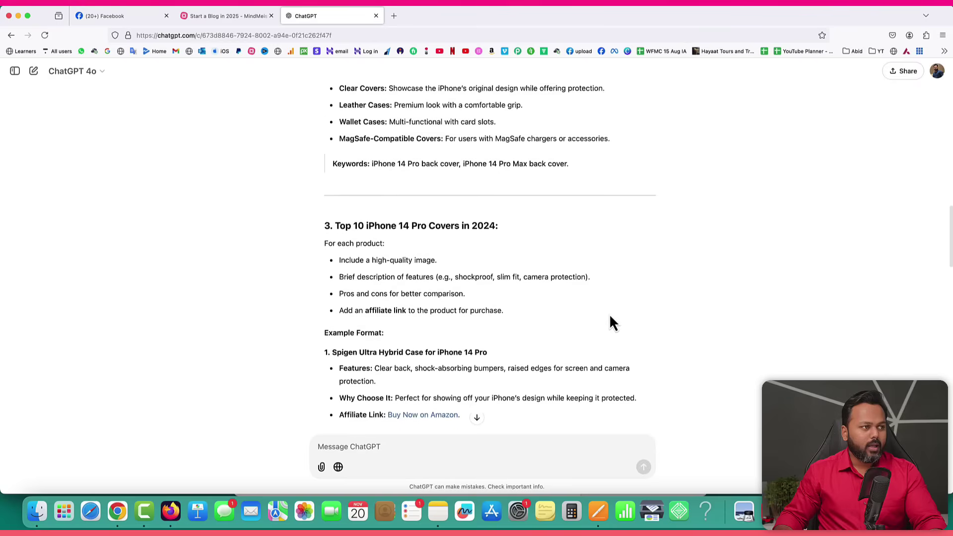
pyautogui.scroll(7, 609, 314)
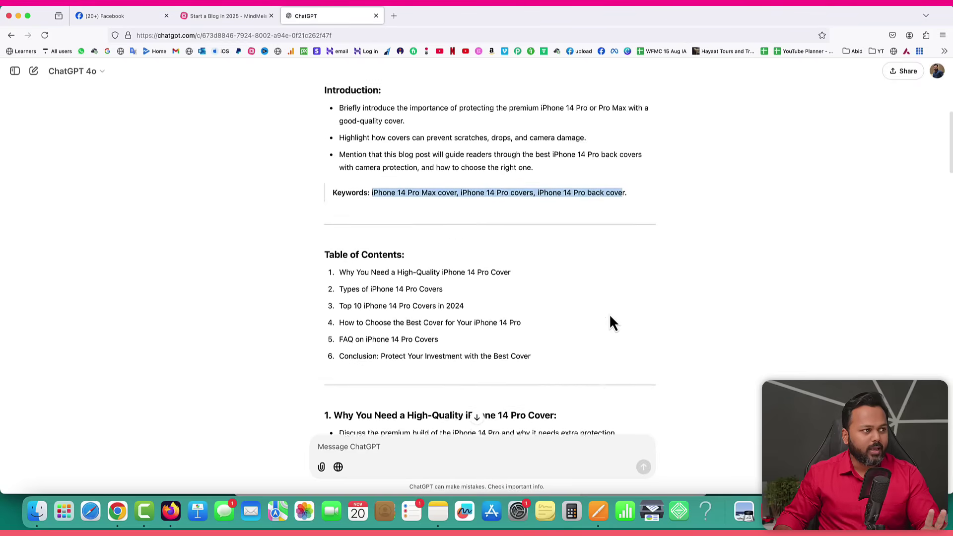
pyautogui.click(412, 261)
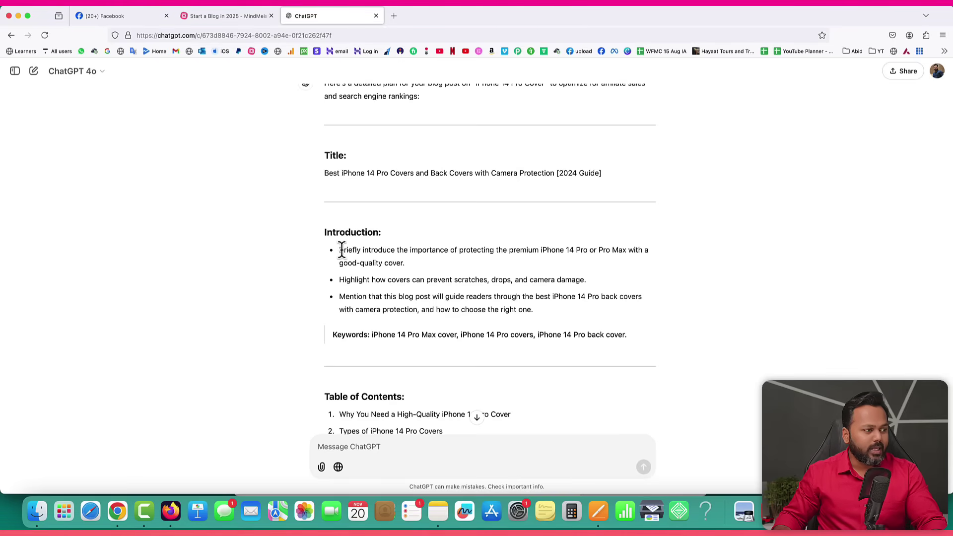
# Select the text of the first Introduction bullet about protecting the iPhone 14 Pro.
pyautogui.moveTo(340, 250); pyautogui.dragTo(498, 267)
pyautogui.click(493, 268)
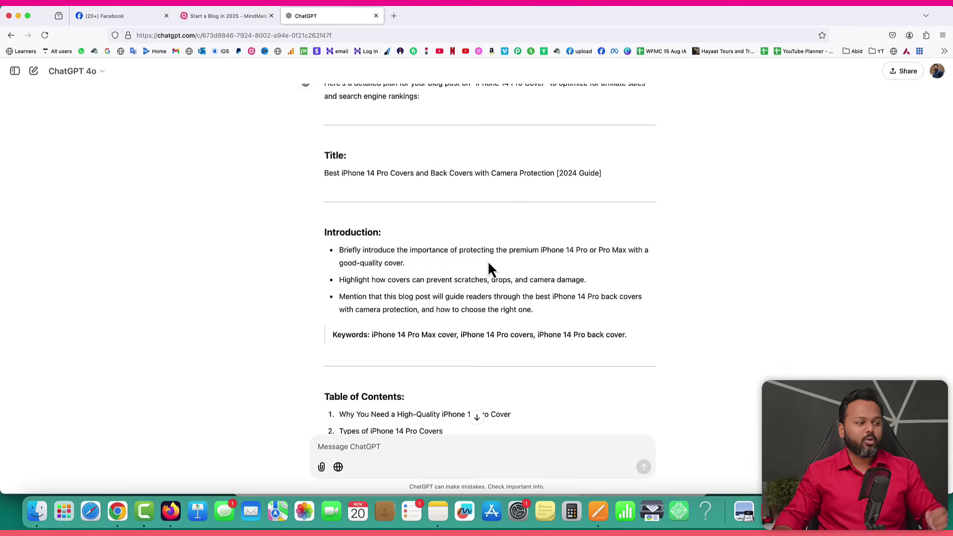
pyautogui.moveTo(411, 249); pyautogui.dragTo(404, 261)
# Google 'What is the importance of protecting the premium iPhone 14 Pro or Pro Max with a good-quality cover'.
pyautogui.rightClick(404, 261)
pyautogui.click(415, 268)
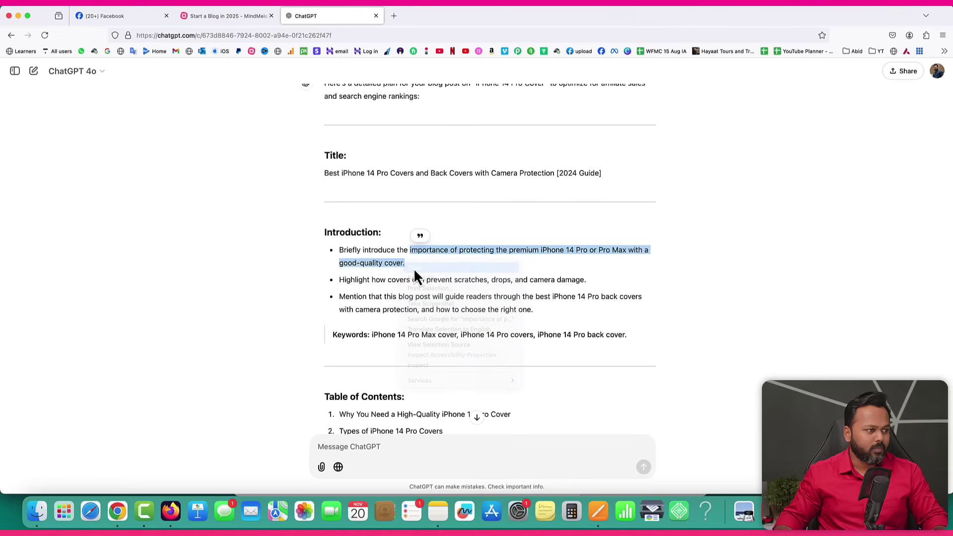
pyautogui.click(394, 16)
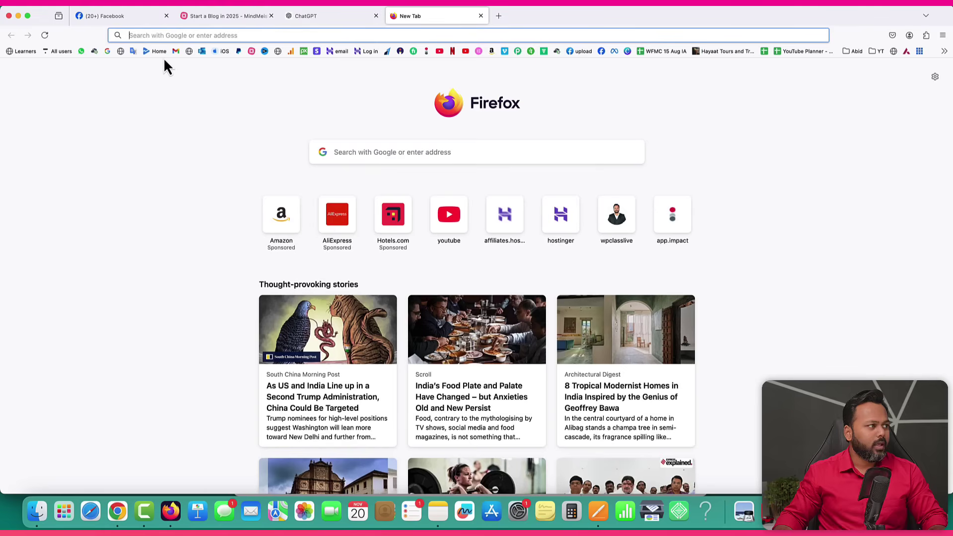
pyautogui.click(108, 51)
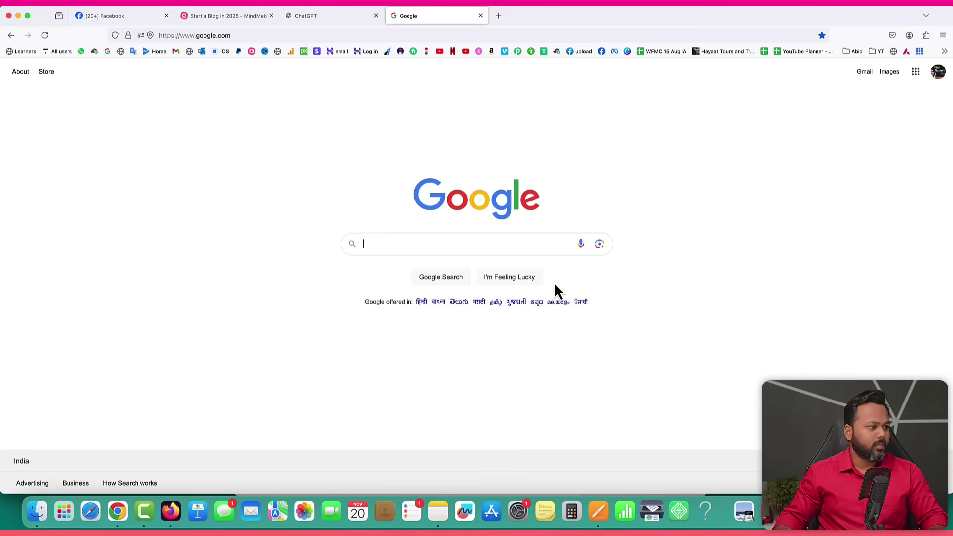
pyautogui.write('What')
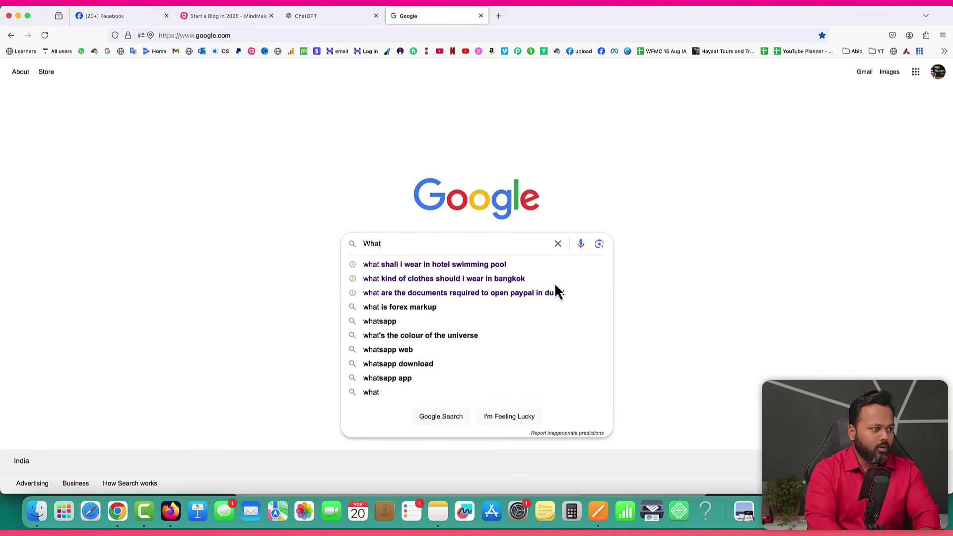
pyautogui.write(' is the')
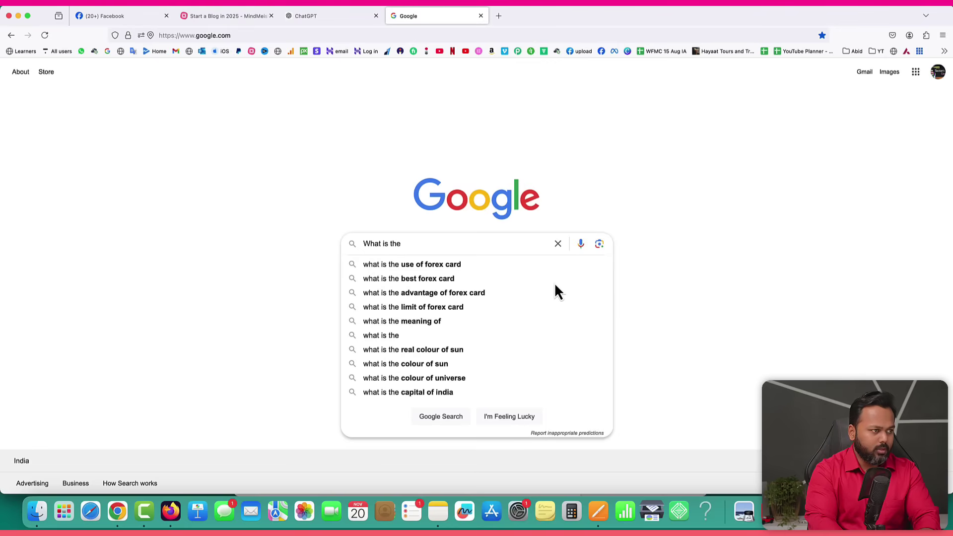
pyautogui.press('super+v')
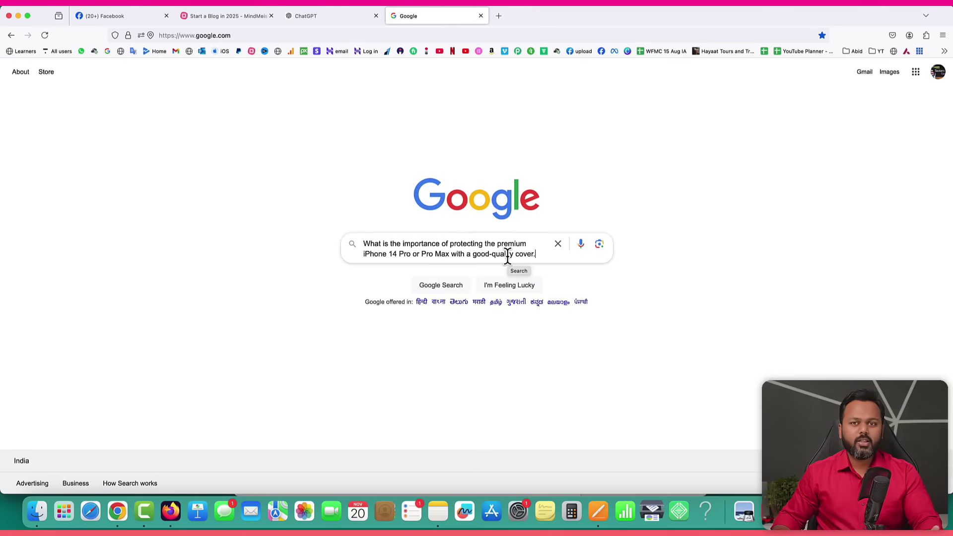
pyautogui.press('Return')
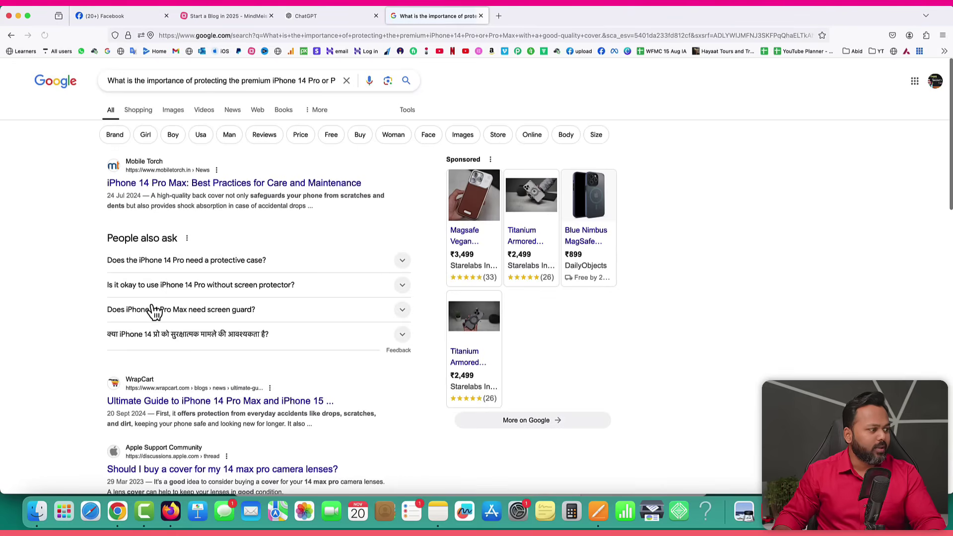
# Open the WrapCart result 'Ultimate Guide To iPhone 14 Pro Max And iPhone 15 Pro Covers' in a new tab.
pyautogui.scroll(-3, 154, 310)
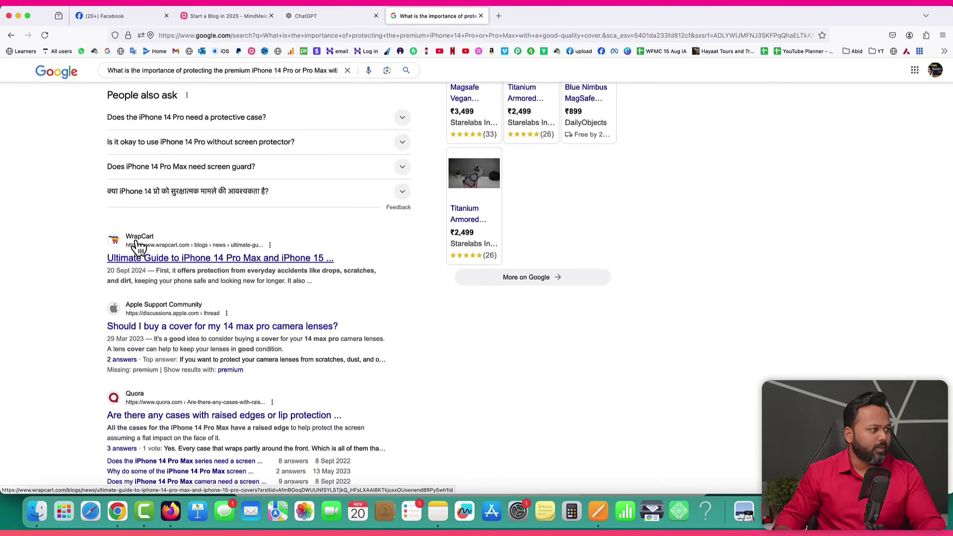
pyautogui.rightClick(170, 263)
pyautogui.click(401, 205)
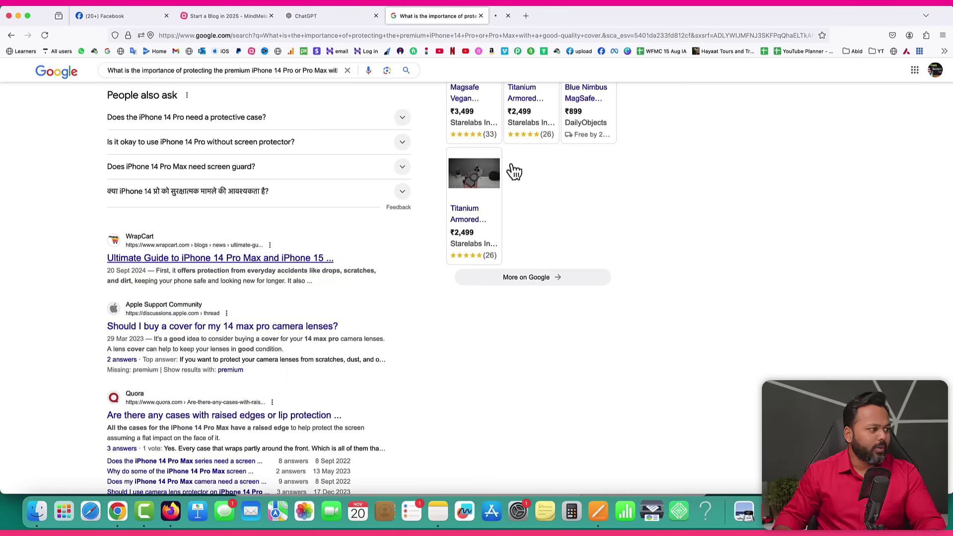
pyautogui.click(543, 16)
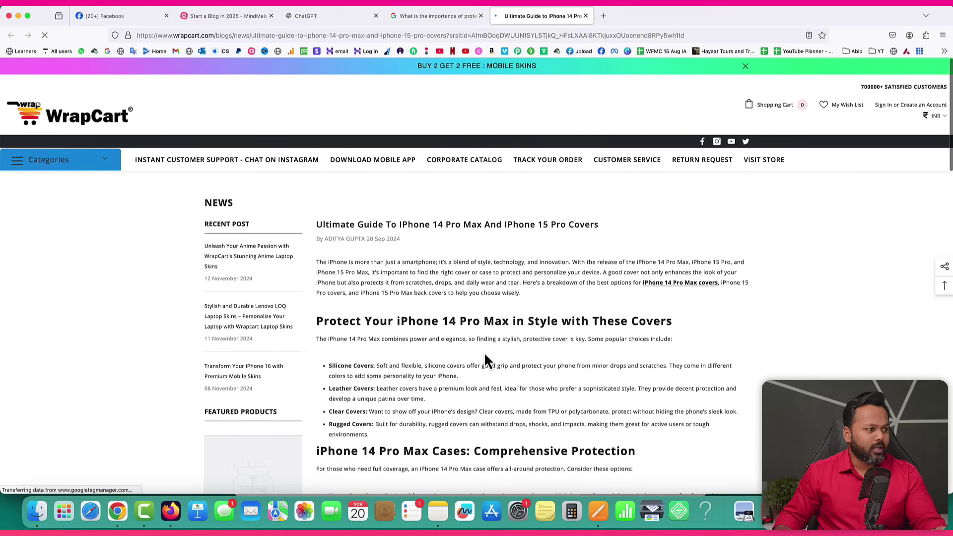
# Copy the opening paragraph of the WrapCart covers guide.
pyautogui.scroll(-2, 486, 350)
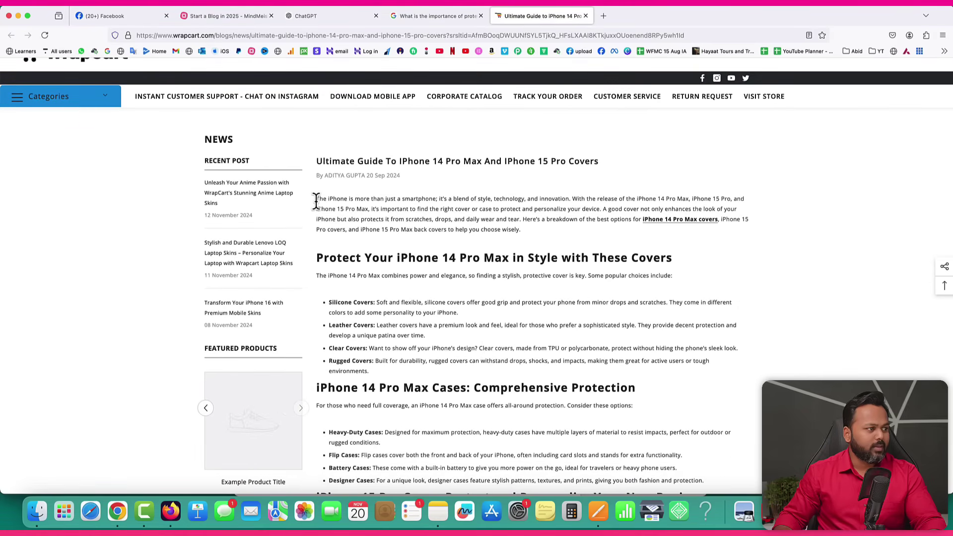
pyautogui.moveTo(316, 199); pyautogui.dragTo(430, 199)
pyautogui.moveTo(448, 200); pyautogui.dragTo(654, 199)
pyautogui.moveTo(723, 199); pyautogui.dragTo(529, 215)
pyautogui.click(541, 231)
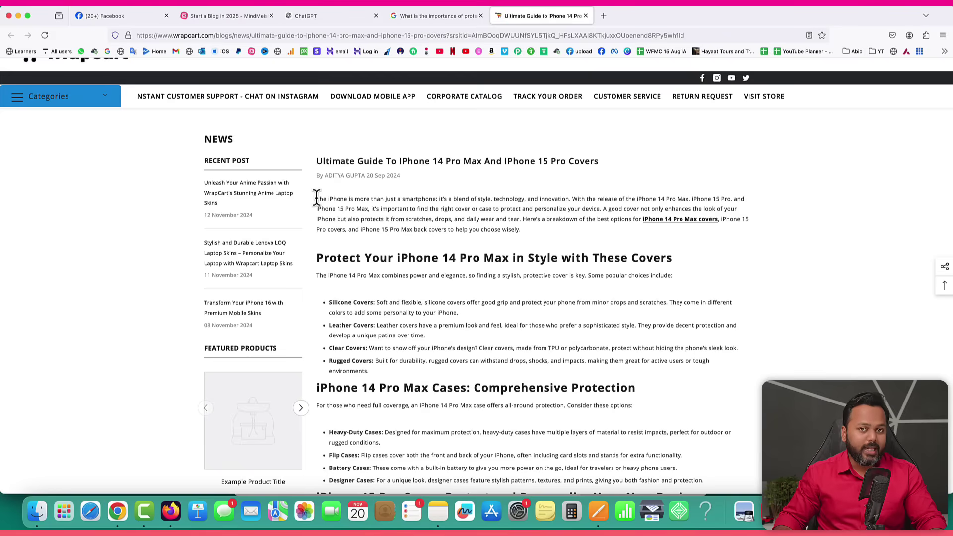
pyautogui.moveTo(316, 198); pyautogui.dragTo(479, 229)
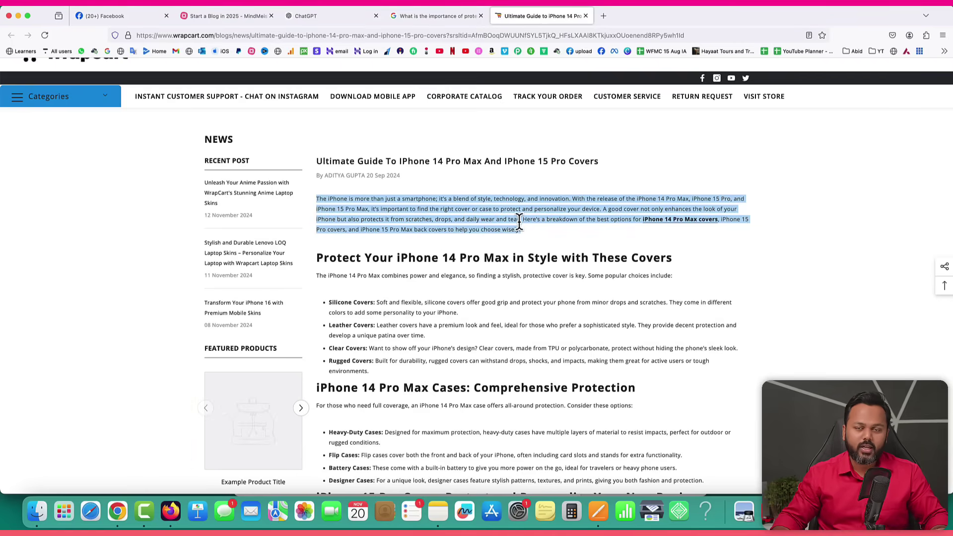
pyautogui.rightClick(447, 209)
pyautogui.click(453, 213)
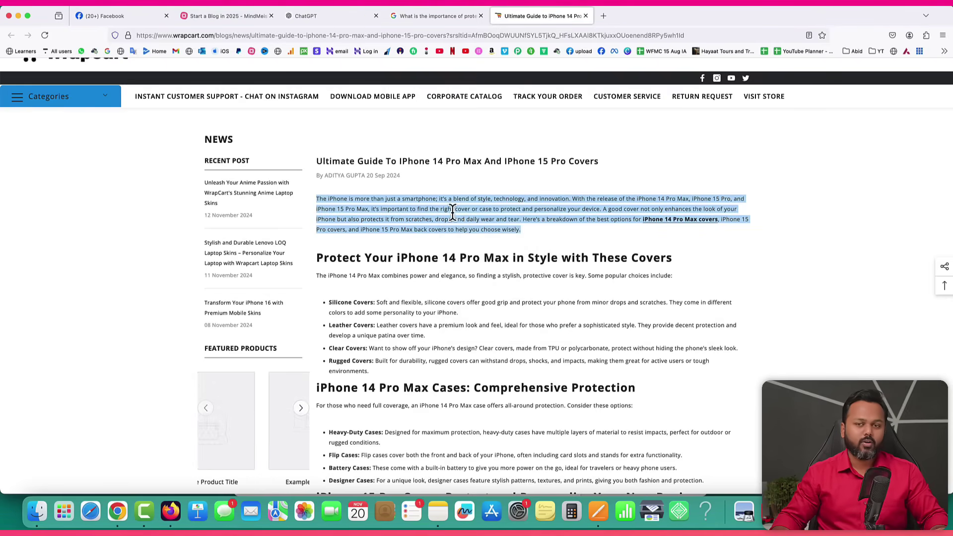
pyautogui.click(604, 18)
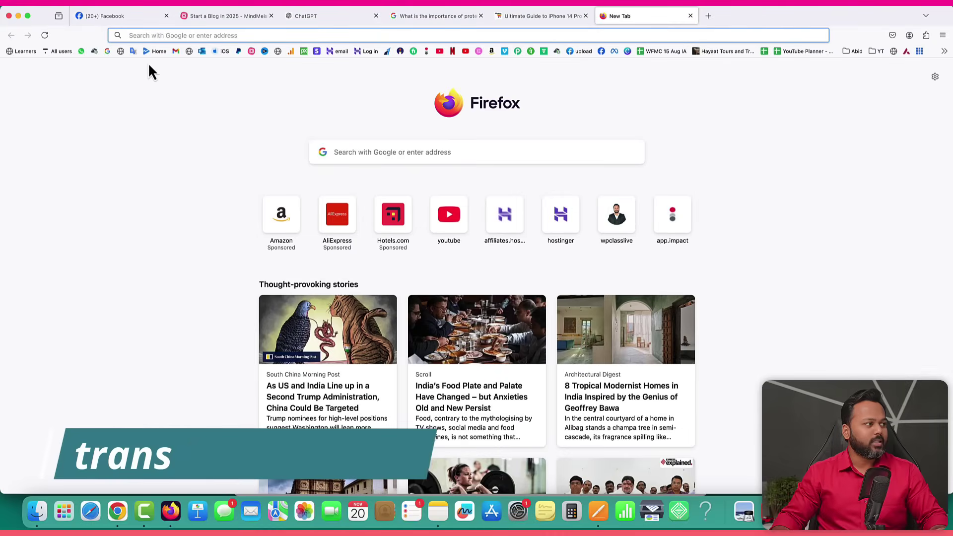
# Paste the copied WrapCart paragraph into Google Translate and swap languages so Hindi becomes the source.
pyautogui.click(133, 51)
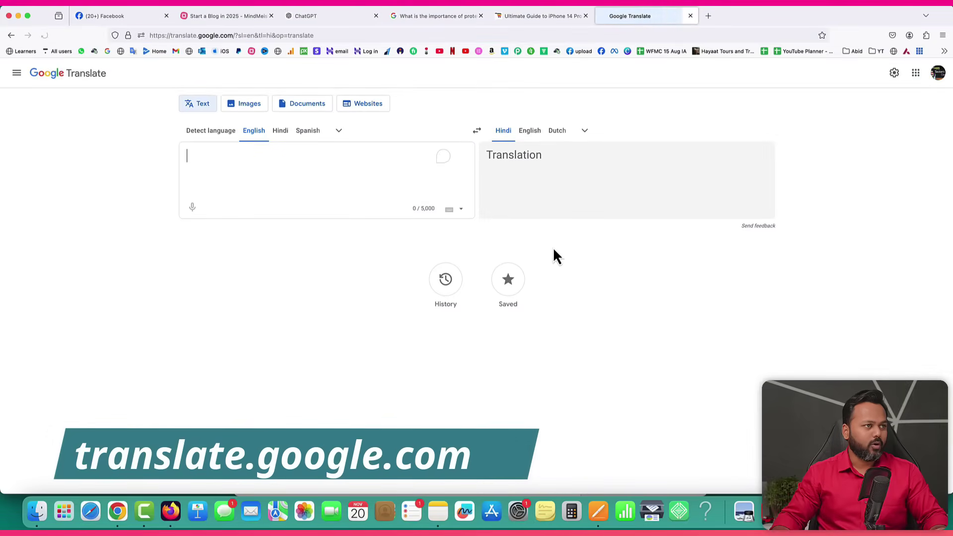
pyautogui.click(542, 19)
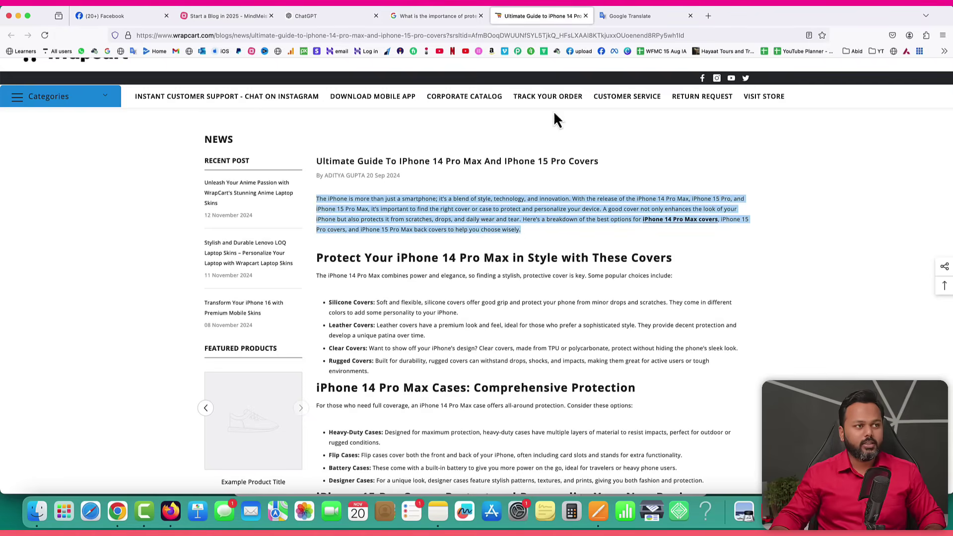
pyautogui.click(655, 19)
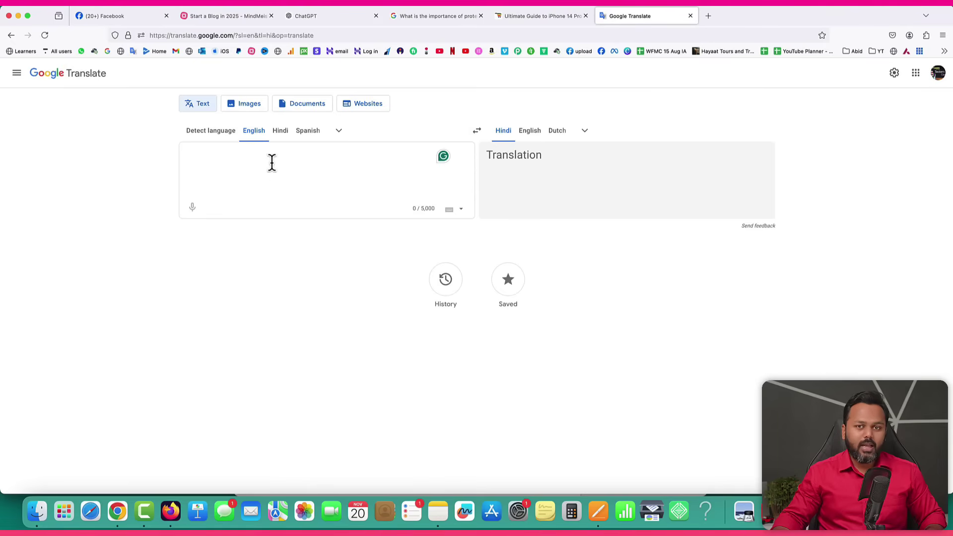
pyautogui.press('super+v')
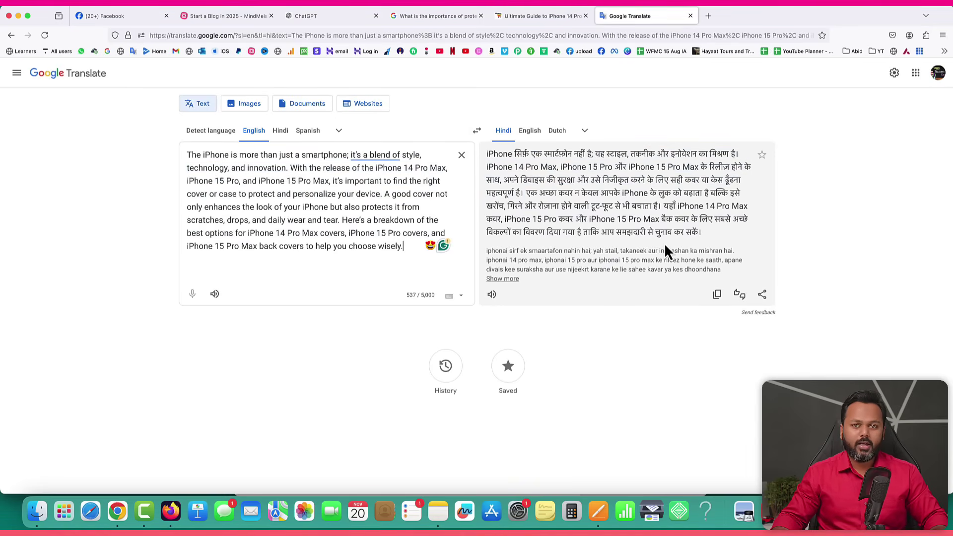
pyautogui.click(478, 136)
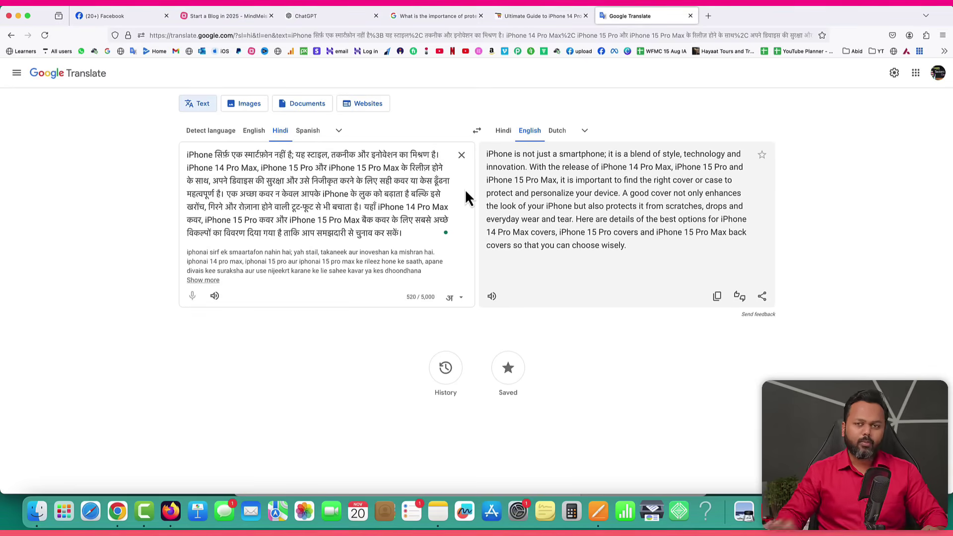
# Add a second Hindi sentence saying iPhone is a great example of style, technology and innovation.
pyautogui.press('Return')
pyautogui.press('Return')
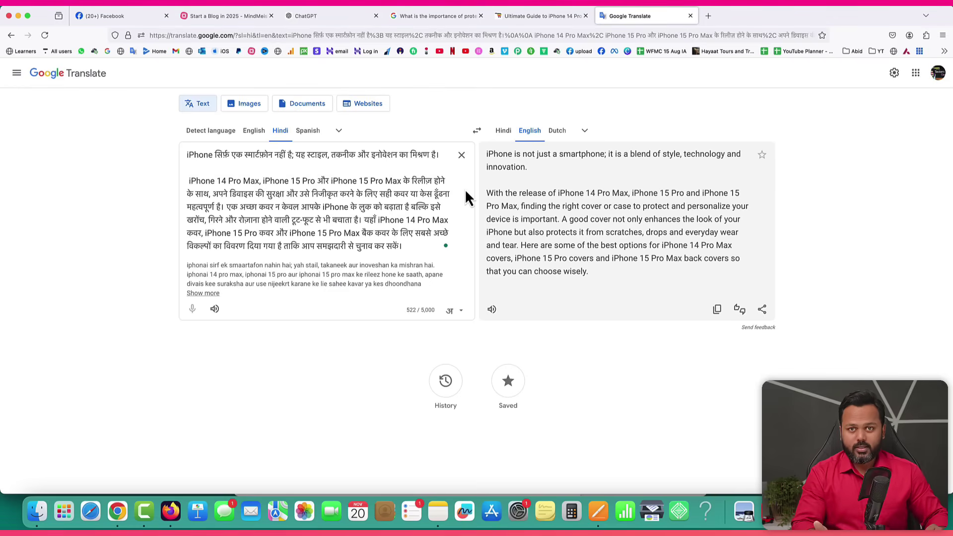
pyautogui.moveTo(440, 156); pyautogui.dragTo(161, 150)
pyautogui.click(192, 164)
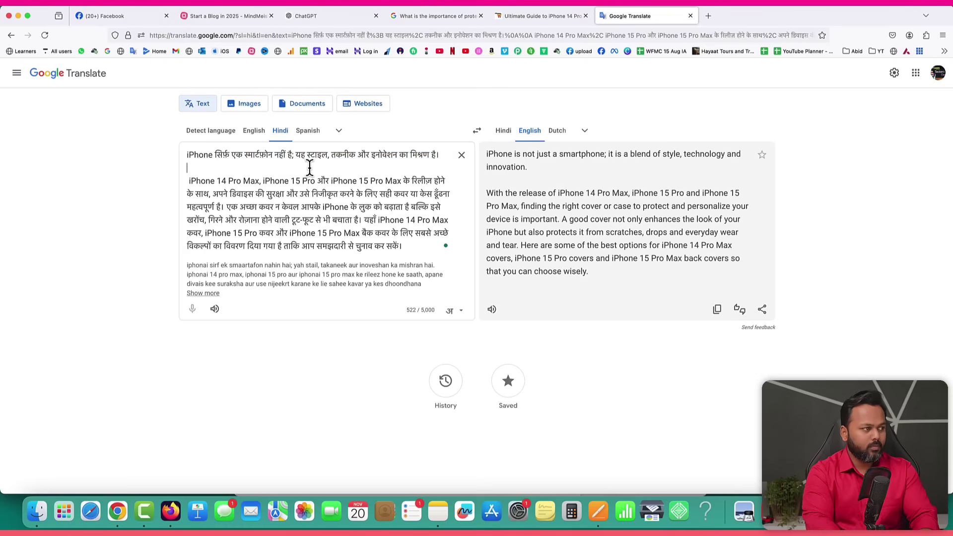
pyautogui.write('AGAR BAAT')
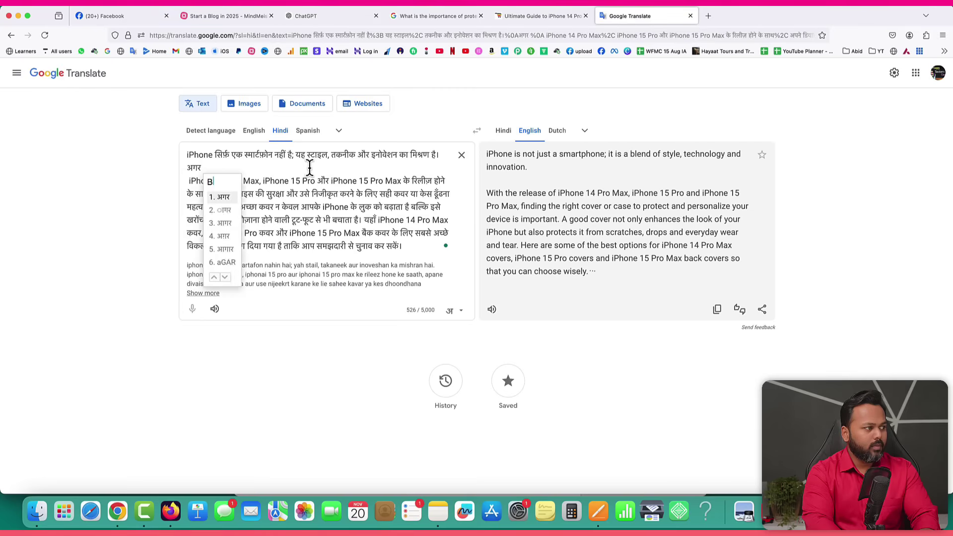
pyautogui.write(' KAREN ')
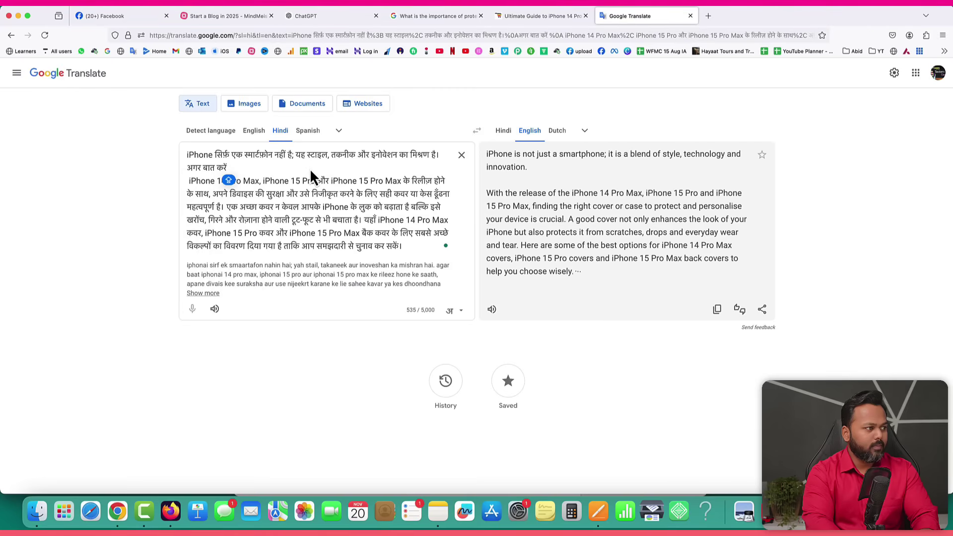
pyautogui.write('STYLE, TECHO')
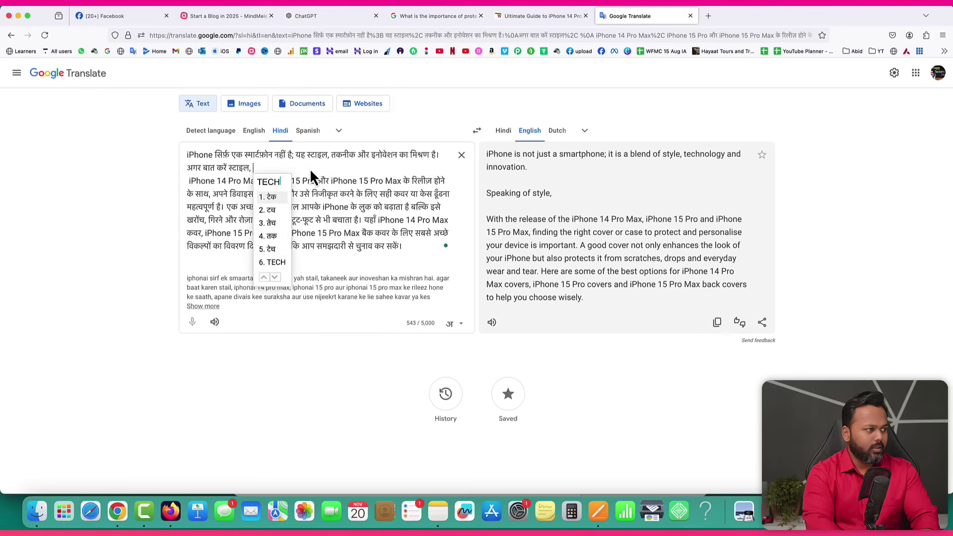
pyautogui.write('NOLOGY ')
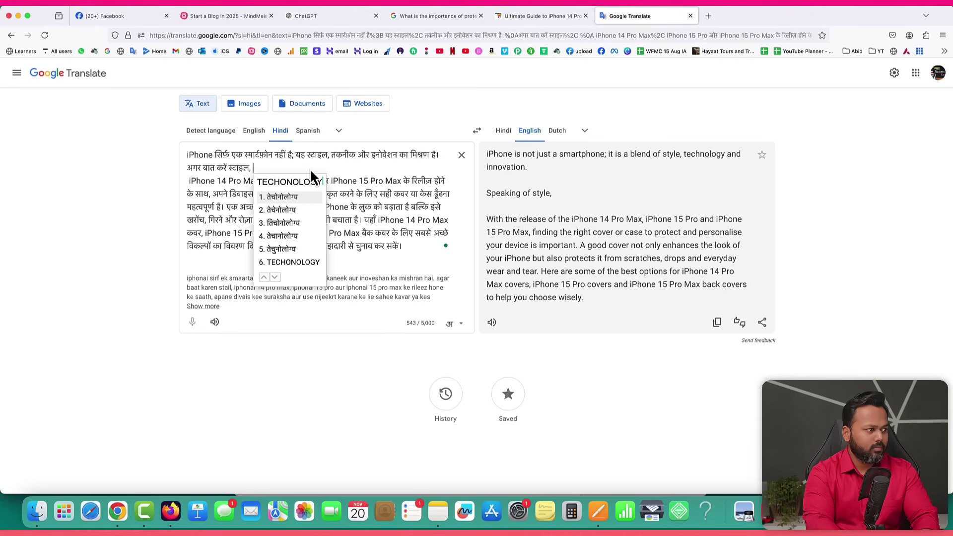
pyautogui.write('AUR INOVATION KI')
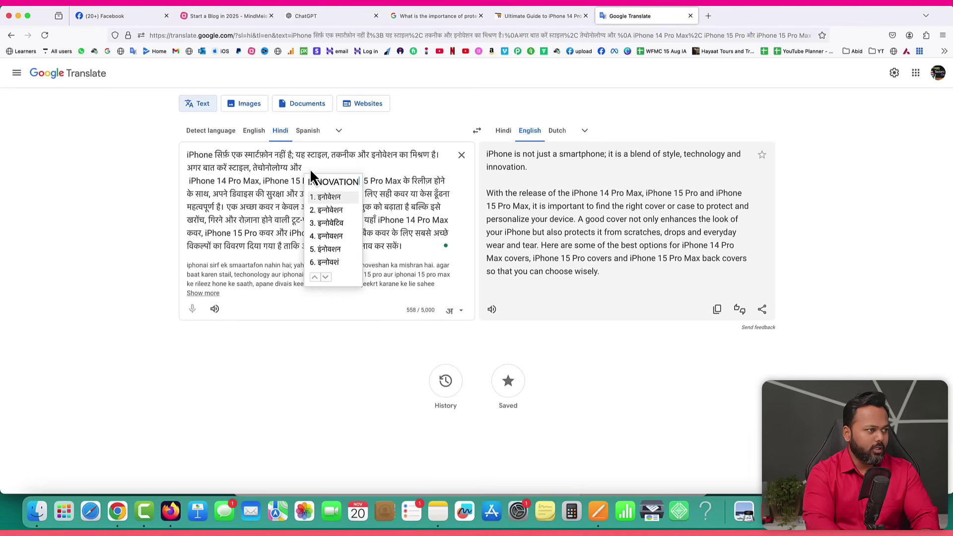
pyautogui.write(' TO i')
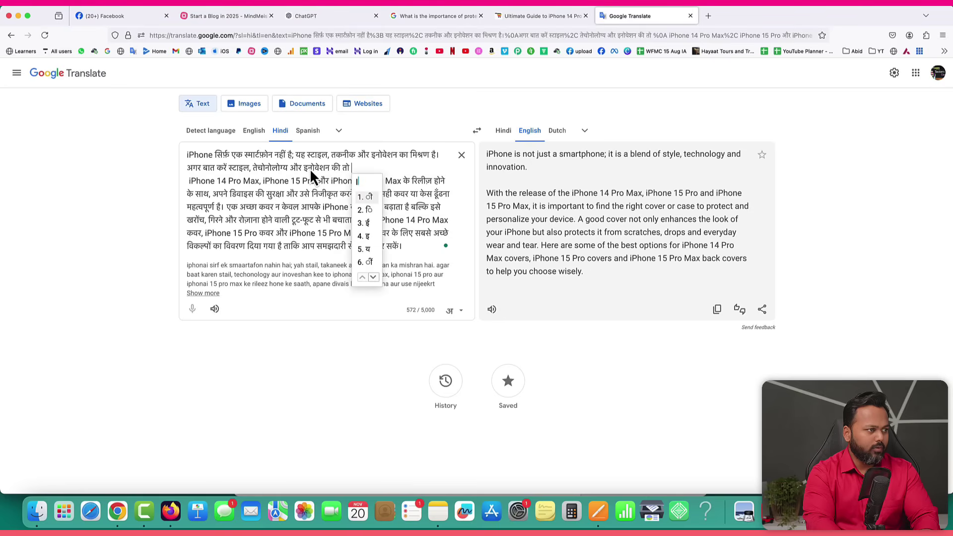
pyautogui.write('phone ek kamaa')
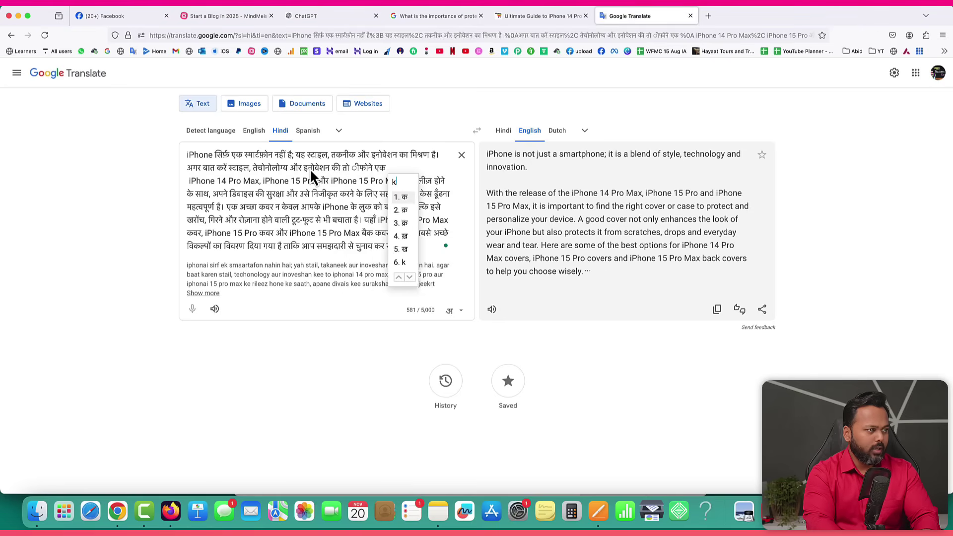
pyautogui.write('l ka example ')
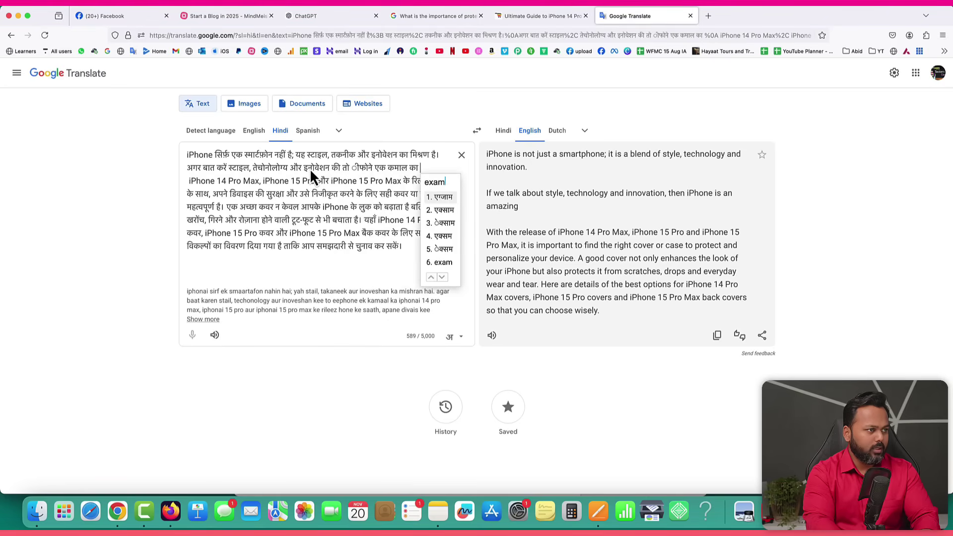
pyautogui.write('hai. yah sirf ')
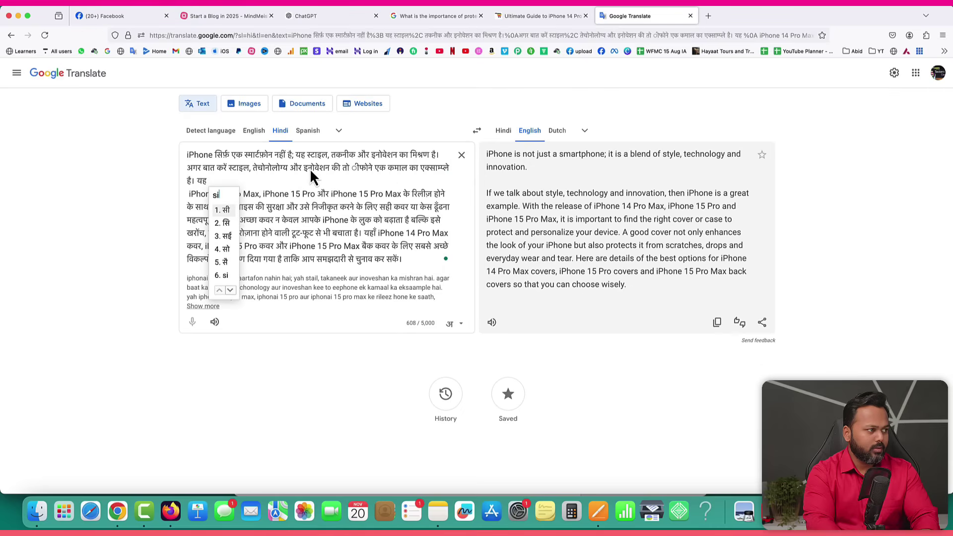
pyautogui.write('ek smartphon')
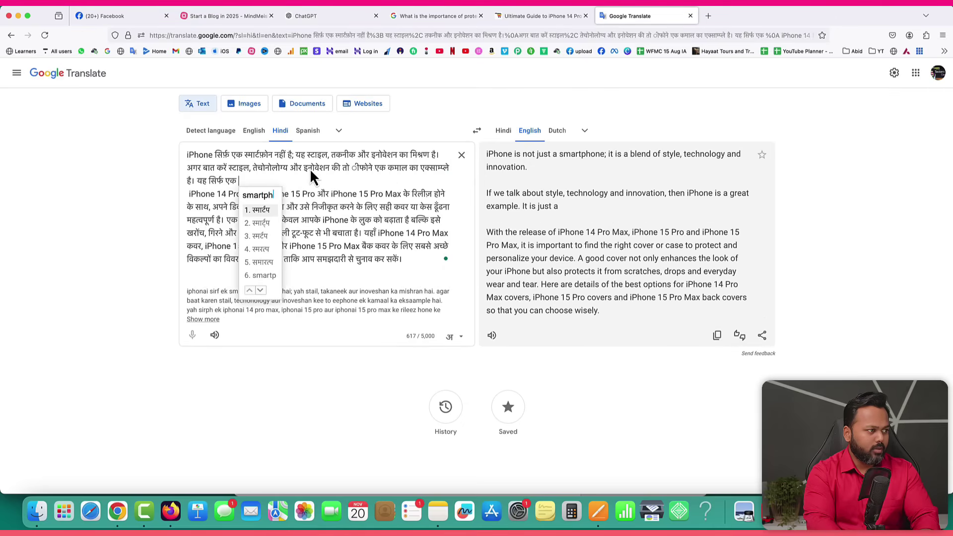
pyautogui.write(' nahin, ba')
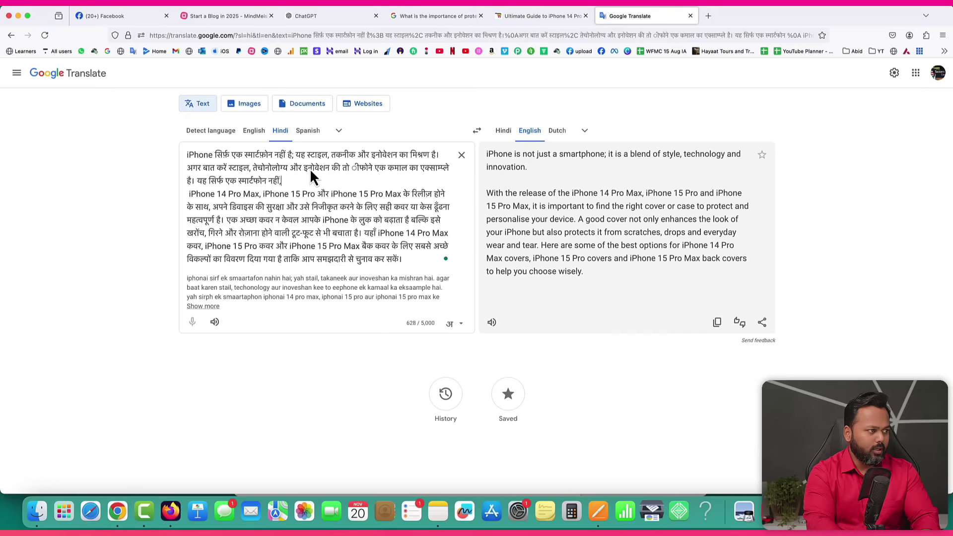
pyautogui.write('lki hamari zindag')
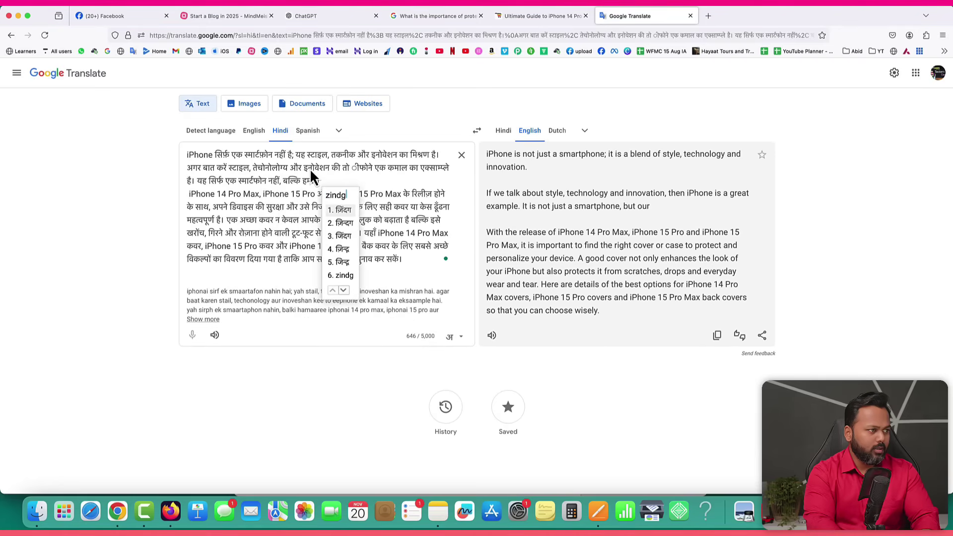
pyautogui.write('i ka hain ')
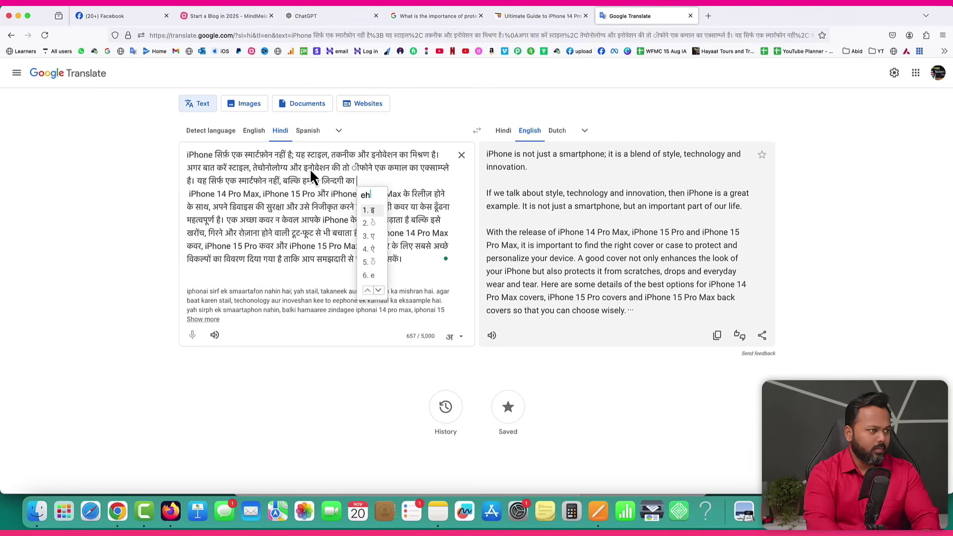
pyautogui.write('hissa')
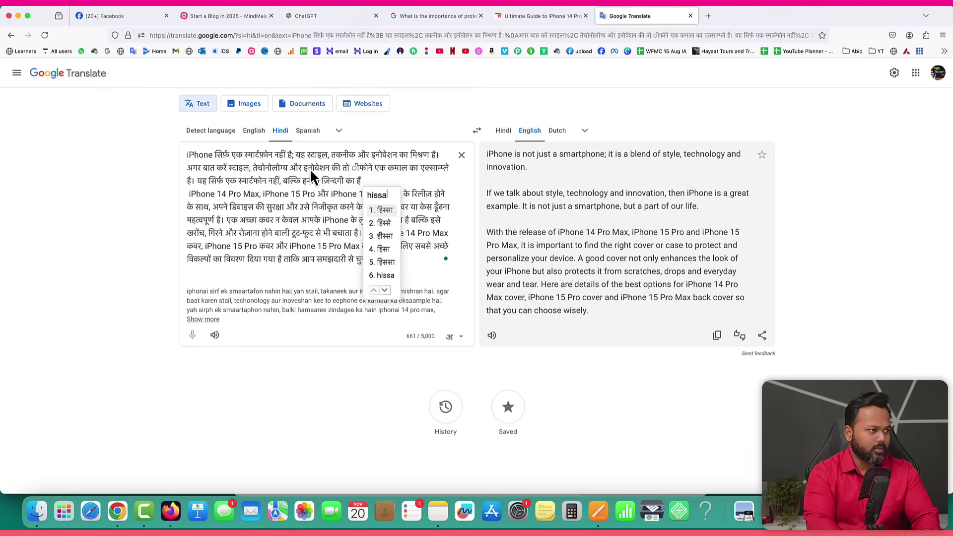
pyautogui.write(' hai')
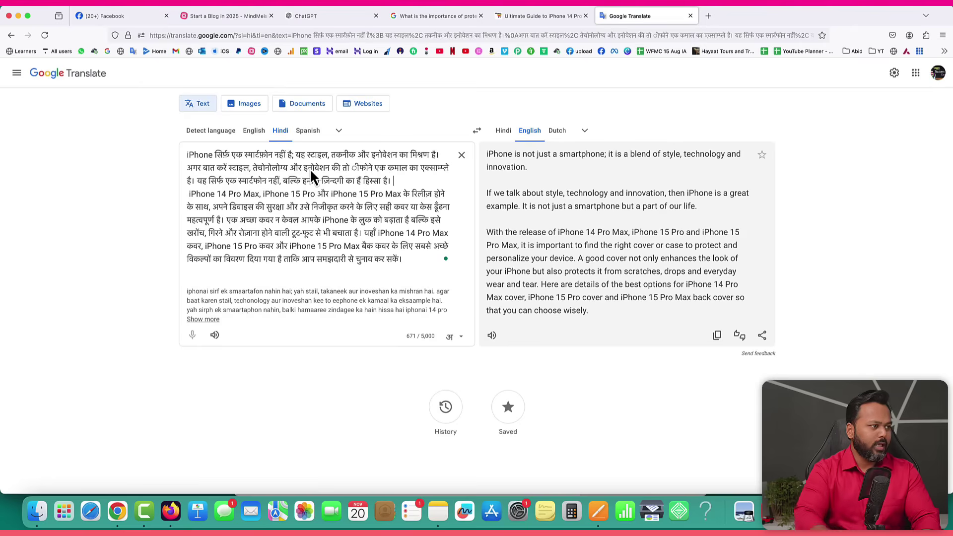
pyautogui.press('Return')
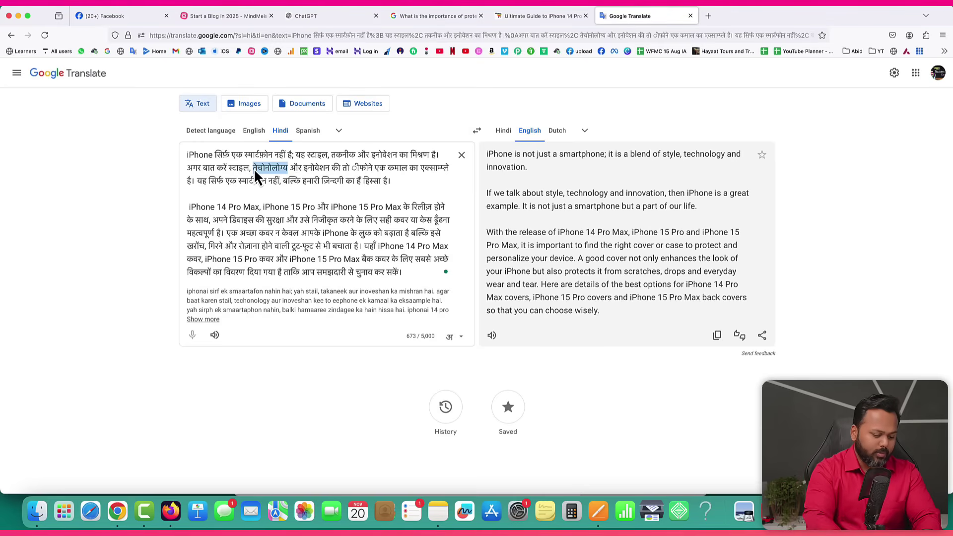
# Replace the Hindi words with the English terms technology, style and innovation.
pyautogui.write('technol')
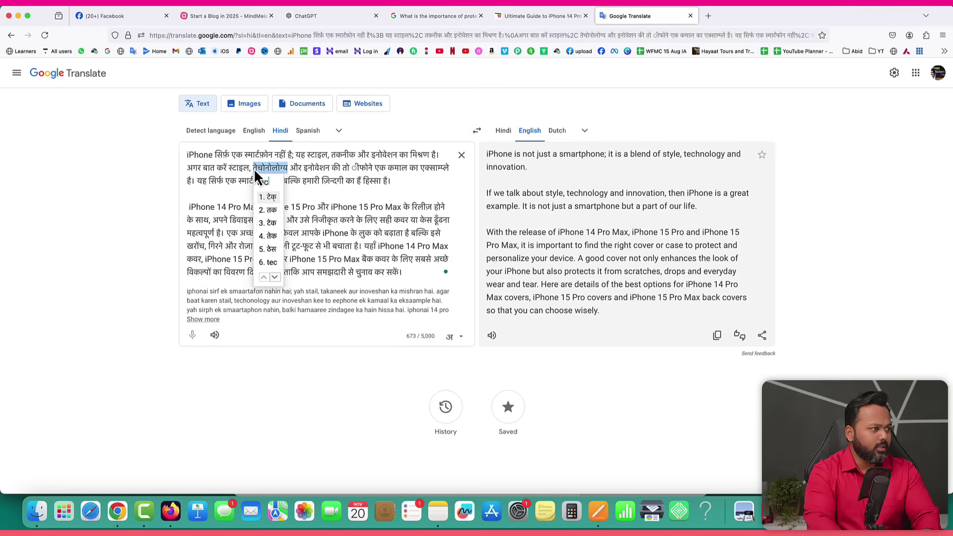
pyautogui.write('ogy')
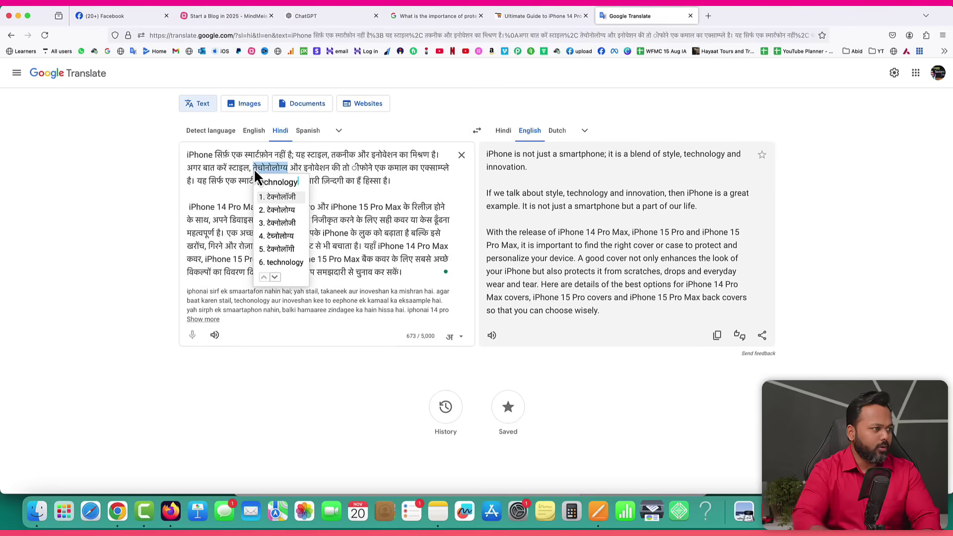
pyautogui.click(282, 262)
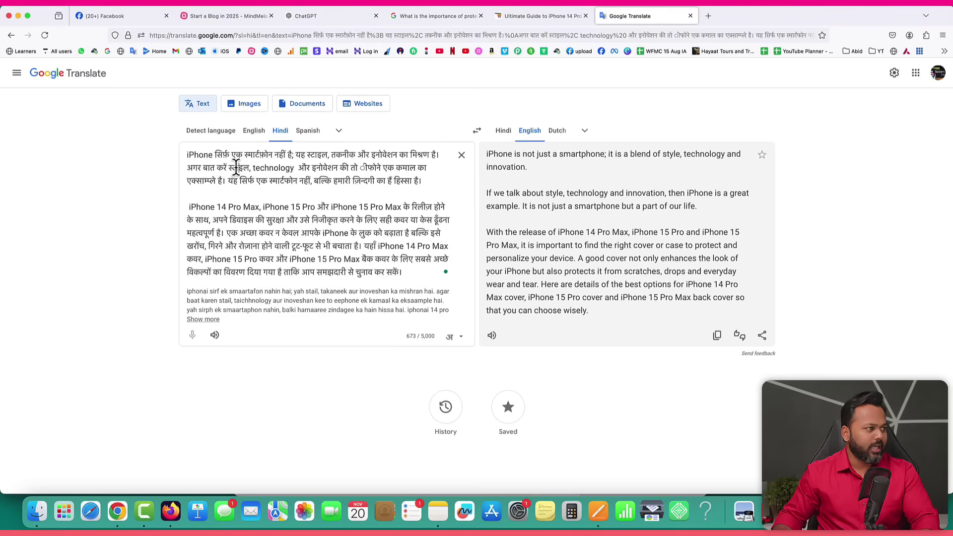
pyautogui.write('style')
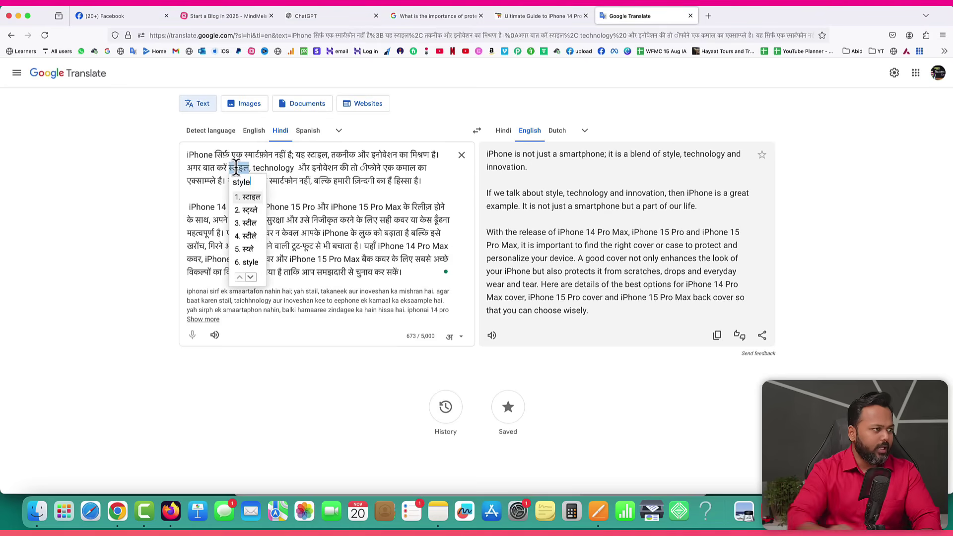
pyautogui.click(250, 262)
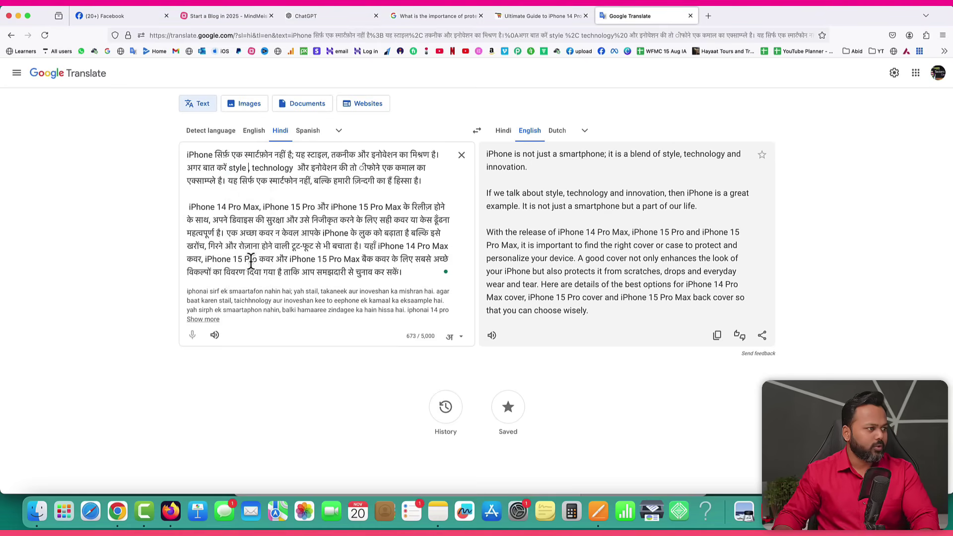
pyautogui.doubleClick(318, 165)
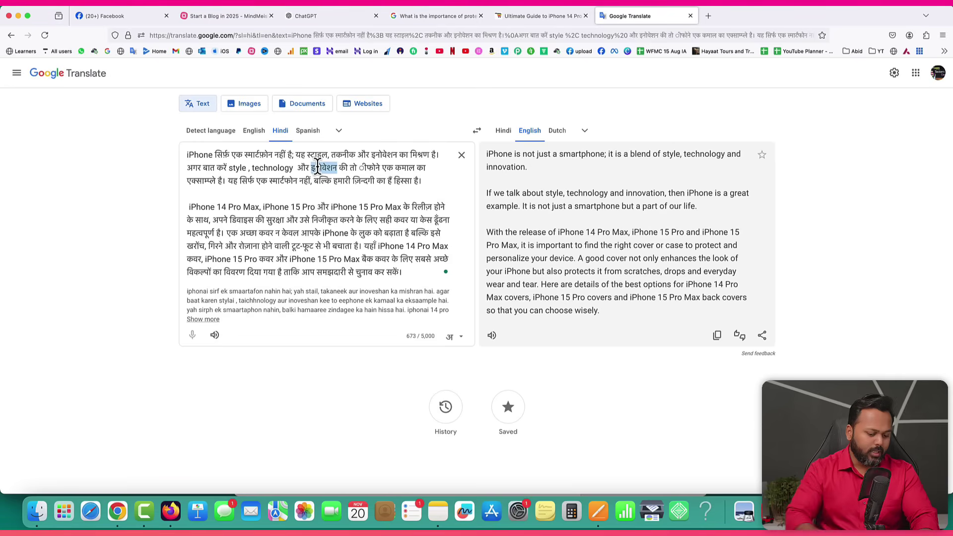
pyautogui.write('innovation')
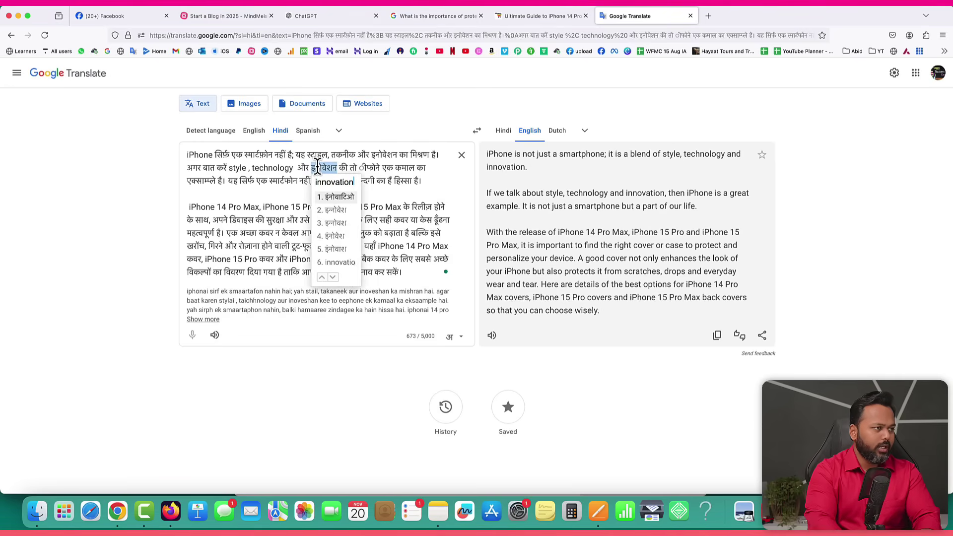
pyautogui.click(341, 263)
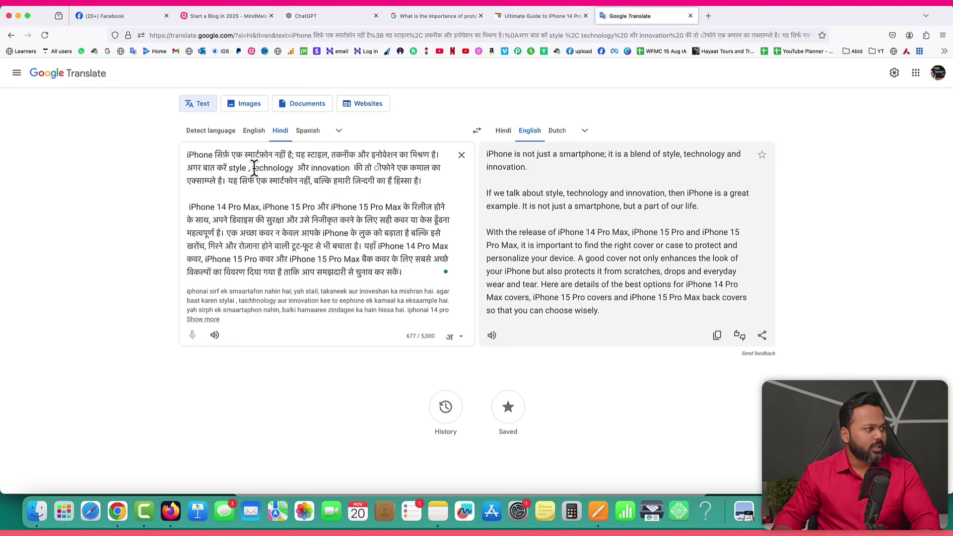
# Swap in the English words iPhone and example, fixing the spacing around them.
pyautogui.moveTo(395, 167); pyautogui.dragTo(378, 167)
pyautogui.write('iPhone')
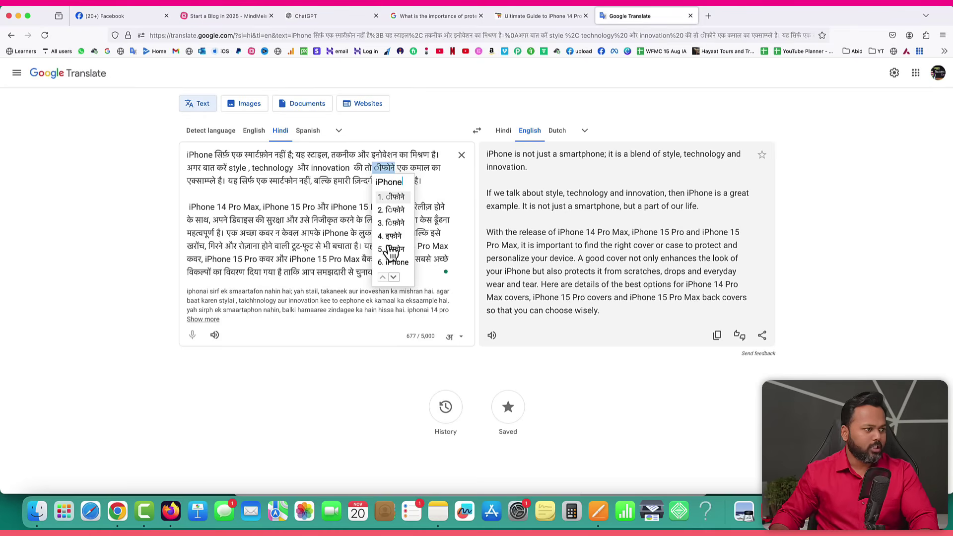
pyautogui.click(390, 263)
pyautogui.press('BackSpace')
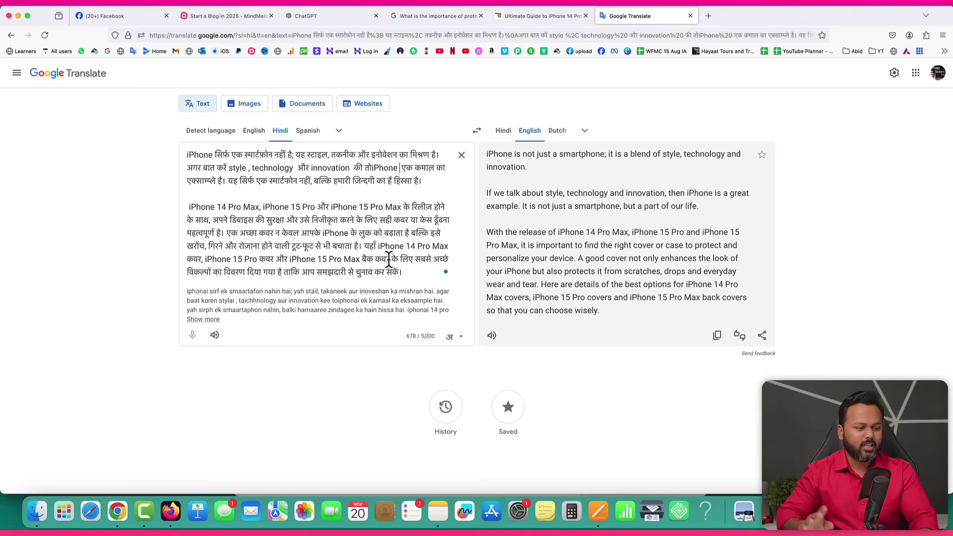
pyautogui.click(371, 167)
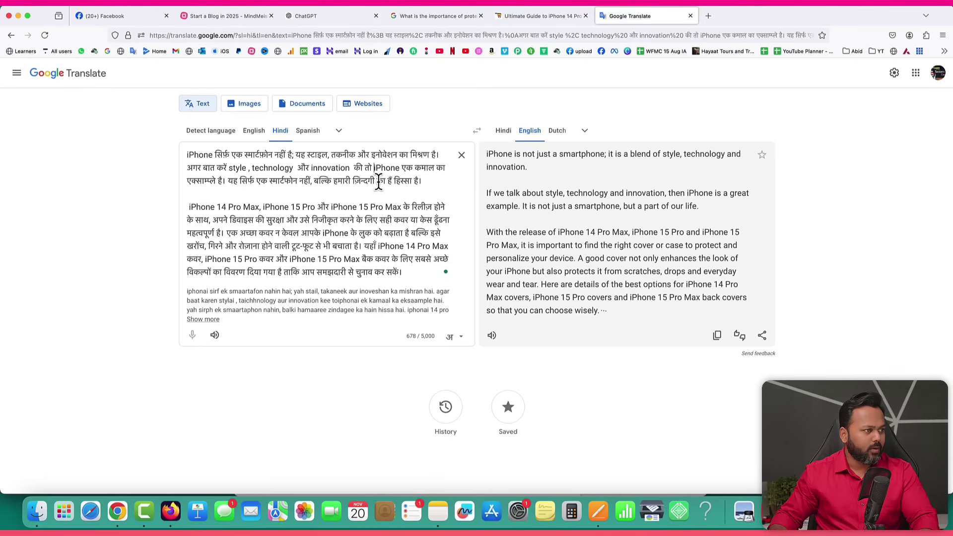
pyautogui.doubleClick(198, 179)
pyautogui.write('ex')
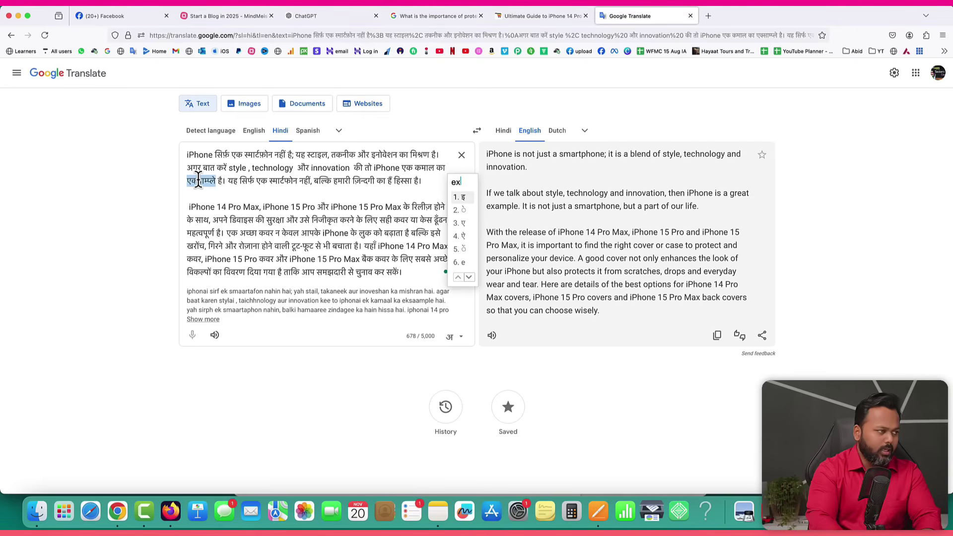
pyautogui.write('ample')
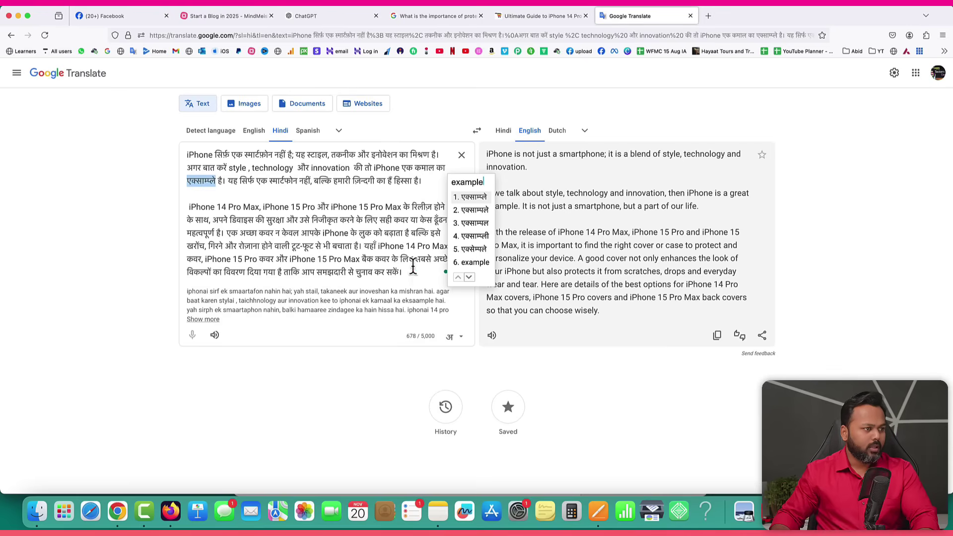
pyautogui.click(474, 263)
pyautogui.press('BackSpace')
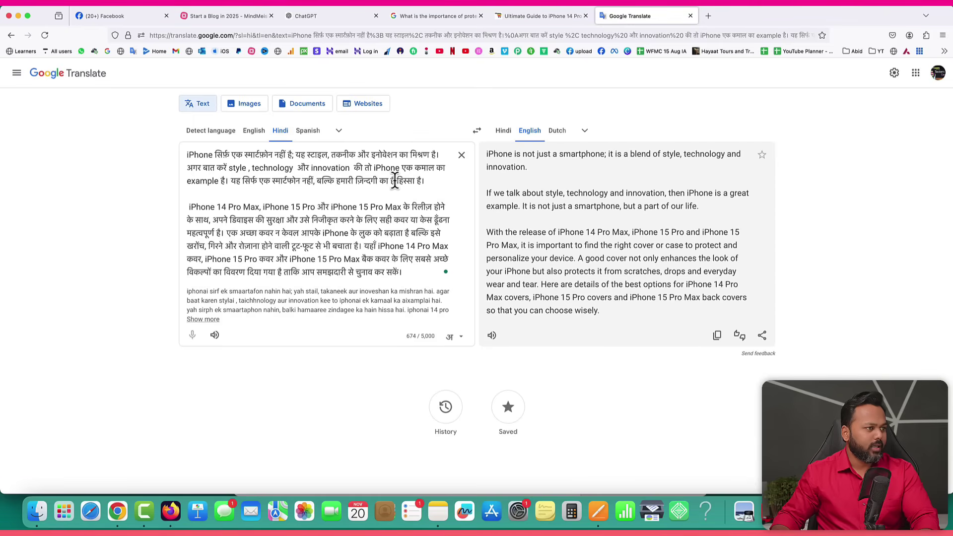
# Insert एहम (important) before हिस्सा and give the second sentence its own paragraph.
pyautogui.press('BackSpace')
pyautogui.press('BackSpace')
pyautogui.press('BackSpace')
pyautogui.write('ehem')
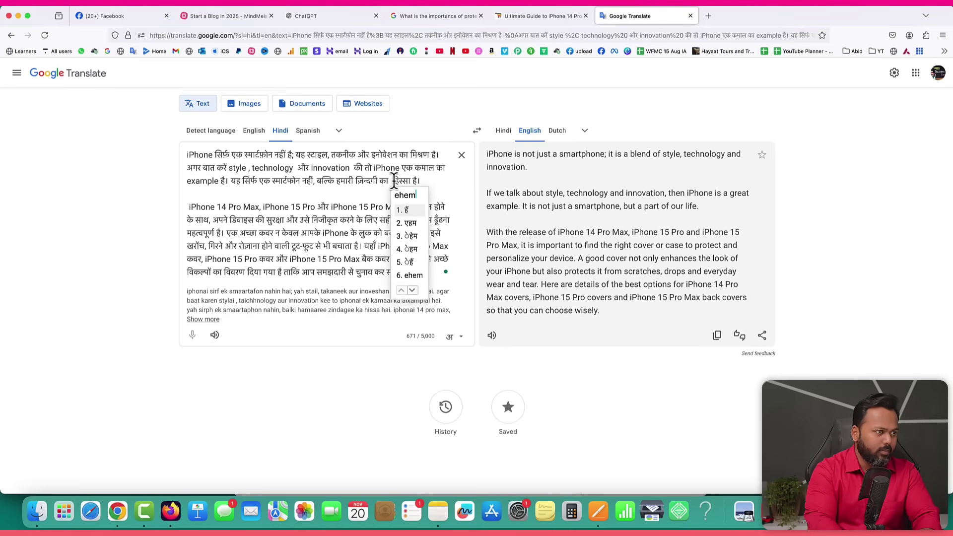
pyautogui.click(407, 224)
pyautogui.press('BackSpace')
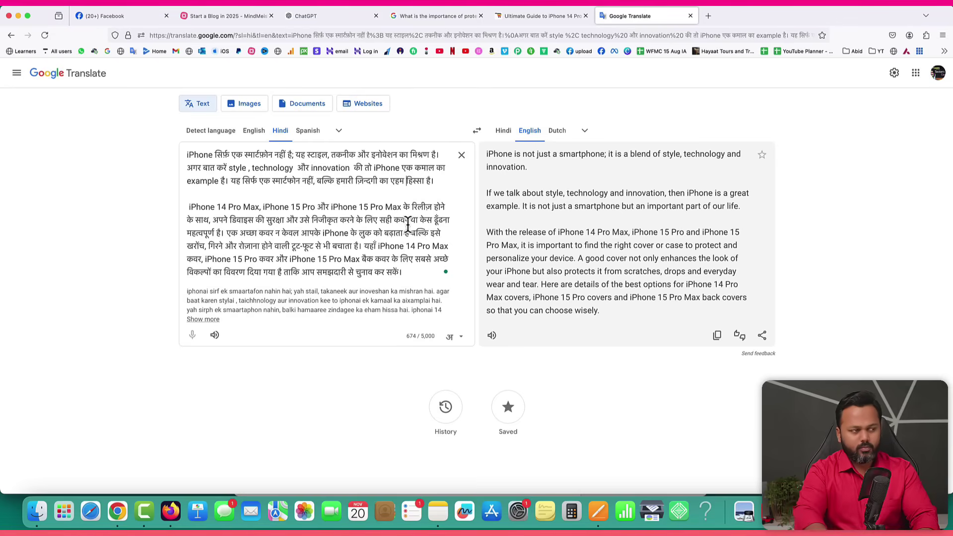
pyautogui.moveTo(436, 182); pyautogui.dragTo(180, 171)
pyautogui.click(187, 168)
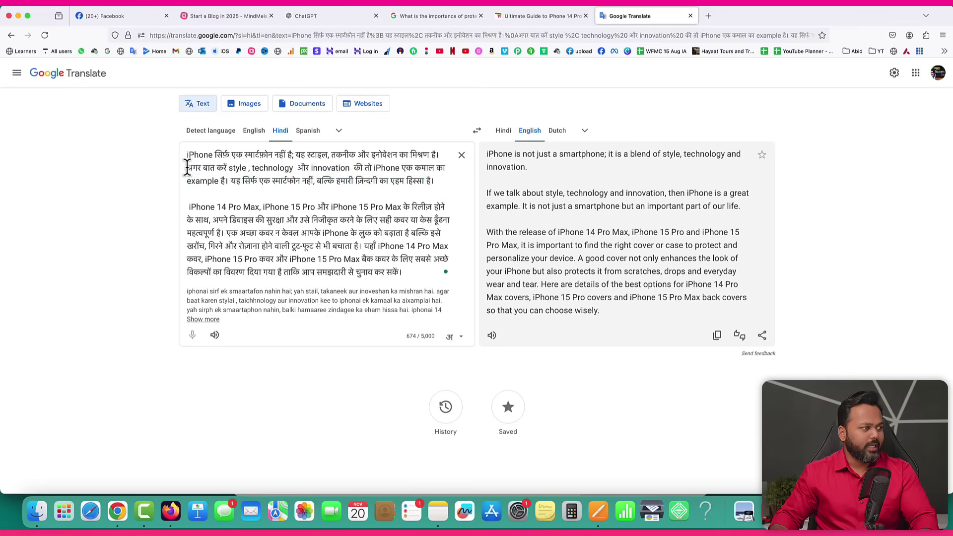
pyautogui.press('Return')
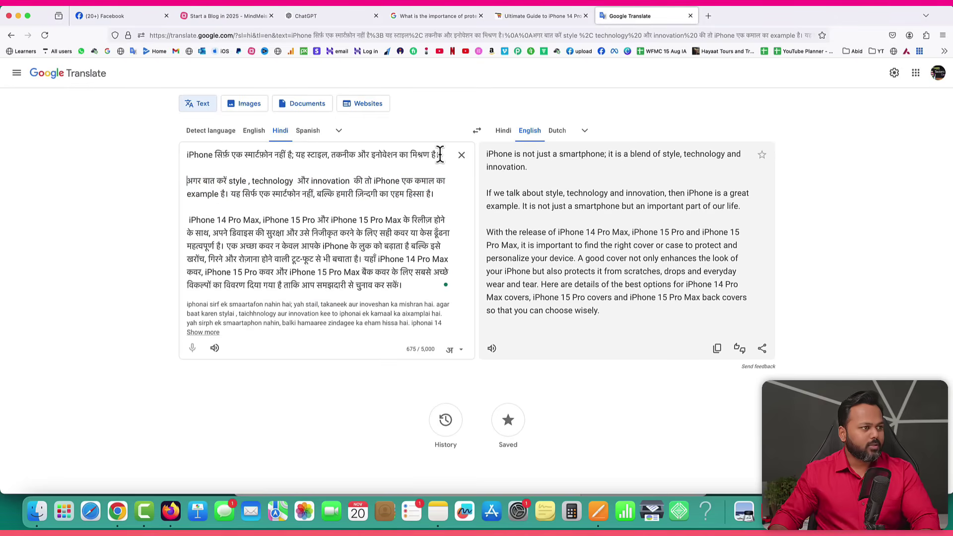
# Compare the Hindi sentences with their English translations by selecting each one.
pyautogui.moveTo(440, 155); pyautogui.dragTo(188, 156)
pyautogui.moveTo(433, 193); pyautogui.dragTo(187, 179)
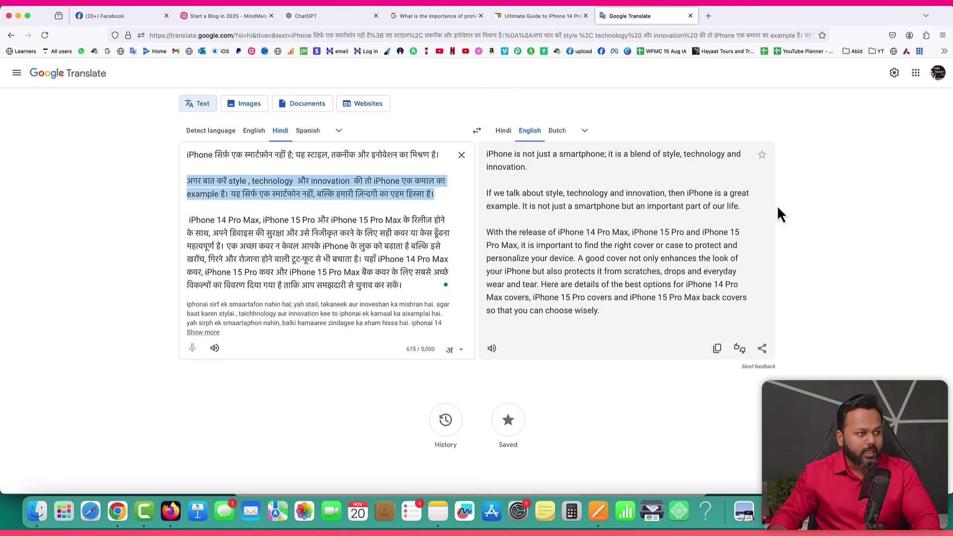
pyautogui.moveTo(741, 206); pyautogui.dragTo(485, 195)
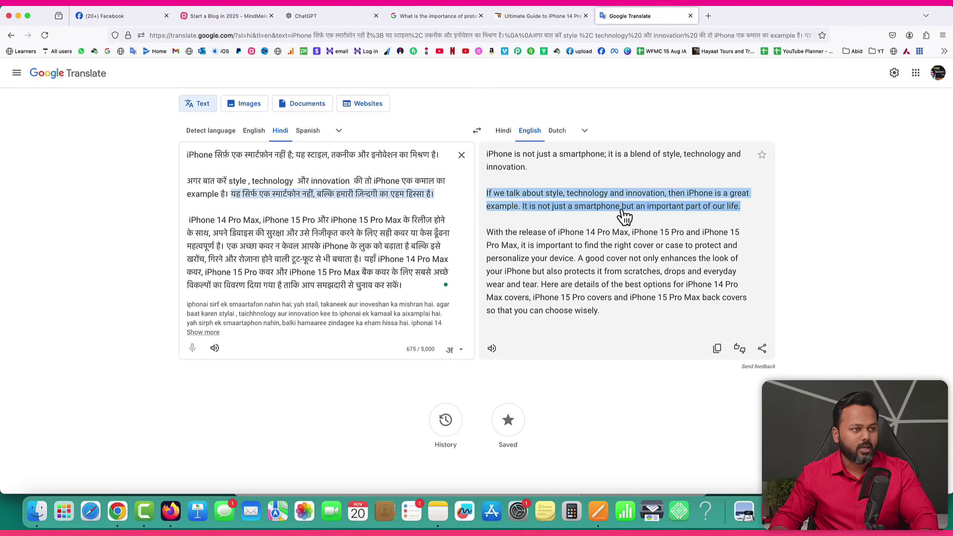
pyautogui.click(750, 221)
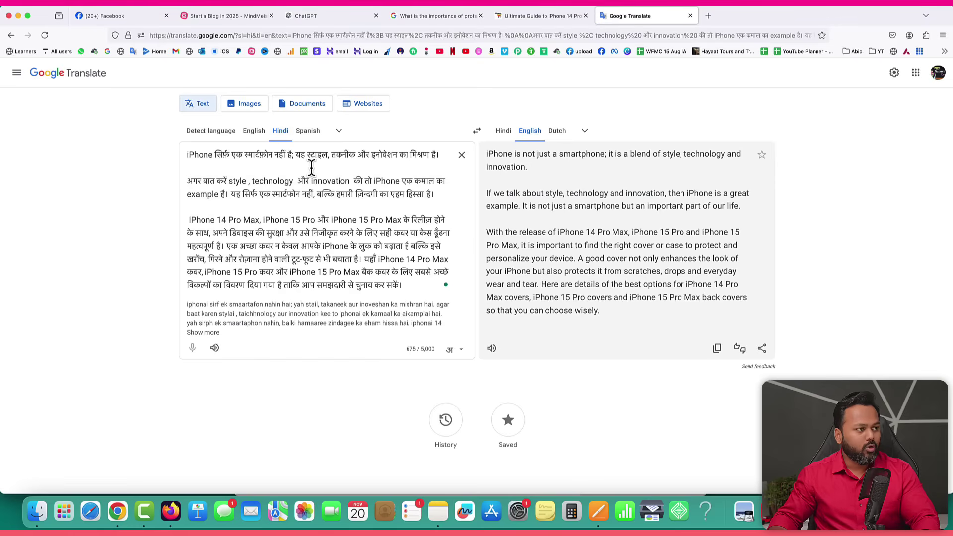
# Delete the opening Hindi sentence and leftover empty line, then return to ChatGPT's blog plan.
pyautogui.moveTo(311, 168); pyautogui.dragTo(200, 139)
pyautogui.press('BackSpace')
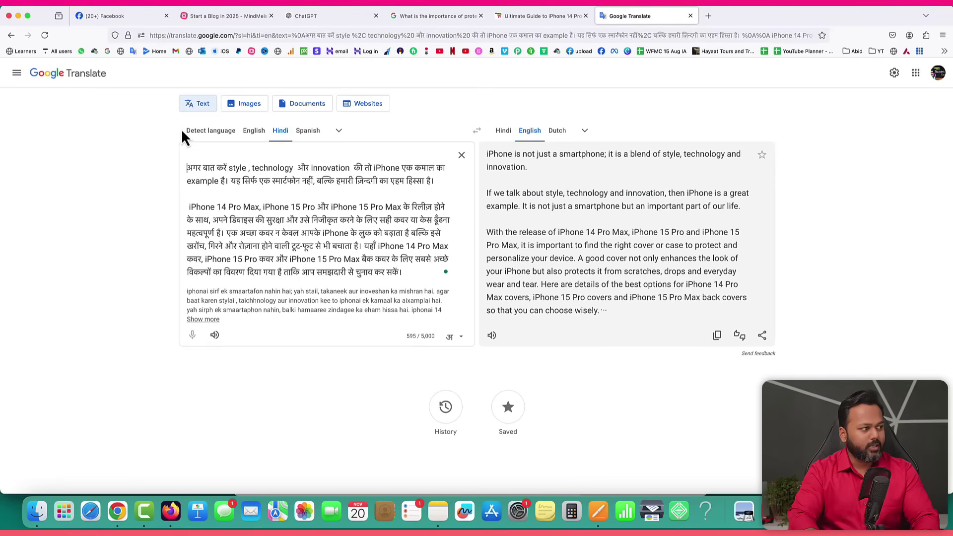
pyautogui.press('BackSpace')
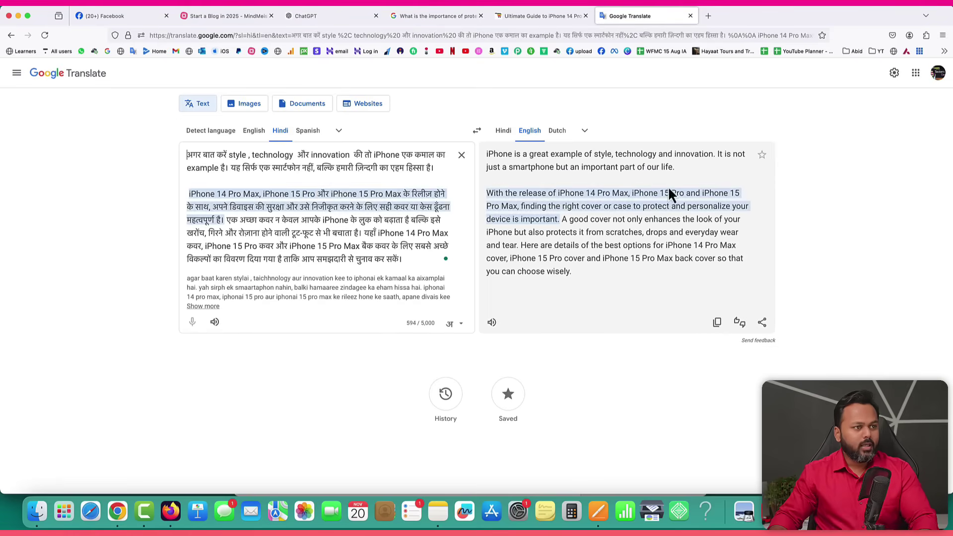
pyautogui.moveTo(681, 171); pyautogui.dragTo(440, 176)
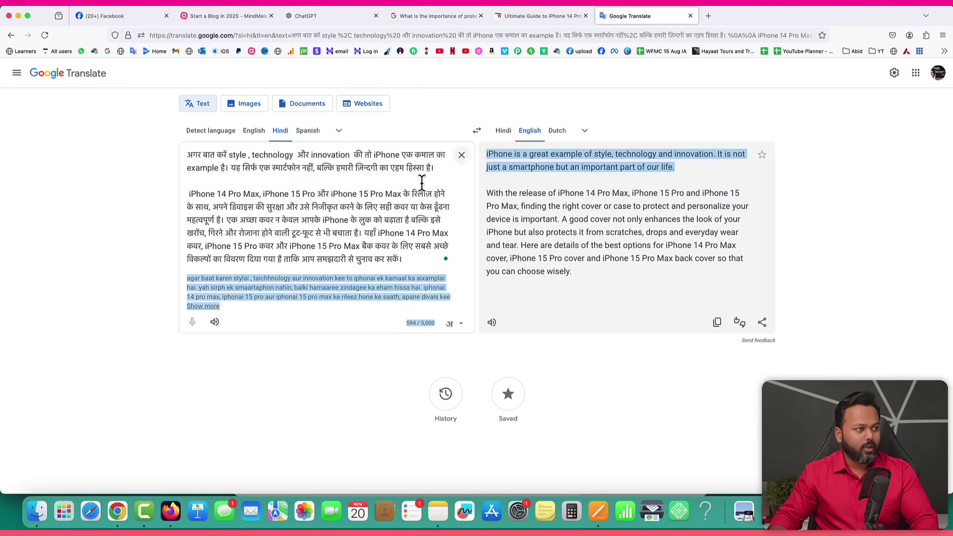
pyautogui.click(282, 200)
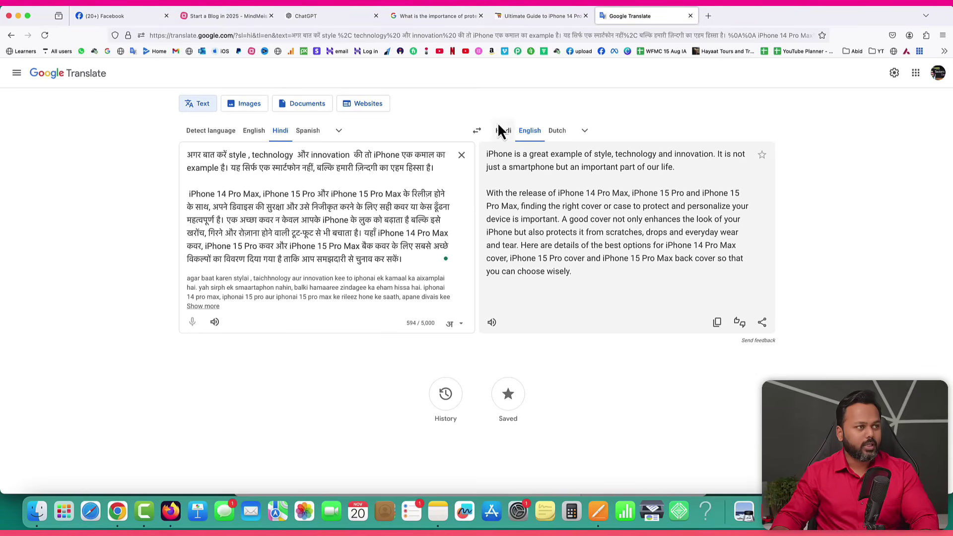
pyautogui.click(329, 17)
pyautogui.scroll(-2, 521, 267)
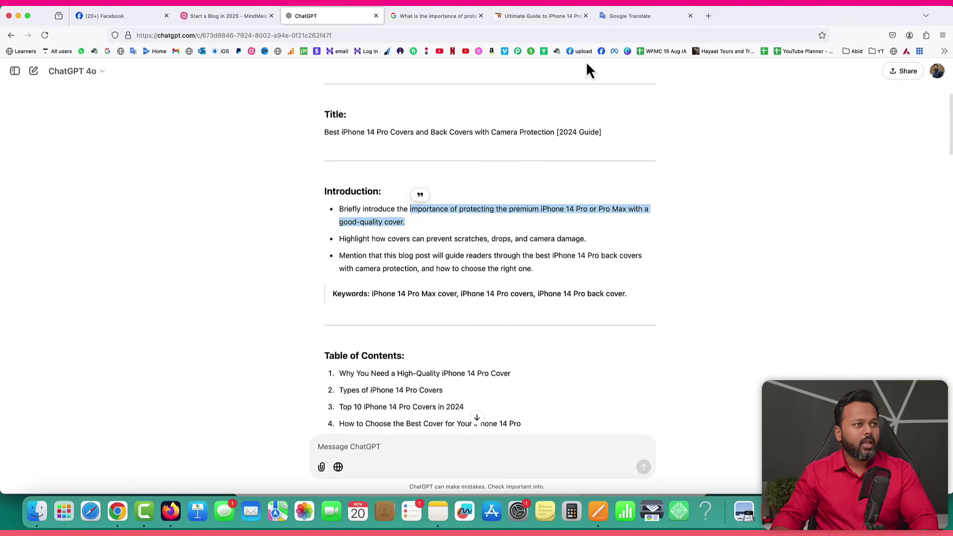
# Add an 'Introduction' heading below the keyword list in the Pages draft.
pyautogui.click(620, 17)
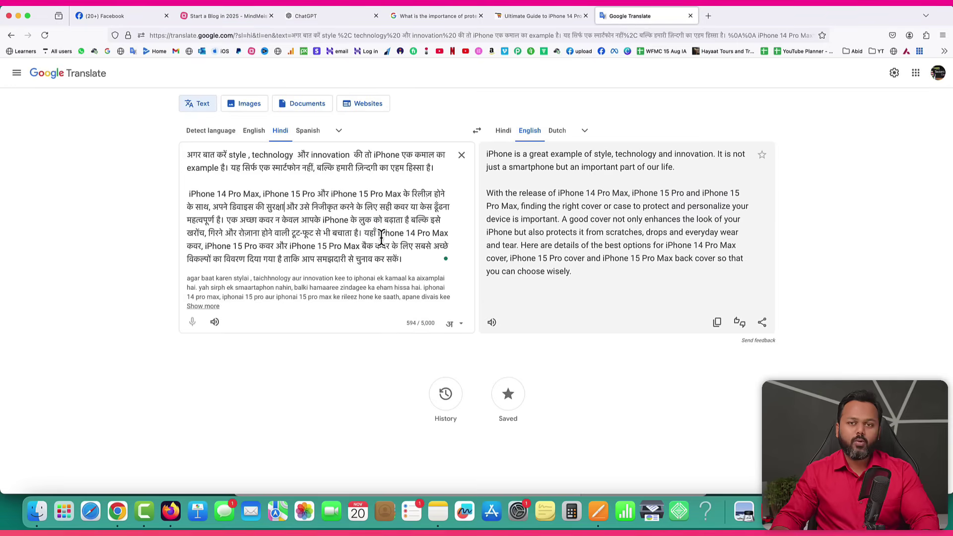
pyautogui.click(598, 511)
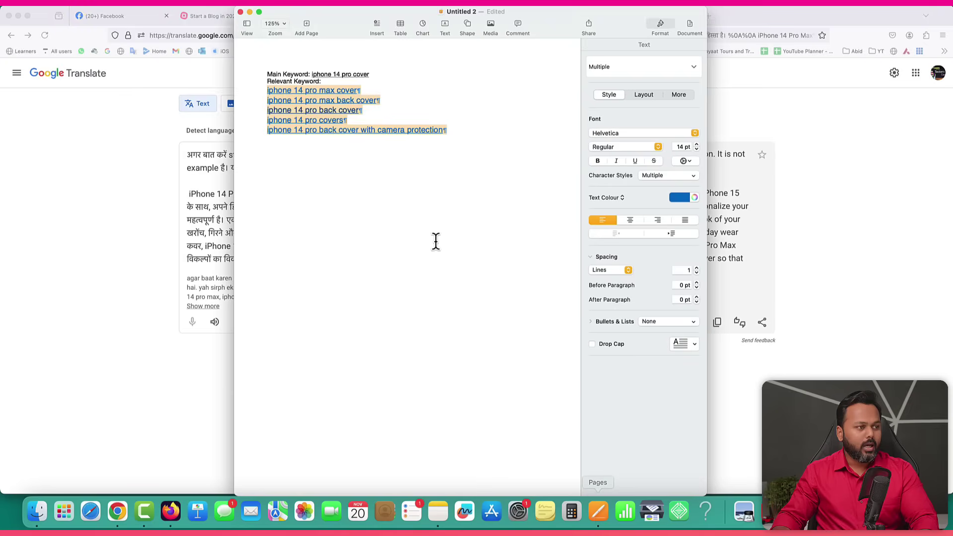
pyautogui.click(390, 188)
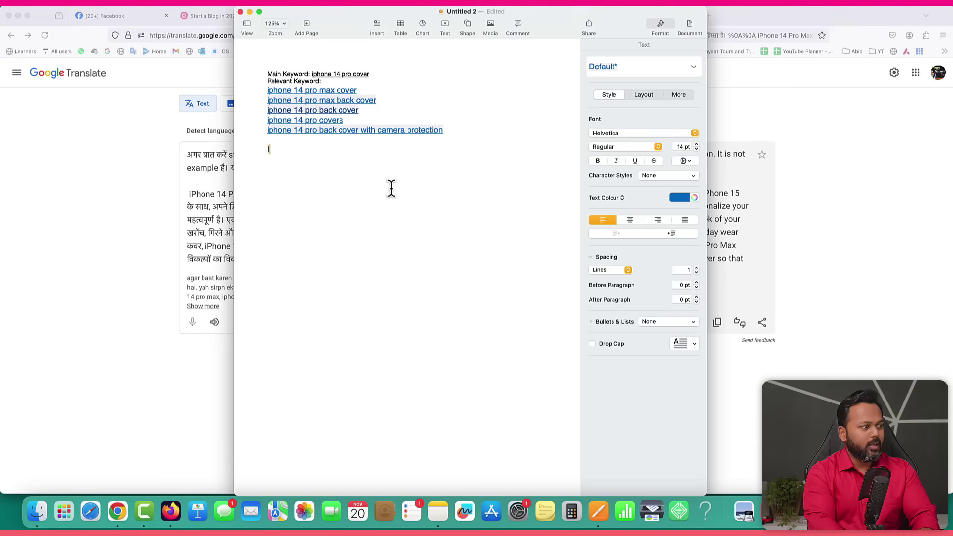
pyautogui.write('Introduction')
pyautogui.press('Return')
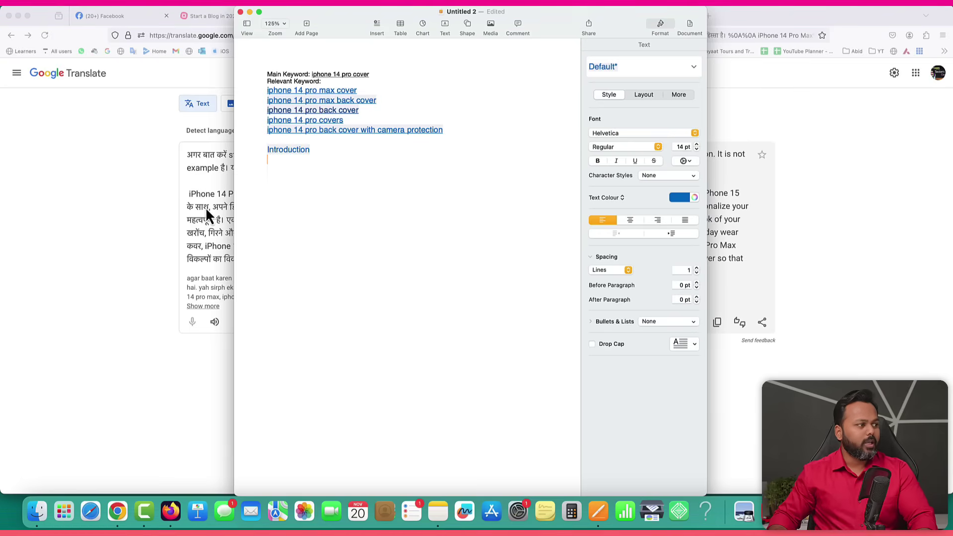
# Paste the English translation from Google Translate under the Introduction heading.
pyautogui.click(135, 194)
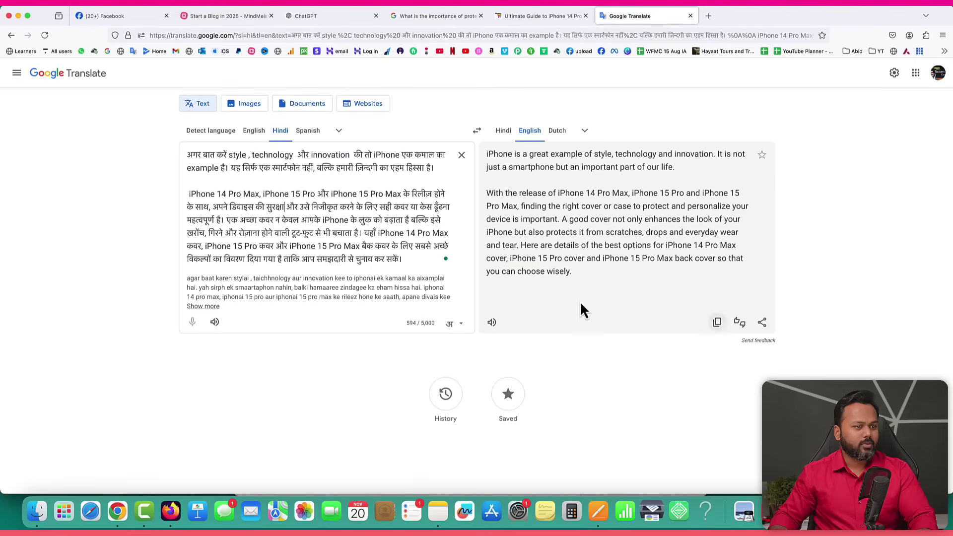
pyautogui.click(477, 131)
pyautogui.moveTo(285, 272); pyautogui.dragTo(182, 153)
pyautogui.press('super+c')
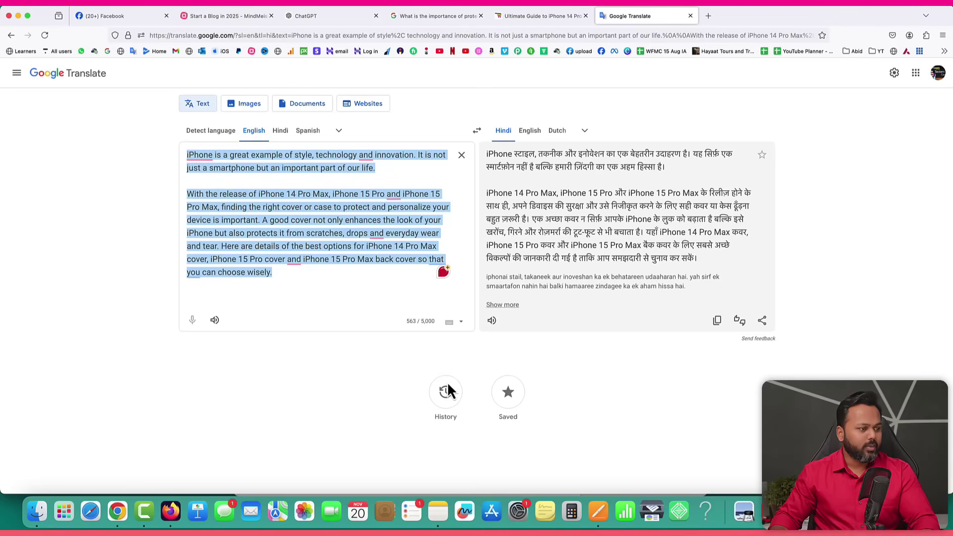
pyautogui.click(600, 511)
pyautogui.press('super+v')
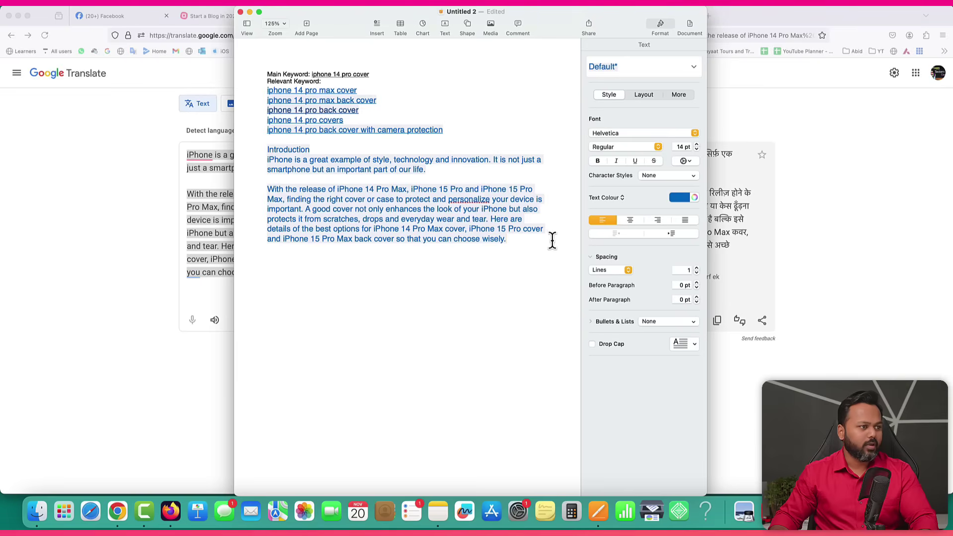
pyautogui.press('Return')
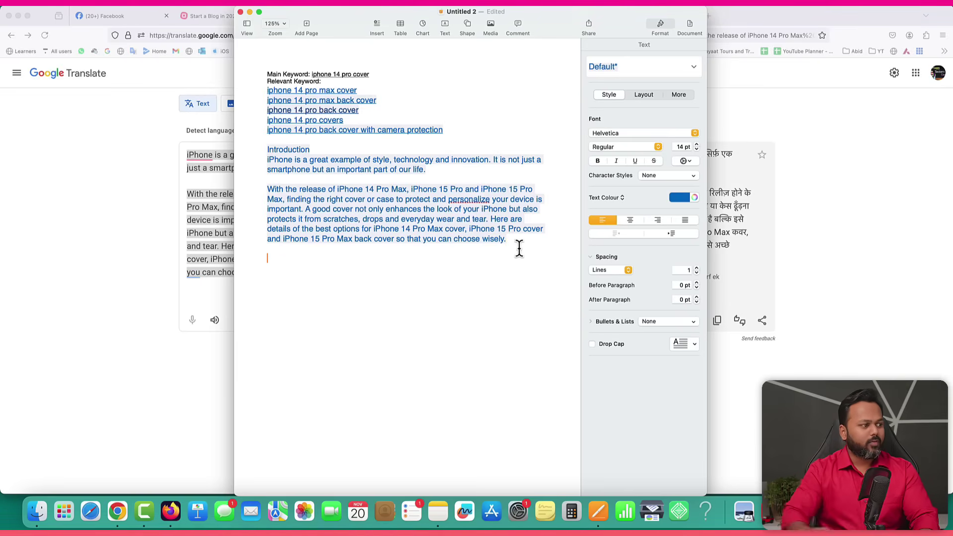
pyautogui.click(222, 178)
pyautogui.click(313, 19)
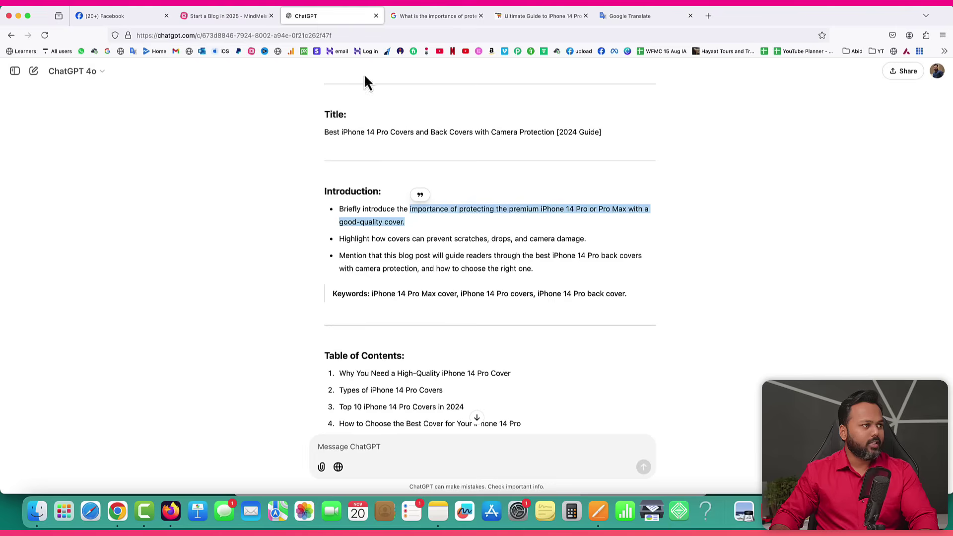
# Copy ChatGPT's six-item Table of Contents into the Pages draft below the introduction.
pyautogui.scroll(-2, 537, 288)
pyautogui.moveTo(322, 252); pyautogui.dragTo(539, 356)
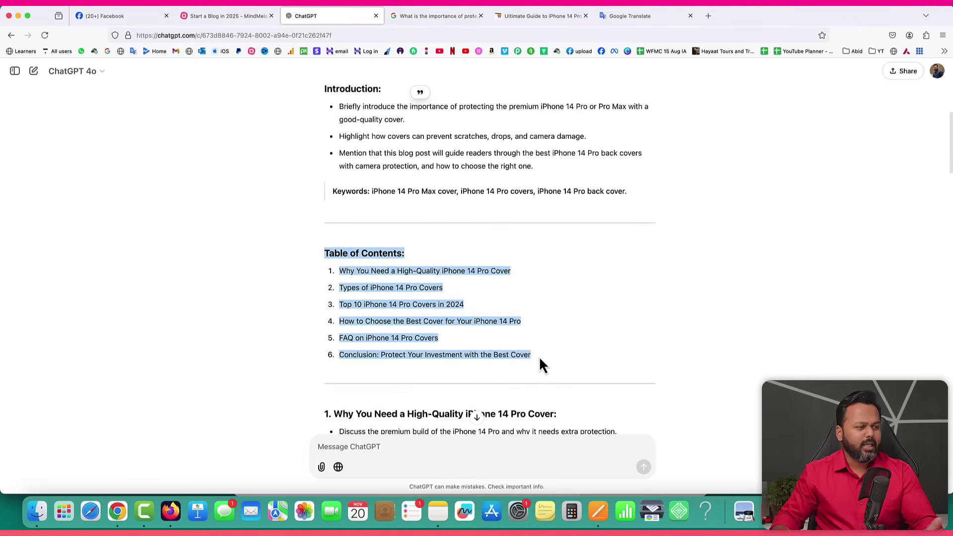
pyautogui.rightClick(414, 290)
pyautogui.click(426, 295)
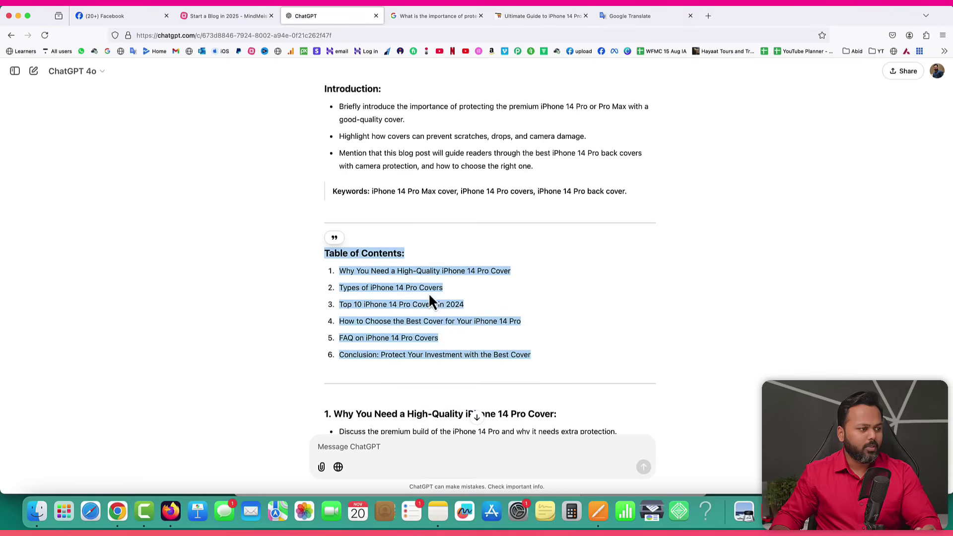
pyautogui.click(598, 511)
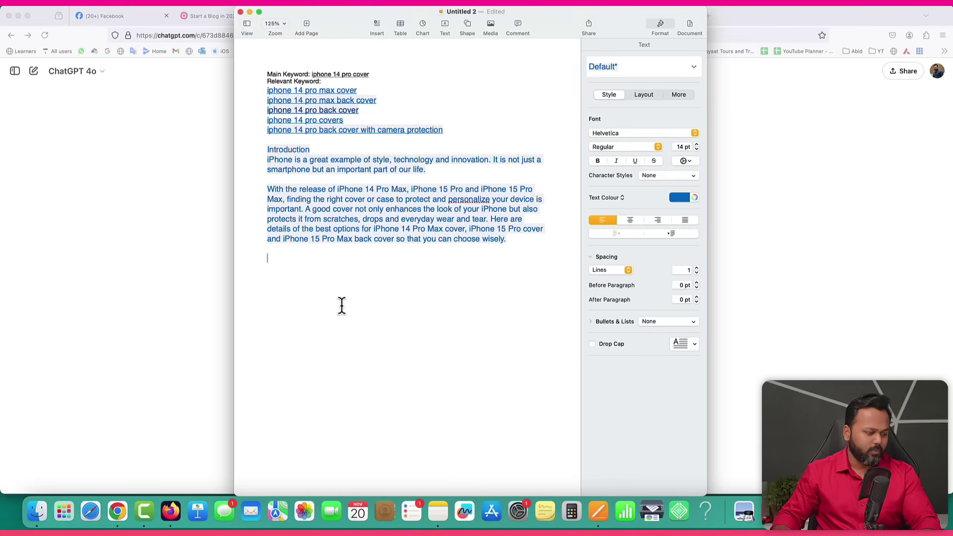
pyautogui.press('super+v')
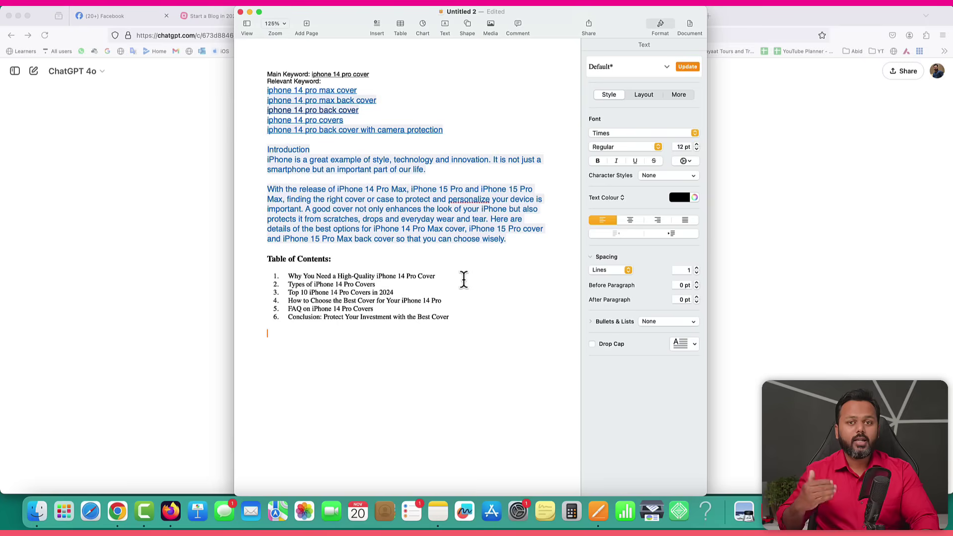
pyautogui.click(166, 233)
pyautogui.scroll(-5, 431, 280)
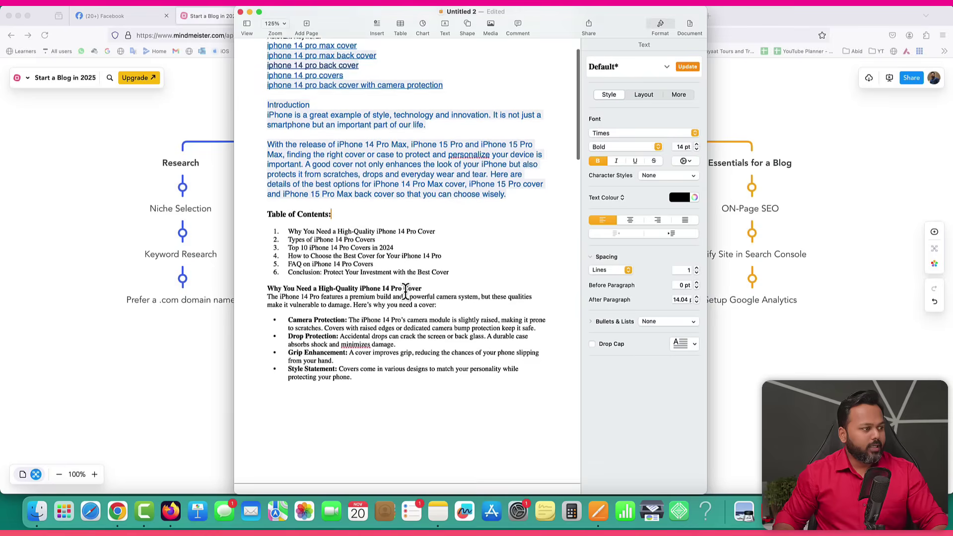
# Review the pasted outline down to the Top 10 iPhone 14 Pro Covers in 2024 list.
pyautogui.scroll(-10, 406, 292)
pyautogui.scroll(-7, 406, 292)
pyautogui.scroll(-3, 406, 293)
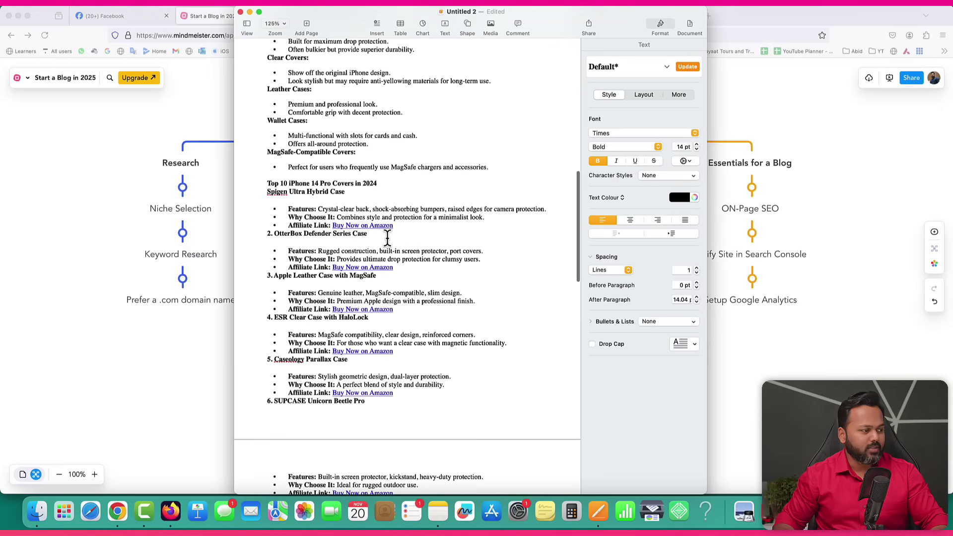
pyautogui.scroll(-10, 425, 247)
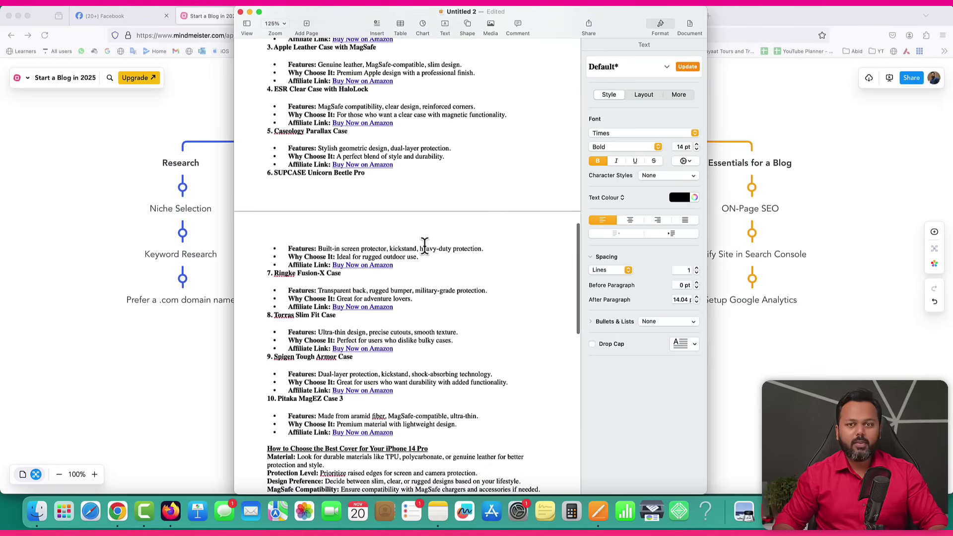
pyautogui.scroll(2, 425, 246)
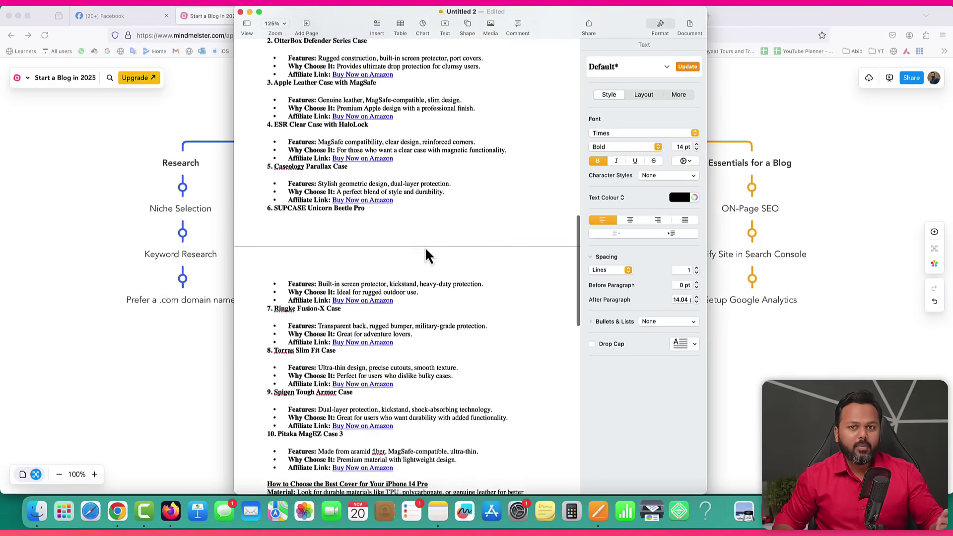
pyautogui.scroll(1, 425, 255)
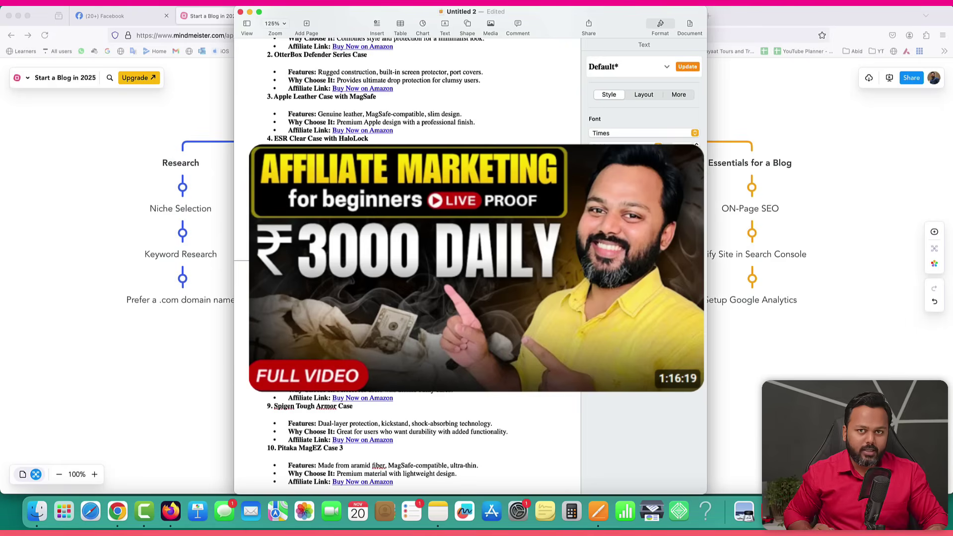
pyautogui.scroll(5, 426, 245)
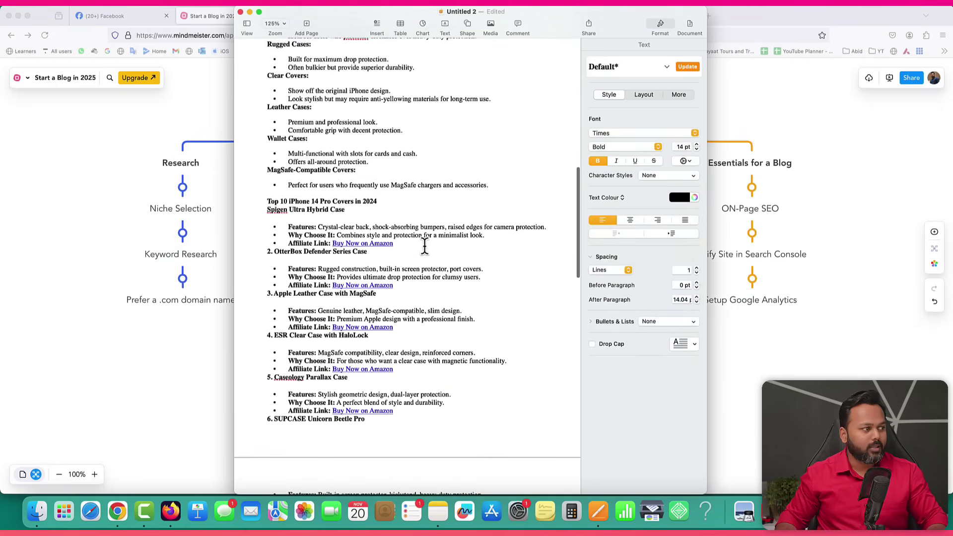
pyautogui.press('super+m')
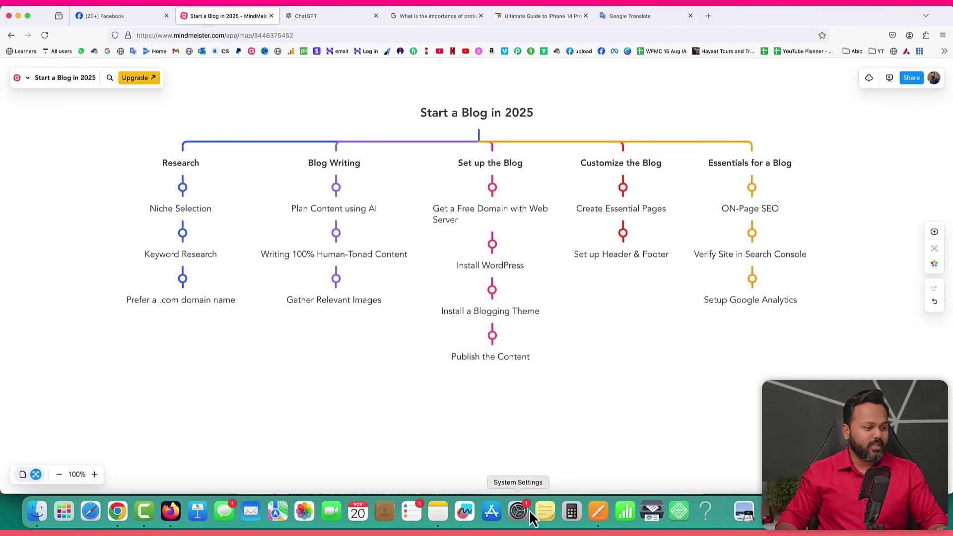
# Copy the 'Spigen Ultra Hybrid Case' name from the Pages draft.
pyautogui.click(598, 512)
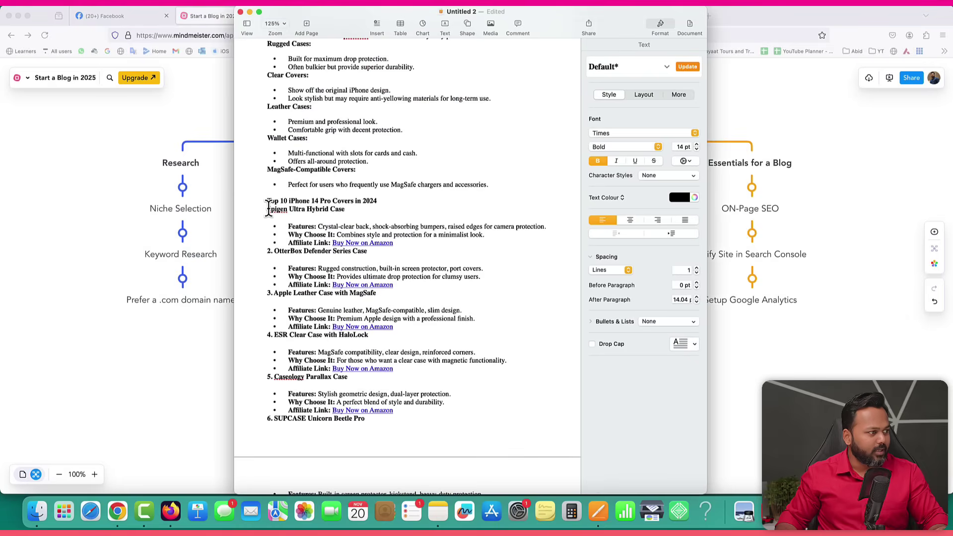
pyautogui.moveTo(267, 209); pyautogui.dragTo(345, 210)
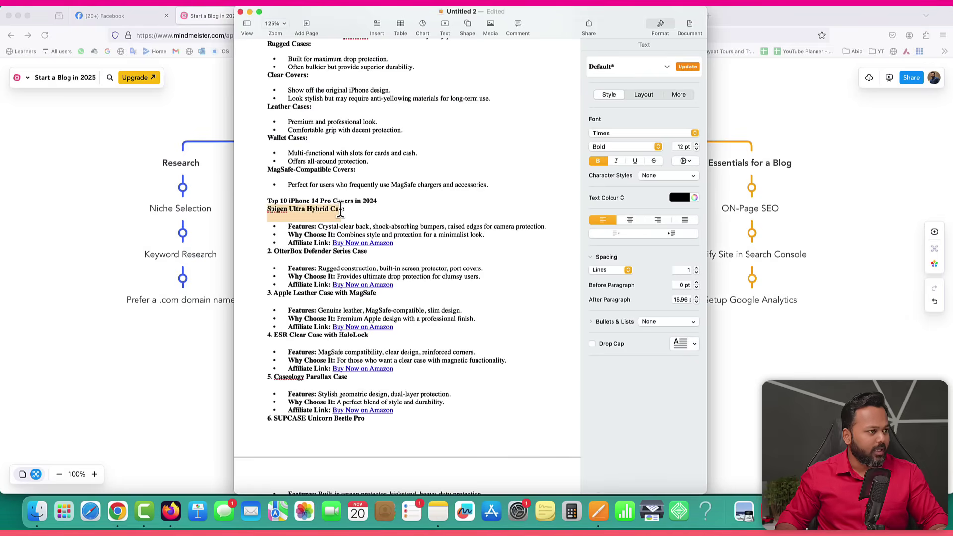
pyautogui.rightClick(338, 210)
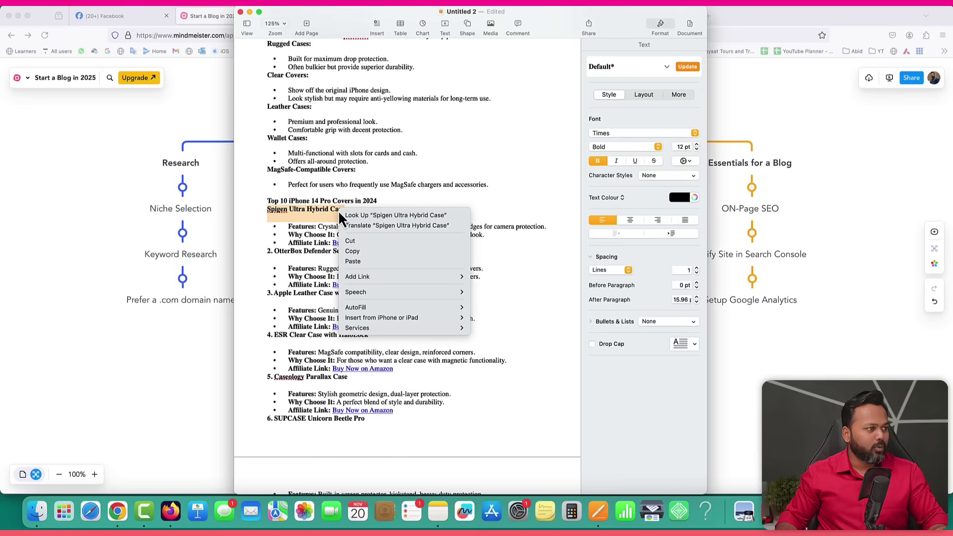
pyautogui.click(352, 251)
# Search Google Images for 'Spigen Ultra Hybrid Case'.
pyautogui.click(89, 139)
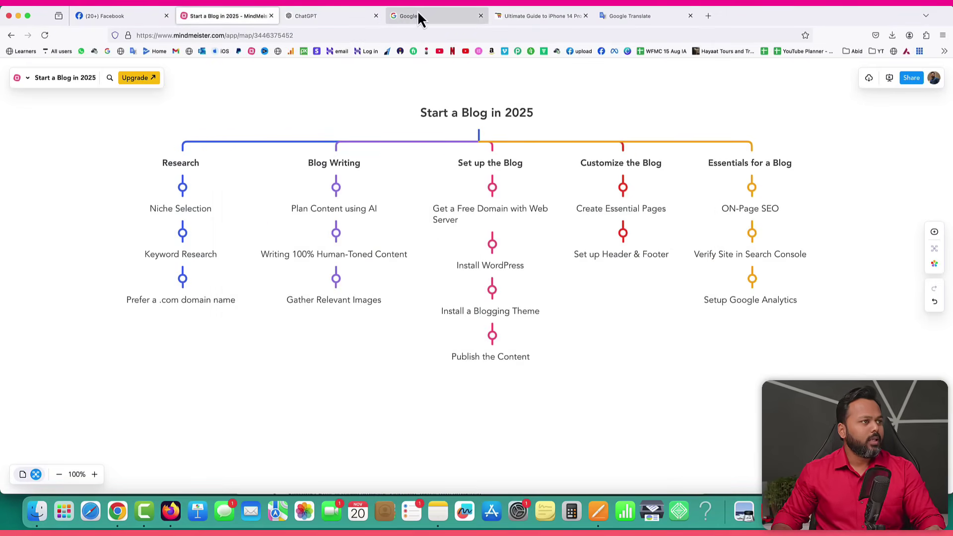
pyautogui.click(418, 16)
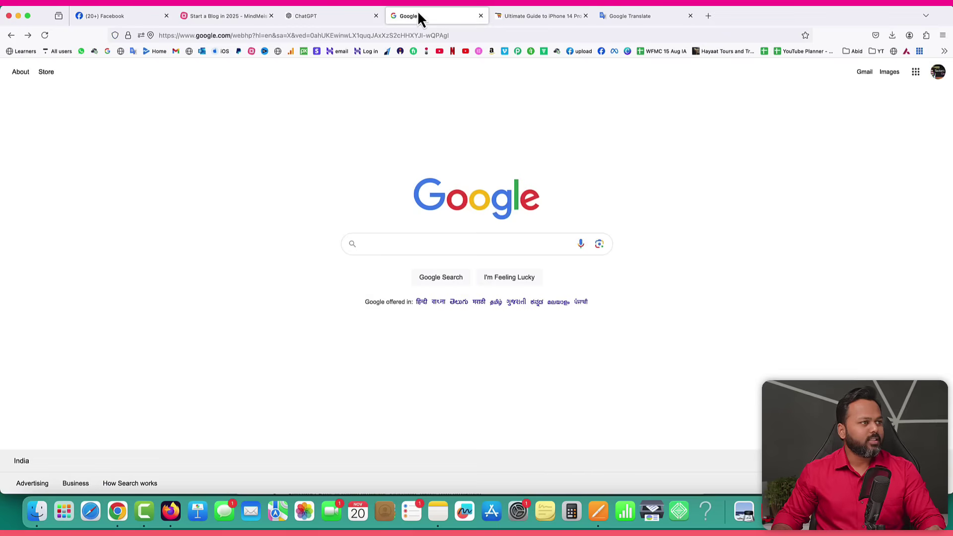
pyautogui.click(891, 73)
pyautogui.press('super+v')
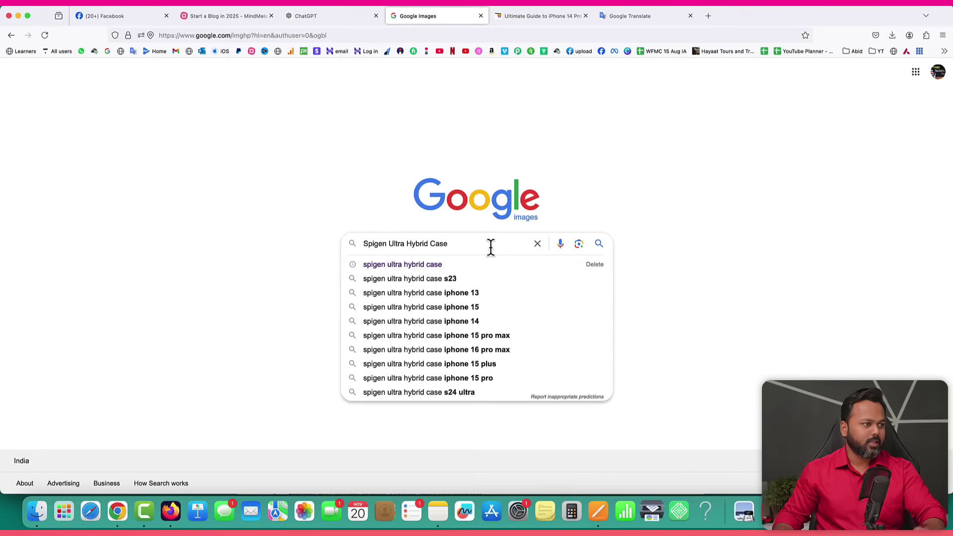
pyautogui.press('Return')
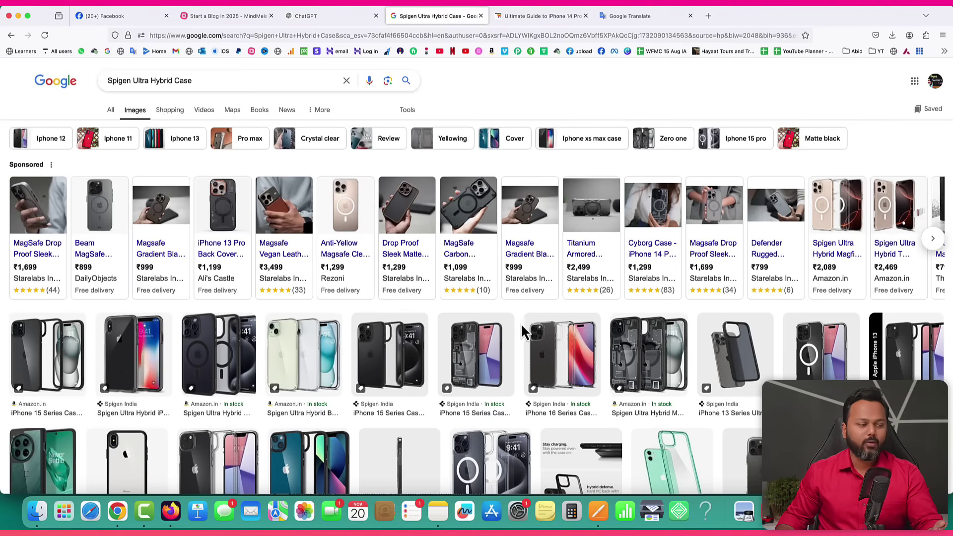
pyautogui.scroll(-3, 538, 325)
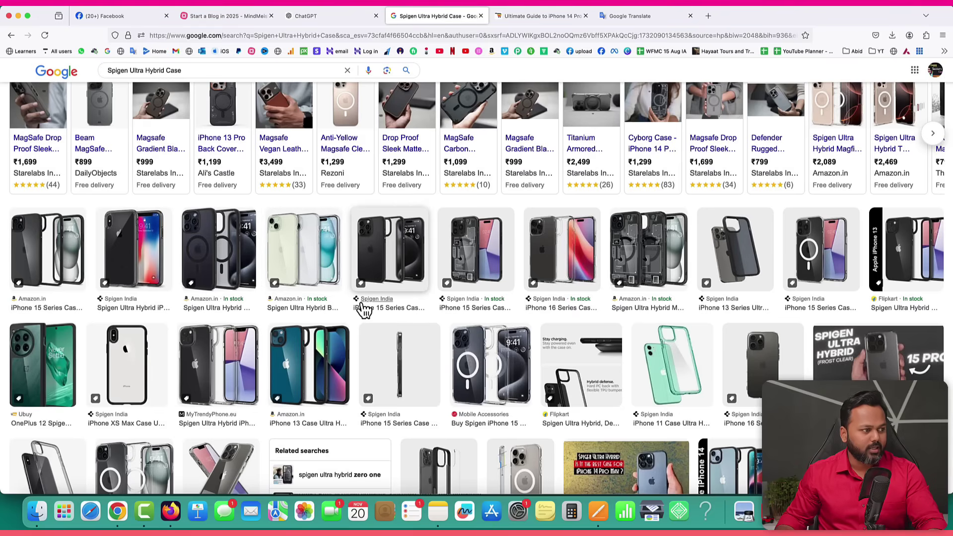
# Save the black Spigen iPhone 15 case photo as a webp in the blogging folder.
pyautogui.click(388, 250)
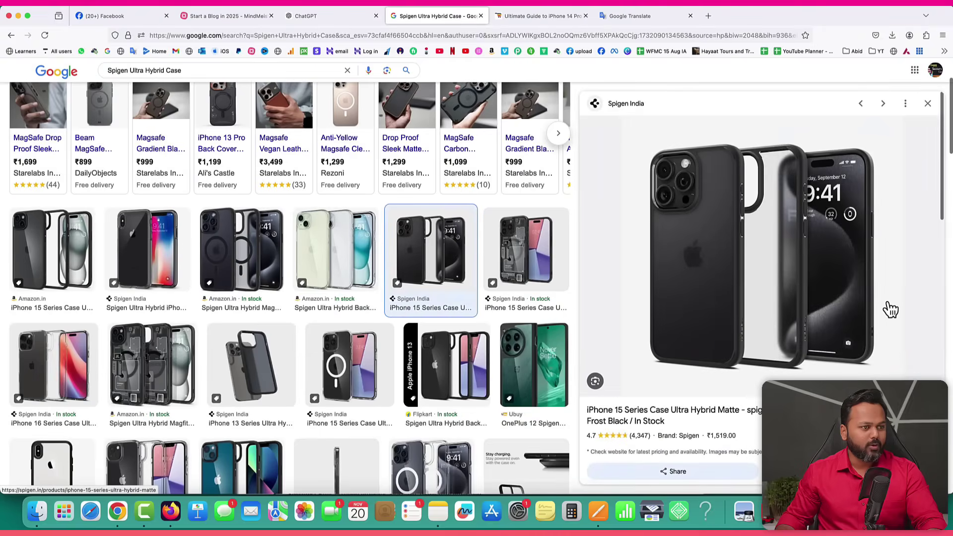
pyautogui.moveTo(708, 452); pyautogui.dragTo(767, 453)
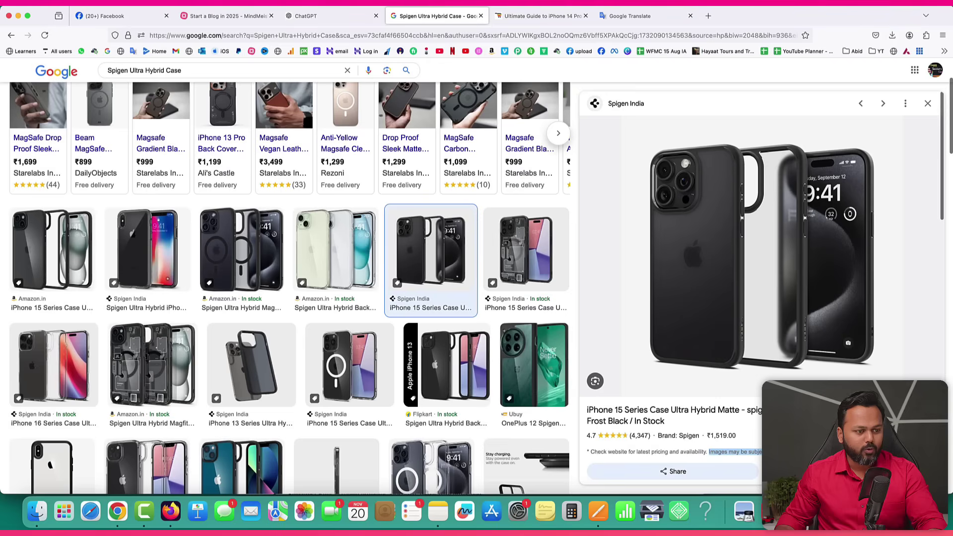
pyautogui.click(767, 453)
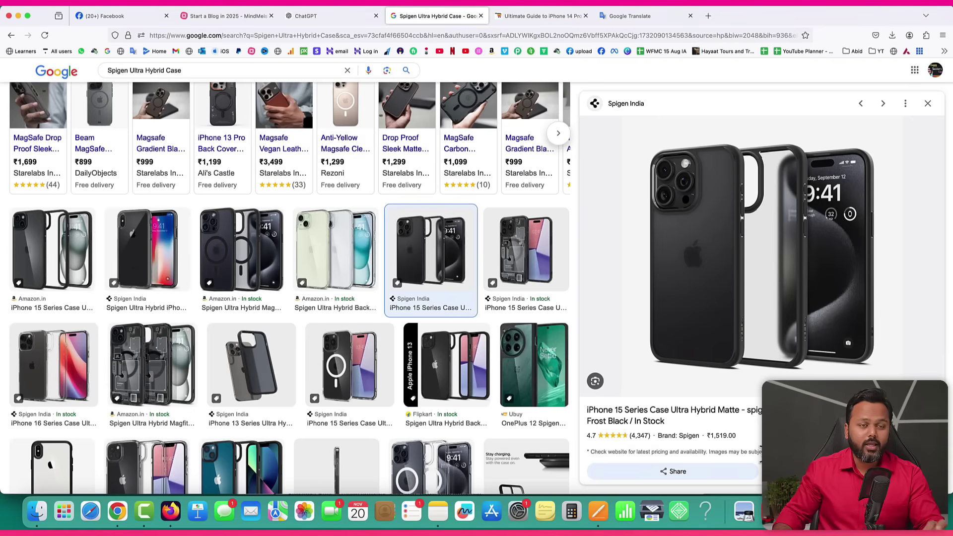
pyautogui.rightClick(735, 246)
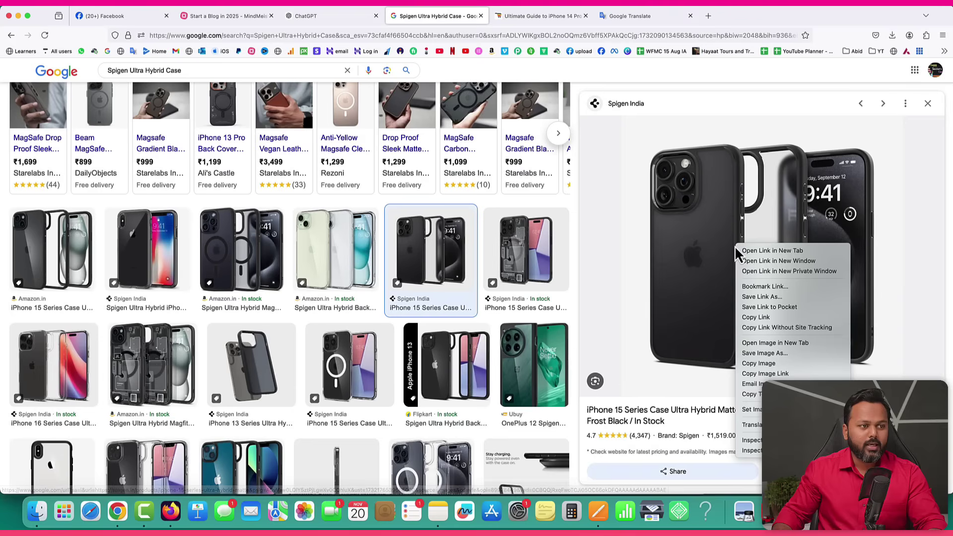
pyautogui.click(782, 354)
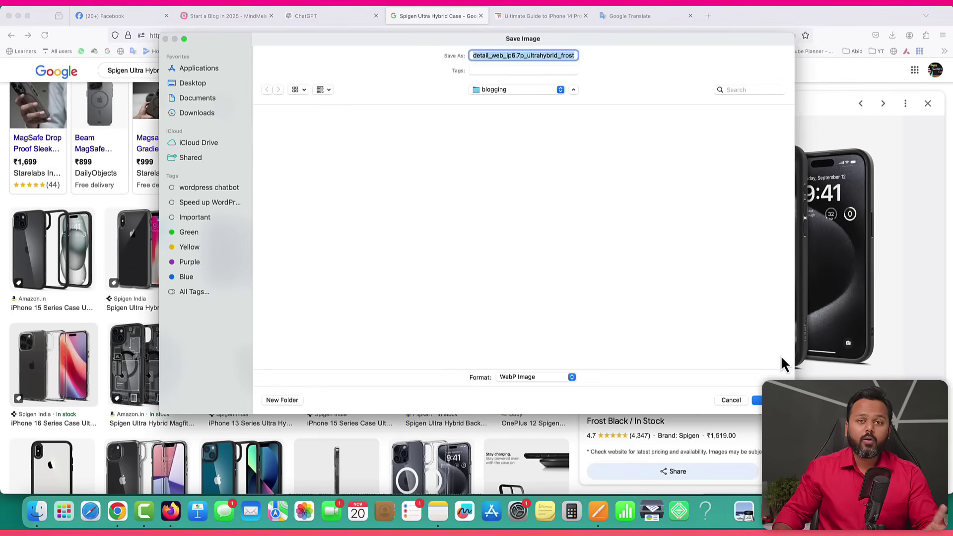
pyautogui.press('Return')
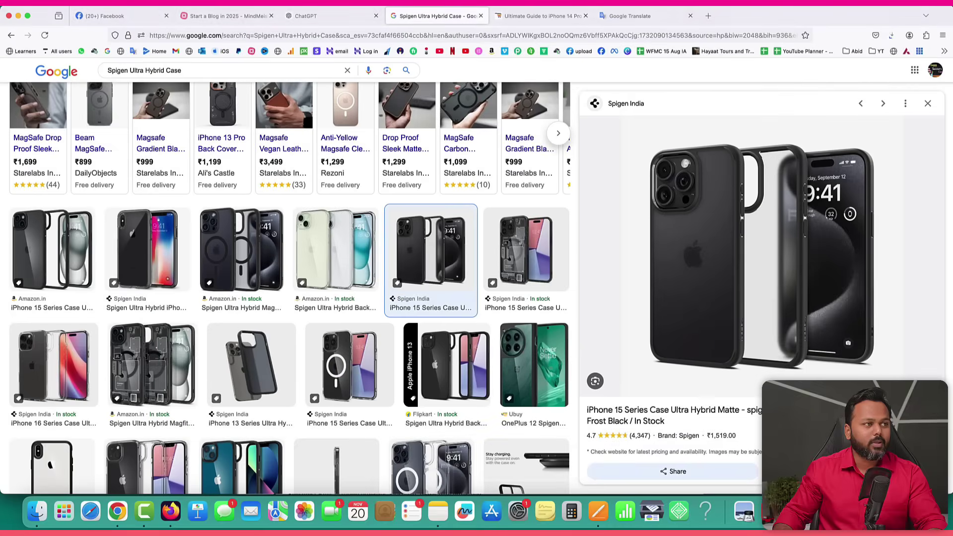
pyautogui.click(892, 35)
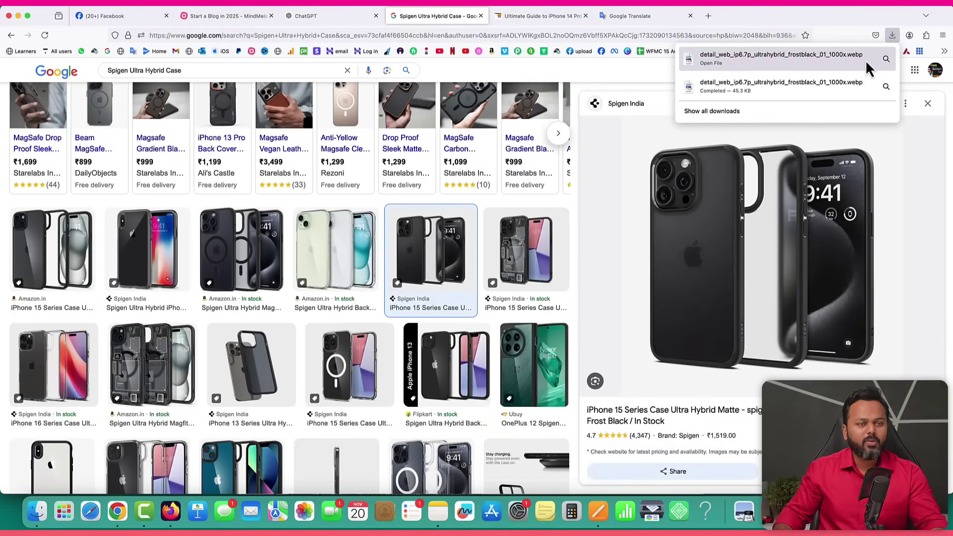
pyautogui.click(636, 73)
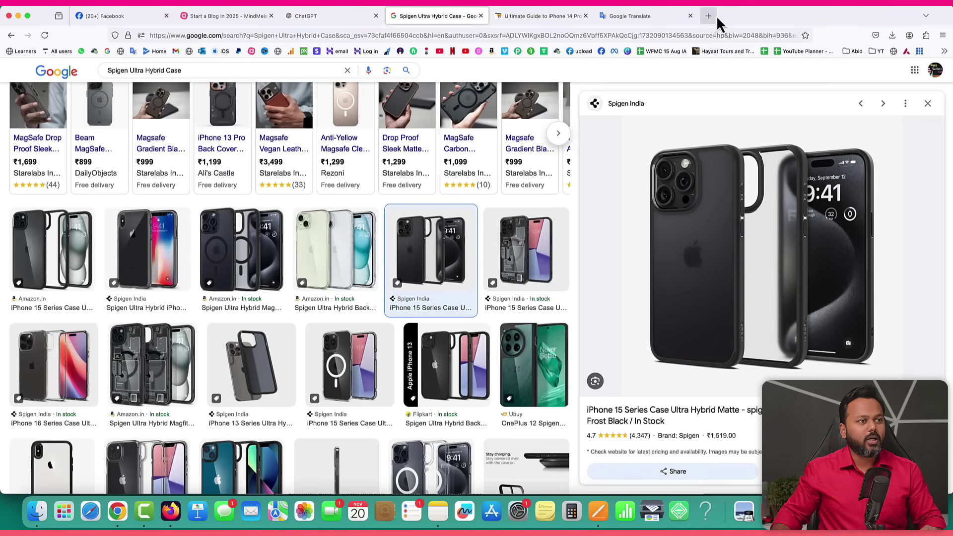
pyautogui.click(943, 35)
# Search YouTube for 'Spigen Ultra Hybrid Case' in a new private window.
pyautogui.click(845, 99)
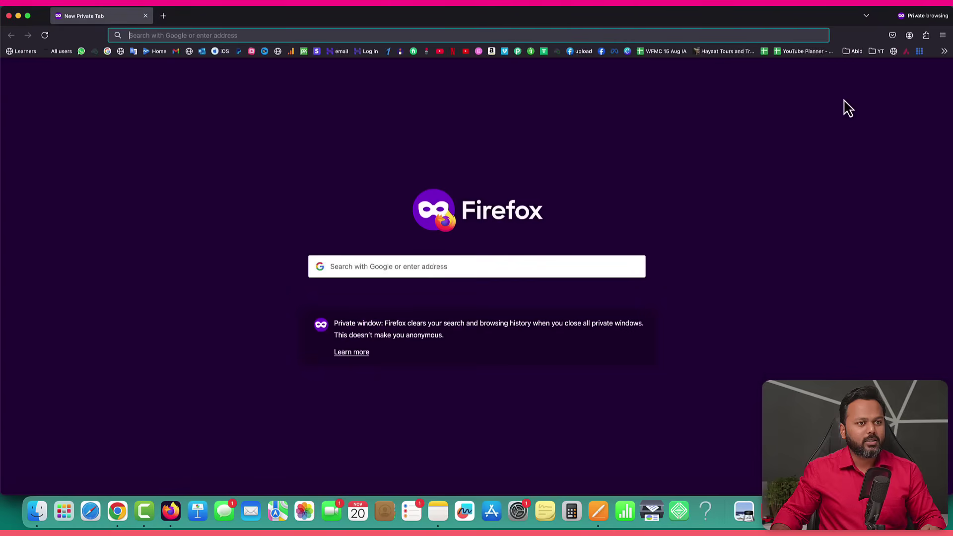
pyautogui.click(440, 51)
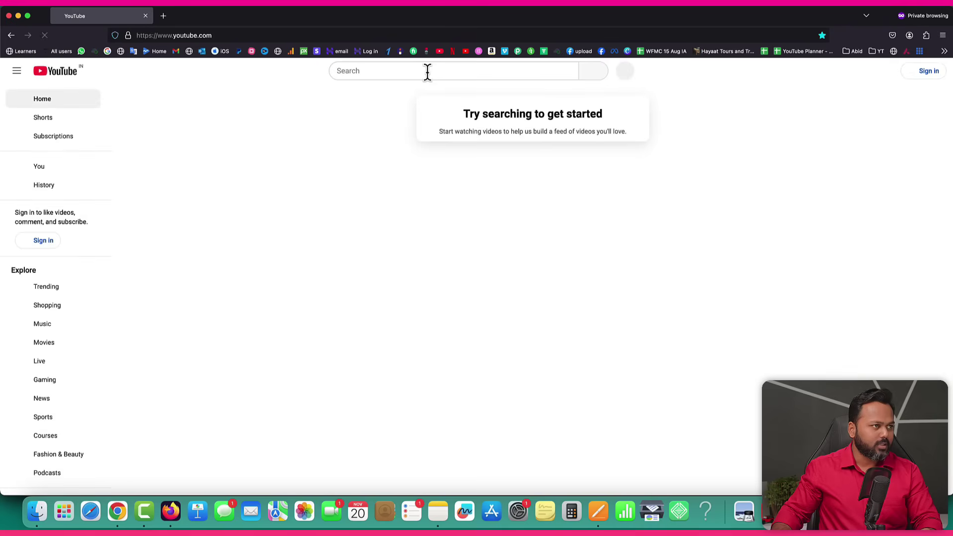
pyautogui.click(427, 71)
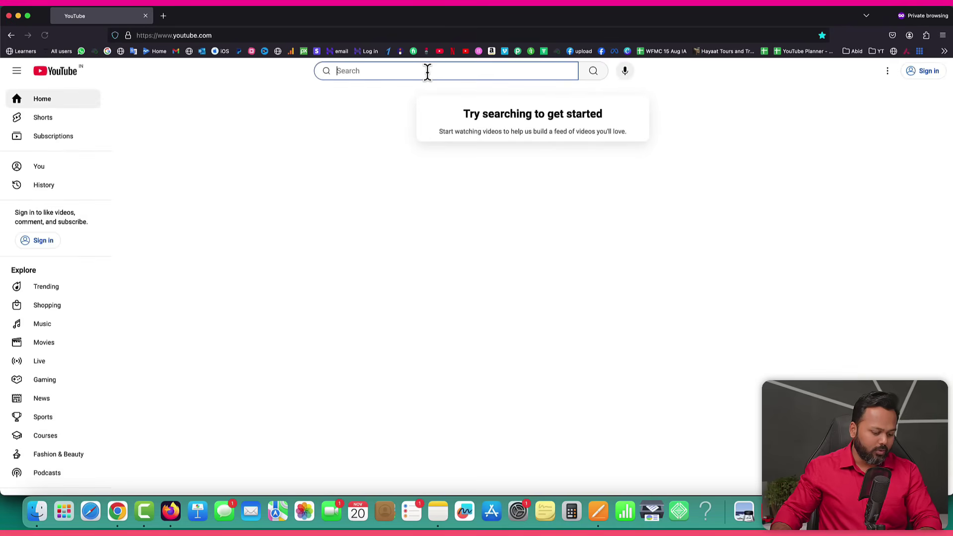
pyautogui.press('super+v')
pyautogui.press('Return')
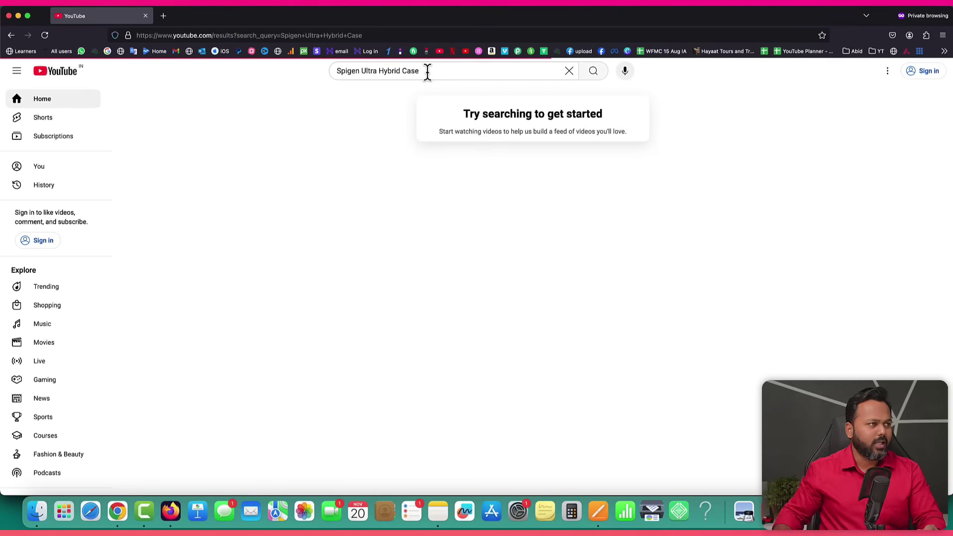
# Browse the video results, then close the private window to reach the Start a Blog in 2025 map.
pyautogui.scroll(-5, 210, 214)
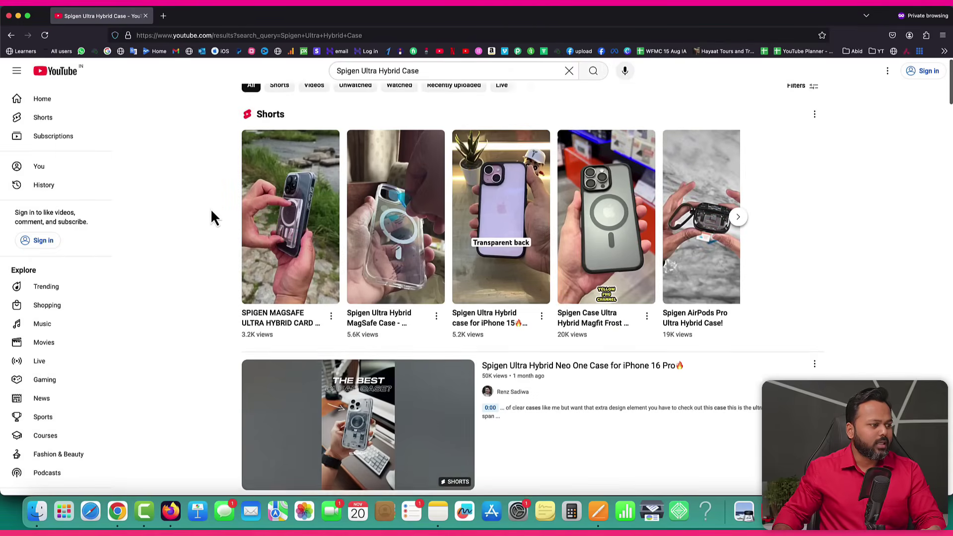
pyautogui.scroll(-10, 211, 212)
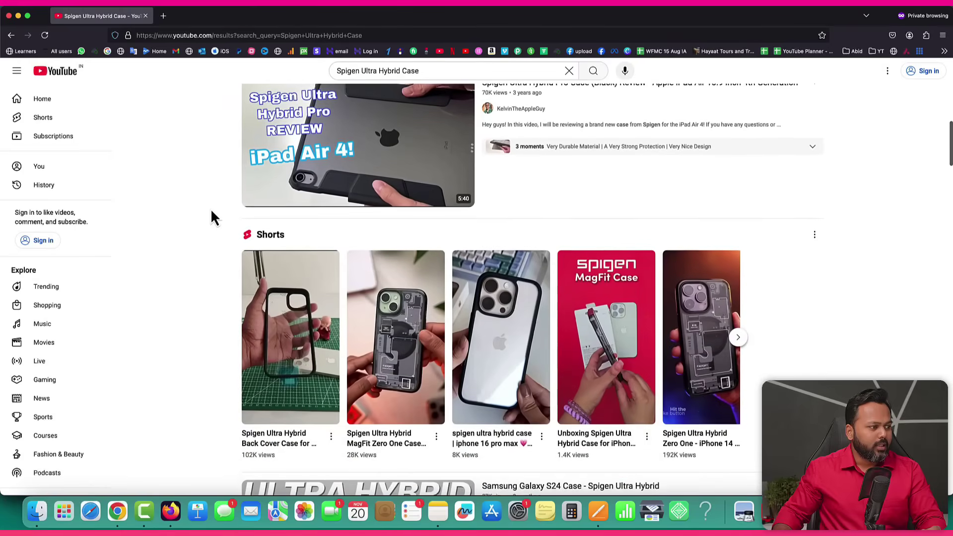
pyautogui.scroll(-7, 212, 218)
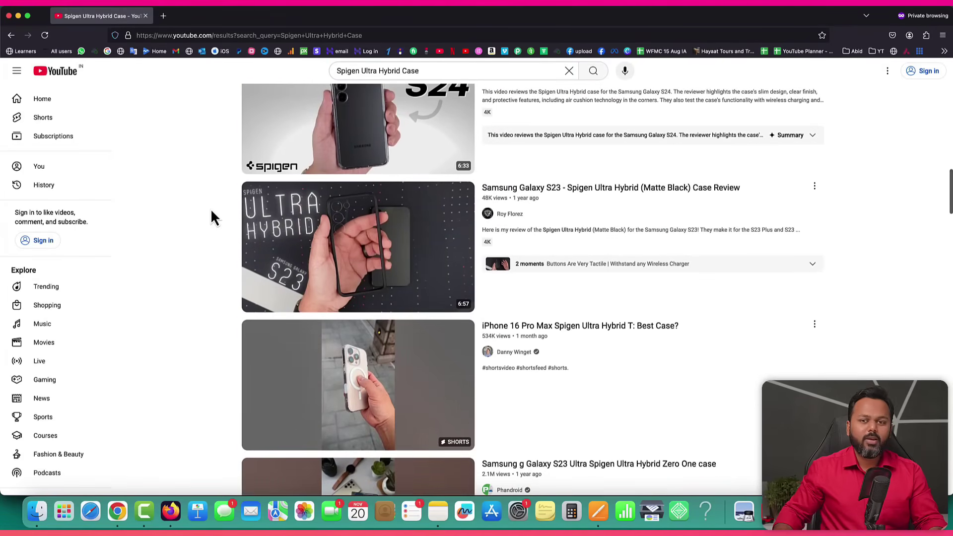
pyautogui.scroll(-3, 212, 214)
pyautogui.scroll(20, 212, 213)
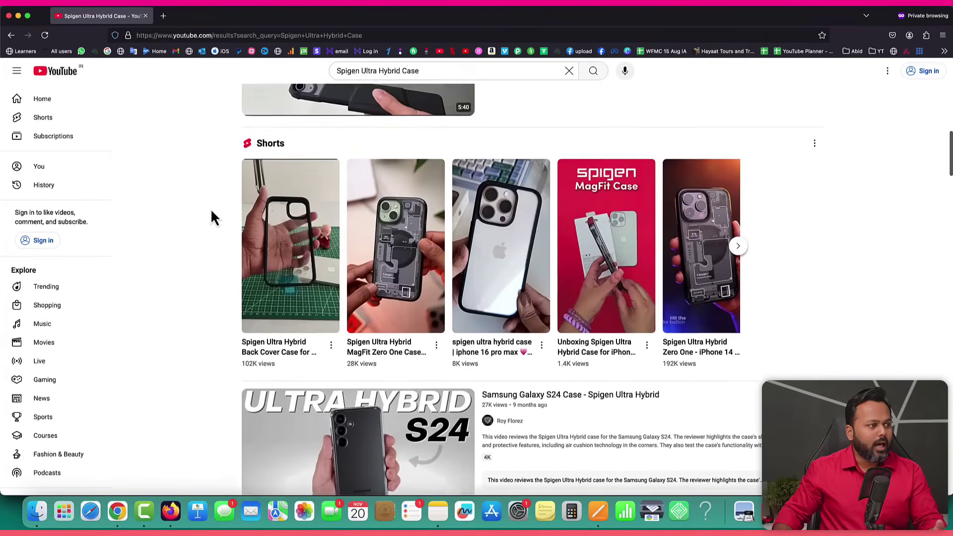
pyautogui.scroll(3, 210, 217)
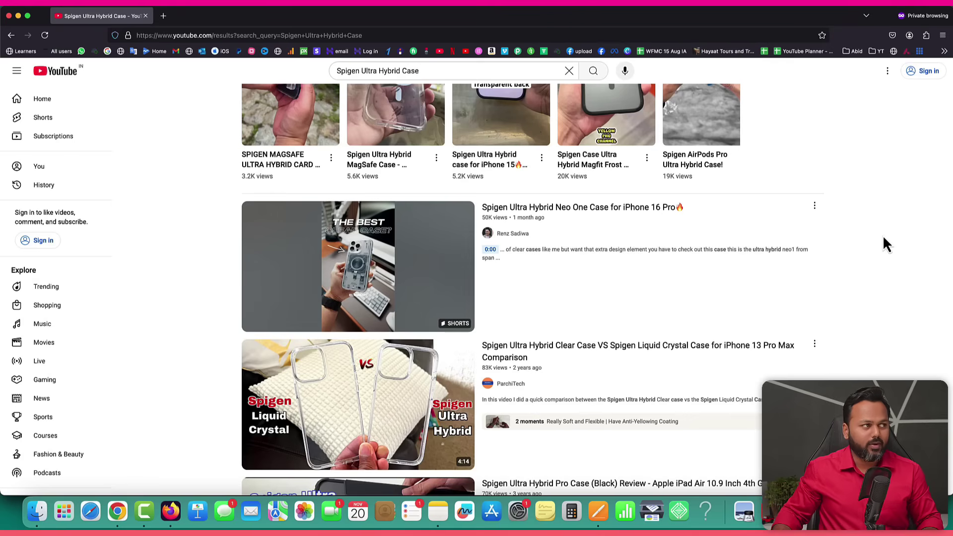
pyautogui.click(145, 17)
pyautogui.click(225, 15)
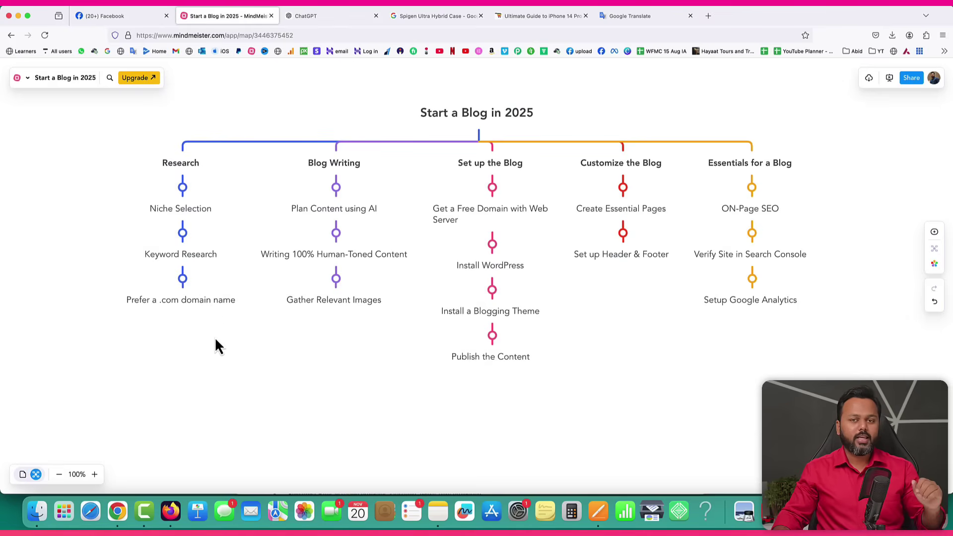
pyautogui.click(597, 511)
pyautogui.scroll(15, 476, 272)
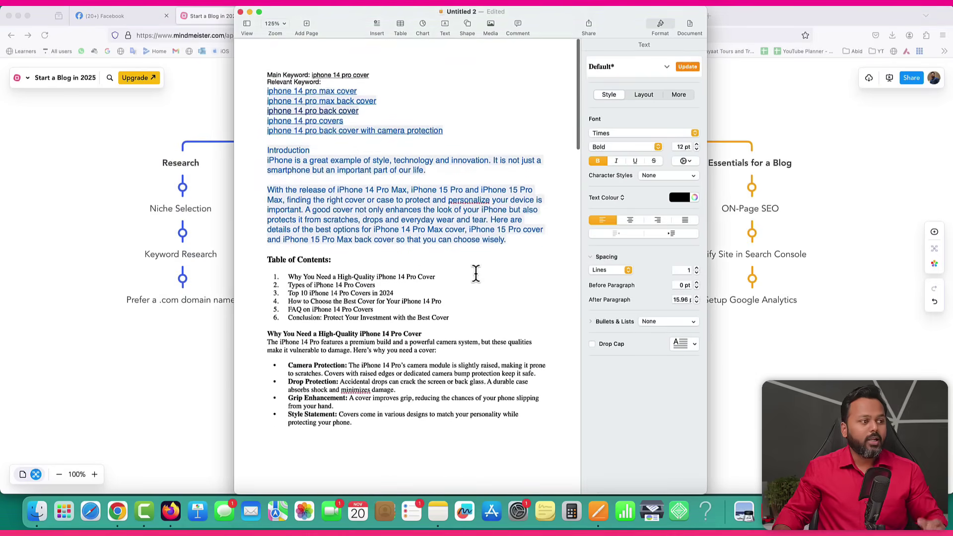
pyautogui.click(488, 291)
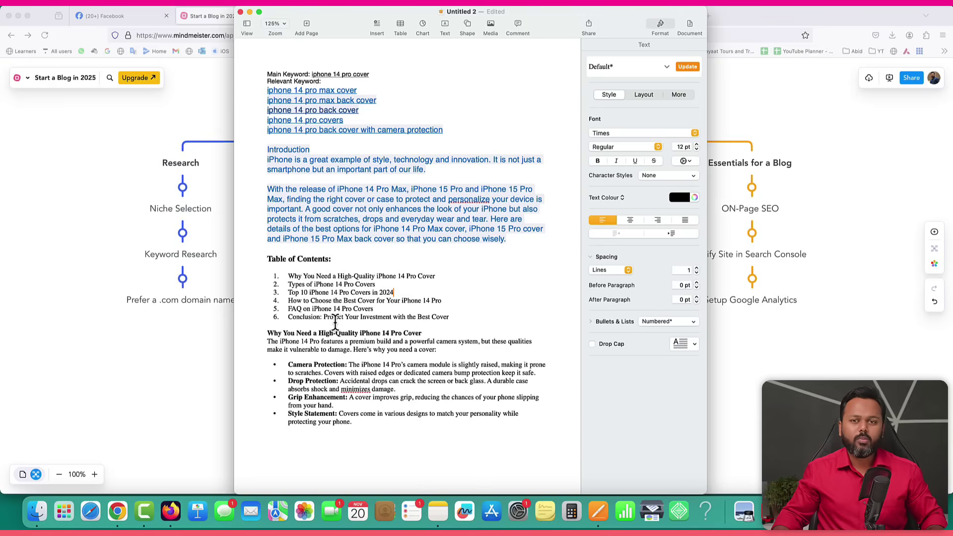
pyautogui.click(149, 353)
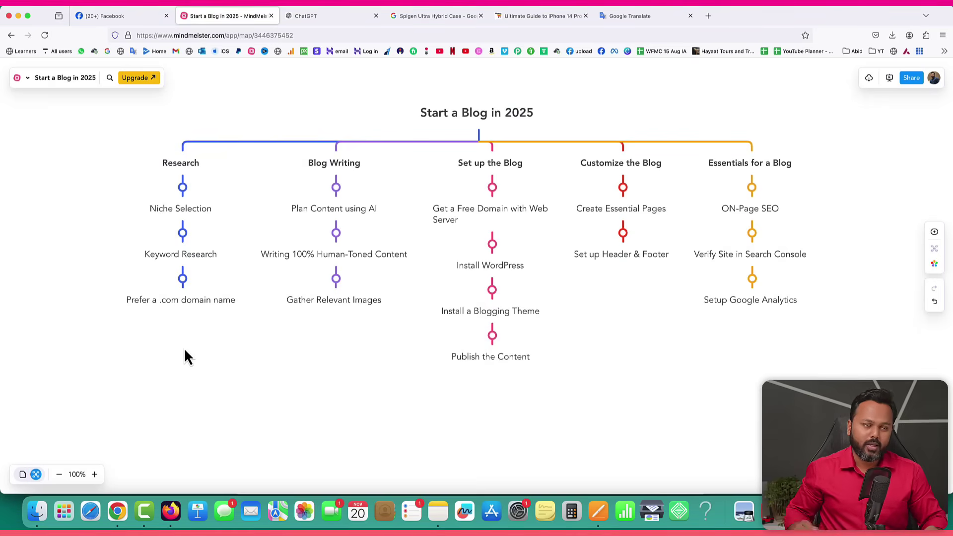
pyautogui.click(708, 16)
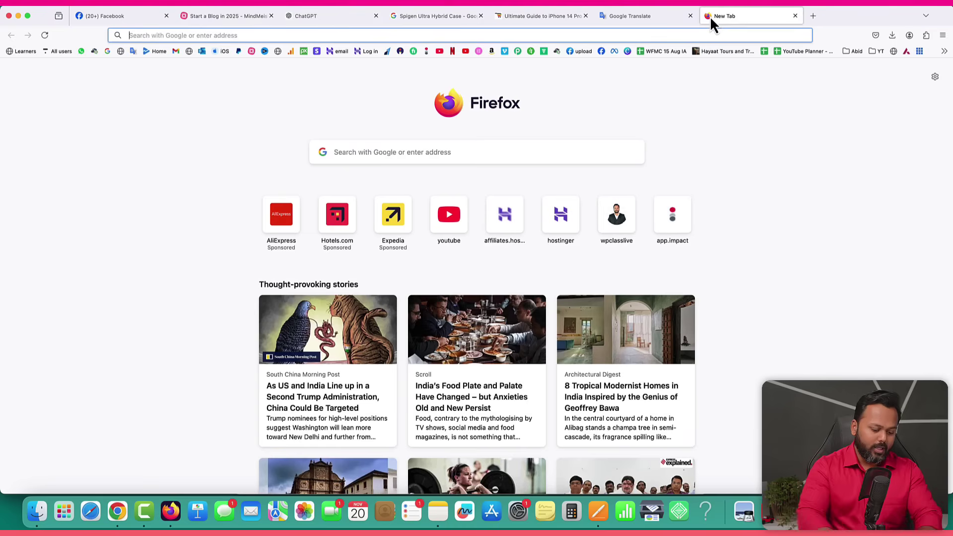
pyautogui.write('webs')
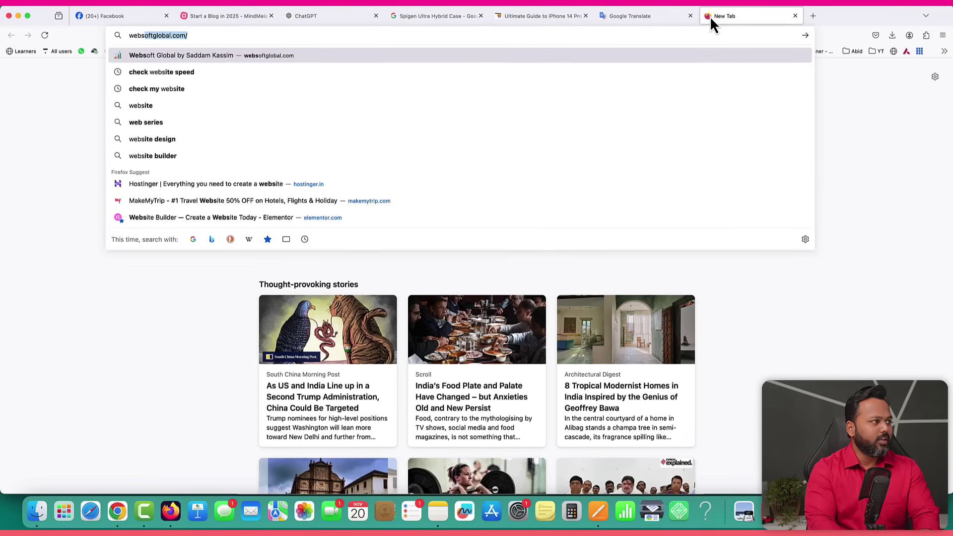
pyautogui.press('Return')
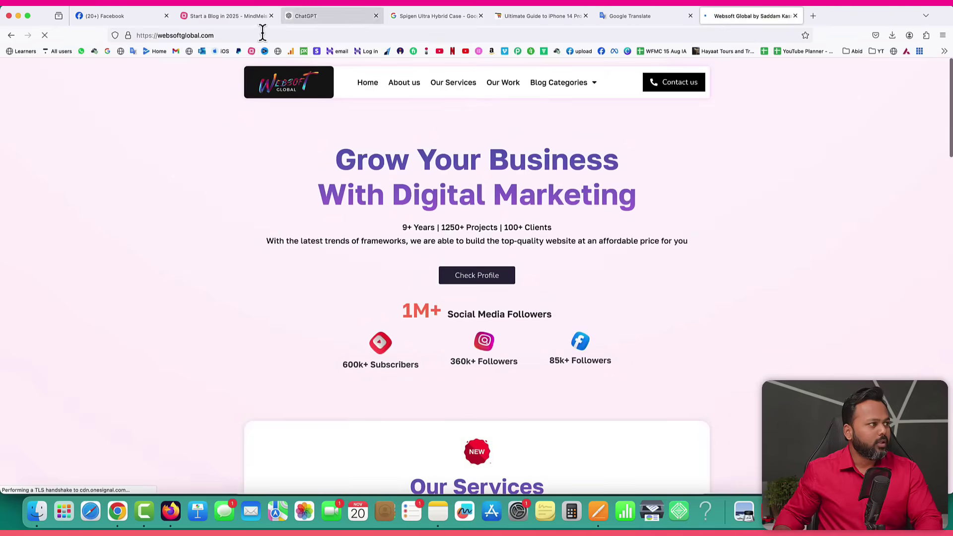
pyautogui.click(225, 36)
pyautogui.write('sadd')
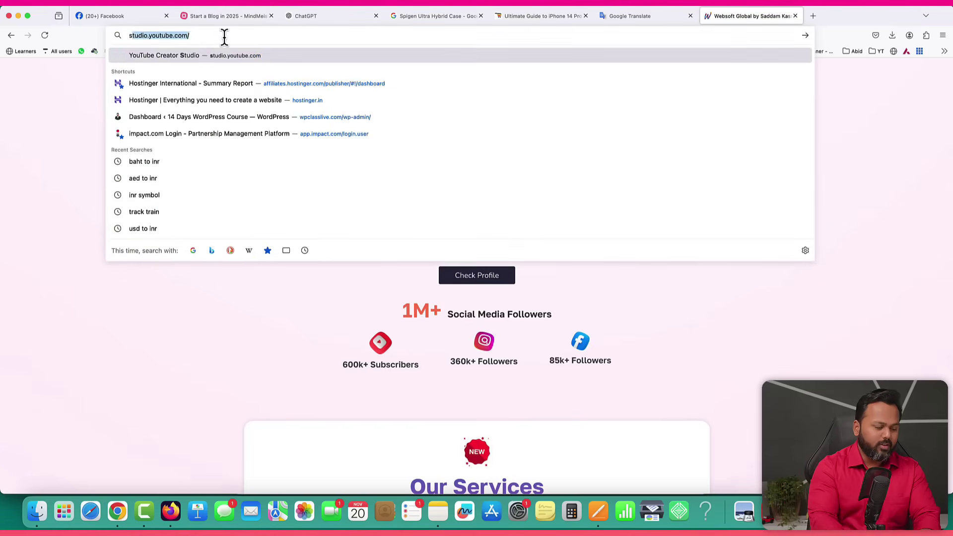
pyautogui.press('BackSpace')
pyautogui.press('Return')
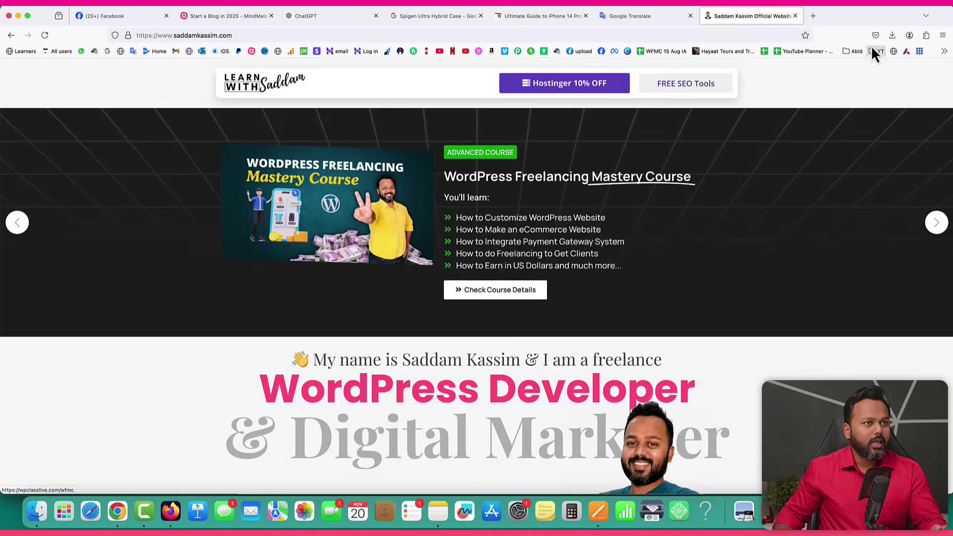
pyautogui.click(796, 17)
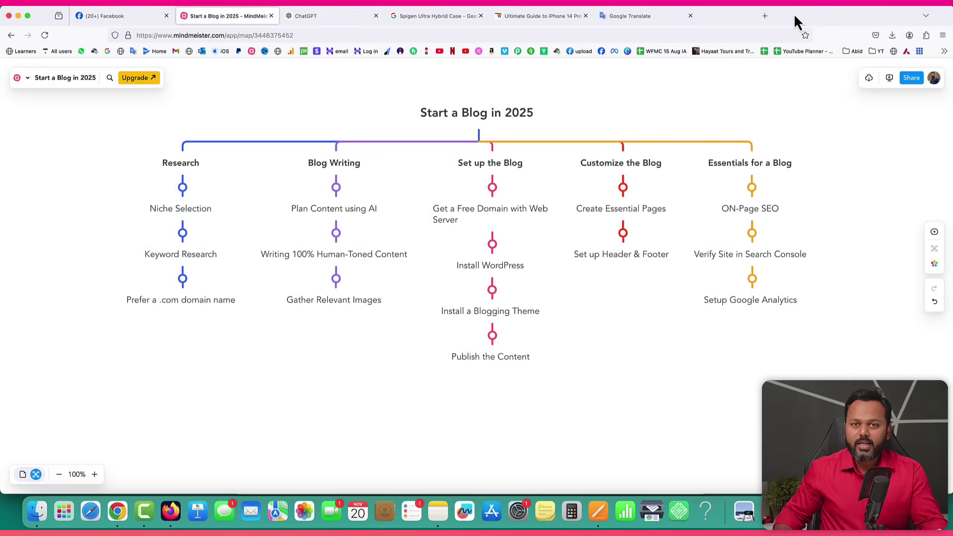
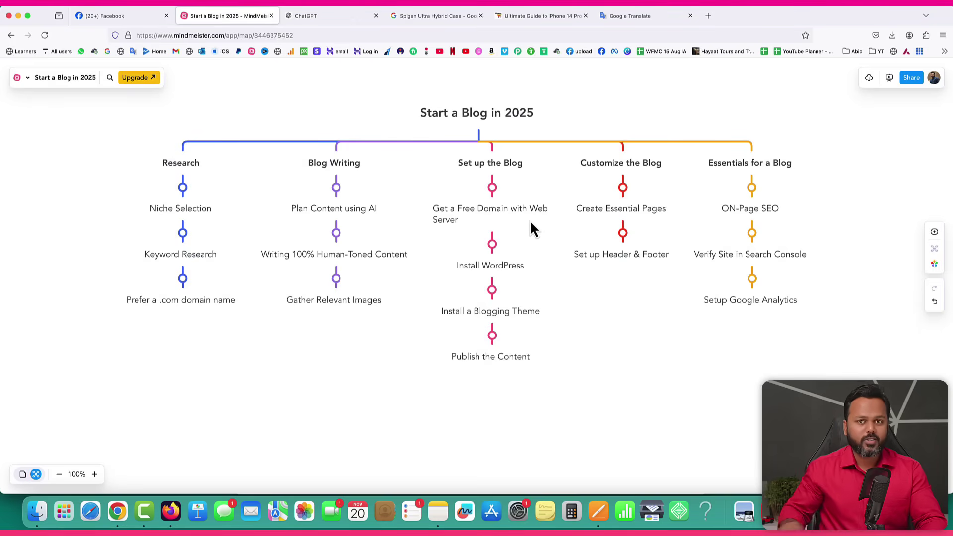
# Load the Hostinger affiliate link in the Translate tab, dropping the trailing slash.
pyautogui.click(664, 16)
pyautogui.click(657, 36)
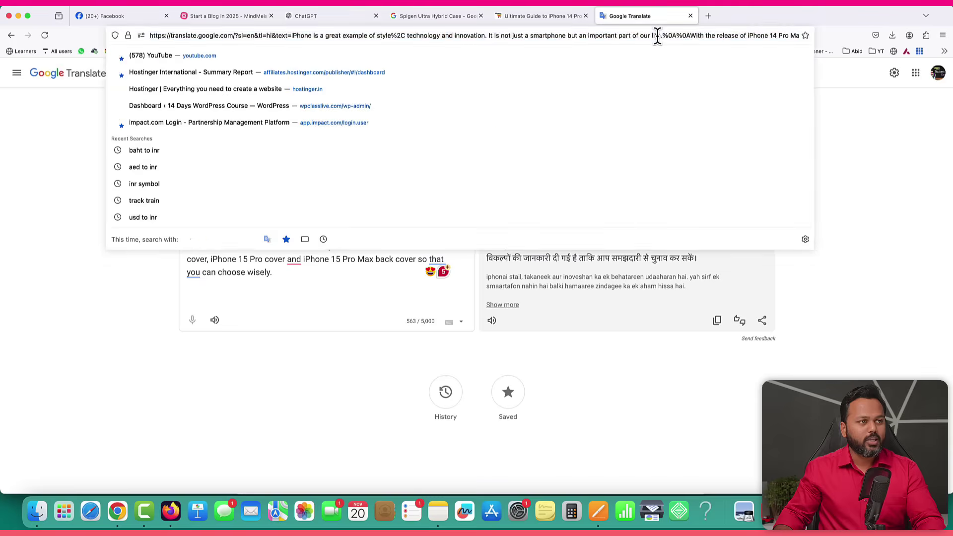
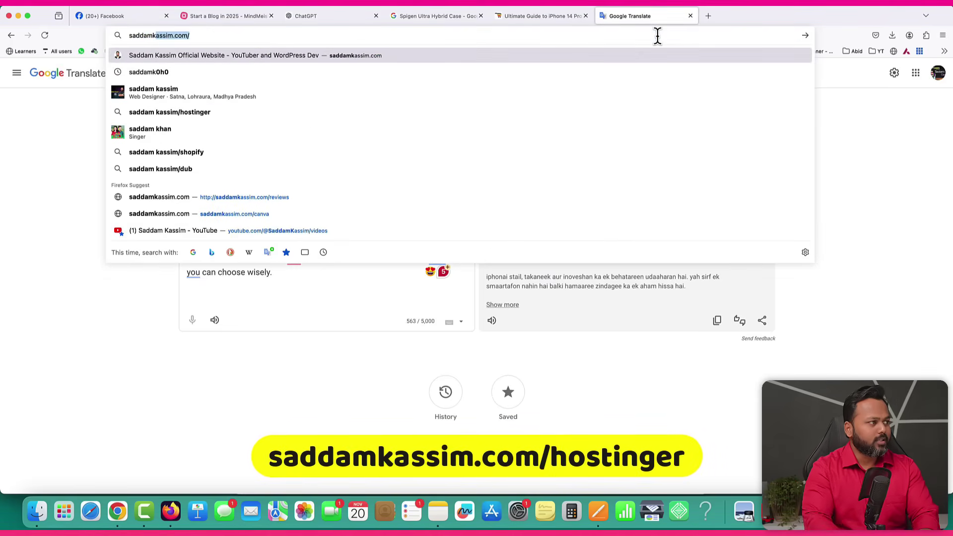
pyautogui.press('Right')
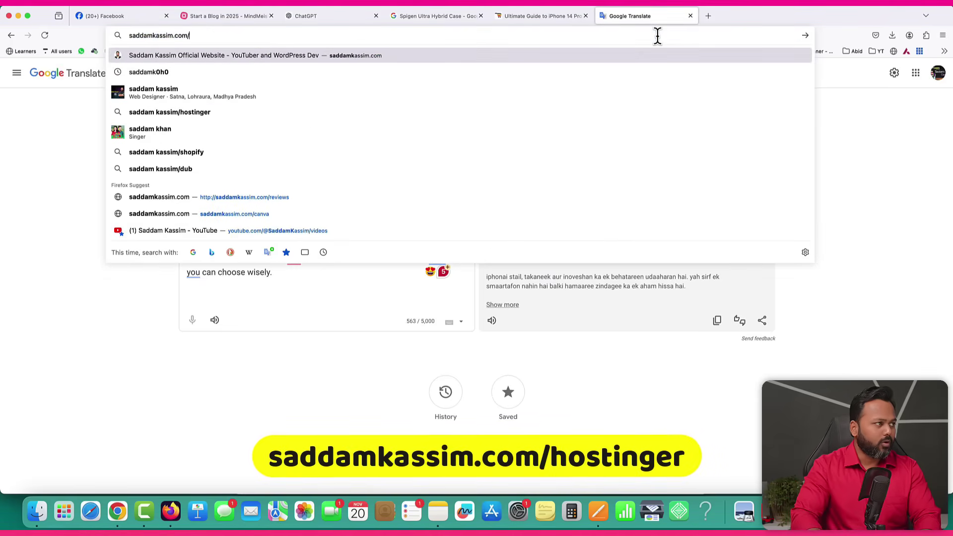
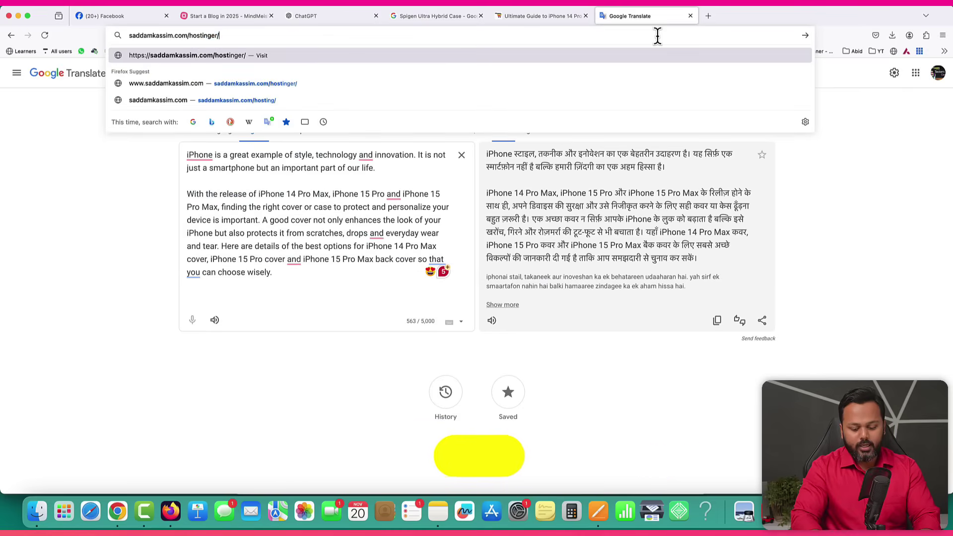
pyautogui.press('Right')
pyautogui.press('BackSpace')
pyautogui.press('Return')
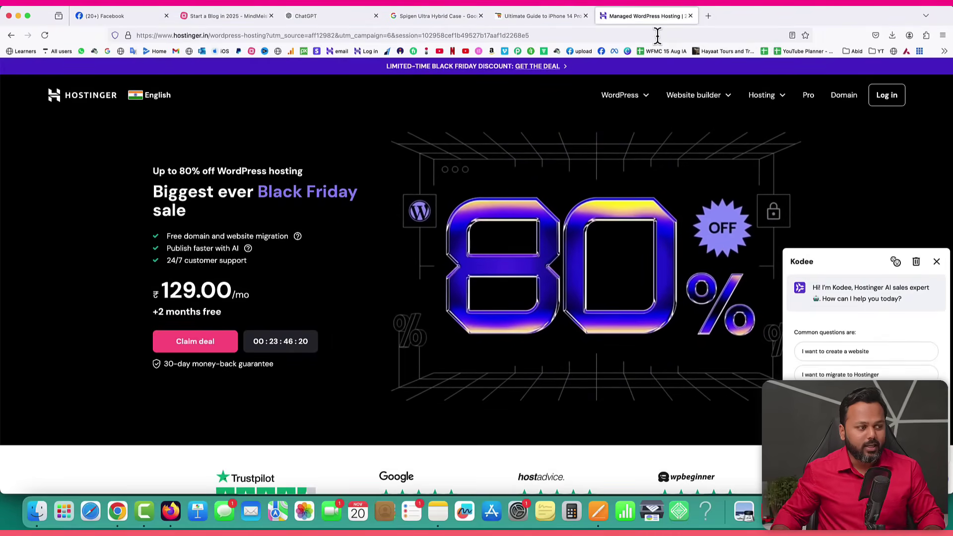
# Dismiss the Kodee sales chat on the Black Friday WordPress hosting page.
pyautogui.scroll(-1, 945, 253)
pyautogui.click(937, 262)
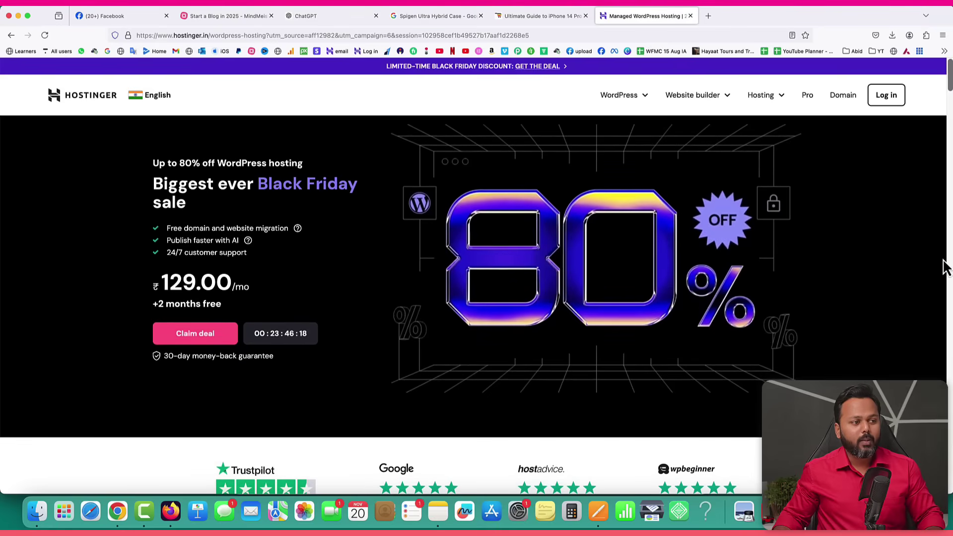
pyautogui.scroll(1, 690, 272)
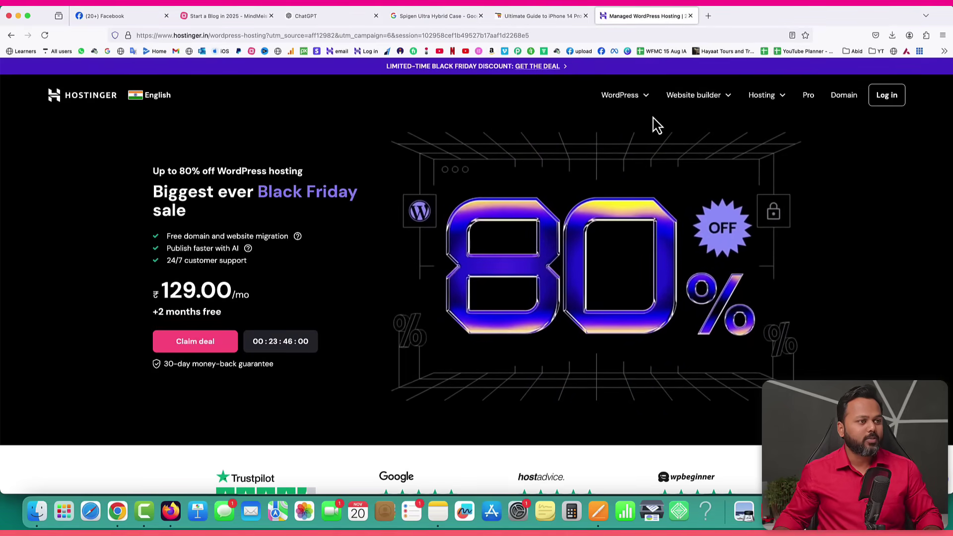
# Open the WordPress Hosting page from the WordPress navigation menu.
pyautogui.moveTo(651, 102)
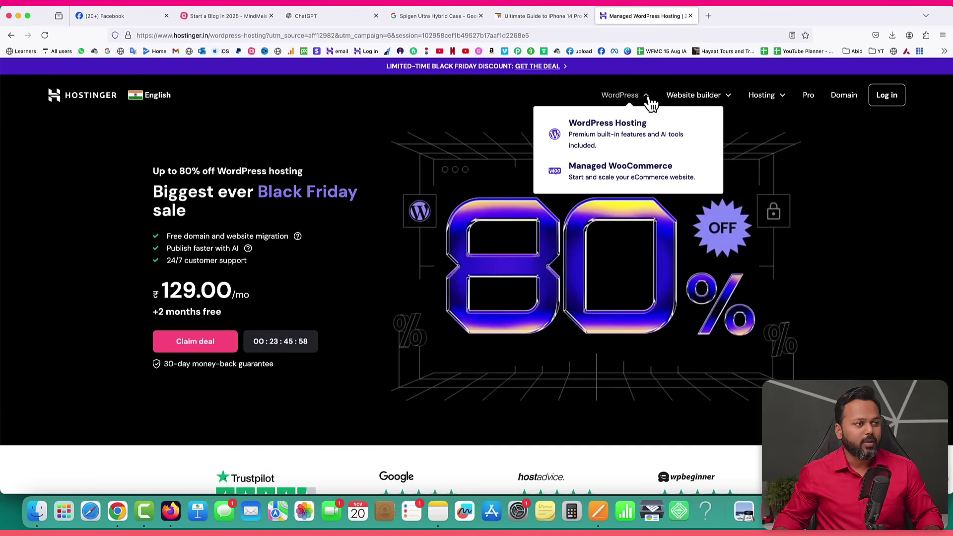
pyautogui.click(608, 130)
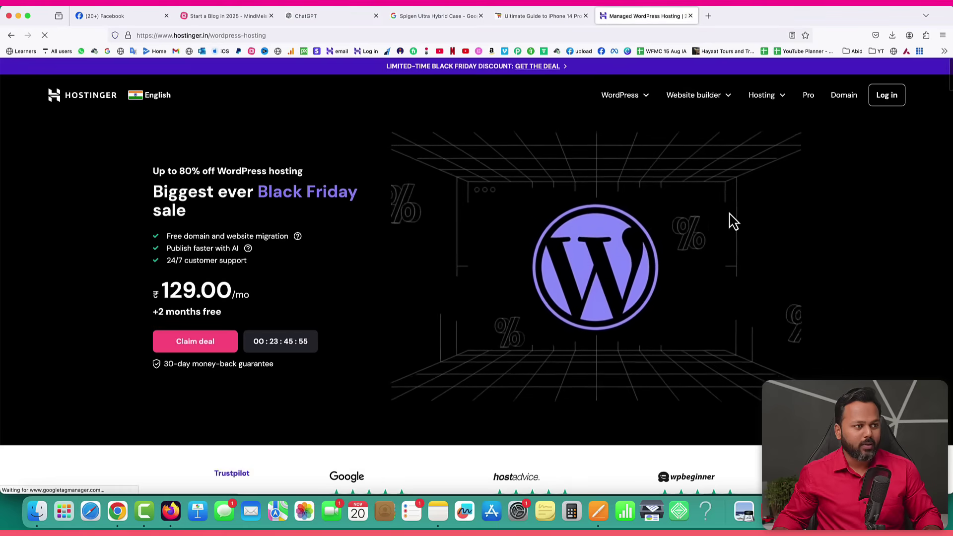
pyautogui.scroll(-3, 734, 221)
pyautogui.scroll(-1, 734, 220)
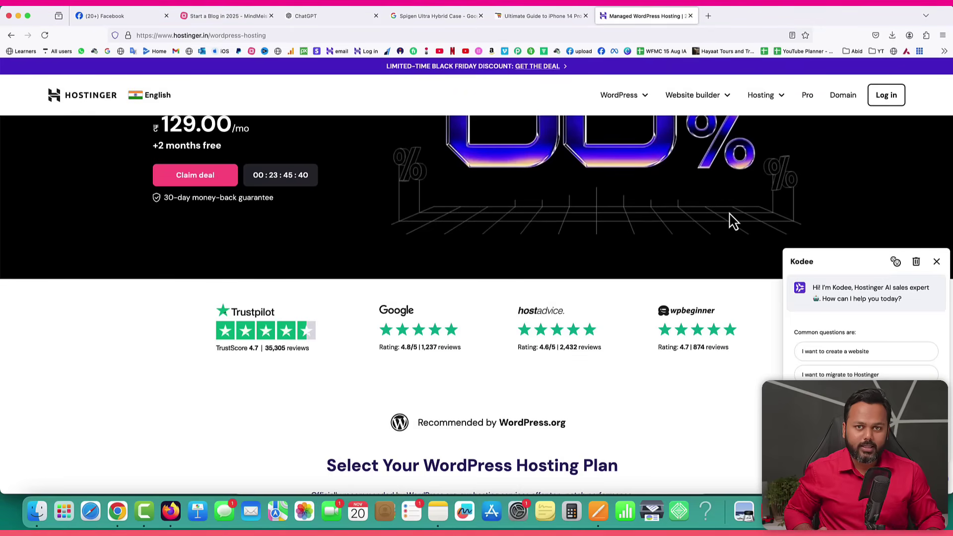
# Close the Kodee chat and scroll to the Single, Premium, Business and Cloud Startup plans.
pyautogui.click(936, 262)
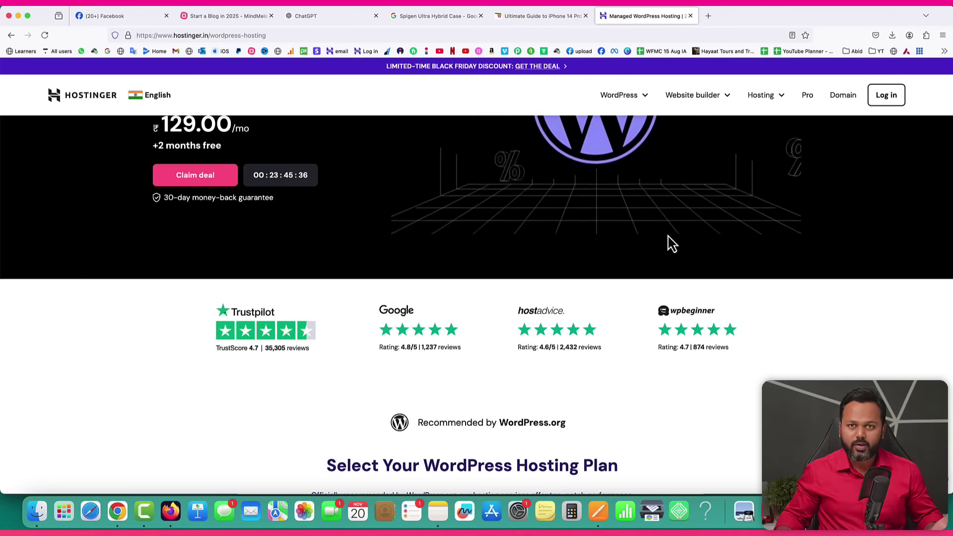
pyautogui.scroll(-4, 671, 243)
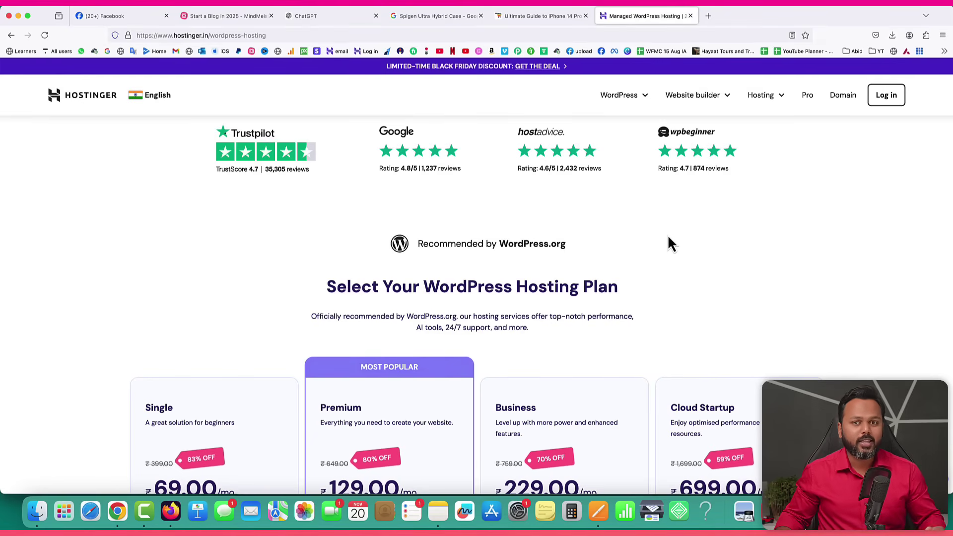
pyautogui.scroll(-4, 672, 243)
pyautogui.scroll(-1, 369, 246)
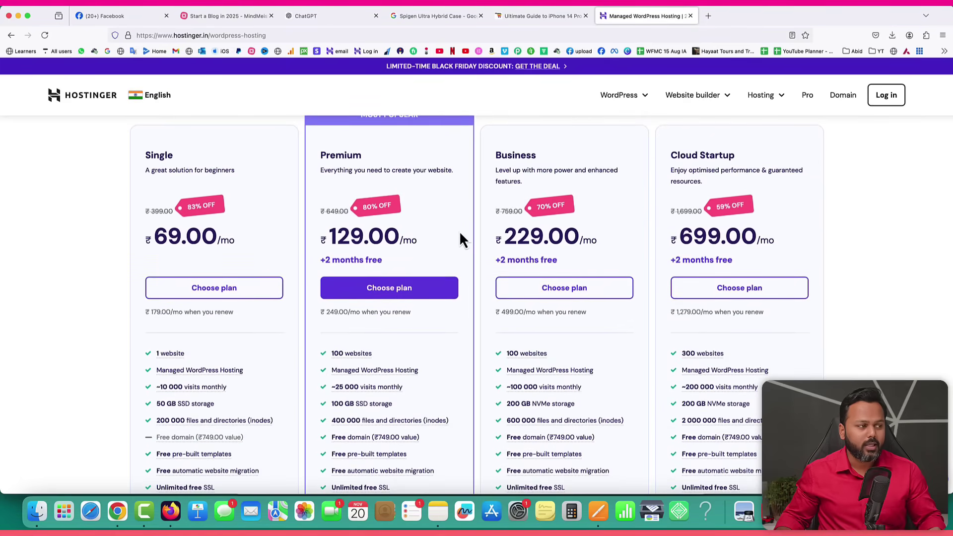
pyautogui.moveTo(328, 236); pyautogui.dragTo(366, 237)
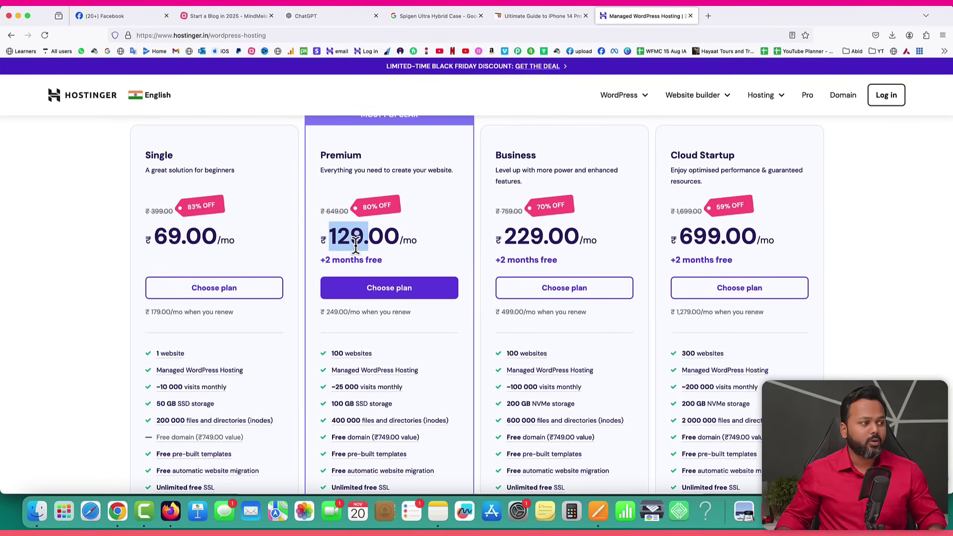
pyautogui.scroll(1, 402, 230)
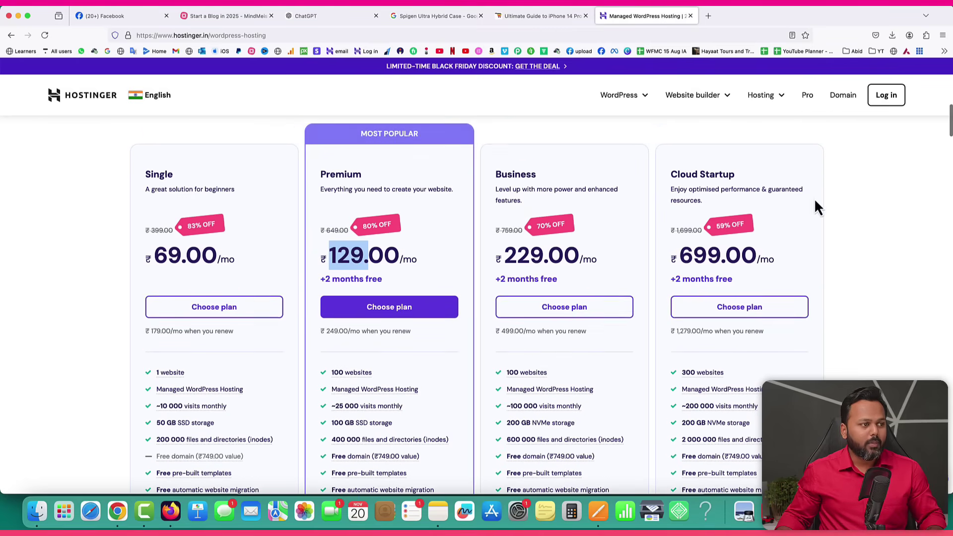
pyautogui.click(448, 251)
pyautogui.moveTo(322, 173); pyautogui.dragTo(365, 176)
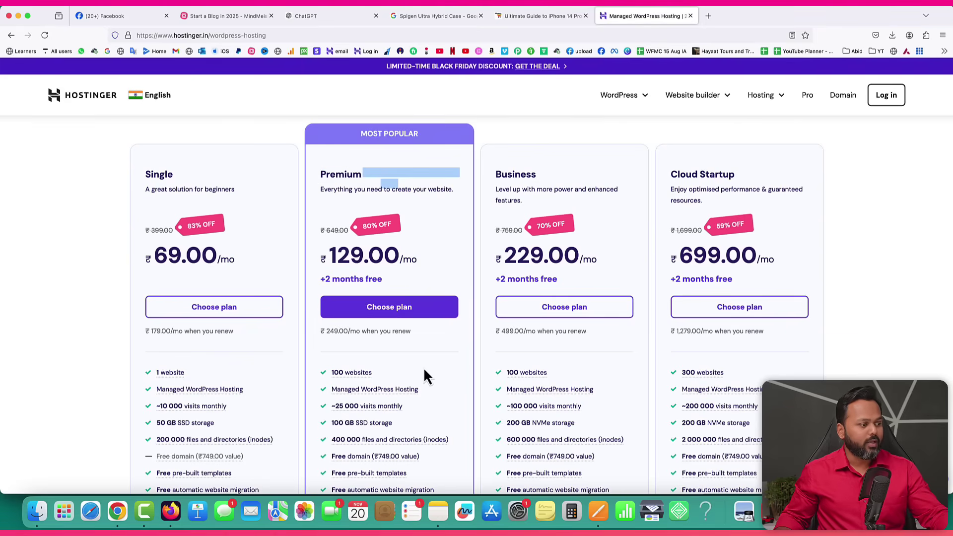
pyautogui.scroll(-1, 425, 368)
pyautogui.moveTo(382, 346)
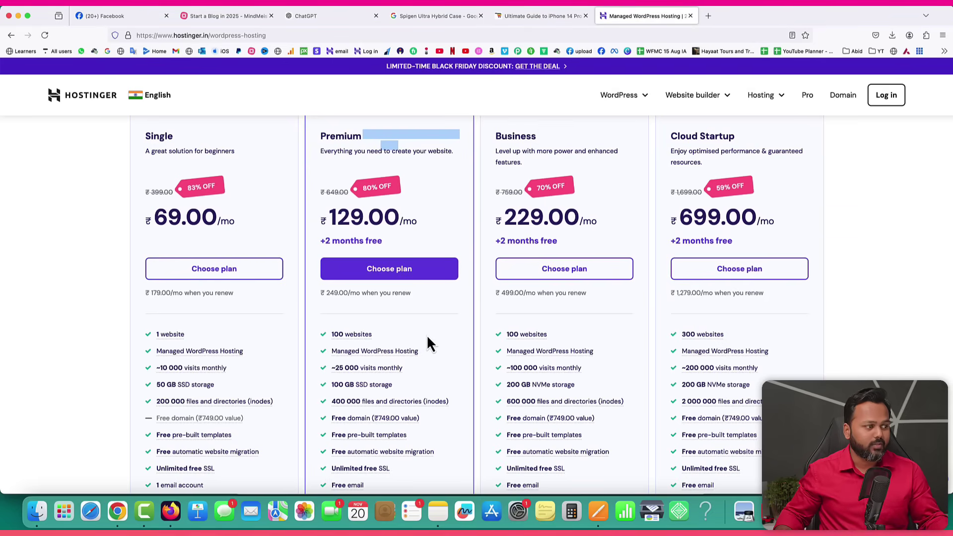
pyautogui.scroll(-1, 445, 355)
pyautogui.scroll(-1, 445, 357)
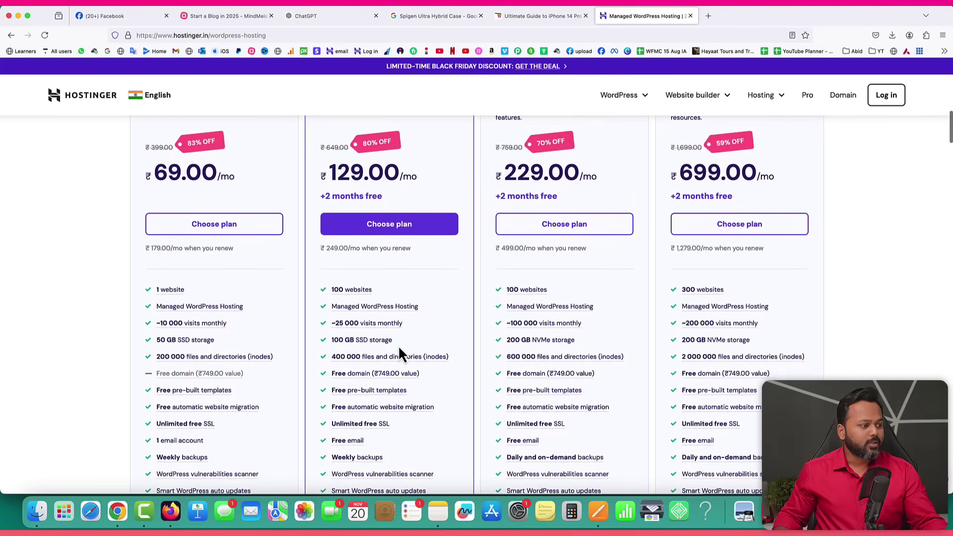
pyautogui.scroll(-1, 430, 342)
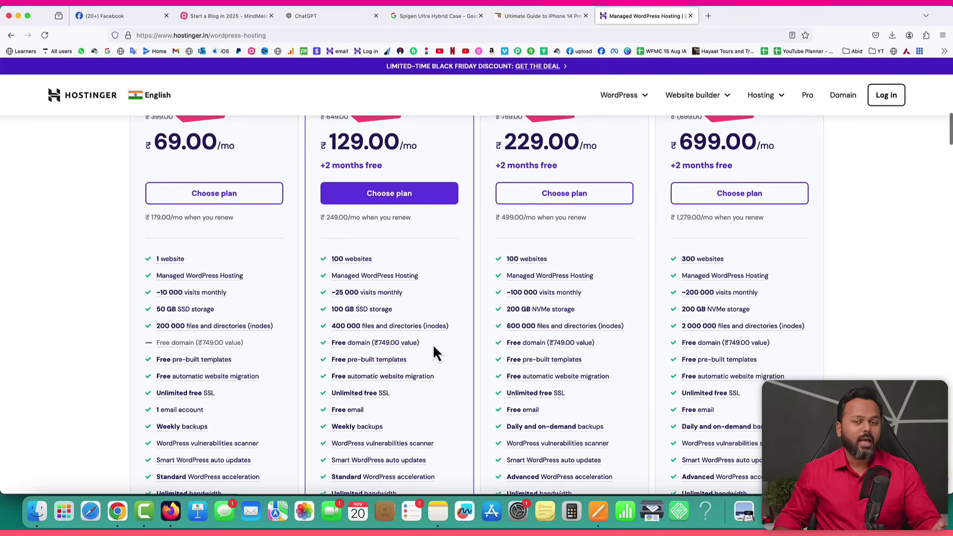
pyautogui.scroll(-2, 433, 353)
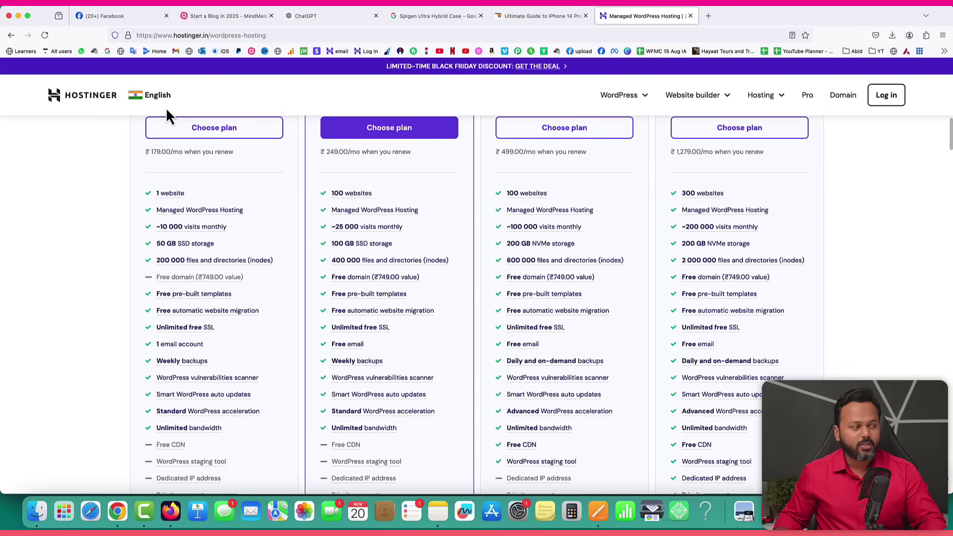
pyautogui.click(128, 36)
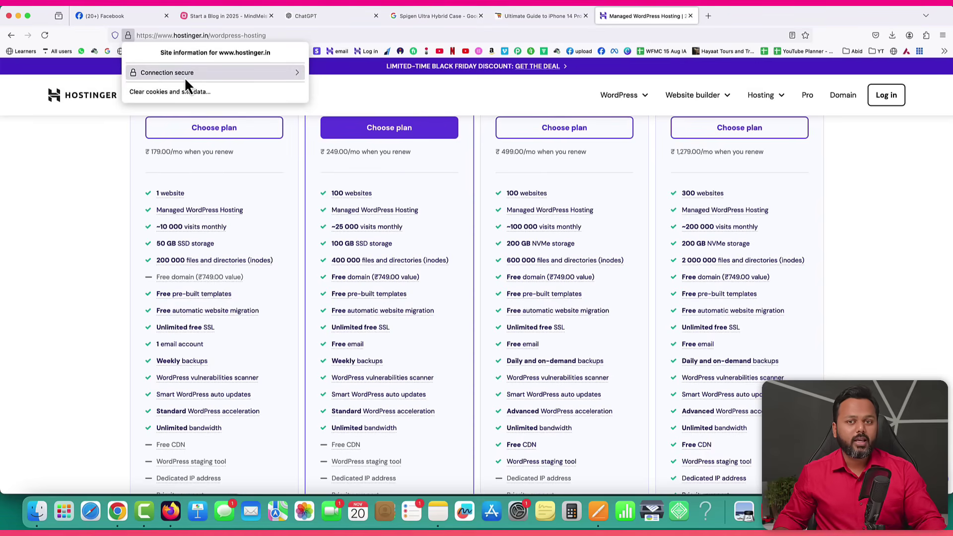
pyautogui.click(82, 201)
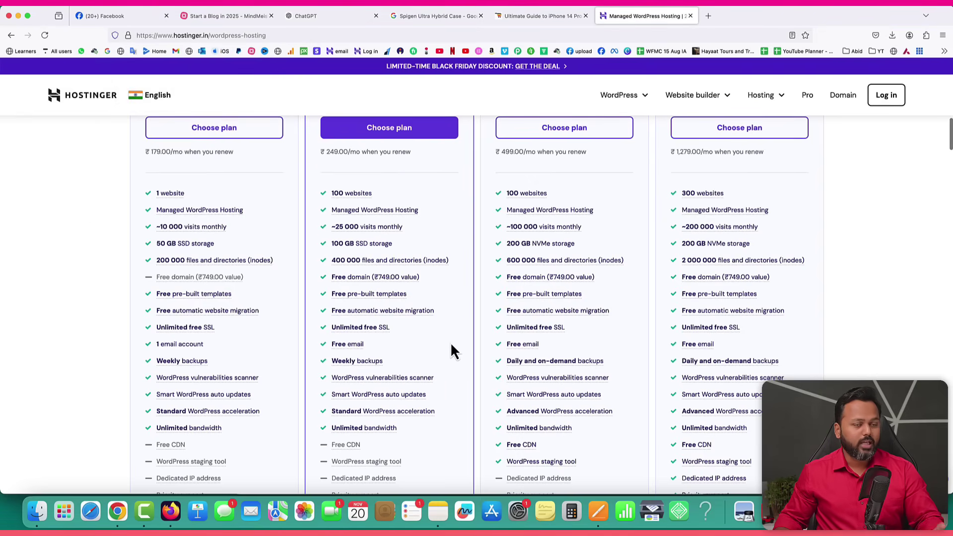
pyautogui.scroll(-1, 450, 341)
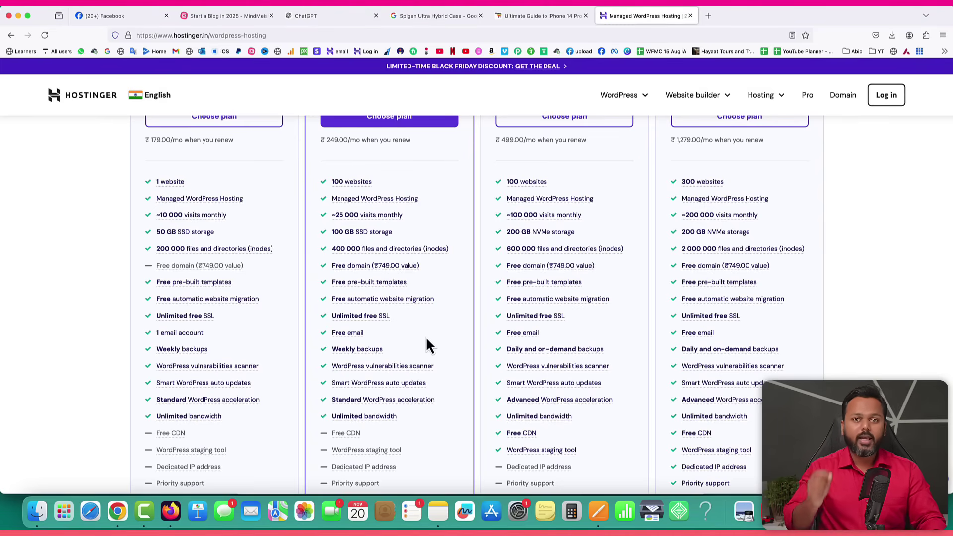
pyautogui.moveTo(350, 198)
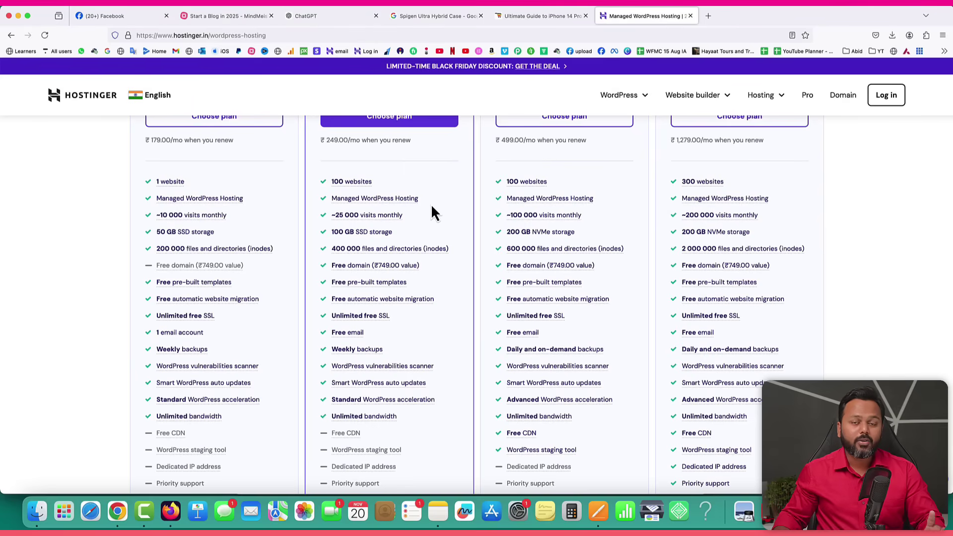
pyautogui.scroll(-3, 432, 213)
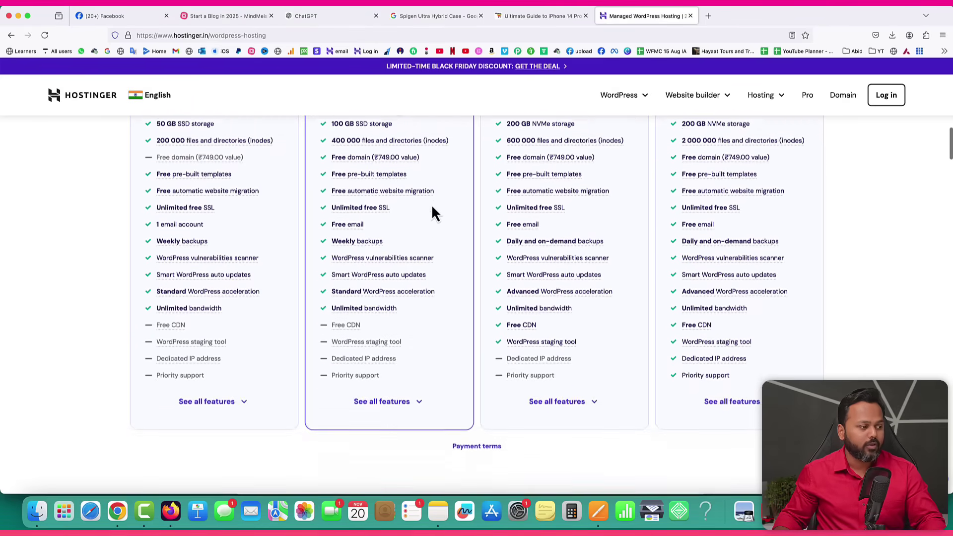
pyautogui.scroll(7, 448, 298)
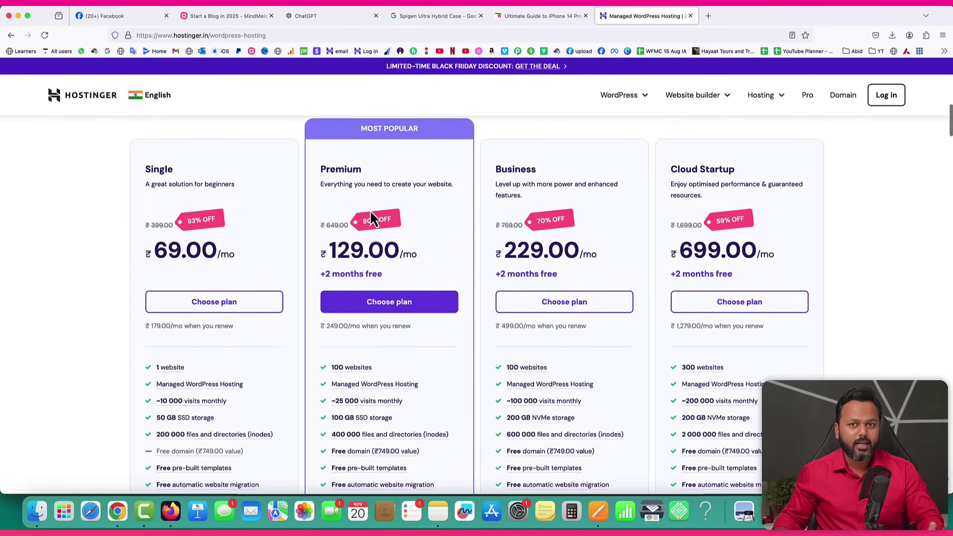
pyautogui.click(394, 310)
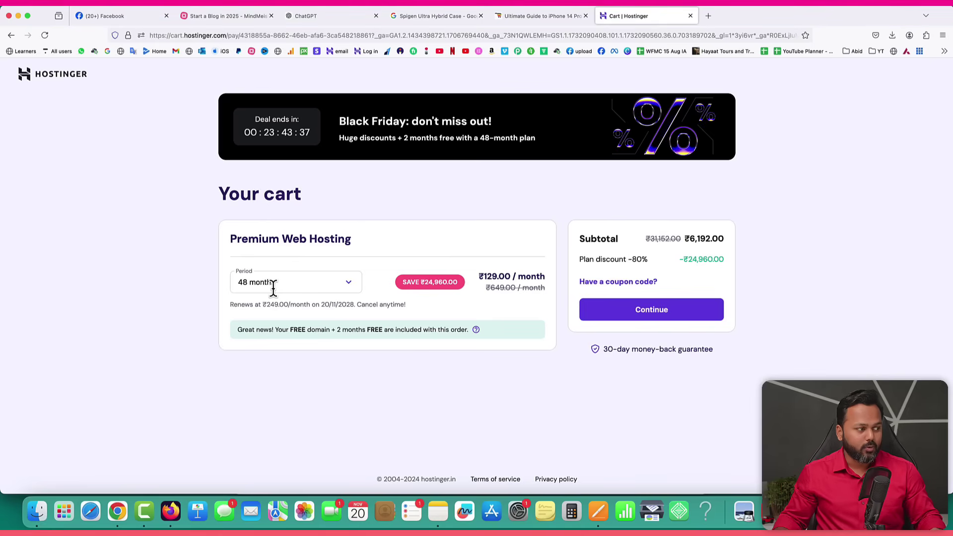
pyautogui.moveTo(689, 240); pyautogui.dragTo(711, 238)
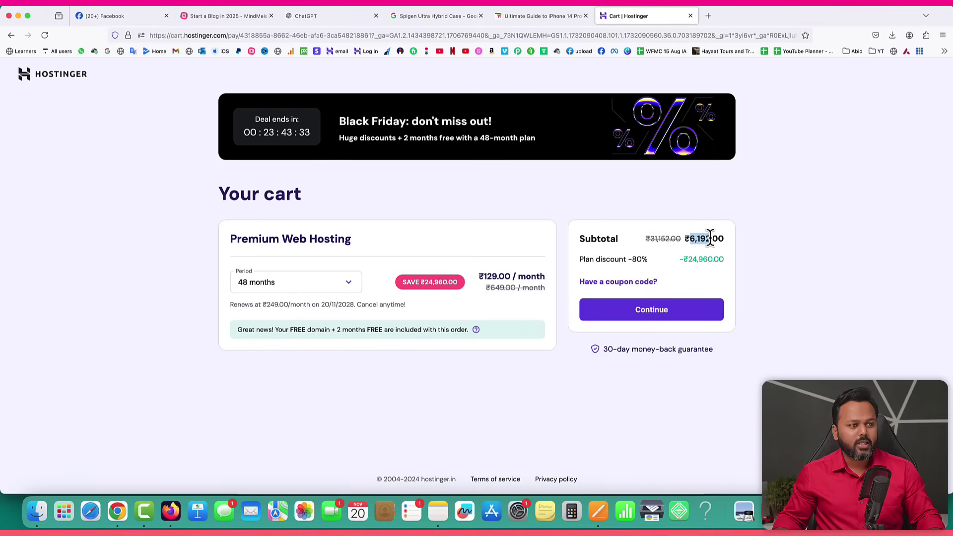
pyautogui.click(792, 254)
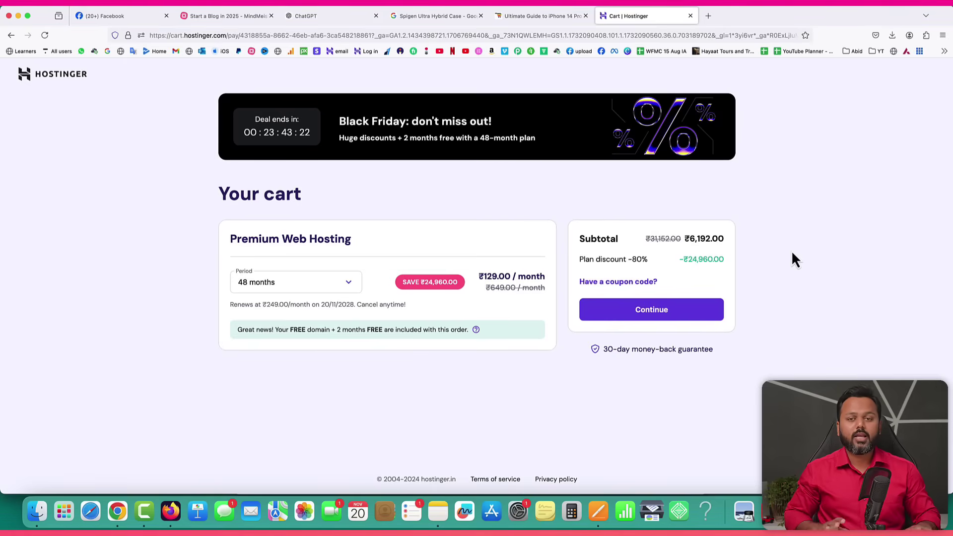
pyautogui.click(351, 287)
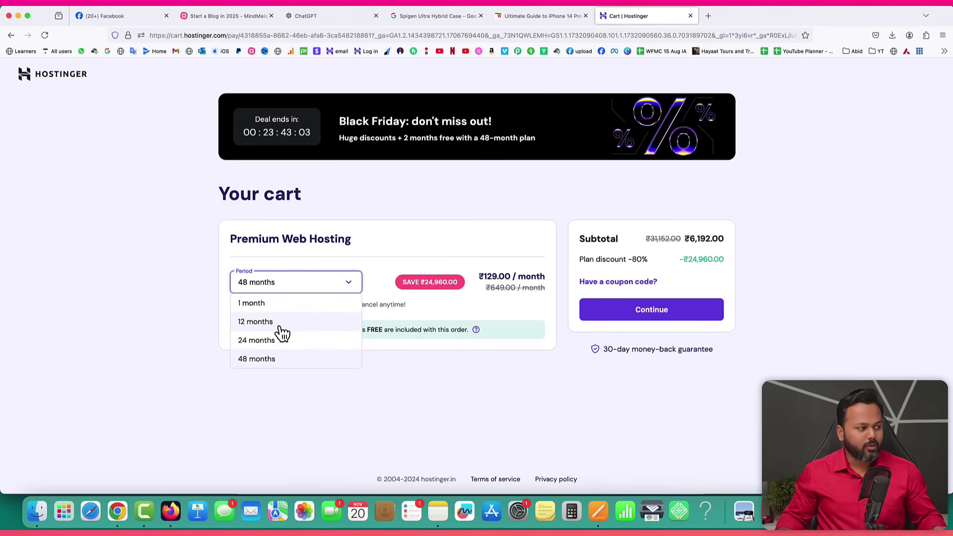
pyautogui.click(505, 306)
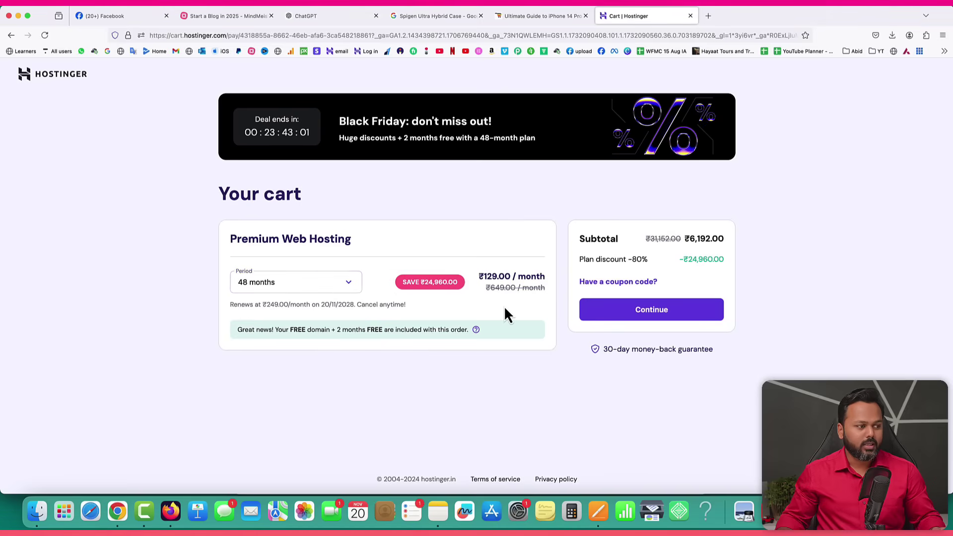
pyautogui.moveTo(689, 239); pyautogui.dragTo(708, 237)
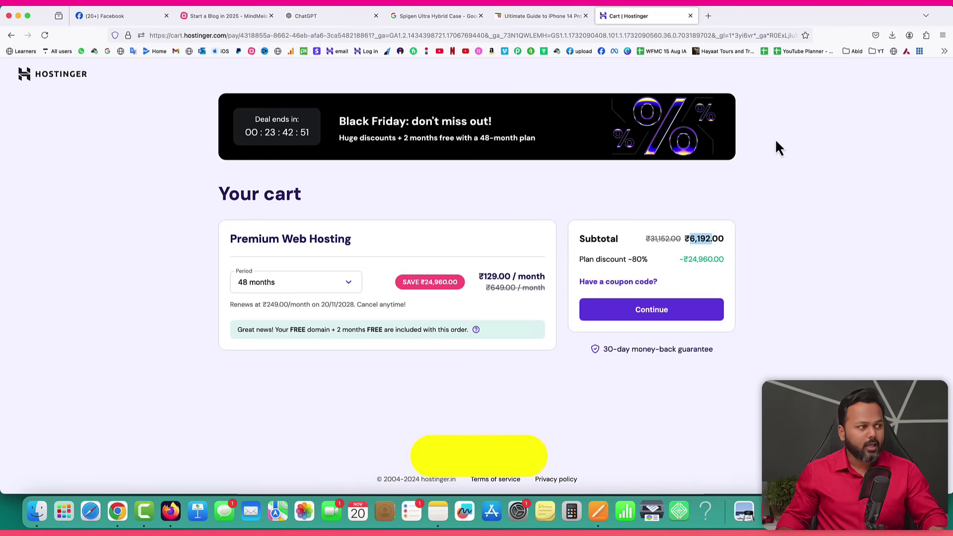
# Apply coupon code SK10, dropping the Premium hosting subtotal to ₹5,572.80.
pyautogui.click(603, 281)
pyautogui.click(609, 309)
pyautogui.write('SK10')
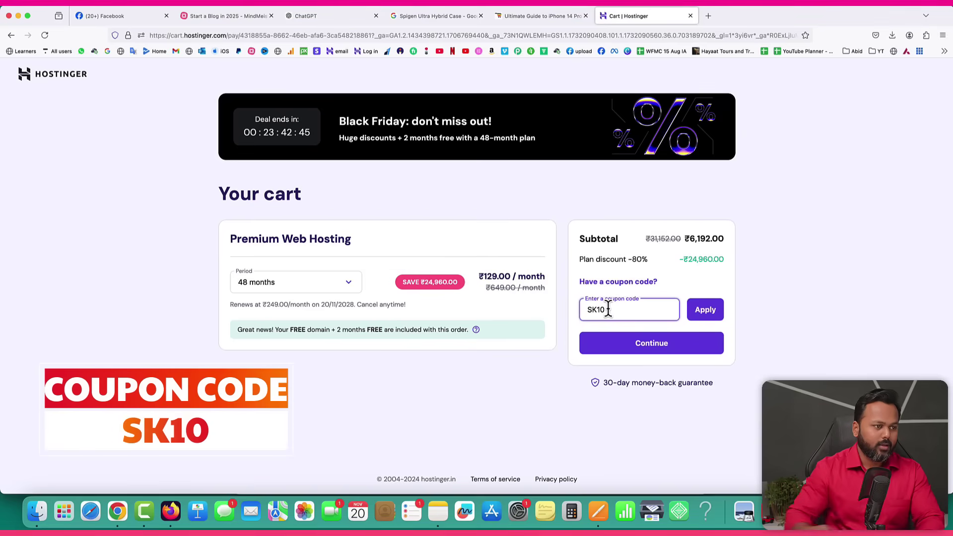
pyautogui.click(704, 313)
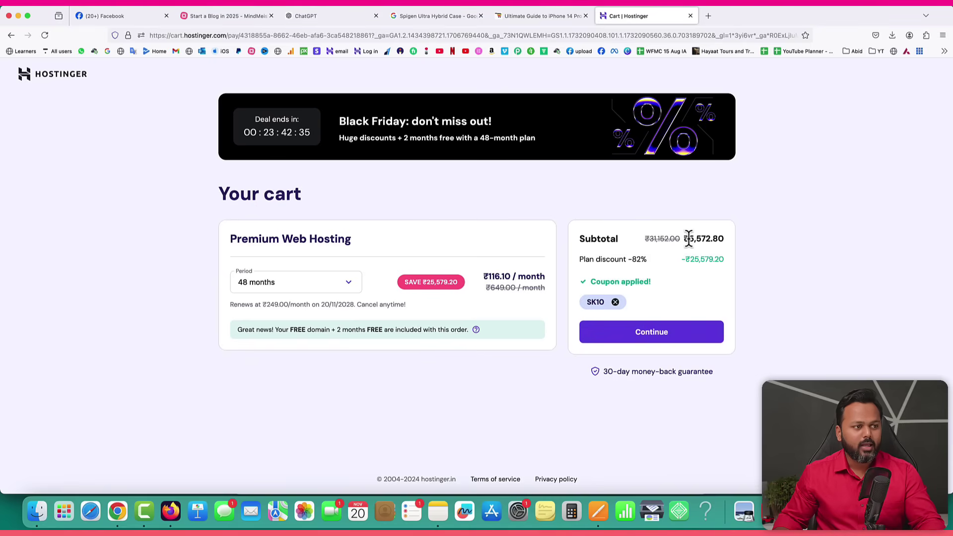
pyautogui.moveTo(699, 239); pyautogui.dragTo(715, 239)
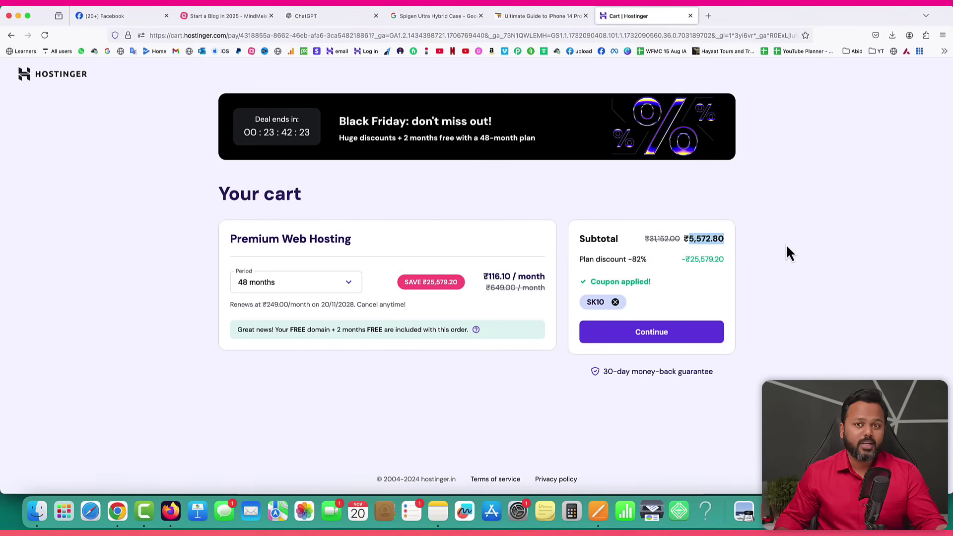
pyautogui.click(764, 260)
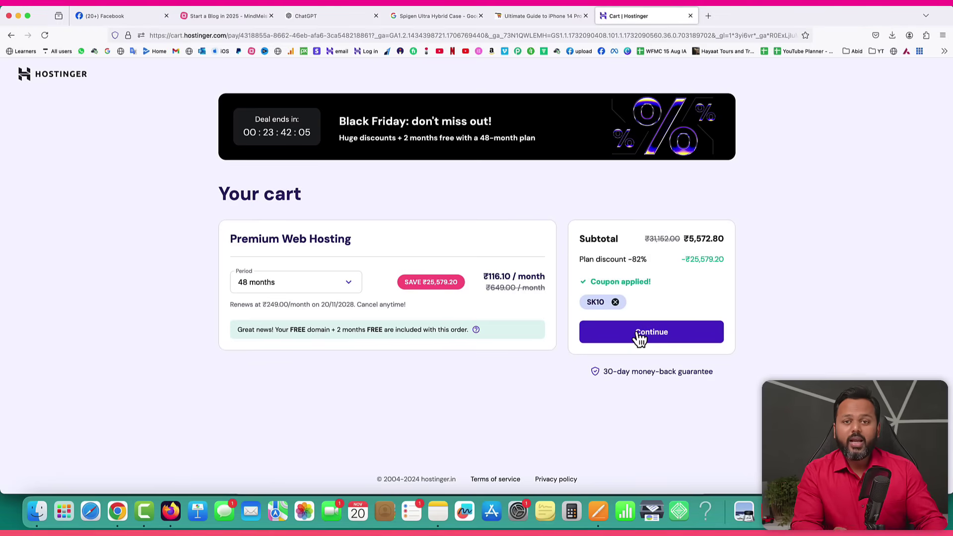
# Open the Elementor website in a new tab.
pyautogui.click(709, 16)
pyautogui.write('elementor')
pyautogui.press('Return')
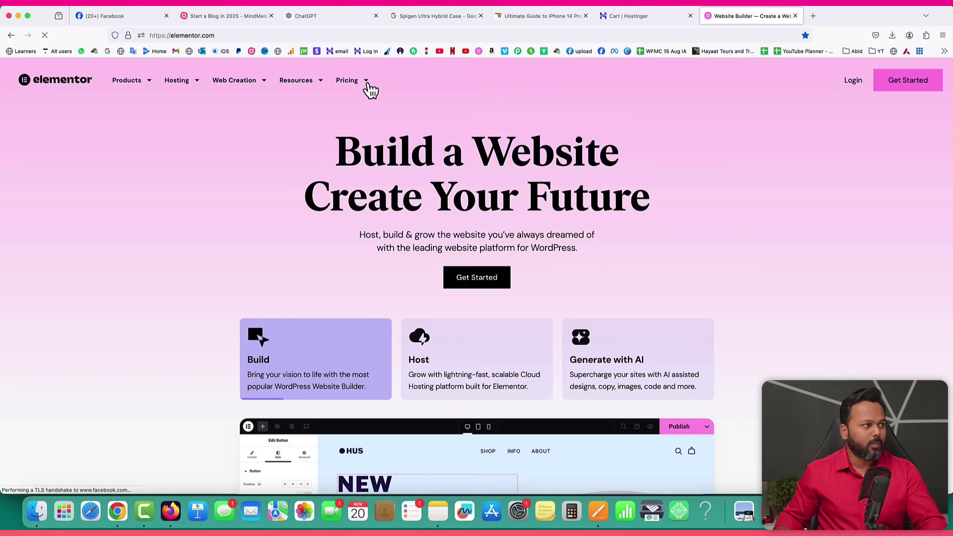
# Go to Page Builder Pro Plugin pricing and review the Essential plan's $4.92/mo price.
pyautogui.moveTo(365, 89)
pyautogui.click(377, 226)
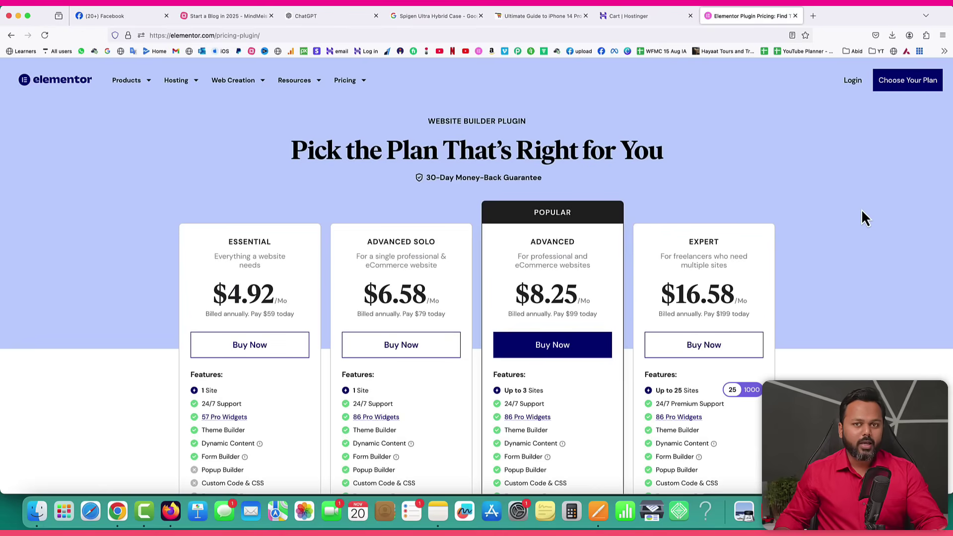
pyautogui.scroll(-2, 862, 210)
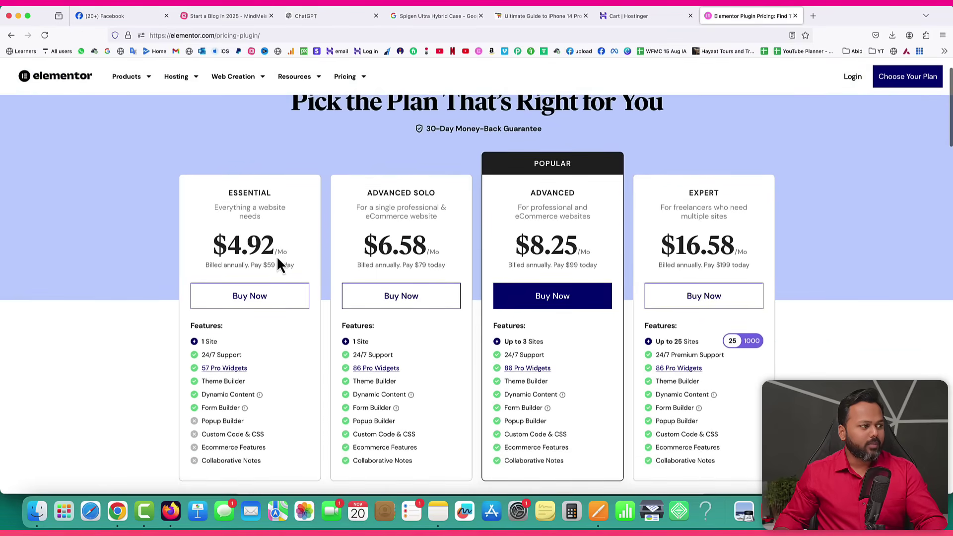
pyautogui.doubleClick(233, 246)
pyautogui.moveTo(235, 246); pyautogui.dragTo(272, 246)
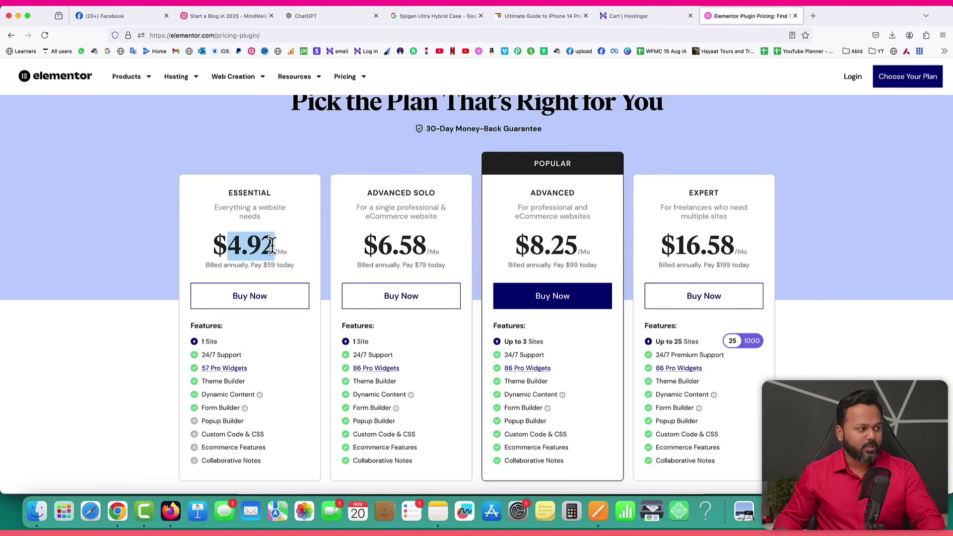
pyautogui.click(267, 266)
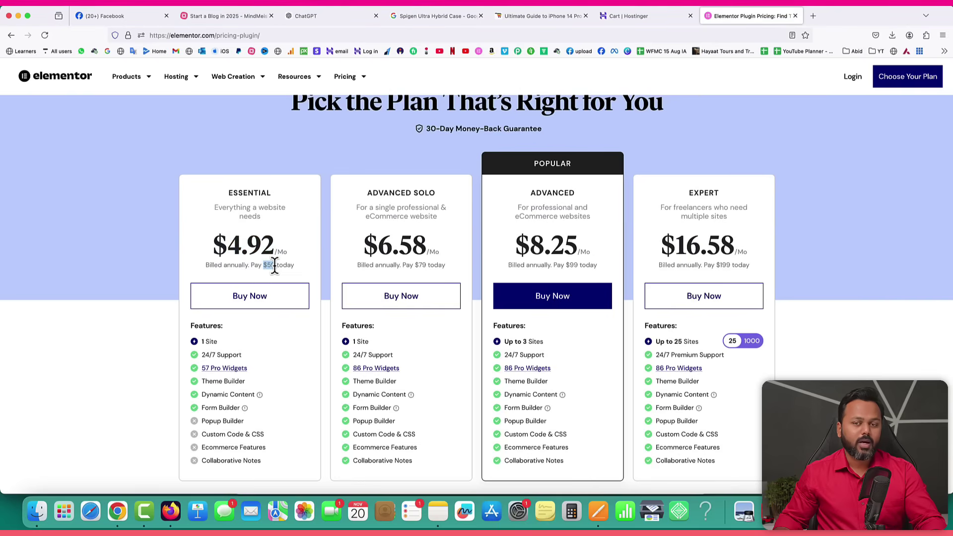
pyautogui.moveTo(275, 265); pyautogui.dragTo(276, 268)
pyautogui.scroll(-2, 276, 273)
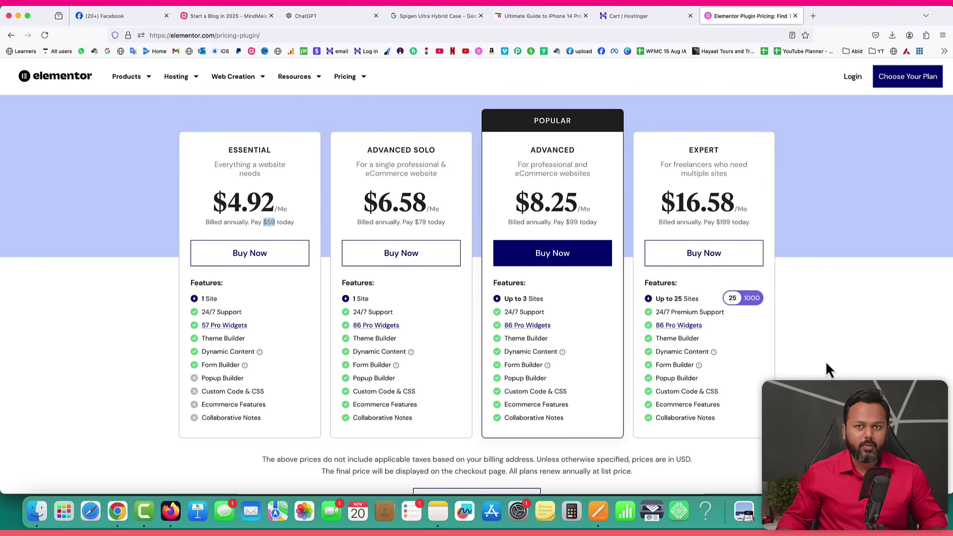
# Back in the Cart tab, note the free domain offer, then load the Hostinger dashboard.
pyautogui.click(651, 22)
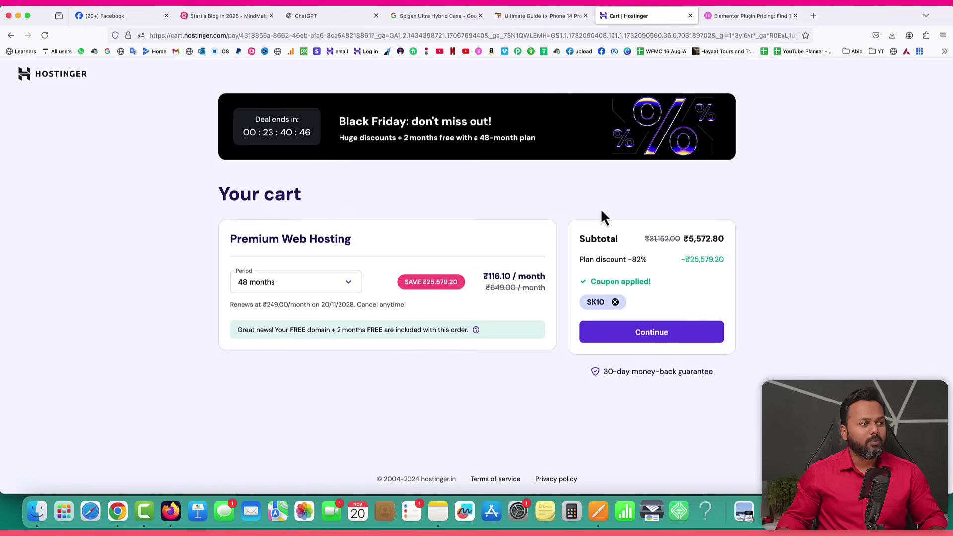
pyautogui.moveTo(290, 331); pyautogui.dragTo(330, 332)
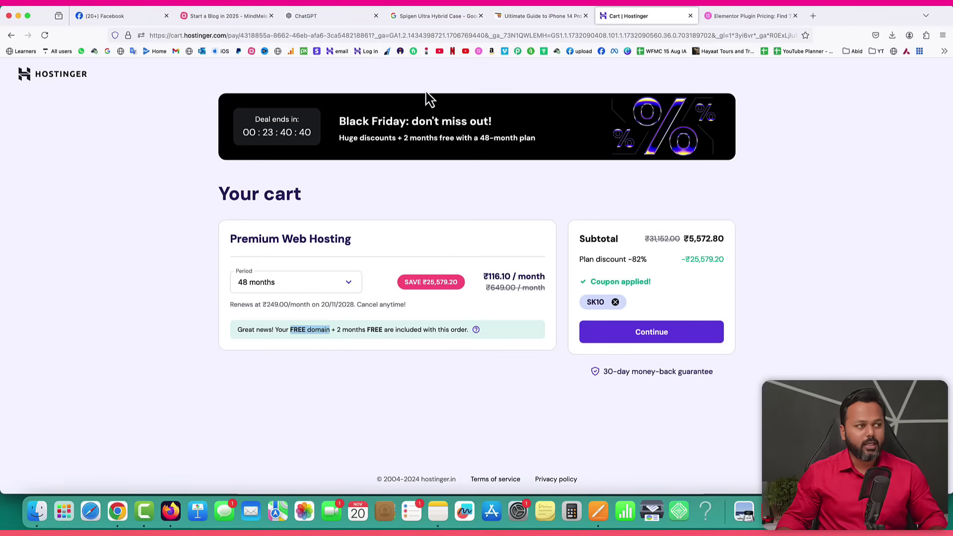
pyautogui.click(381, 36)
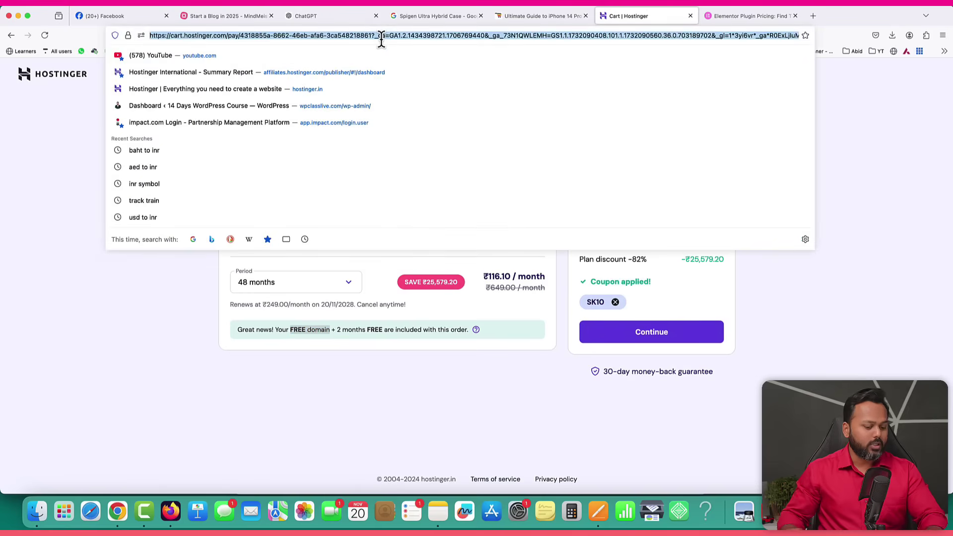
pyautogui.write('host')
pyautogui.press('Return')
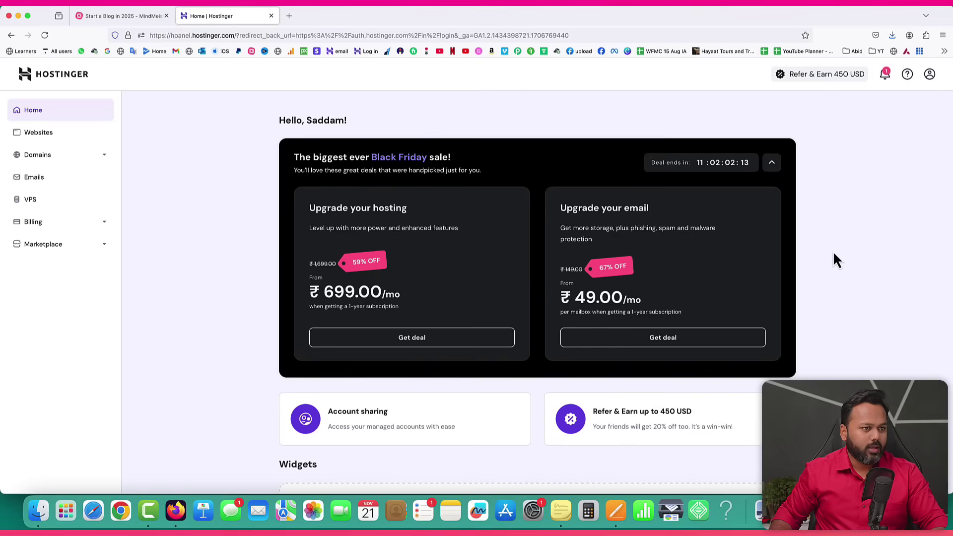
# Scroll past the Business Web Hosting plan, then open Domains > Get a New Domain.
pyautogui.scroll(-5, 836, 258)
pyautogui.scroll(-1, 835, 258)
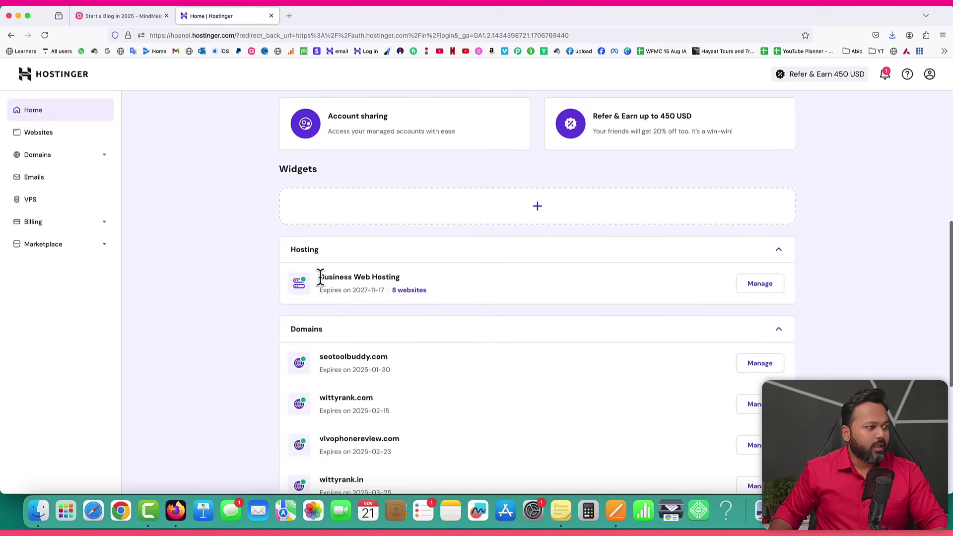
pyautogui.moveTo(320, 278); pyautogui.dragTo(390, 279)
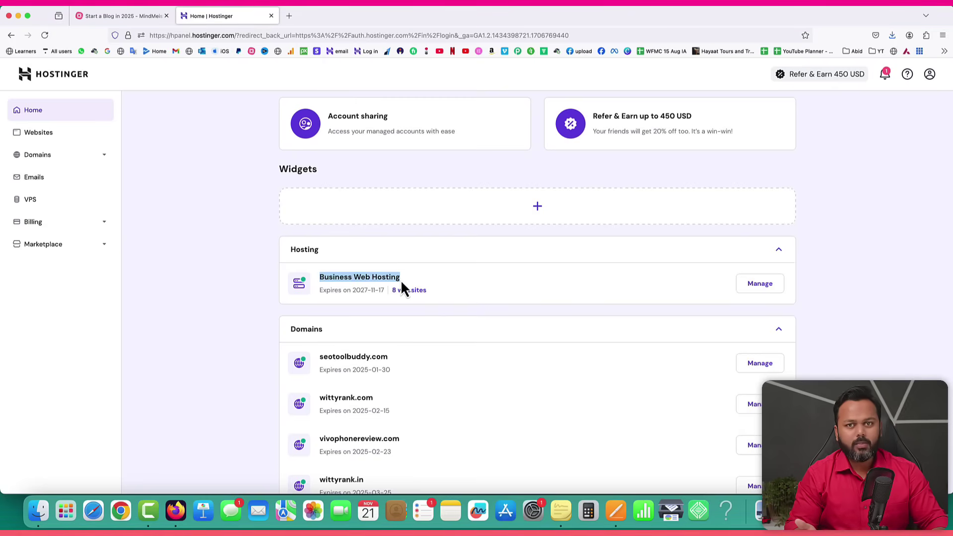
pyautogui.scroll(6, 277, 187)
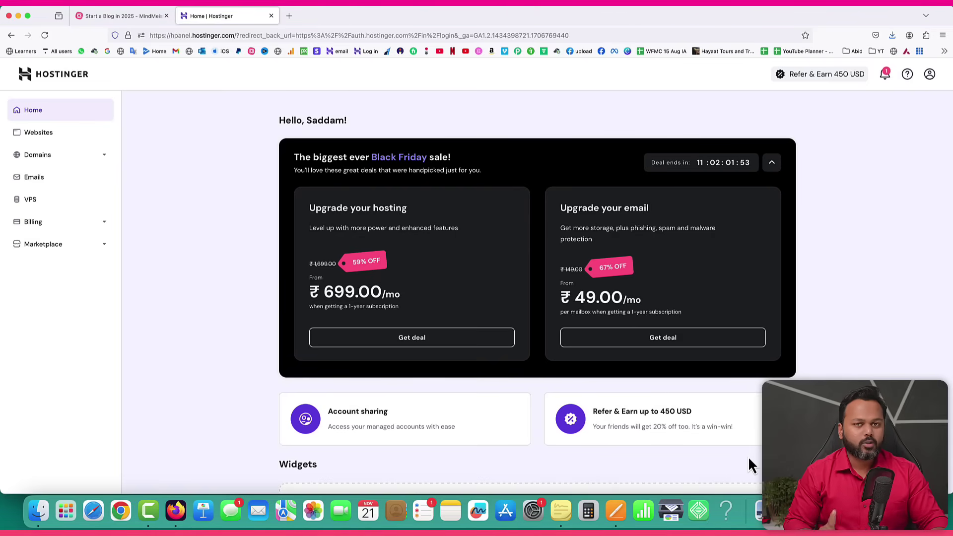
pyautogui.click(96, 160)
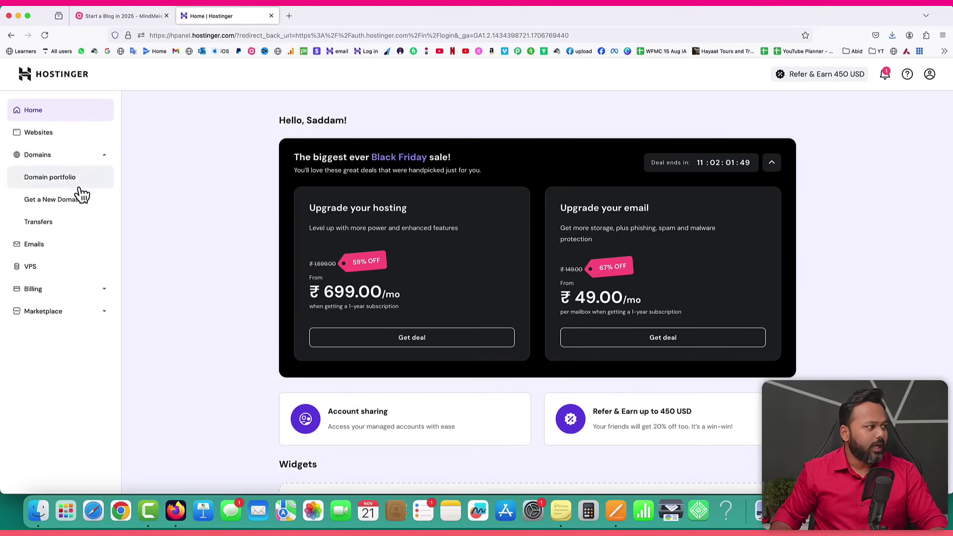
pyautogui.click(50, 203)
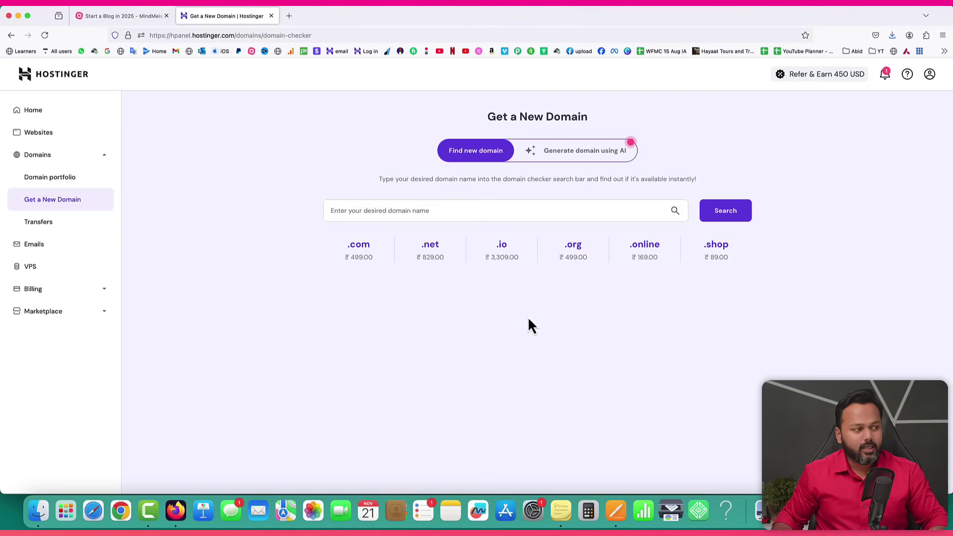
# Search for iphonecases.com and confirm it is already registered.
pyautogui.click(420, 209)
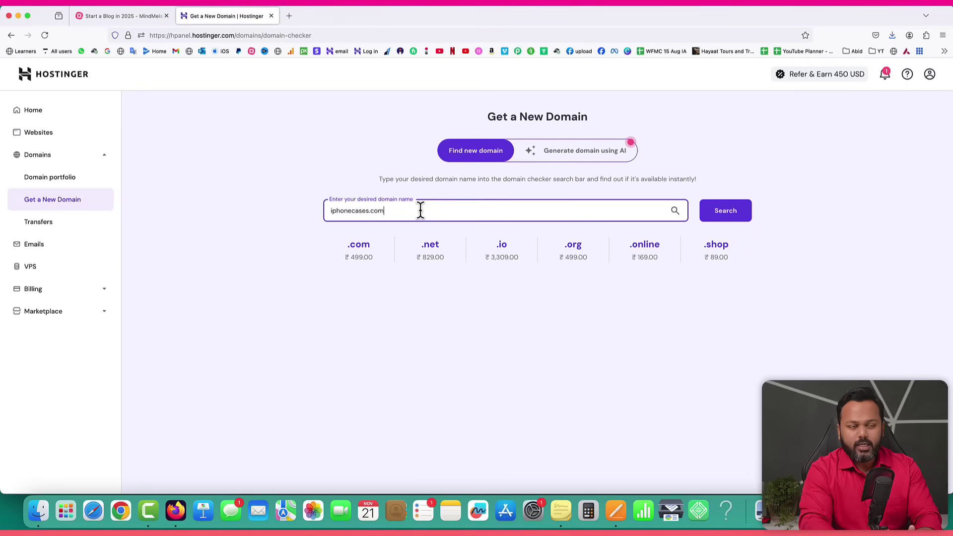
pyautogui.click(732, 214)
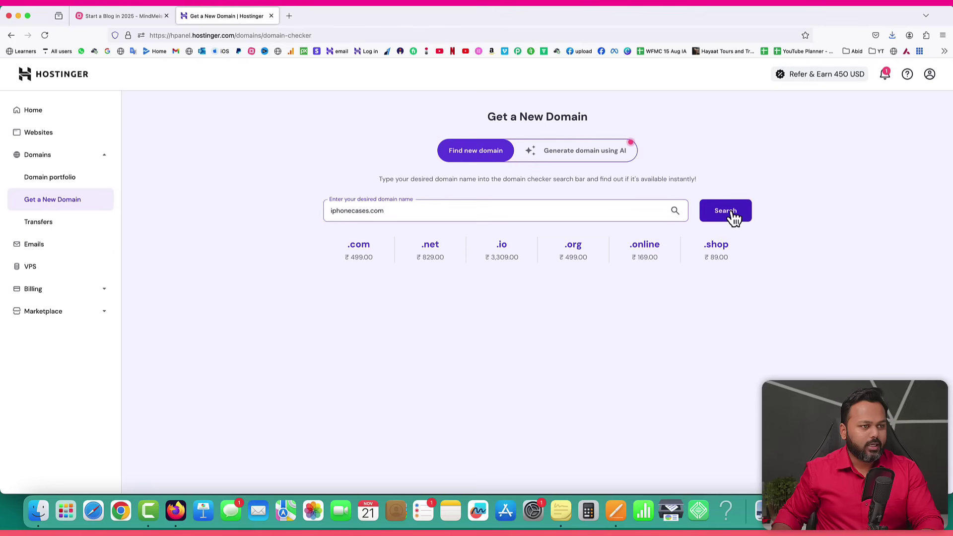
pyautogui.moveTo(353, 191); pyautogui.dragTo(461, 189)
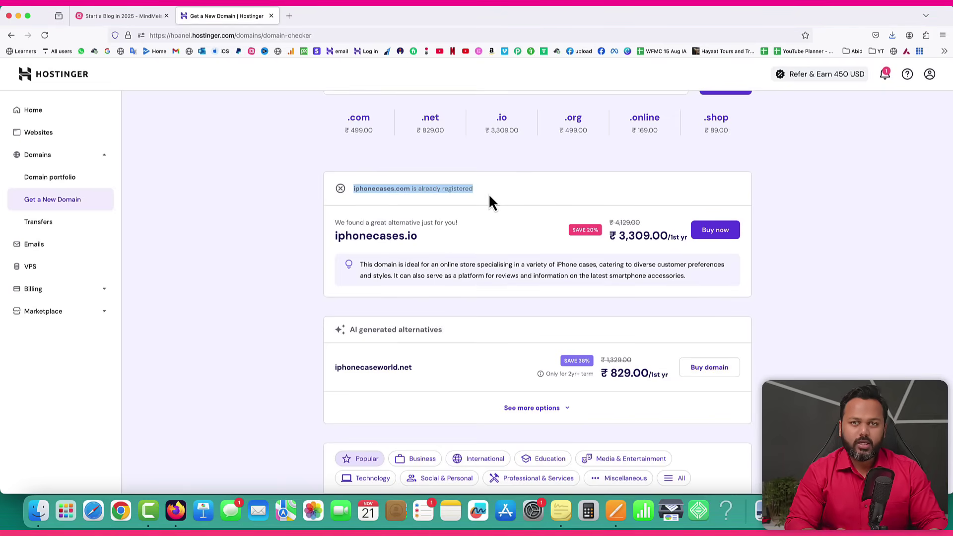
pyautogui.scroll(3, 489, 204)
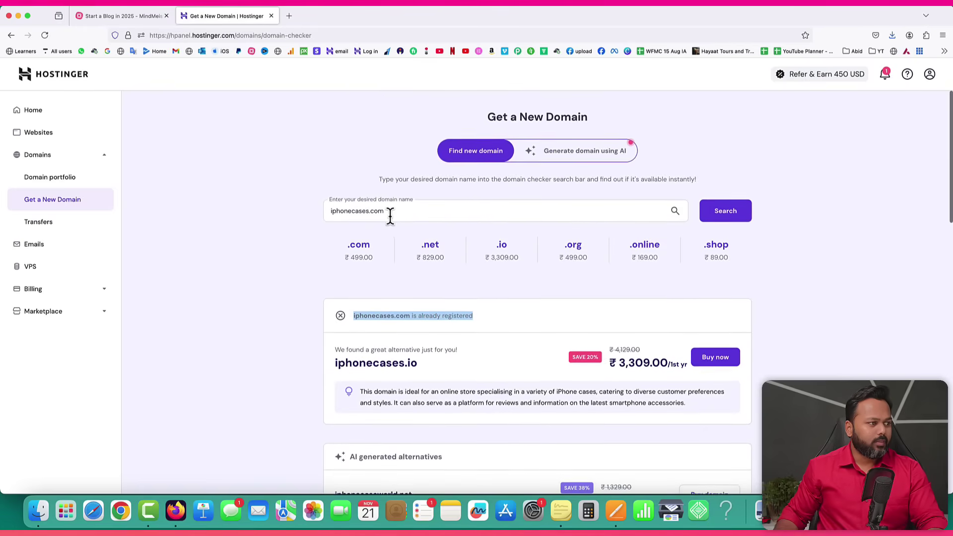
# Search iphonecases4u.com, finding it available at ₹499.00 for the first year.
pyautogui.click(366, 211)
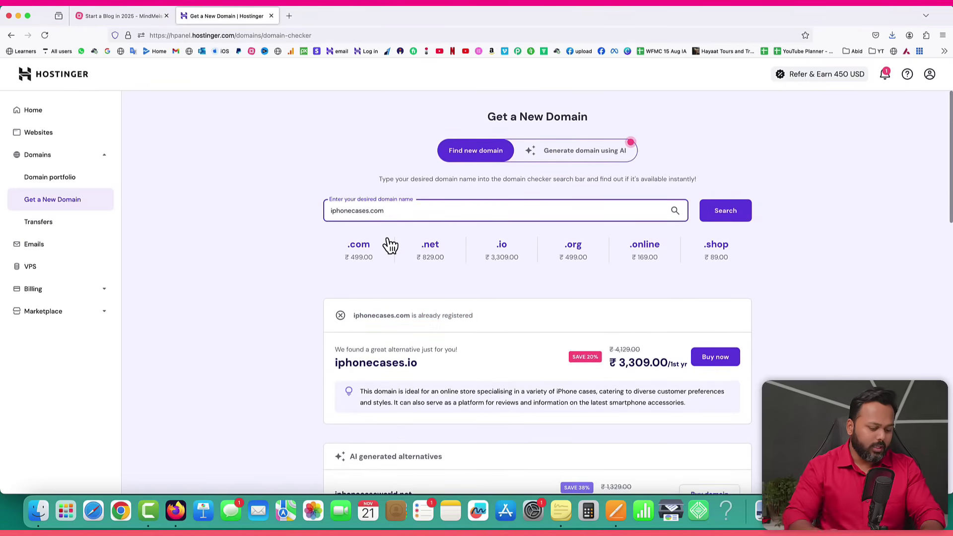
pyautogui.write('4u')
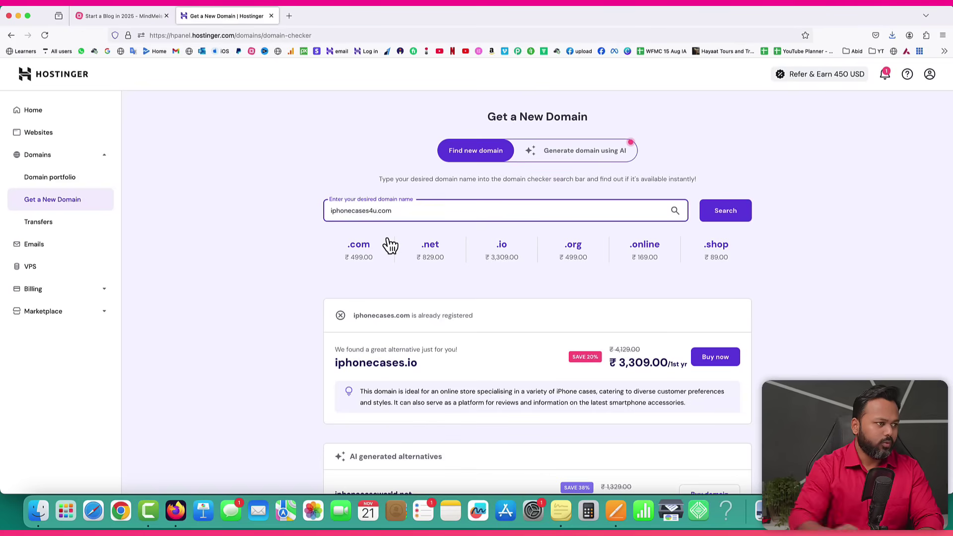
pyautogui.click(718, 217)
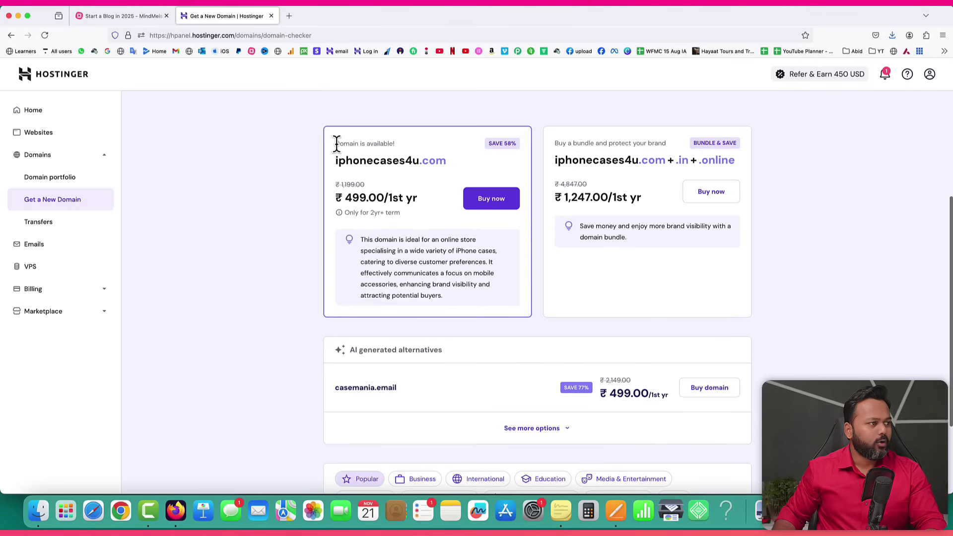
pyautogui.moveTo(337, 144); pyautogui.dragTo(391, 144)
pyautogui.moveTo(335, 160); pyautogui.dragTo(446, 161)
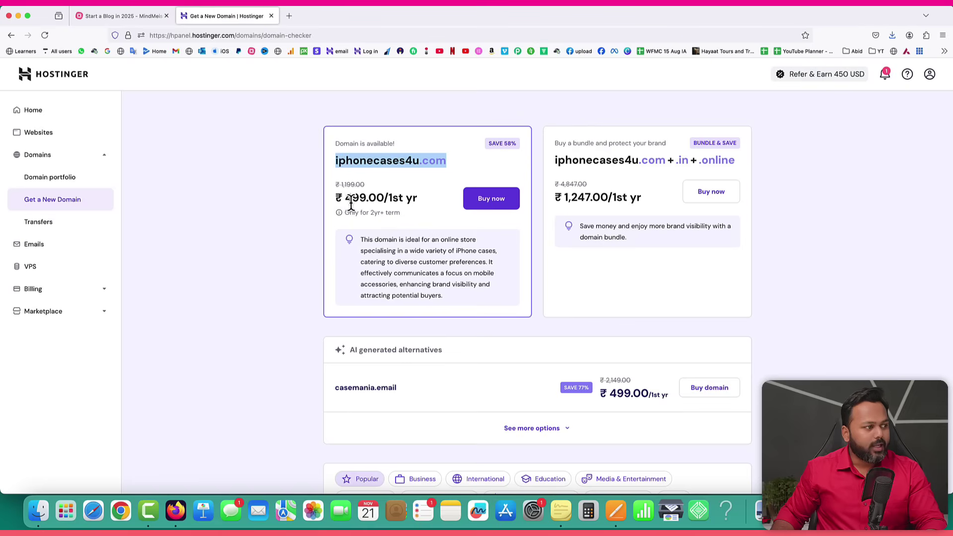
pyautogui.moveTo(345, 199); pyautogui.dragTo(365, 198)
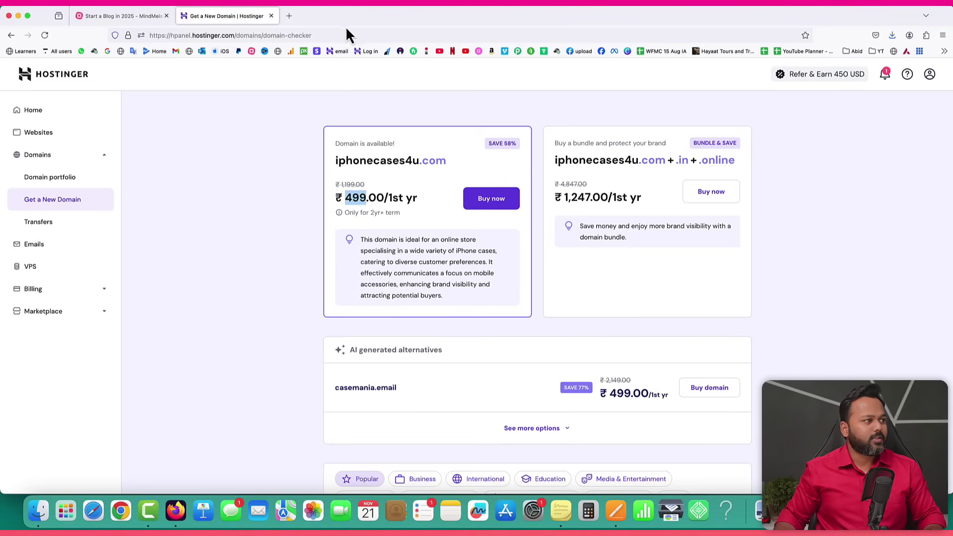
pyautogui.click(291, 15)
# Visit vivophonereview.com in a new tab, close it, check the blog mind map, and return to Hostinger.
pyautogui.write('vivophonereview.com/')
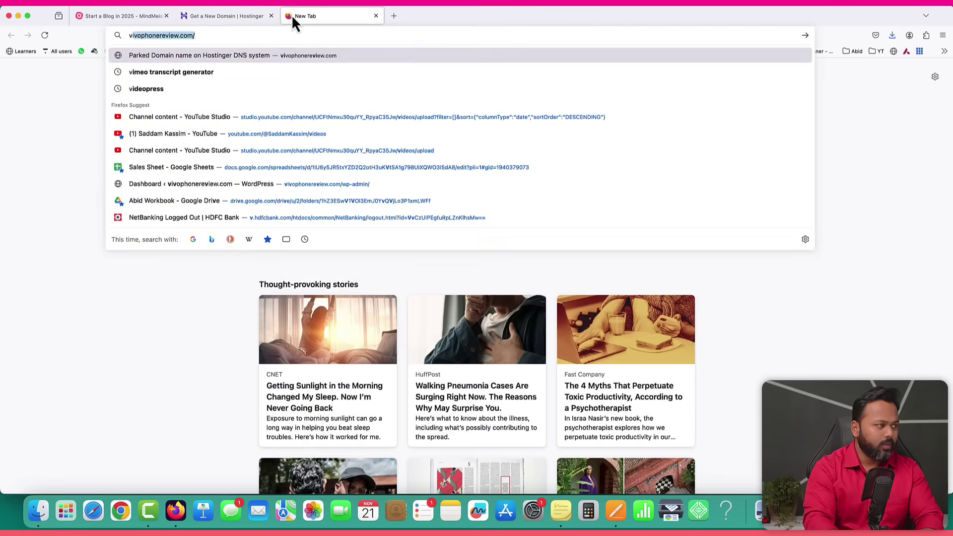
pyautogui.press('Return')
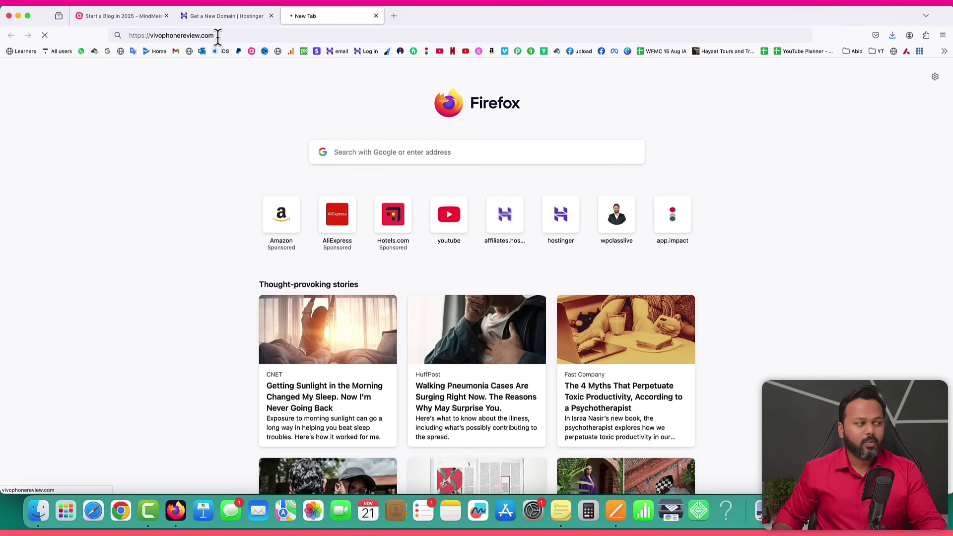
pyautogui.click(377, 16)
pyautogui.click(140, 17)
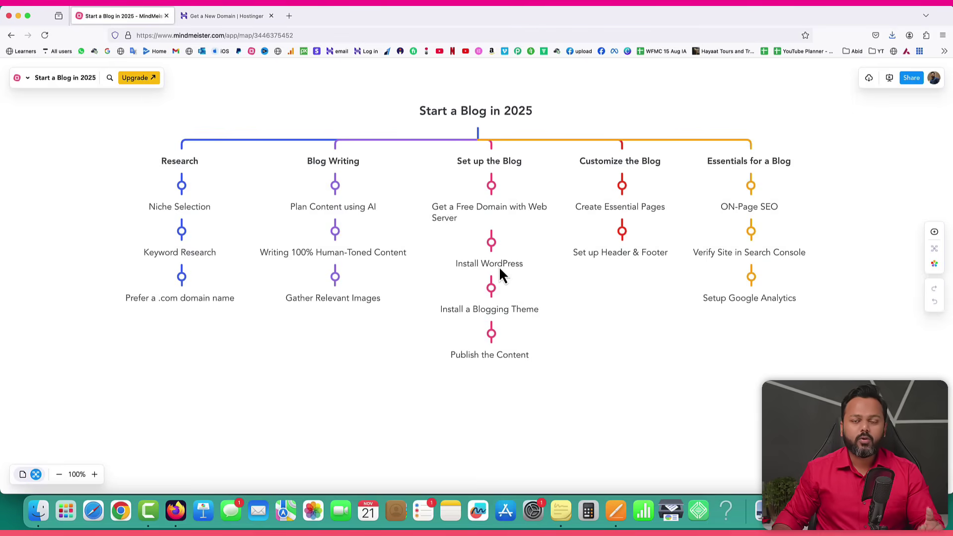
pyautogui.click(225, 19)
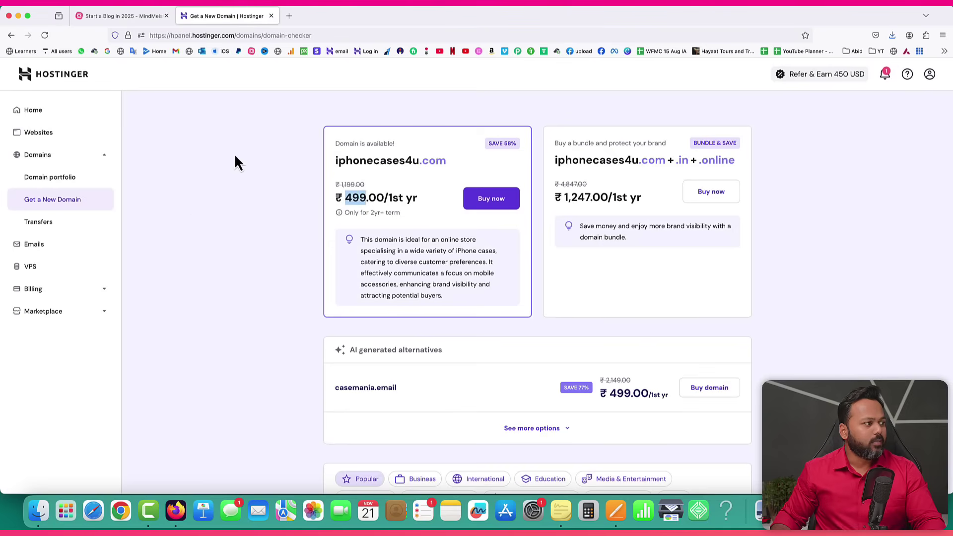
# Add a new WordPress website from Websites and continue past the login details.
pyautogui.click(46, 133)
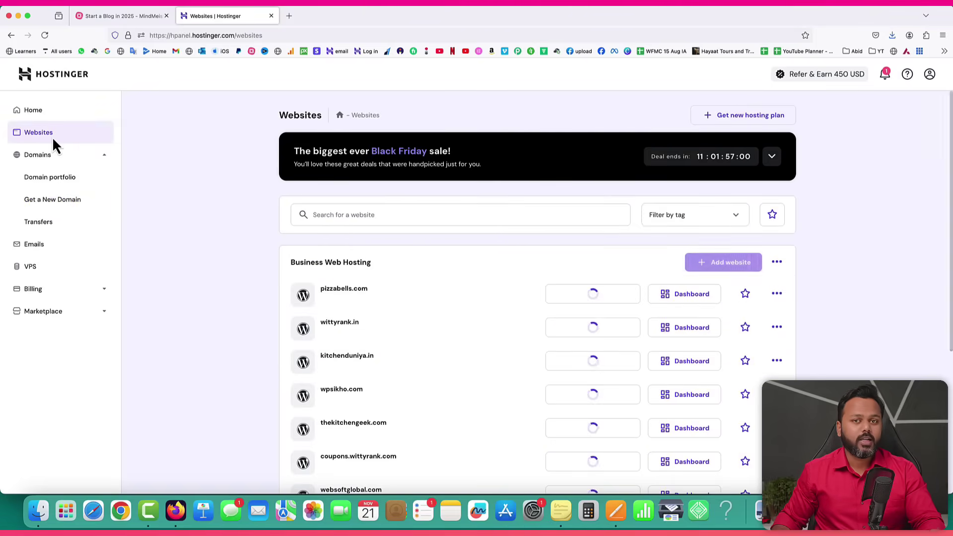
pyautogui.click(725, 271)
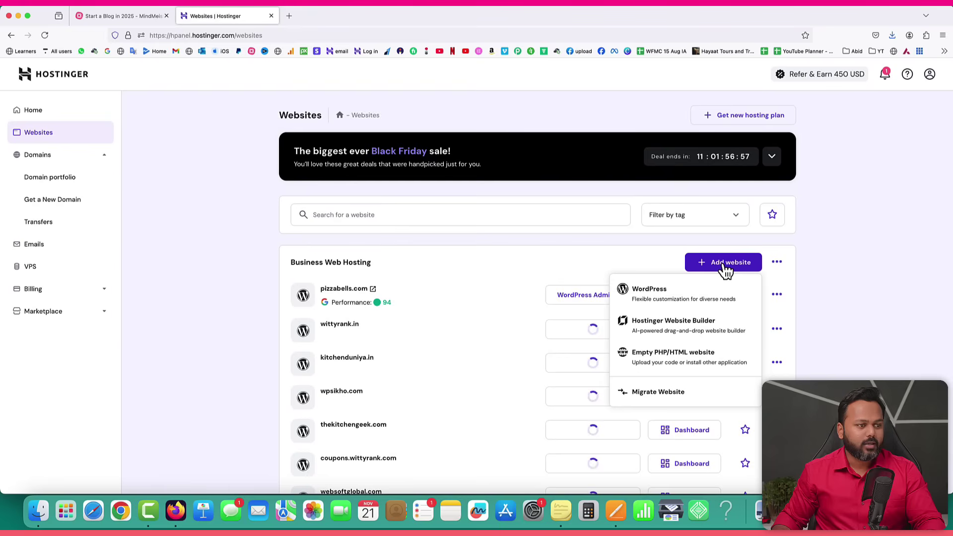
pyautogui.click(648, 294)
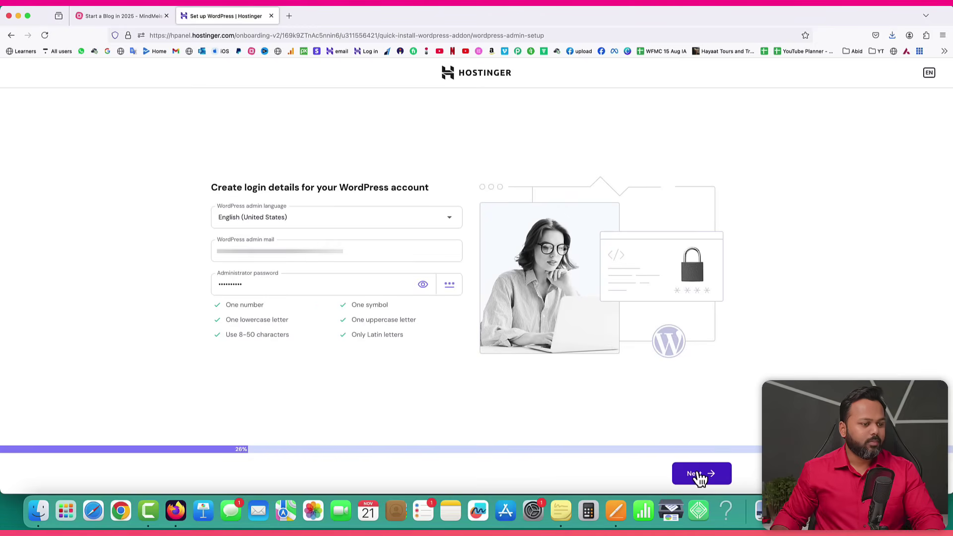
pyautogui.click(697, 475)
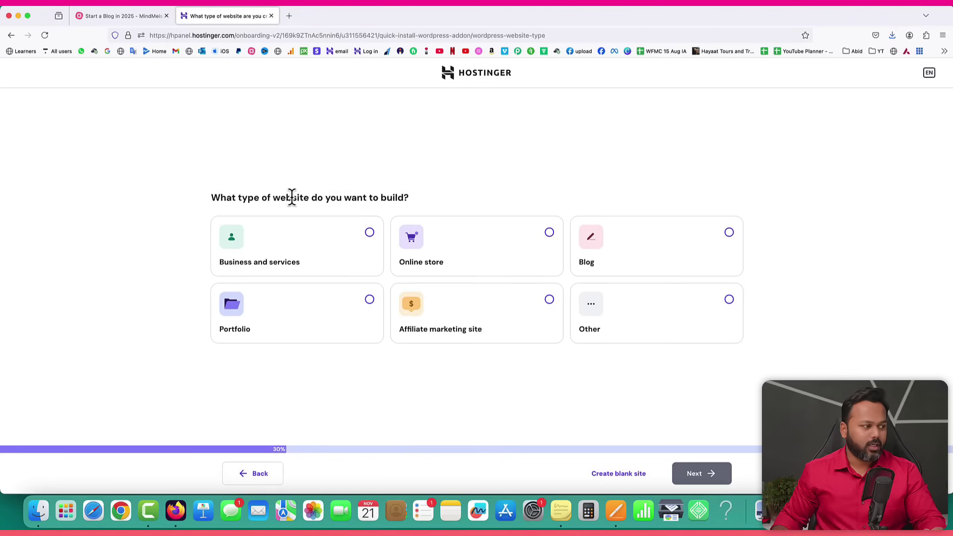
# Choose Blog, create a blank site, and install it on vivophonereview.com.
pyautogui.click(729, 233)
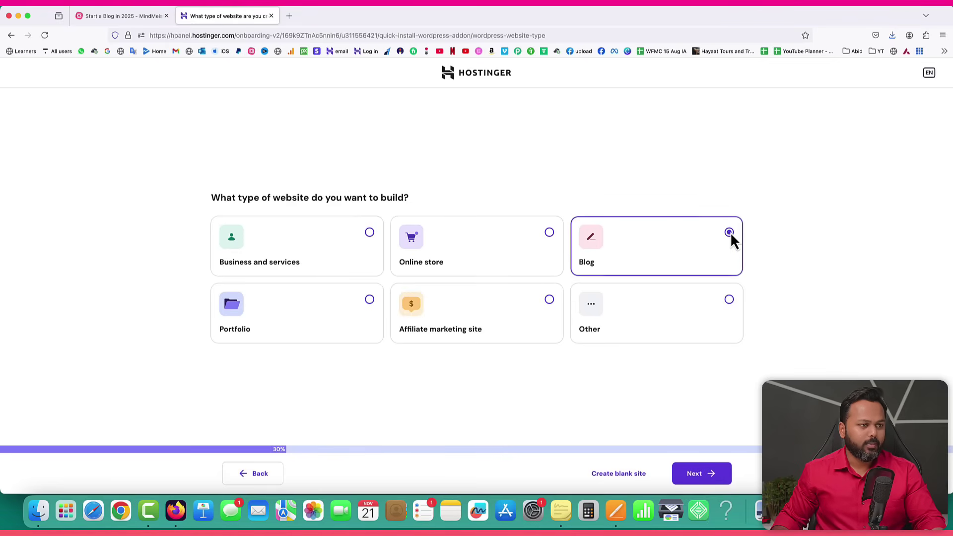
pyautogui.click(700, 478)
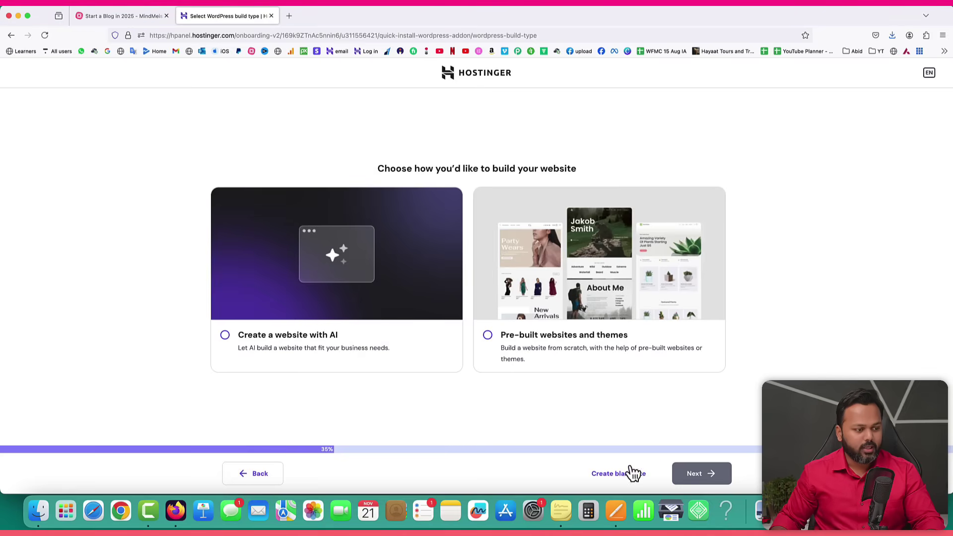
pyautogui.click(618, 476)
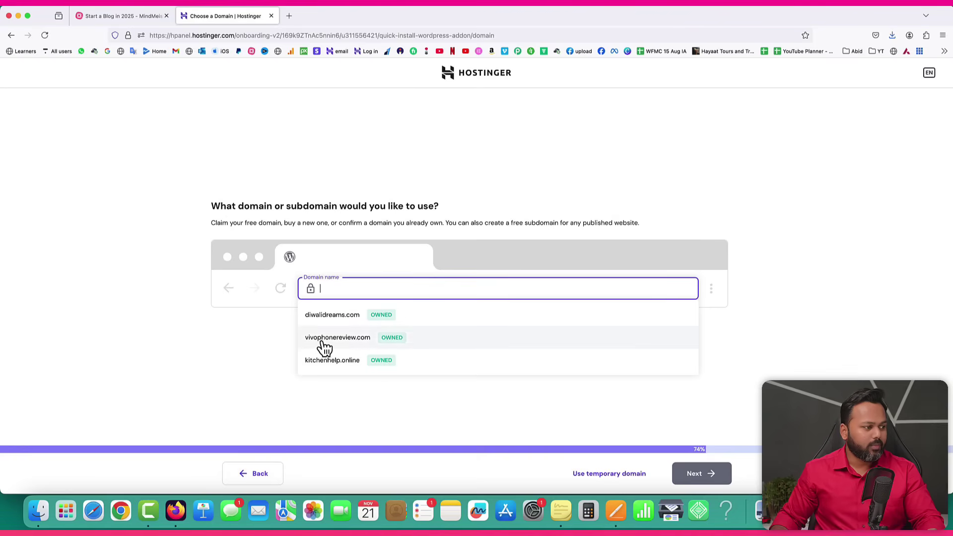
pyautogui.click(339, 347)
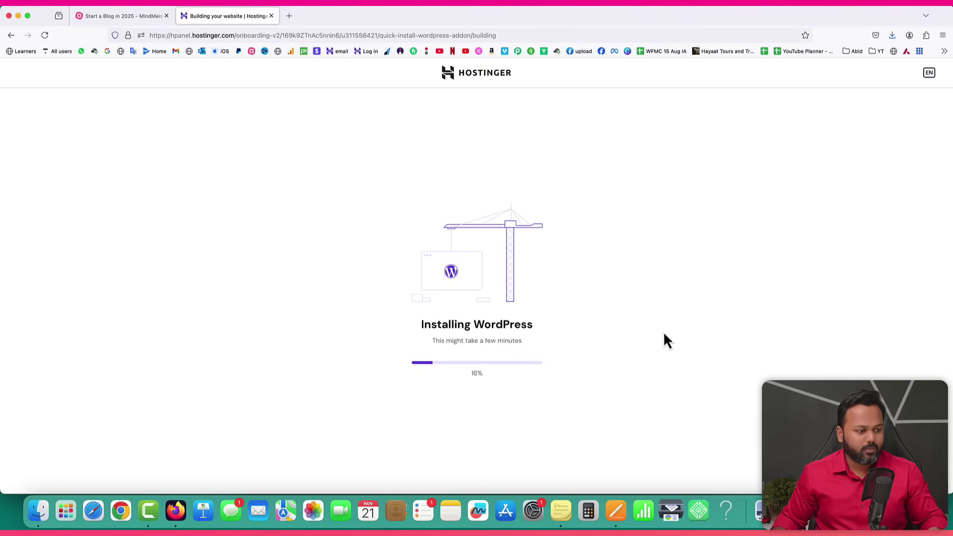
pyautogui.click(616, 511)
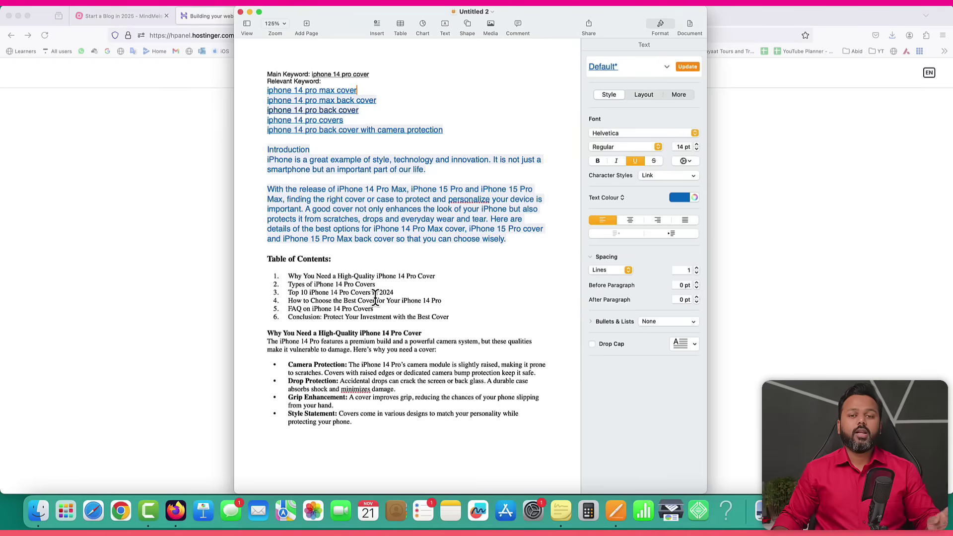
# Leave the Pages outline and return to the vivophonereview.com WordPress onboarding page.
pyautogui.click(177, 242)
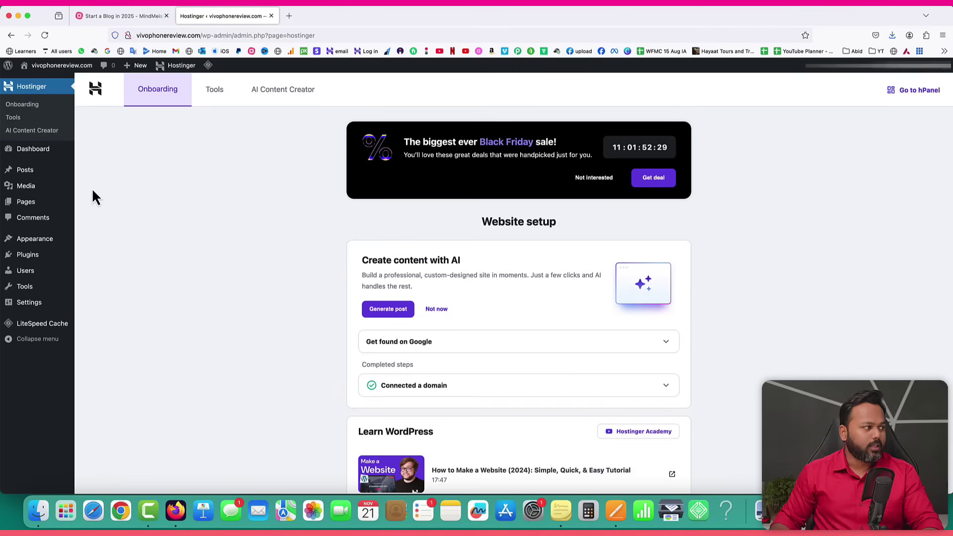
# Load vivophonereview.com's live site in a new browser tab.
pyautogui.moveTo(19, 175)
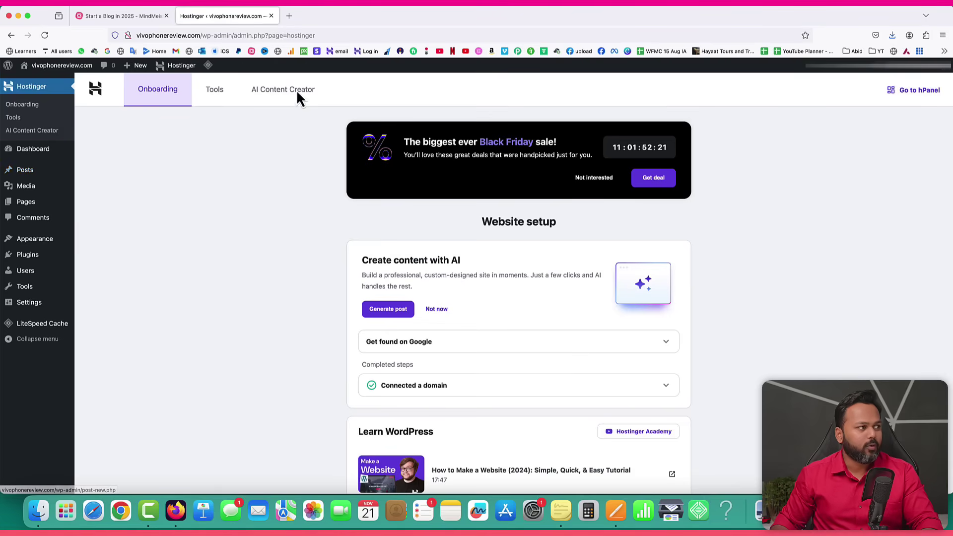
pyautogui.click(291, 16)
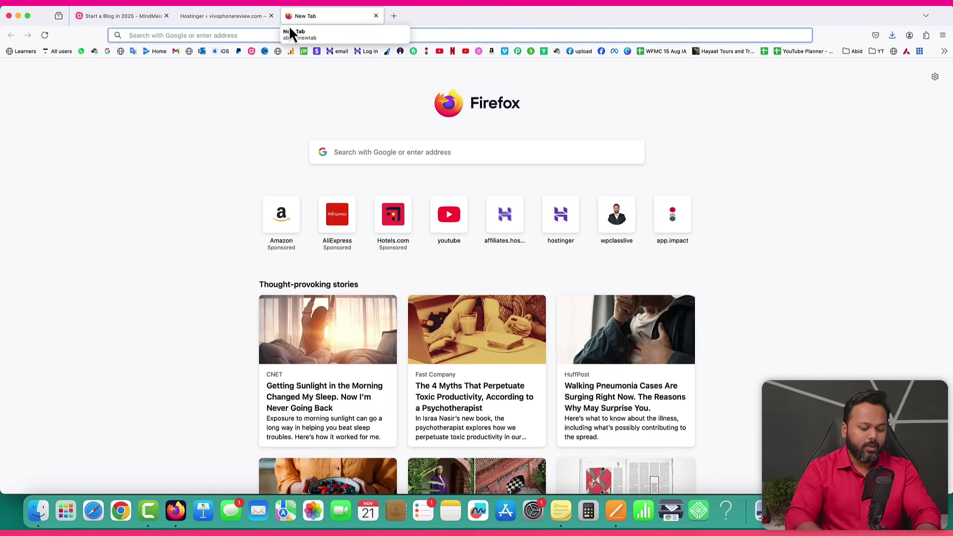
pyautogui.write('vi')
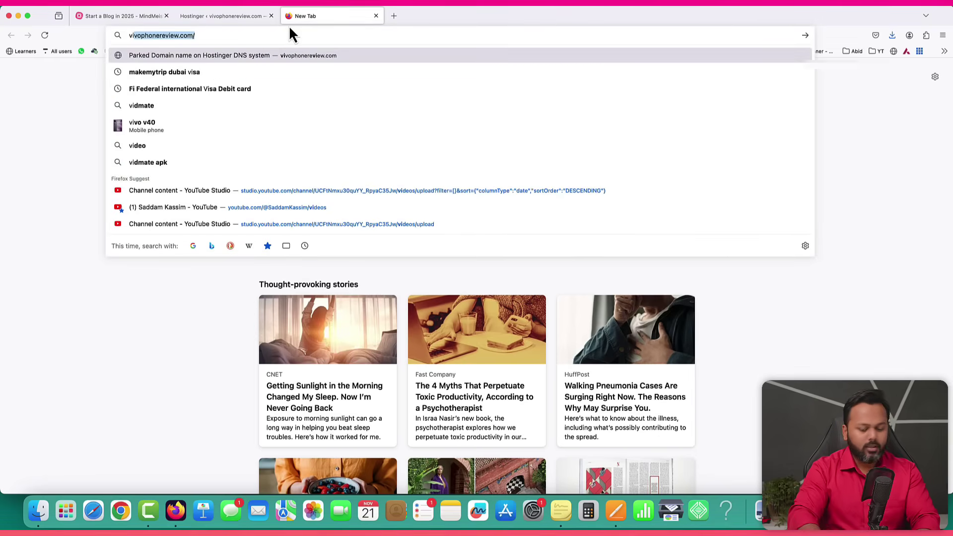
pyautogui.press('Right')
pyautogui.press('Return')
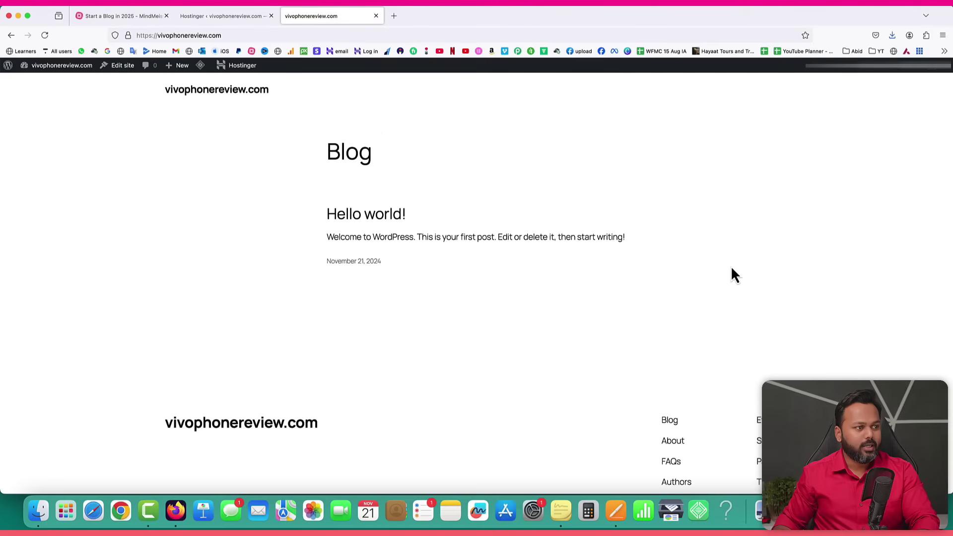
# Back in the admin tab, go to Appearance > Themes.
pyautogui.click(198, 17)
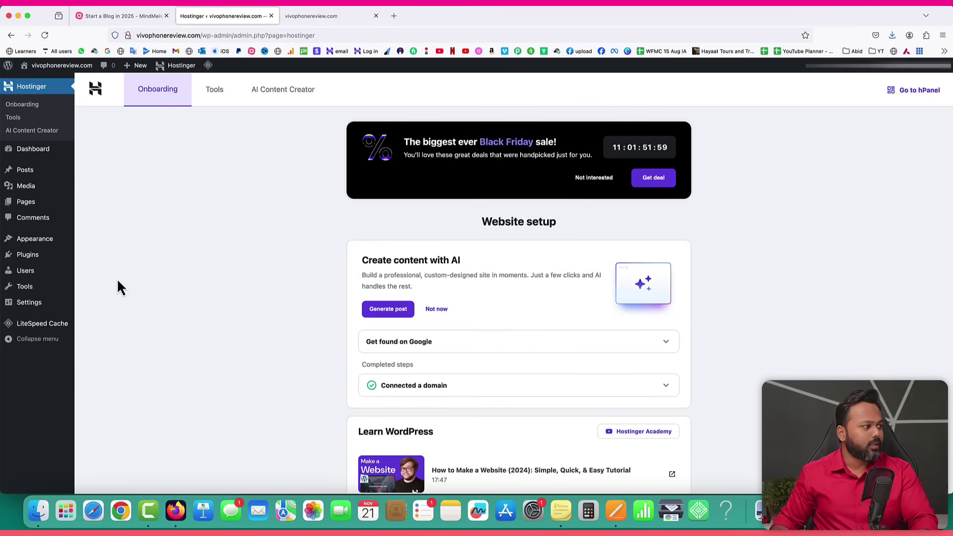
pyautogui.moveTo(38, 239)
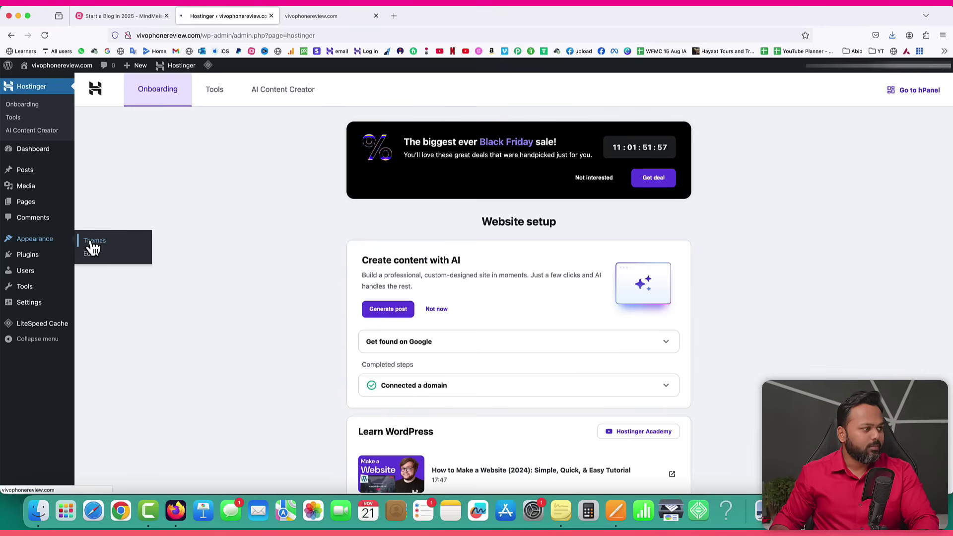
pyautogui.click(94, 247)
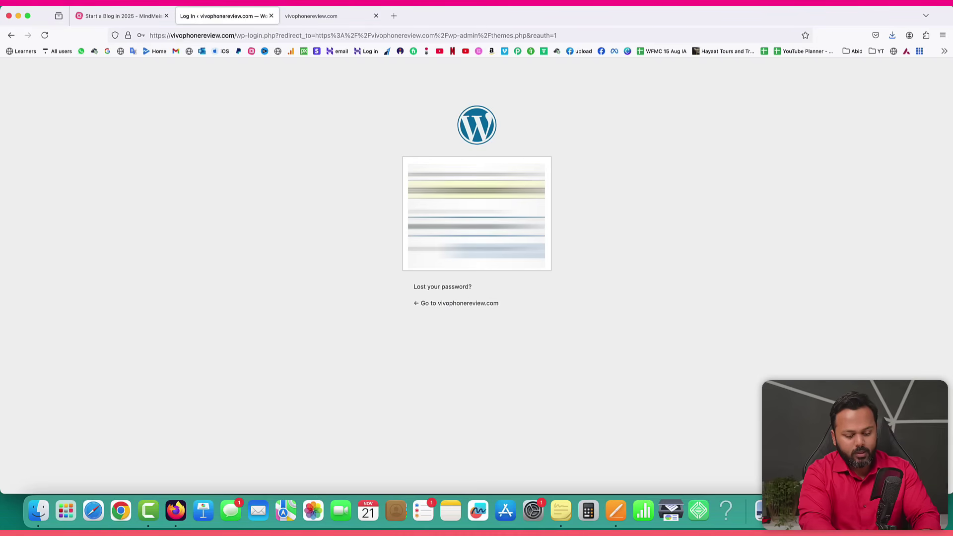
# Log in and install the Astra theme from the Add New Theme list.
pyautogui.press('Return')
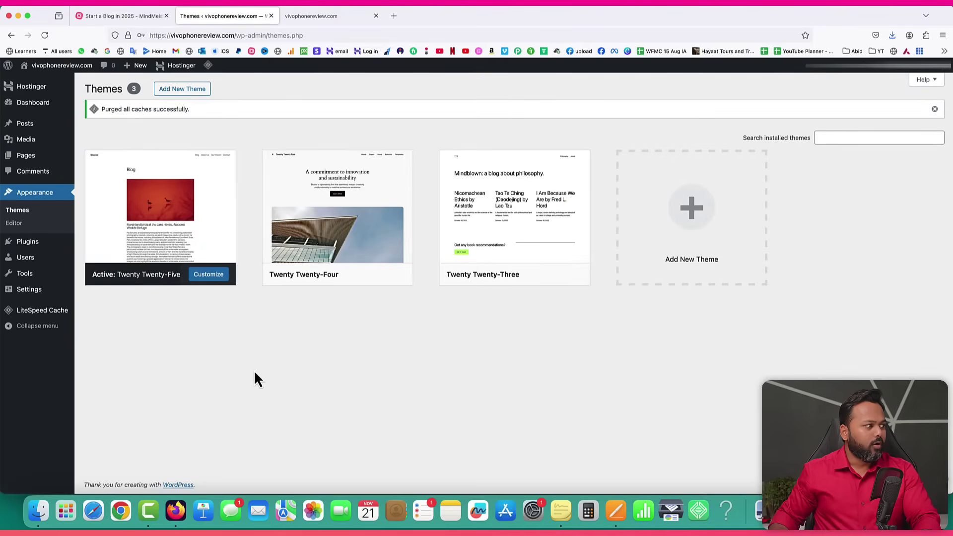
pyautogui.click(181, 90)
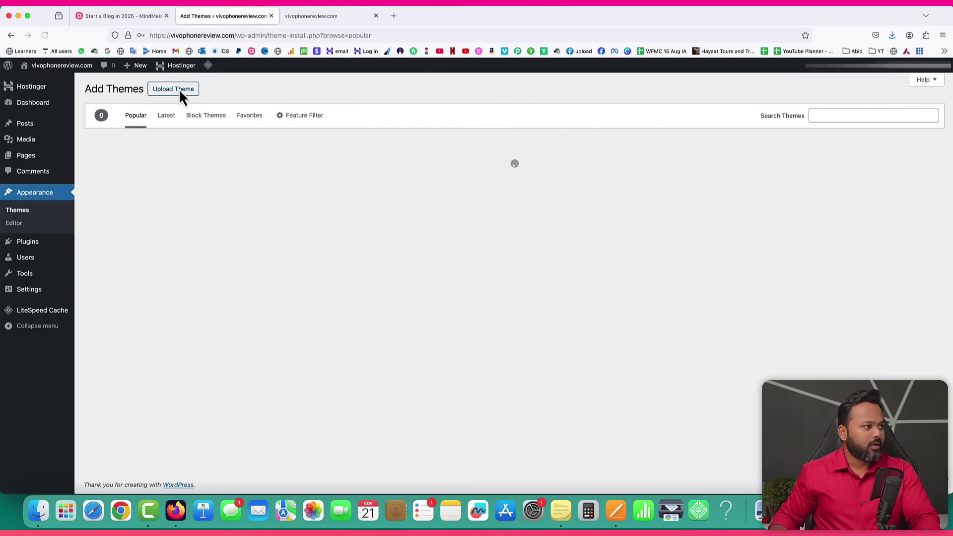
pyautogui.click(823, 114)
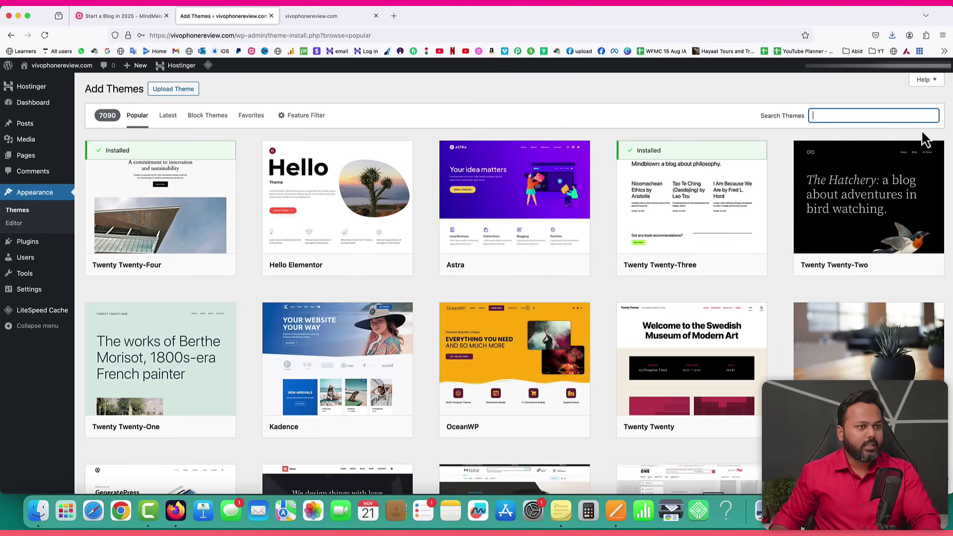
pyautogui.moveTo(497, 255)
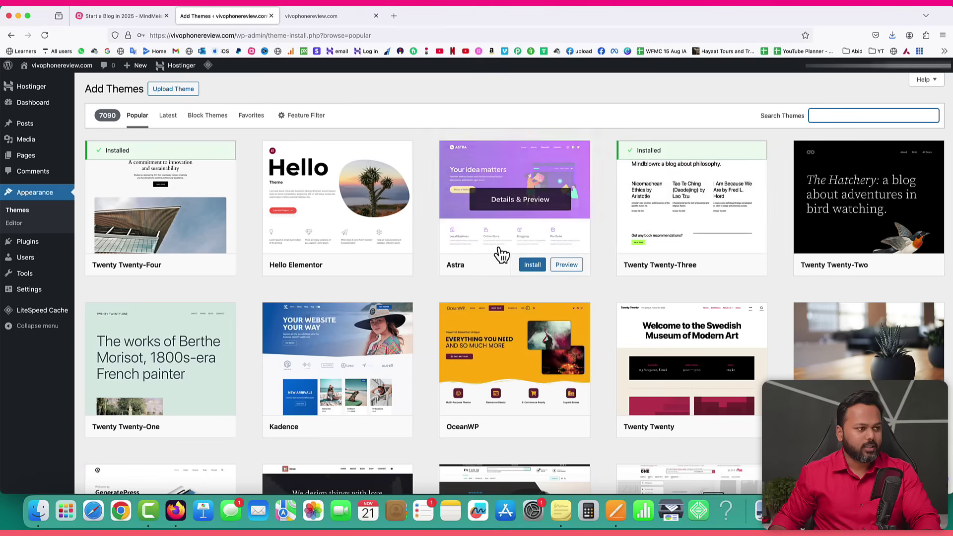
pyautogui.click(530, 268)
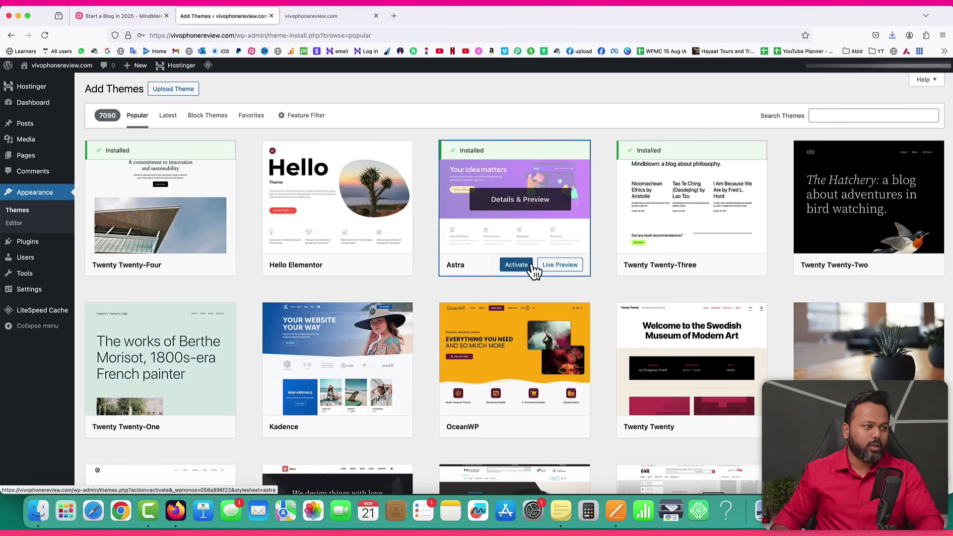
# Activate Astra, reload the live site to check it, and close the Astra welcome banner.
pyautogui.click(518, 267)
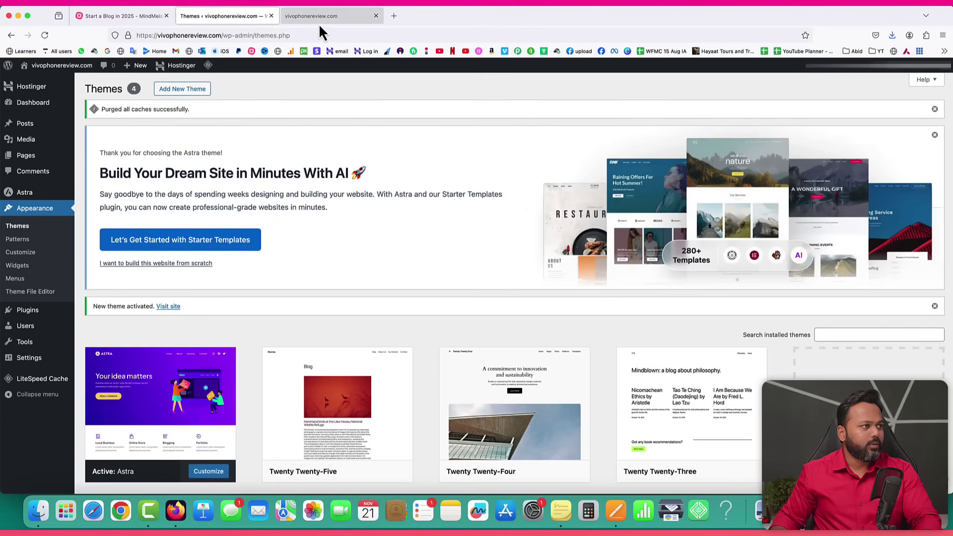
pyautogui.click(319, 18)
pyautogui.click(44, 36)
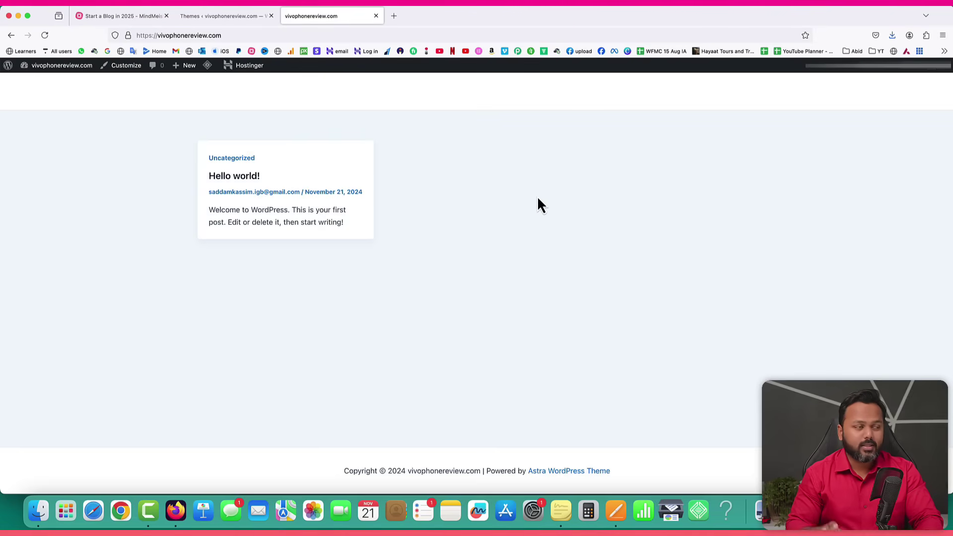
pyautogui.click(229, 16)
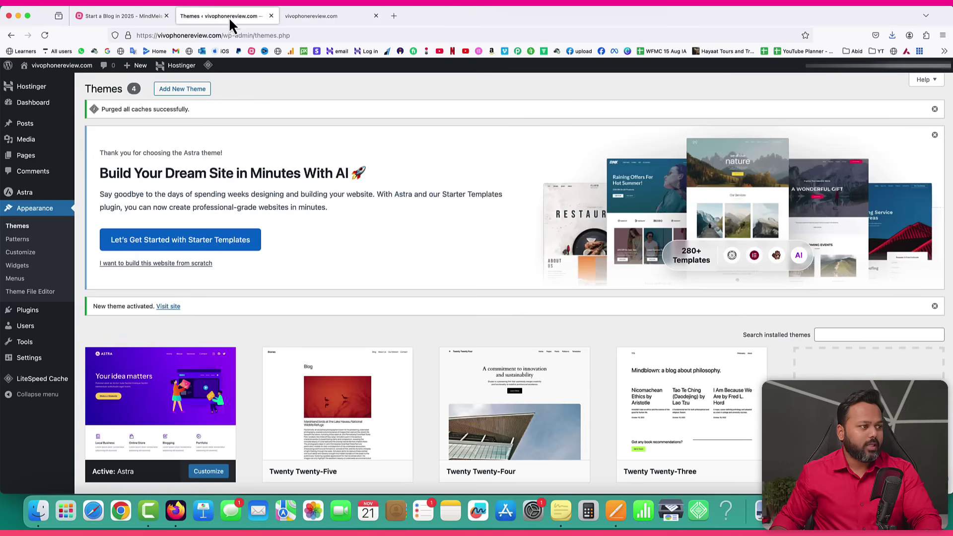
pyautogui.click(934, 135)
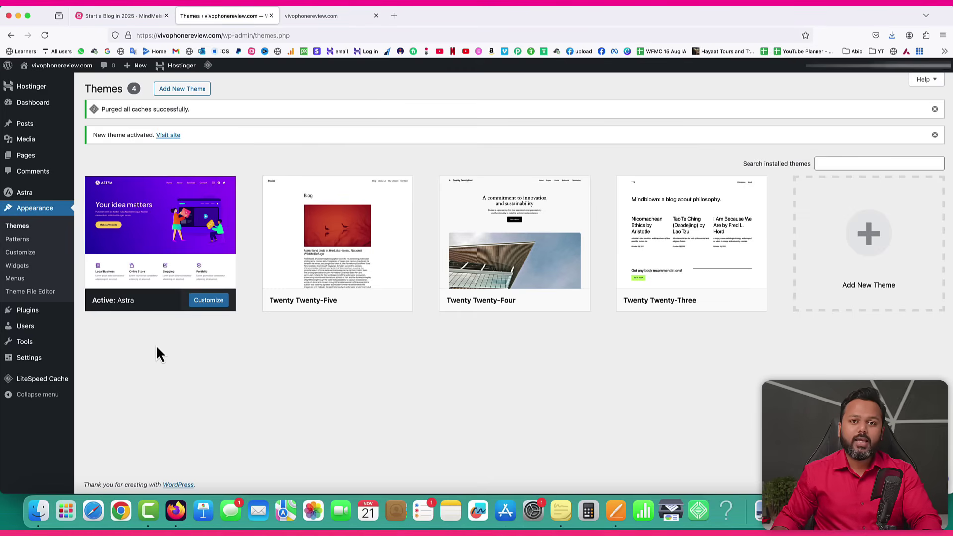
pyautogui.moveTo(44, 316)
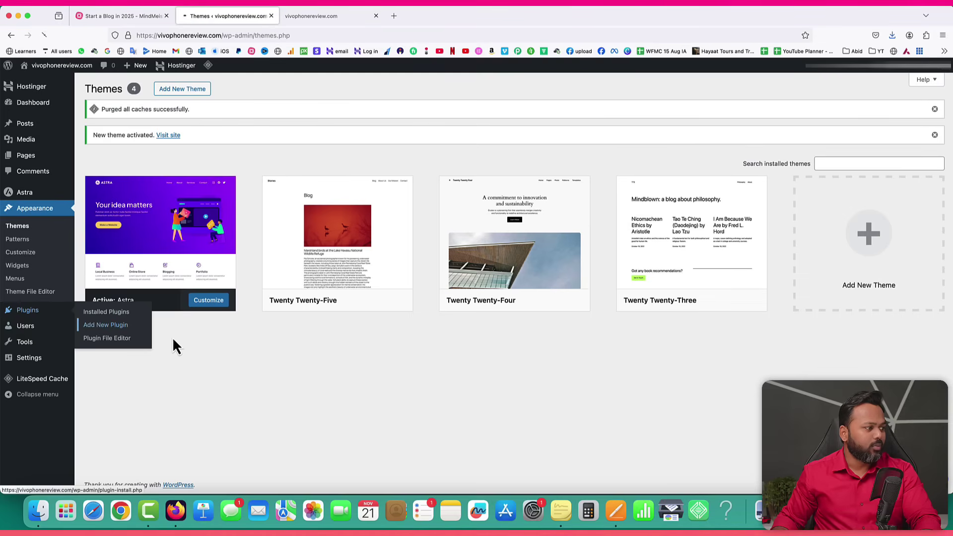
# Upload elementor-pro-3.23.3.zip from the Giveaway folder on Add Plugins and install it.
pyautogui.click(142, 337)
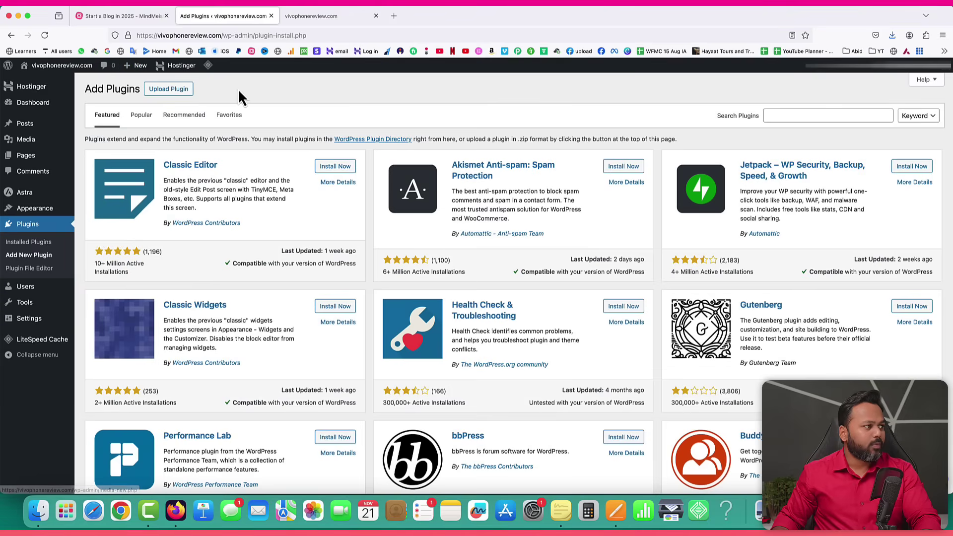
pyautogui.click(169, 92)
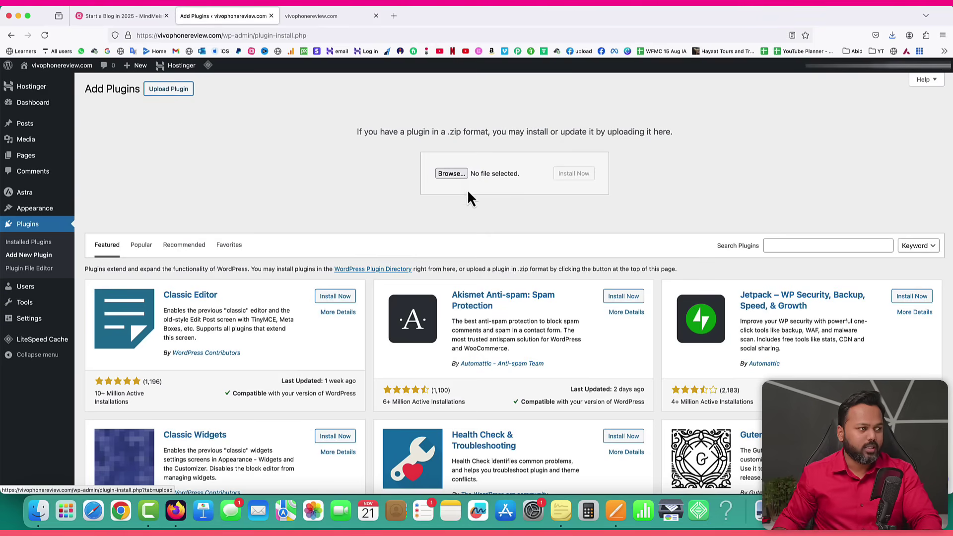
pyautogui.click(453, 173)
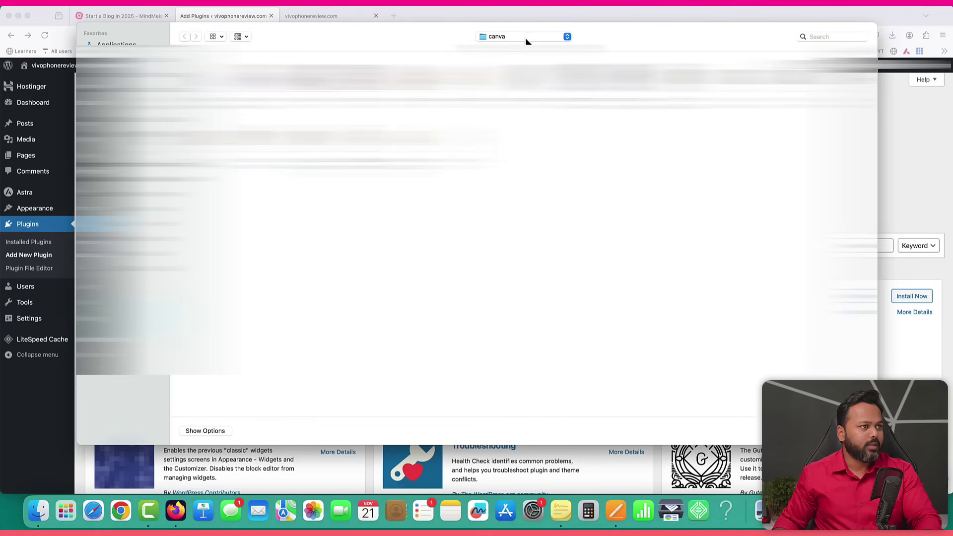
pyautogui.click(526, 37)
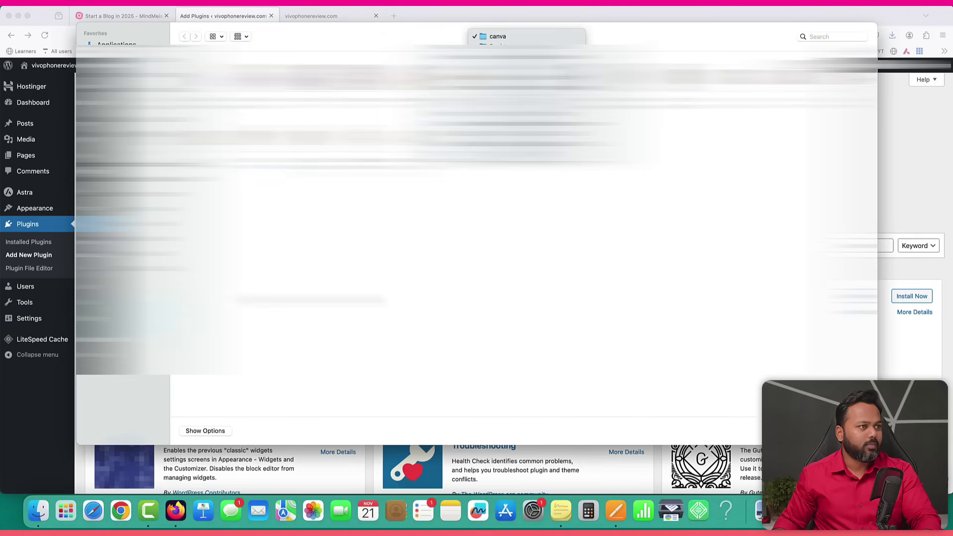
pyautogui.click(522, 104)
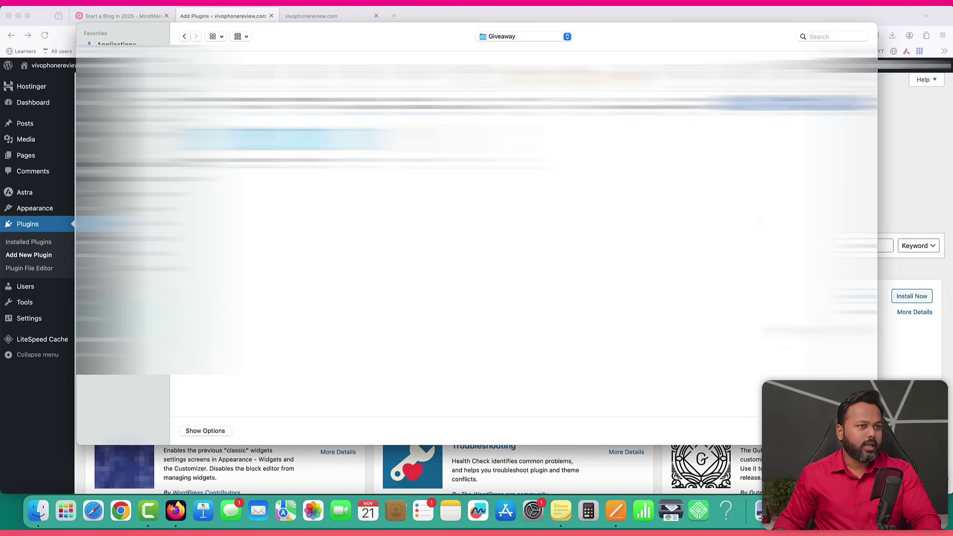
pyautogui.doubleClick(509, 263)
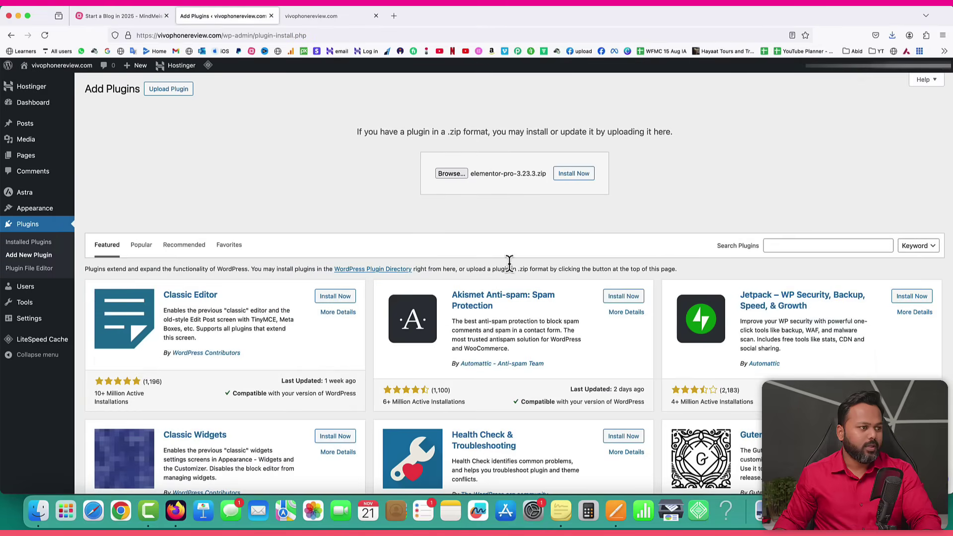
pyautogui.click(576, 175)
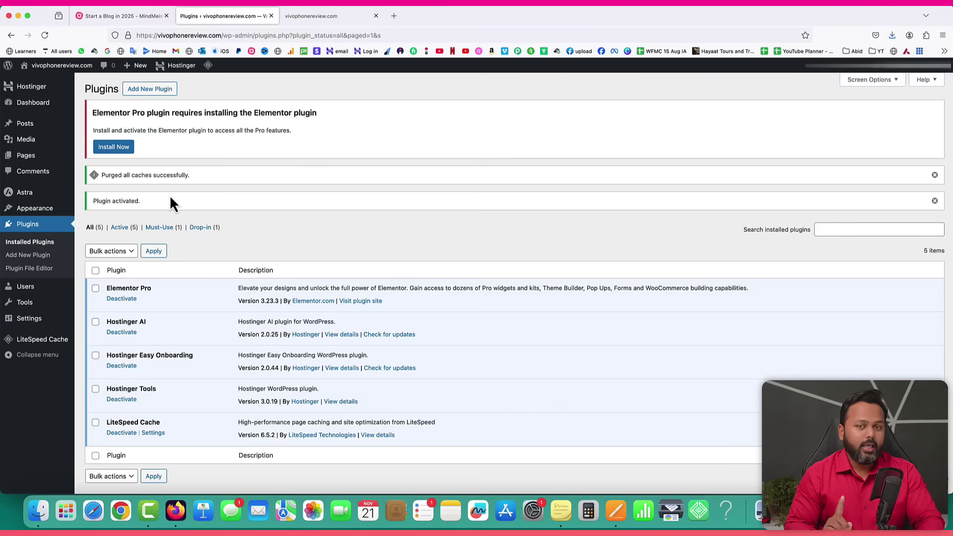
# Install the required free Elementor plugin from the Elementor Pro notice.
pyautogui.moveTo(107, 289); pyautogui.dragTo(148, 289)
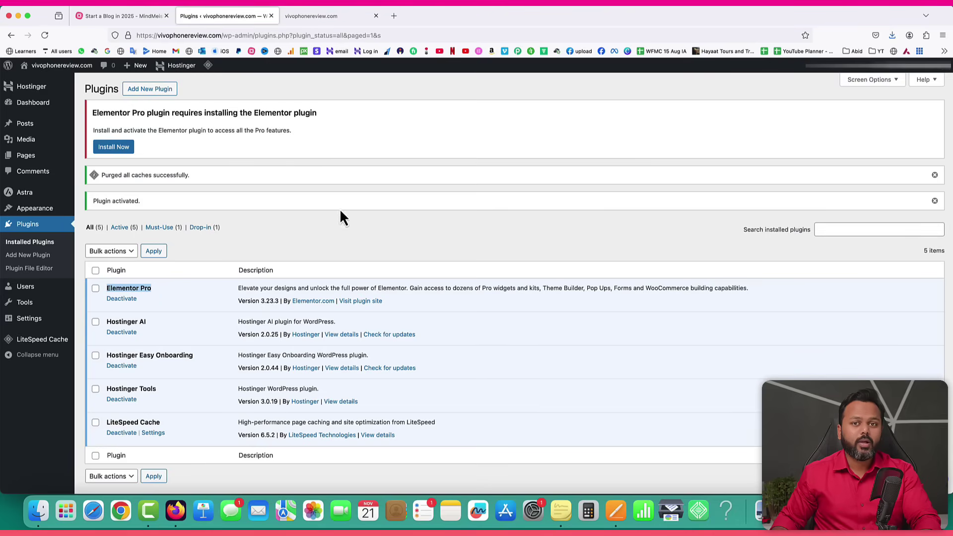
pyautogui.moveTo(92, 113); pyautogui.dragTo(111, 113)
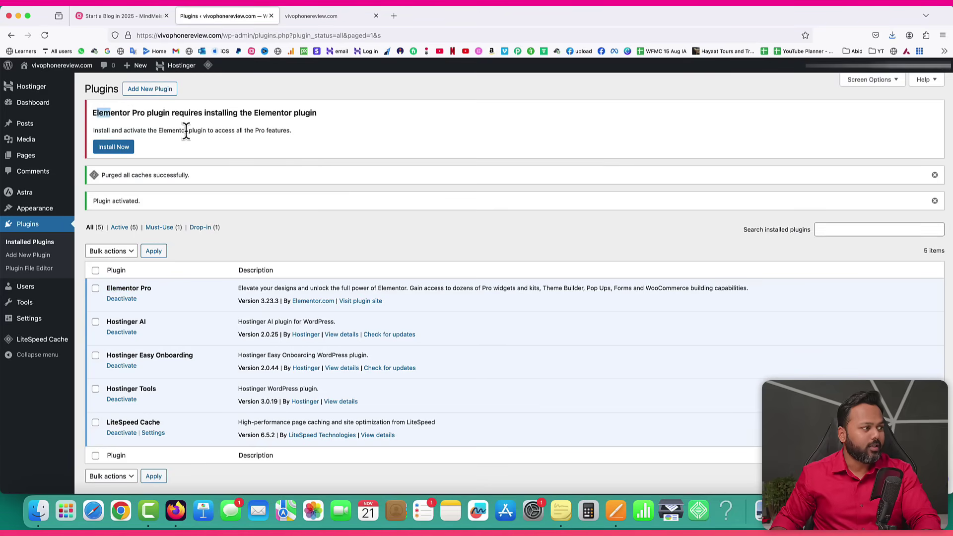
pyautogui.doubleClick(264, 113)
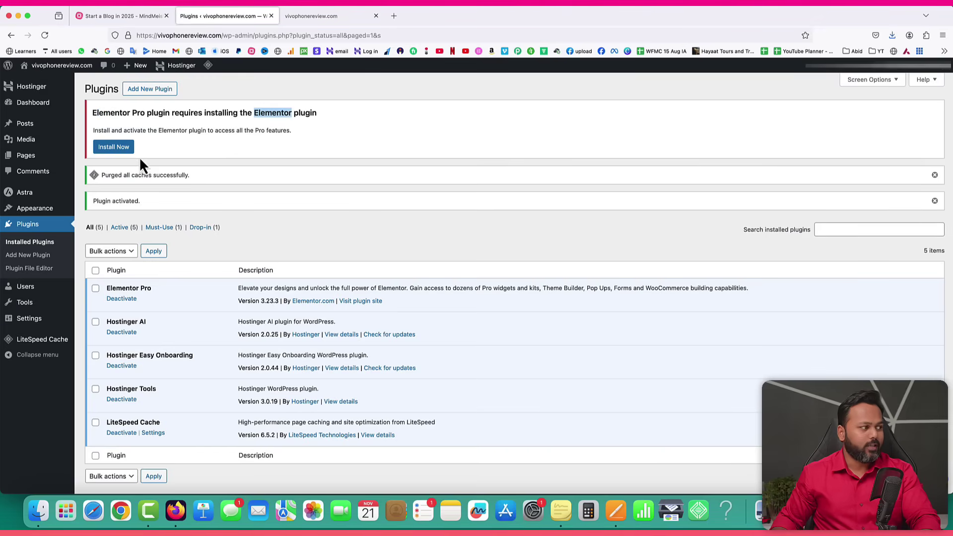
pyautogui.click(111, 148)
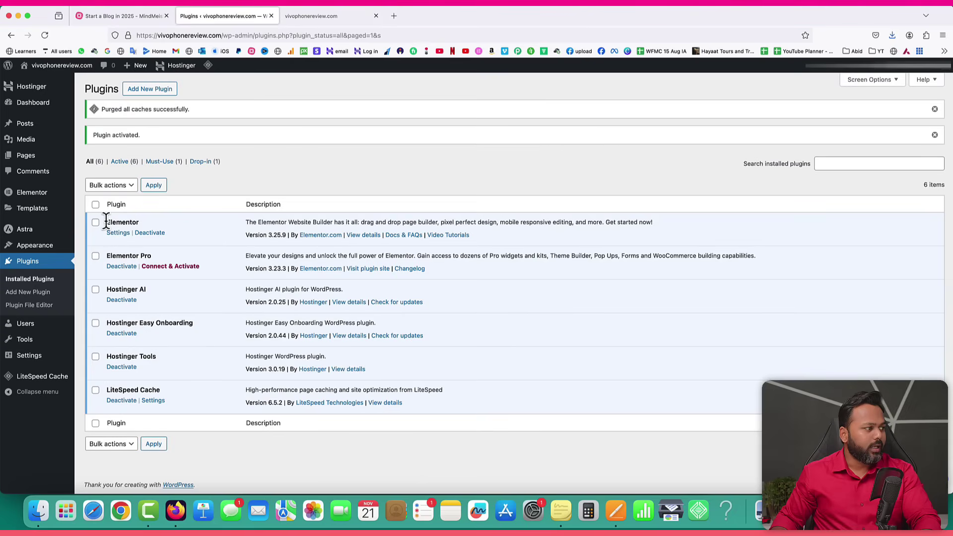
pyautogui.moveTo(106, 222); pyautogui.dragTo(137, 221)
pyautogui.moveTo(111, 255); pyautogui.dragTo(149, 256)
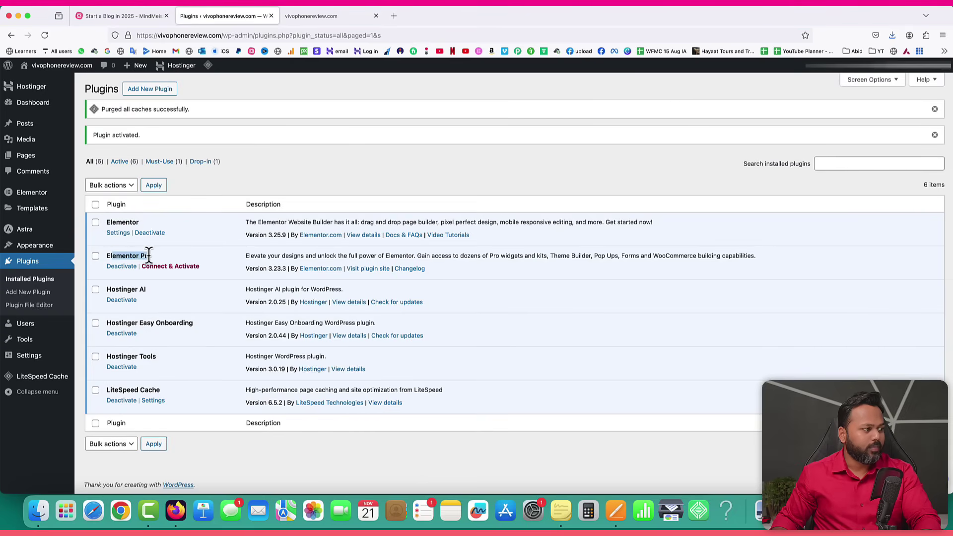
pyautogui.click(185, 287)
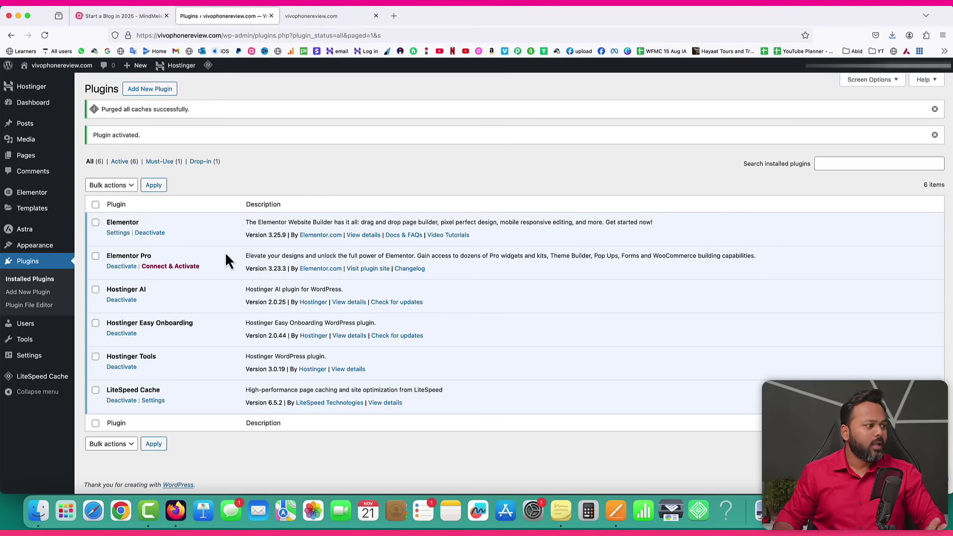
# Connect the Elementor Pro licence, confirm it reads Active, and start a new post.
pyautogui.click(171, 267)
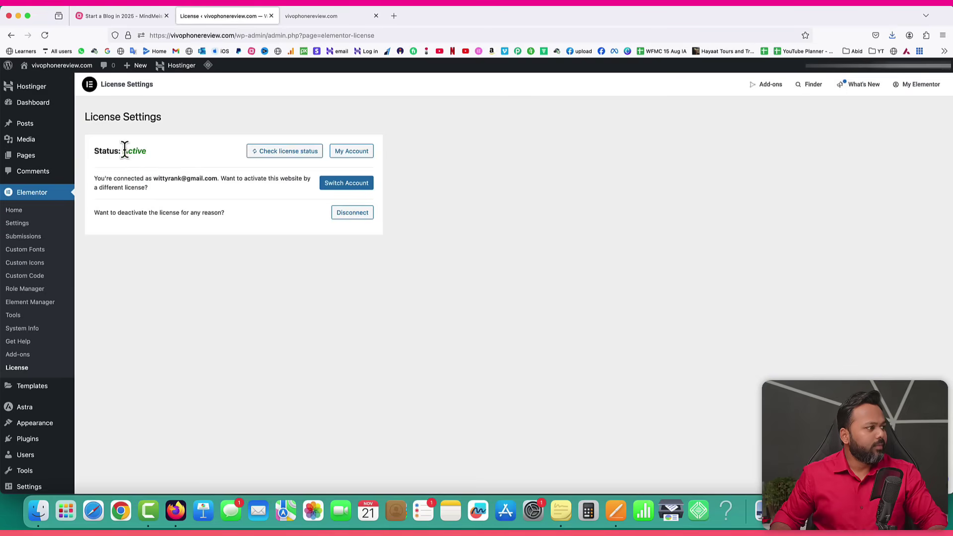
pyautogui.moveTo(124, 151); pyautogui.dragTo(144, 151)
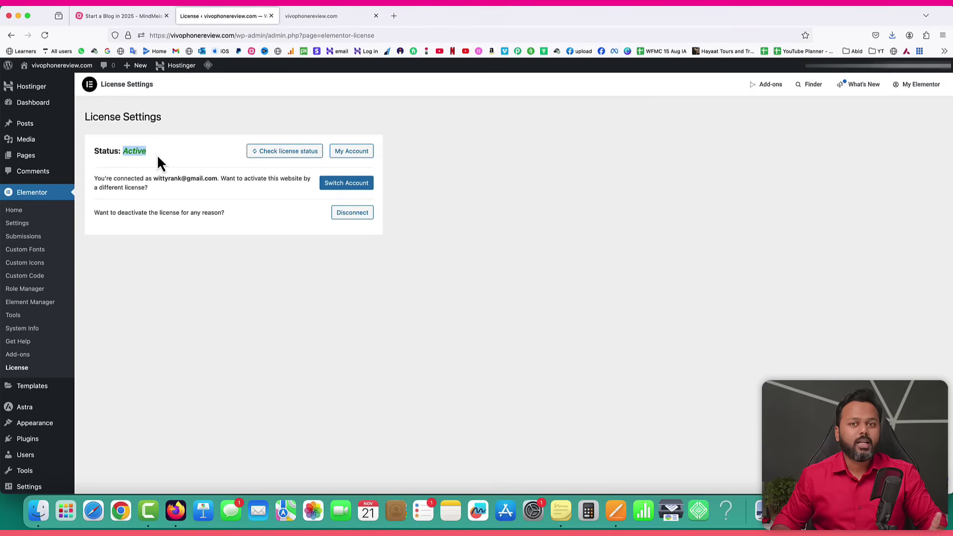
pyautogui.moveTo(29, 129)
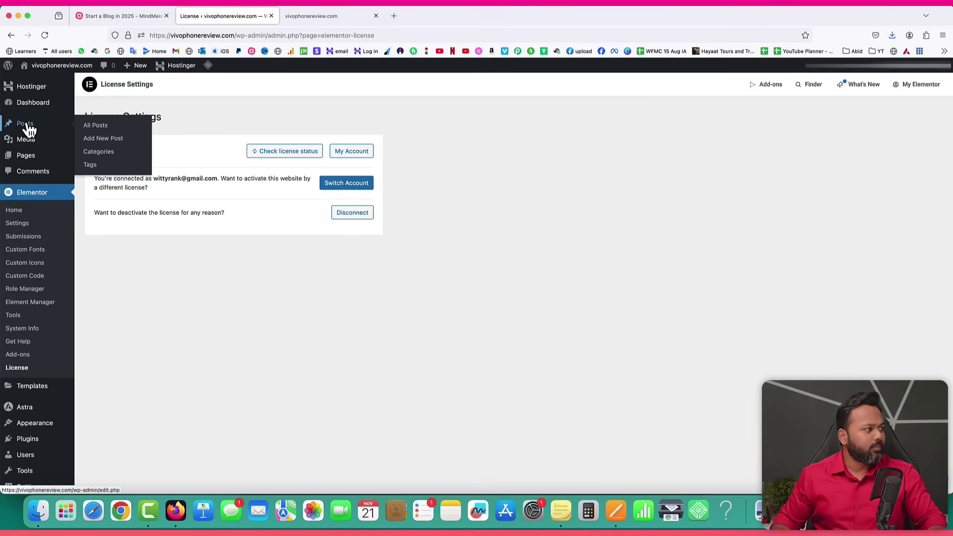
pyautogui.click(107, 142)
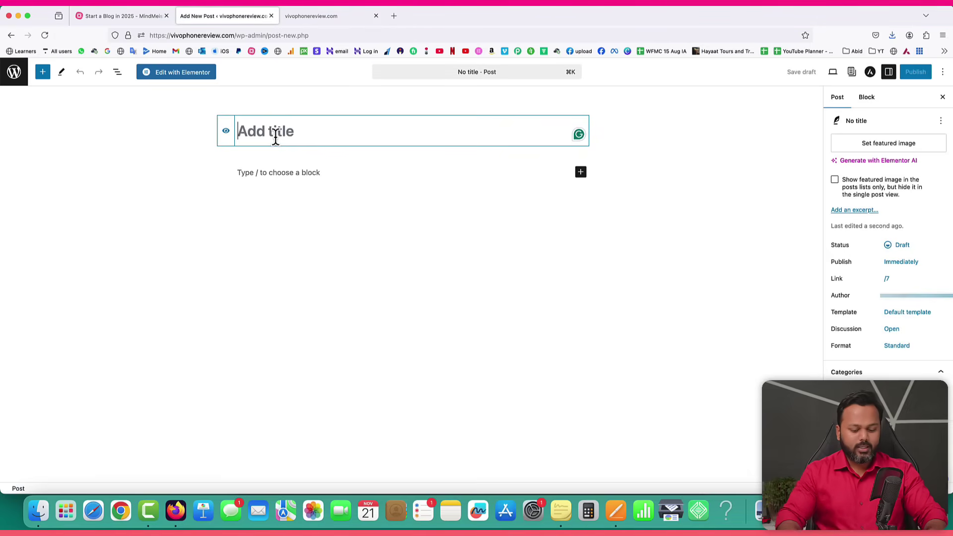
# Title the post 'iPhone 14 Pro Cover - Starting from Rs.499'.
pyautogui.write('iPhone')
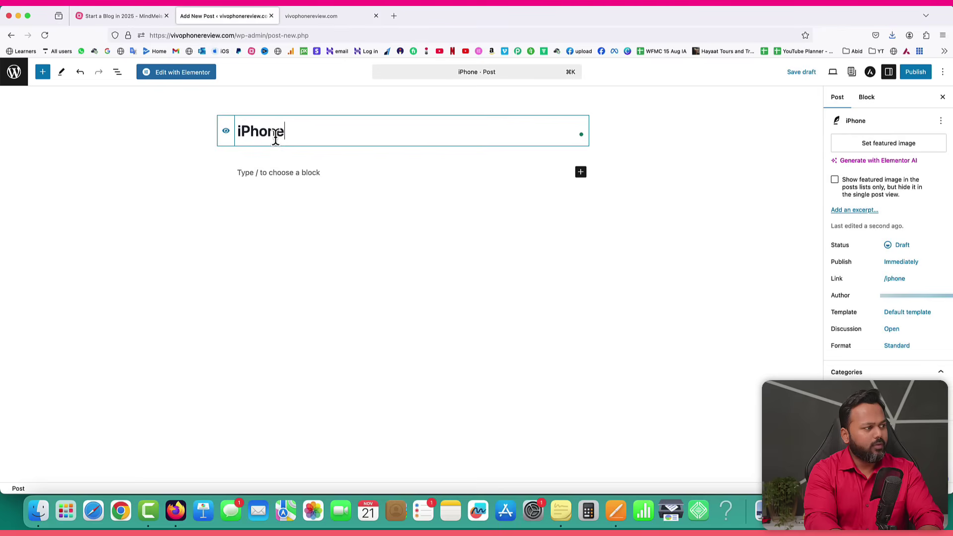
pyautogui.write(' 14 Pro ')
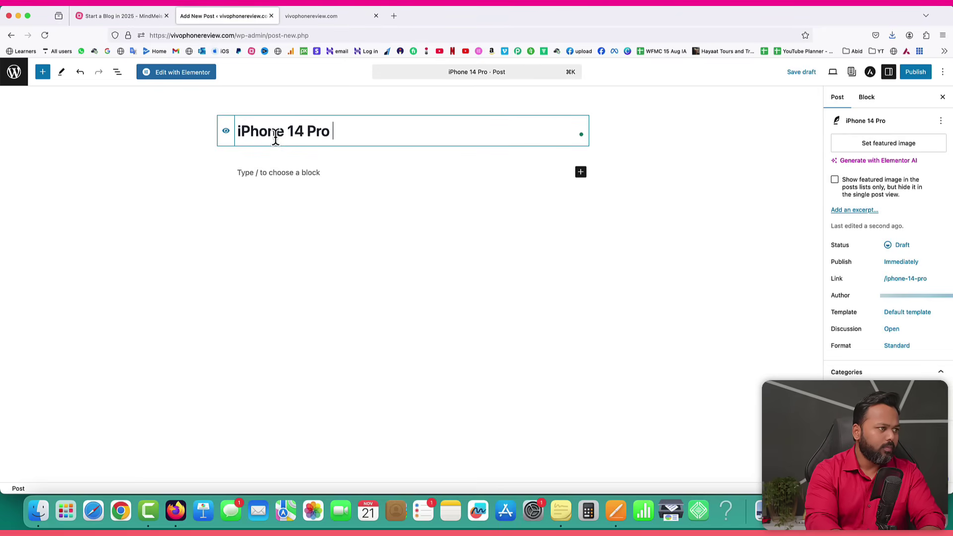
pyautogui.write('Covers')
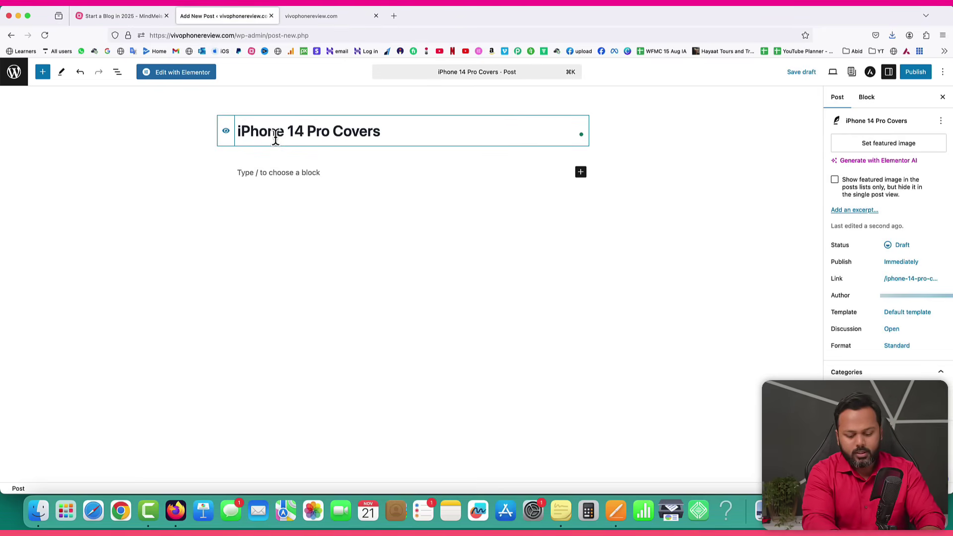
pyautogui.press('BackSpace')
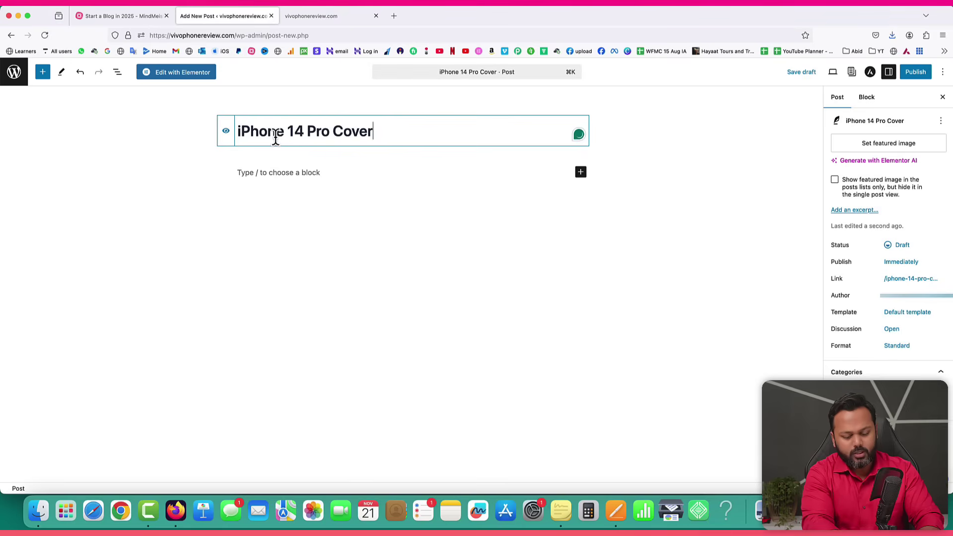
pyautogui.write('- ')
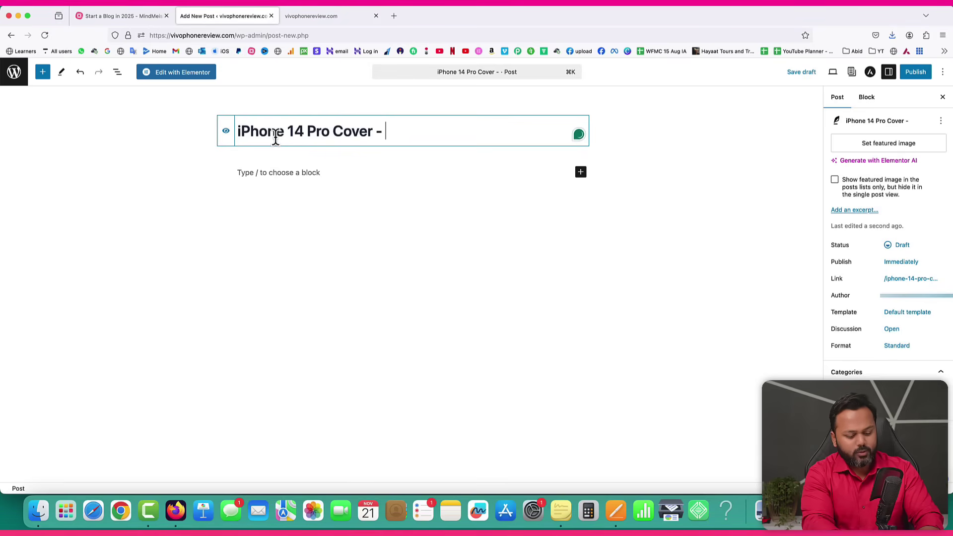
pyautogui.write('Starti')
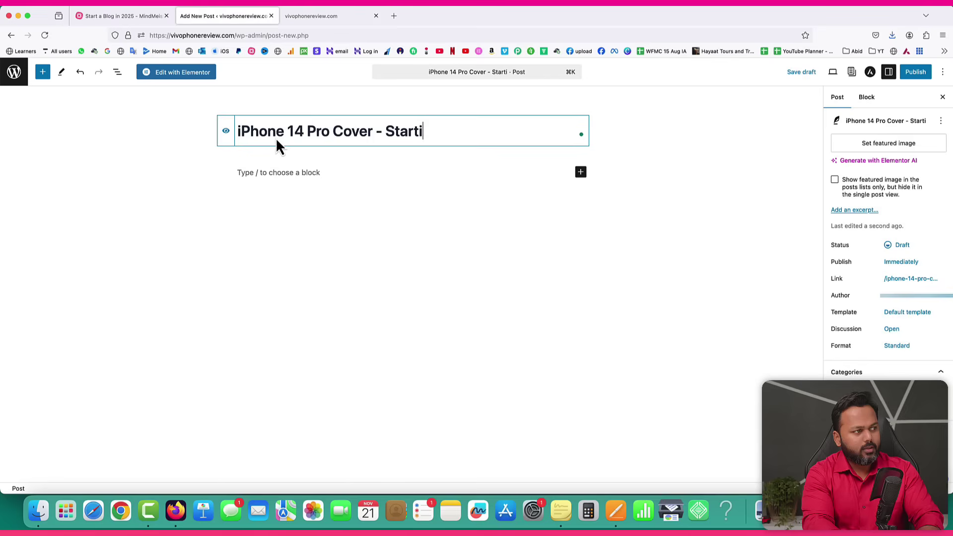
pyautogui.write('ng from Rs.')
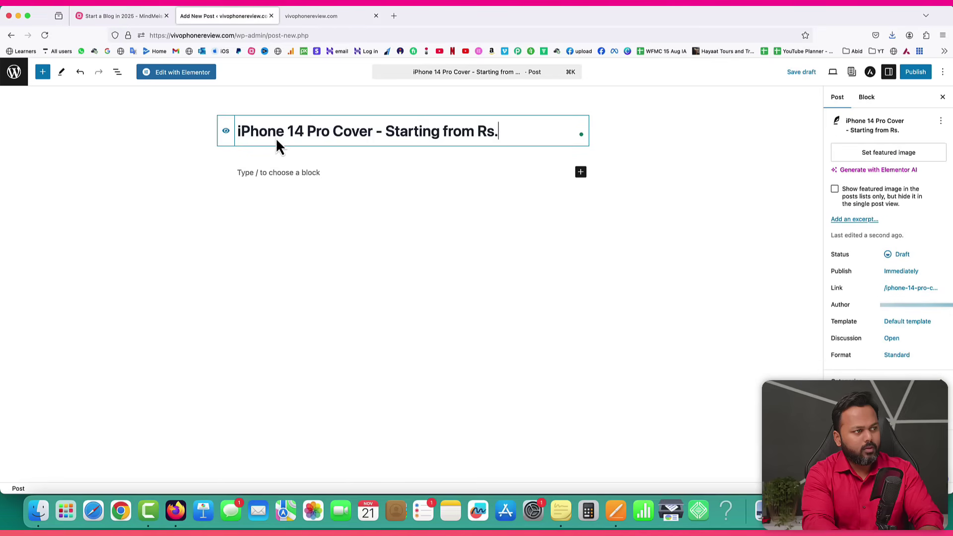
pyautogui.write('499')
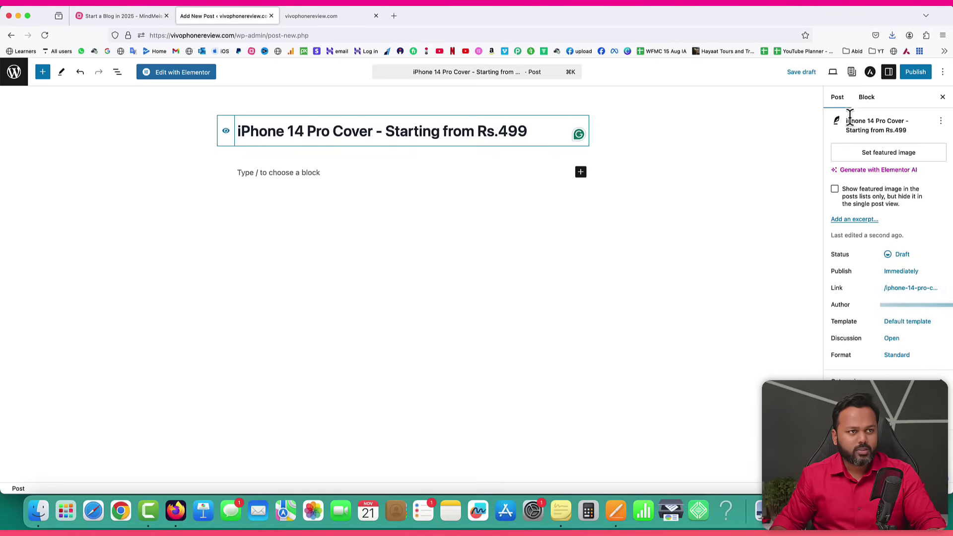
# Shorten the post slug to iphone-14-pro-cover and begin publishing.
pyautogui.click(904, 292)
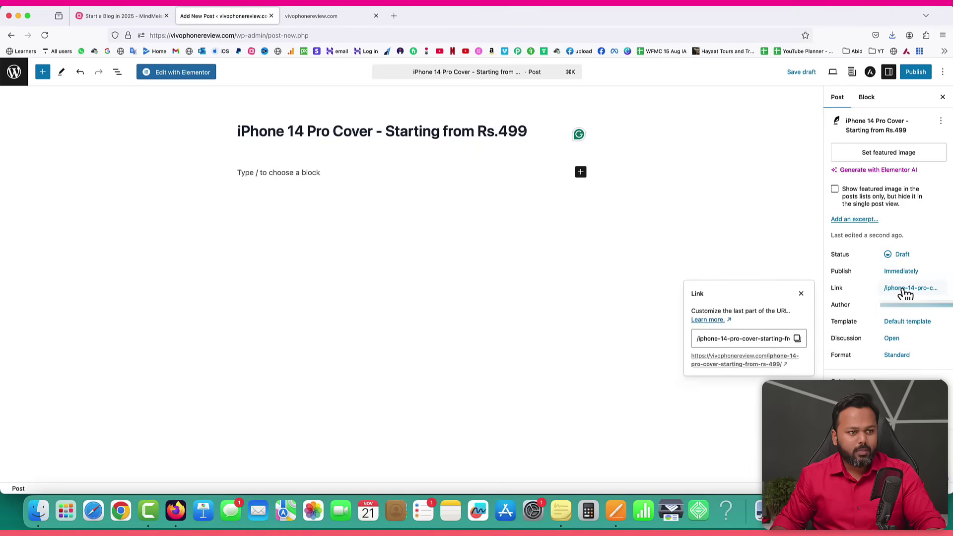
pyautogui.click(755, 340)
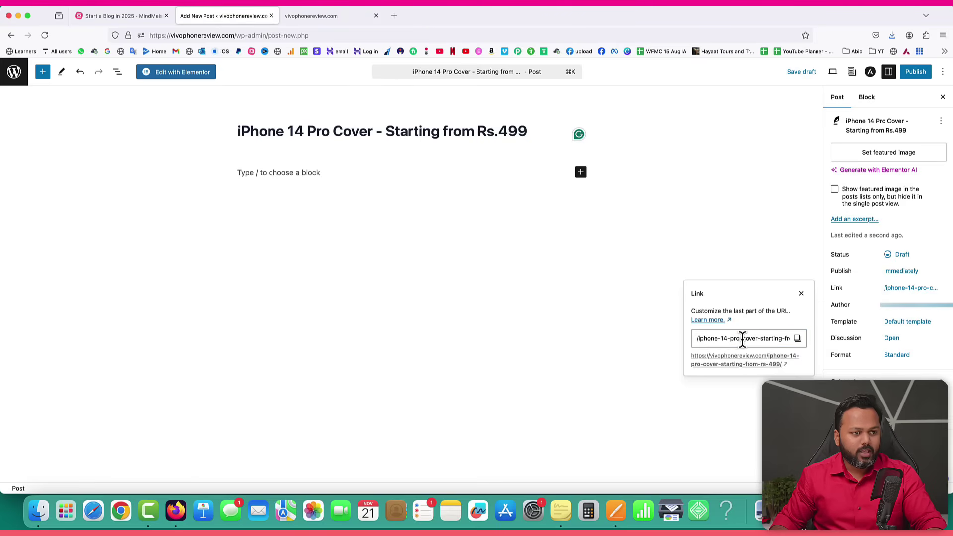
pyautogui.moveTo(758, 340); pyautogui.dragTo(799, 340)
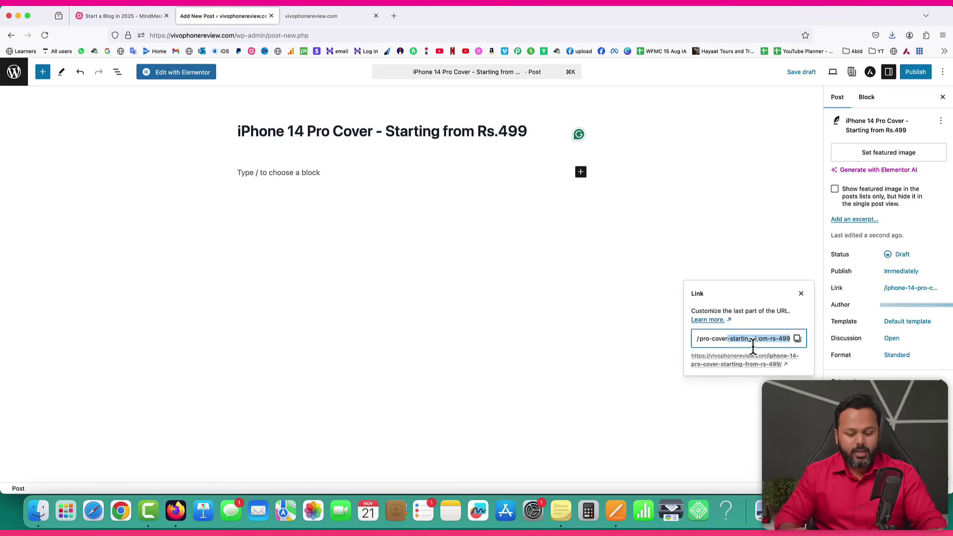
pyautogui.press('BackSpace')
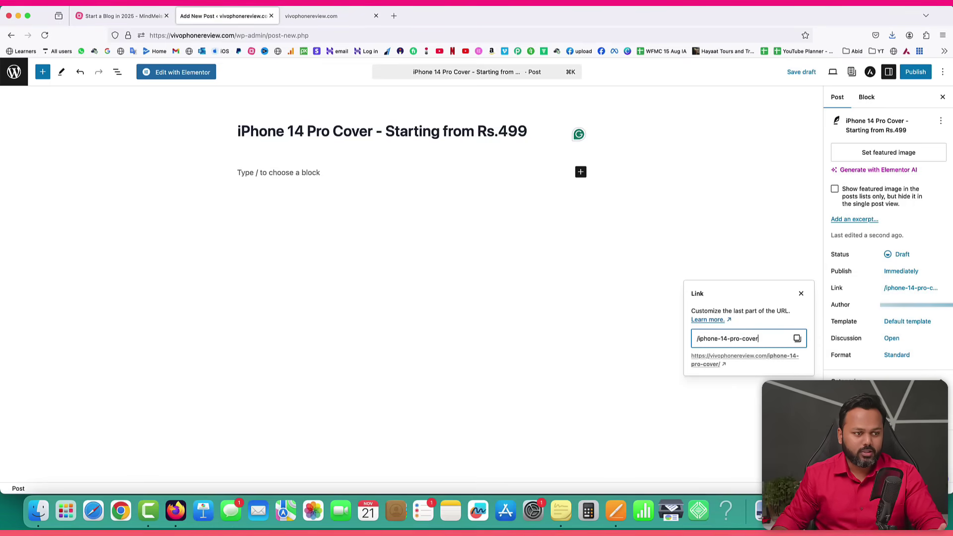
pyautogui.click(918, 72)
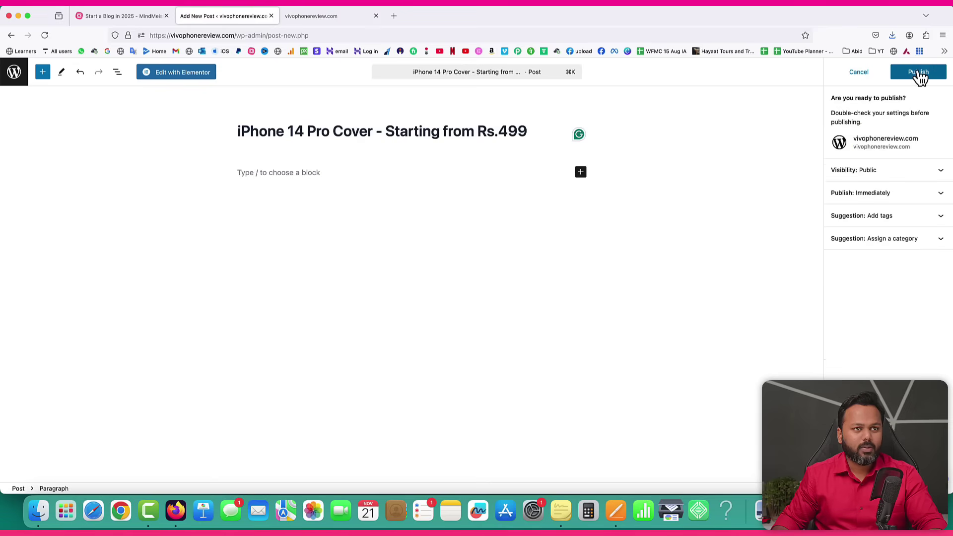
# Confirm publishing and open the live post in a new tab.
pyautogui.click(916, 74)
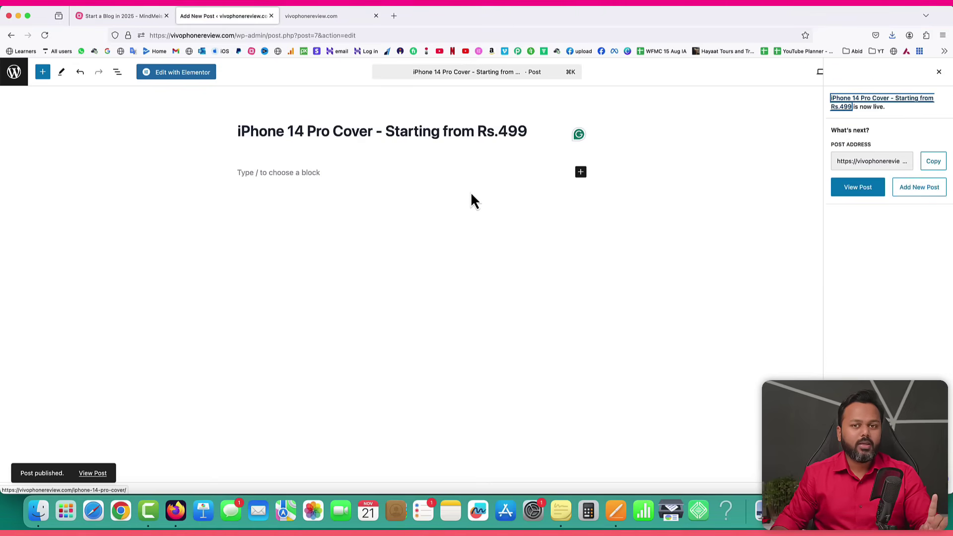
pyautogui.rightClick(85, 475)
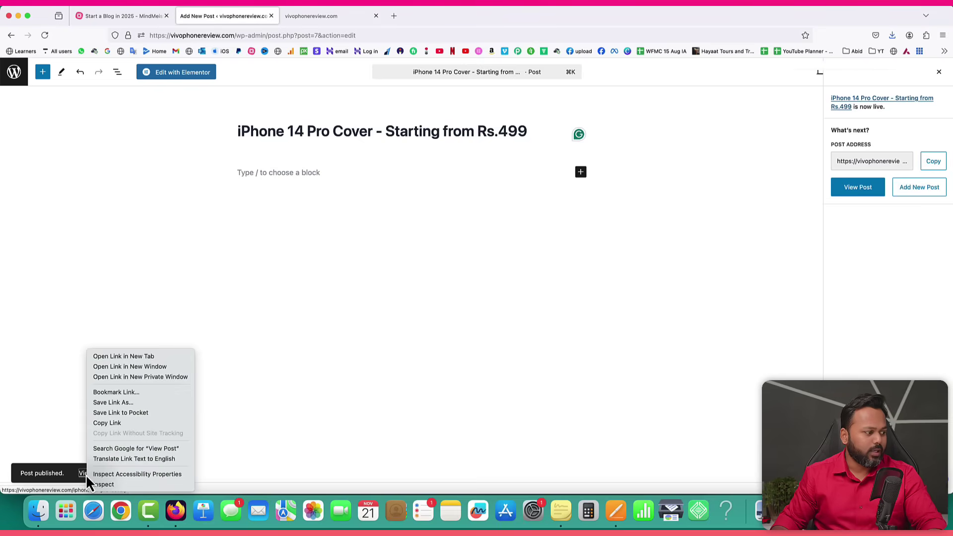
pyautogui.click(138, 356)
pyautogui.click(320, 16)
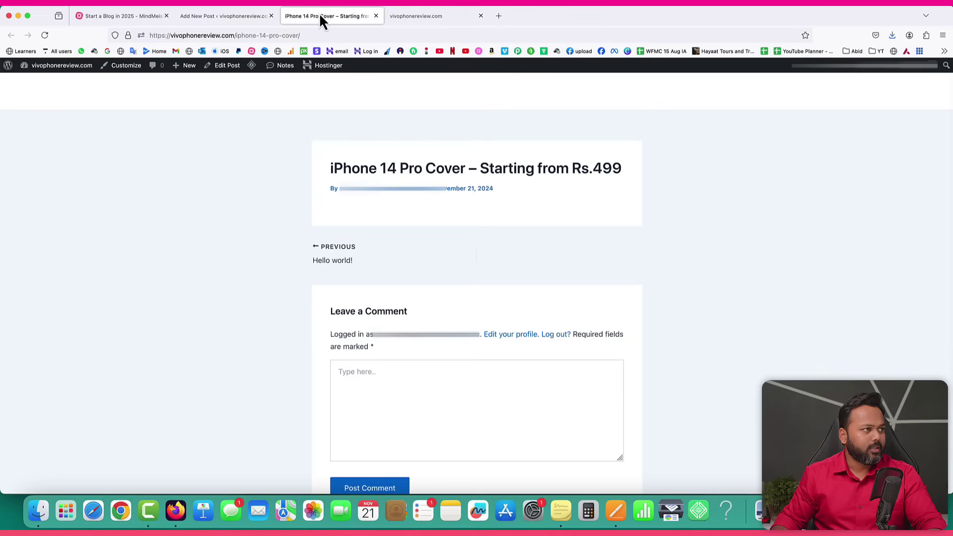
# Check the live post's title and /iphone-14-pro-cover/ address, then return to the Pages draft.
pyautogui.moveTo(330, 168); pyautogui.dragTo(617, 168)
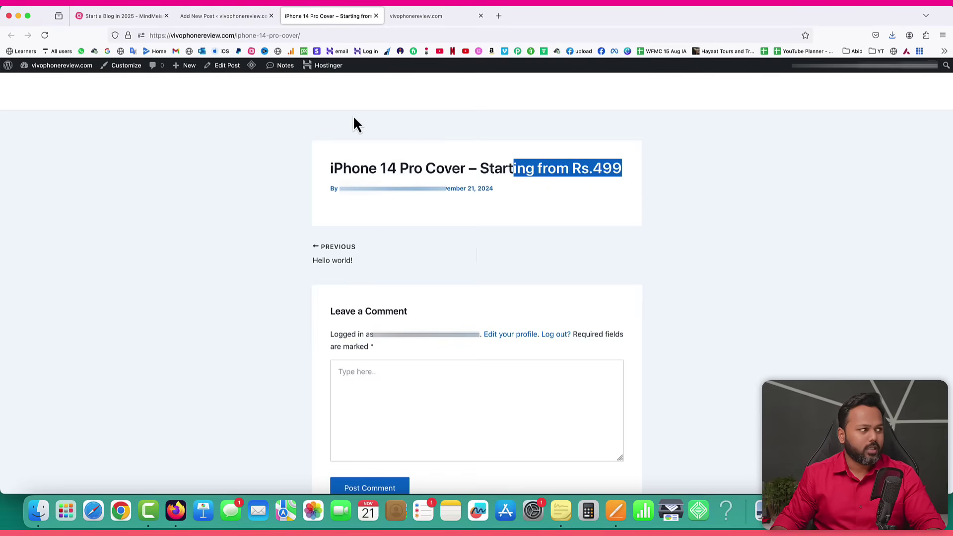
pyautogui.moveTo(307, 35); pyautogui.dragTo(245, 36)
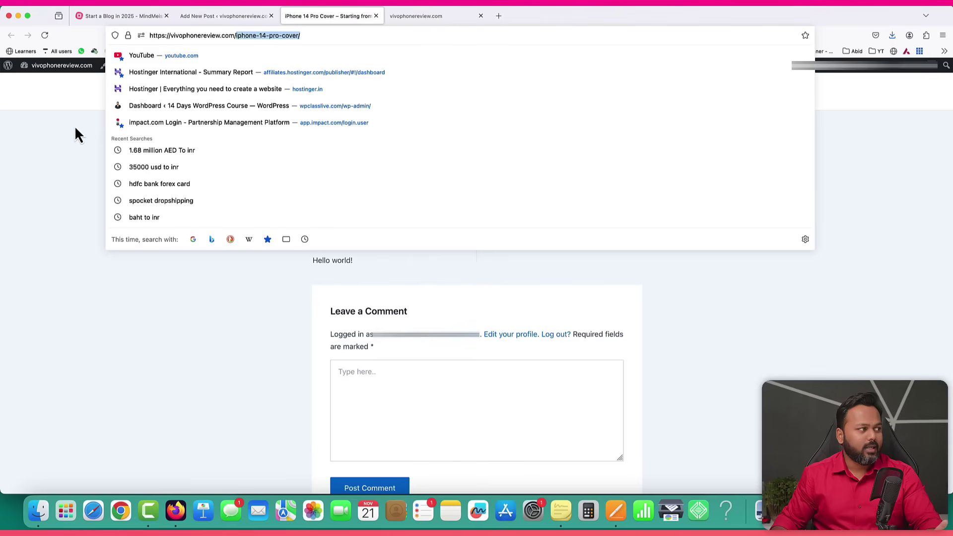
pyautogui.click(233, 36)
pyautogui.moveTo(233, 36); pyautogui.dragTo(85, 68)
pyautogui.click(40, 102)
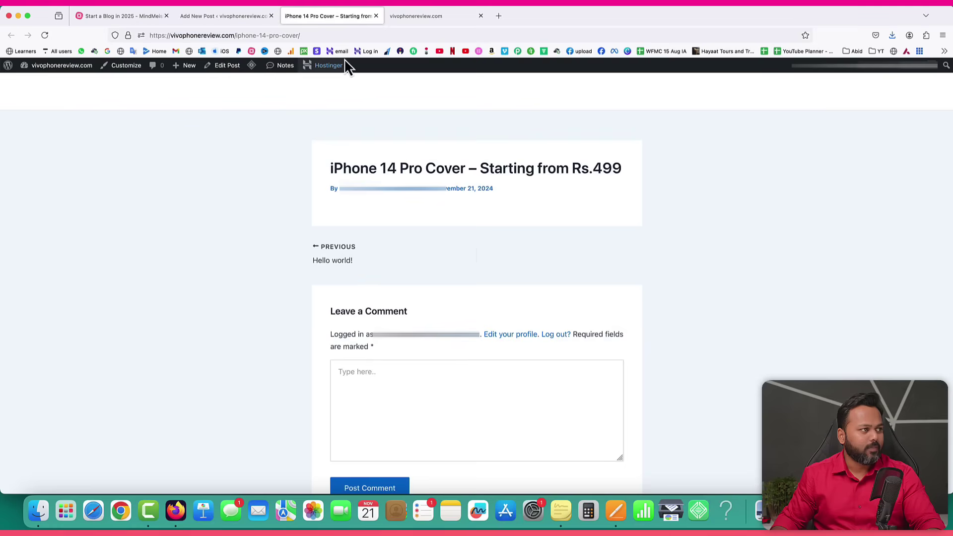
pyautogui.click(217, 16)
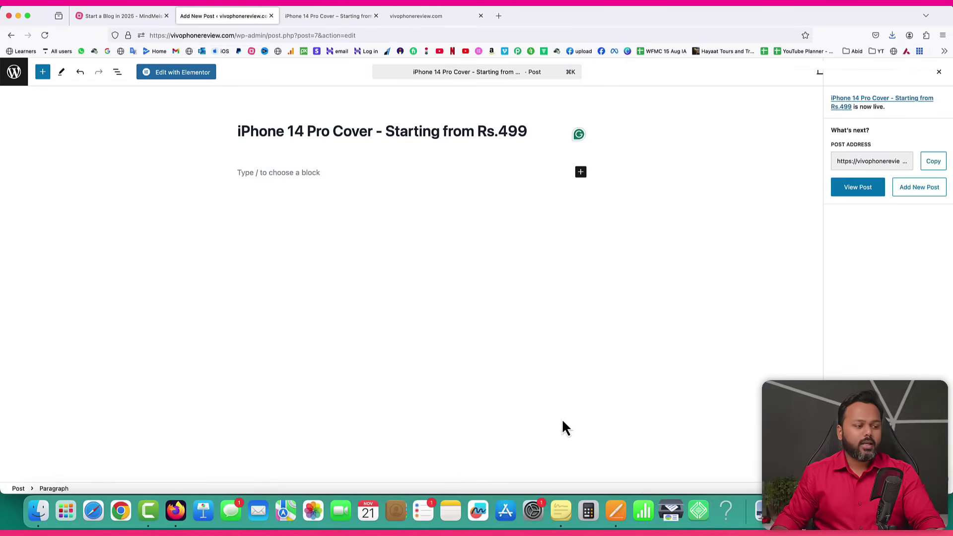
pyautogui.click(615, 512)
# Select the draft's two intro paragraphs, then open the post in Elementor and close notifications.
pyautogui.moveTo(310, 145); pyautogui.dragTo(500, 249)
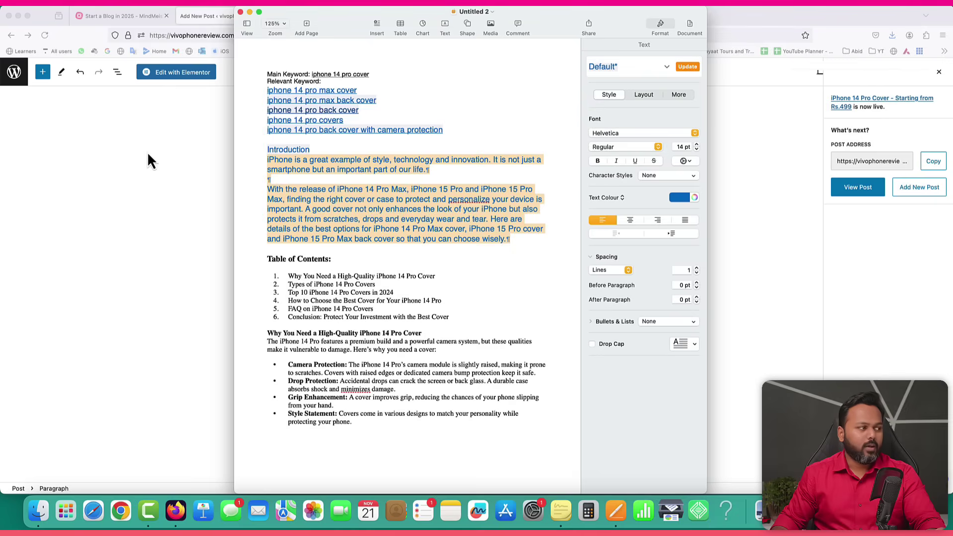
pyautogui.click(147, 151)
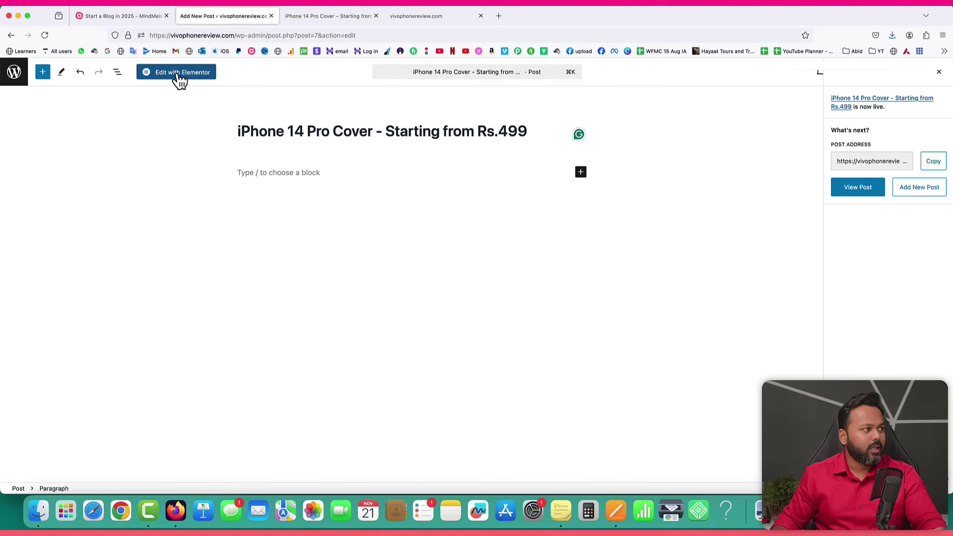
pyautogui.click(179, 79)
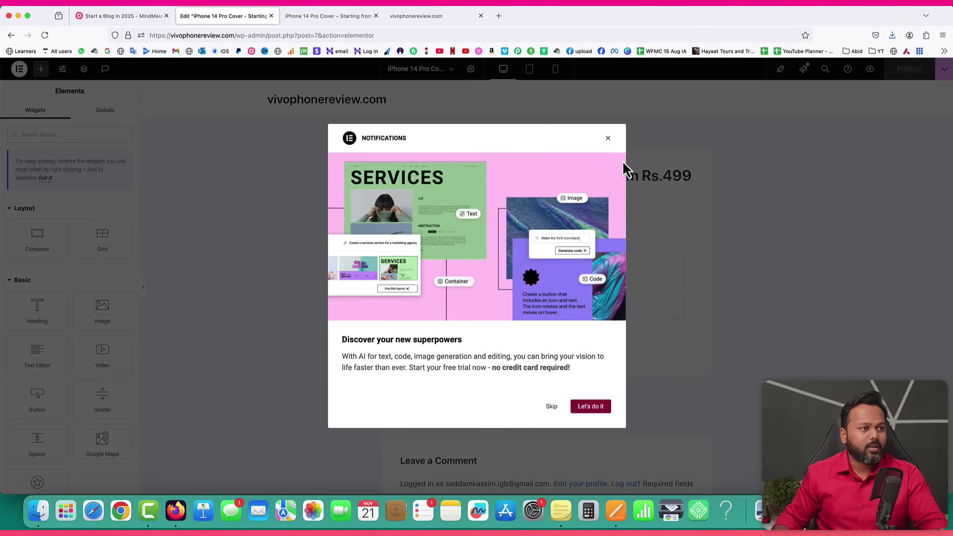
pyautogui.click(610, 140)
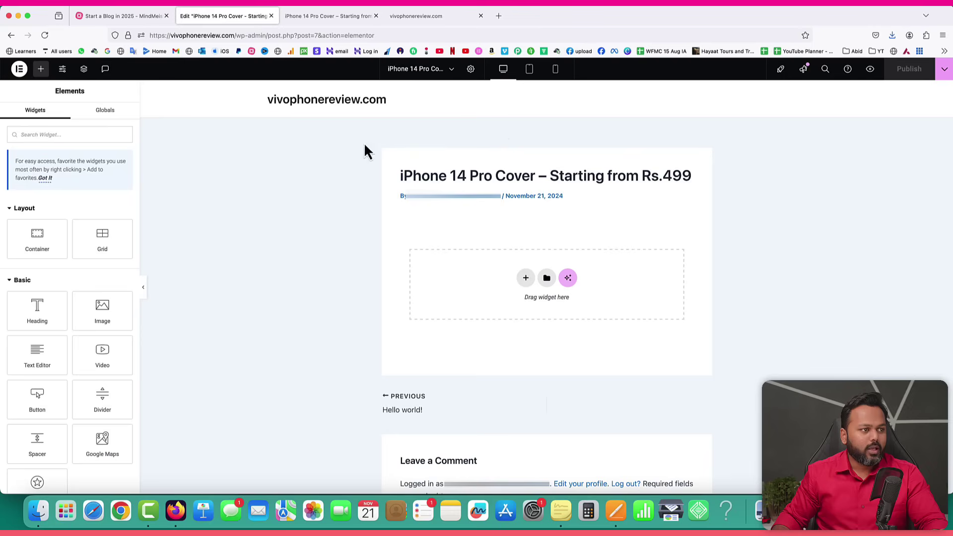
# Dismiss the widget tip, browse the widget panel, and add a new section in the drop area.
pyautogui.click(45, 178)
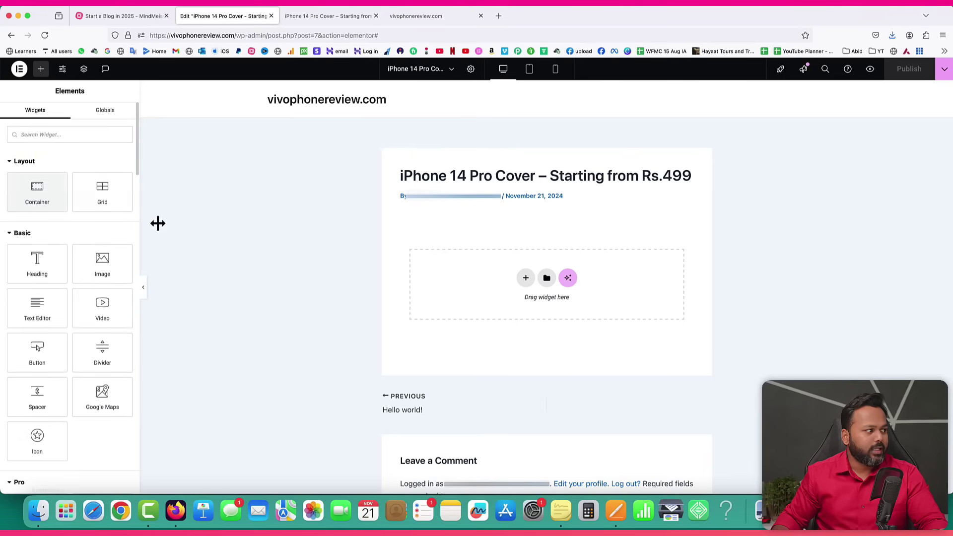
pyautogui.scroll(-3, 67, 237)
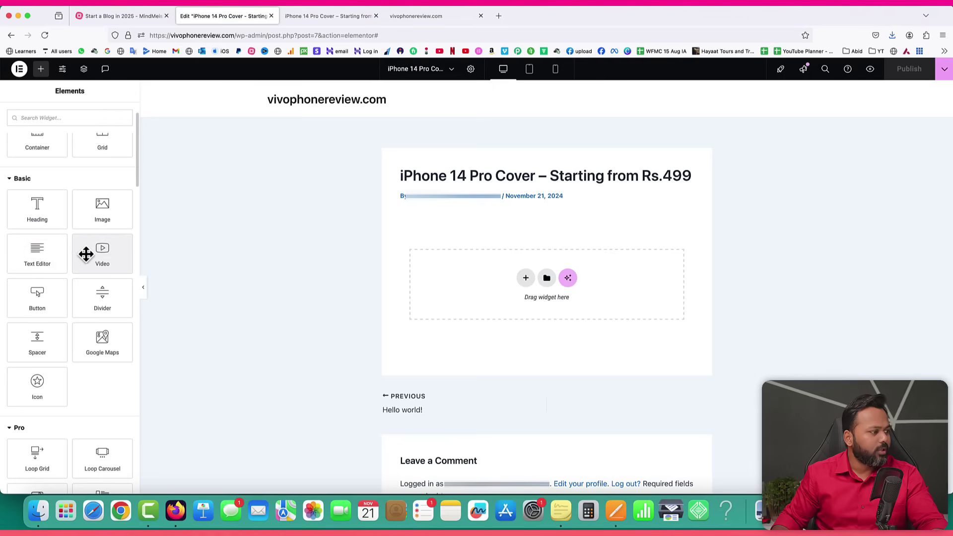
pyautogui.scroll(-5, 104, 263)
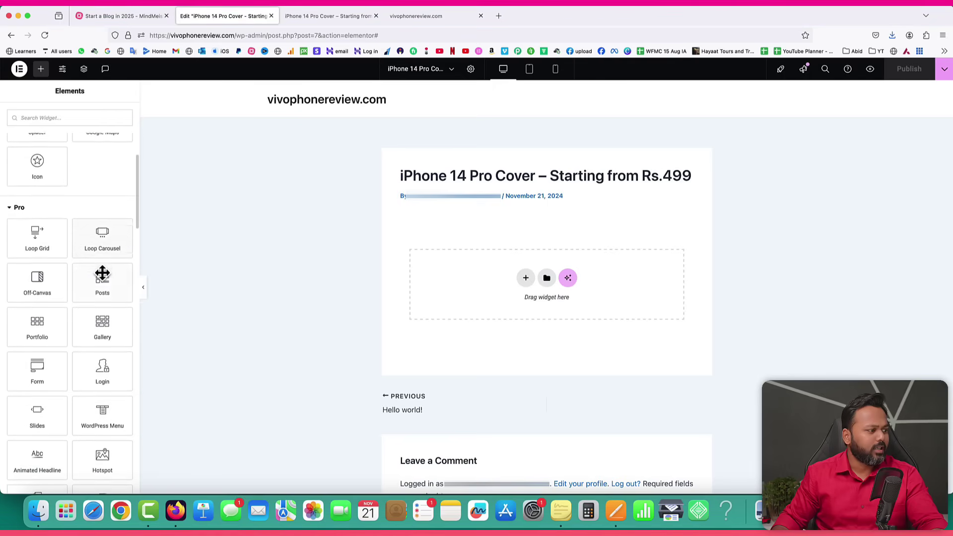
pyautogui.scroll(6, 103, 273)
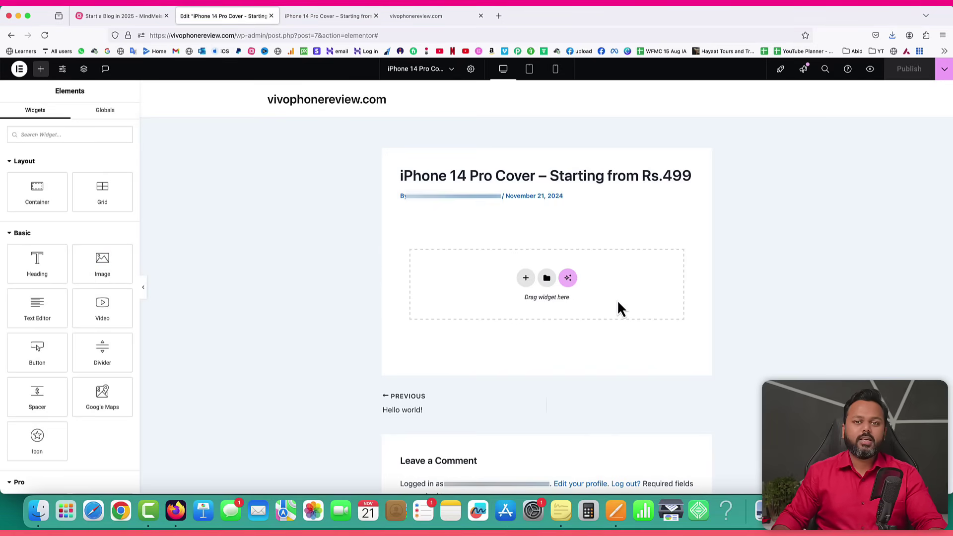
pyautogui.click(526, 280)
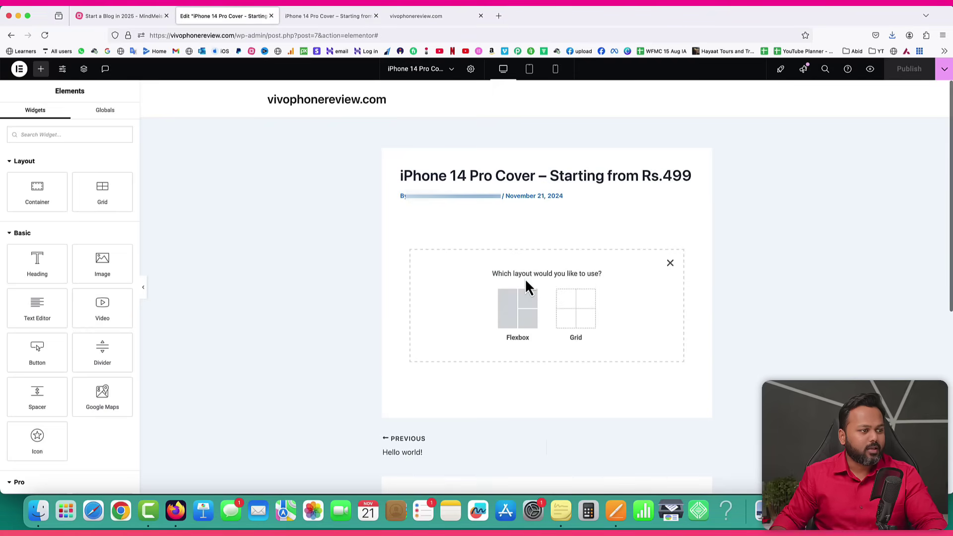
# Insert a single-column Flexbox container and bring up its widget list.
pyautogui.click(518, 314)
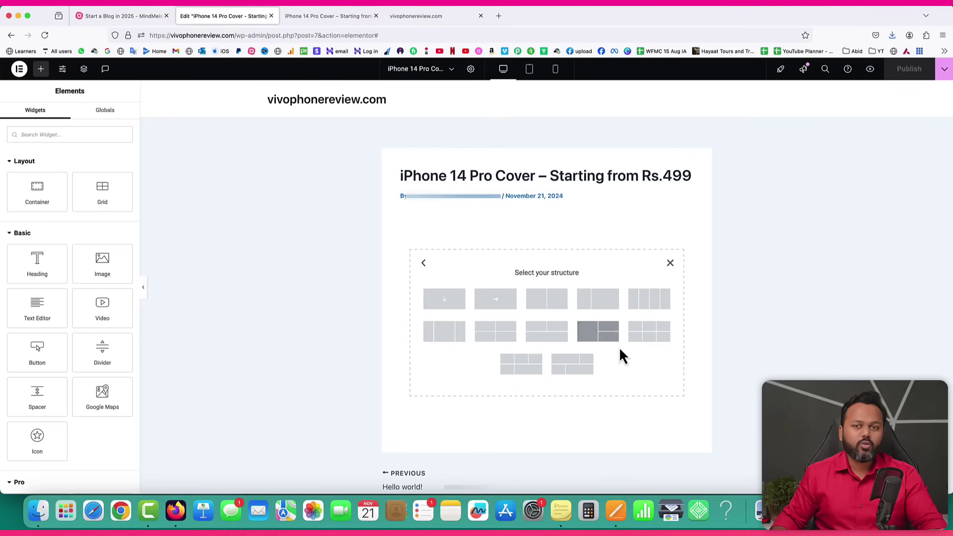
pyautogui.click(444, 300)
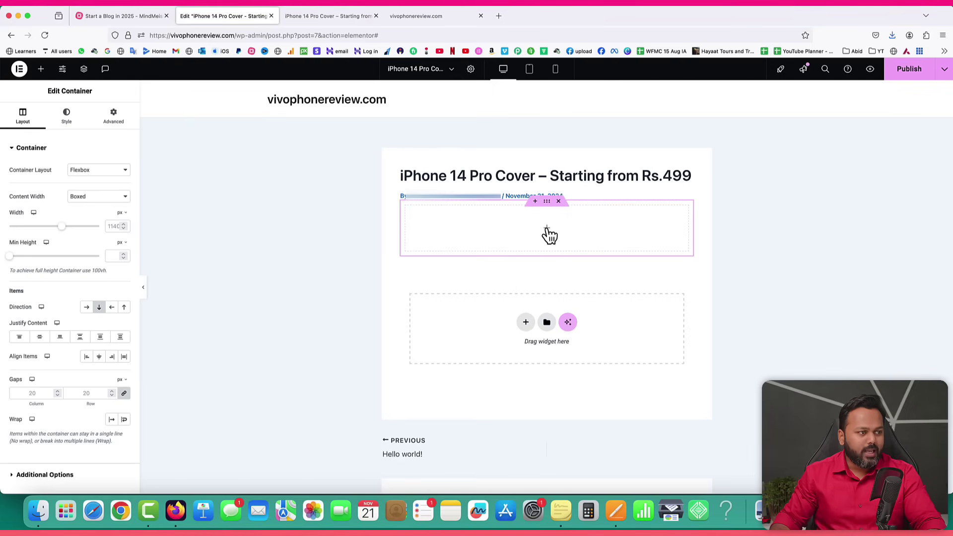
pyautogui.click(548, 229)
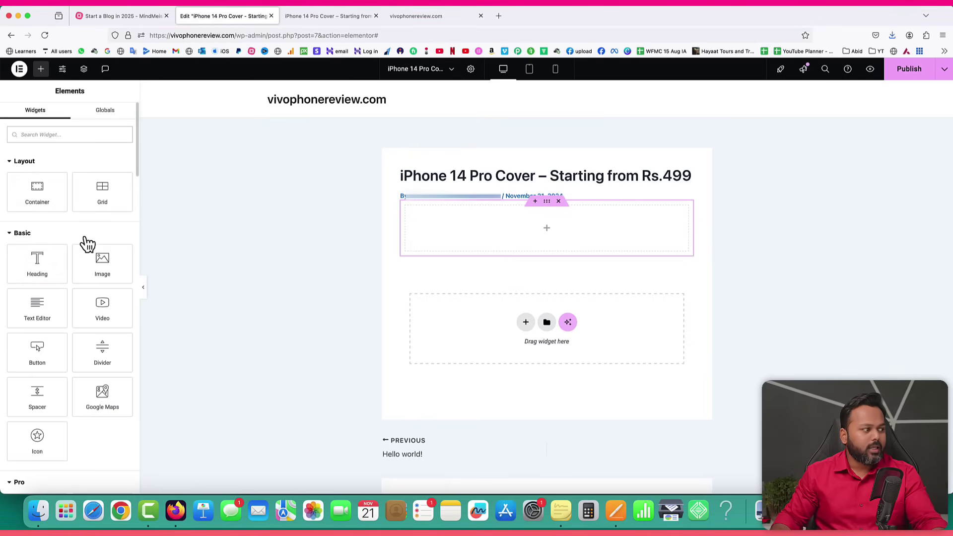
# Add an H2 Heading widget reading 'Introduction' into the container and publish the post.
pyautogui.click(43, 78)
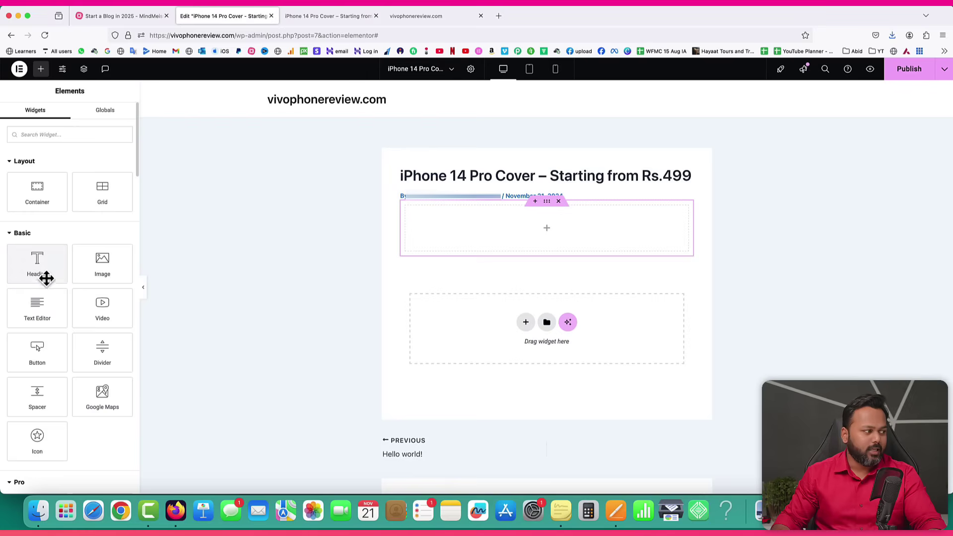
pyautogui.moveTo(23, 264); pyautogui.dragTo(471, 236)
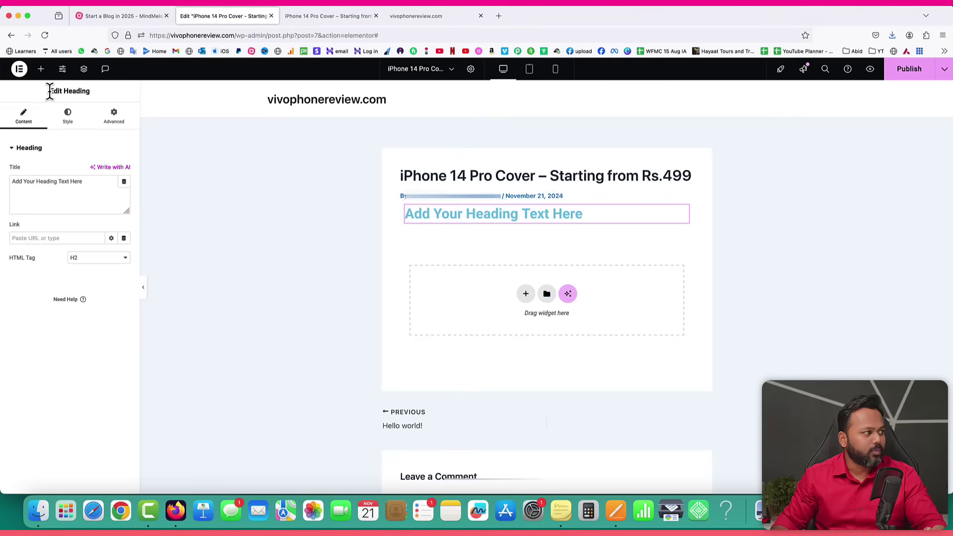
pyautogui.moveTo(58, 91); pyautogui.dragTo(80, 90)
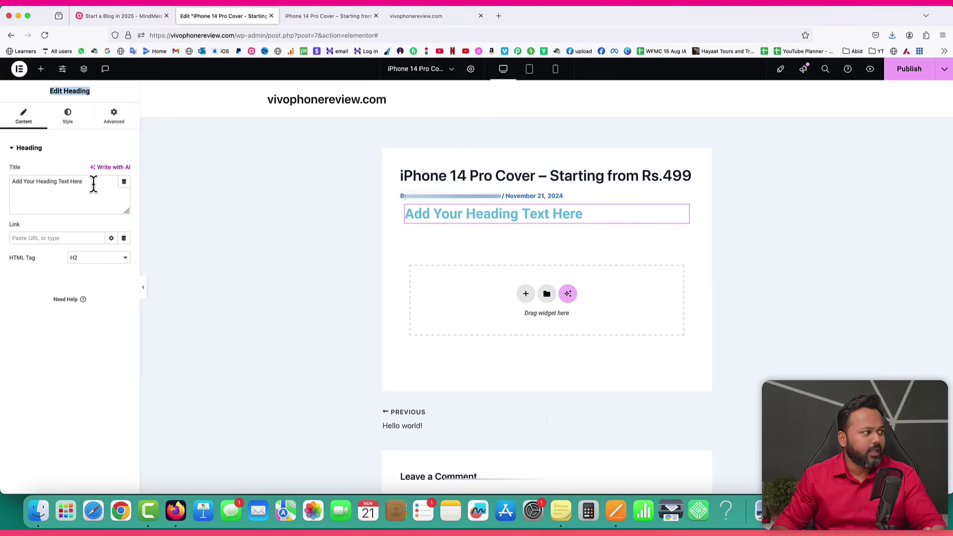
pyautogui.moveTo(92, 186); pyautogui.dragTo(8, 182)
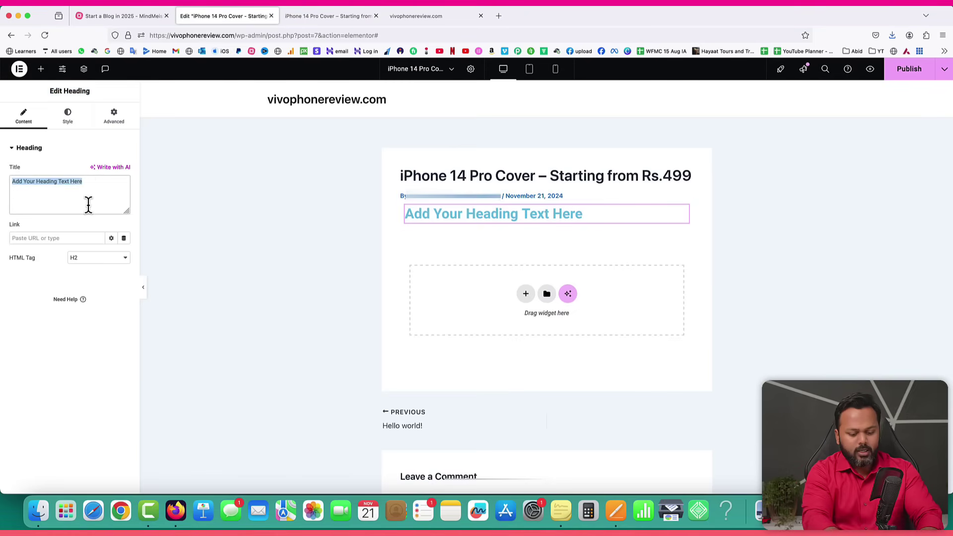
pyautogui.press('BackSpace')
pyautogui.write('Introduction')
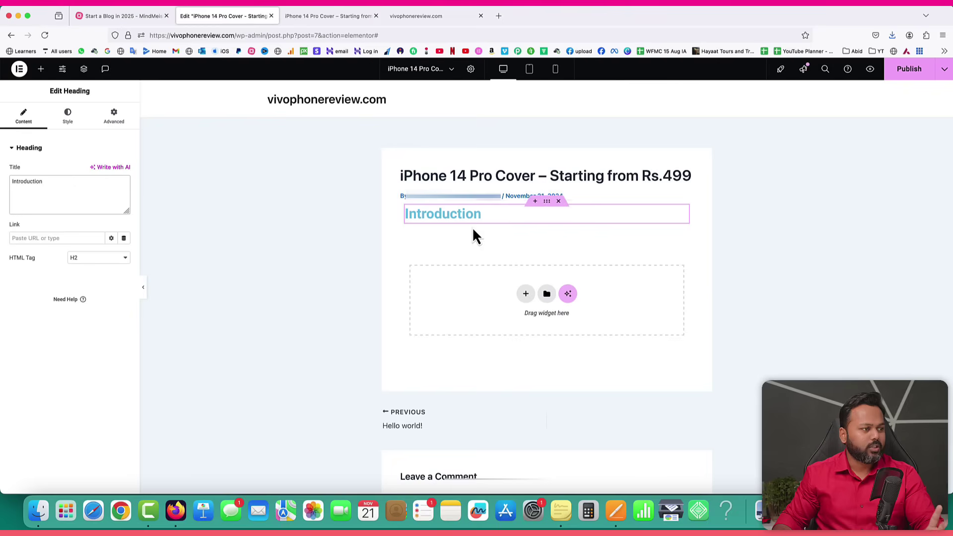
pyautogui.click(907, 70)
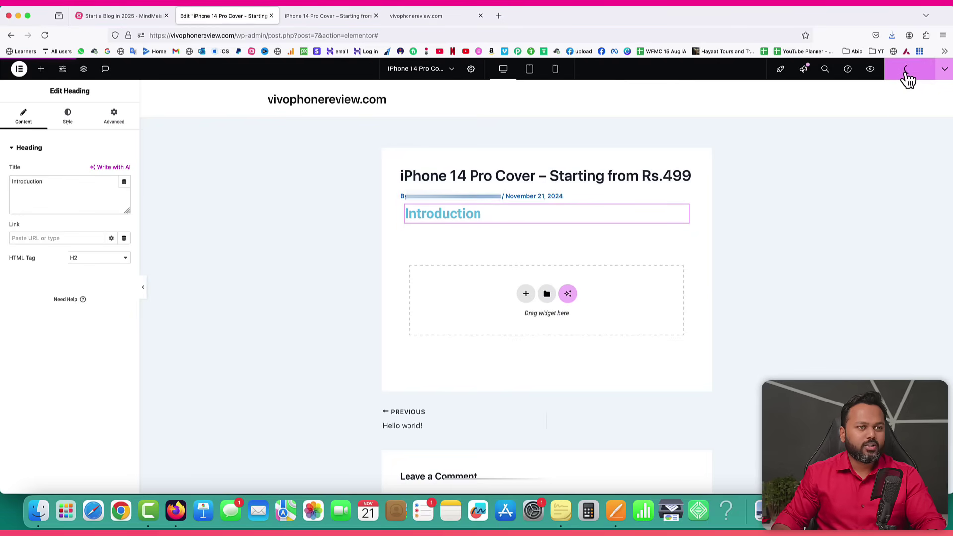
pyautogui.click(329, 19)
pyautogui.click(44, 35)
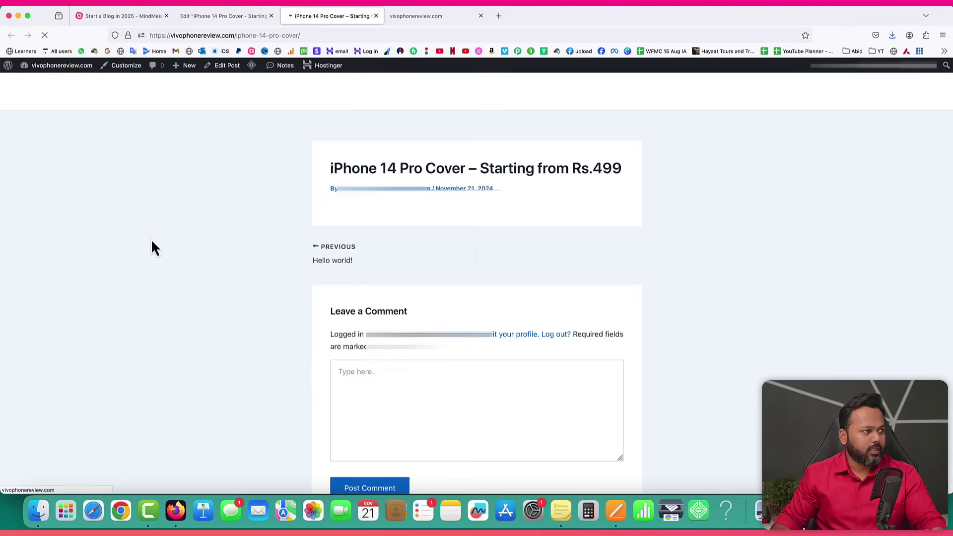
pyautogui.moveTo(338, 208); pyautogui.dragTo(400, 208)
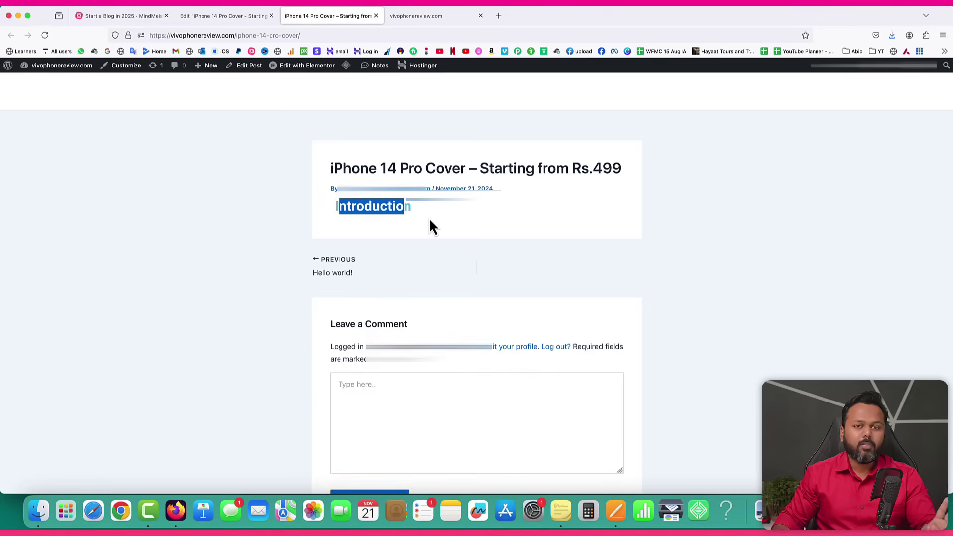
pyautogui.click(332, 211)
pyautogui.moveTo(335, 207); pyautogui.dragTo(404, 207)
pyautogui.click(416, 220)
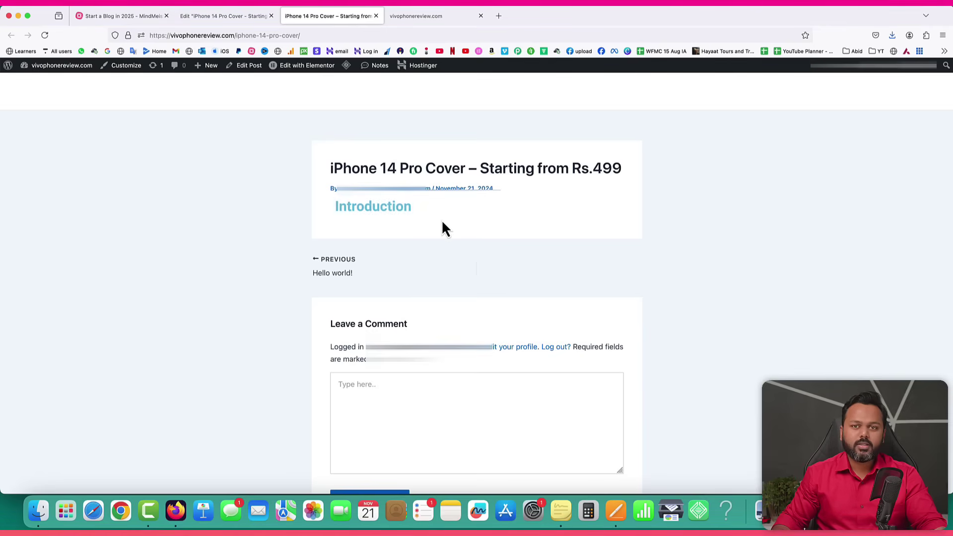
pyautogui.click(194, 16)
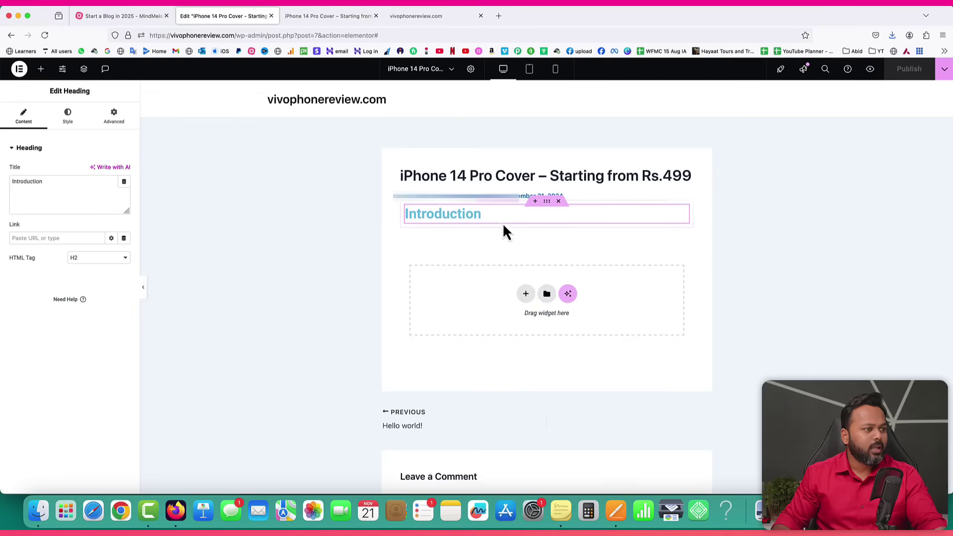
# Change the Introduction heading's text colour from light blue to dark grey #353535.
pyautogui.rightClick(685, 223)
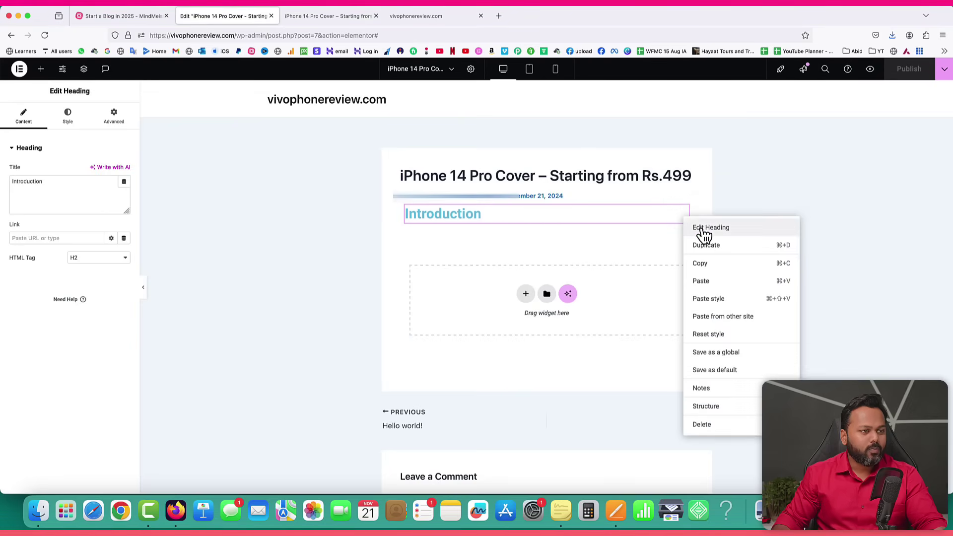
pyautogui.click(702, 231)
pyautogui.moveTo(50, 90); pyautogui.dragTo(74, 91)
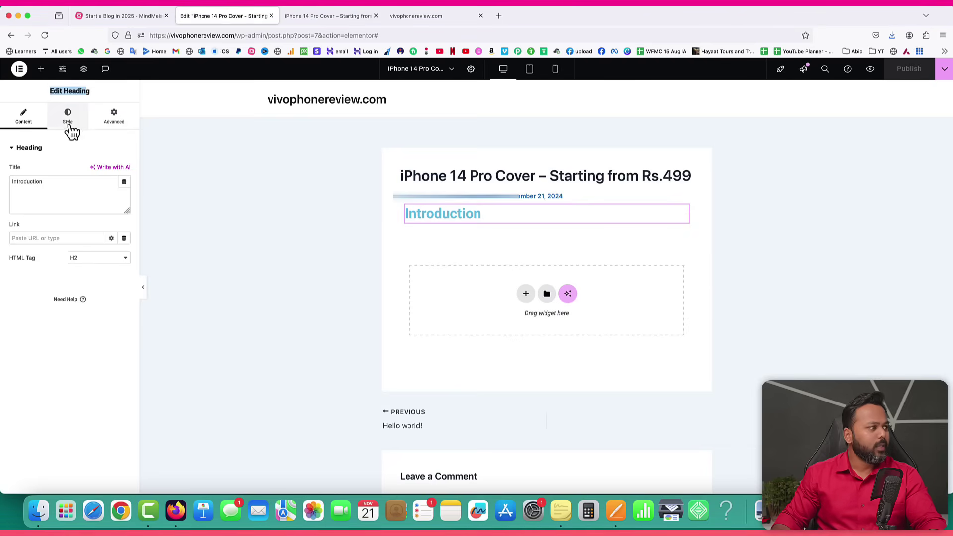
pyautogui.click(71, 113)
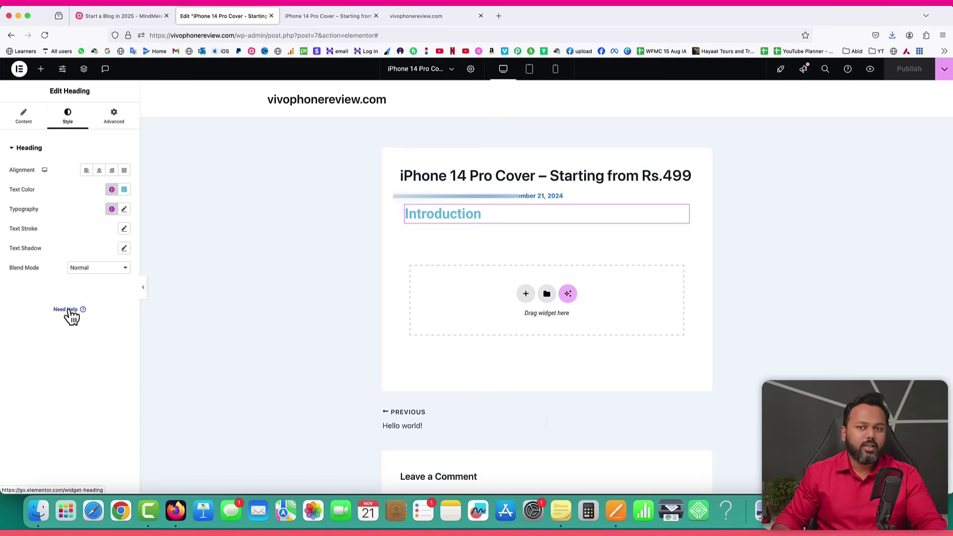
pyautogui.click(124, 190)
pyautogui.moveTo(116, 267); pyautogui.dragTo(59, 281)
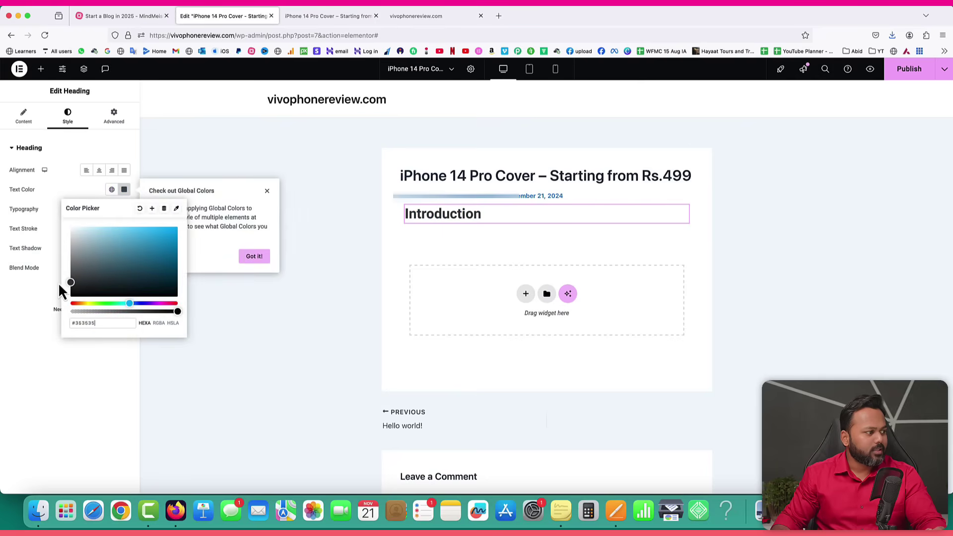
pyautogui.click(28, 292)
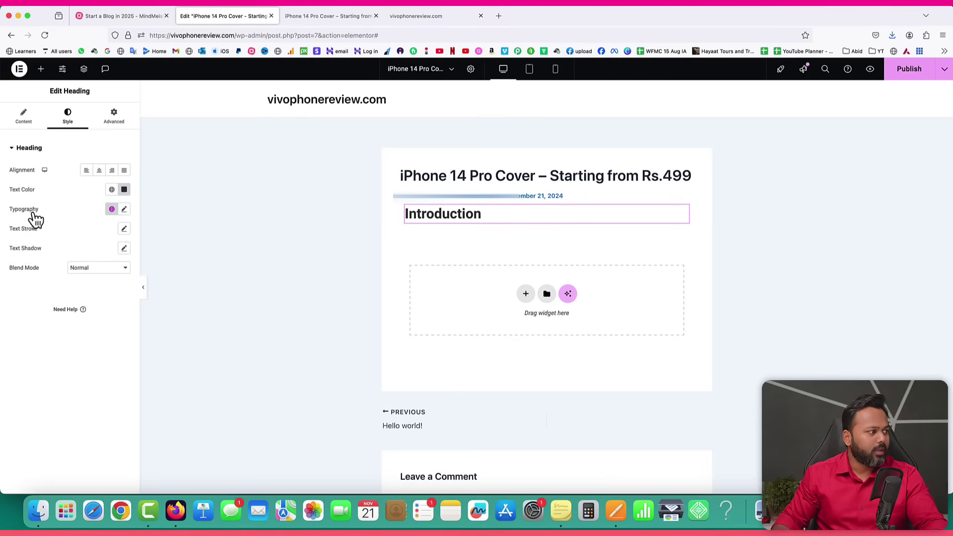
# Set the Introduction heading's typography to Golos Text, weight 300 (Light), at default size.
pyautogui.click(124, 210)
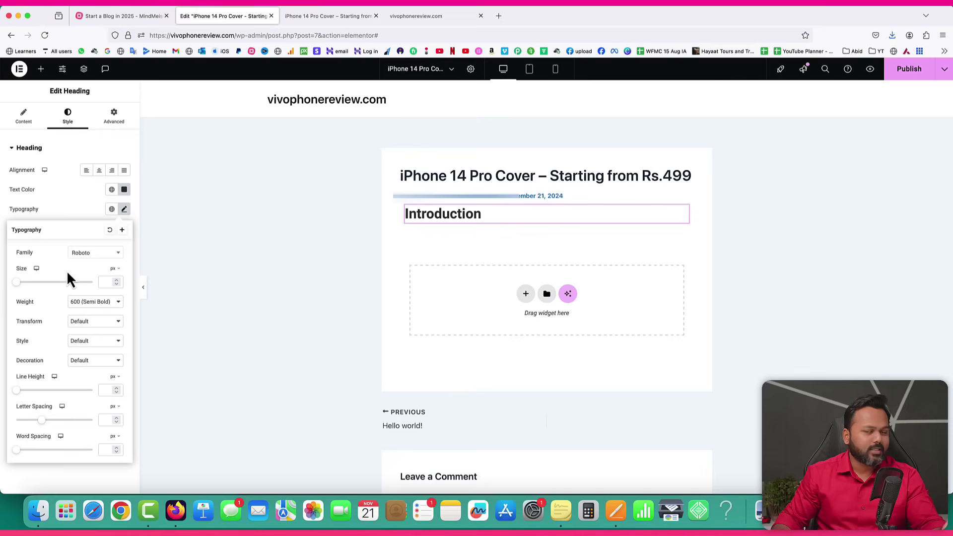
pyautogui.click(88, 255)
pyautogui.write('o')
pyautogui.write('golo')
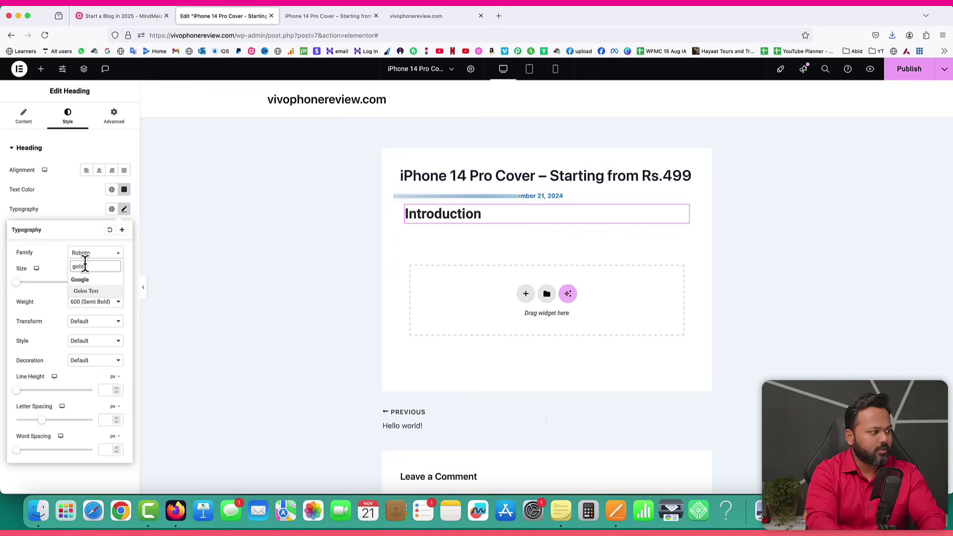
pyautogui.click(86, 291)
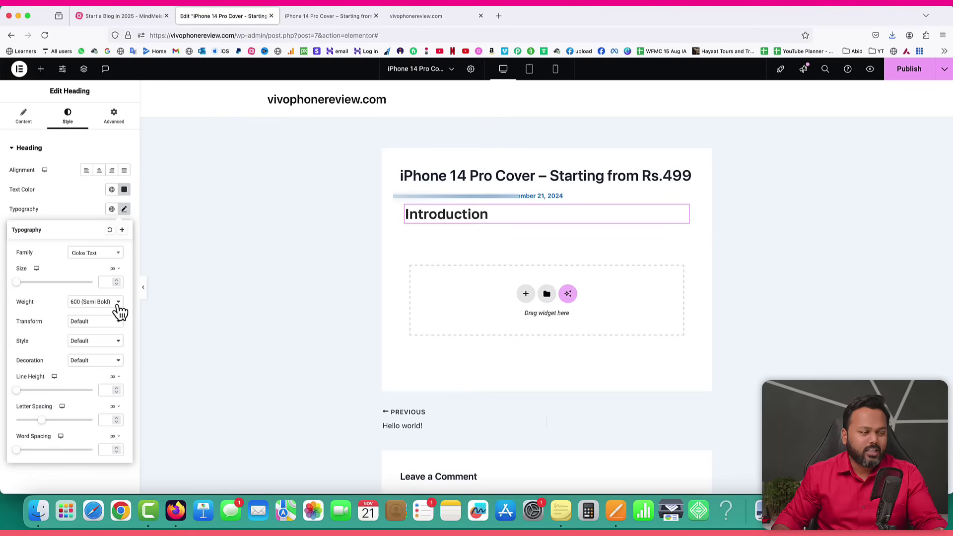
pyautogui.click(87, 307)
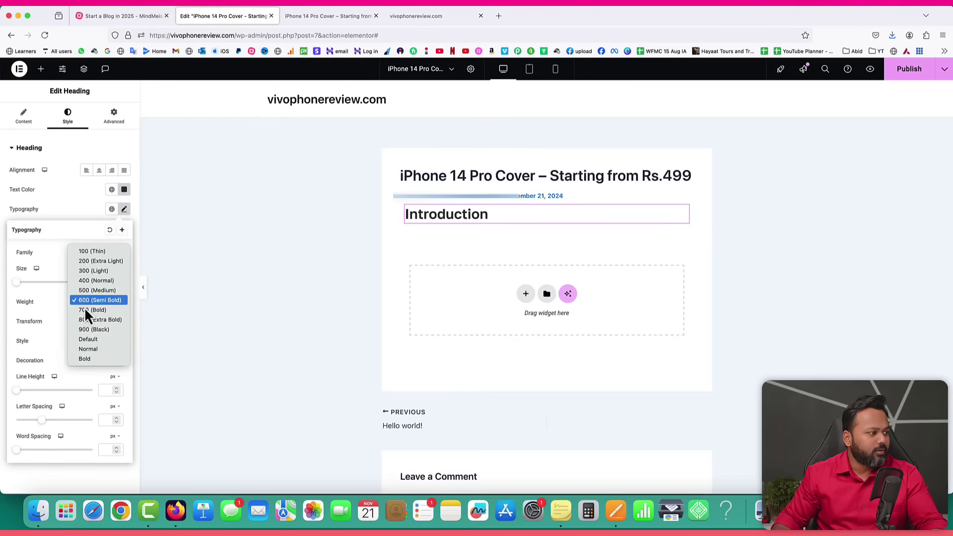
pyautogui.click(85, 320)
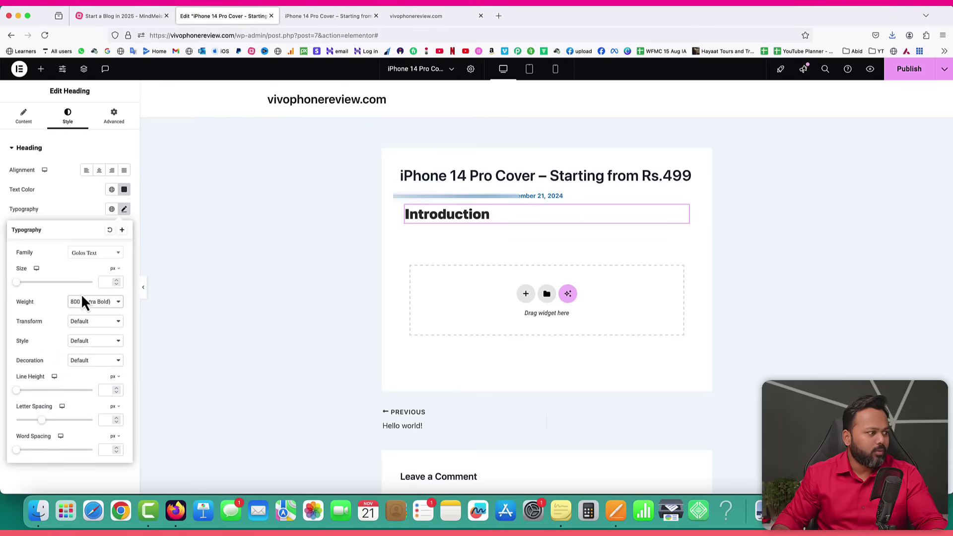
pyautogui.click(81, 300)
pyautogui.click(86, 253)
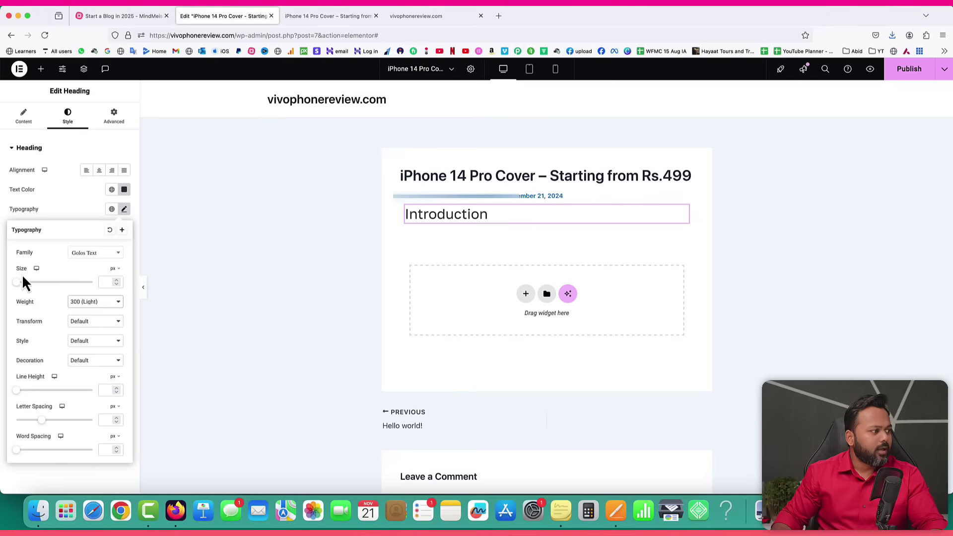
pyautogui.moveTo(17, 284)
pyautogui.mouseDown()
pyautogui.moveTo(37, 286)
pyautogui.moveTo(28, 286)
pyautogui.mouseUp()
pyautogui.doubleClick(105, 282)
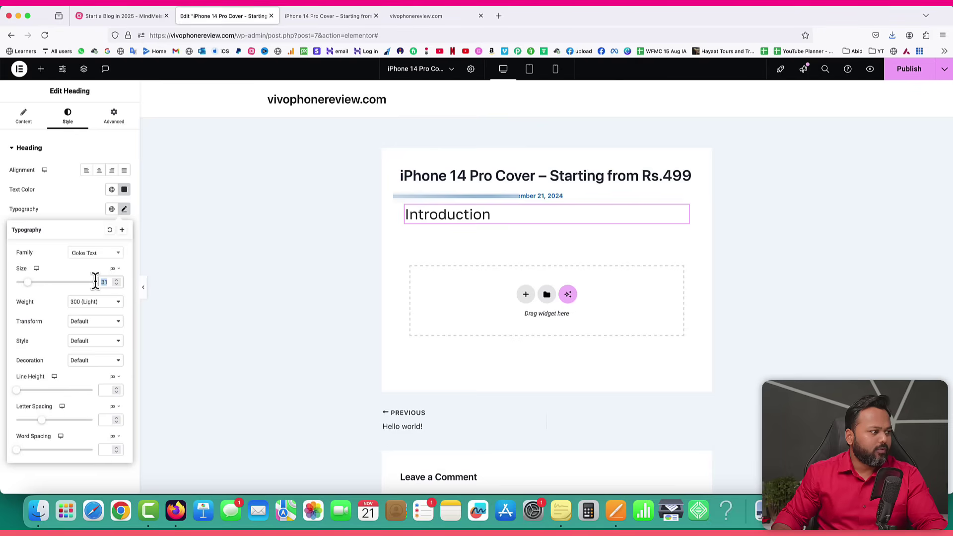
pyautogui.press('BackSpace')
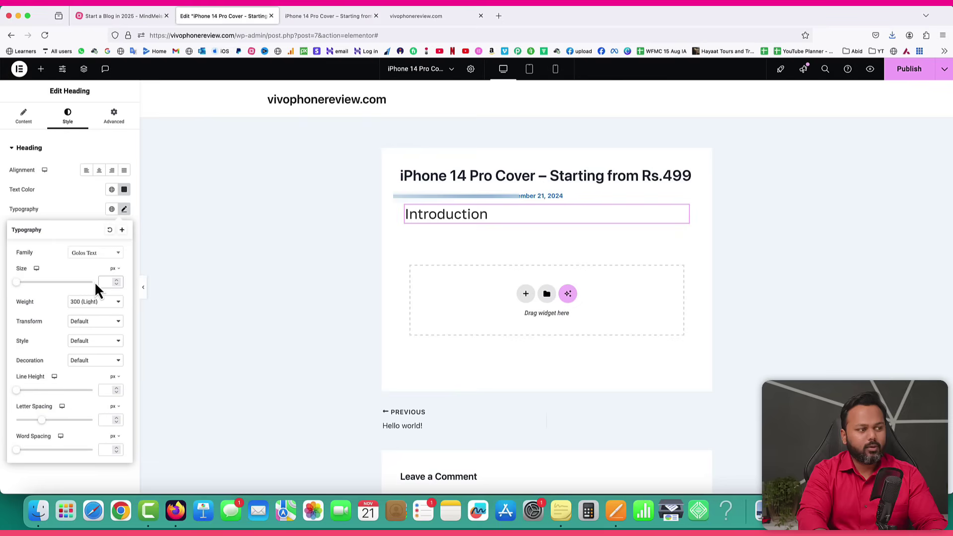
pyautogui.click(79, 204)
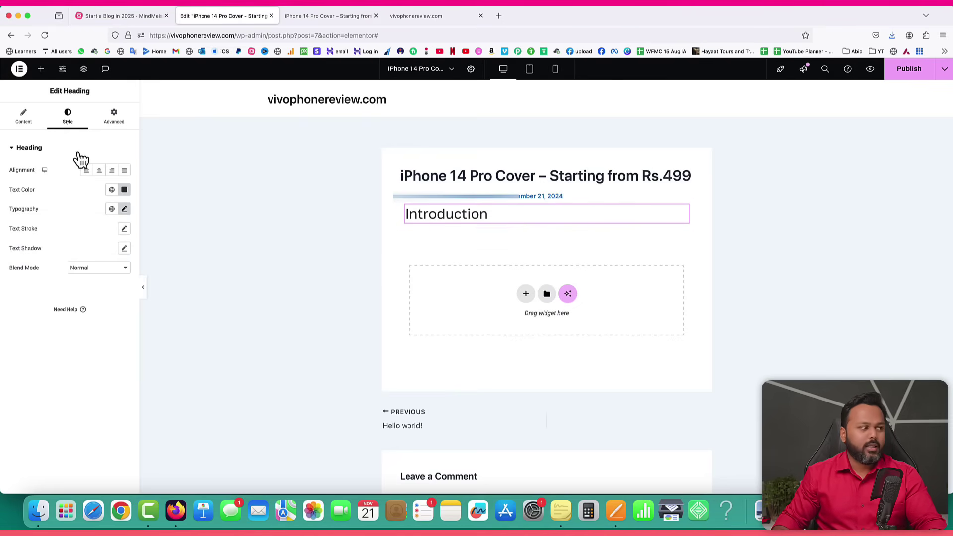
# Add a Text Editor widget under the heading and copy the two intro paragraphs from Pages.
pyautogui.click(40, 69)
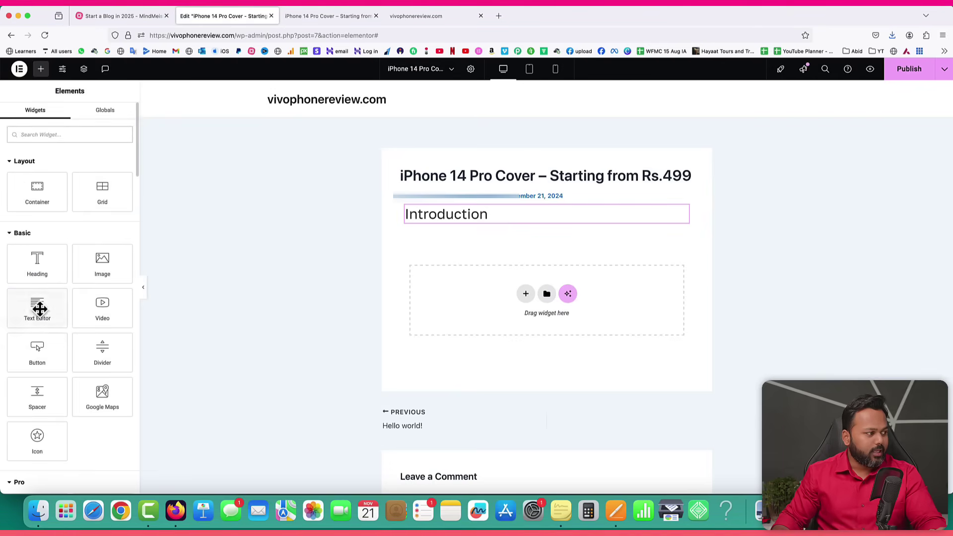
pyautogui.moveTo(22, 311); pyautogui.dragTo(449, 218)
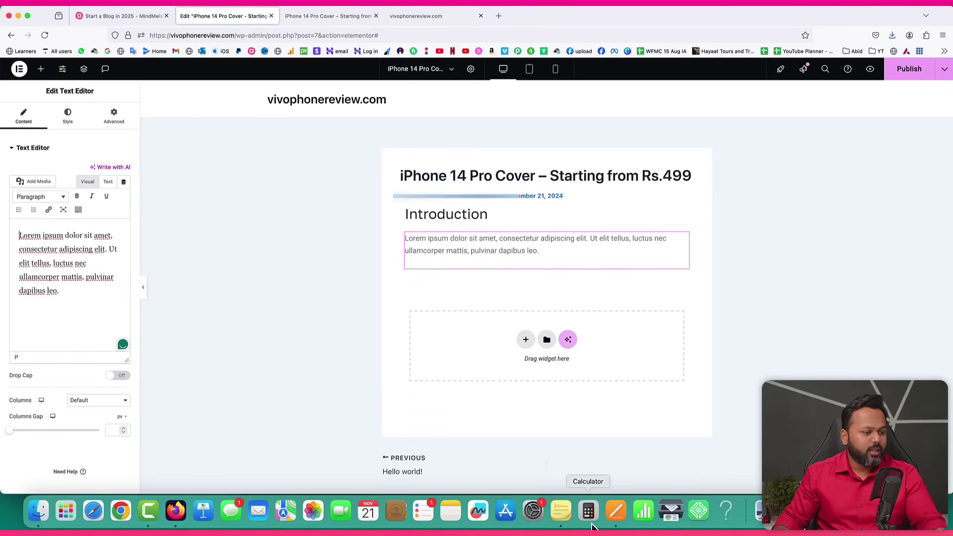
pyautogui.click(615, 511)
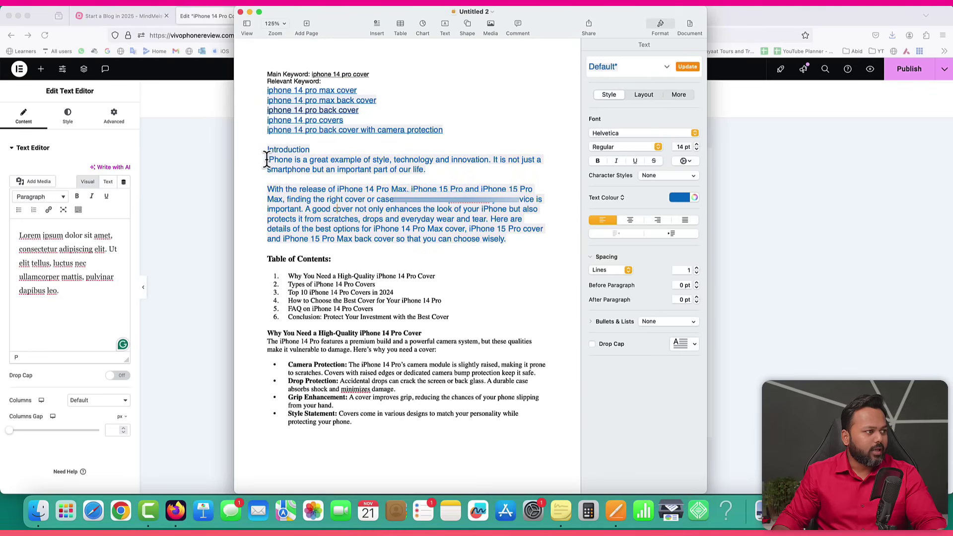
pyautogui.moveTo(267, 159); pyautogui.dragTo(508, 239)
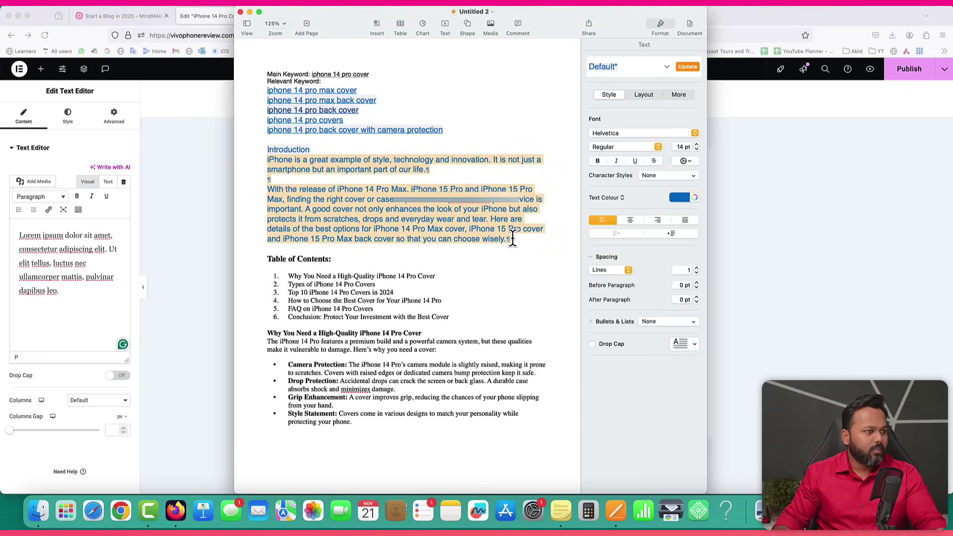
pyautogui.rightClick(501, 234)
pyautogui.click(513, 270)
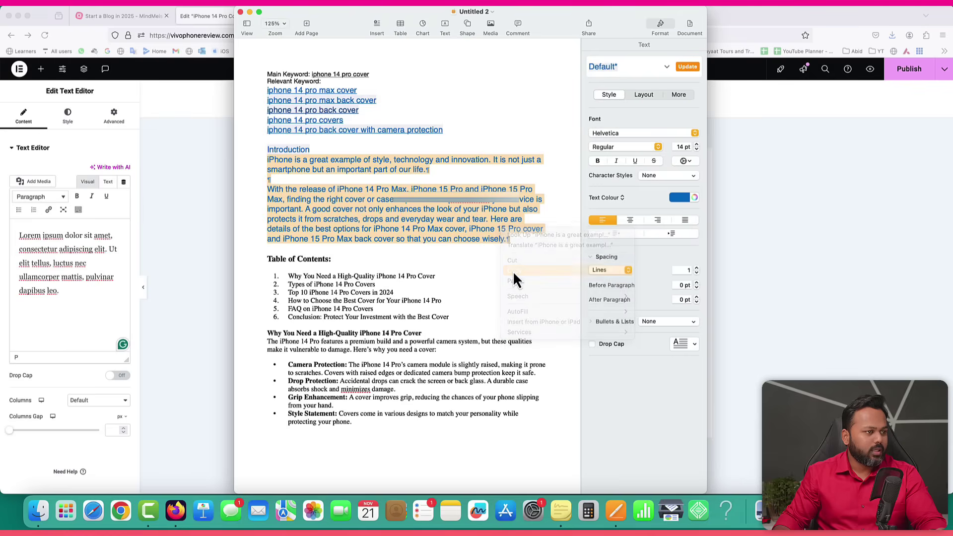
pyautogui.click(199, 213)
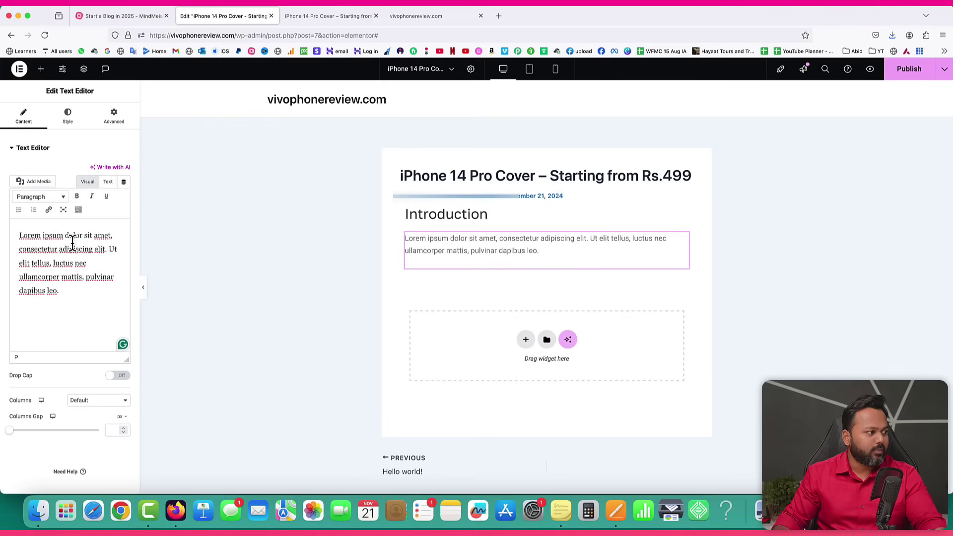
# Replace the text block's lorem ipsum with the two pasted intro paragraphs about iPhone covers.
pyautogui.click(108, 182)
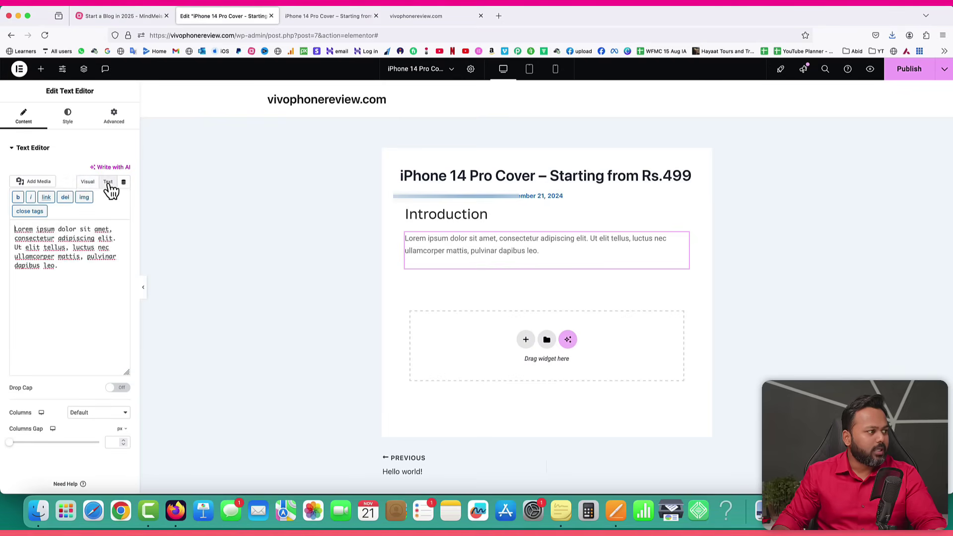
pyautogui.press('super+a')
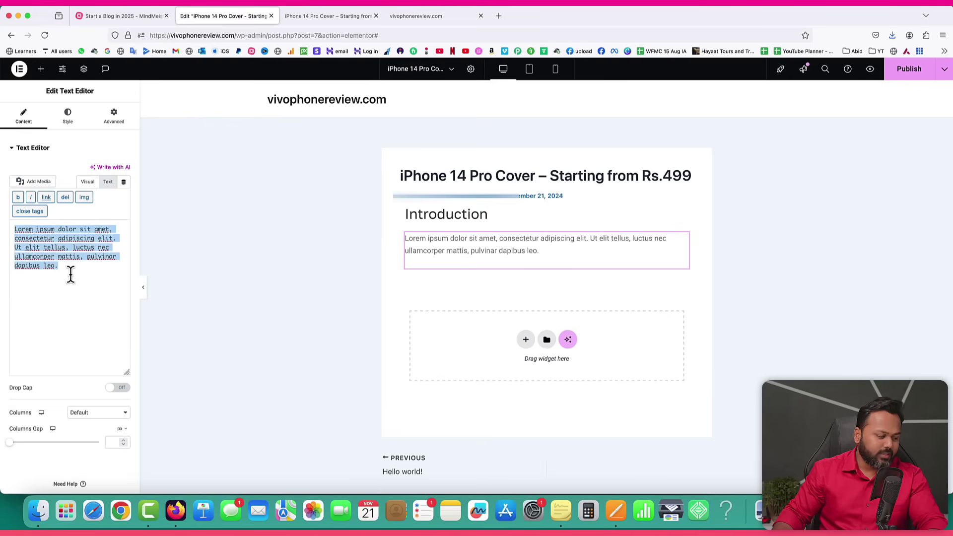
pyautogui.press('BackSpace')
pyautogui.press('super+v')
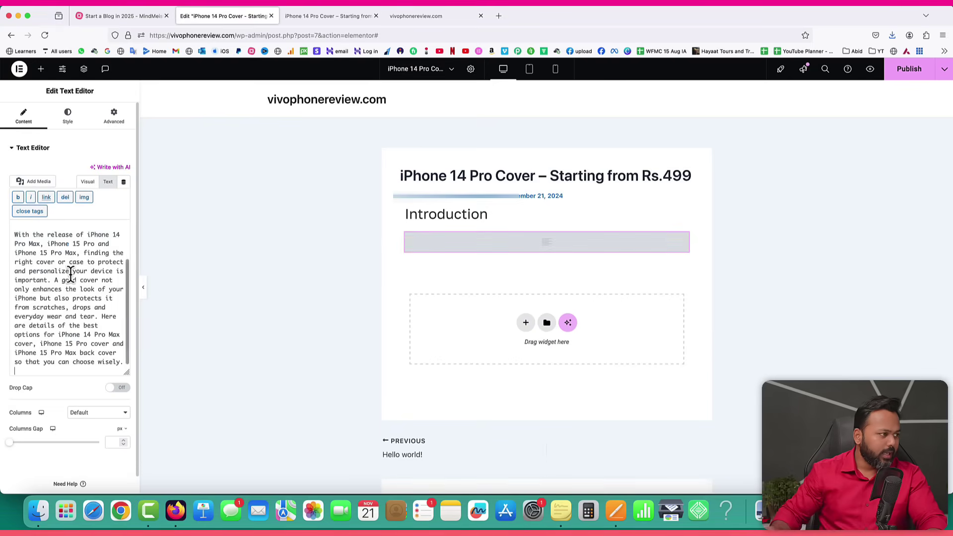
pyautogui.click(87, 182)
pyautogui.click(82, 252)
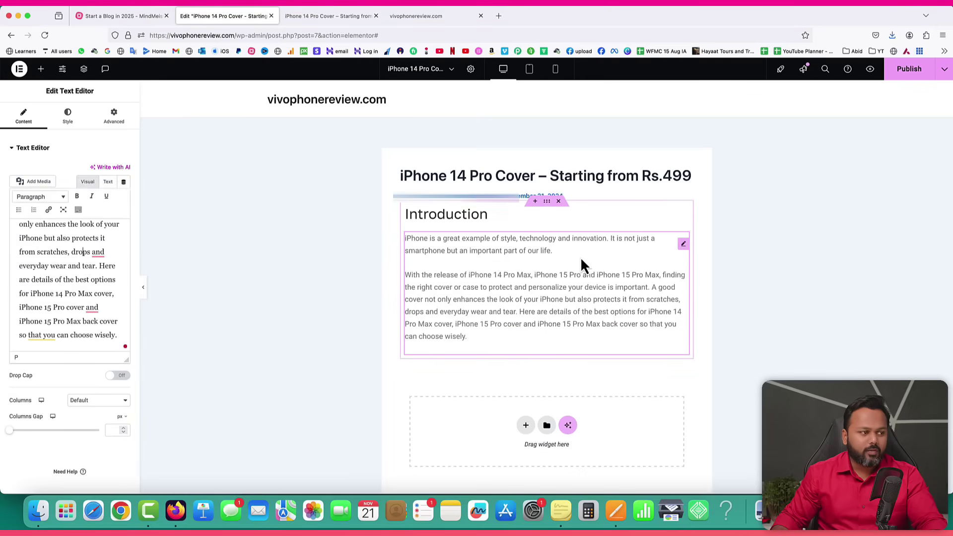
pyautogui.click(67, 117)
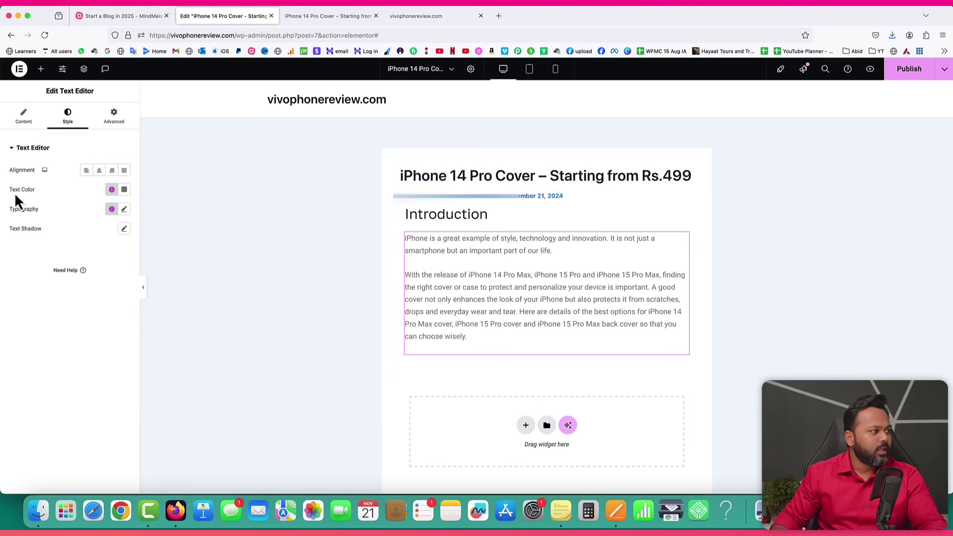
# Darken the intro paragraphs' text colour to near-black.
pyautogui.click(124, 191)
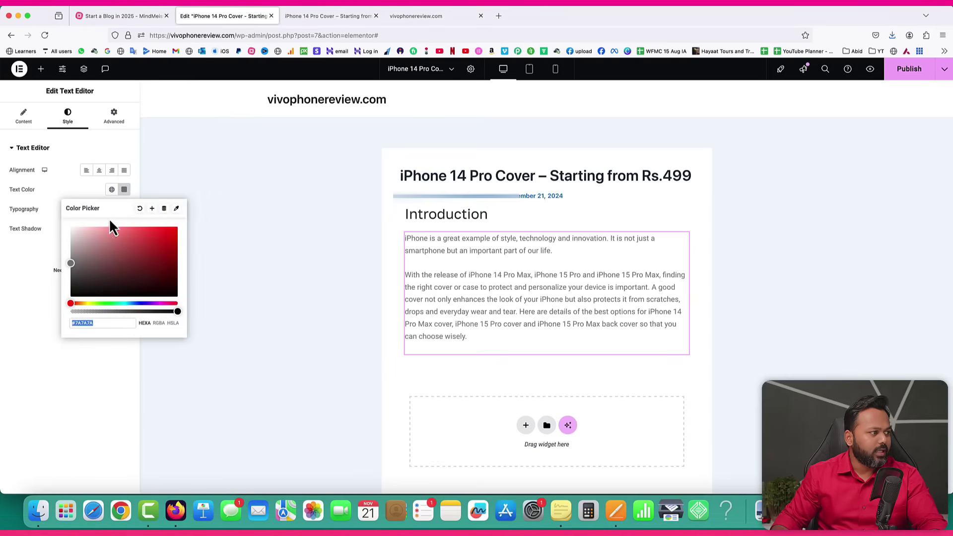
pyautogui.moveTo(70, 264); pyautogui.dragTo(70, 286)
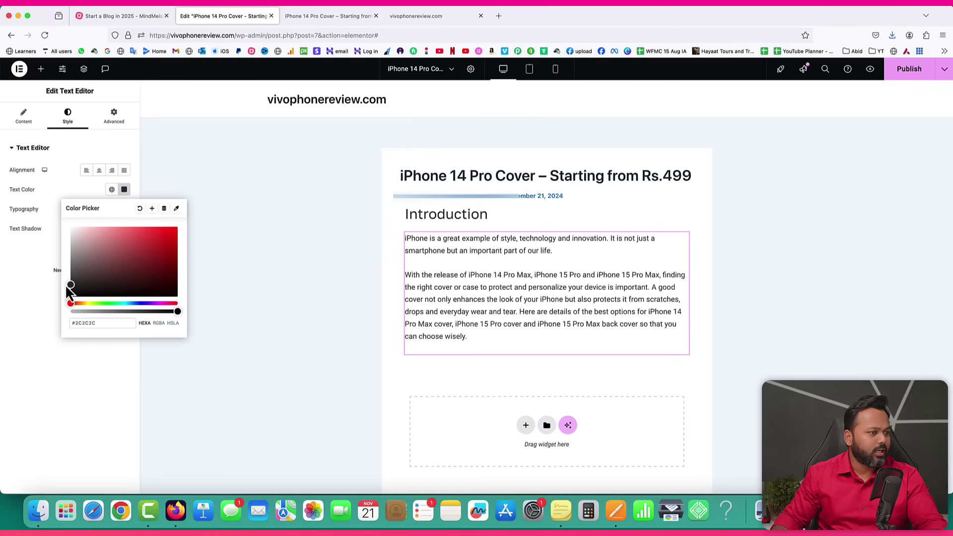
pyautogui.click(47, 275)
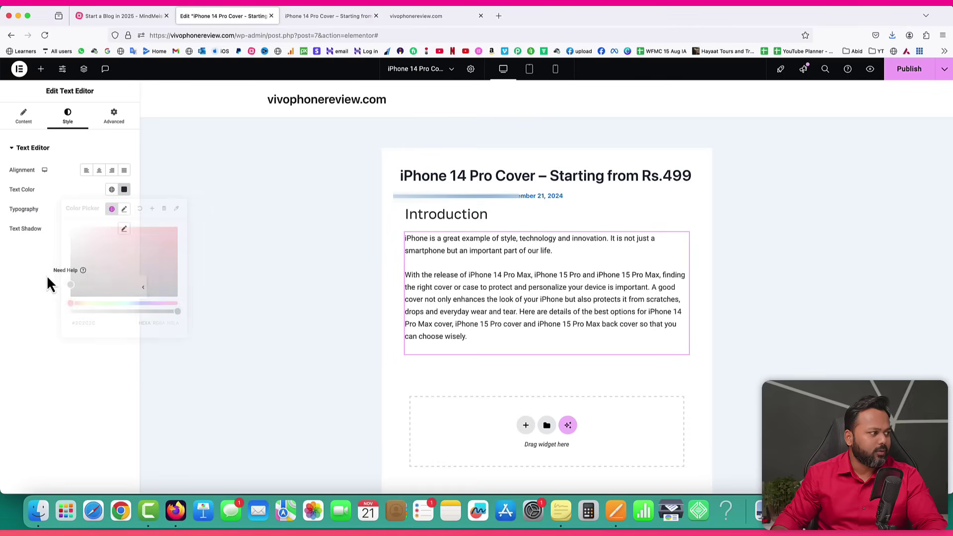
# Set the intro paragraphs' font to Golos Text and publish the post.
pyautogui.click(125, 209)
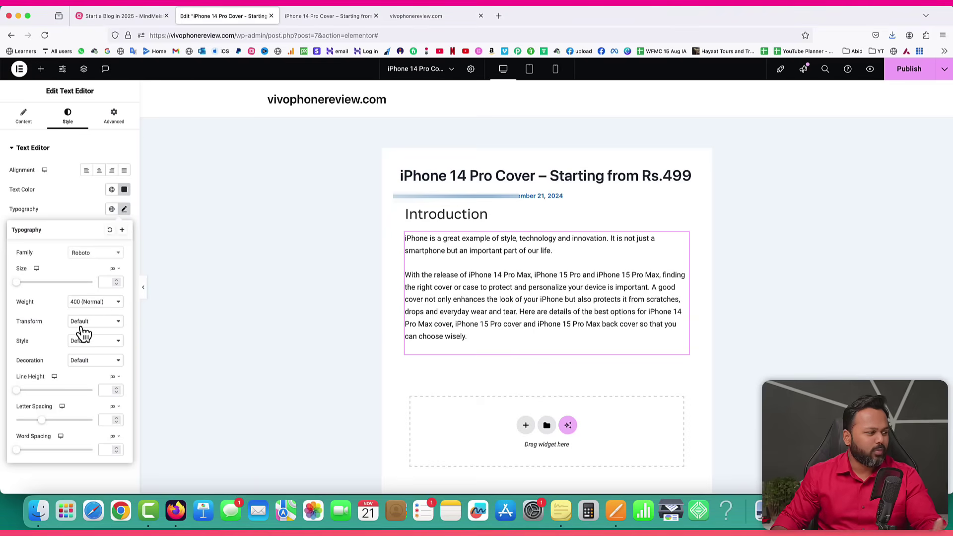
pyautogui.click(95, 253)
pyautogui.write('golos')
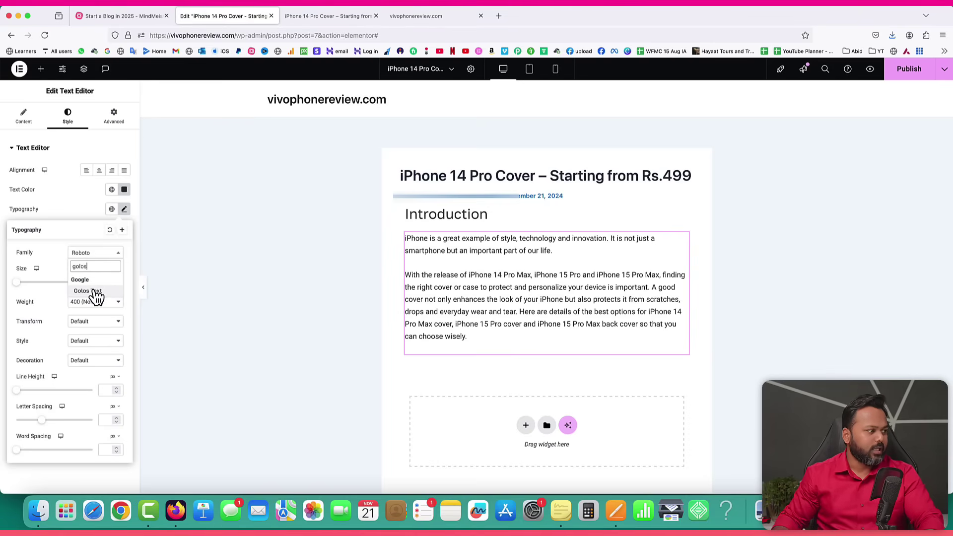
pyautogui.click(92, 291)
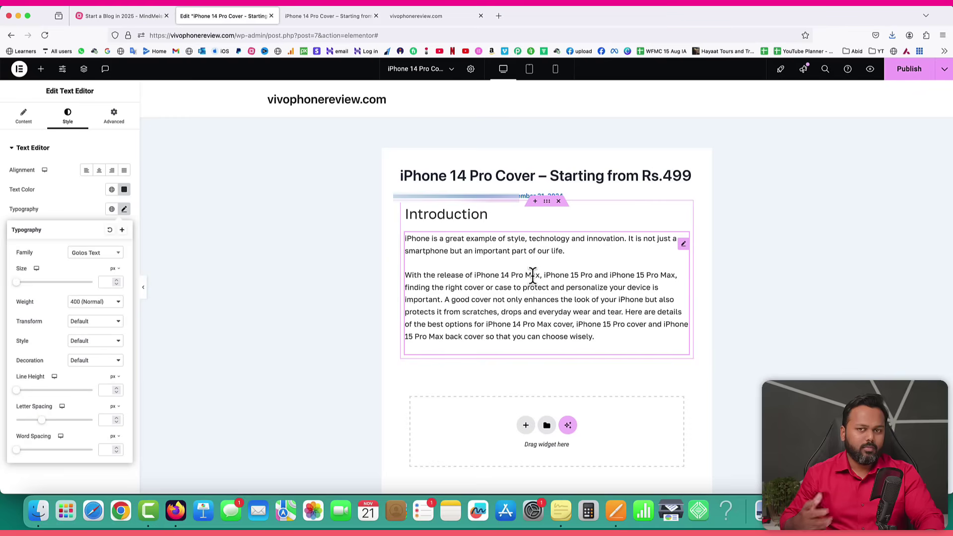
pyautogui.click(47, 192)
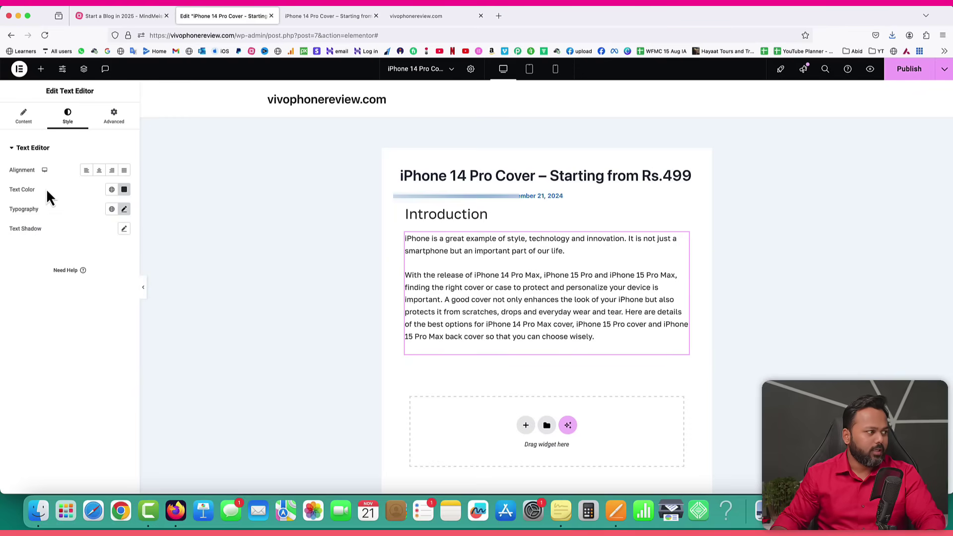
pyautogui.click(916, 72)
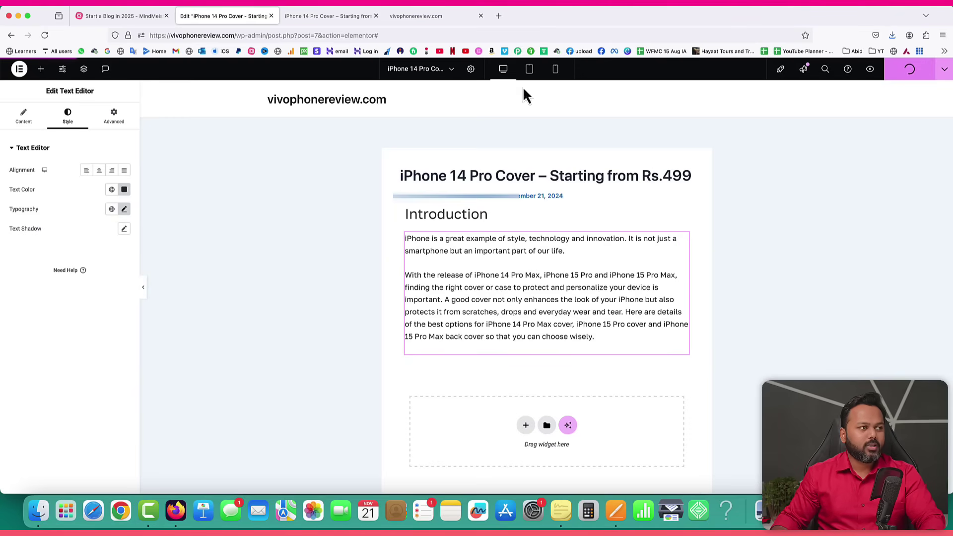
# Reload the live post to view the Introduction heading and its two new paragraphs.
pyautogui.click(326, 19)
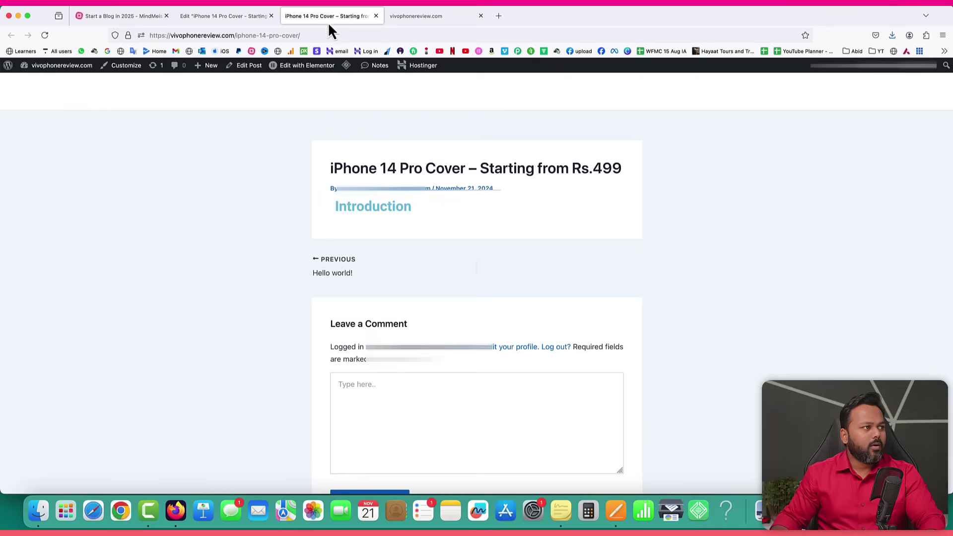
pyautogui.click(41, 38)
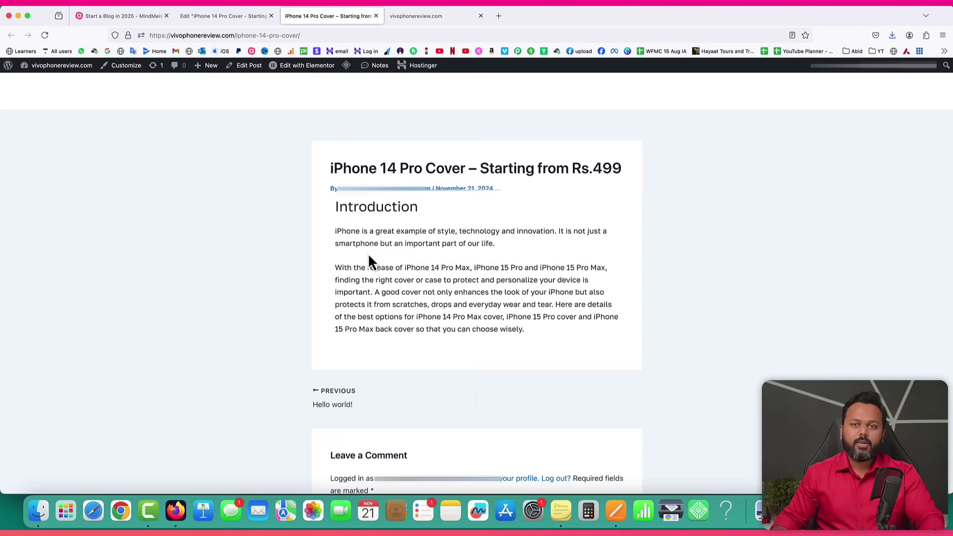
pyautogui.moveTo(339, 207); pyautogui.dragTo(407, 214)
# Copy the 'Why You Need a High-Quality iPhone 14 Pro Cover' heading from the Pages draft.
pyautogui.click(615, 511)
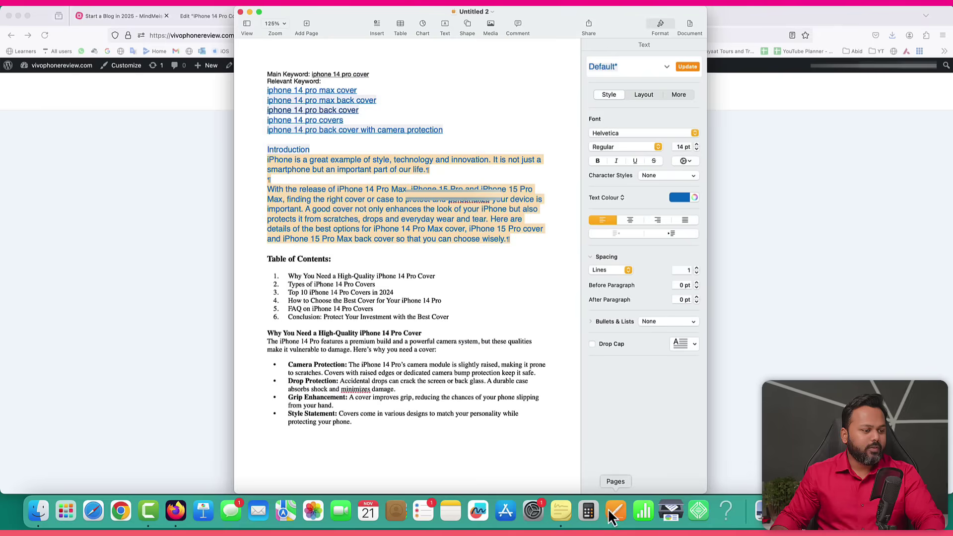
pyautogui.scroll(-3, 360, 293)
pyautogui.moveTo(266, 198); pyautogui.dragTo(453, 258)
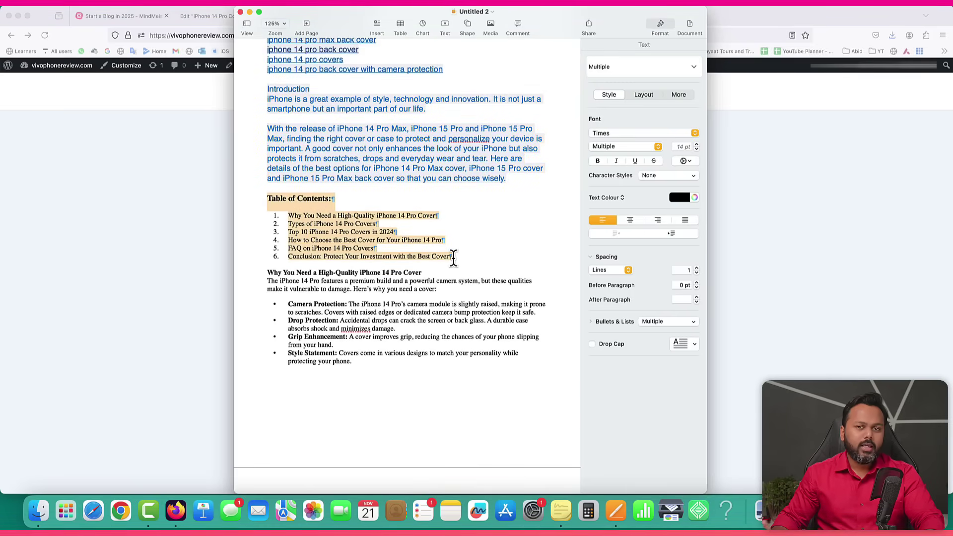
pyautogui.click(453, 258)
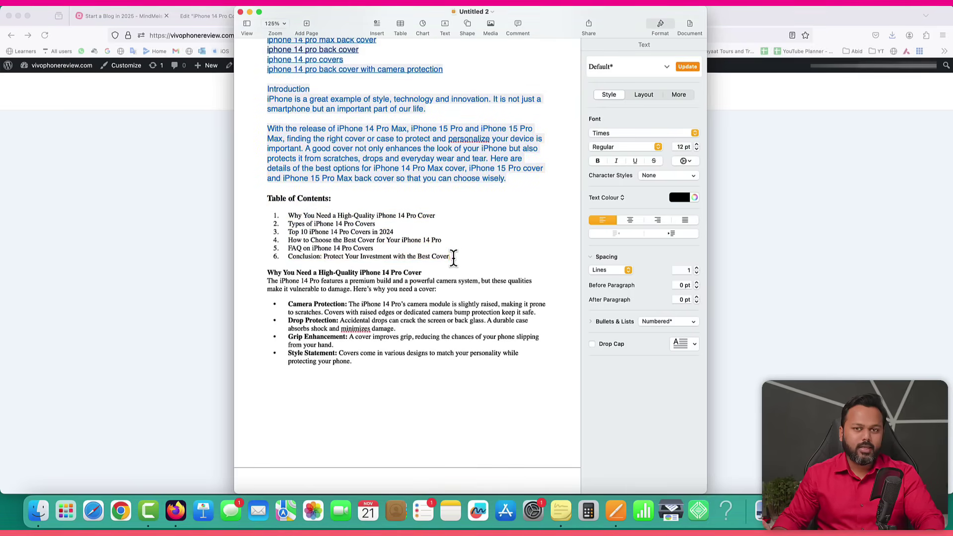
pyautogui.scroll(-2, 453, 258)
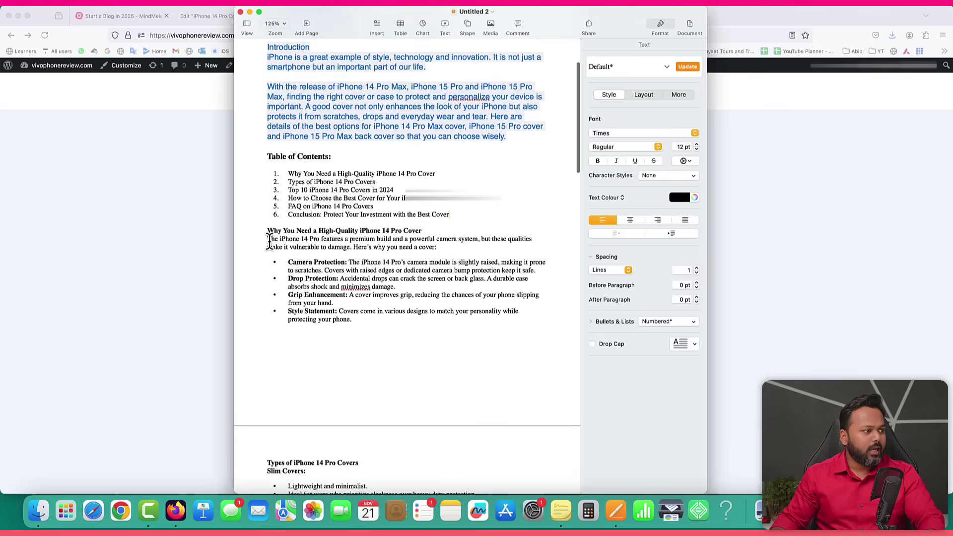
pyautogui.moveTo(266, 231); pyautogui.dragTo(406, 230)
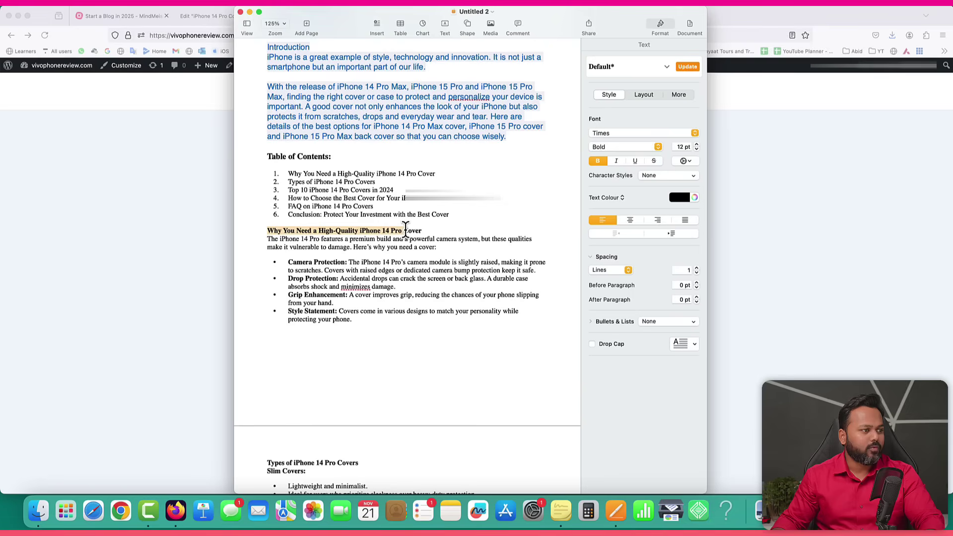
pyautogui.rightClick(421, 230)
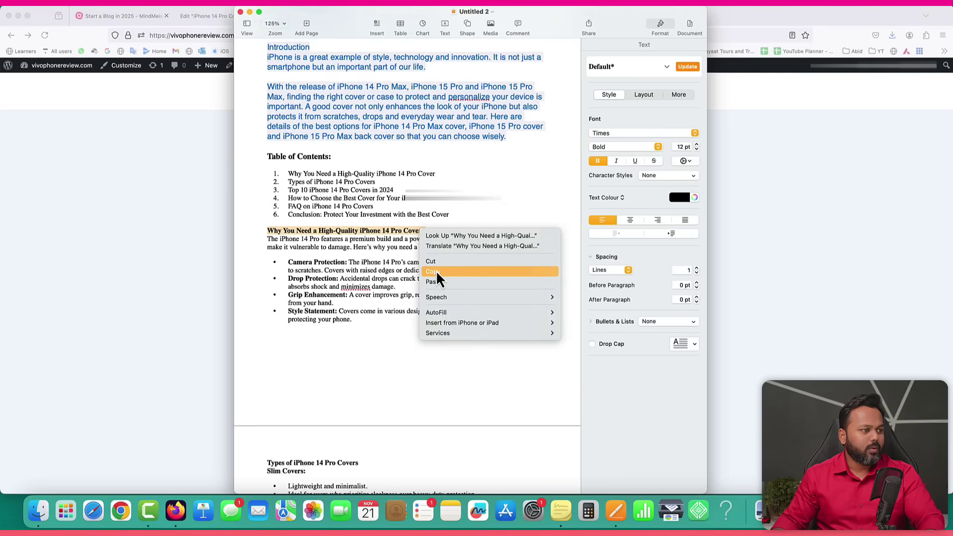
pyautogui.click(436, 270)
pyautogui.click(208, 205)
pyautogui.click(244, 22)
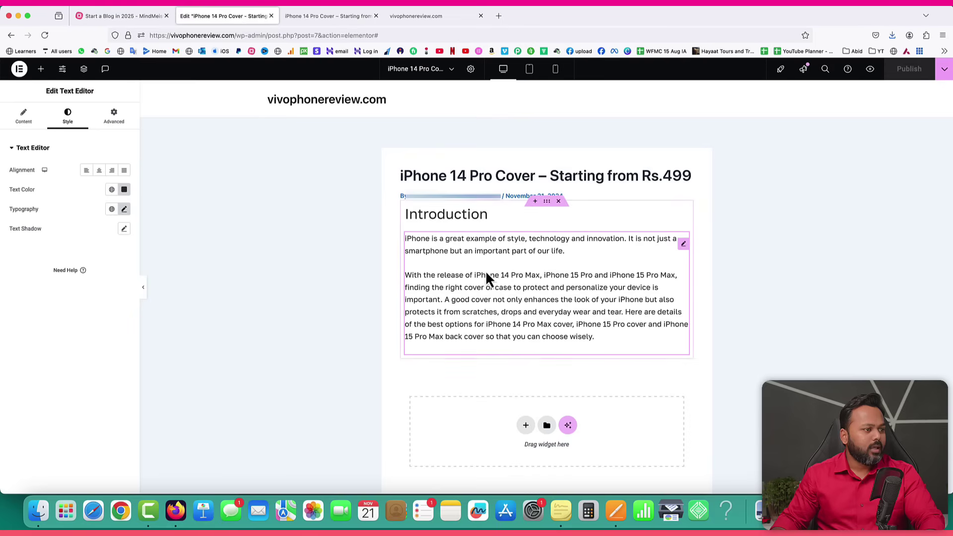
# Duplicate the Introduction heading and move the copy below the intro paragraphs.
pyautogui.scroll(-1, 520, 289)
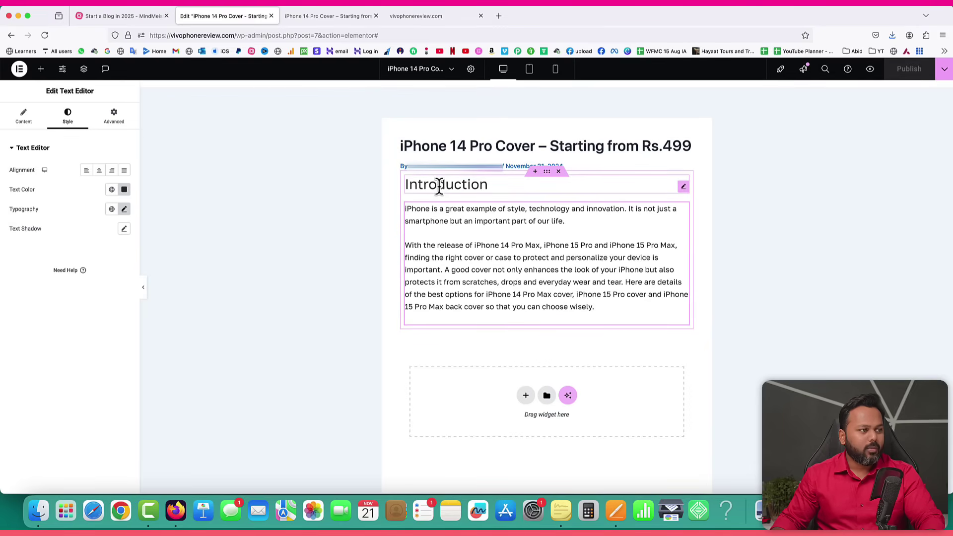
pyautogui.rightClick(440, 187)
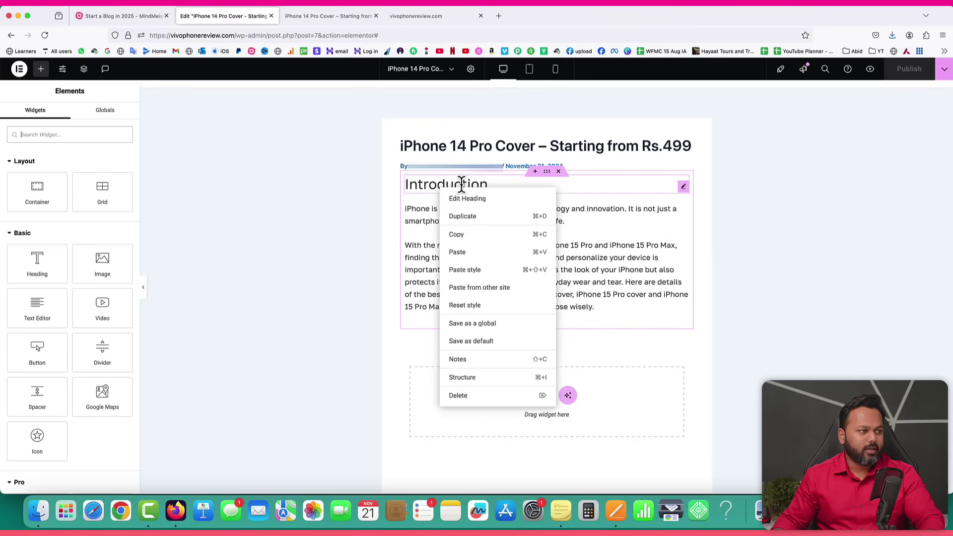
pyautogui.click(471, 217)
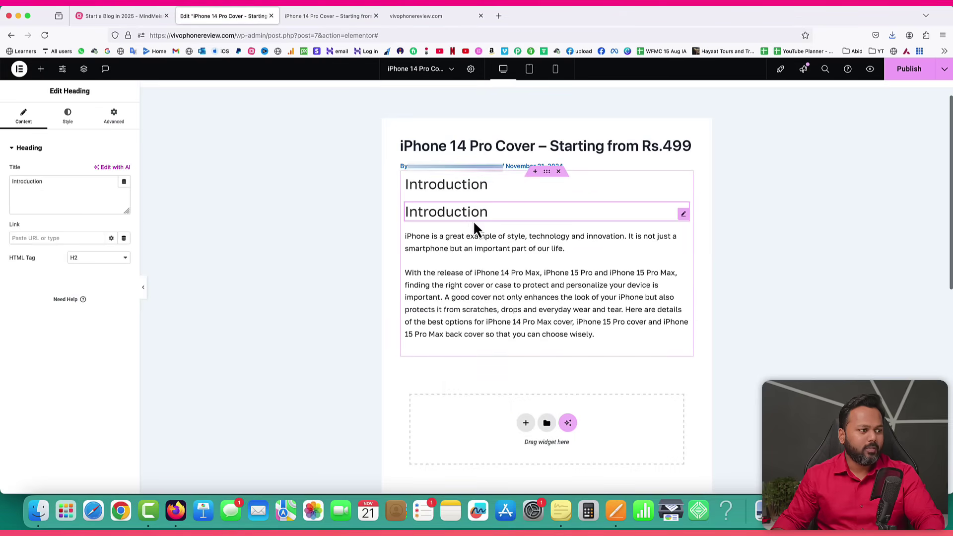
pyautogui.moveTo(683, 215); pyautogui.dragTo(511, 327)
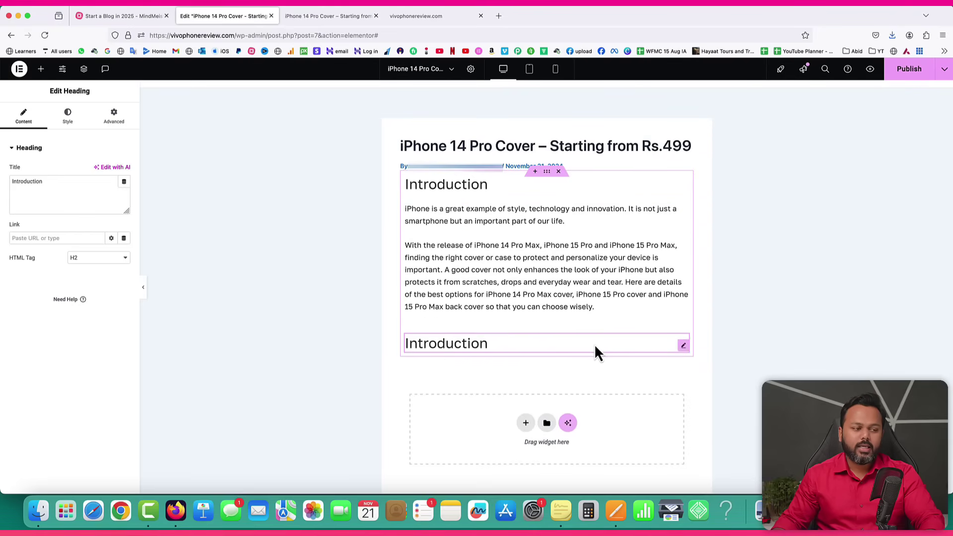
# Paste 'Why You Need a High-Quality iPhone 14 Pro Cover' as the copied heading's title.
pyautogui.rightClick(683, 346)
pyautogui.click(706, 293)
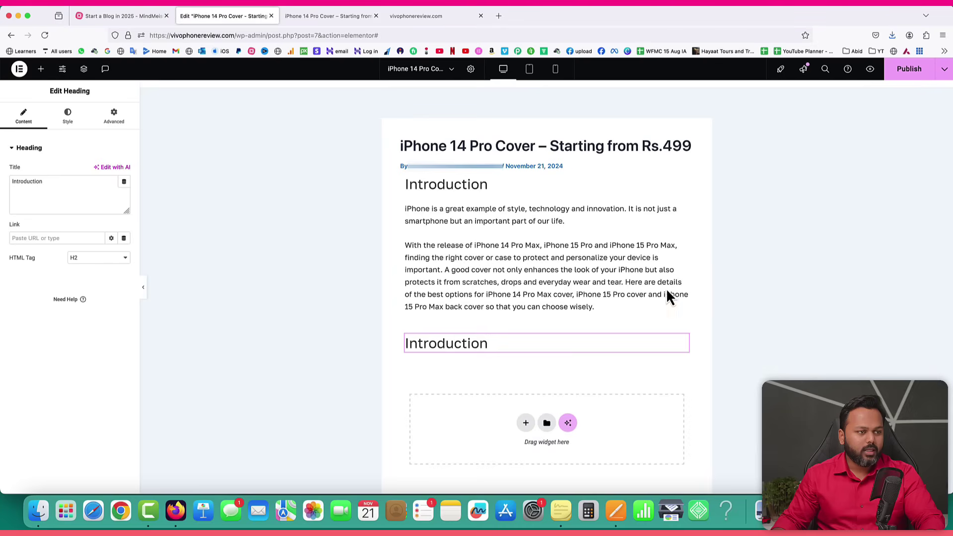
pyautogui.moveTo(52, 181); pyautogui.dragTo(19, 181)
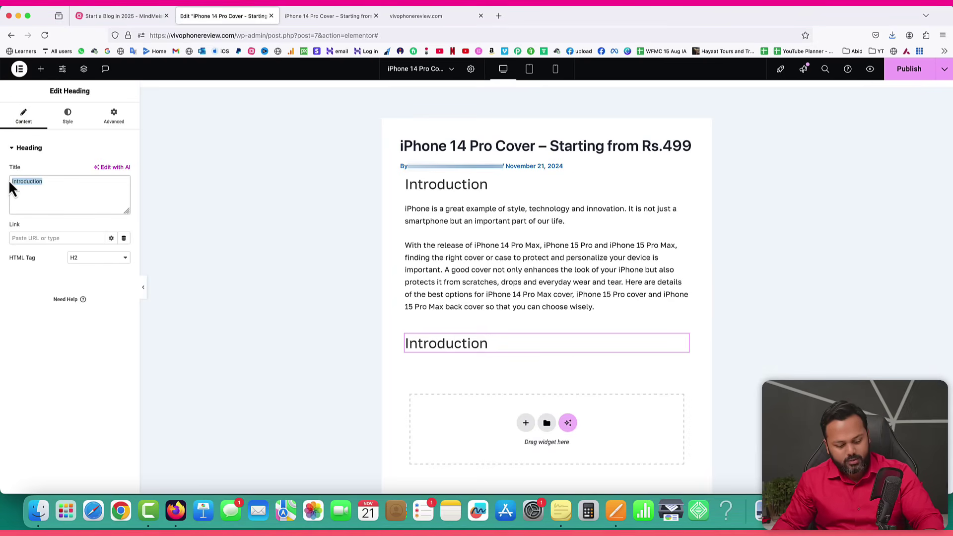
pyautogui.press('super+v')
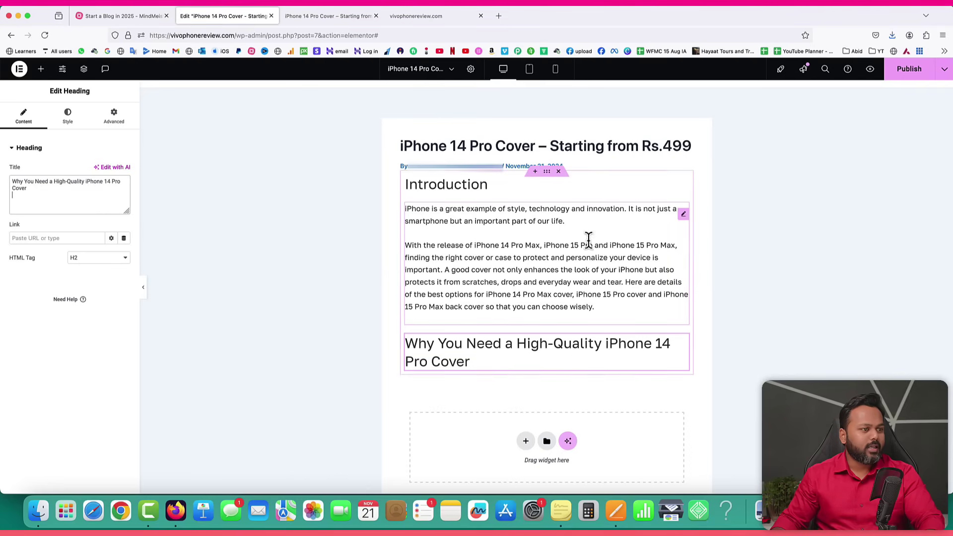
# Copy the paragraph and four bullets under the 'Why You Need' heading from Pages.
pyautogui.click(615, 511)
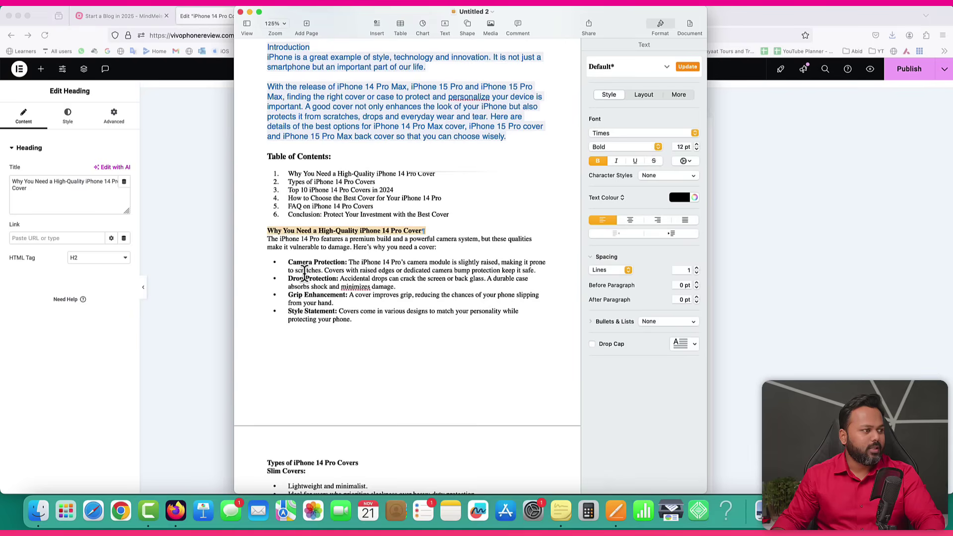
pyautogui.moveTo(268, 239); pyautogui.dragTo(366, 320)
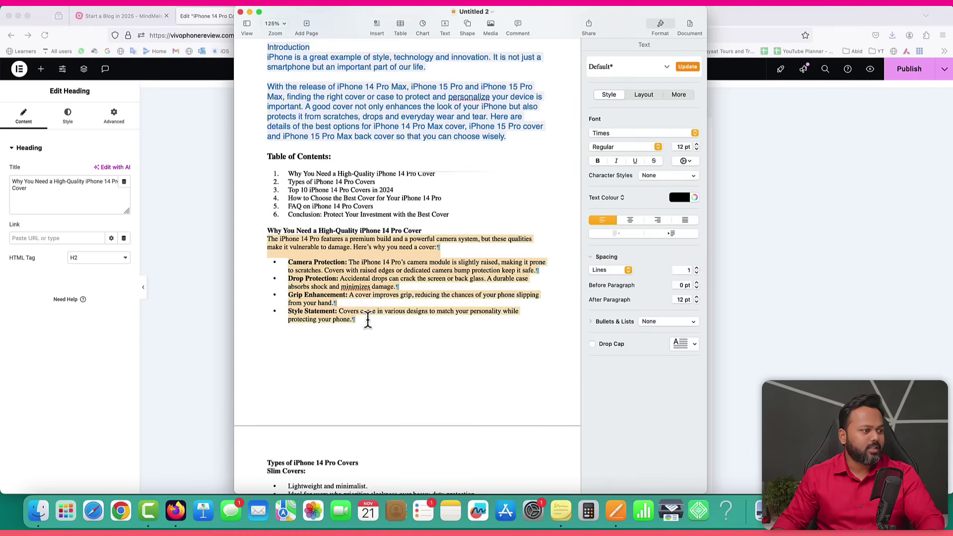
pyautogui.rightClick(345, 286)
pyautogui.click(361, 323)
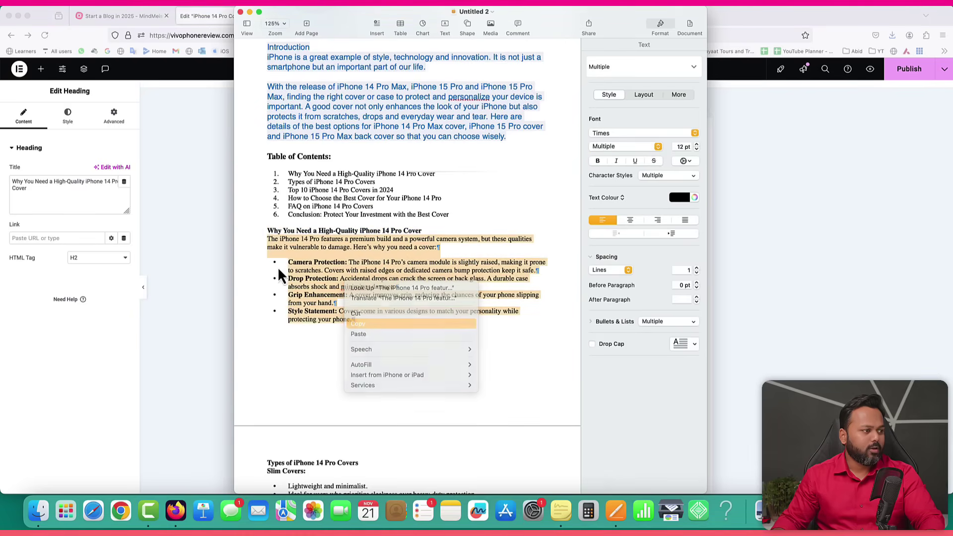
pyautogui.click(177, 197)
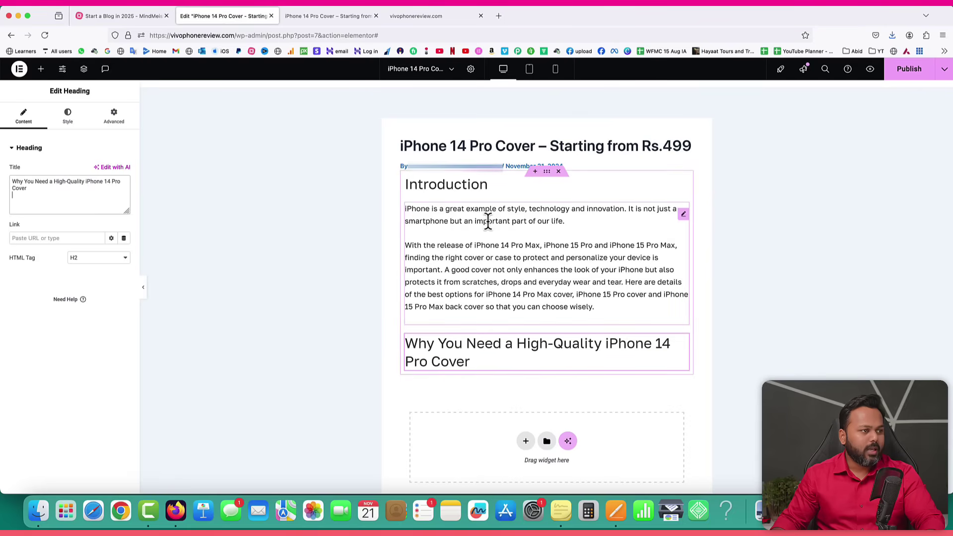
# Duplicate the intro text block and move the copy under the new heading.
pyautogui.rightClick(684, 217)
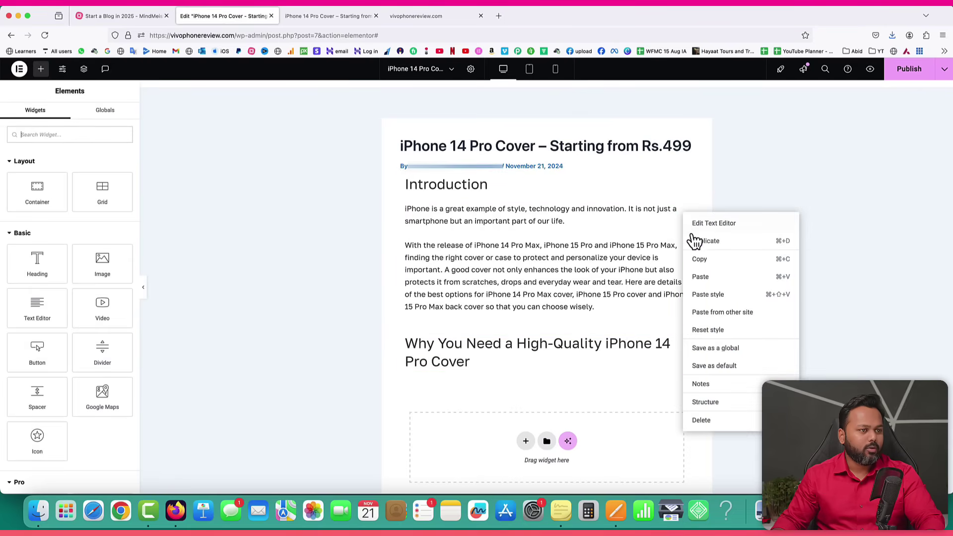
pyautogui.click(693, 239)
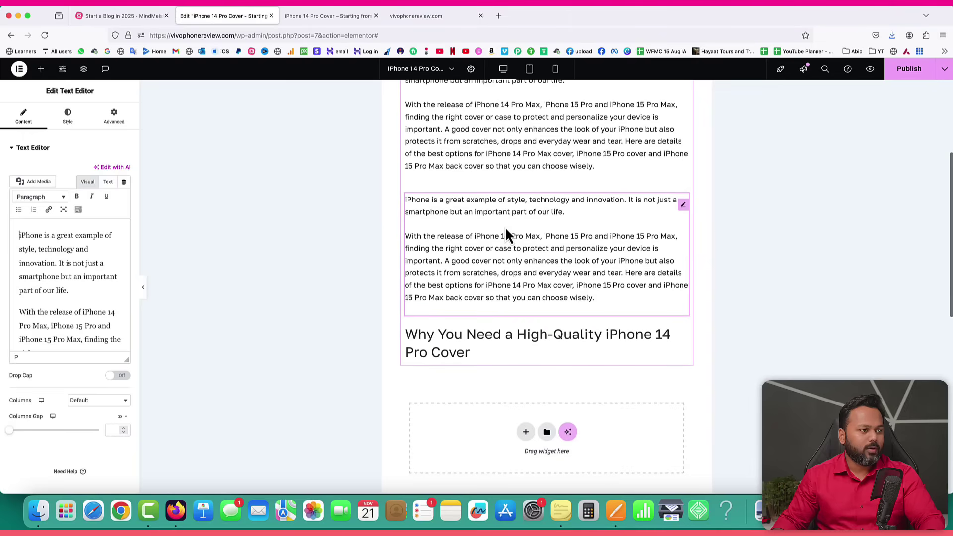
pyautogui.moveTo(684, 210); pyautogui.dragTo(494, 343)
# Replace the copied block's text with the pasted camera paragraph and four cover-benefit lines.
pyautogui.rightClick(682, 256)
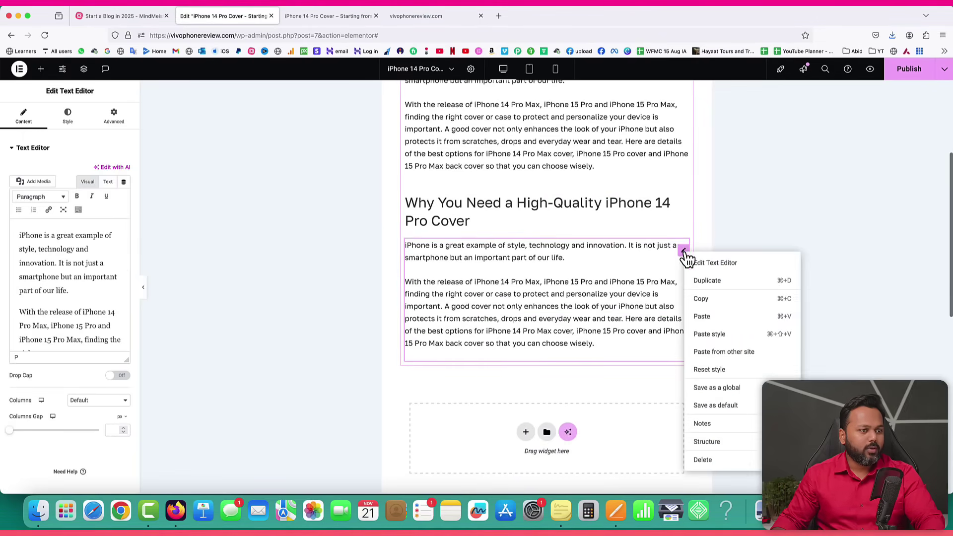
pyautogui.click(702, 261)
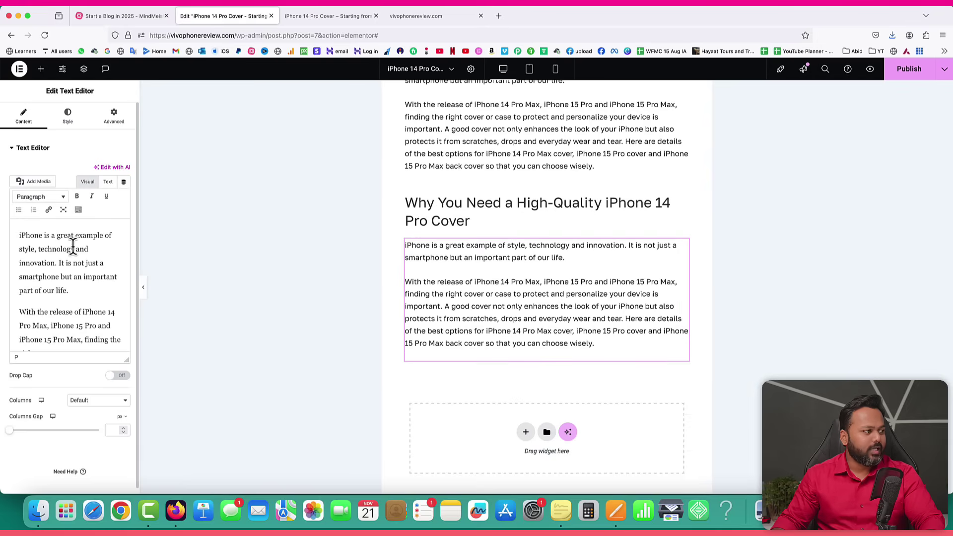
pyautogui.click(108, 182)
pyautogui.press('super+a')
pyautogui.press('BackSpace')
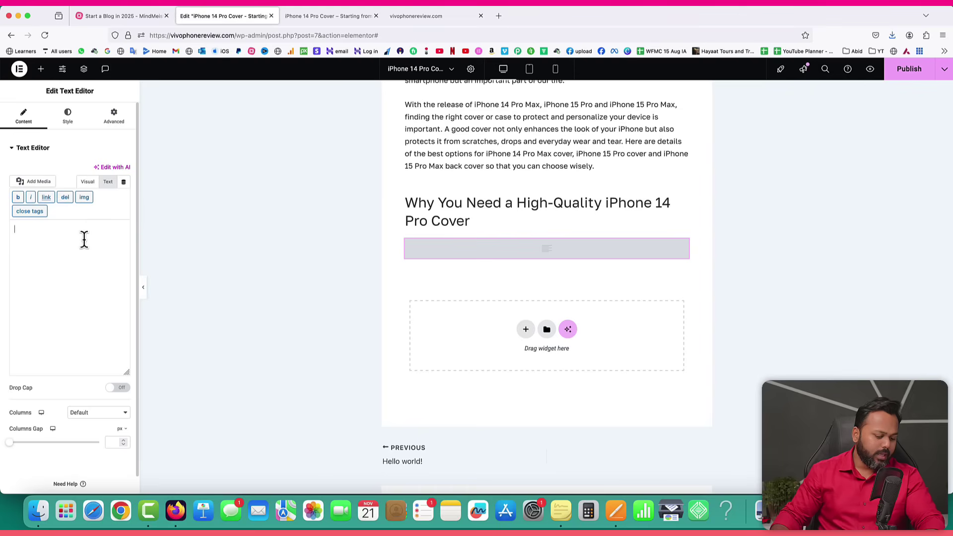
pyautogui.press('super+v')
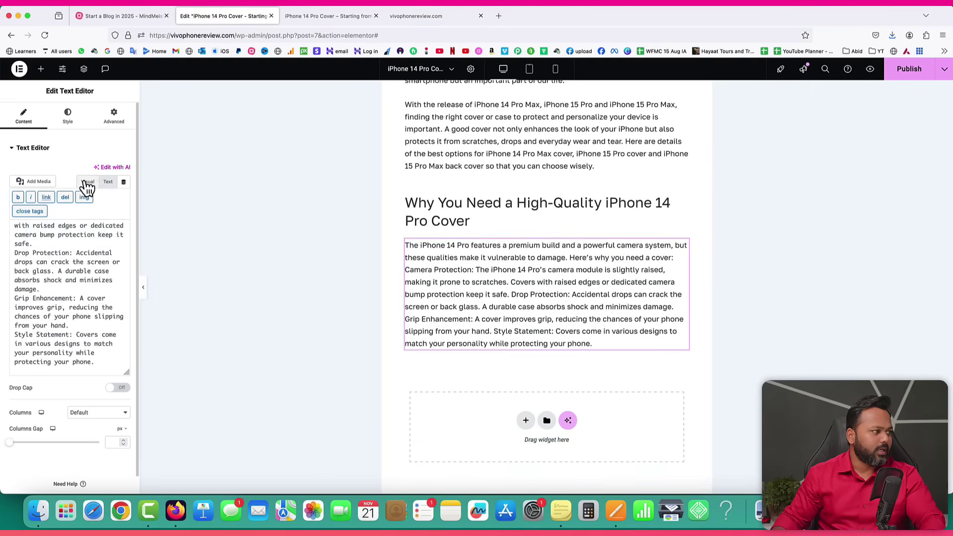
pyautogui.click(88, 182)
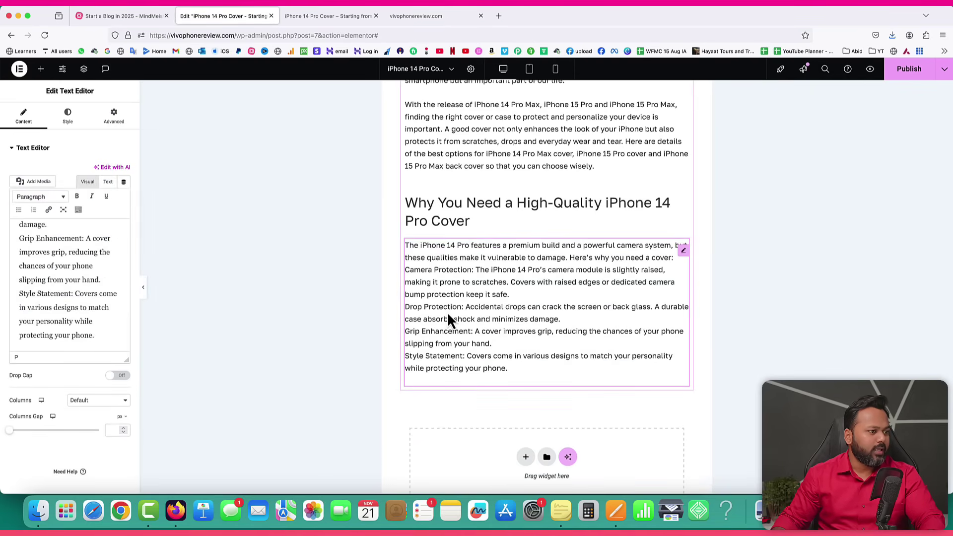
pyautogui.scroll(6, 81, 282)
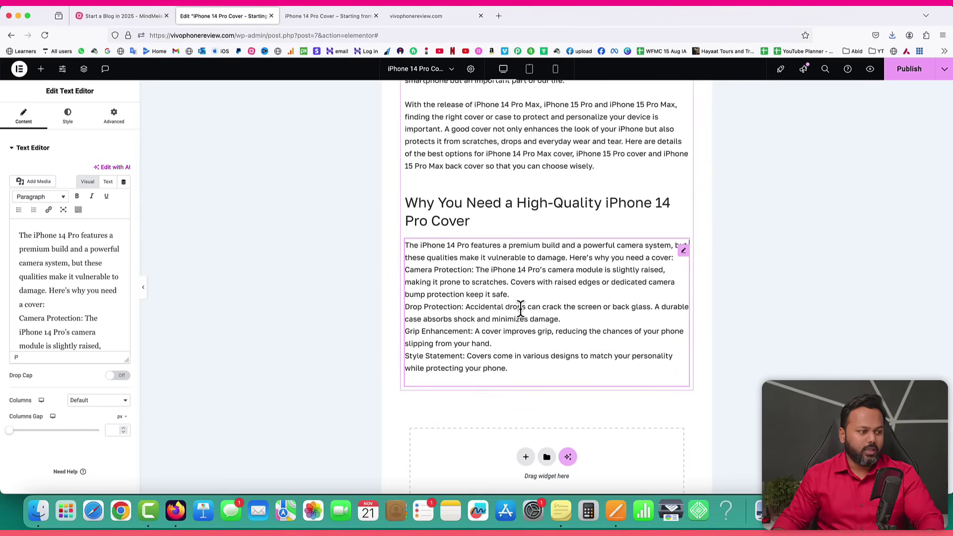
pyautogui.click(616, 512)
# Check the bold 'Camera Protection:' label in the Pages draft, then view the WordPress text block as HTML.
pyautogui.click(293, 262)
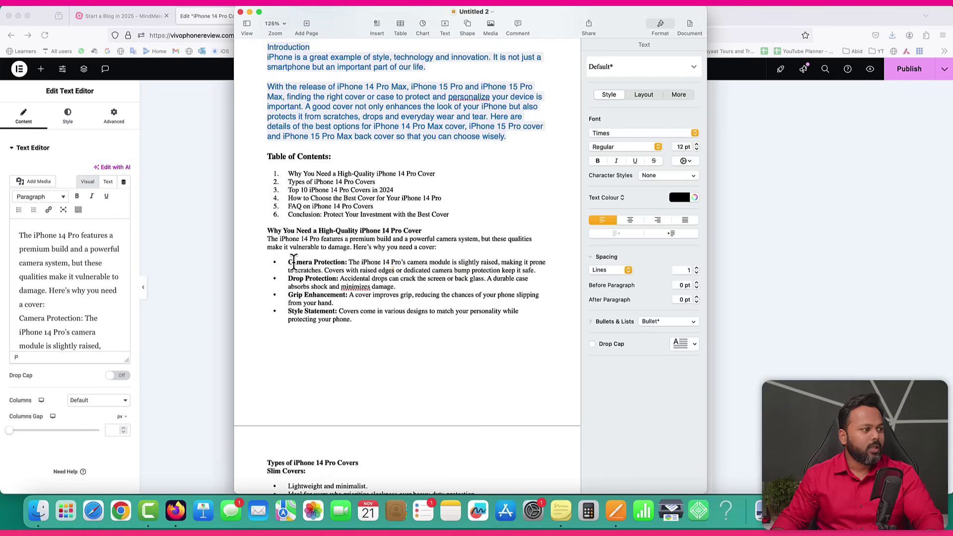
pyautogui.moveTo(287, 262); pyautogui.dragTo(328, 262)
pyautogui.press('super+b')
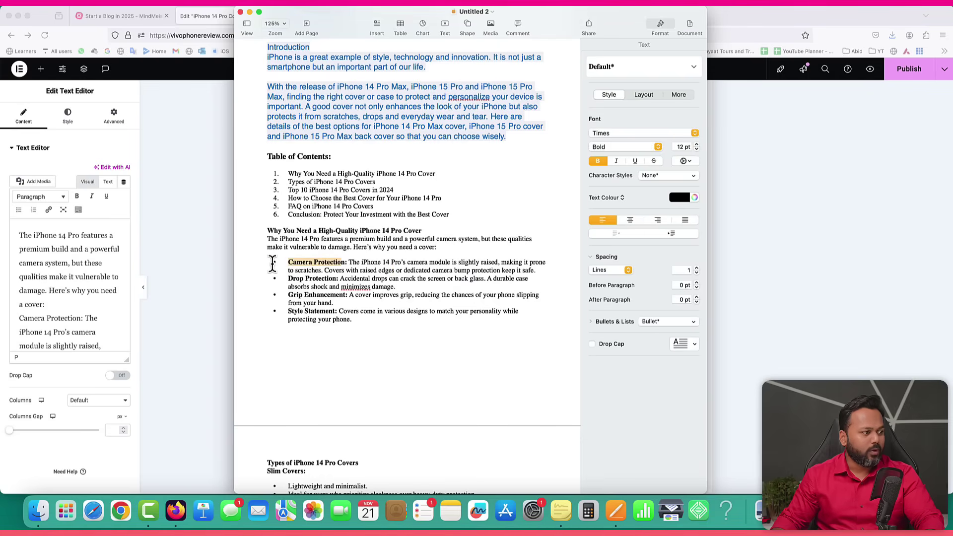
pyautogui.click(213, 271)
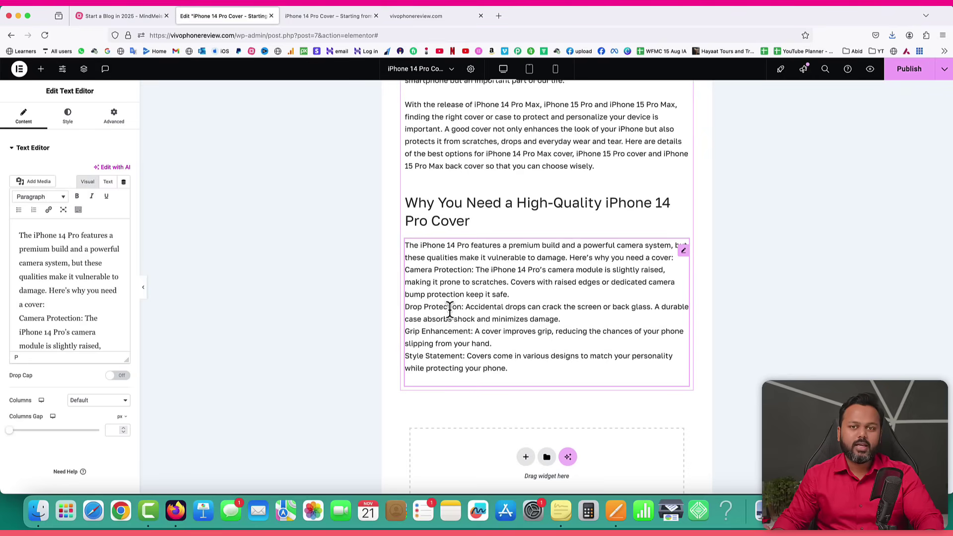
pyautogui.click(108, 181)
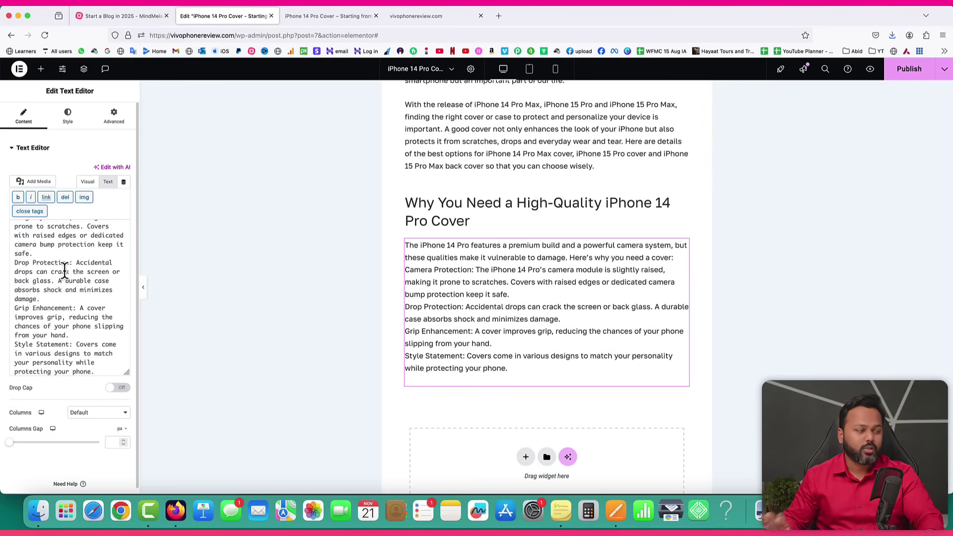
# Turn the Camera Protection line into a bullet with its 'Camera Protection:' label in bold.
pyautogui.click(88, 182)
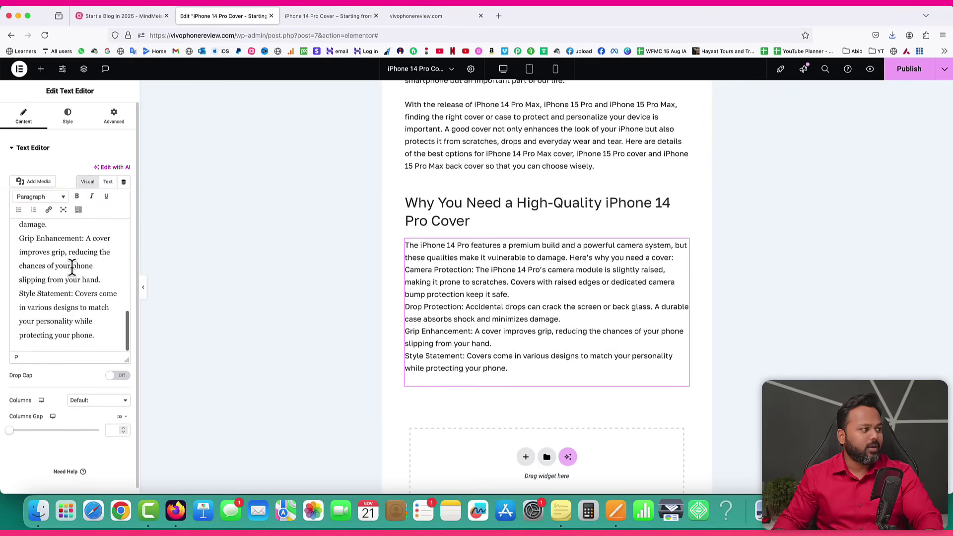
pyautogui.scroll(10, 72, 269)
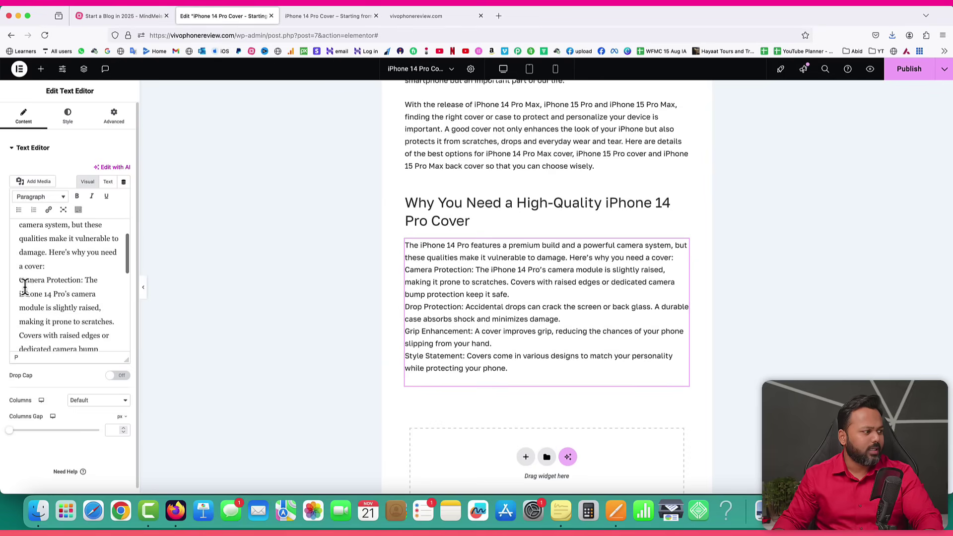
pyautogui.scroll(2, 19, 281)
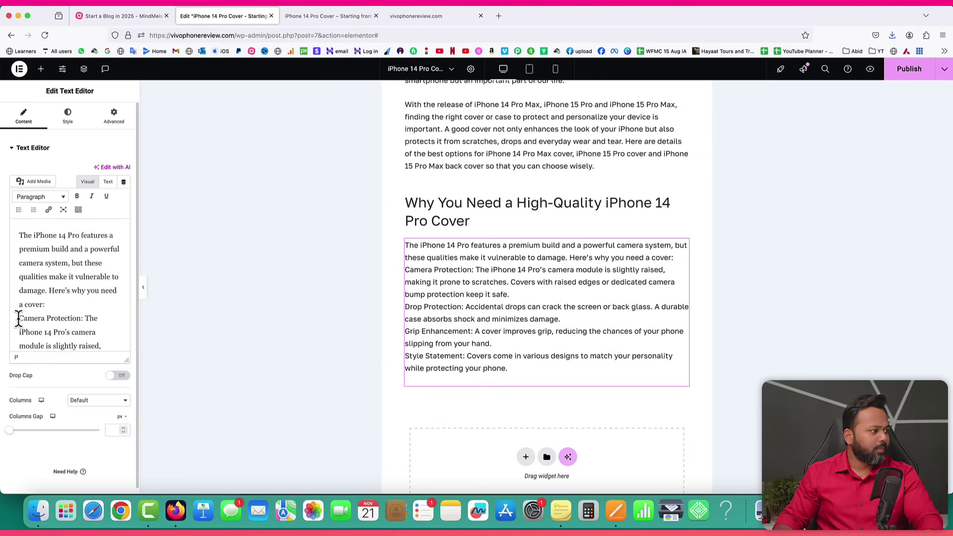
pyautogui.press('Return')
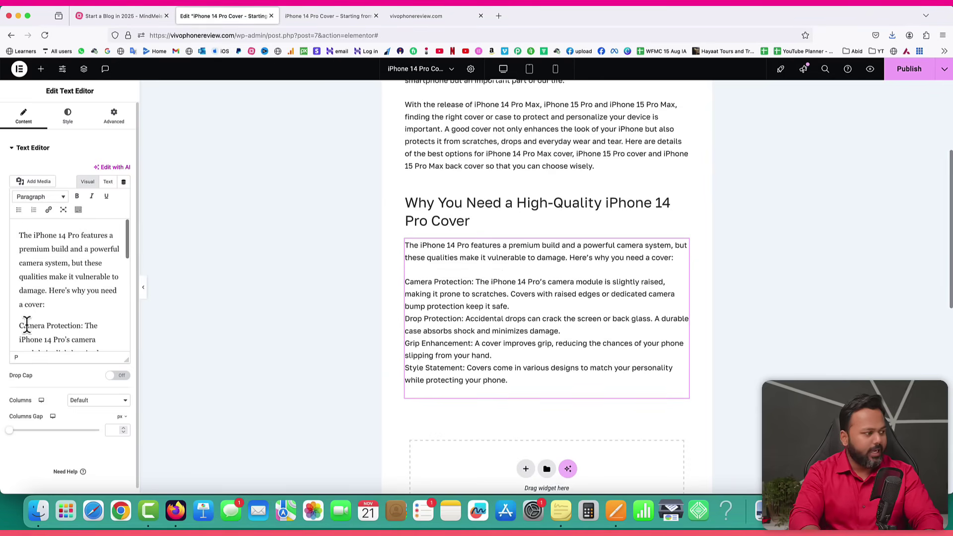
pyautogui.scroll(-2, 31, 325)
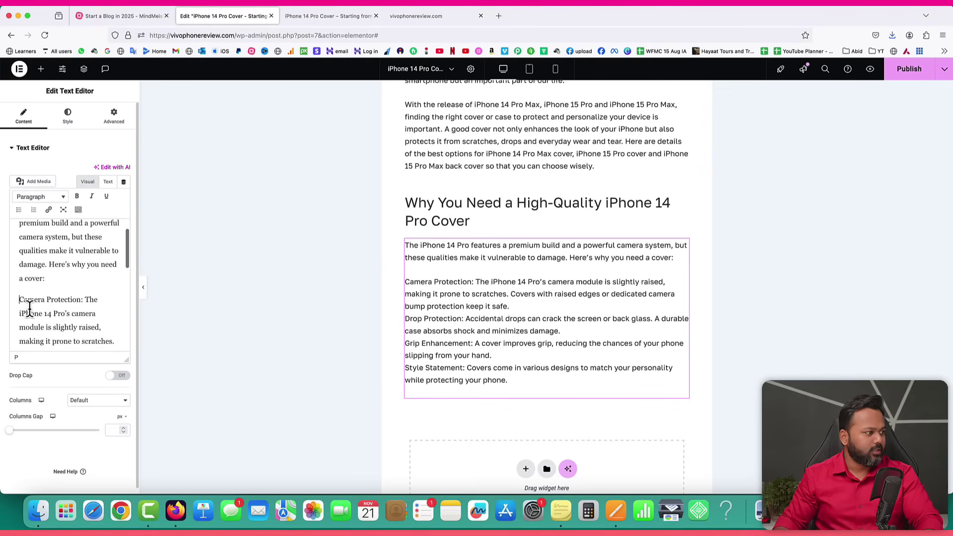
pyautogui.click(20, 211)
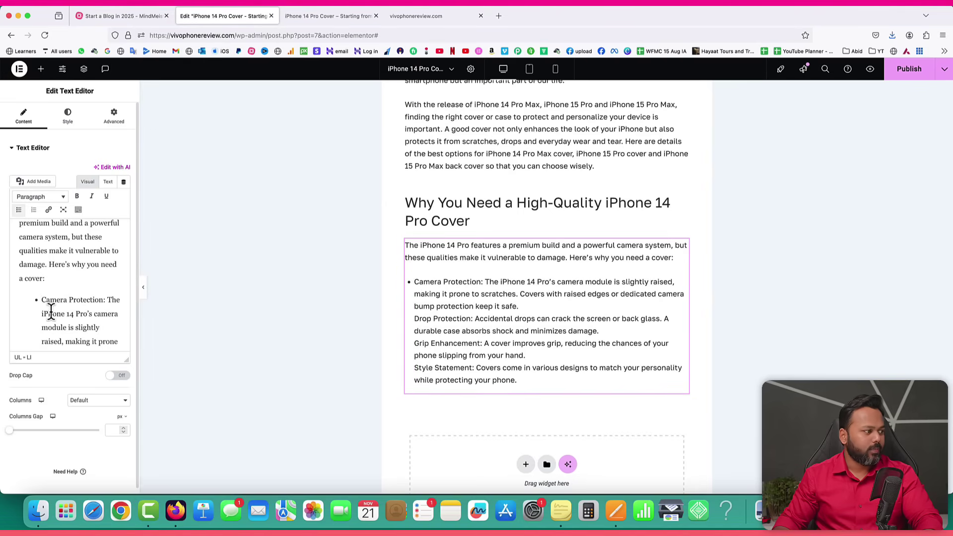
pyautogui.moveTo(42, 300); pyautogui.dragTo(81, 300)
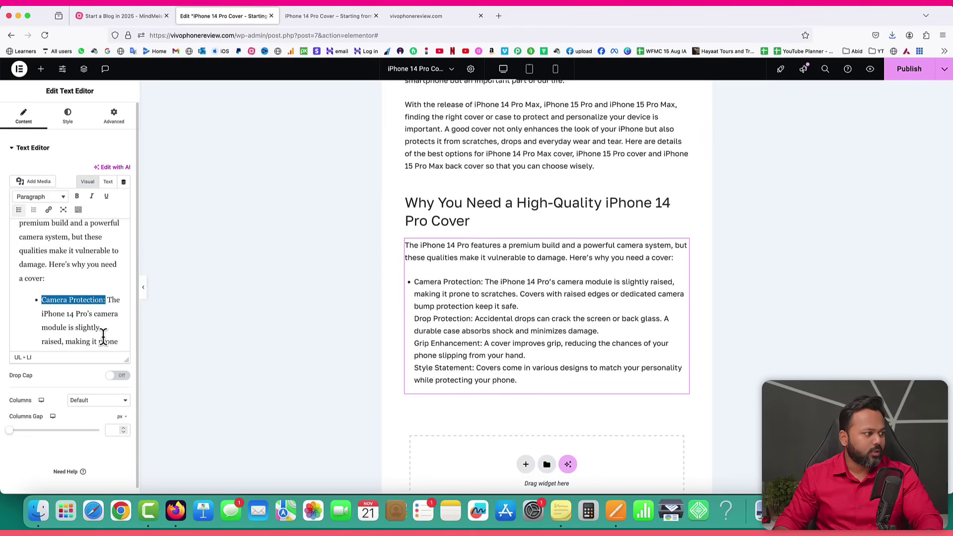
pyautogui.click(78, 197)
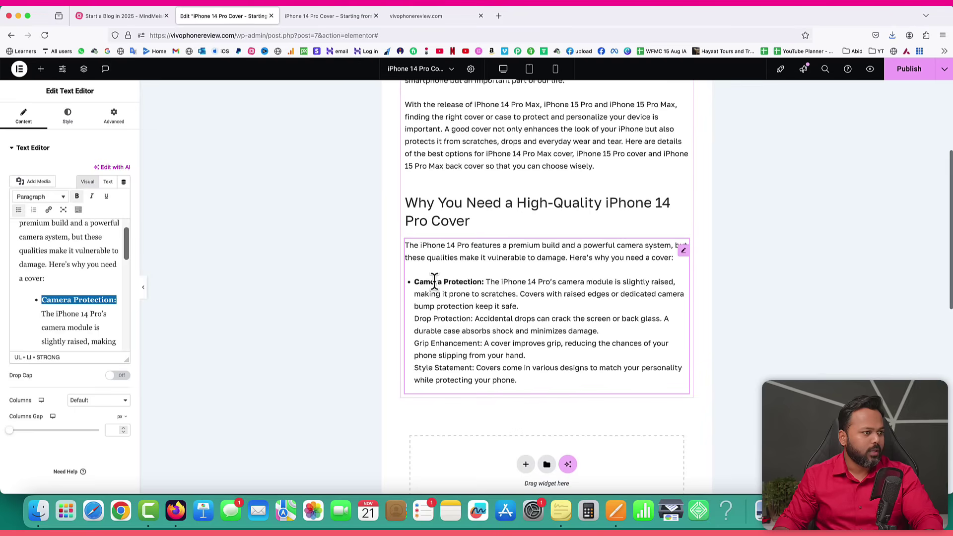
pyautogui.scroll(-3, 70, 311)
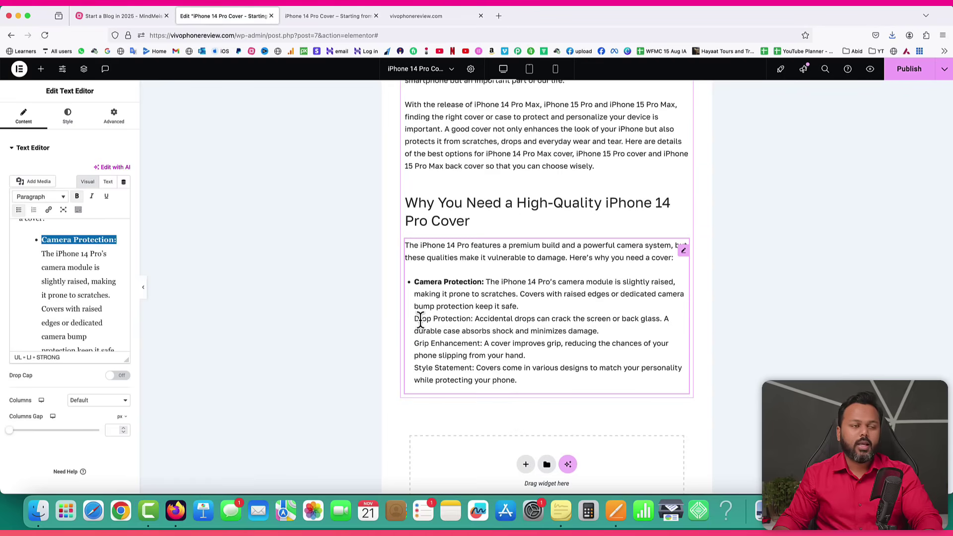
pyautogui.scroll(-4, 80, 313)
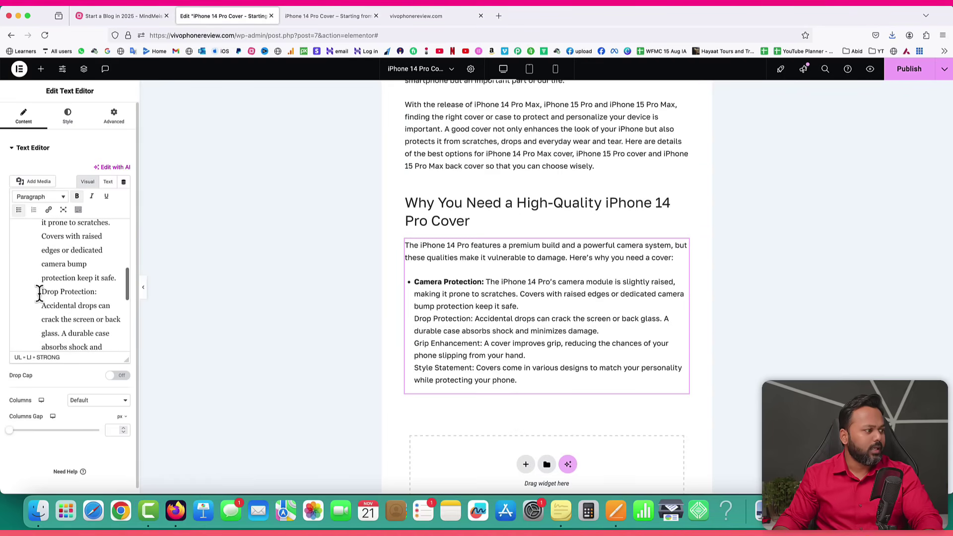
# Make Drop Protection its own bullet with a bold 'Drop Protection:' label.
pyautogui.click(43, 291)
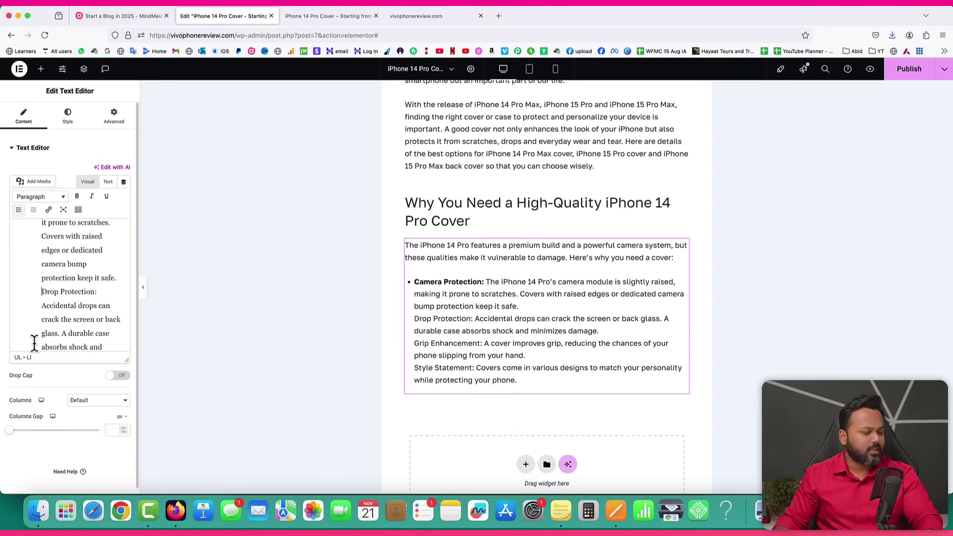
pyautogui.press('BackSpace')
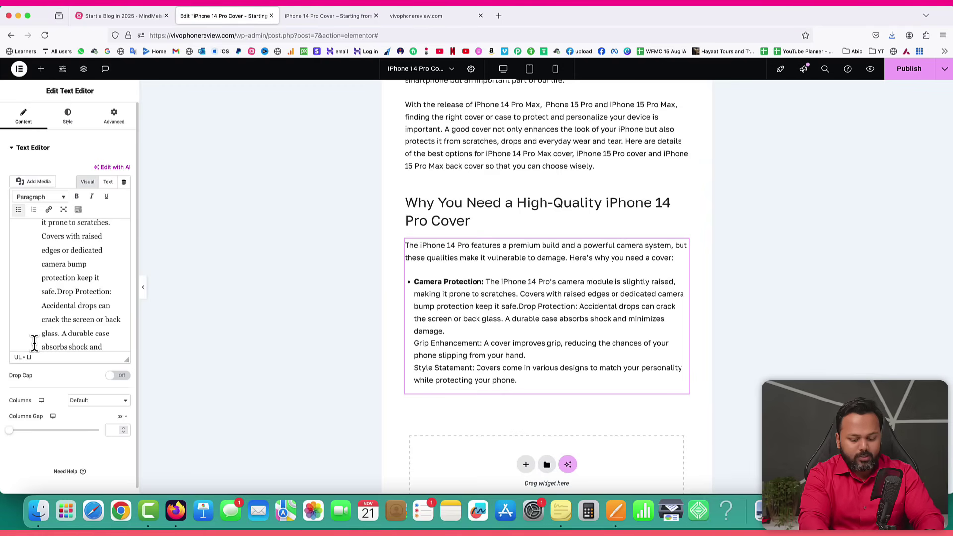
pyautogui.press('Return')
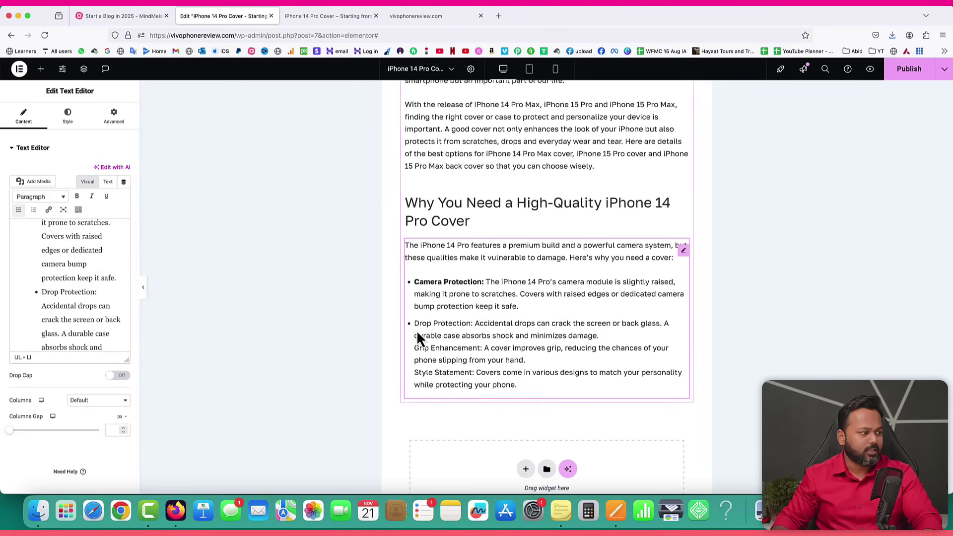
pyautogui.moveTo(54, 291); pyautogui.dragTo(83, 292)
pyautogui.click(77, 196)
pyautogui.scroll(-3, 75, 315)
pyautogui.scroll(-1, 60, 305)
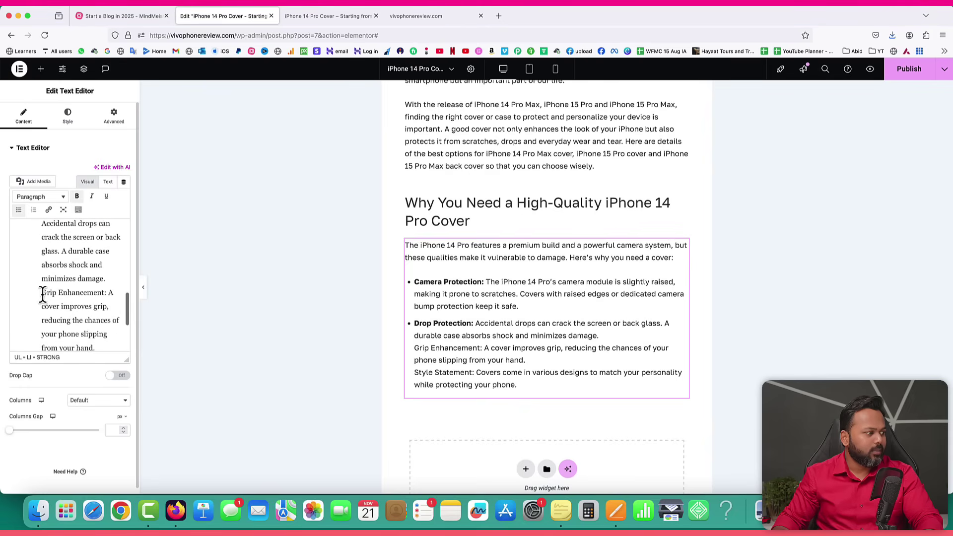
# Make Grip Enhancement its own bullet with a bold 'Grip Enhancement:' label.
pyautogui.click(42, 293)
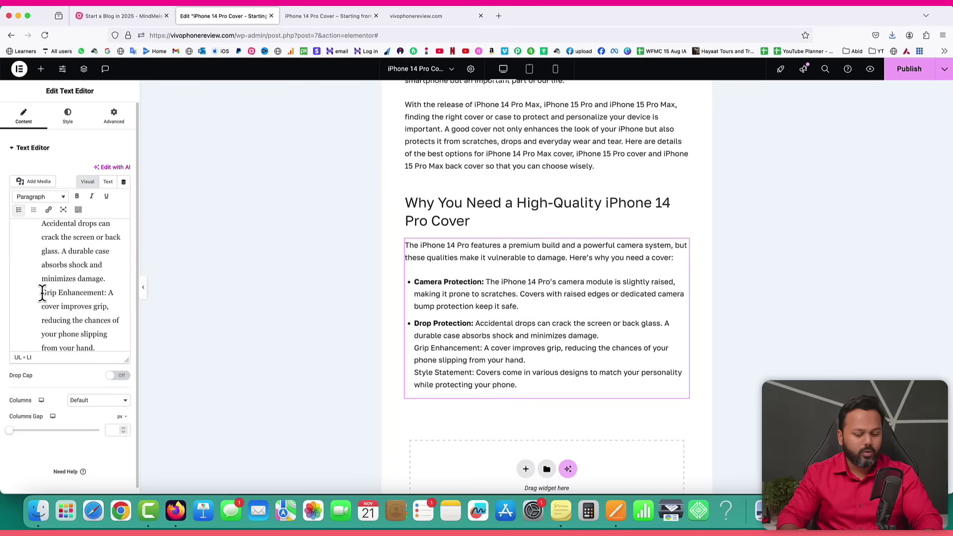
pyautogui.press('BackSpace')
pyautogui.press('Return')
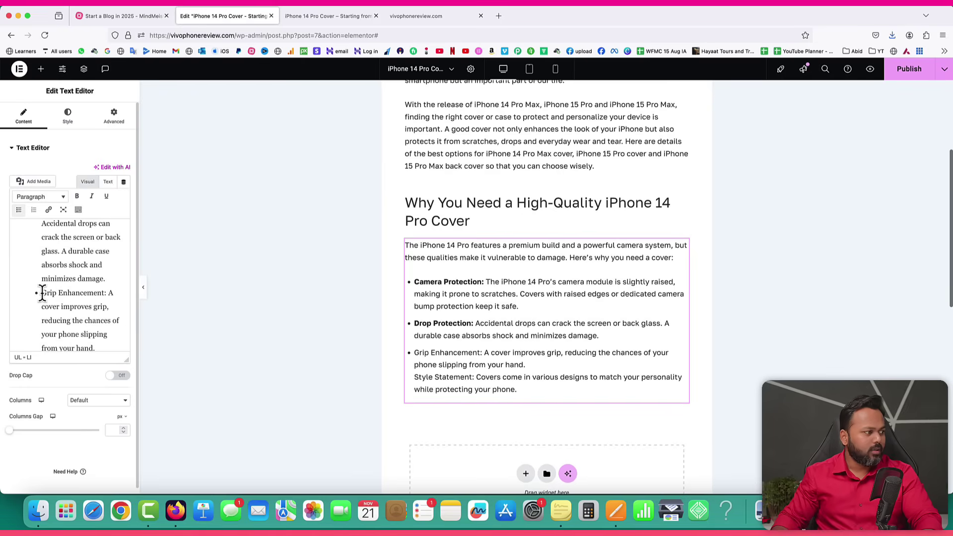
pyautogui.moveTo(42, 293); pyautogui.dragTo(98, 293)
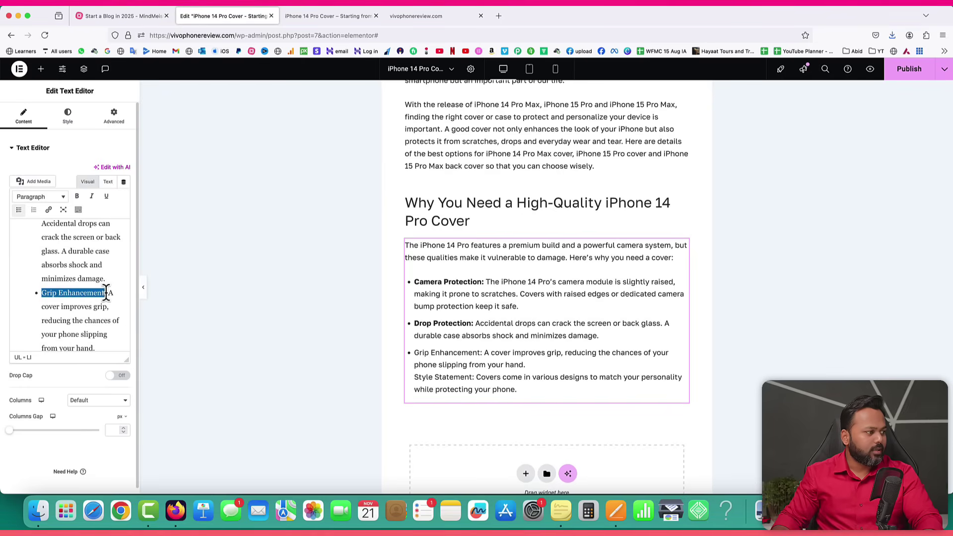
pyautogui.press('super+b')
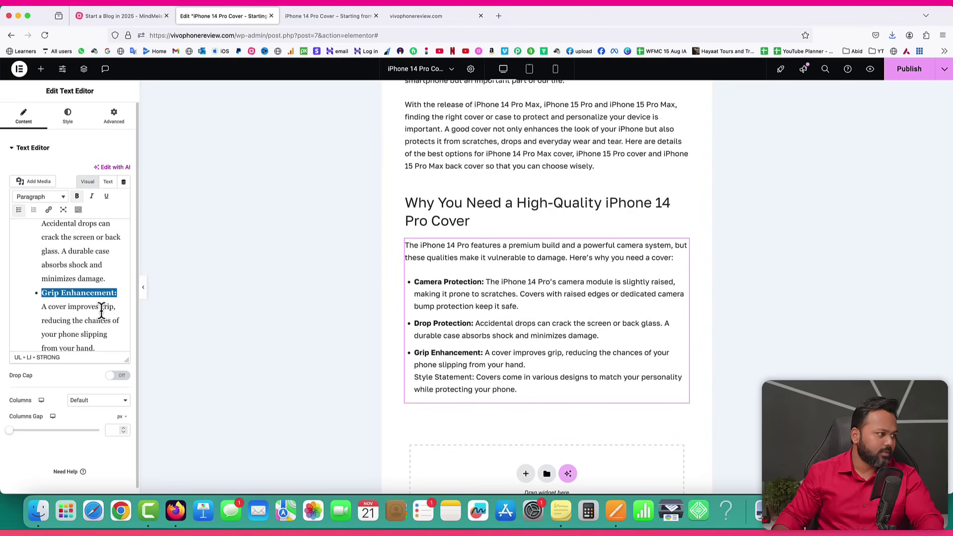
pyautogui.scroll(-3, 101, 311)
pyautogui.scroll(-1, 64, 293)
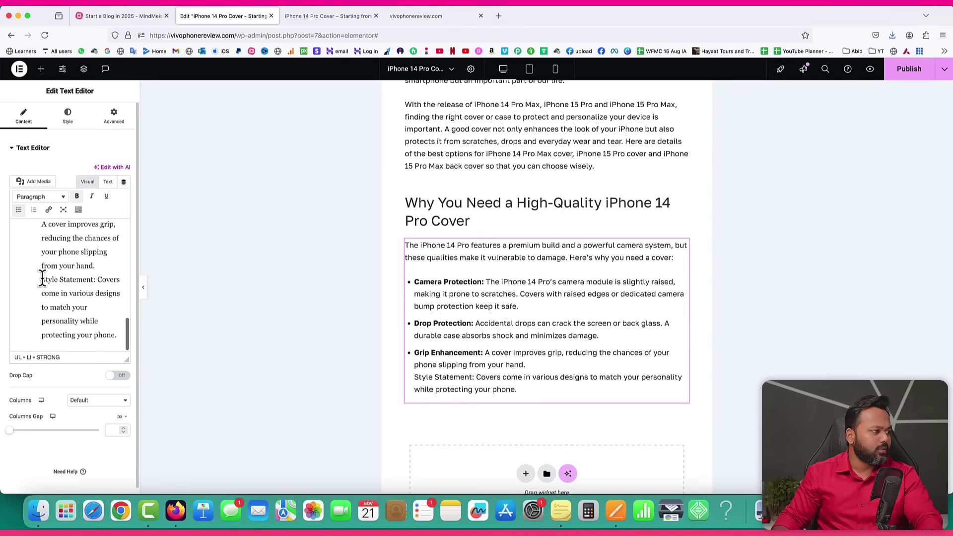
# Make Style Statement a bullet with a bold 'Style Statement:' label, then publish the post.
pyautogui.click(42, 280)
pyautogui.press('Return')
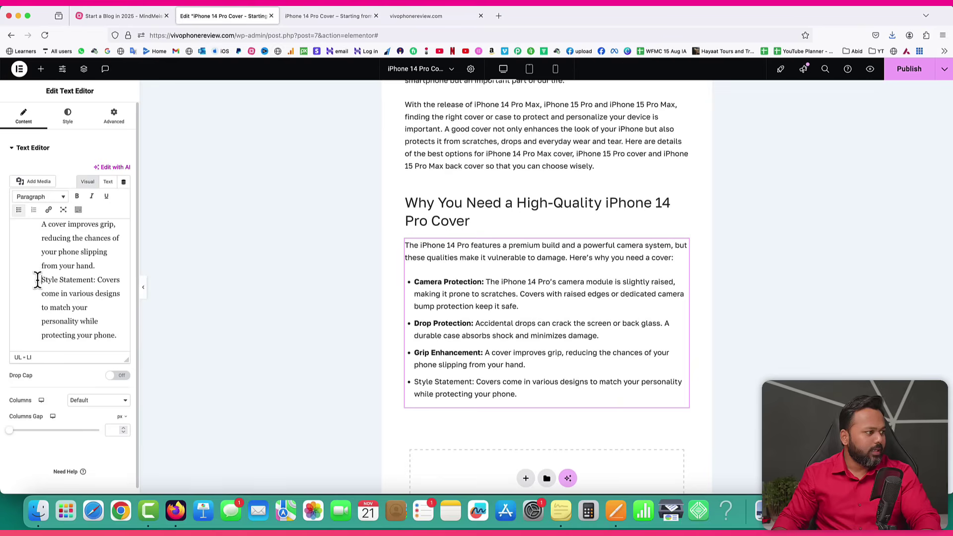
pyautogui.moveTo(96, 279); pyautogui.dragTo(40, 279)
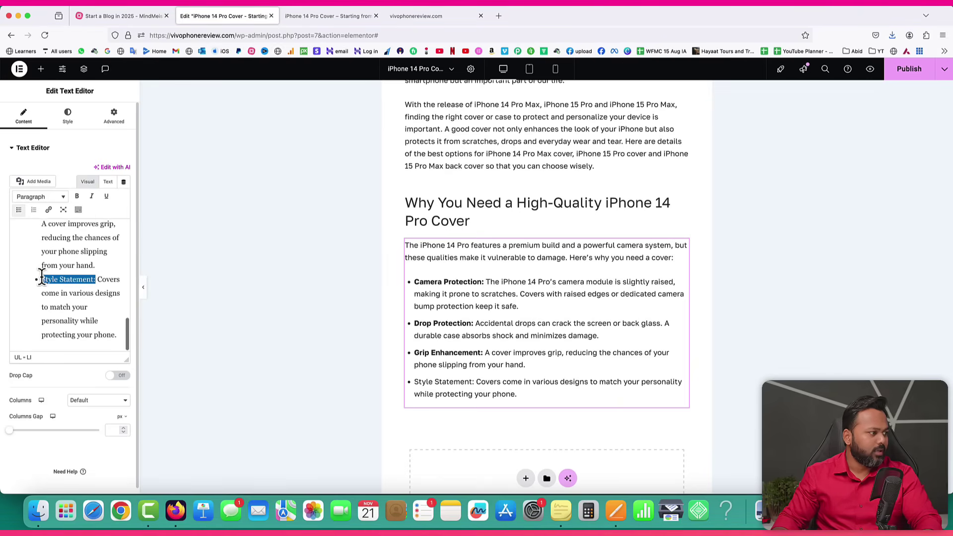
pyautogui.press('super+b')
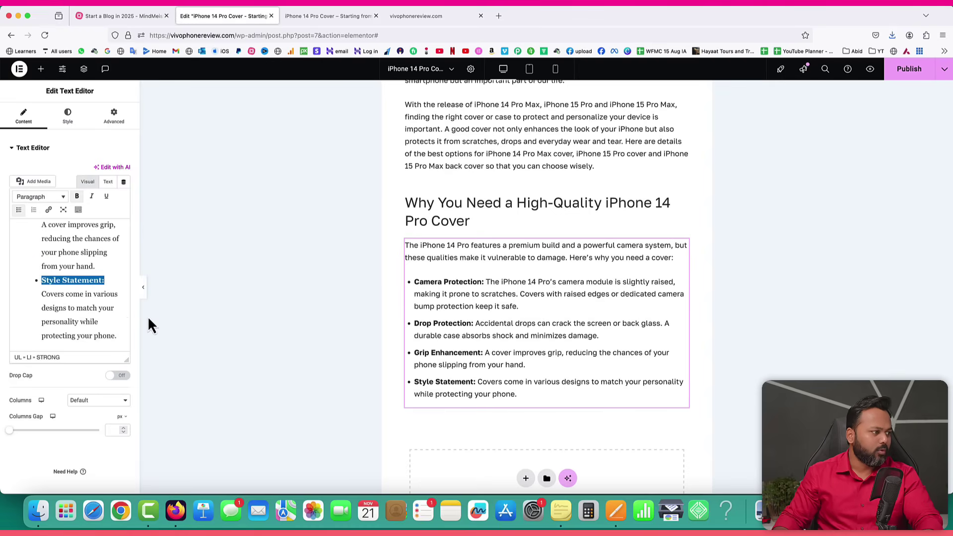
pyautogui.scroll(-1, 76, 310)
pyautogui.click(914, 76)
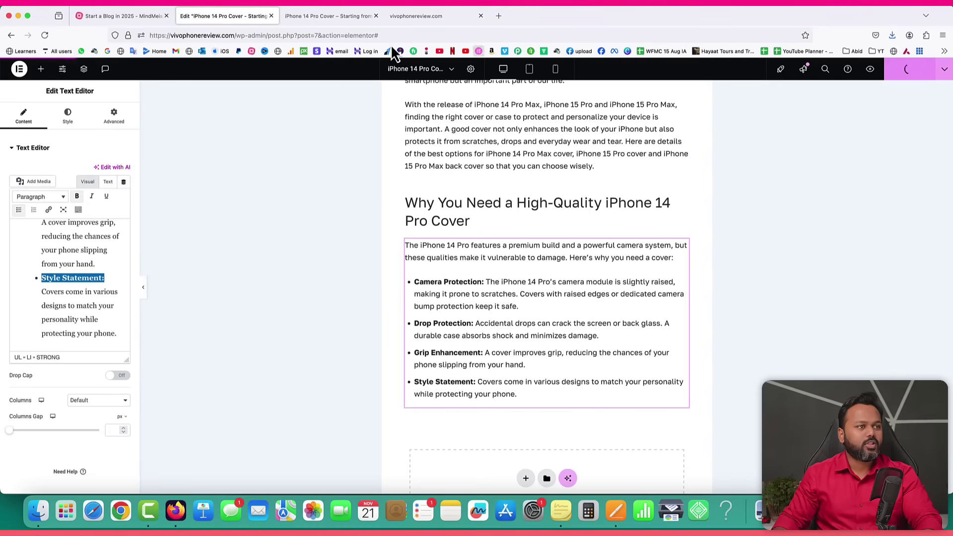
# Reload the live post to check the four bold-labelled bullets, then return to the Pages draft.
pyautogui.click(329, 17)
pyautogui.click(46, 34)
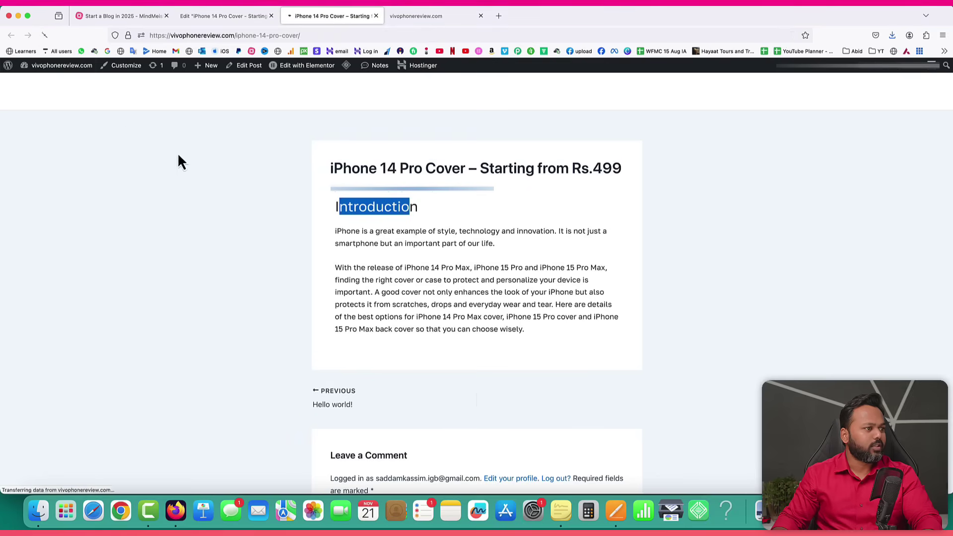
pyautogui.scroll(-5, 348, 293)
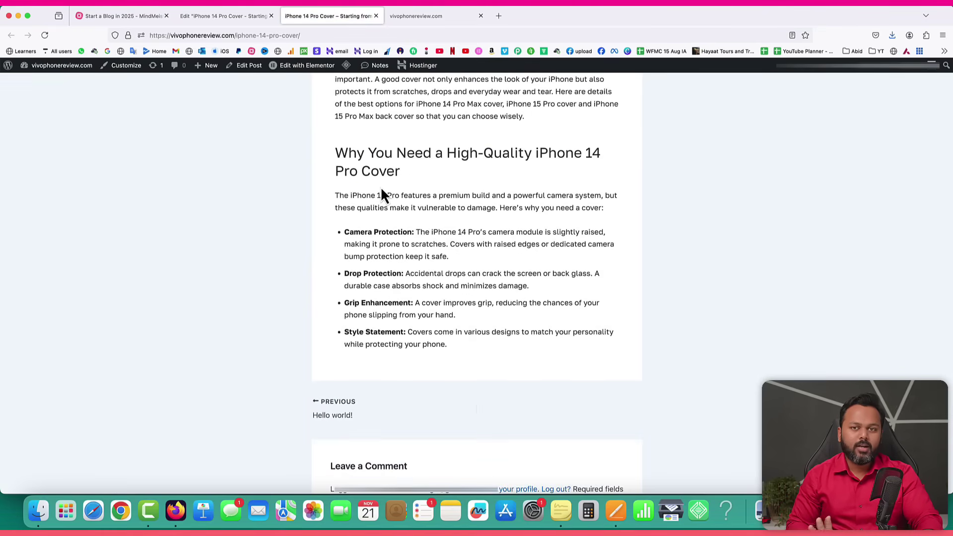
pyautogui.click(622, 510)
pyautogui.scroll(-10, 561, 351)
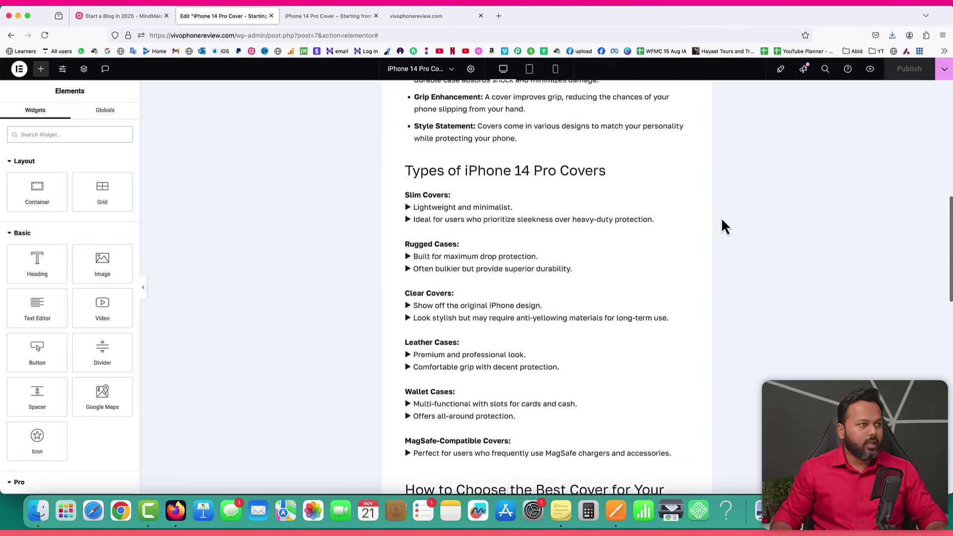
# Compare the Pages draft with the Elementor post's 'Types of iPhone 14 Pro Covers' section.
pyautogui.scroll(15, 722, 221)
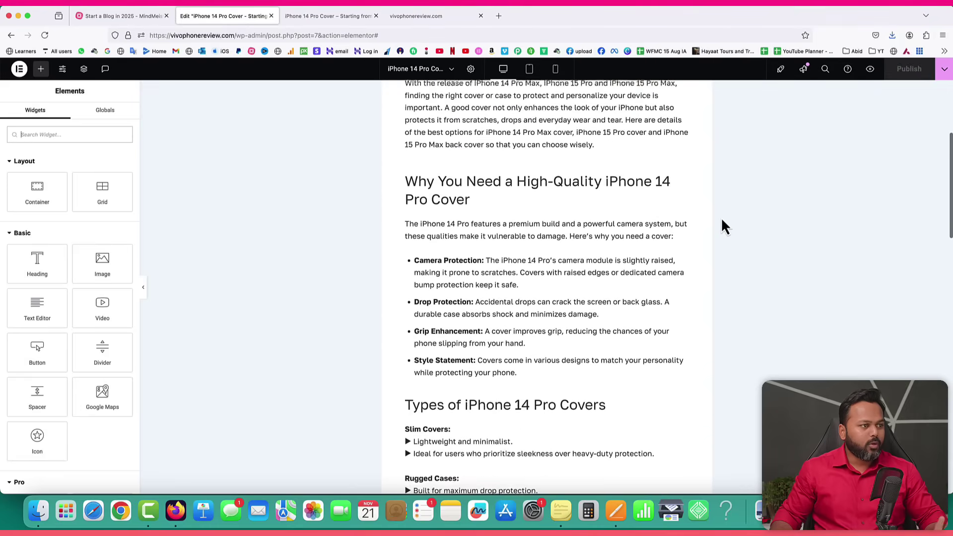
pyautogui.scroll(-6, 722, 221)
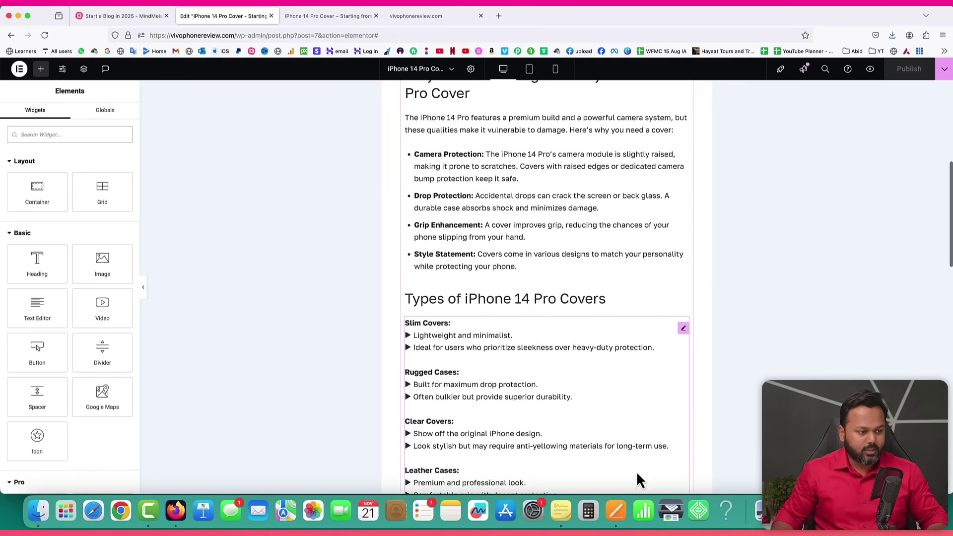
pyautogui.click(615, 511)
pyautogui.scroll(10, 439, 223)
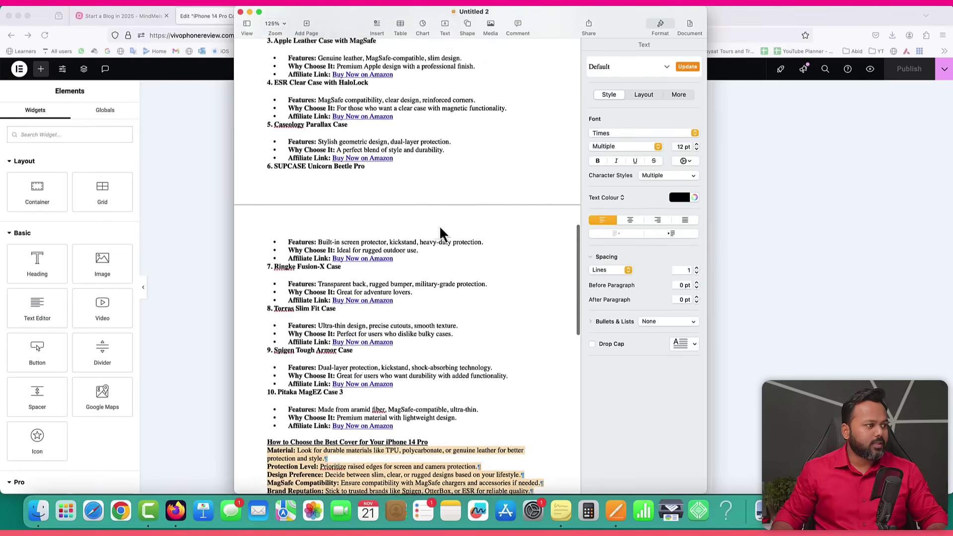
pyautogui.scroll(2, 332, 142)
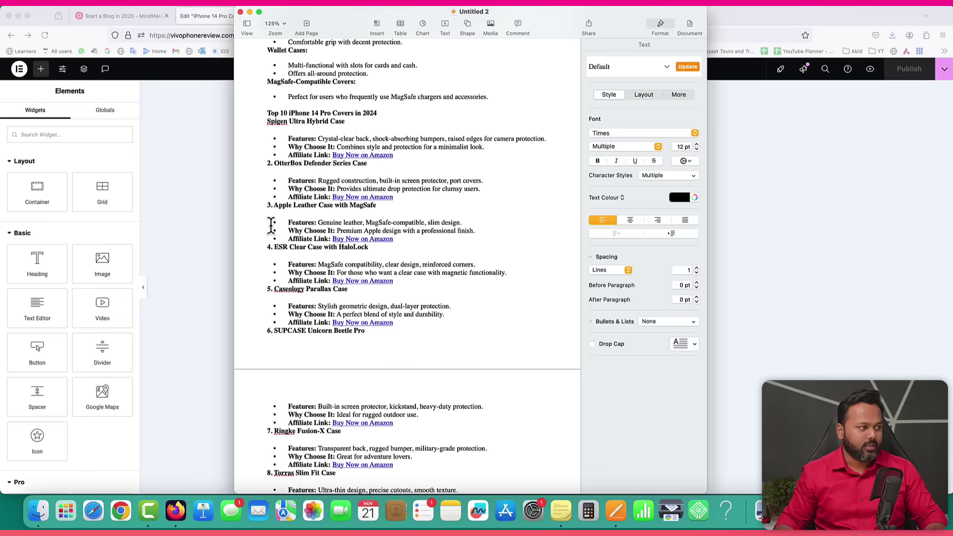
pyautogui.click(206, 202)
pyautogui.scroll(2, 599, 229)
pyautogui.scroll(-7, 602, 239)
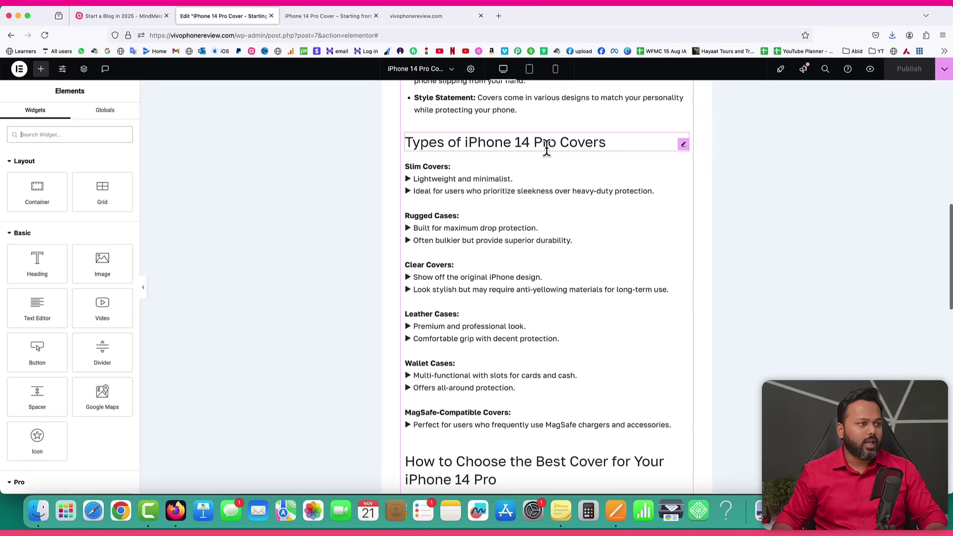
# Add an empty container below the MagSafe-Compatible Covers bullet and open its settings.
pyautogui.scroll(-4, 584, 166)
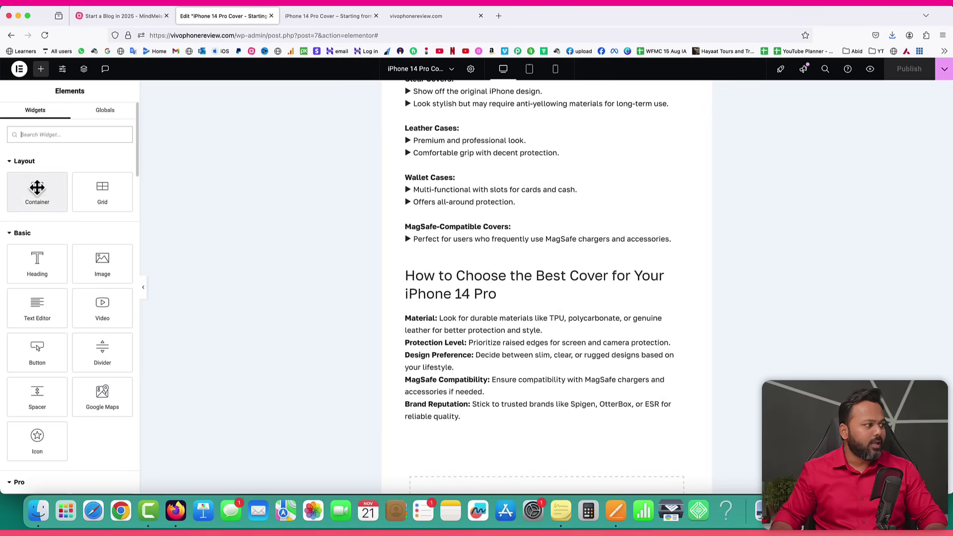
pyautogui.moveTo(30, 190); pyautogui.dragTo(468, 249)
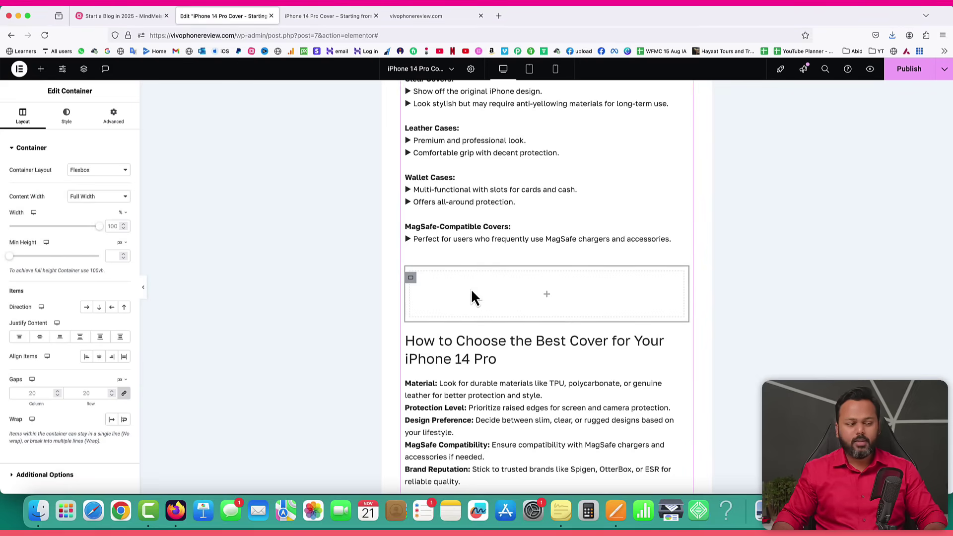
pyautogui.click(546, 296)
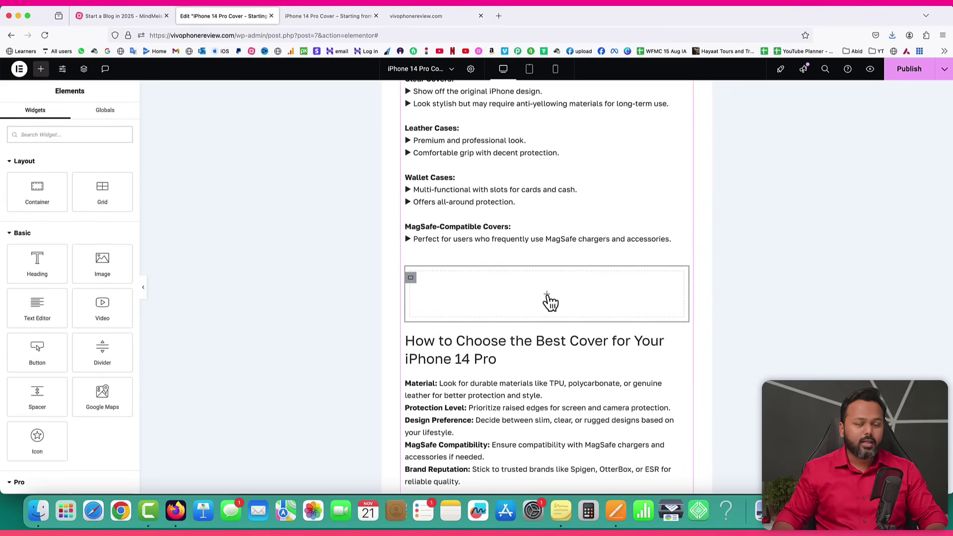
pyautogui.moveTo(33, 193); pyautogui.dragTo(450, 288)
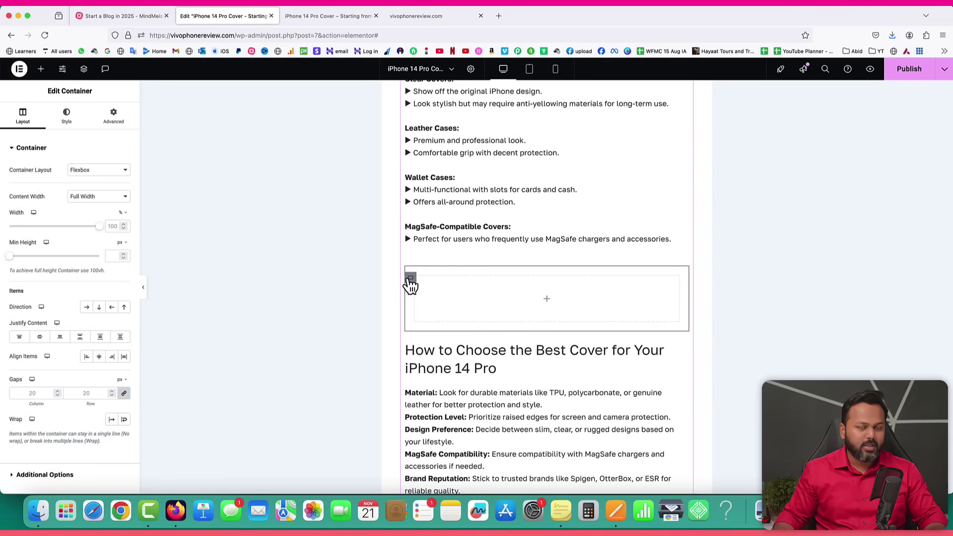
pyautogui.rightClick(411, 284)
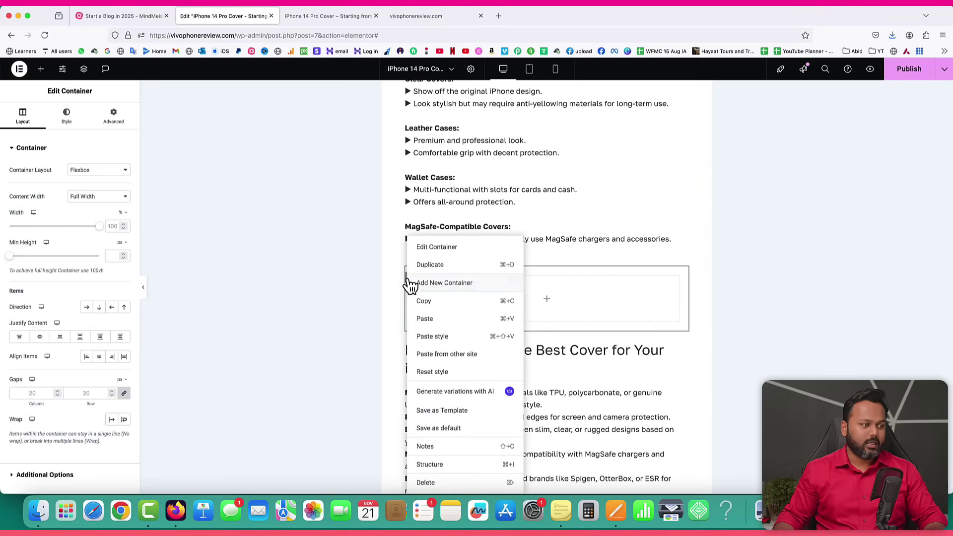
pyautogui.click(422, 249)
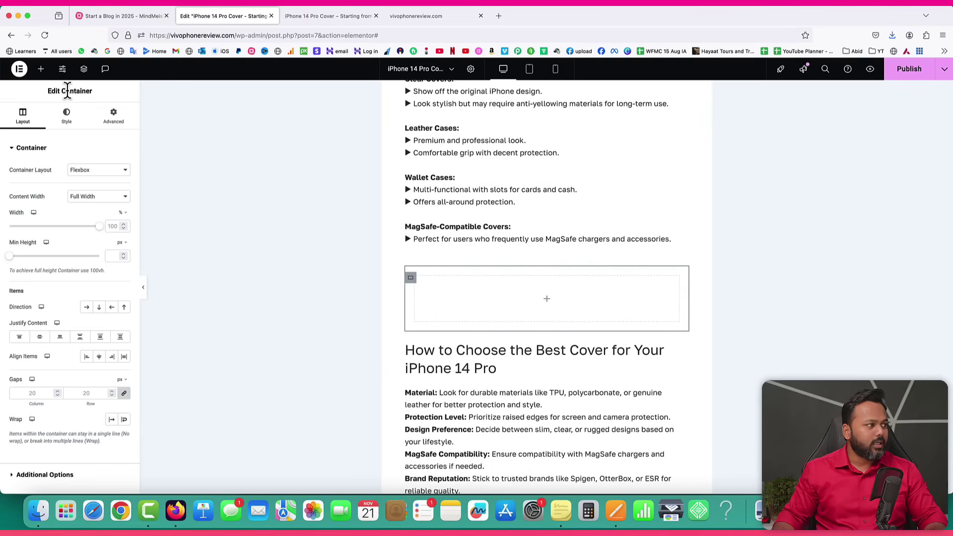
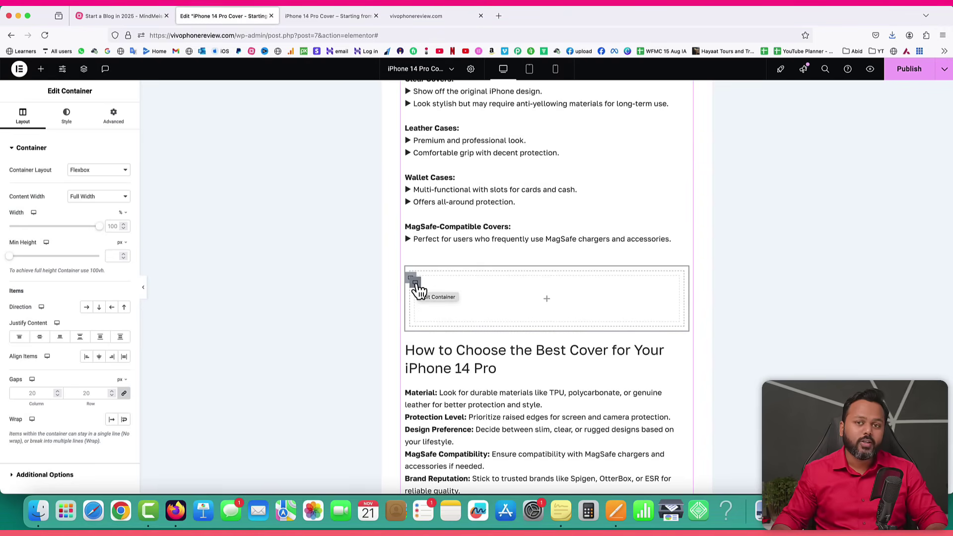
# Set the new container's direction to Row and add two more inner containers beside the first.
pyautogui.click(87, 308)
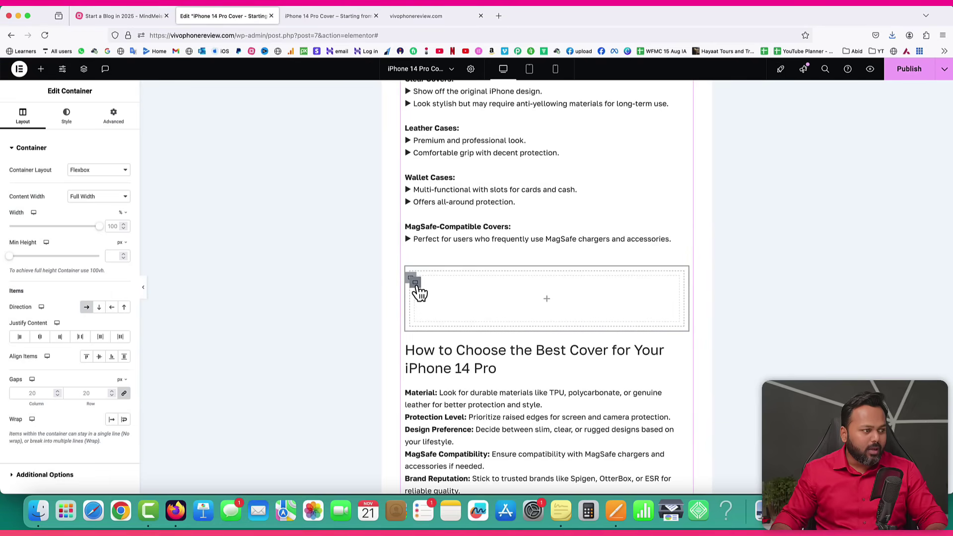
pyautogui.rightClick(417, 287)
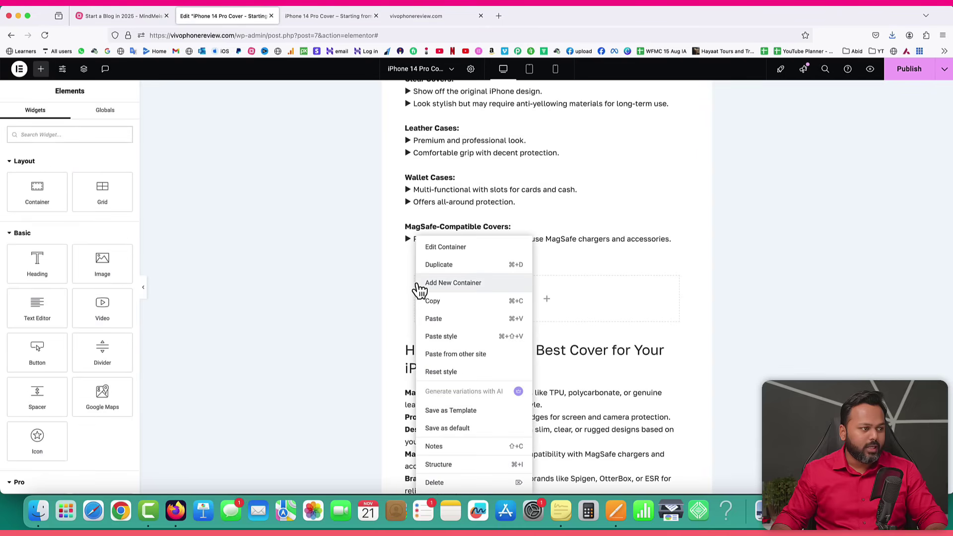
pyautogui.click(455, 284)
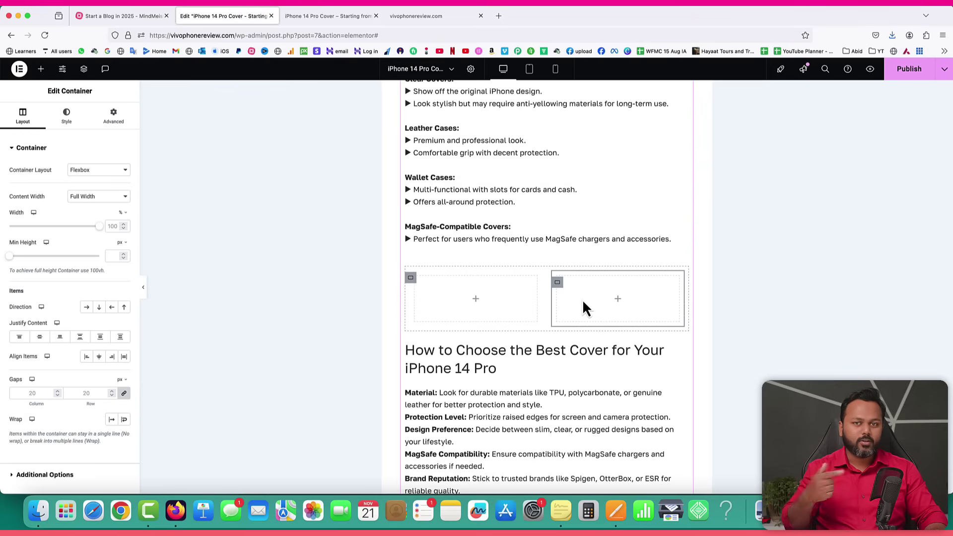
pyautogui.rightClick(559, 284)
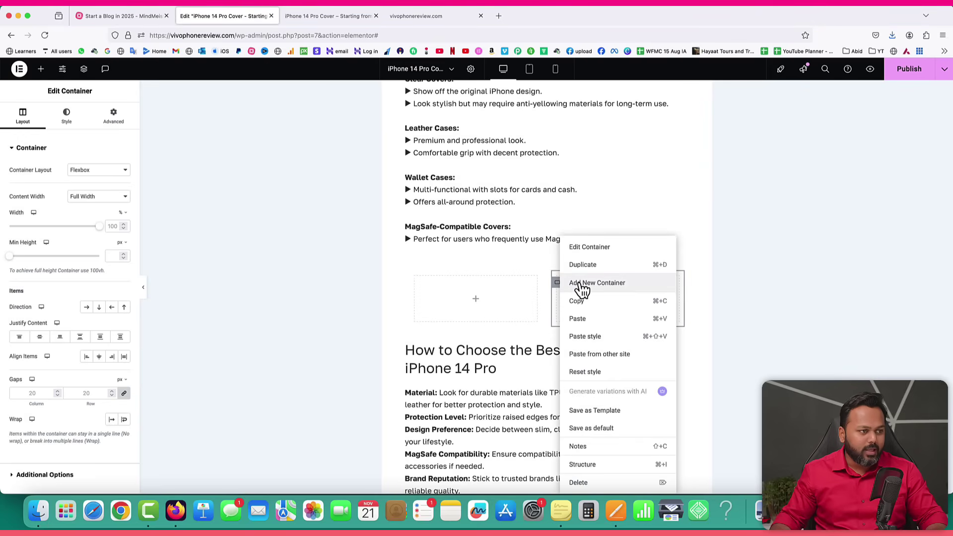
pyautogui.click(577, 284)
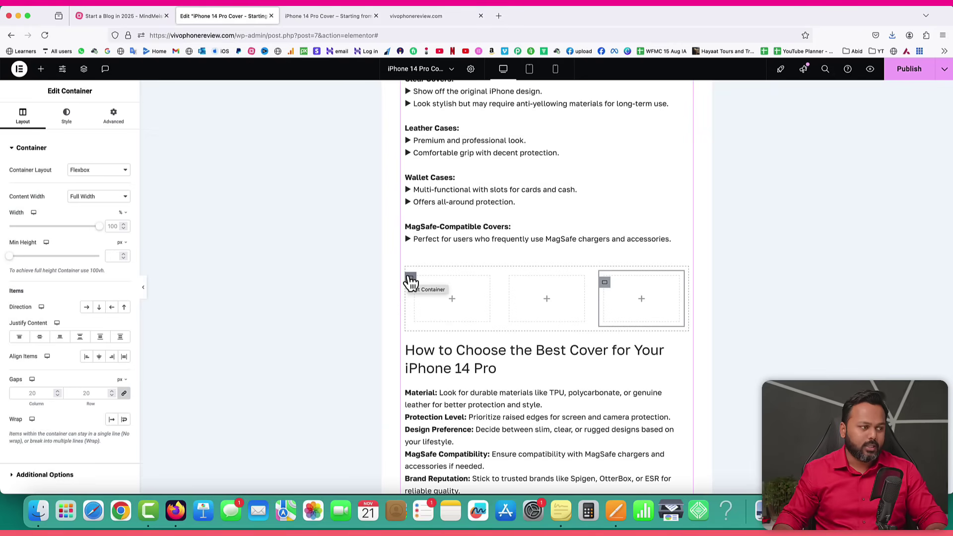
# Toggle the outer container's direction back to Row and delete the third column, leaving two.
pyautogui.click(410, 279)
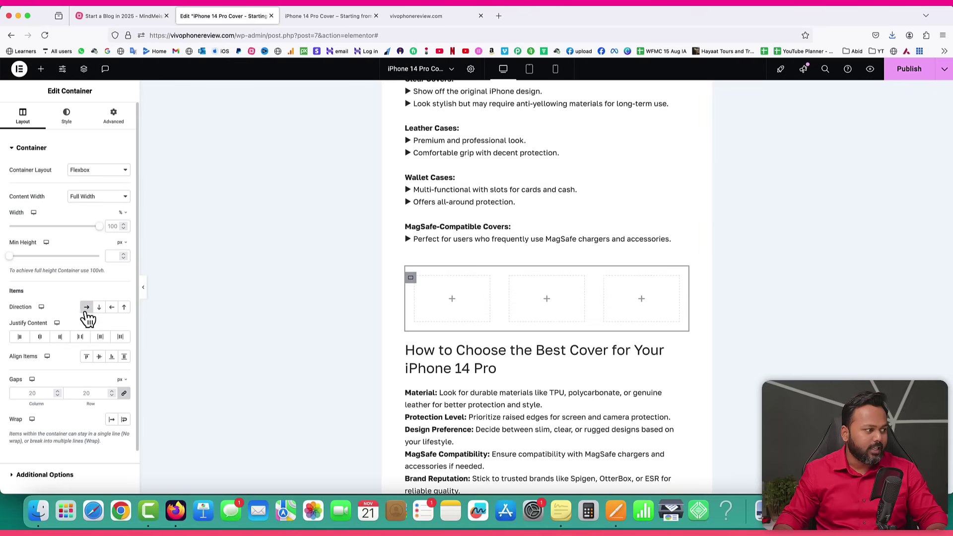
pyautogui.click(99, 308)
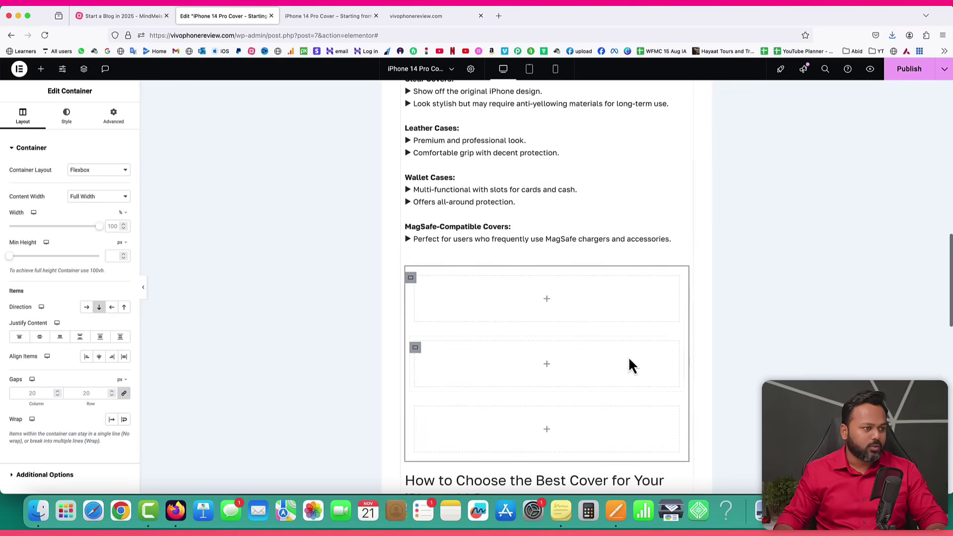
pyautogui.scroll(-1, 595, 328)
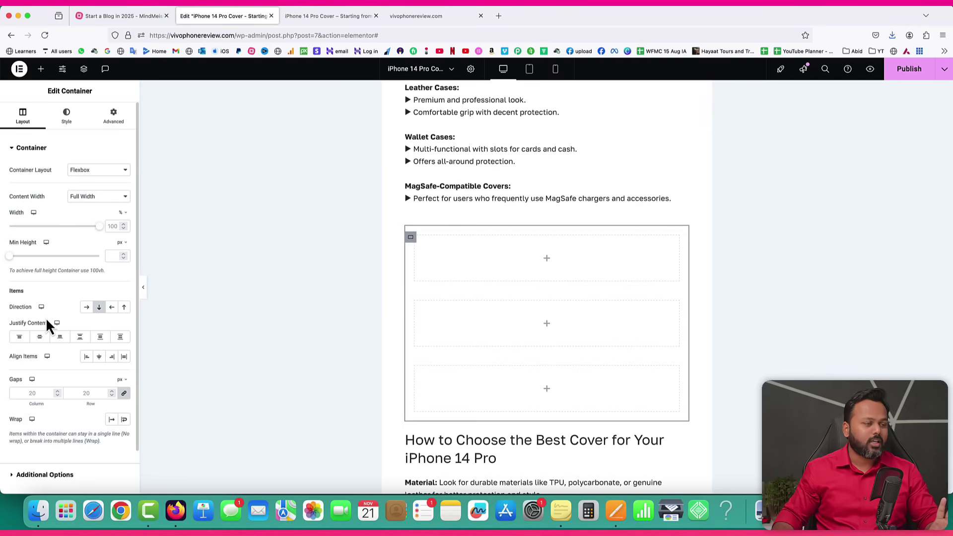
pyautogui.click(88, 307)
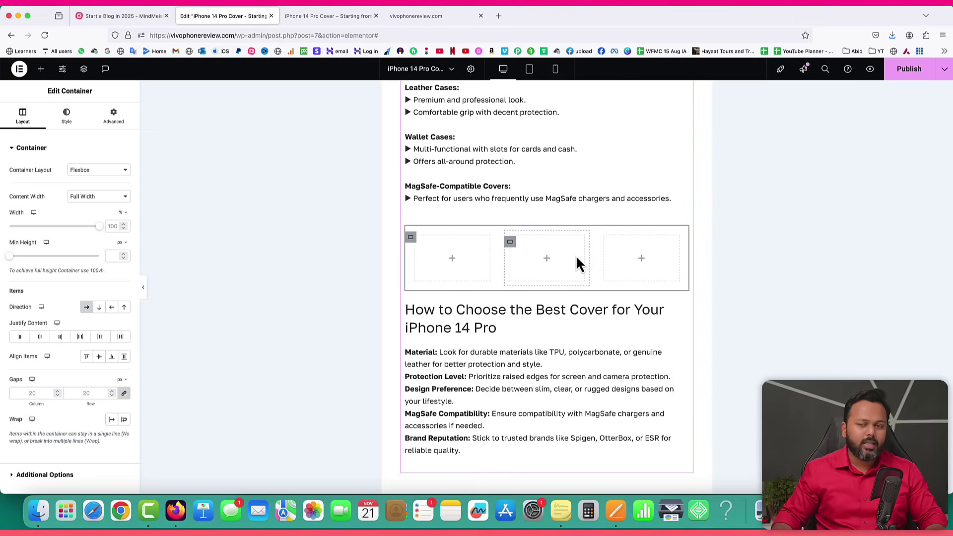
pyautogui.rightClick(604, 243)
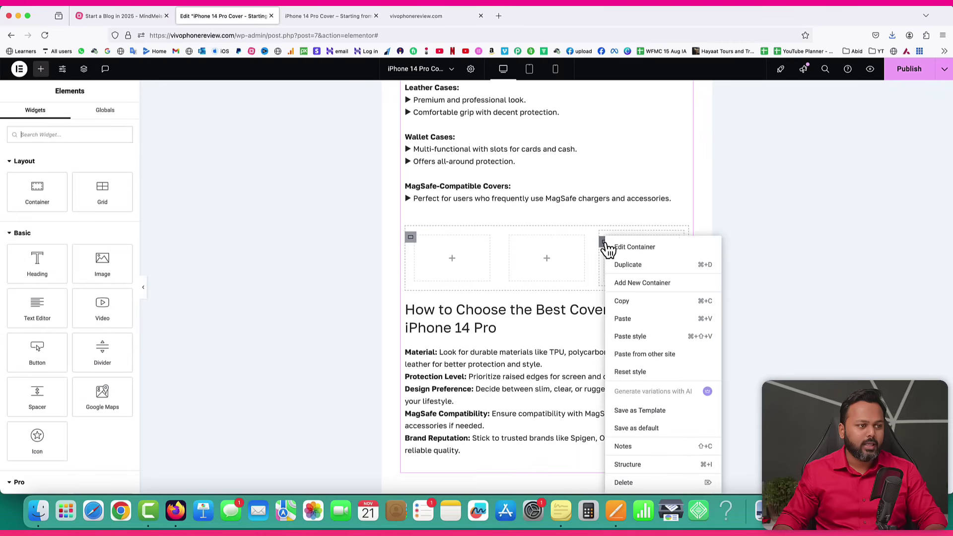
pyautogui.click(627, 483)
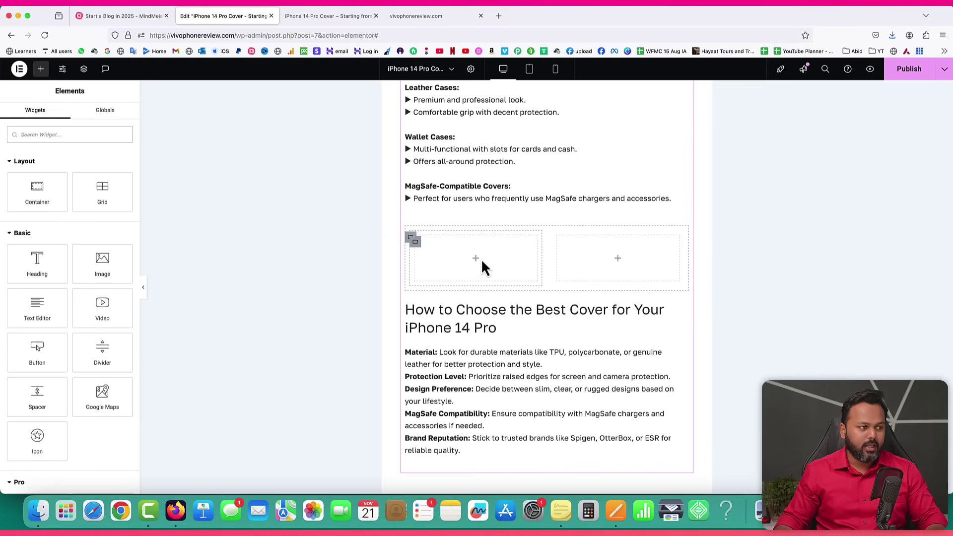
# Copy the How to Choose heading and paste it into the empty left column.
pyautogui.moveTo(36, 261); pyautogui.dragTo(400, 288)
pyautogui.rightClick(466, 311)
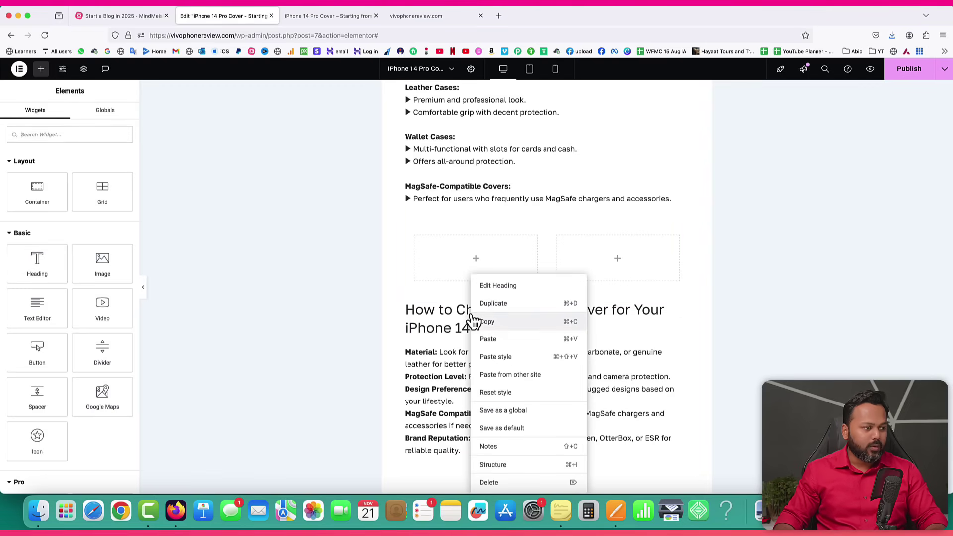
pyautogui.click(485, 322)
pyautogui.rightClick(464, 260)
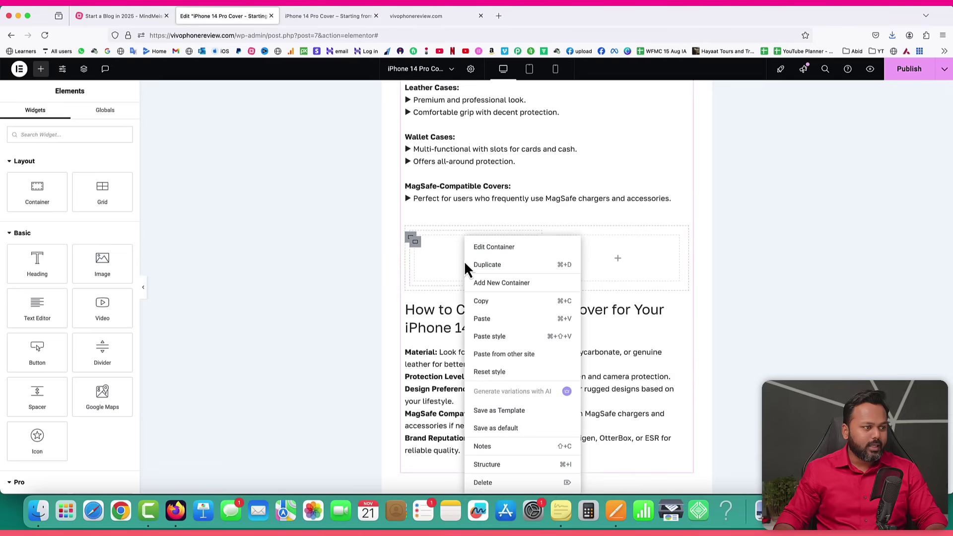
pyautogui.click(498, 321)
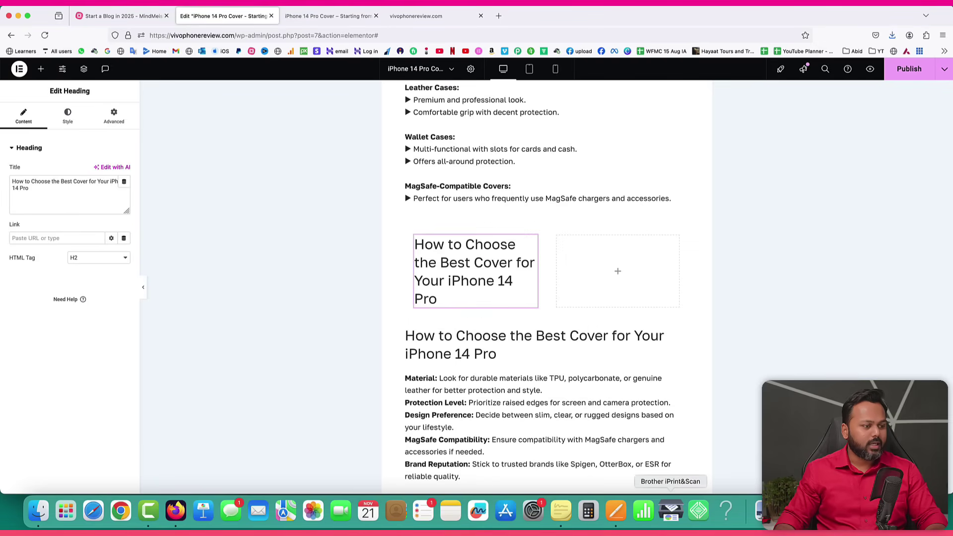
# Replace the pasted heading's title with 'Spigen Ultra Hybrid Case' copied from the Pages notes.
pyautogui.click(612, 521)
pyautogui.moveTo(269, 124); pyautogui.dragTo(343, 123)
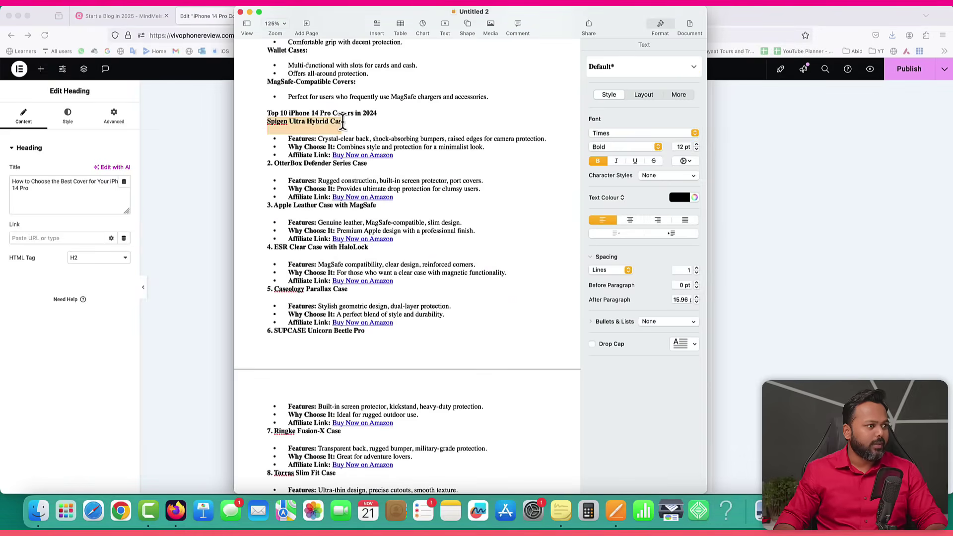
pyautogui.click(209, 178)
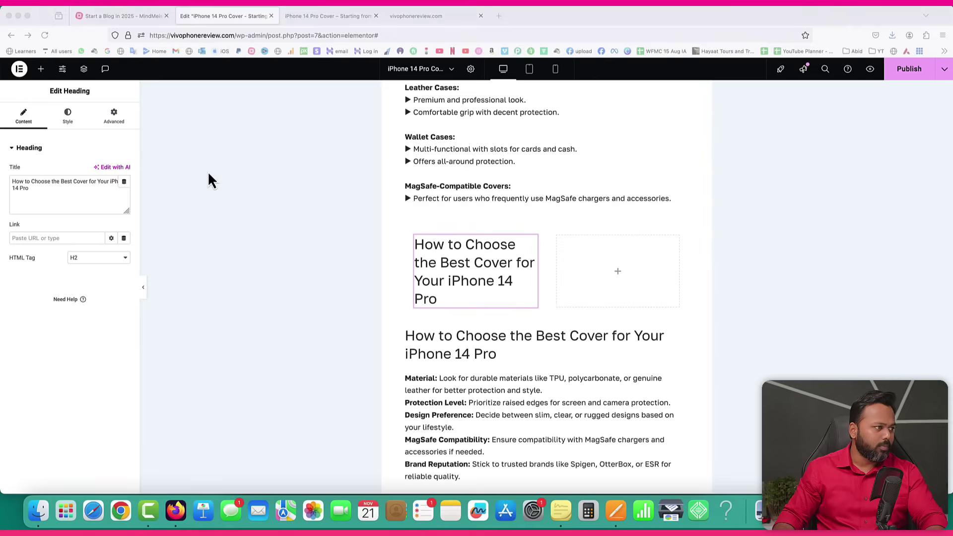
pyautogui.click(67, 201)
pyautogui.press('super+a')
pyautogui.press('super+v')
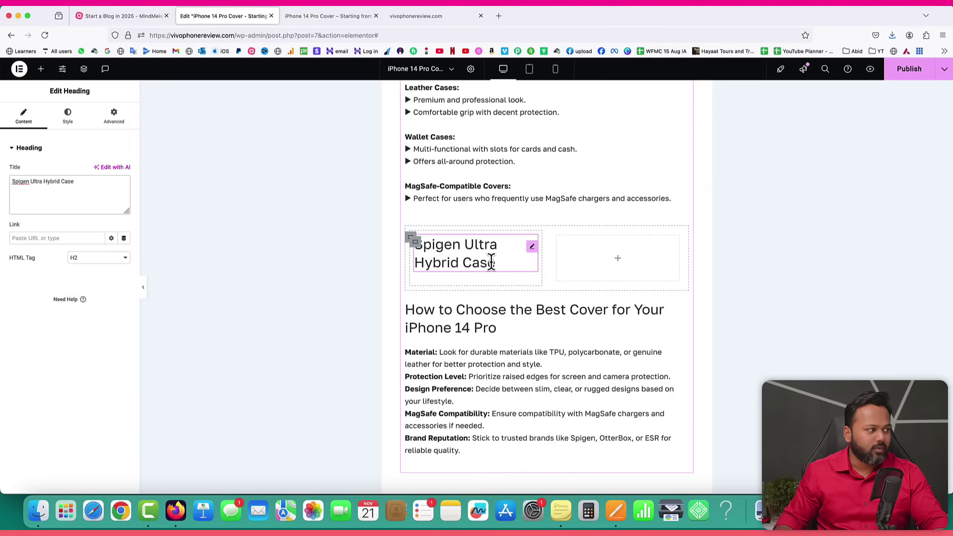
# Set the heading's typography to 15 px size and 500 (Medium) weight.
pyautogui.click(69, 118)
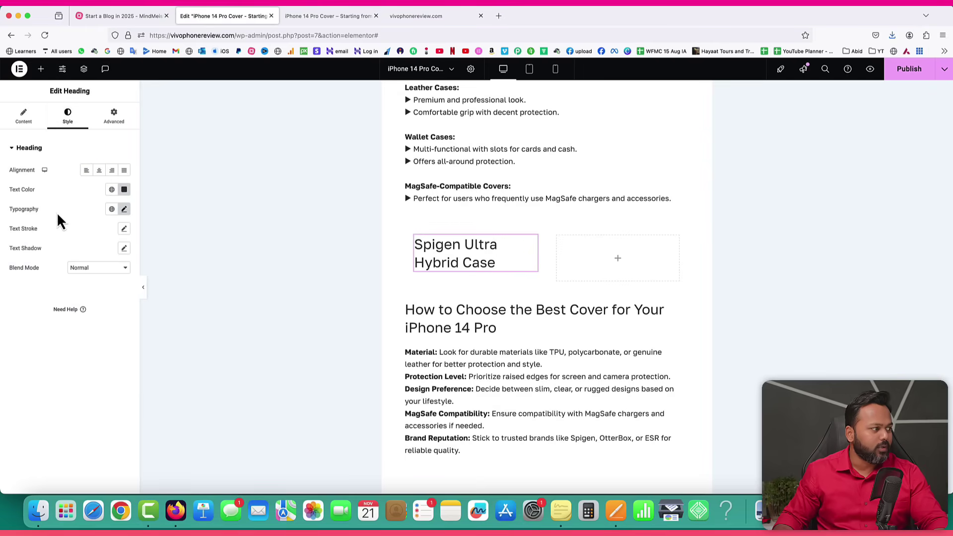
pyautogui.click(124, 209)
pyautogui.click(117, 281)
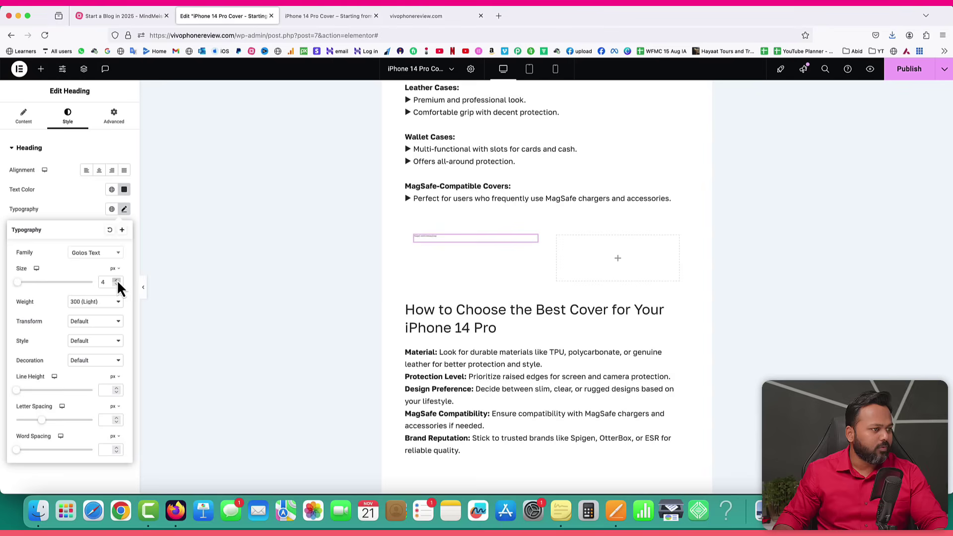
pyautogui.click(118, 281)
pyautogui.click(117, 280)
pyautogui.click(118, 280)
pyautogui.click(83, 303)
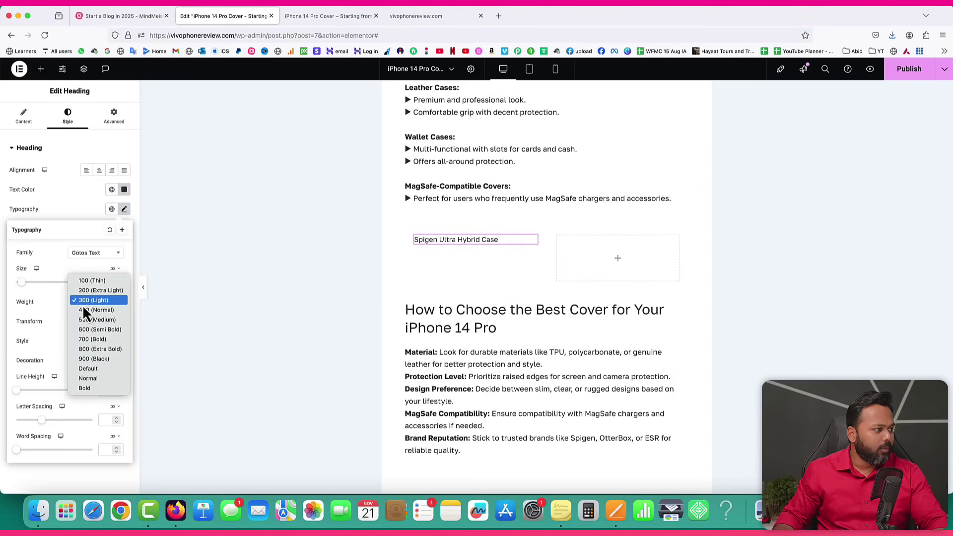
pyautogui.click(87, 320)
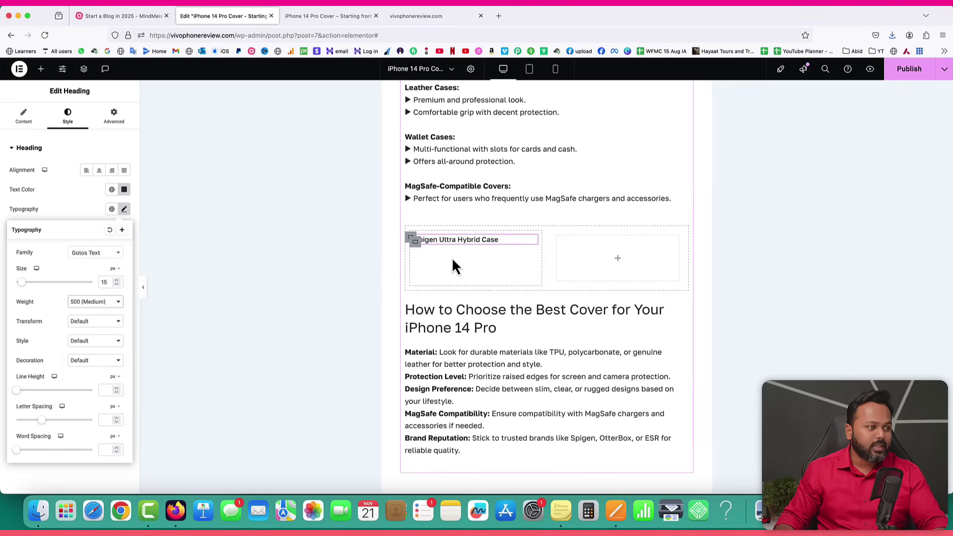
# Copy the Spigen case's description lines from the Pages notes document.
pyautogui.click(616, 511)
pyautogui.moveTo(268, 121); pyautogui.dragTo(474, 147)
pyautogui.rightClick(474, 148)
pyautogui.click(483, 183)
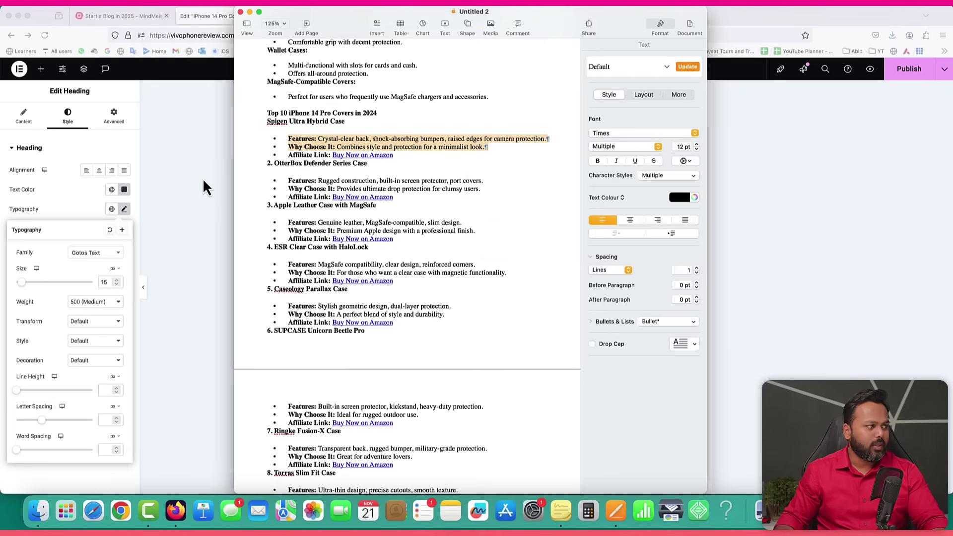
pyautogui.click(204, 189)
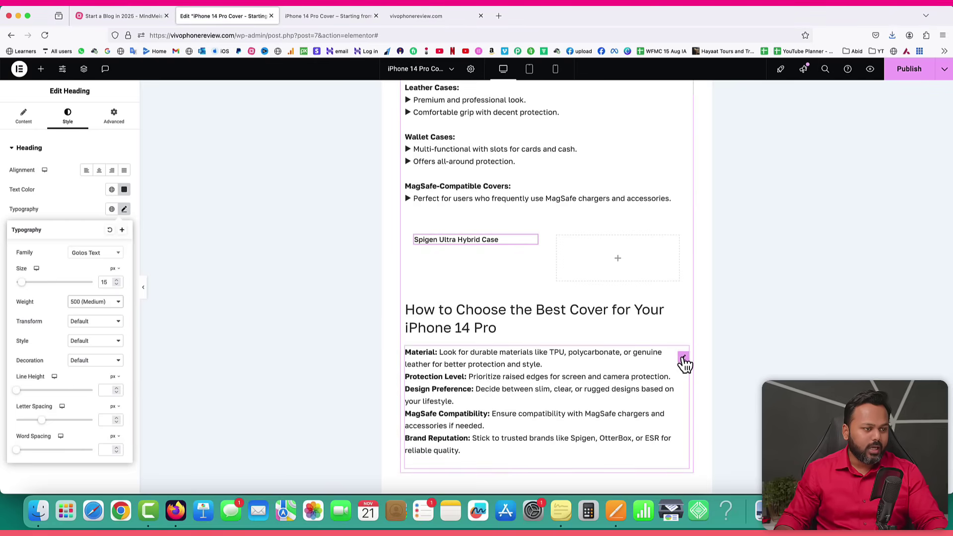
# Duplicate the How to Choose text block under the Spigen heading and replace its content with the Spigen features text.
pyautogui.rightClick(684, 364)
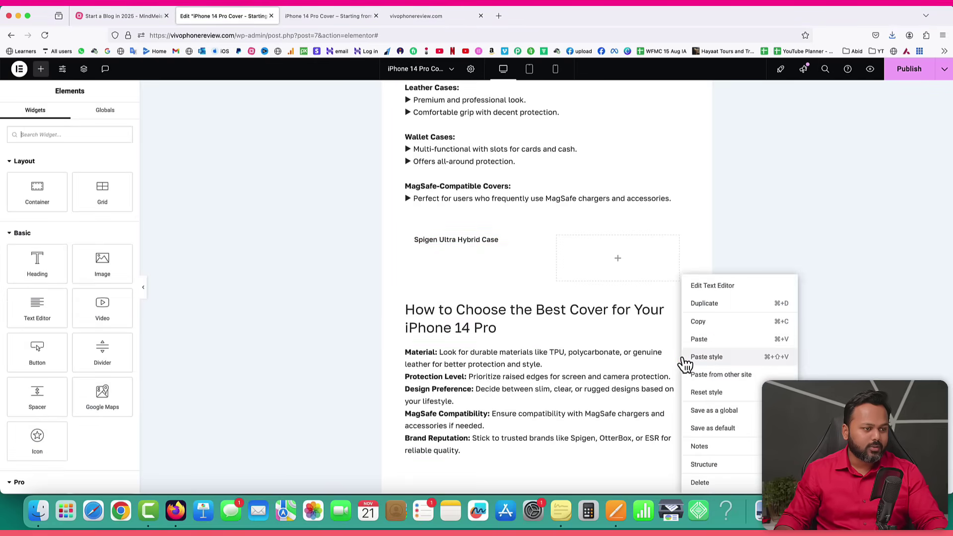
pyautogui.click(701, 307)
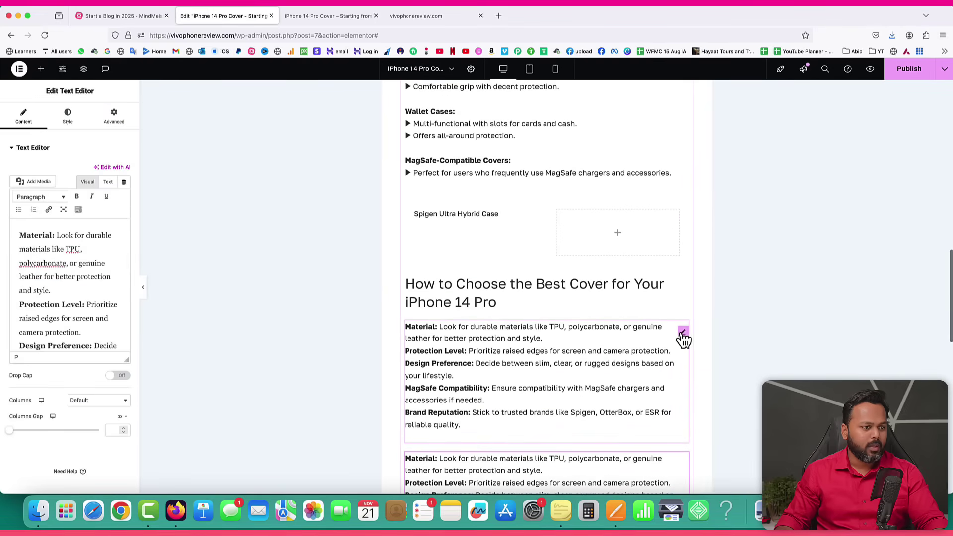
pyautogui.moveTo(683, 332)
pyautogui.mouseDown()
pyautogui.moveTo(463, 221)
pyautogui.moveTo(474, 236)
pyautogui.mouseUp()
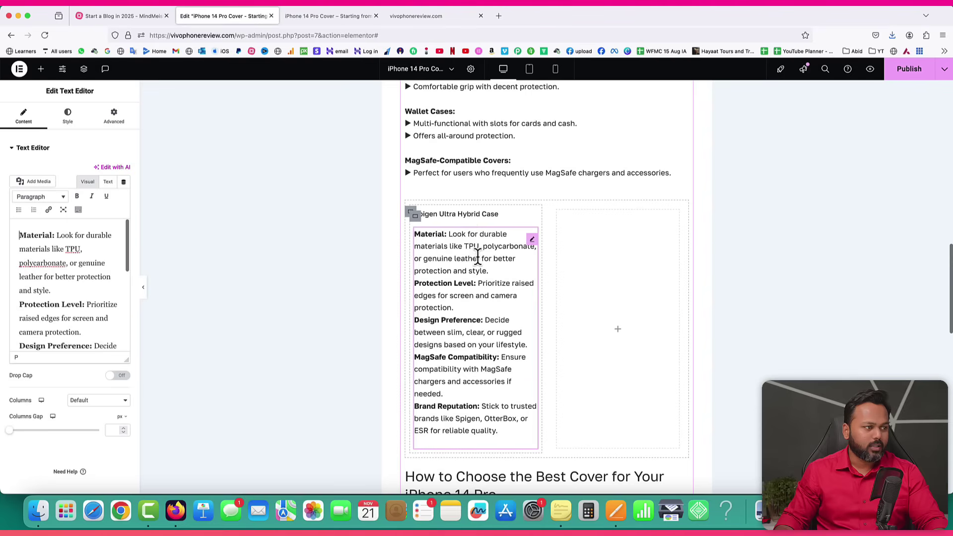
pyautogui.click(108, 182)
pyautogui.click(68, 263)
pyautogui.press('super+a')
pyautogui.press('super+v')
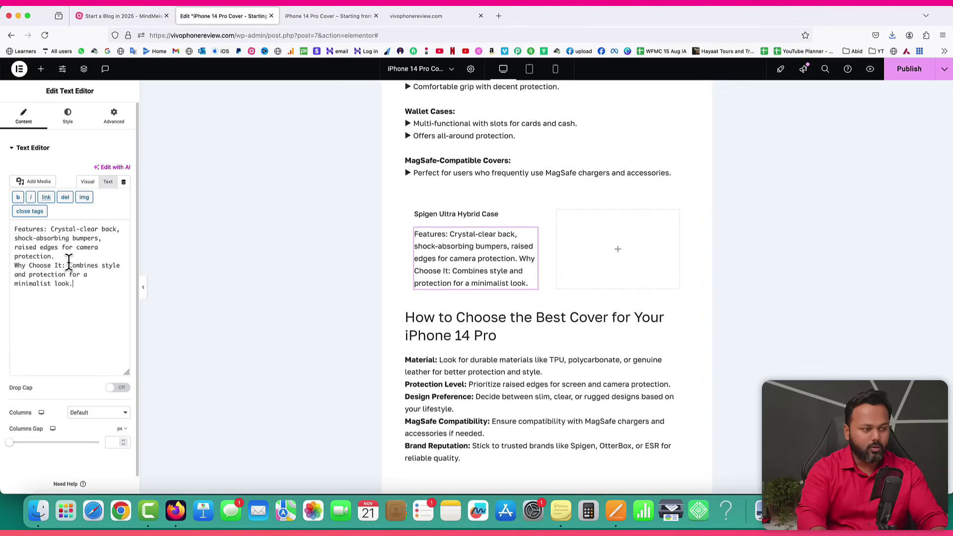
# Bold the 'Features' and 'Why Choose It:' labels in the Spigen text block.
pyautogui.click(87, 183)
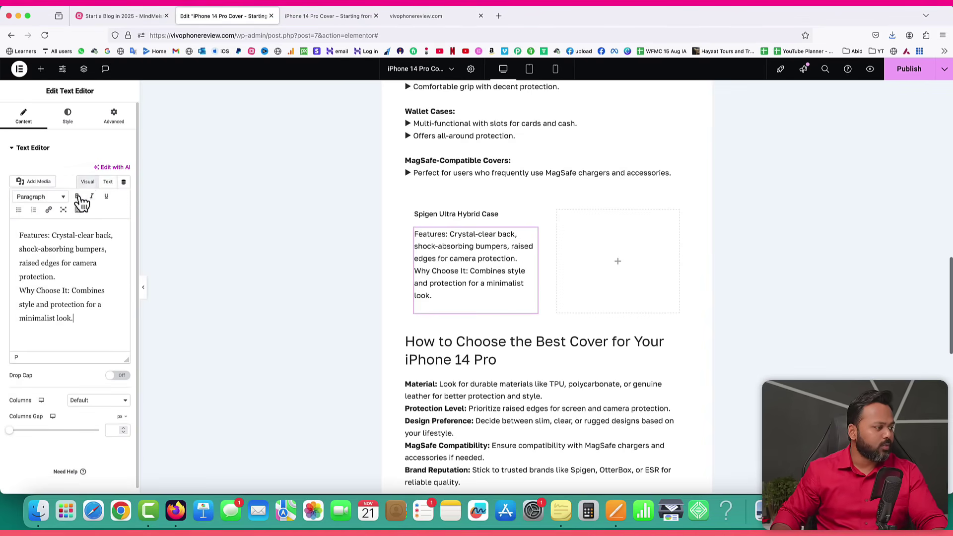
pyautogui.press('super+b')
pyautogui.moveTo(20, 291); pyautogui.dragTo(70, 292)
pyautogui.press('super+b')
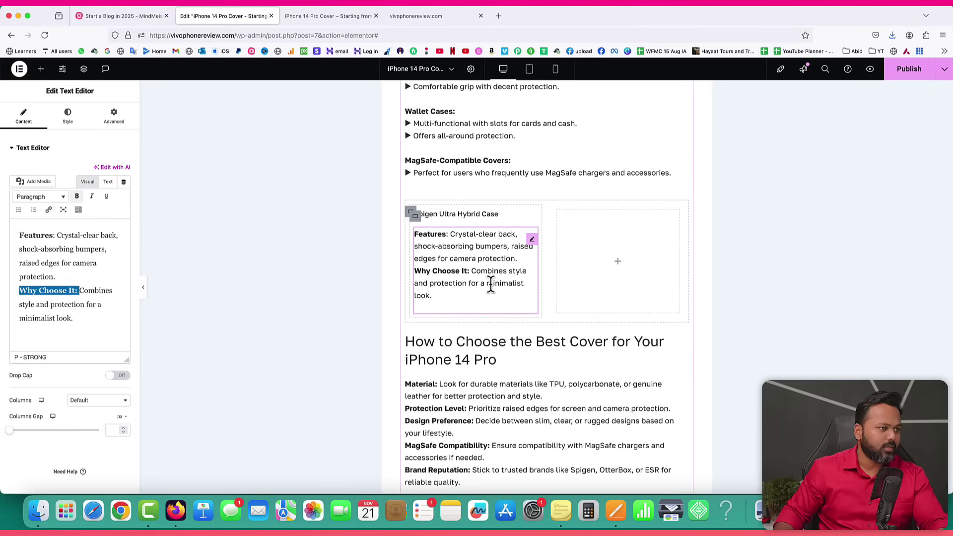
pyautogui.click(619, 266)
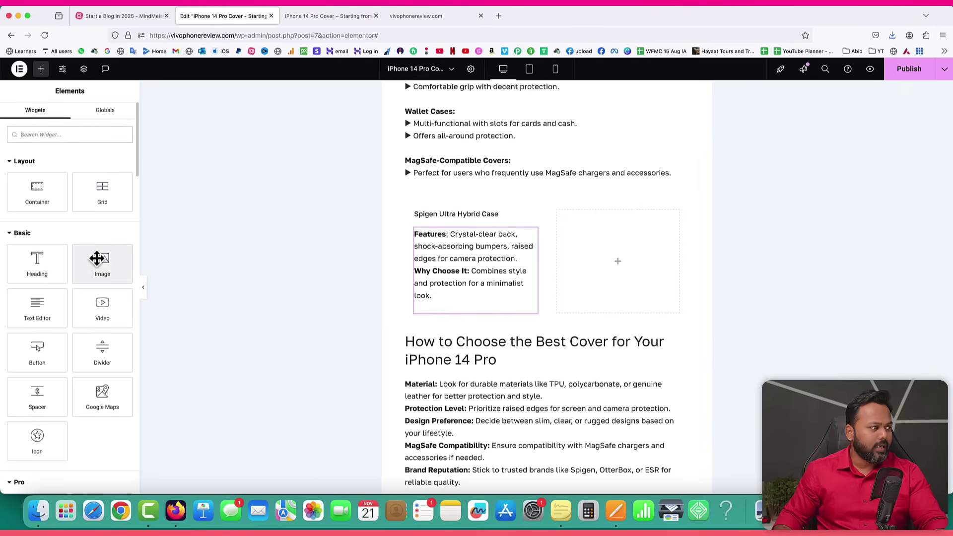
# Add an image to the right column, uploading the black phone cover webp from the blogging folder.
pyautogui.moveTo(584, 267); pyautogui.dragTo(600, 267)
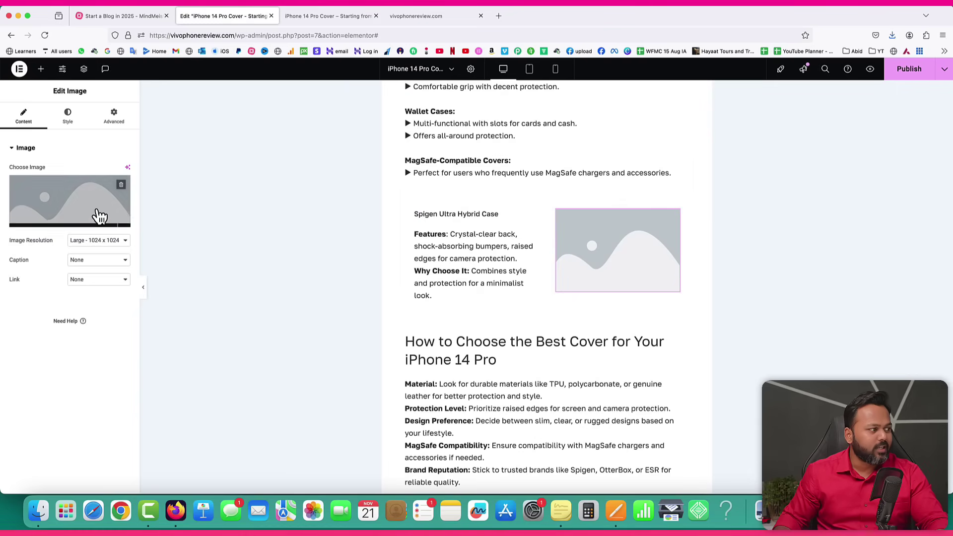
pyautogui.click(64, 222)
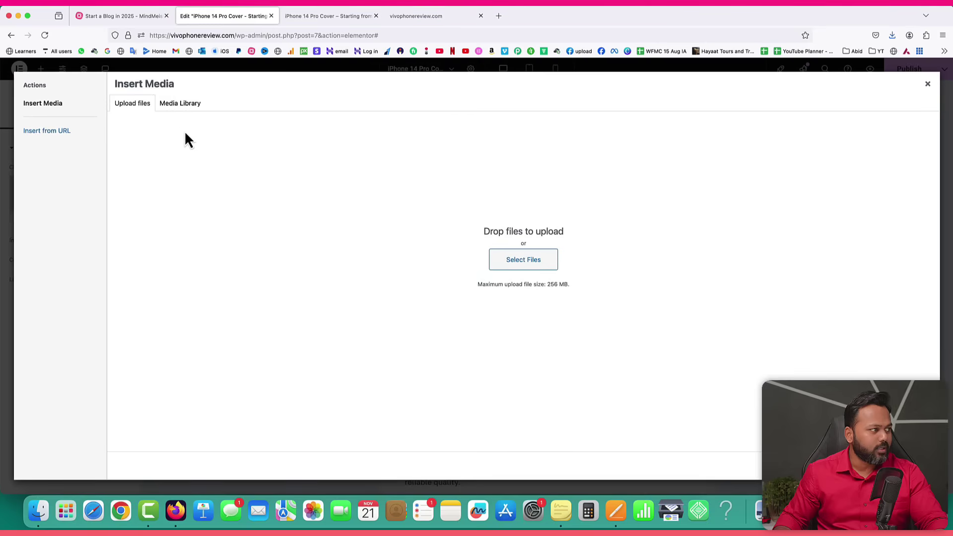
pyautogui.click(517, 260)
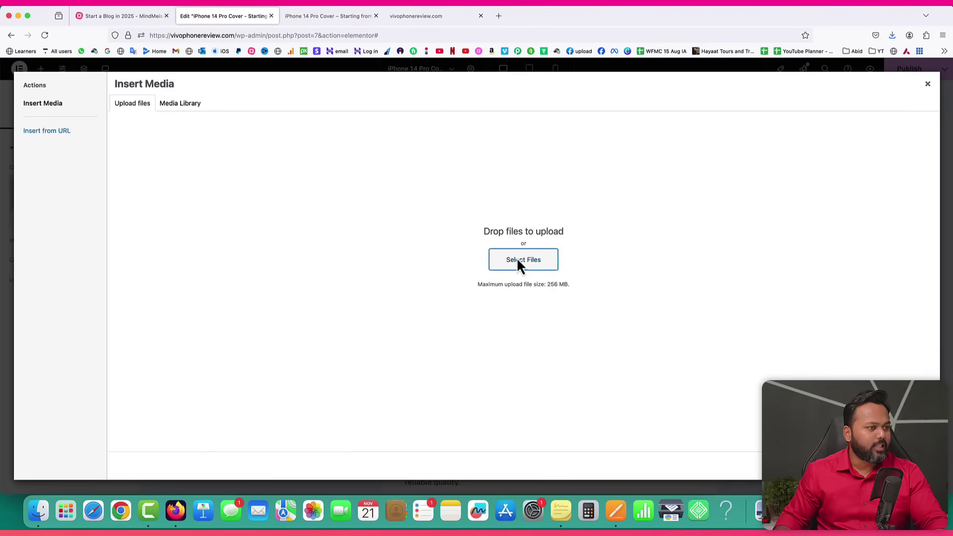
pyautogui.click(539, 40)
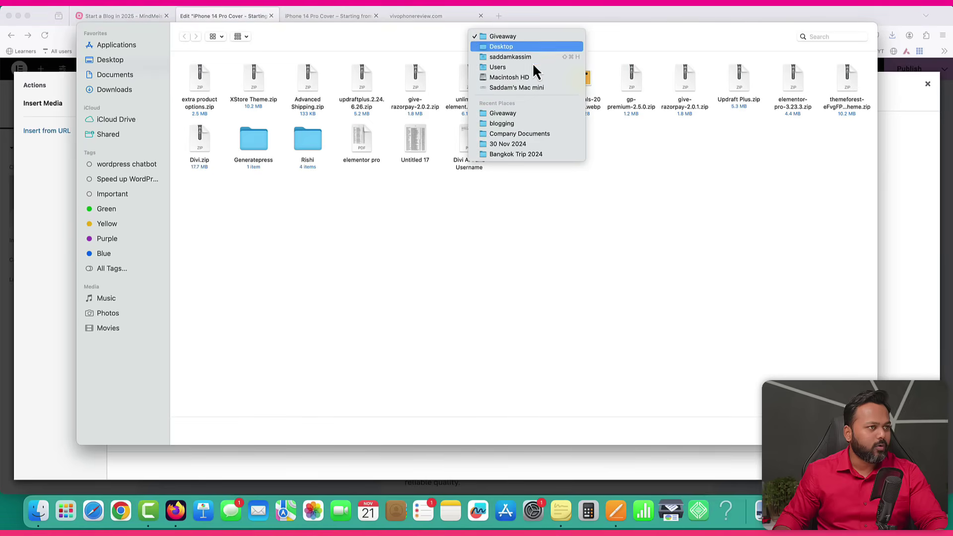
pyautogui.click(502, 125)
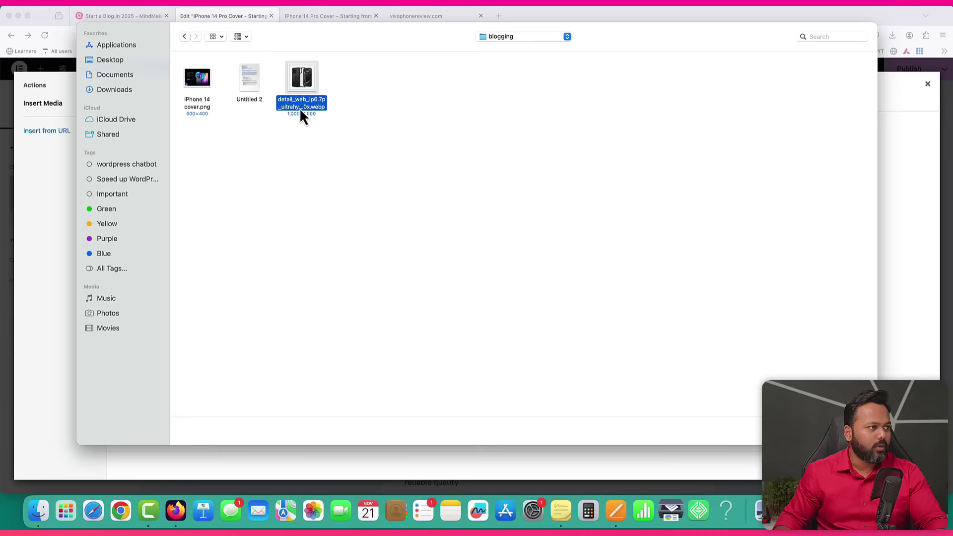
pyautogui.doubleClick(305, 77)
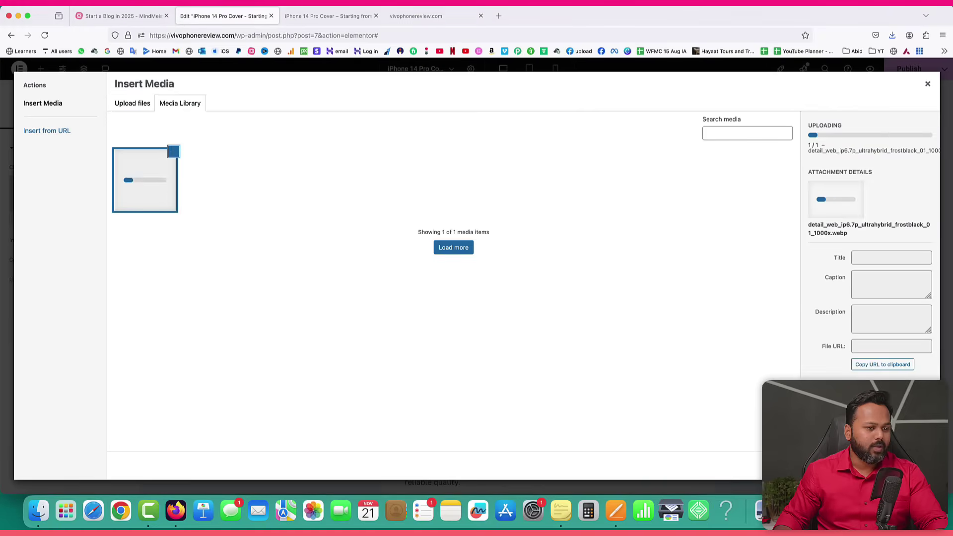
pyautogui.click(906, 466)
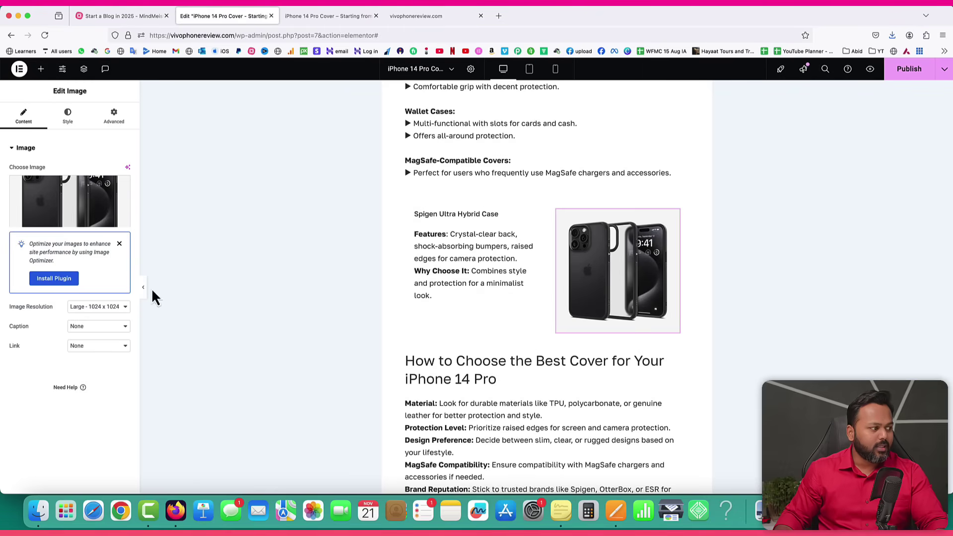
pyautogui.click(41, 69)
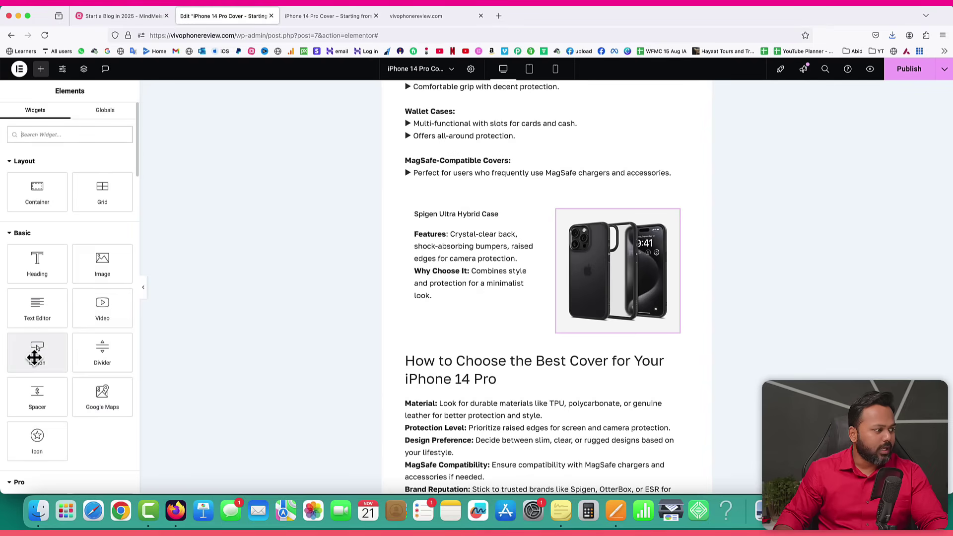
# Add a 'Check Price on Amazon' button below the Spigen text with the Angle double right icon.
pyautogui.moveTo(28, 353); pyautogui.dragTo(453, 310)
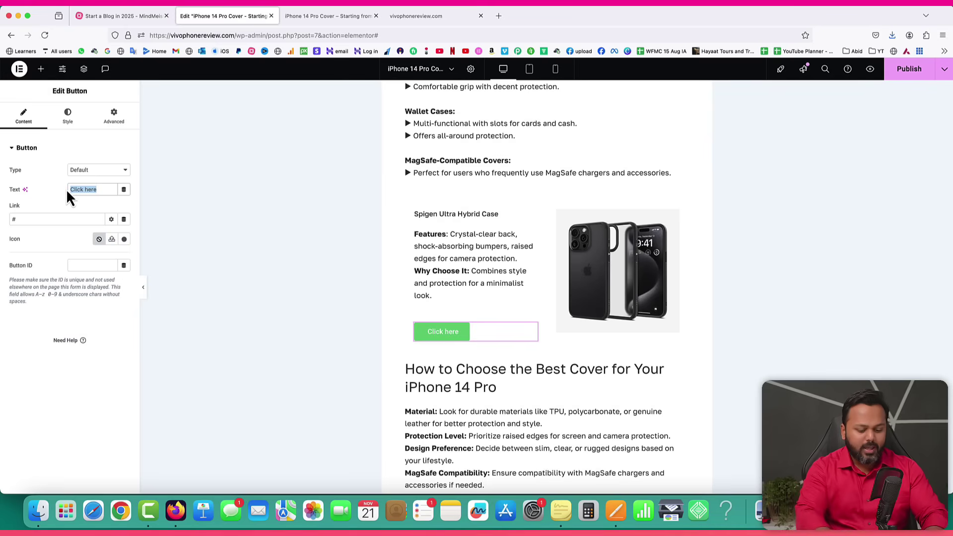
pyautogui.write('Check Price on A')
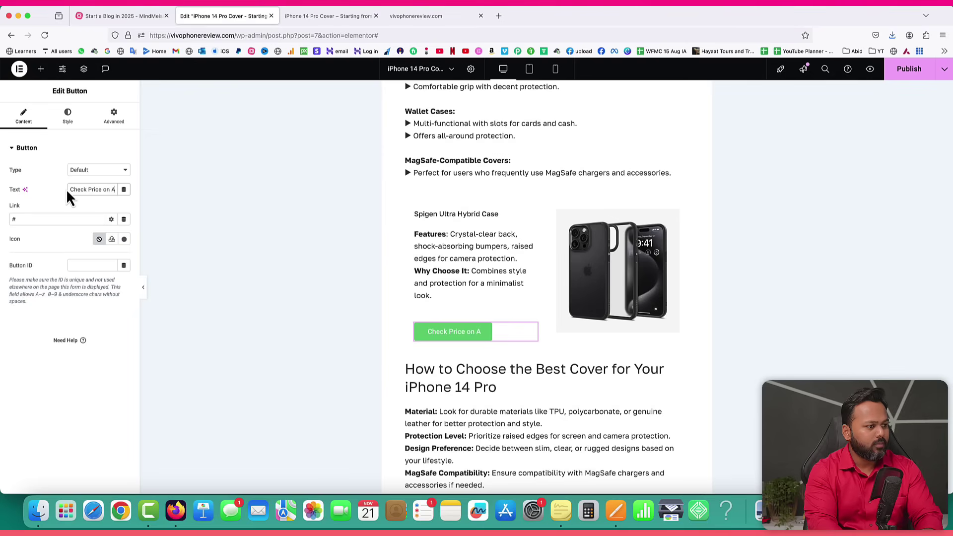
pyautogui.write('mazon')
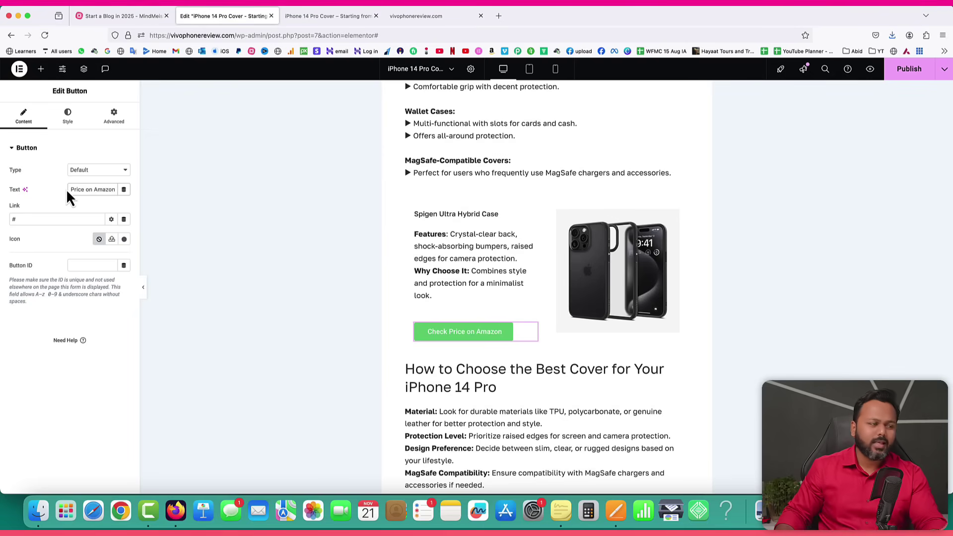
pyautogui.click(124, 240)
pyautogui.click(434, 136)
pyautogui.write('angle')
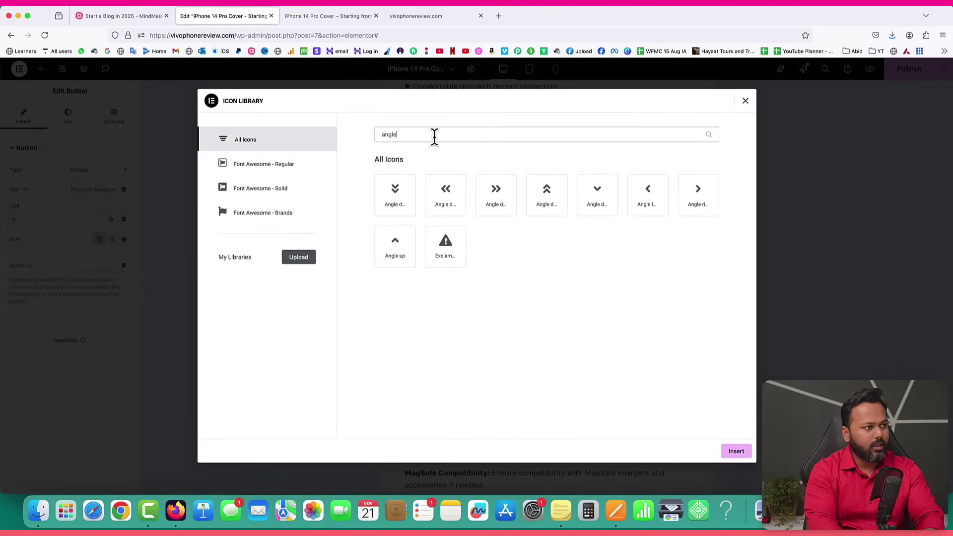
pyautogui.click(492, 202)
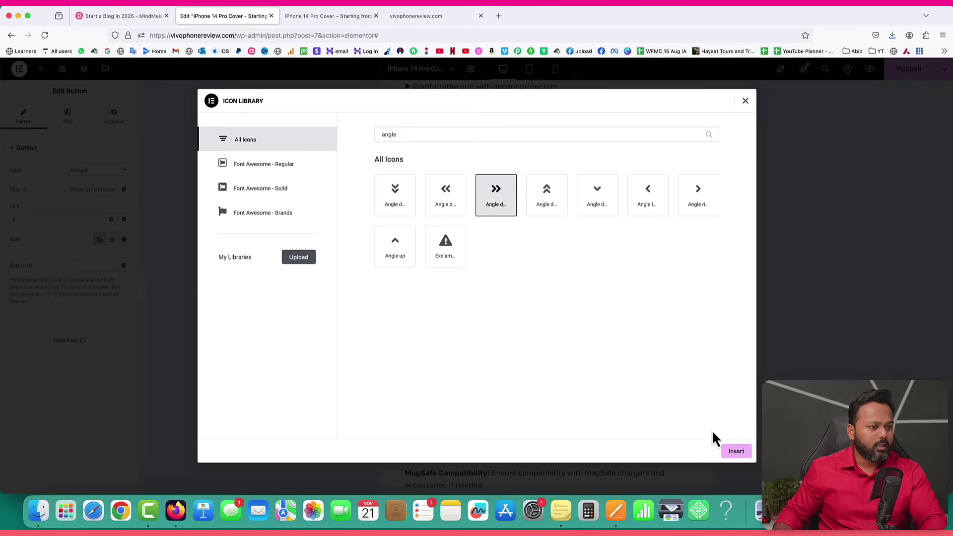
pyautogui.click(736, 451)
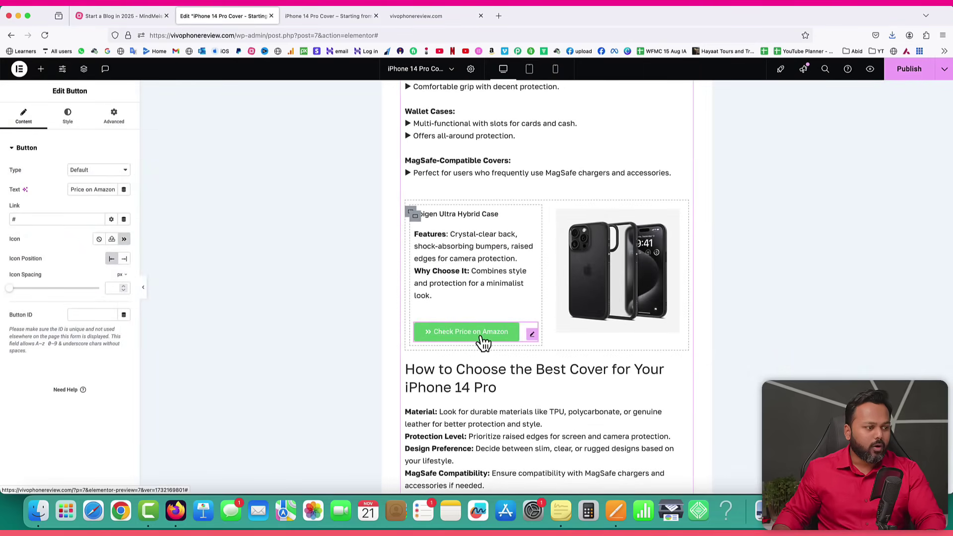
# Change the button's background colour from green to a bright orange.
pyautogui.click(69, 117)
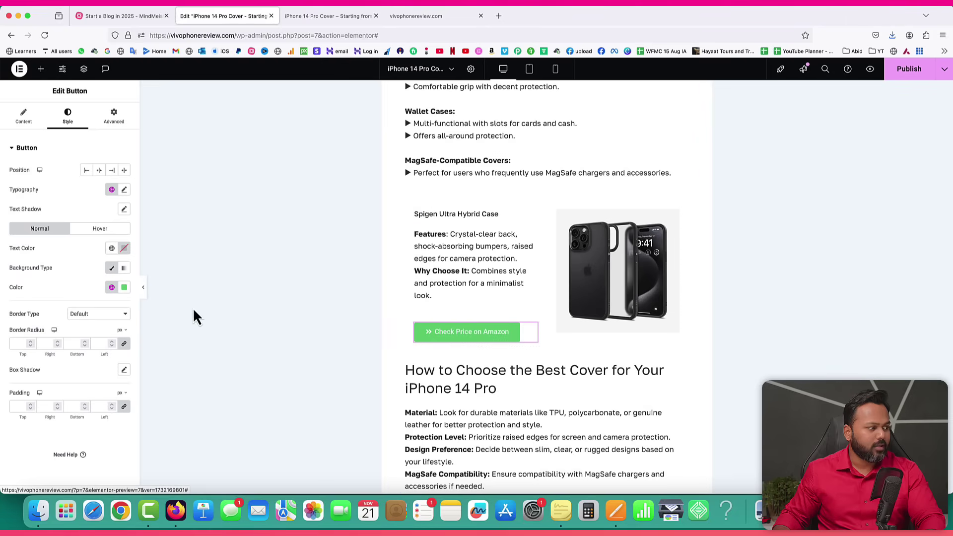
pyautogui.click(125, 291)
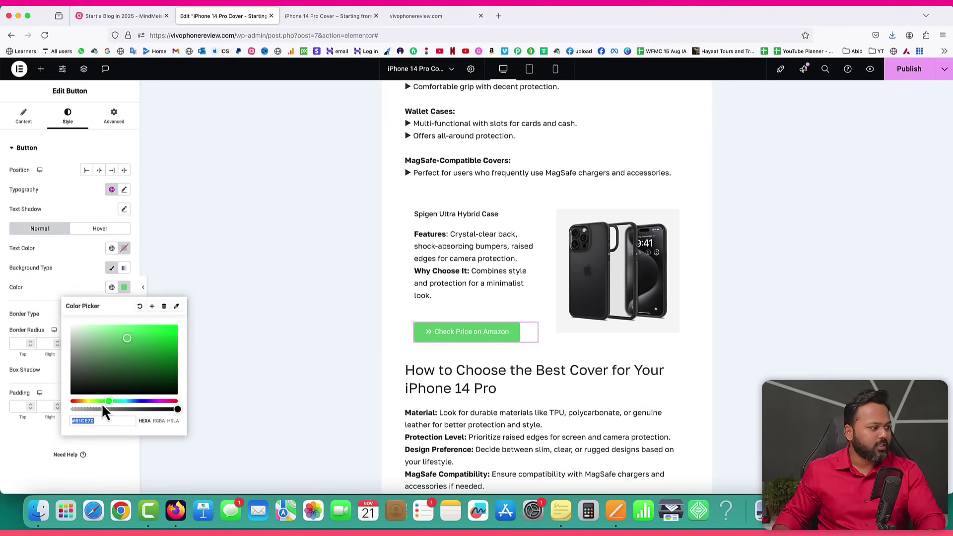
pyautogui.moveTo(102, 403); pyautogui.dragTo(81, 402)
pyautogui.moveTo(127, 339); pyautogui.dragTo(145, 331)
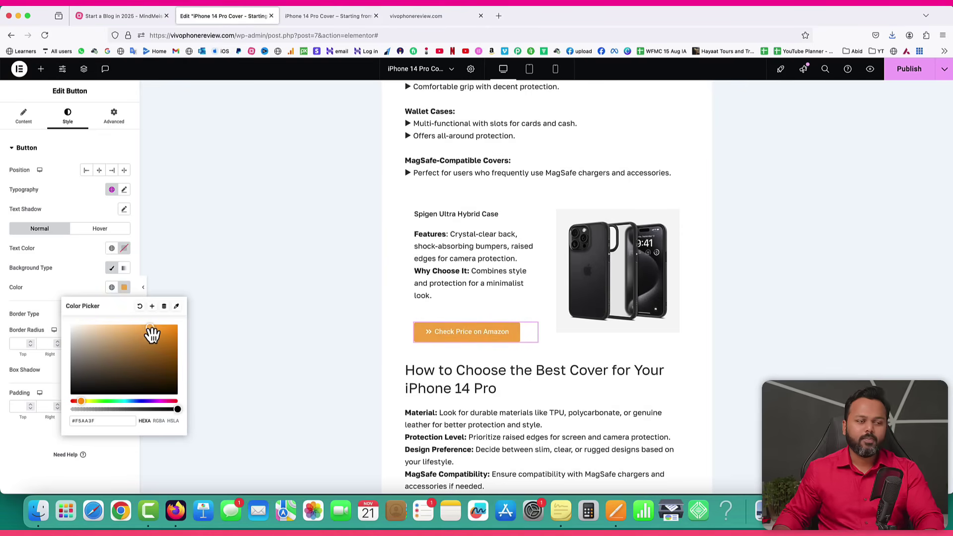
pyautogui.click(75, 281)
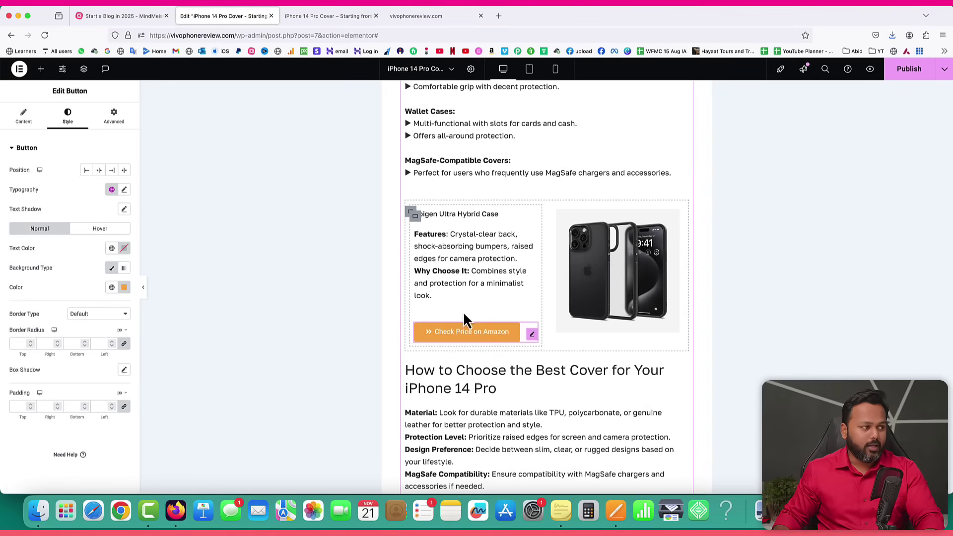
pyautogui.click(24, 117)
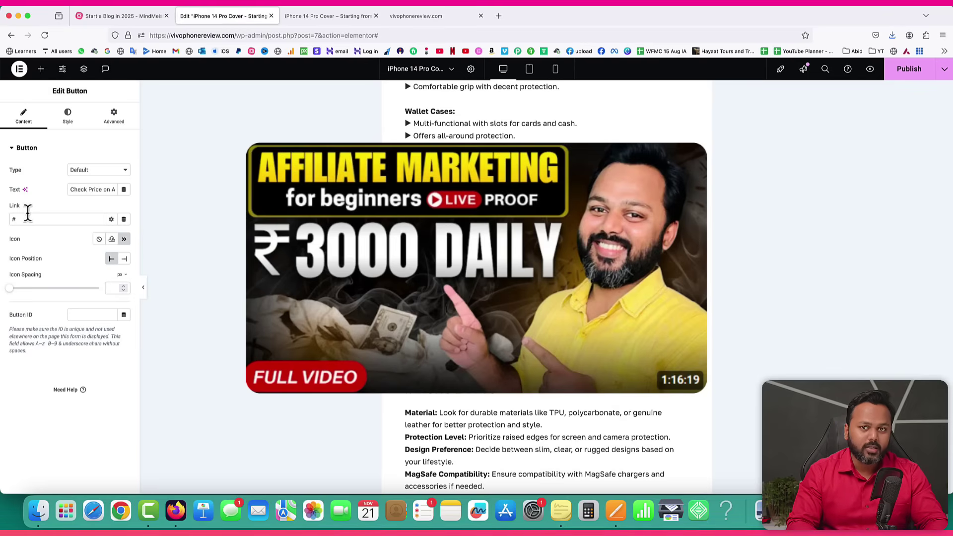
pyautogui.click(53, 219)
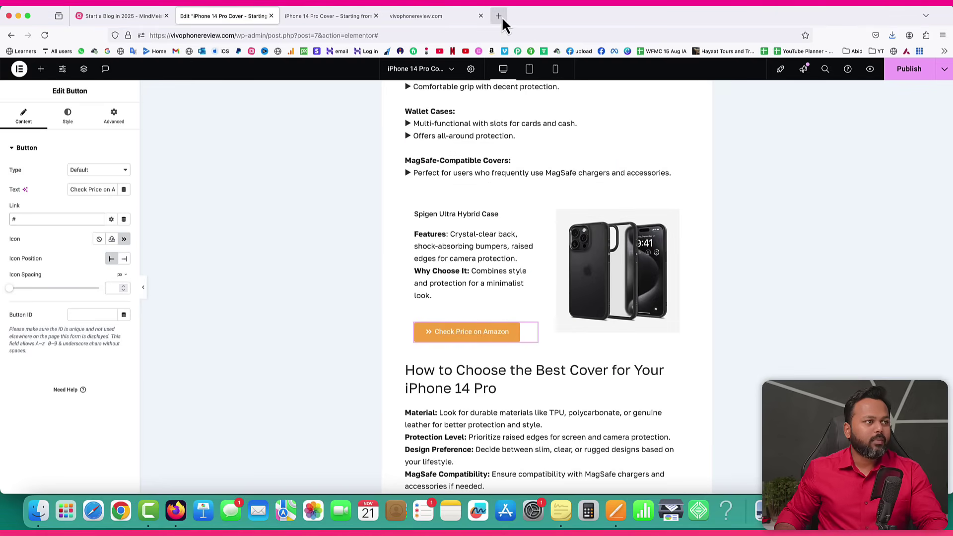
# Open Amazon India in a new tab and search for 'iphone 14 pro cover spigen'.
pyautogui.click(501, 17)
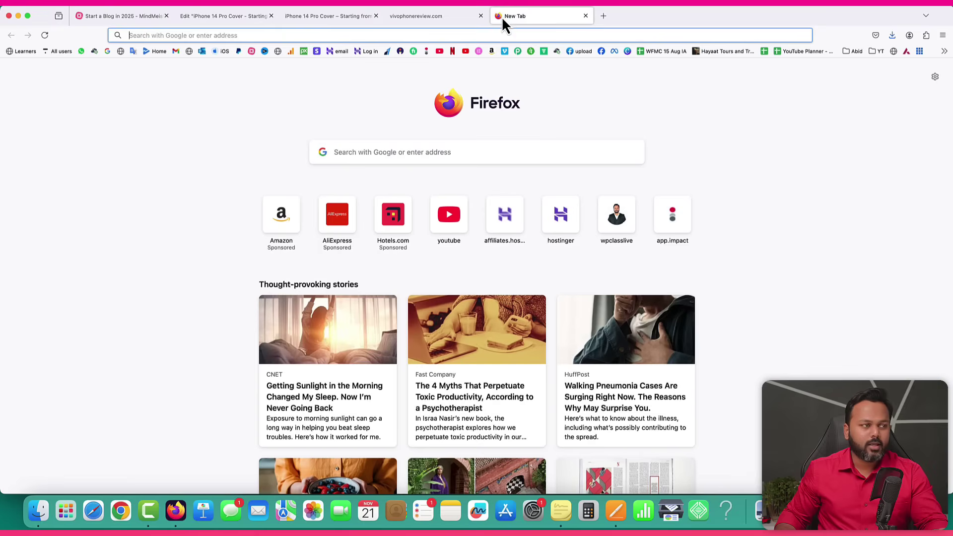
pyautogui.click(491, 53)
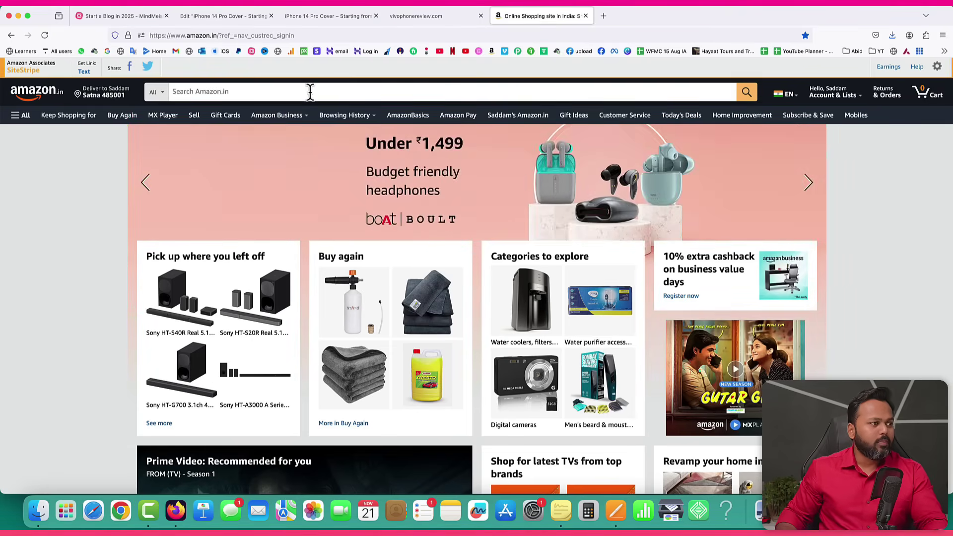
pyautogui.click(326, 15)
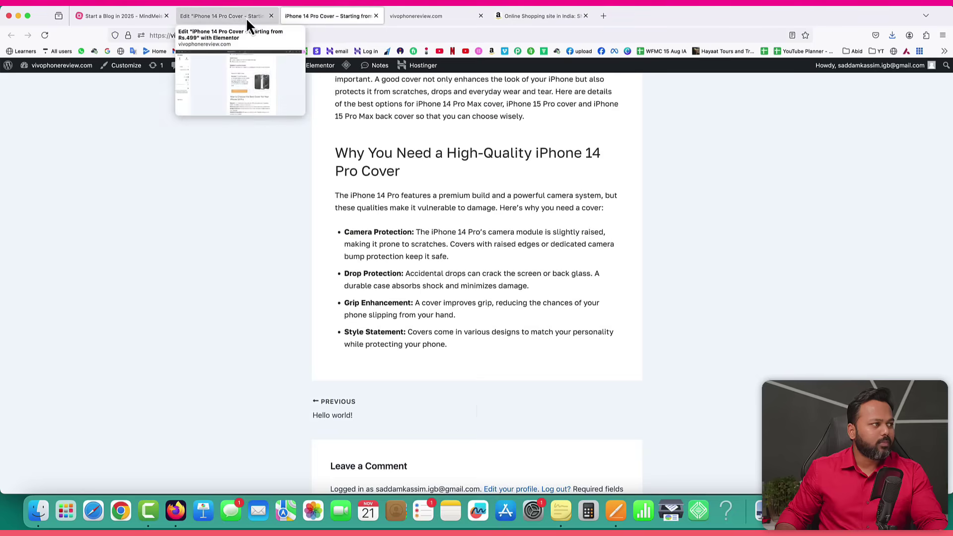
pyautogui.click(246, 16)
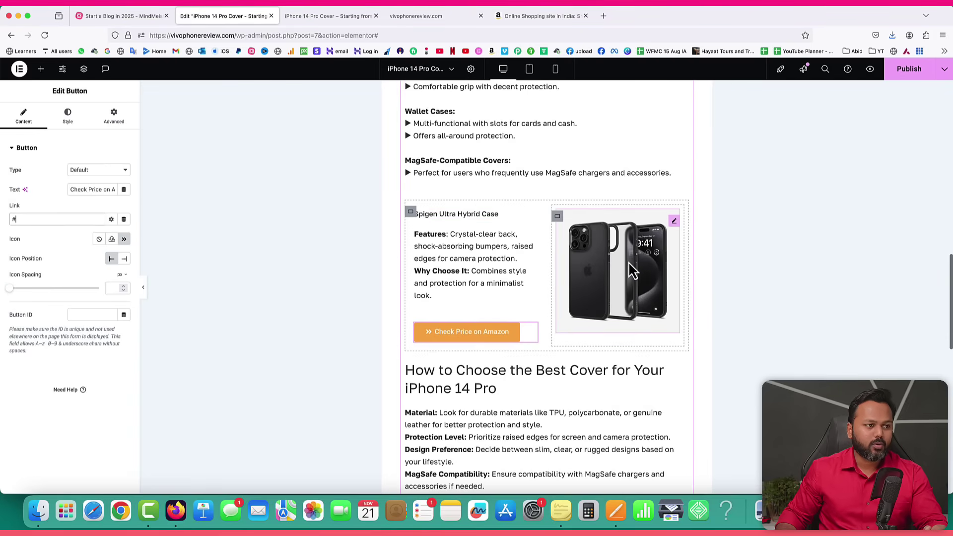
pyautogui.click(532, 15)
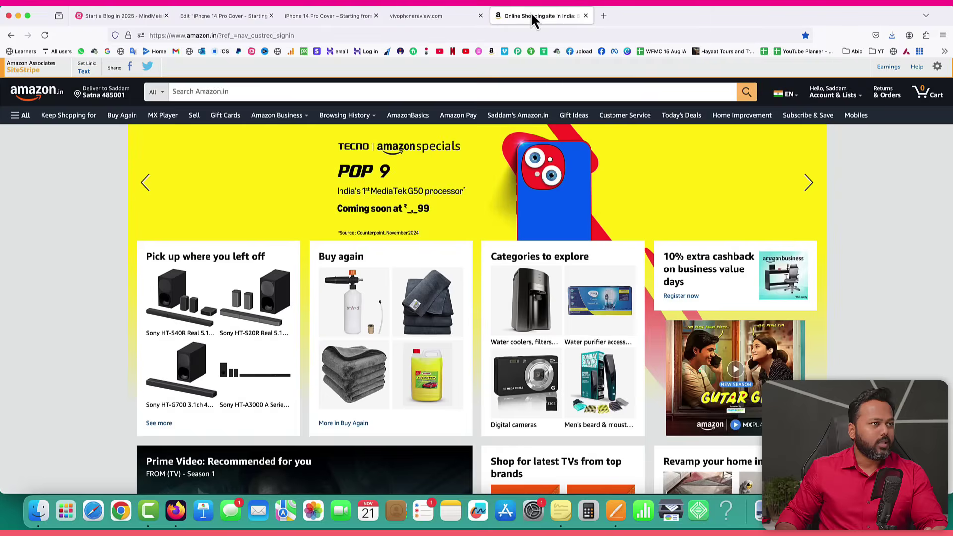
pyautogui.click(213, 91)
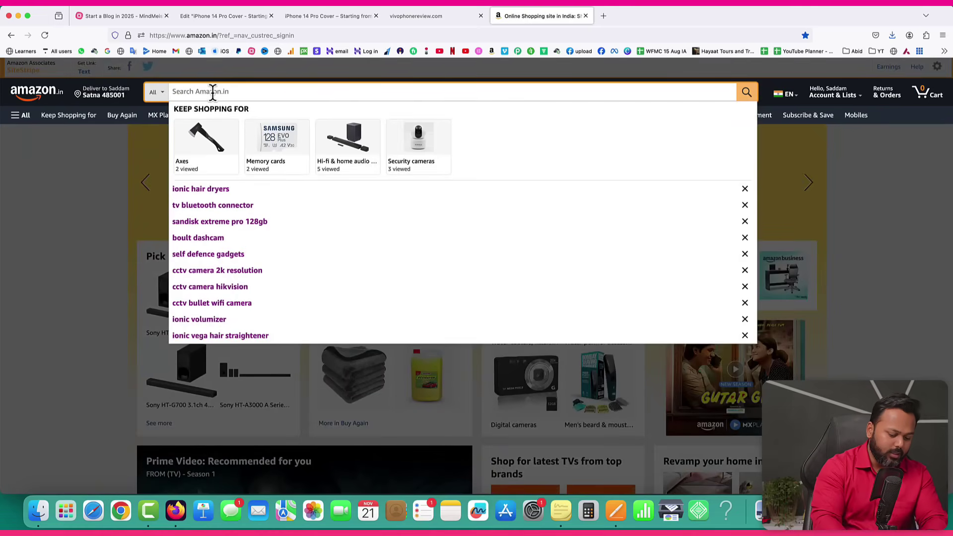
pyautogui.write('iphone 14')
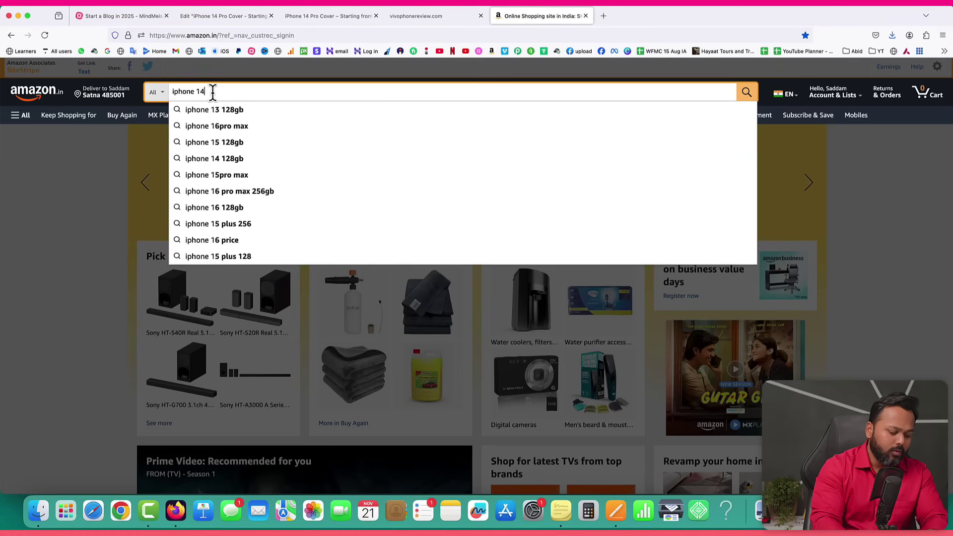
pyautogui.write(' pro cover ')
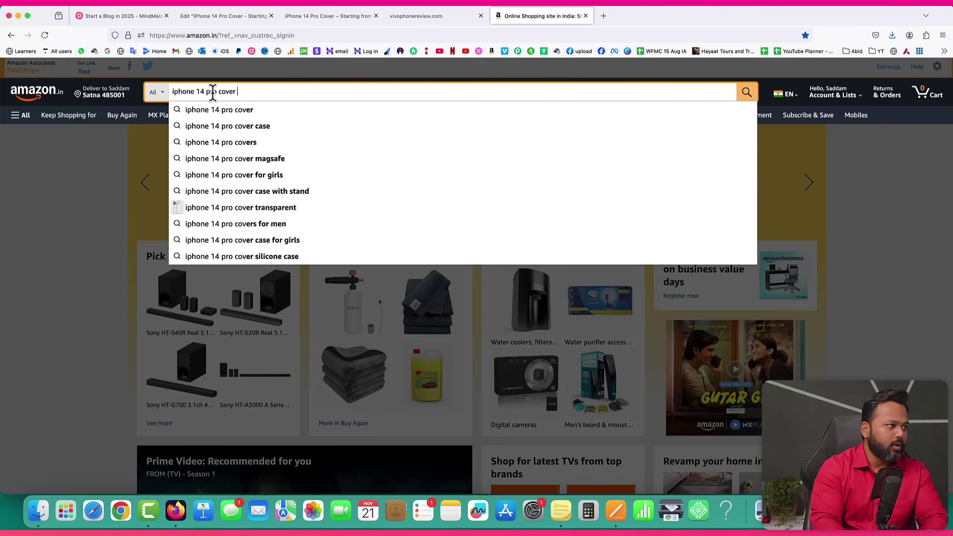
pyautogui.write('spicgen')
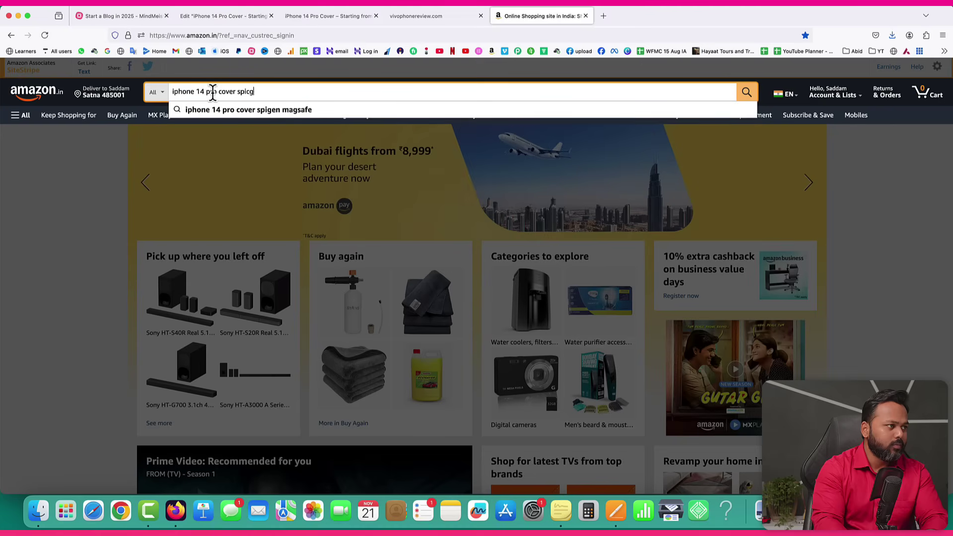
pyautogui.press('BackSpace')
pyautogui.press('BackSpace')
pyautogui.write('gen')
pyautogui.press('Return')
# Copy the SiteStripe short affiliate link for the Spigen Liquid Air Matte Black cover.
pyautogui.scroll(-5, 212, 100)
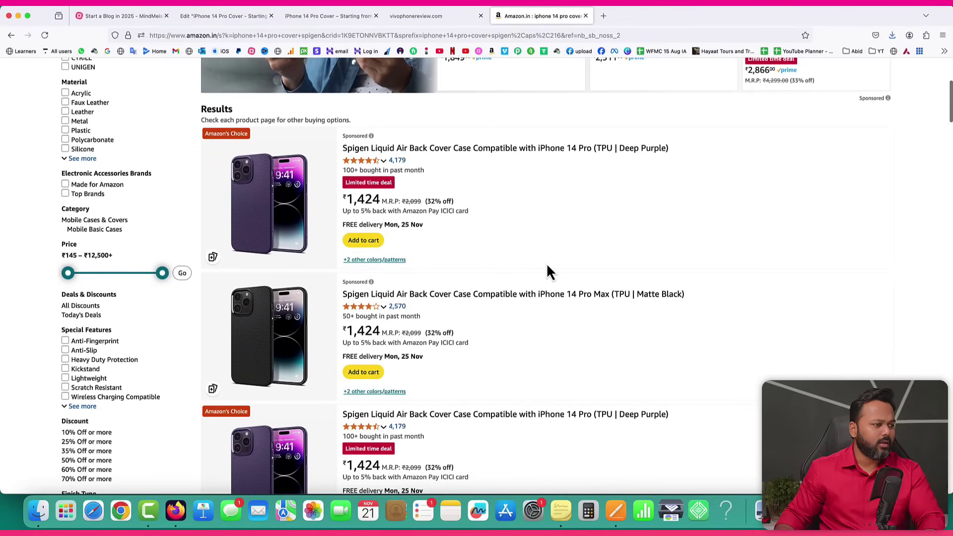
pyautogui.click(446, 296)
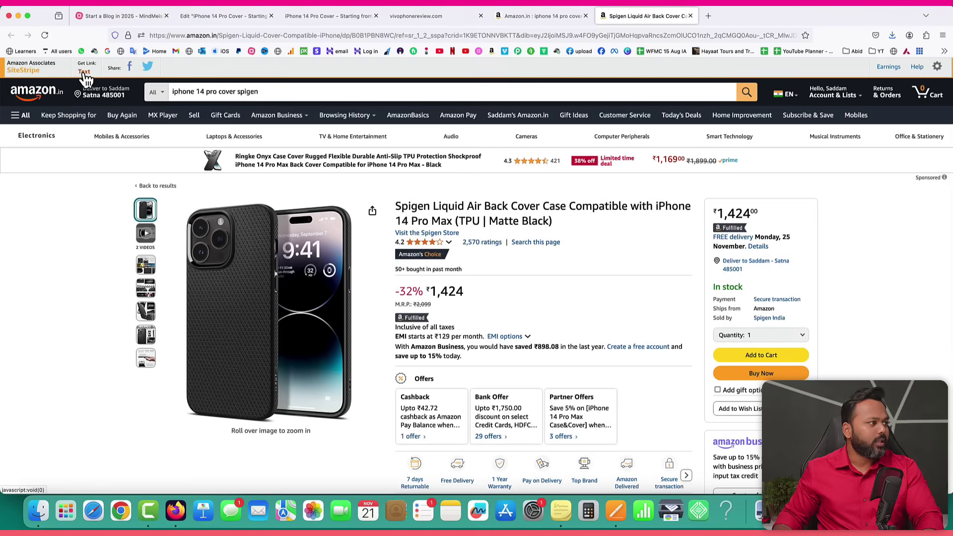
pyautogui.click(85, 73)
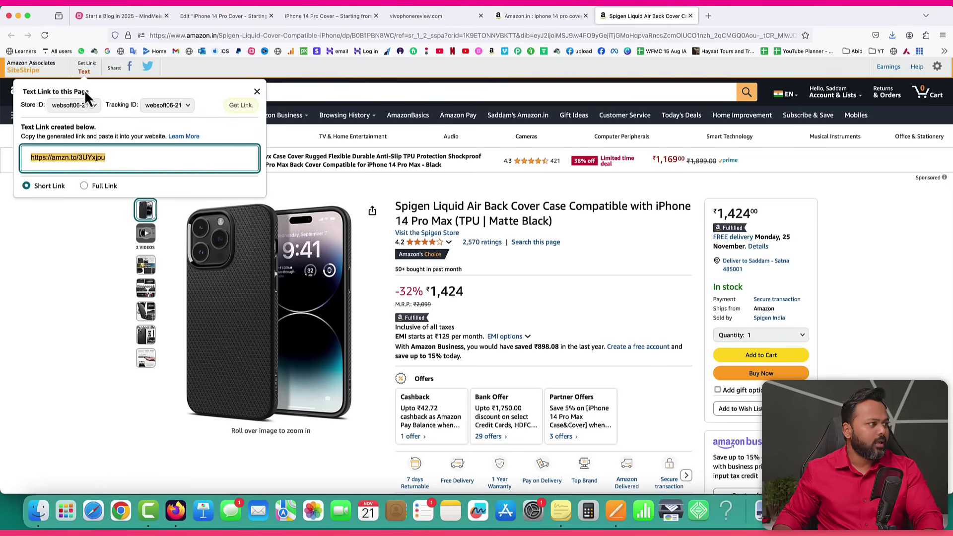
pyautogui.rightClick(65, 161)
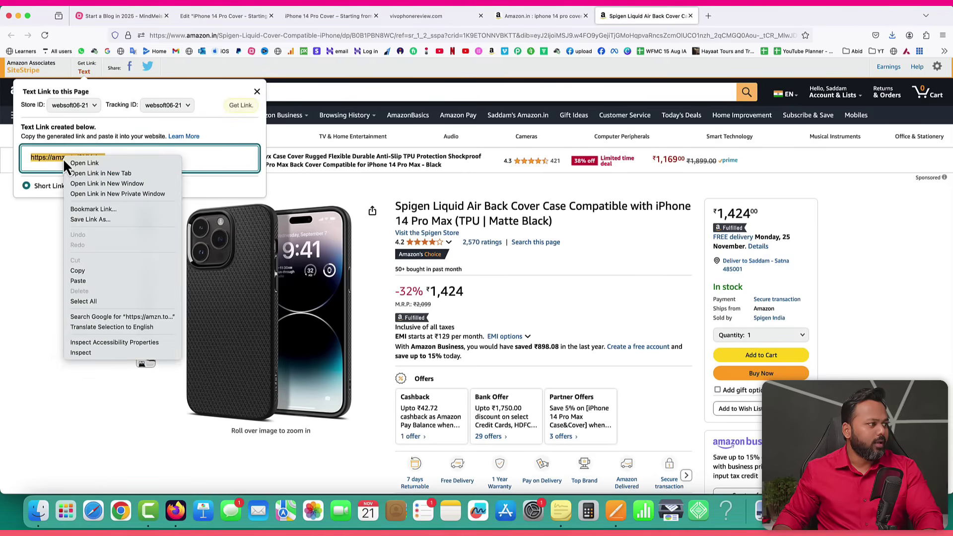
pyautogui.click(78, 271)
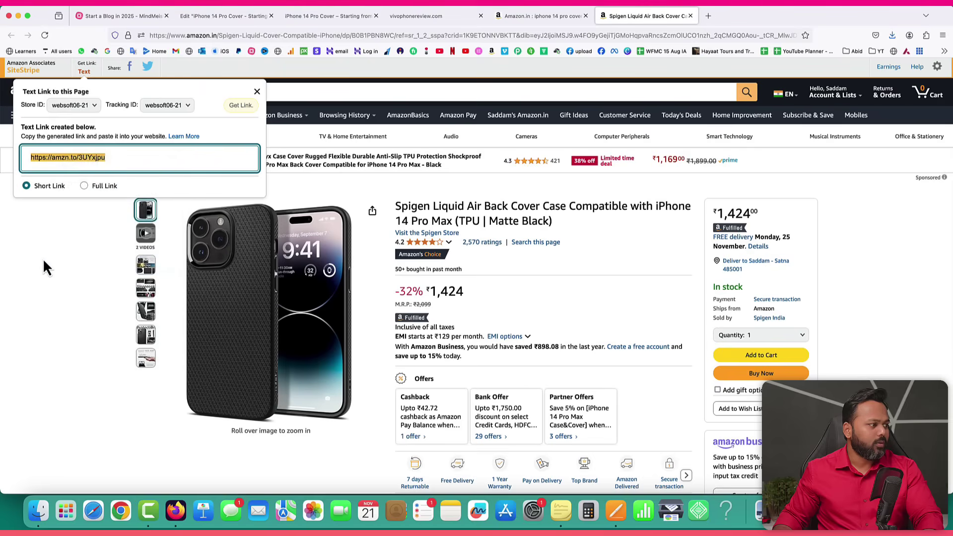
pyautogui.click(237, 19)
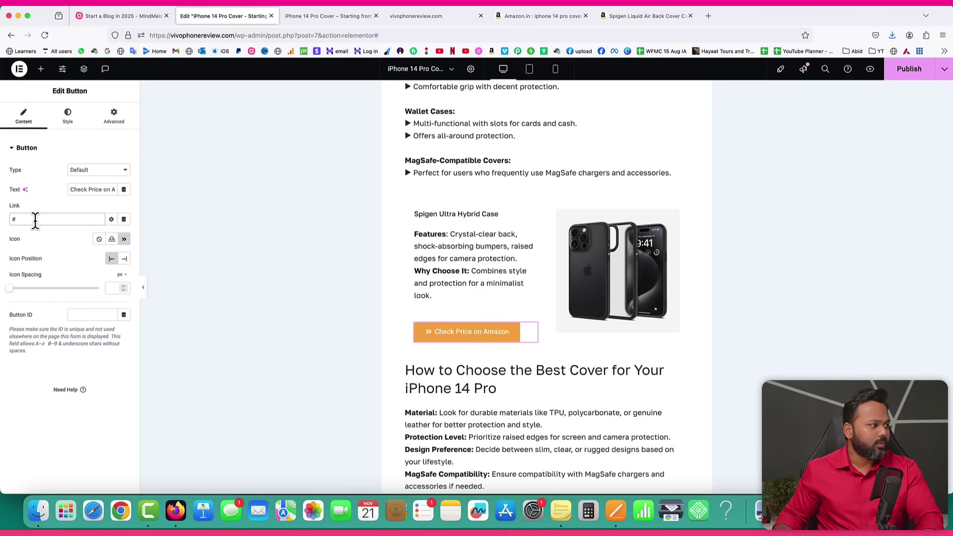
# Paste the Amazon affiliate link into the button, stretch it to full width, and publish.
pyautogui.press('super+v')
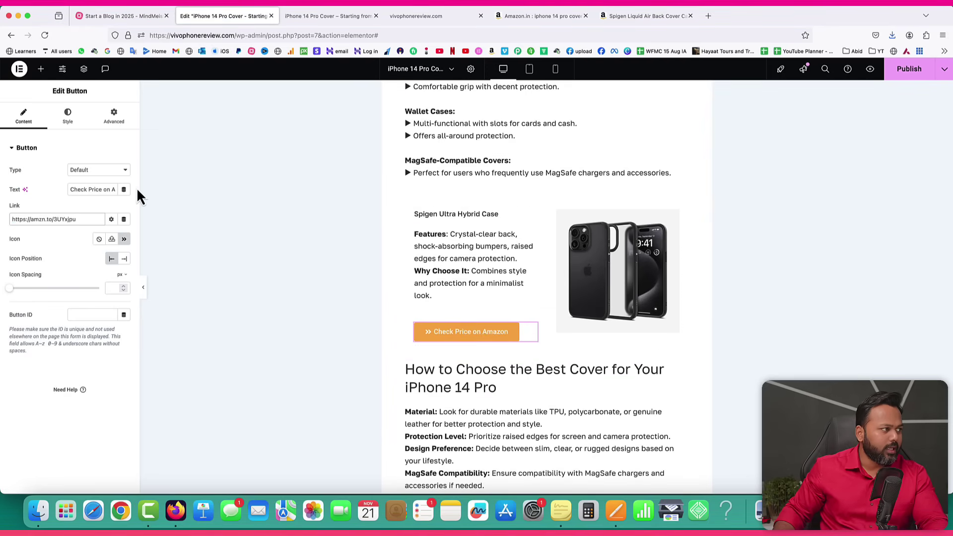
pyautogui.click(67, 117)
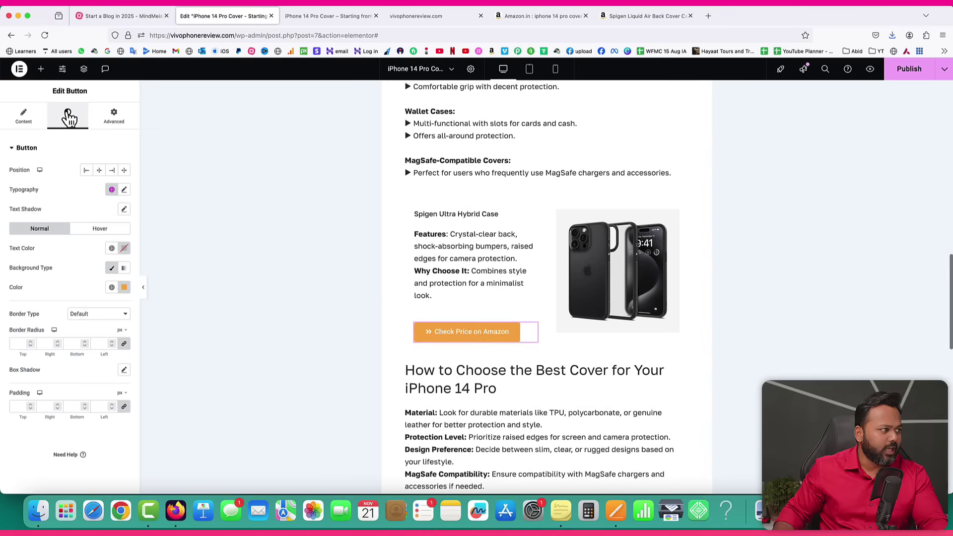
pyautogui.click(124, 171)
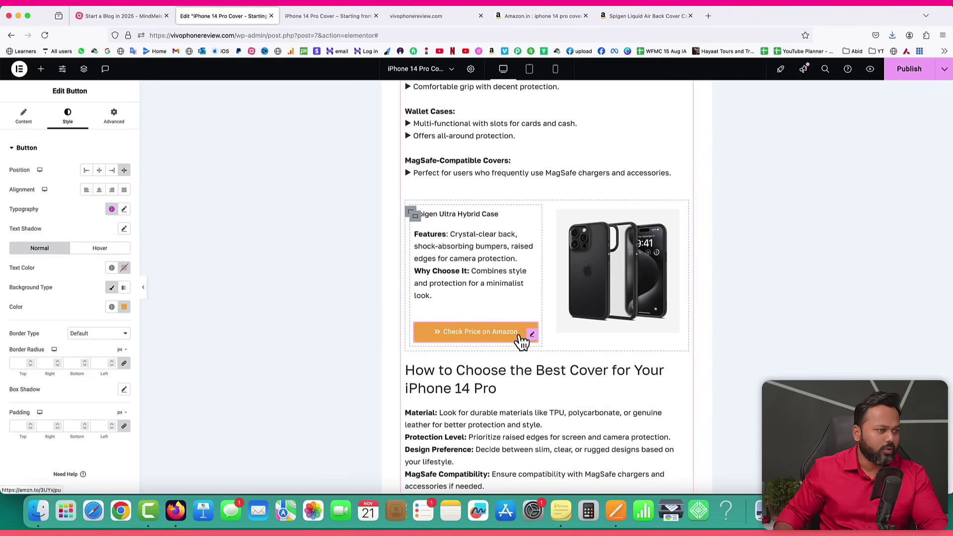
pyautogui.click(910, 72)
# Reload the live post to check the Spigen card and its orange button.
pyautogui.click(338, 16)
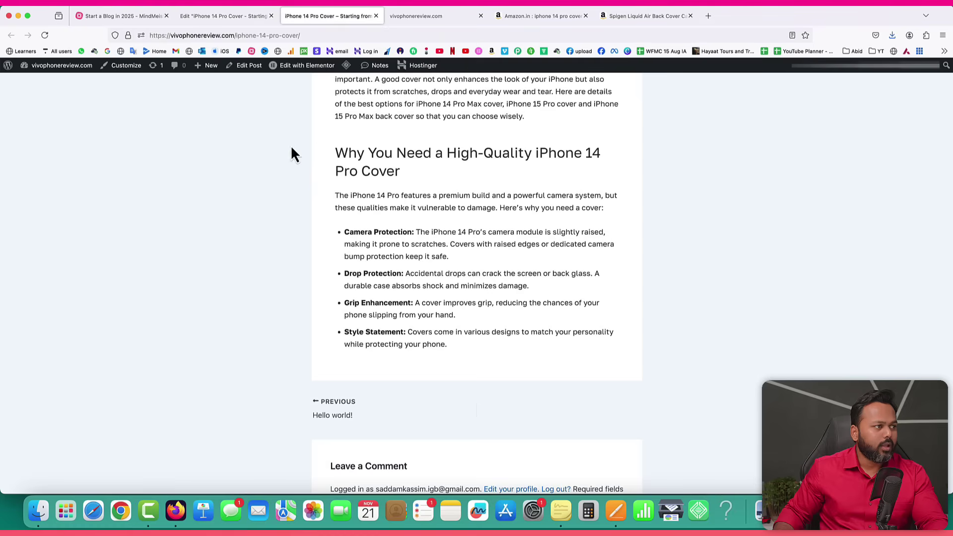
pyautogui.click(45, 35)
pyautogui.scroll(-4, 482, 243)
pyautogui.scroll(-8, 483, 244)
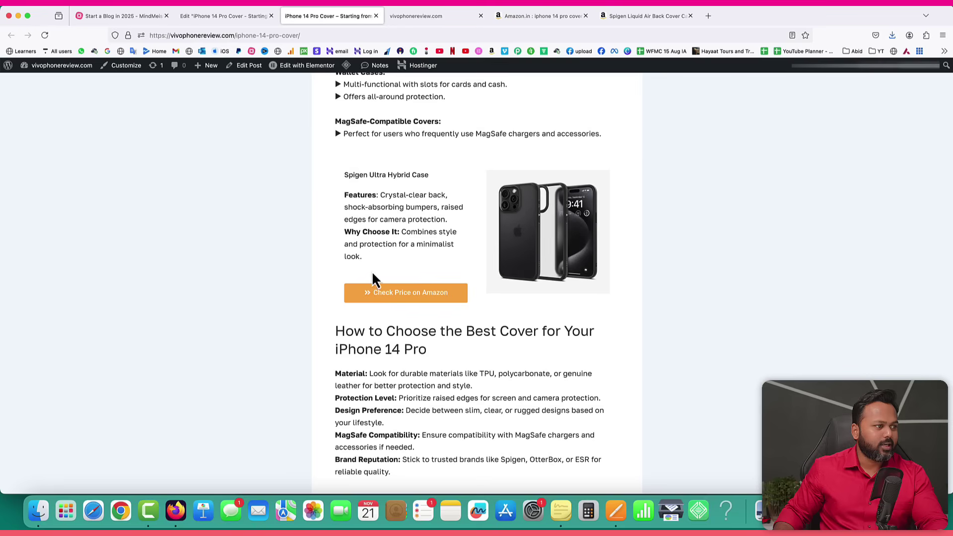
pyautogui.click(244, 16)
pyautogui.click(445, 304)
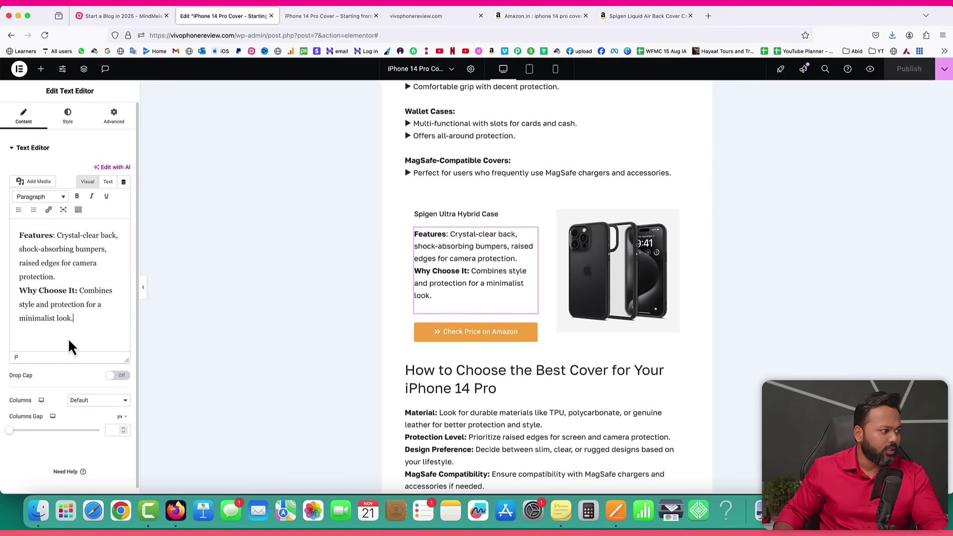
# Unlink the Check Price on Amazon button's margins and set its top margin to -25 px.
pyautogui.rightClick(534, 338)
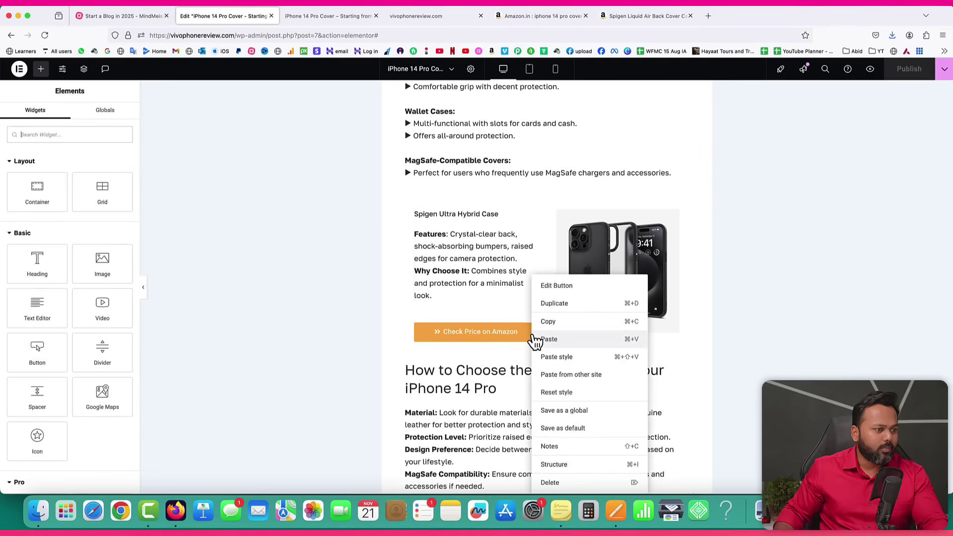
pyautogui.click(560, 284)
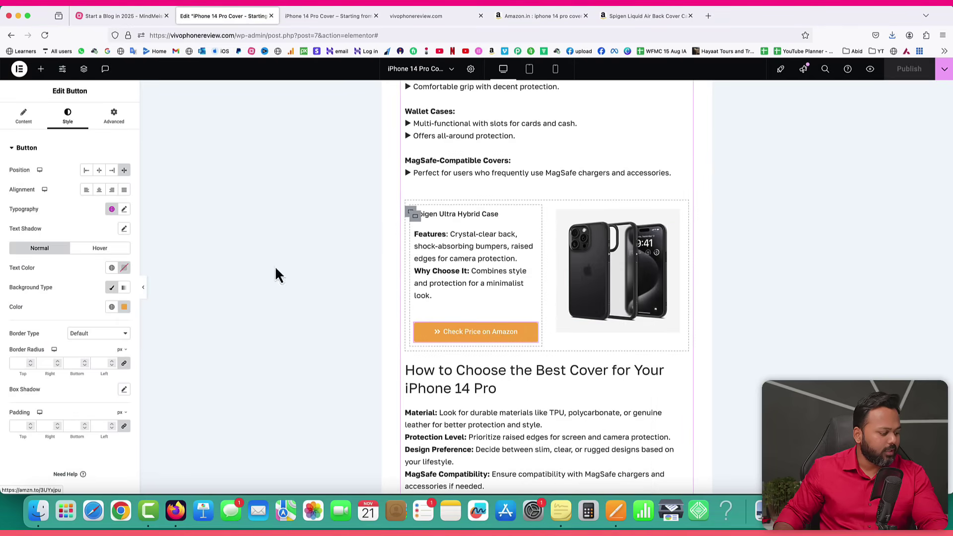
pyautogui.click(116, 118)
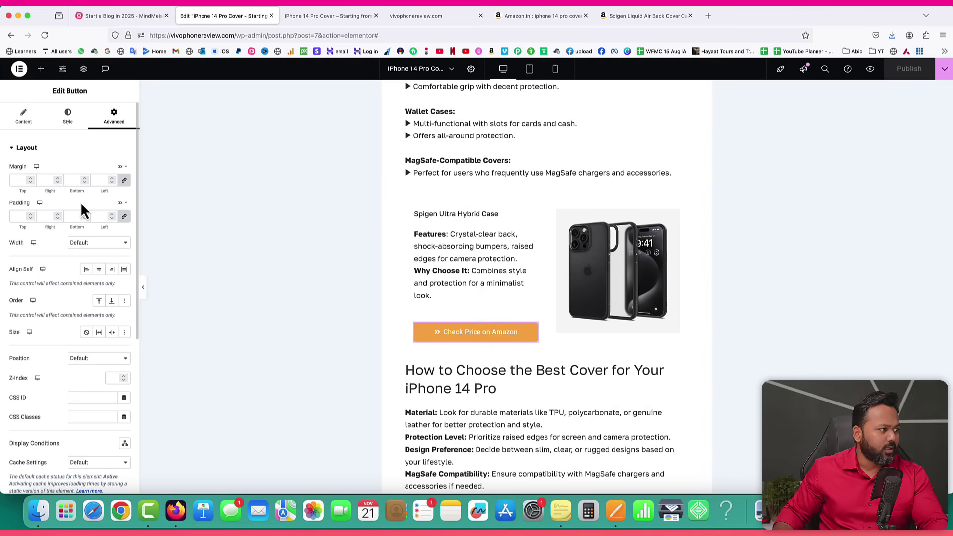
pyautogui.click(124, 182)
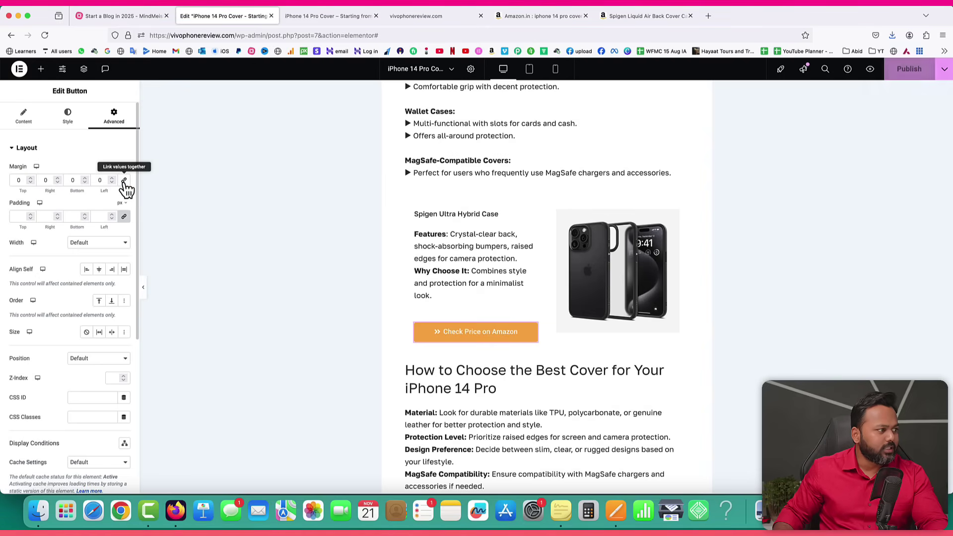
pyautogui.click(31, 184)
pyautogui.moveTo(31, 183); pyautogui.dragTo(31, 184)
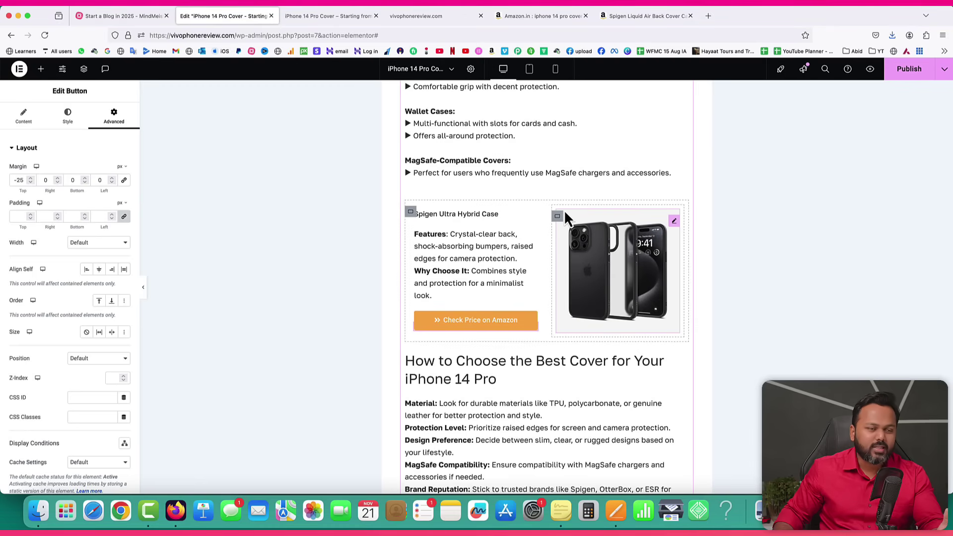
# Give the Spigen card container a classic #FAFAFA background colour.
pyautogui.click(411, 216)
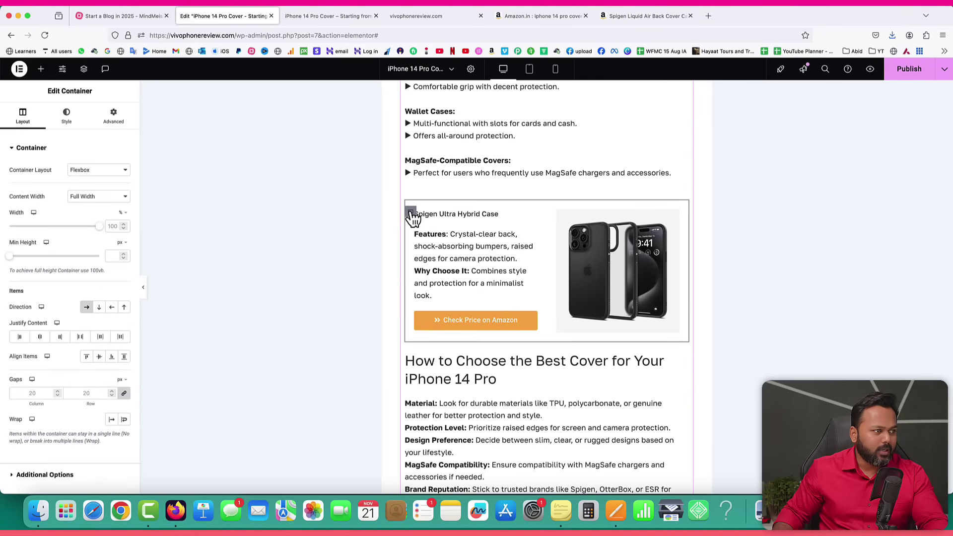
pyautogui.rightClick(411, 217)
pyautogui.click(429, 225)
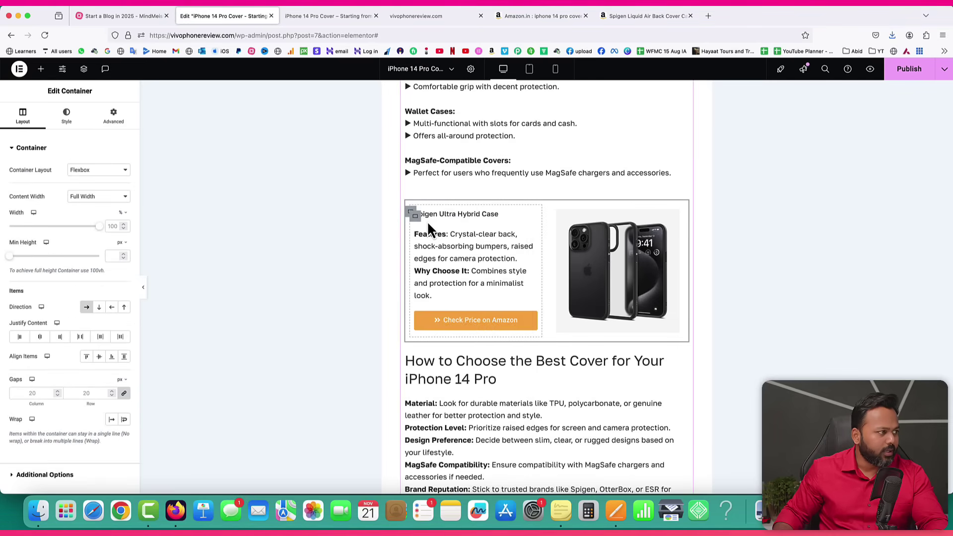
pyautogui.click(68, 119)
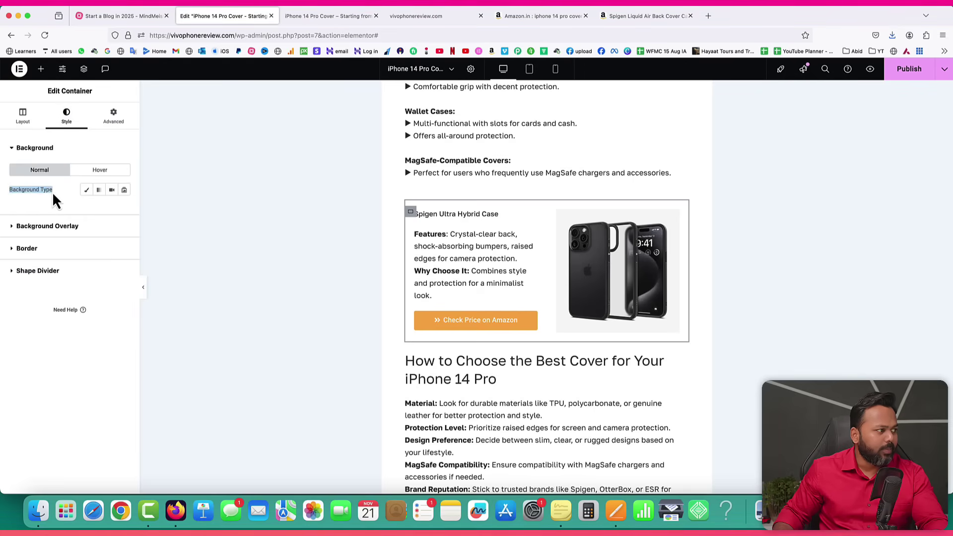
pyautogui.click(86, 189)
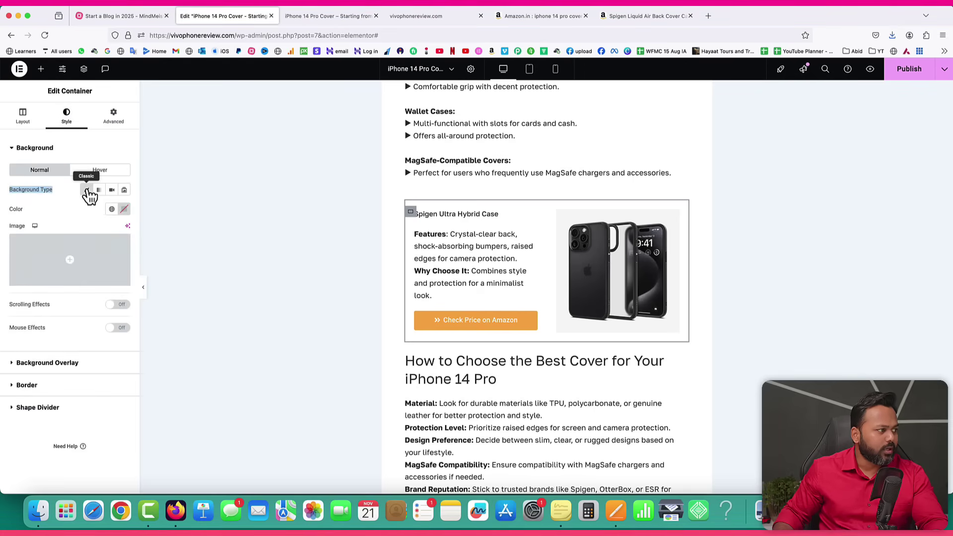
pyautogui.click(125, 209)
pyautogui.click(75, 259)
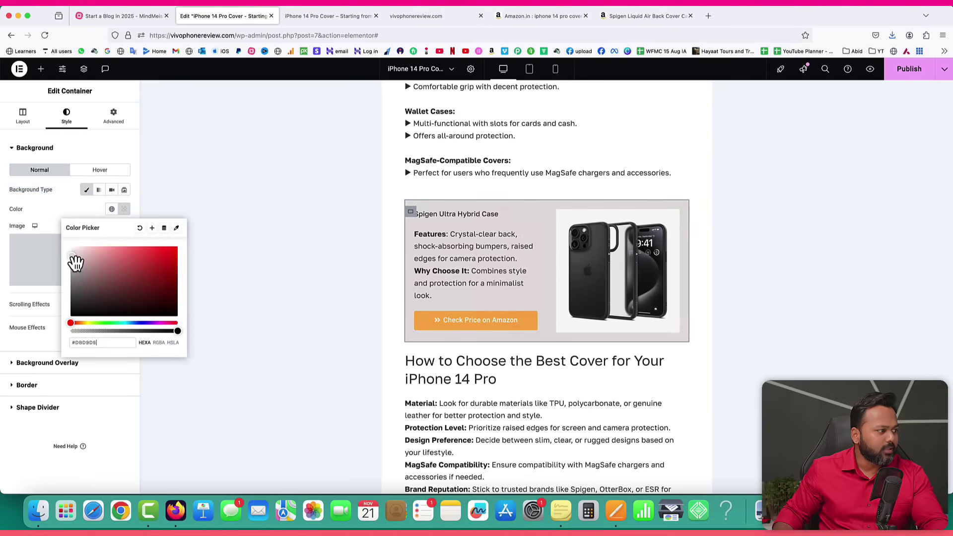
pyautogui.click(71, 257)
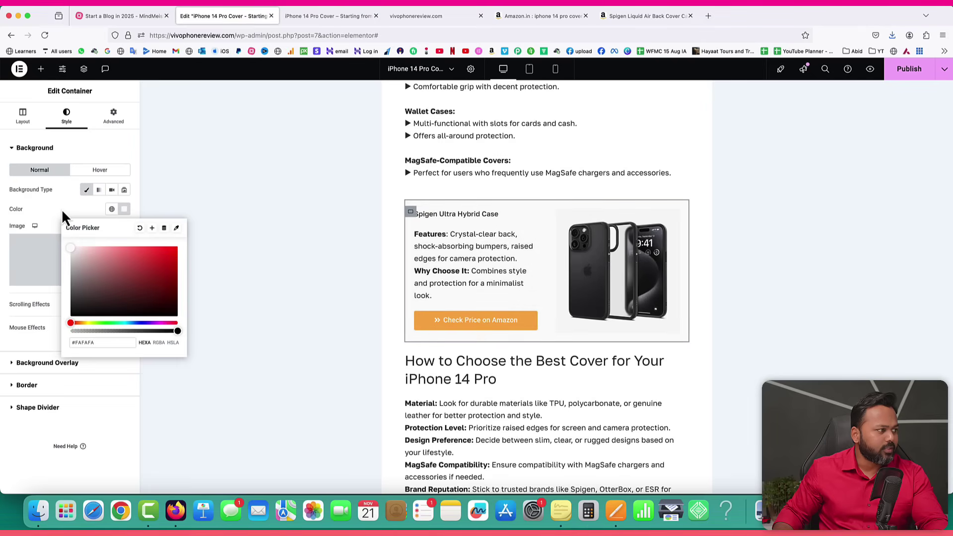
pyautogui.click(181, 202)
# Republish the post and reload the live page to inspect the Spigen card.
pyautogui.click(908, 72)
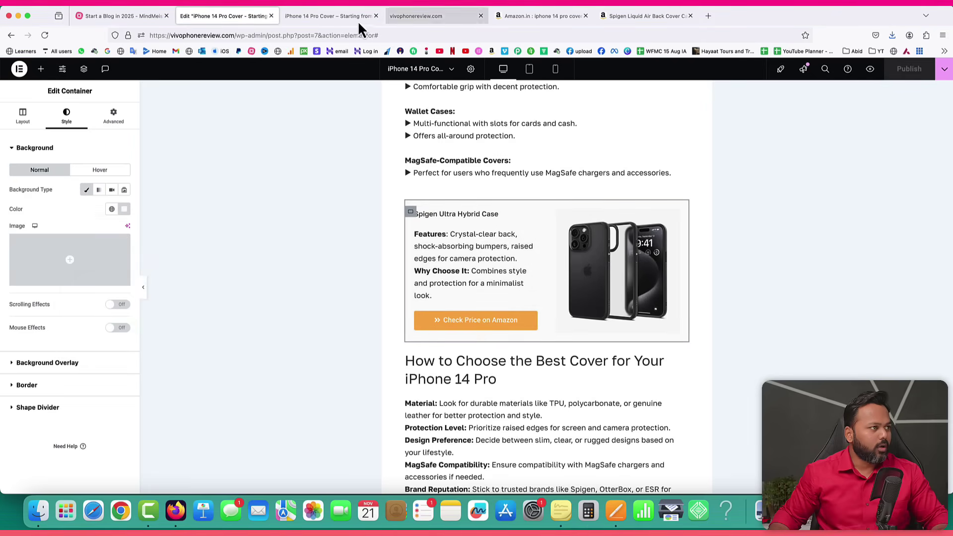
pyautogui.click(336, 20)
pyautogui.click(44, 35)
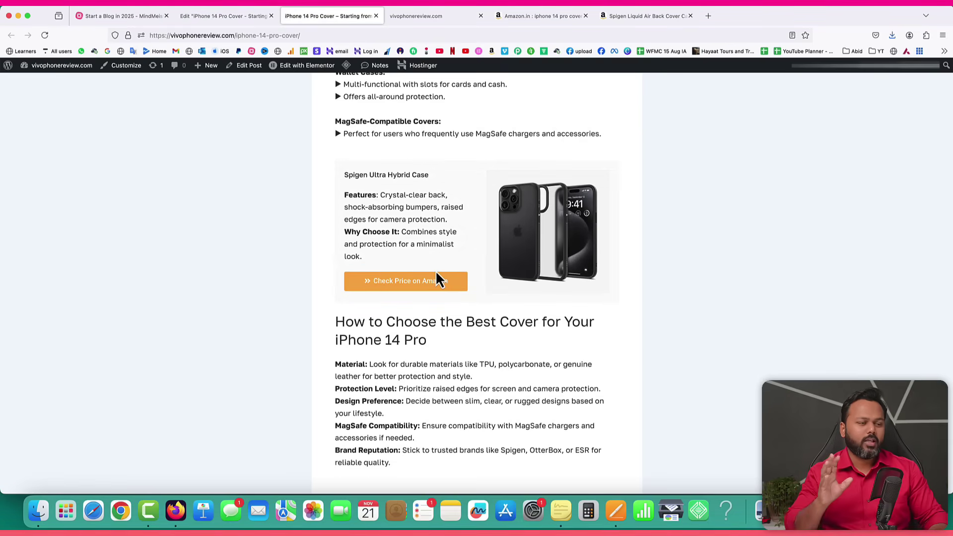
pyautogui.moveTo(344, 176); pyautogui.dragTo(421, 175)
pyautogui.click(223, 17)
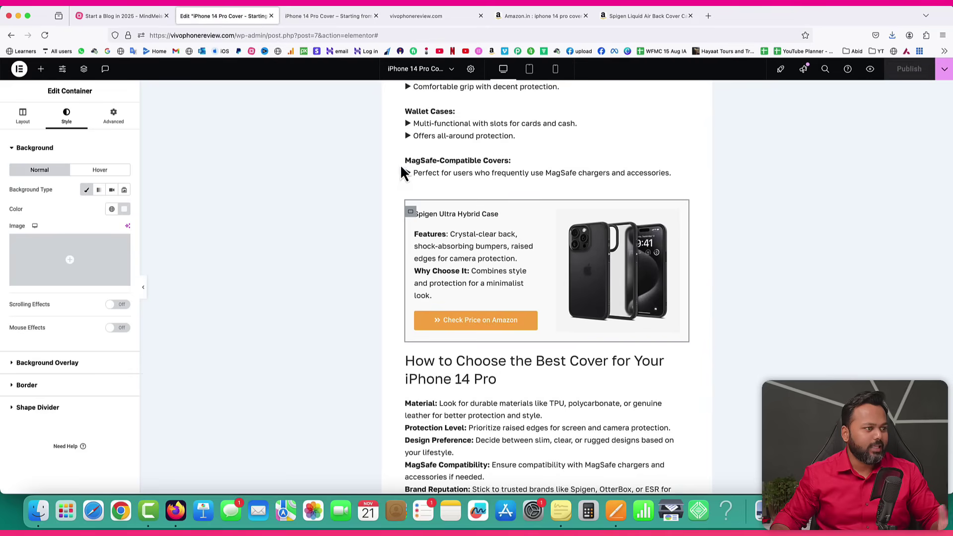
# Restyle the Spigen heading's typography: size 18 px, weight 700 (Bold), Underline decoration.
pyautogui.click(467, 217)
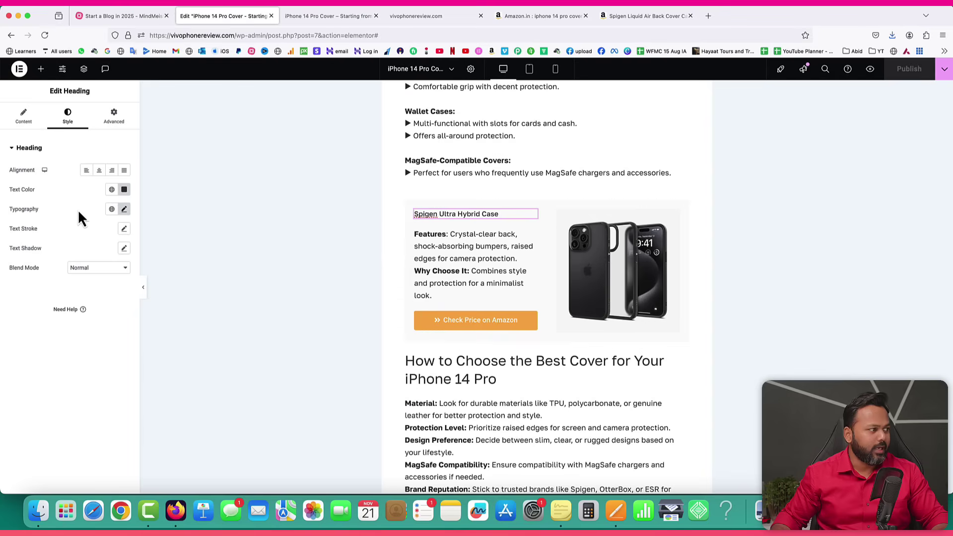
pyautogui.click(67, 116)
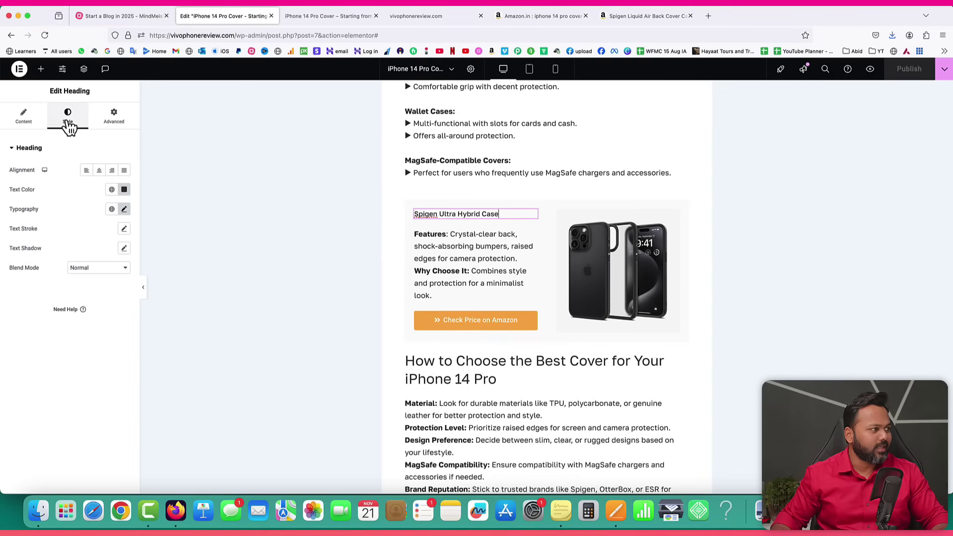
pyautogui.click(124, 211)
pyautogui.click(116, 281)
pyautogui.click(116, 281)
pyautogui.click(116, 281)
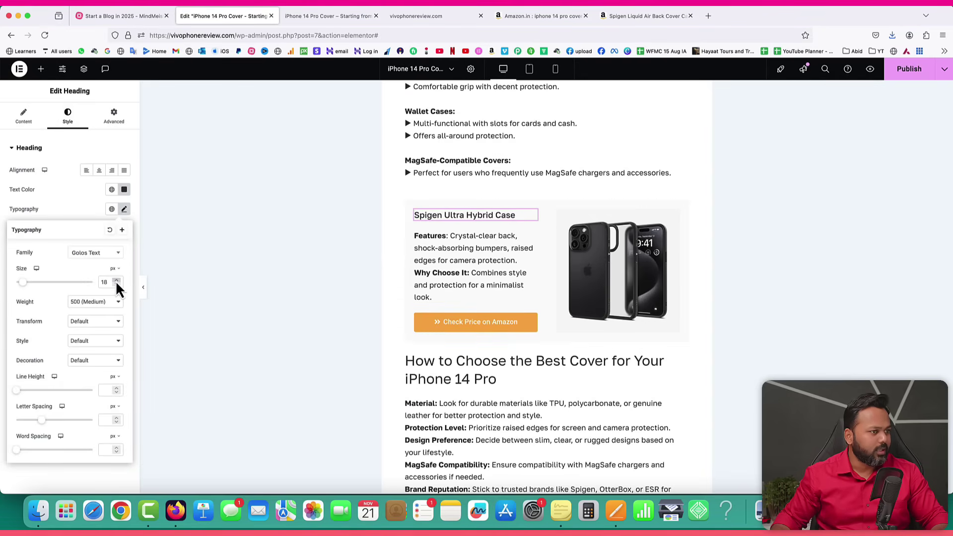
pyautogui.click(104, 301)
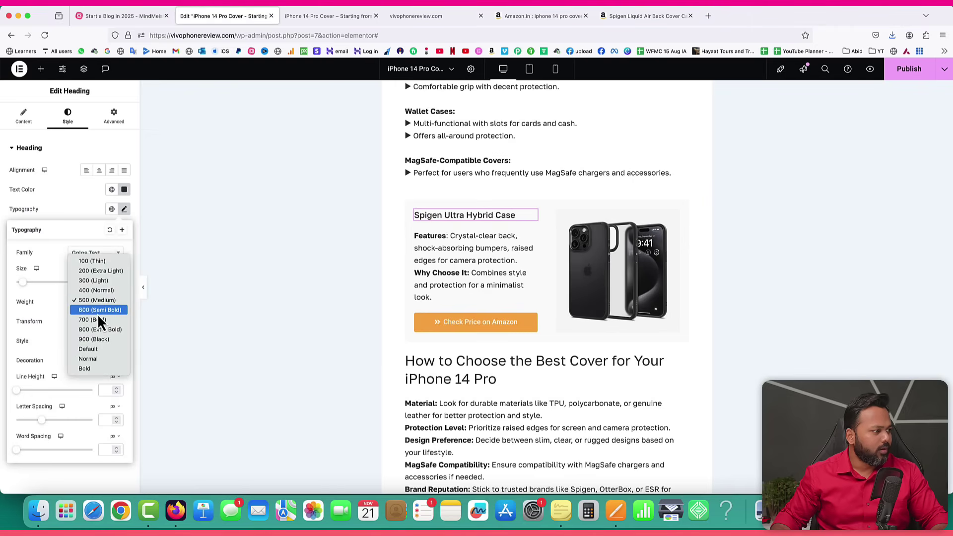
pyautogui.click(98, 314)
pyautogui.click(94, 311)
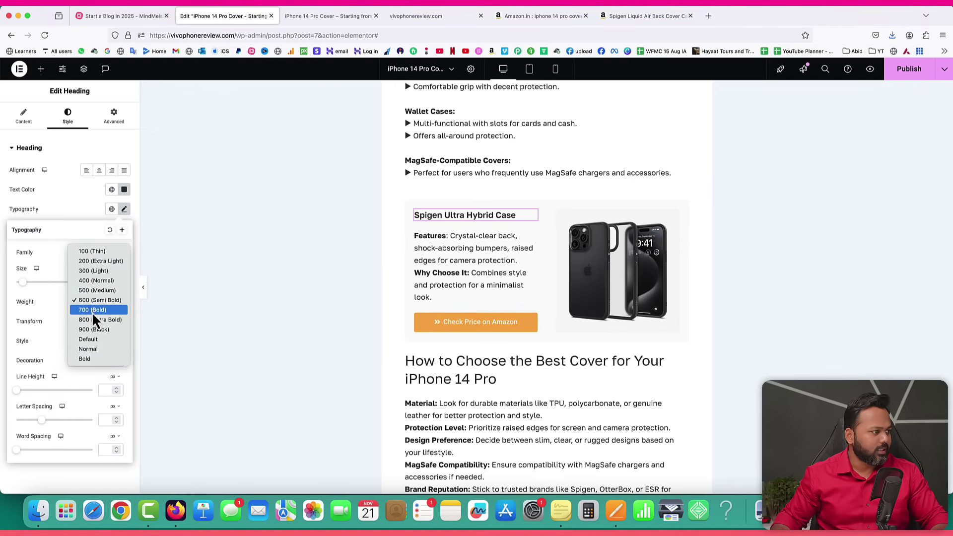
pyautogui.click(92, 312)
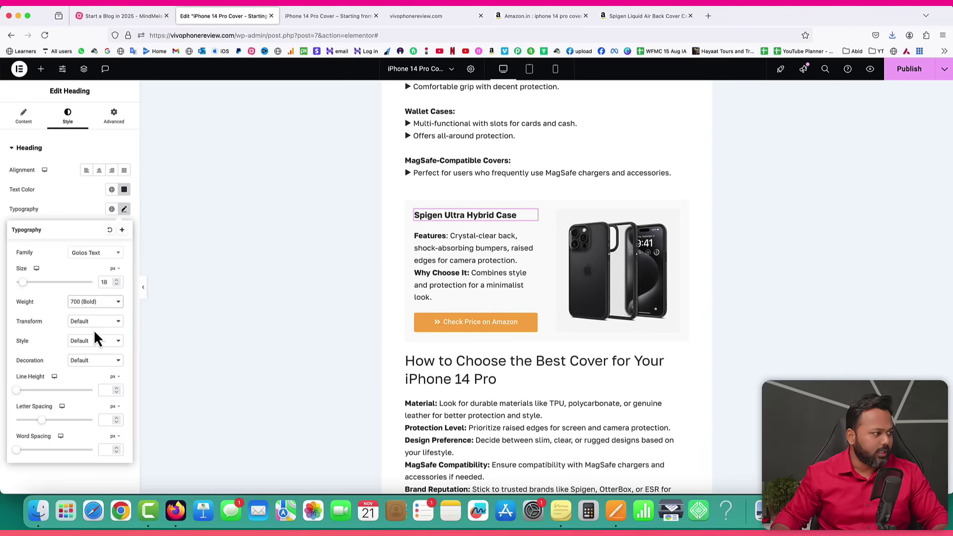
pyautogui.click(83, 363)
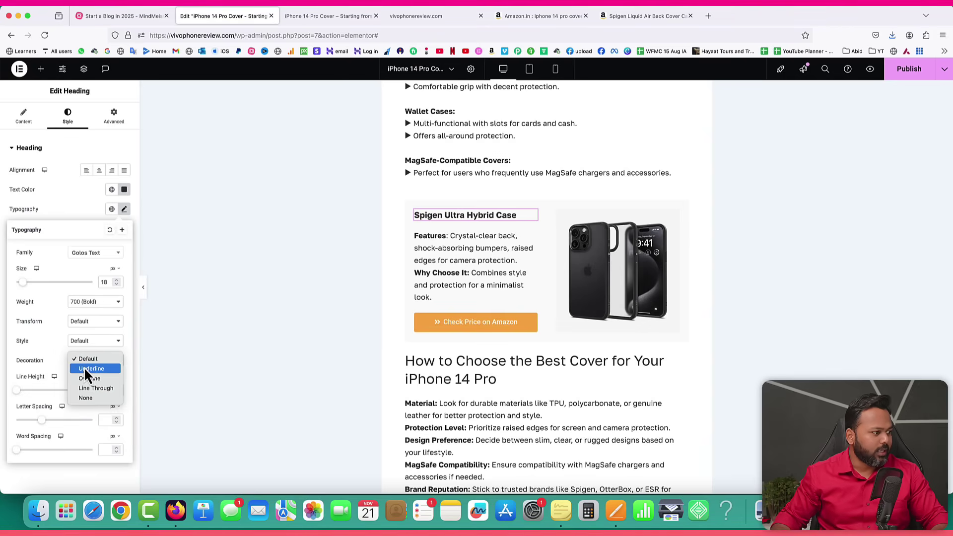
pyautogui.click(77, 370)
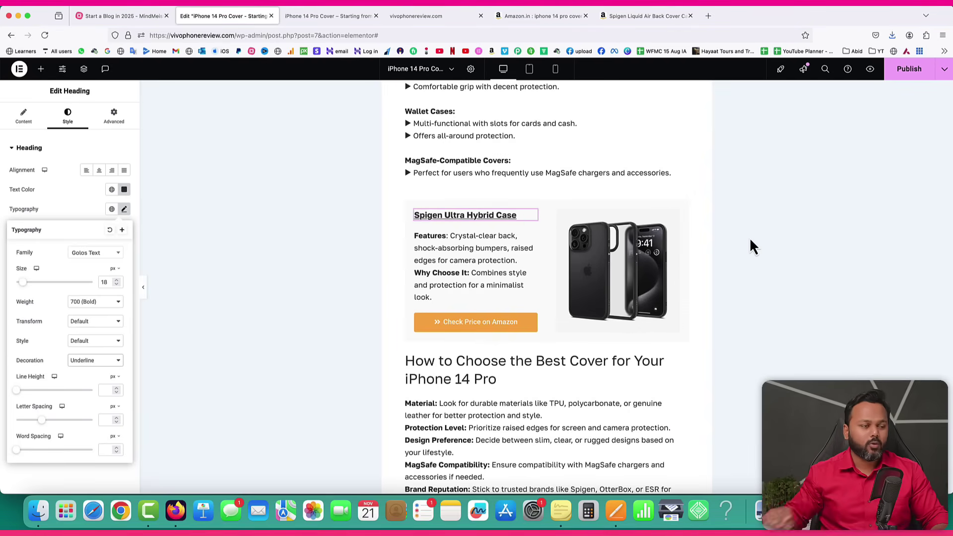
# Give the Spigen card container a solid border 3 px wide on all four sides.
pyautogui.rightClick(411, 213)
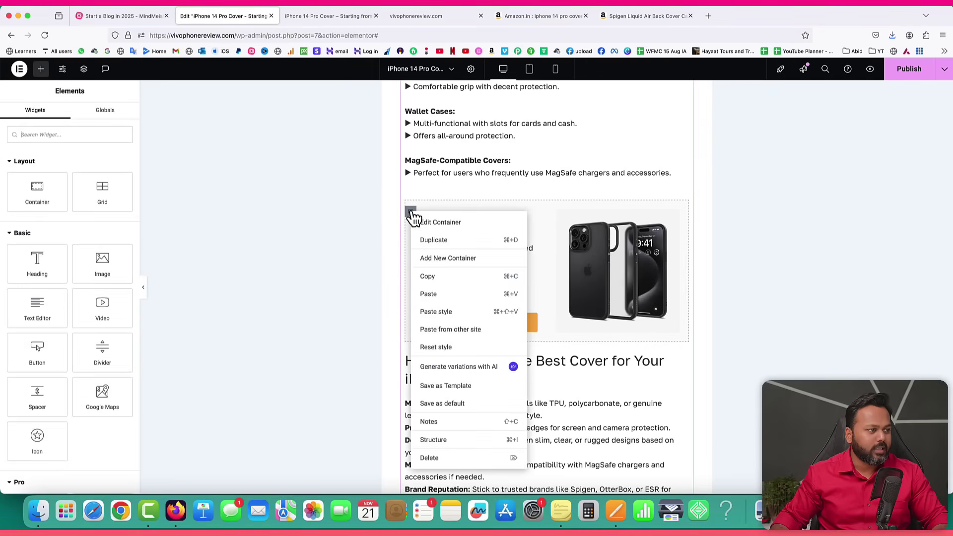
pyautogui.click(425, 222)
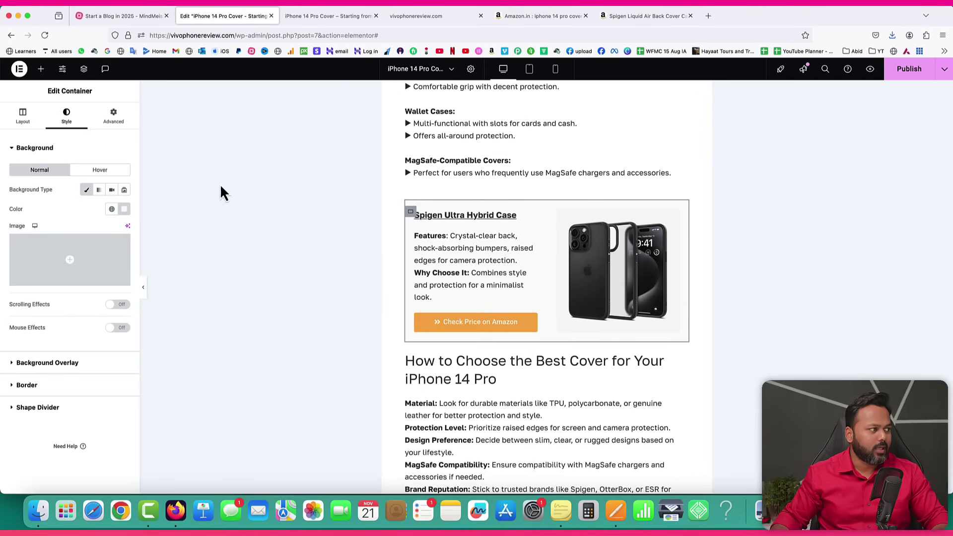
pyautogui.click(28, 386)
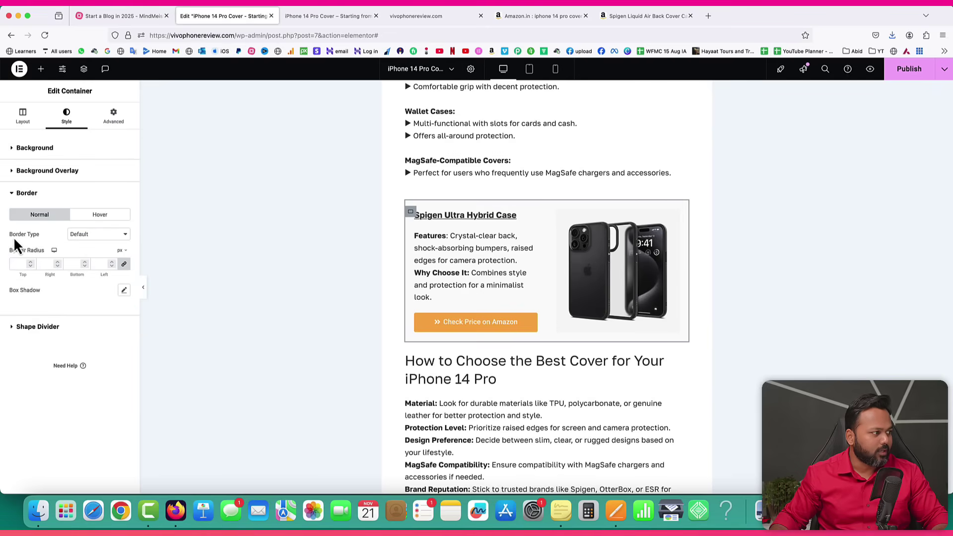
pyautogui.click(91, 234)
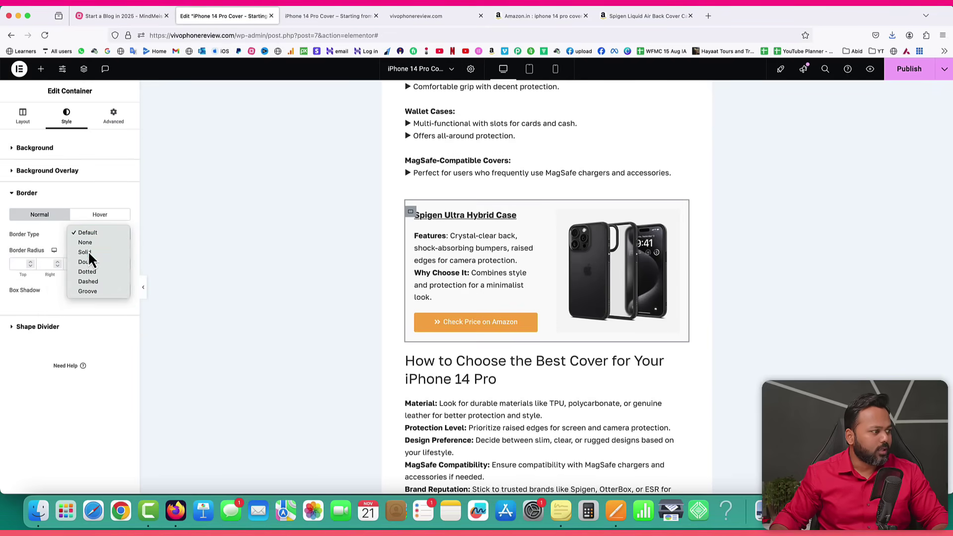
pyautogui.click(86, 252)
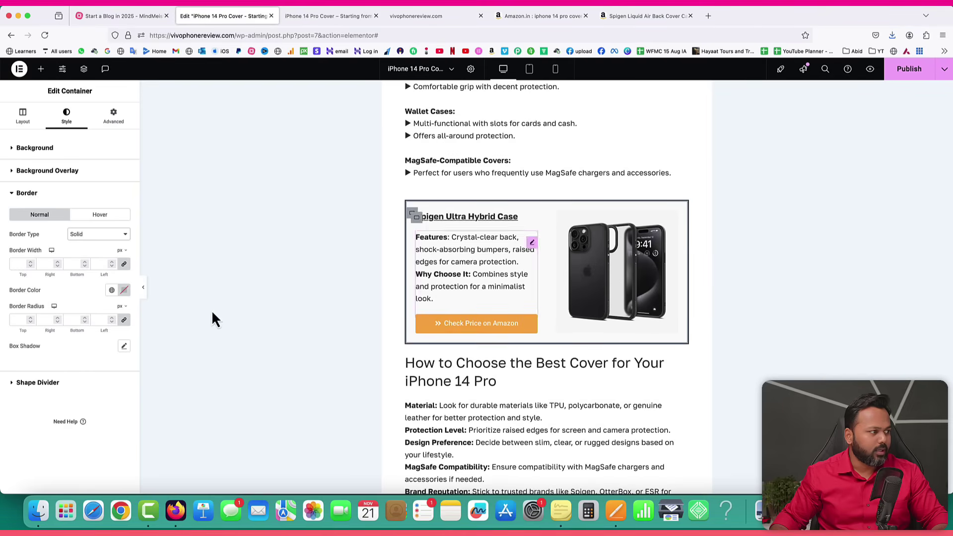
pyautogui.click(30, 262)
pyautogui.click(30, 262)
pyautogui.click(29, 262)
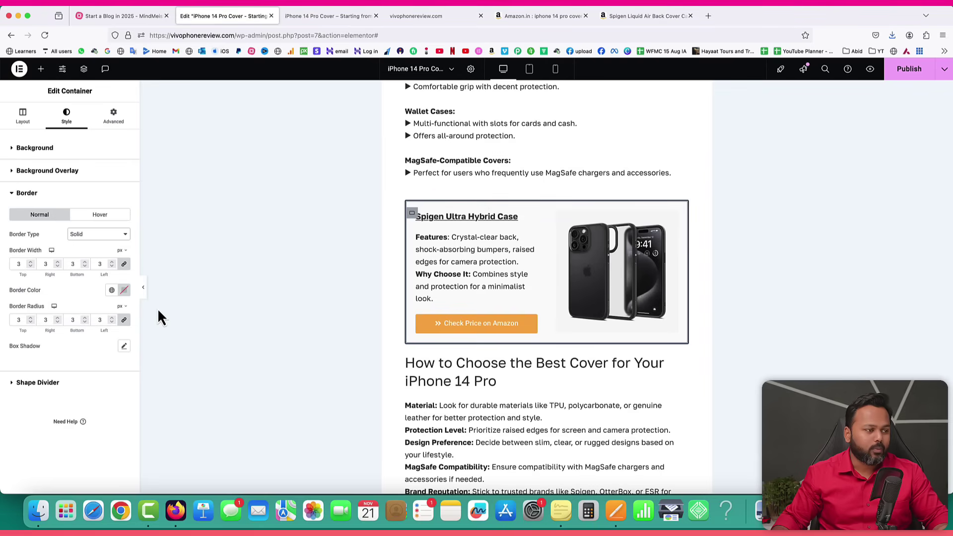
# Copy the hex colour of the orange Check Price on Amazon button.
pyautogui.click(530, 337)
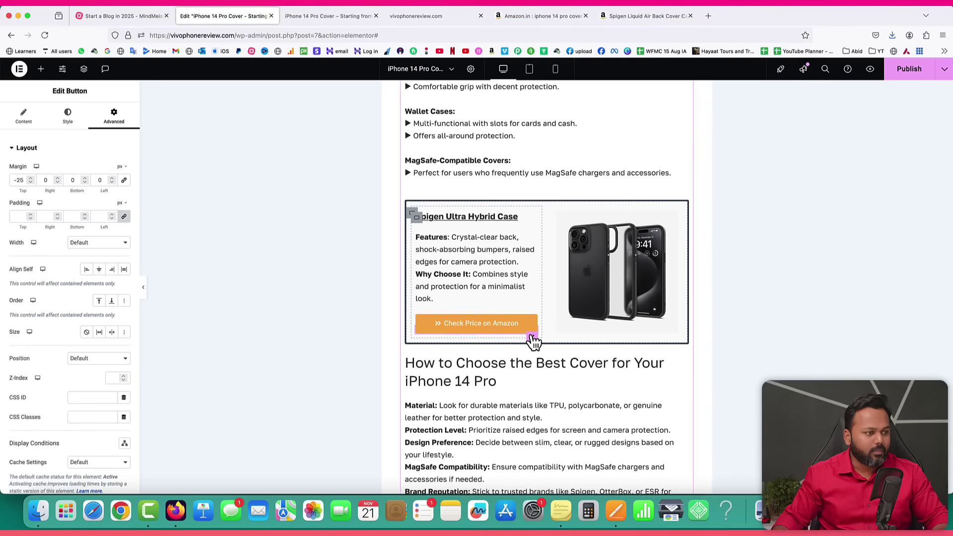
pyautogui.click(69, 117)
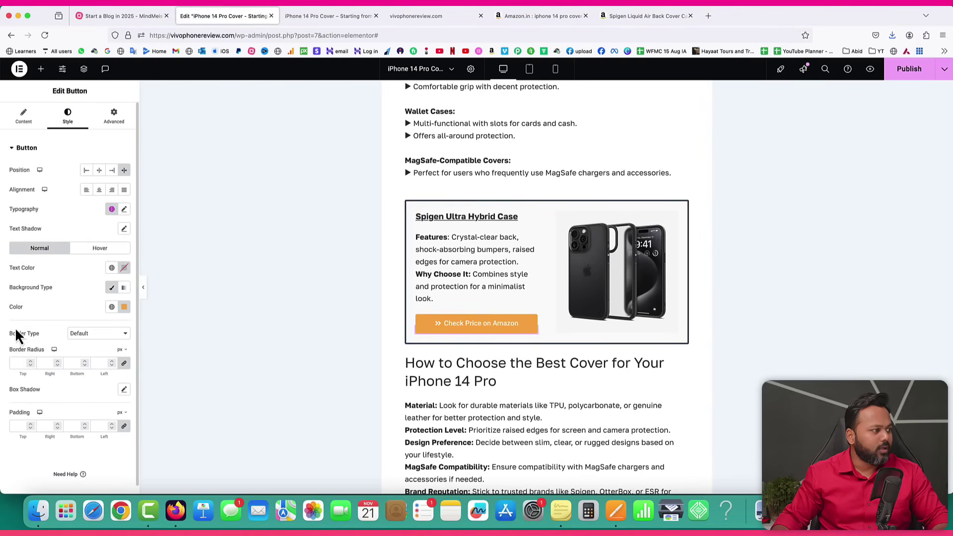
pyautogui.click(124, 307)
pyautogui.tripleClick(81, 440)
pyautogui.rightClick(89, 442)
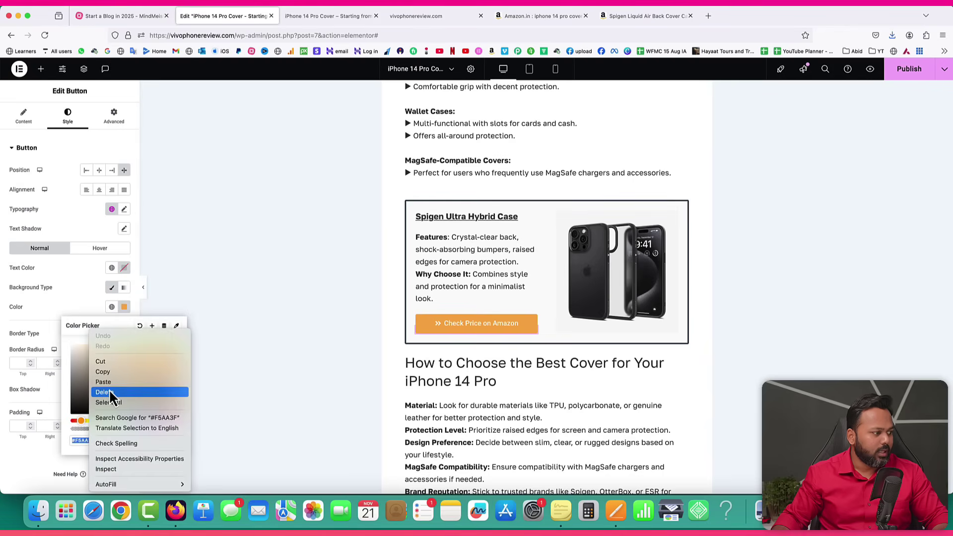
pyautogui.click(108, 373)
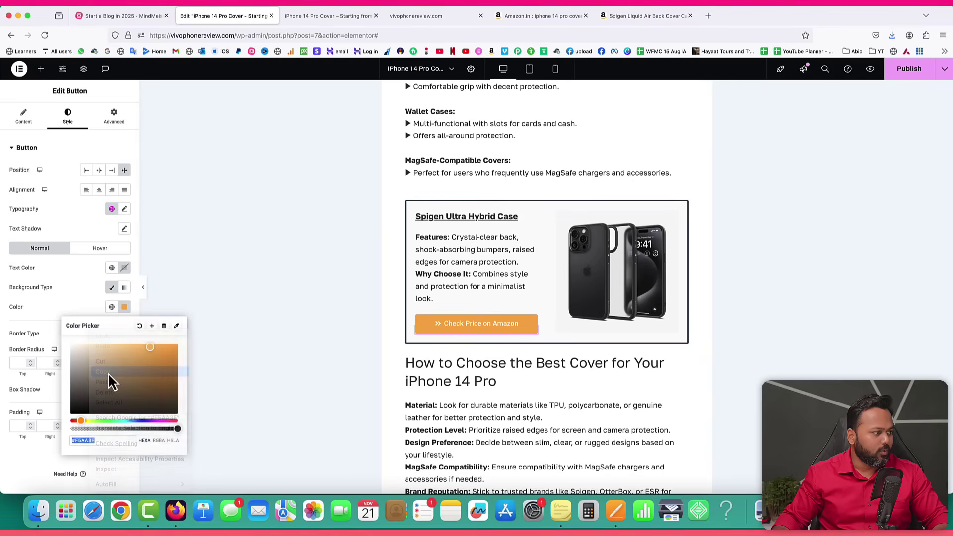
# Paste the orange hex as the Spigen card's border colour and update the post.
pyautogui.click(412, 215)
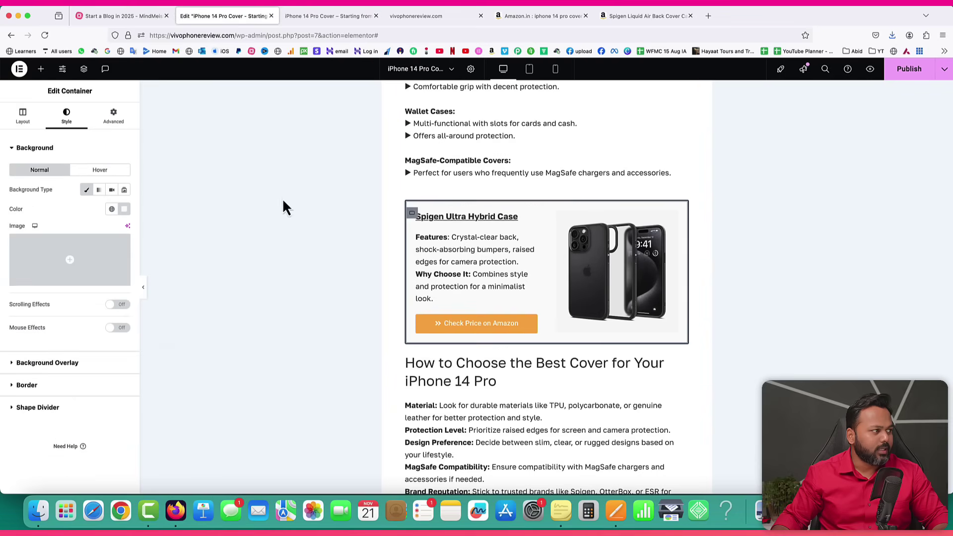
pyautogui.click(31, 385)
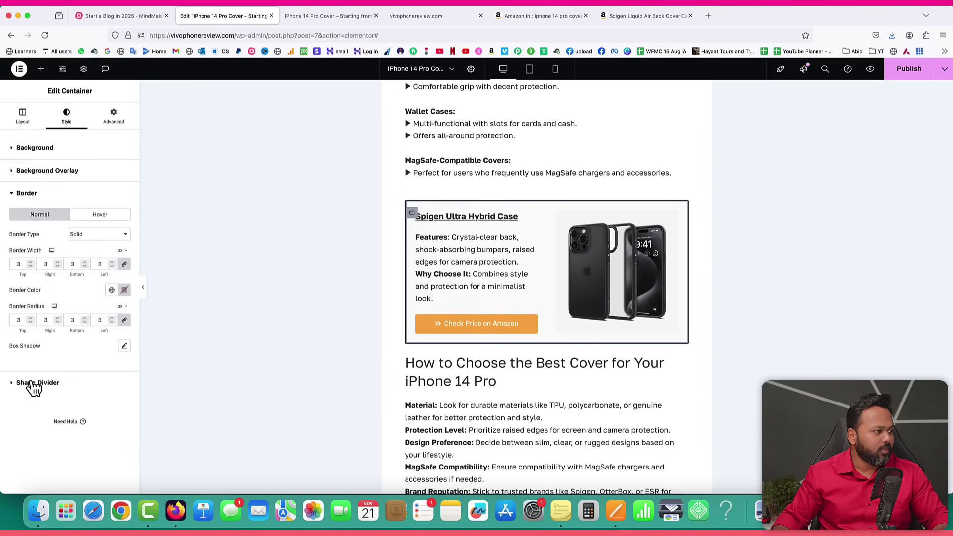
pyautogui.click(124, 290)
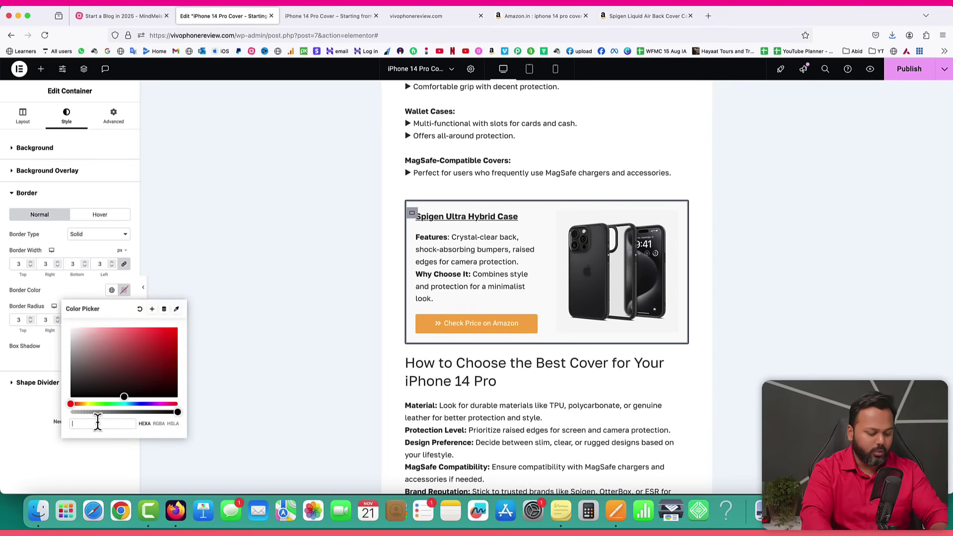
pyautogui.press('super+v')
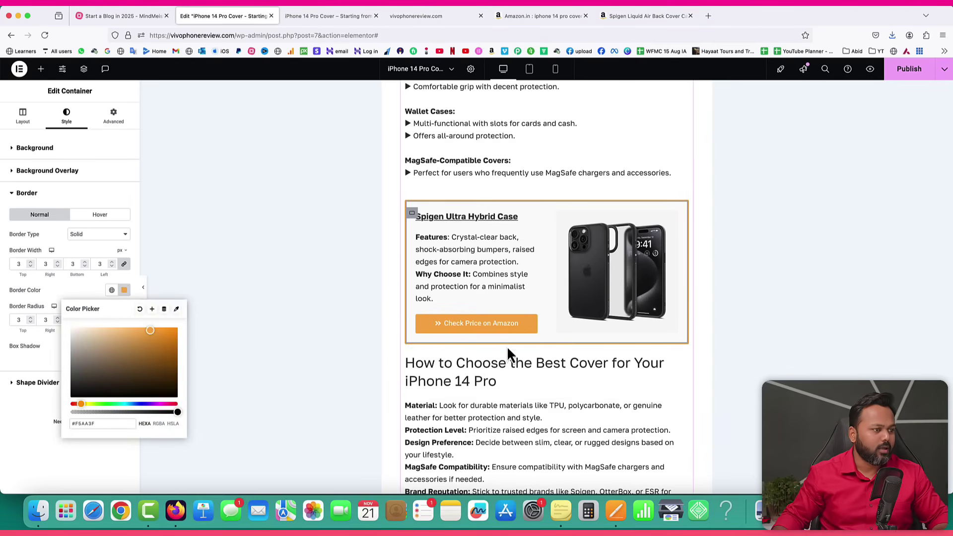
pyautogui.click(73, 297)
pyautogui.click(914, 75)
pyautogui.click(328, 19)
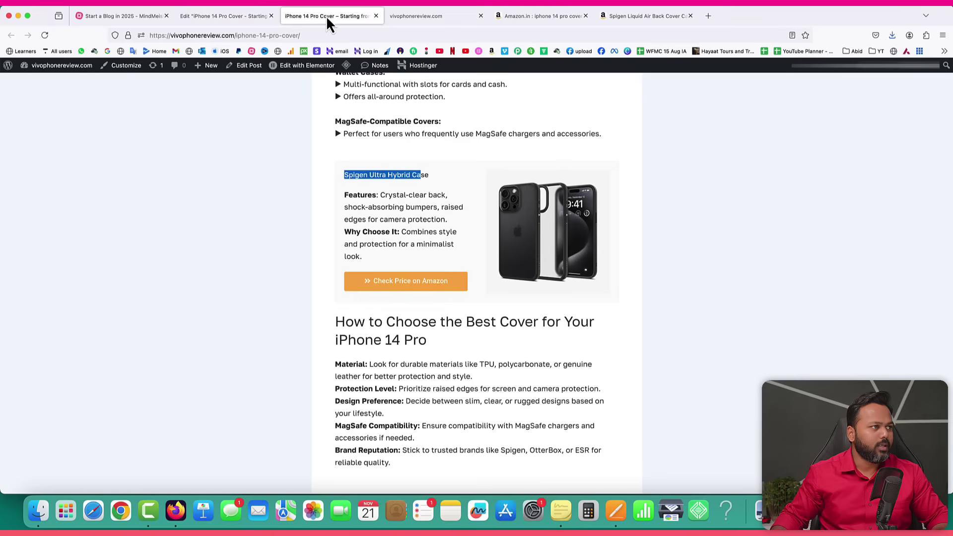
# Reload the live post to check the orange border, then return to the Elementor editor.
pyautogui.click(45, 35)
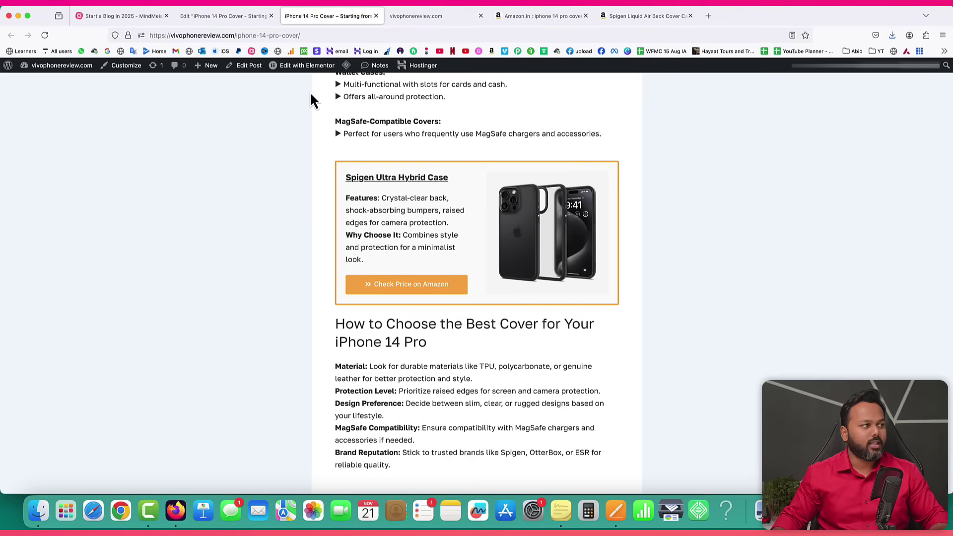
pyautogui.click(233, 16)
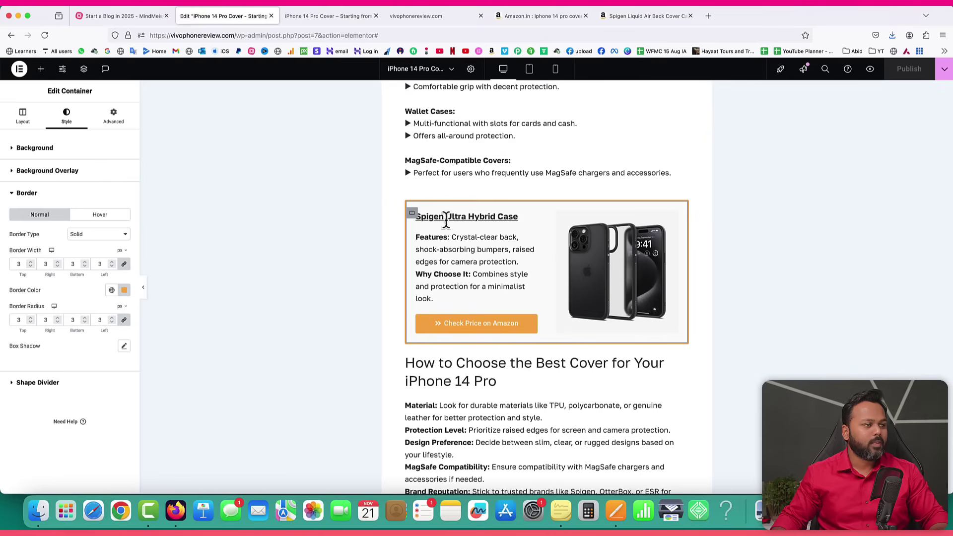
# Duplicate the orange-bordered Spigen product card, undoing one extra copy, and update the post.
pyautogui.rightClick(413, 219)
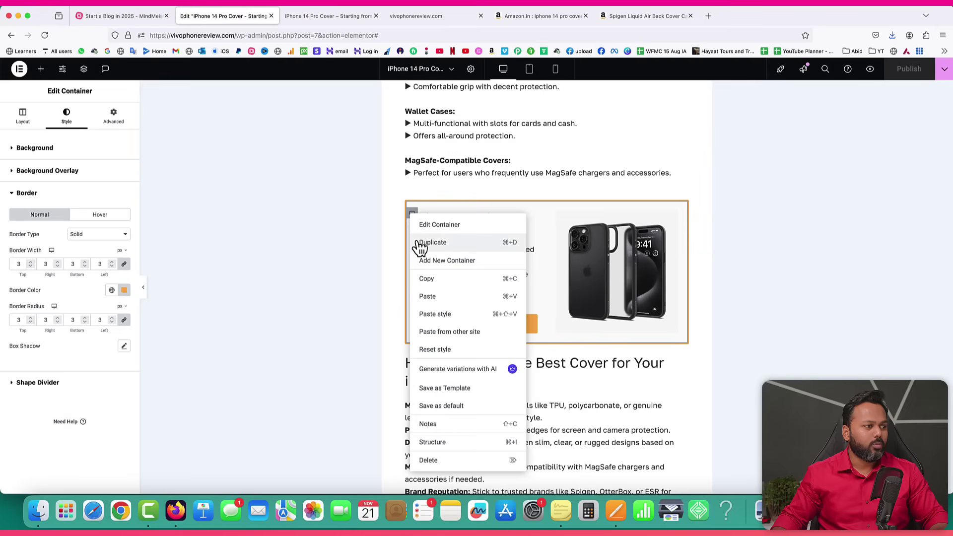
pyautogui.click(423, 243)
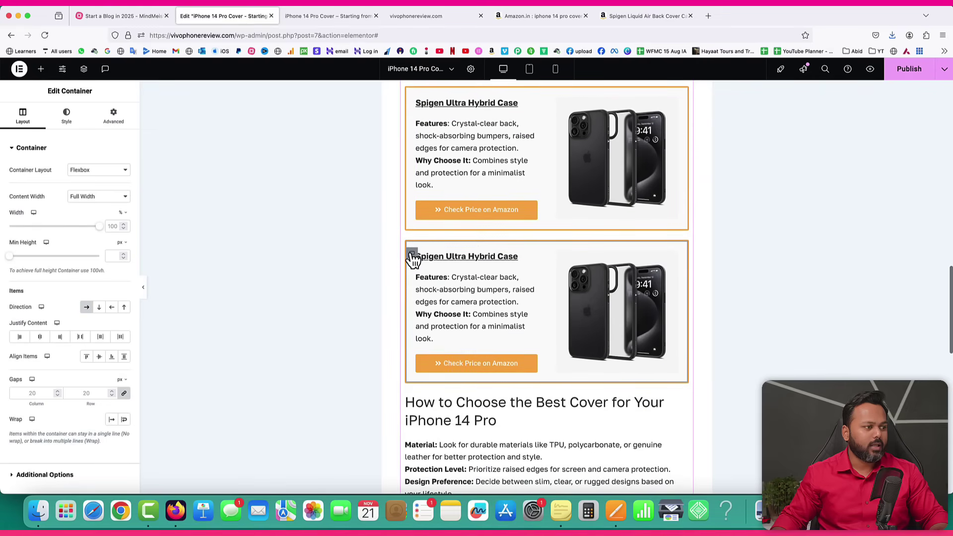
pyautogui.rightClick(414, 257)
pyautogui.click(423, 265)
pyautogui.press('super+z')
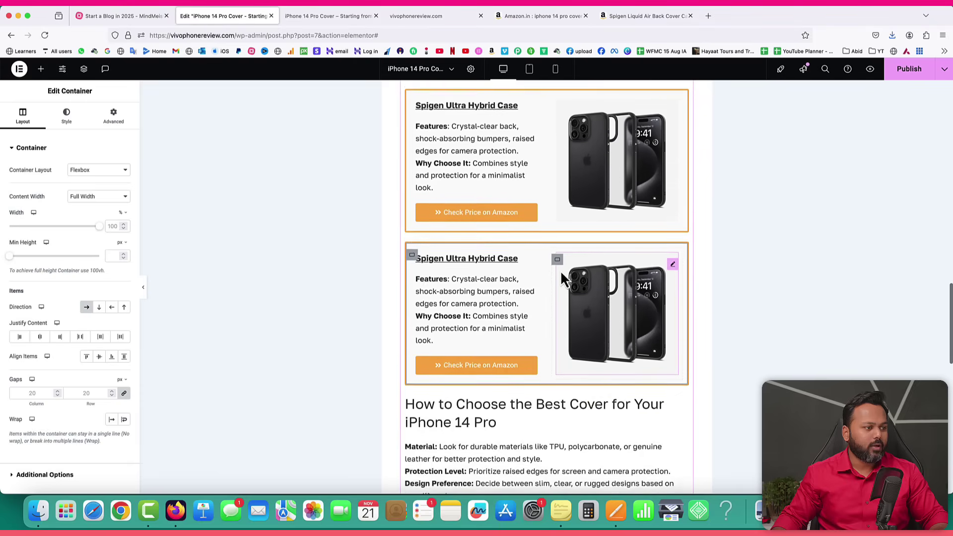
pyautogui.scroll(-1, 496, 268)
pyautogui.rightClick(412, 247)
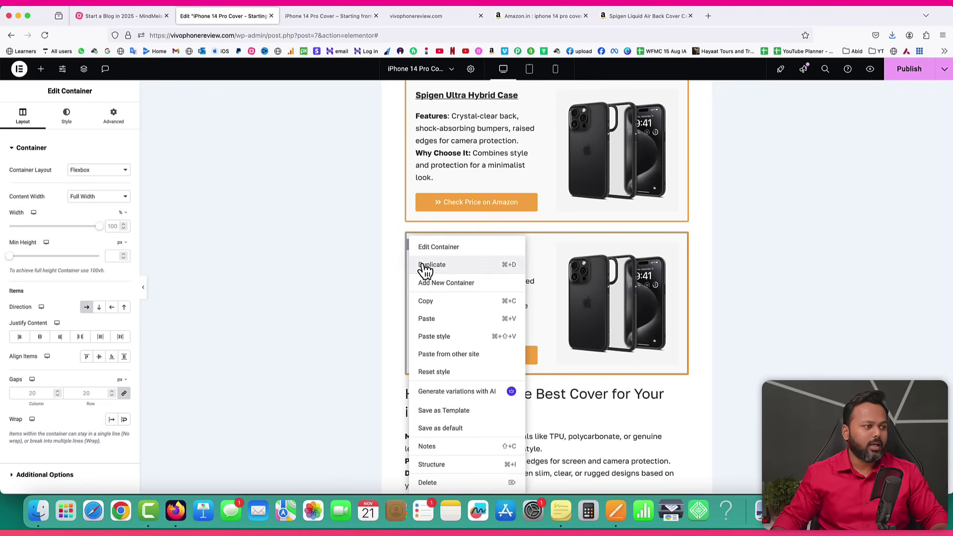
pyautogui.click(423, 266)
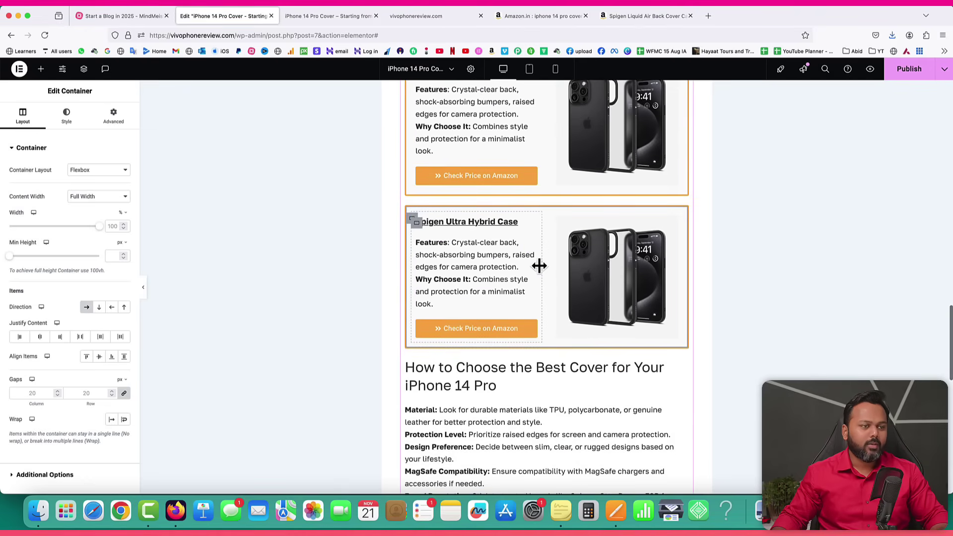
pyautogui.scroll(5, 557, 218)
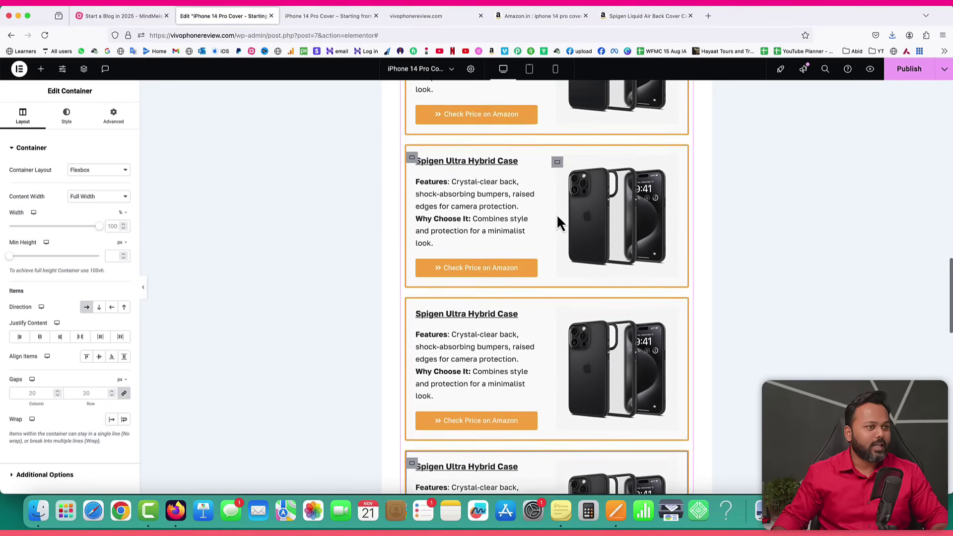
pyautogui.scroll(-5, 557, 223)
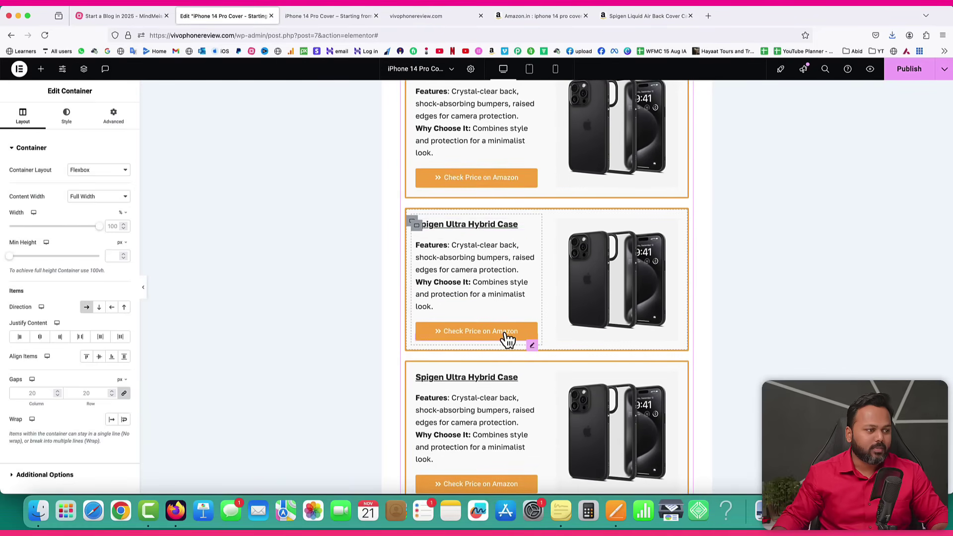
pyautogui.click(912, 74)
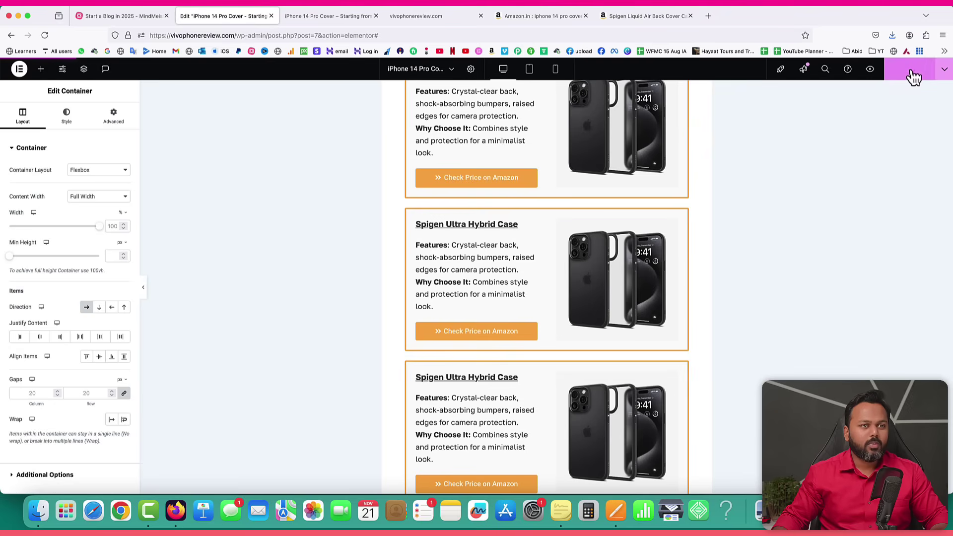
# Reload the live post and scroll through the stacked Spigen product cards.
pyautogui.click(334, 17)
pyautogui.click(45, 35)
pyautogui.scroll(-5, 610, 240)
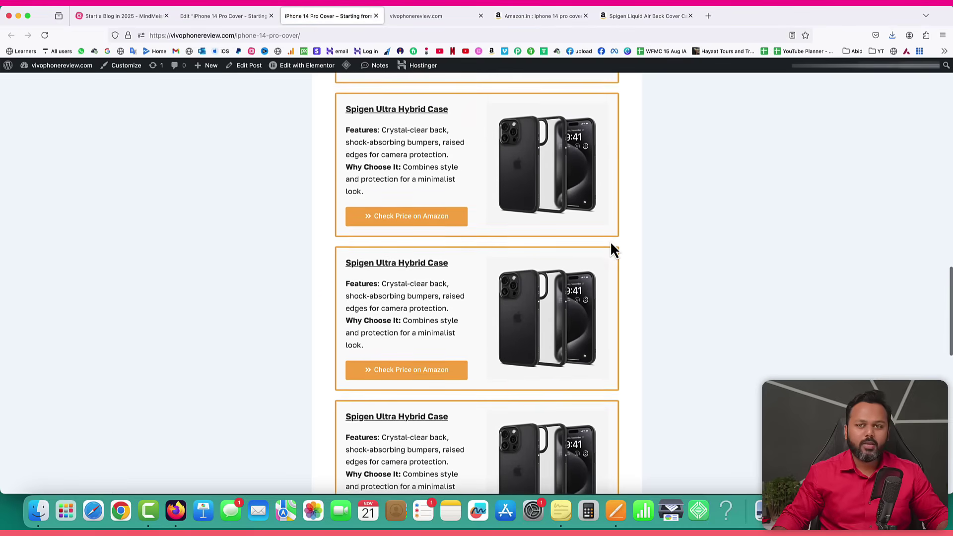
pyautogui.scroll(-5, 609, 240)
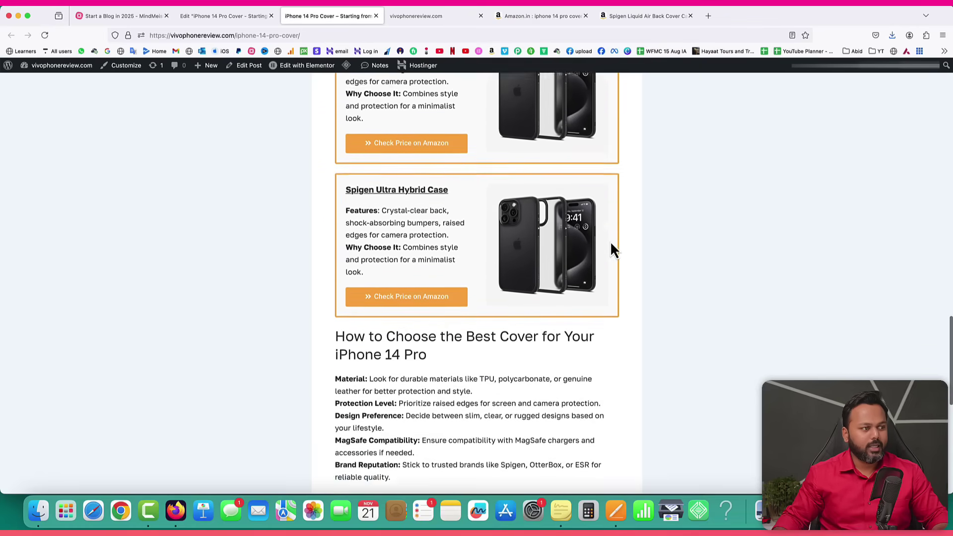
pyautogui.scroll(4, 610, 240)
pyautogui.scroll(8, 611, 243)
pyautogui.scroll(-5, 611, 243)
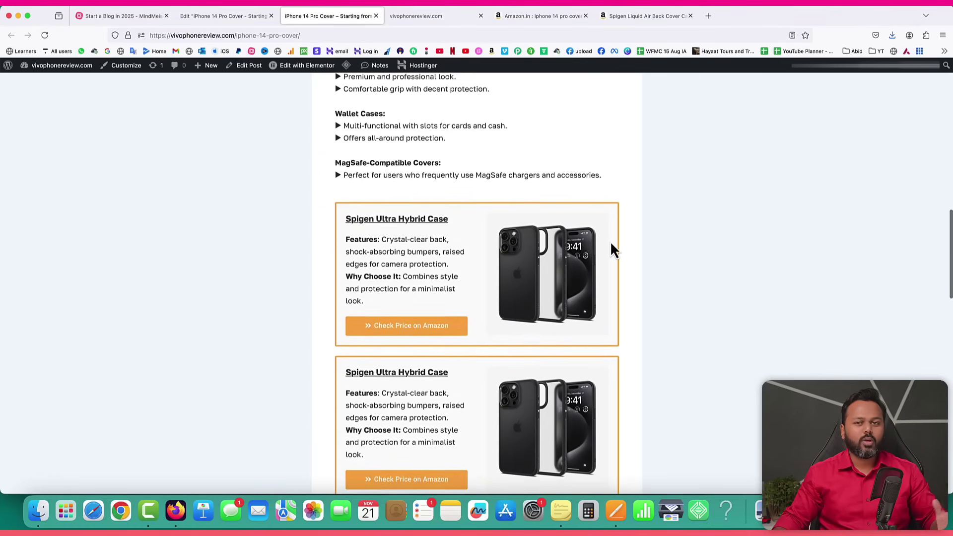
pyautogui.scroll(-3, 609, 240)
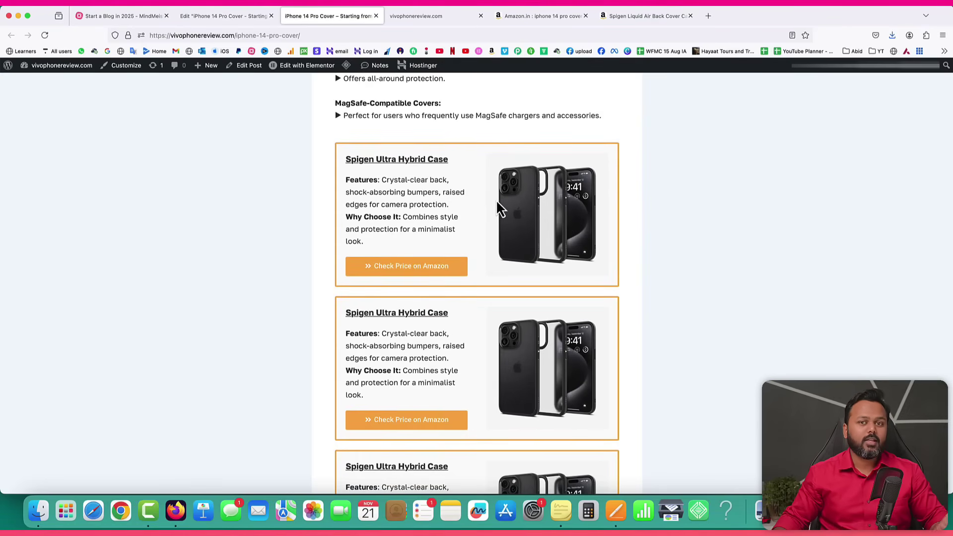
pyautogui.scroll(-15, 540, 242)
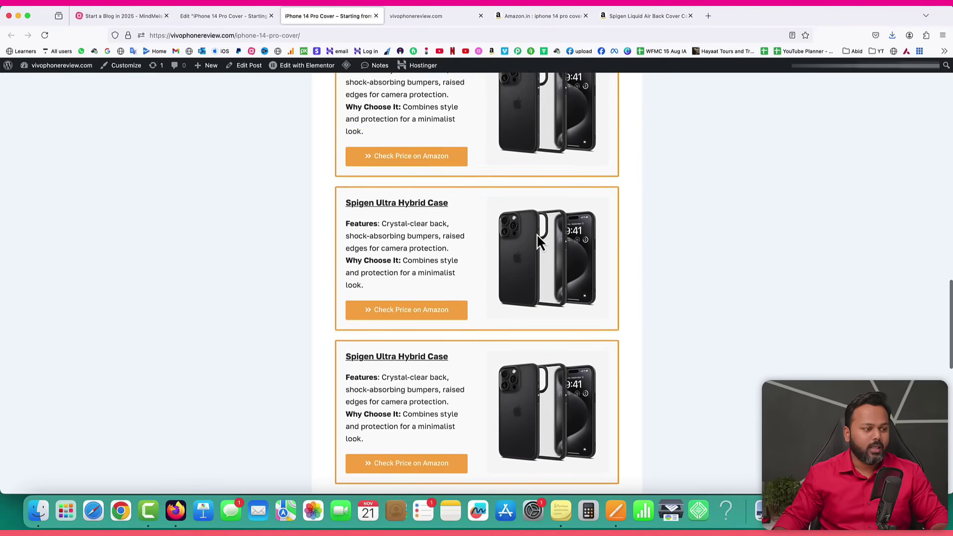
# Bring up the Pages draft and scroll to its FAQ section.
pyautogui.click(616, 512)
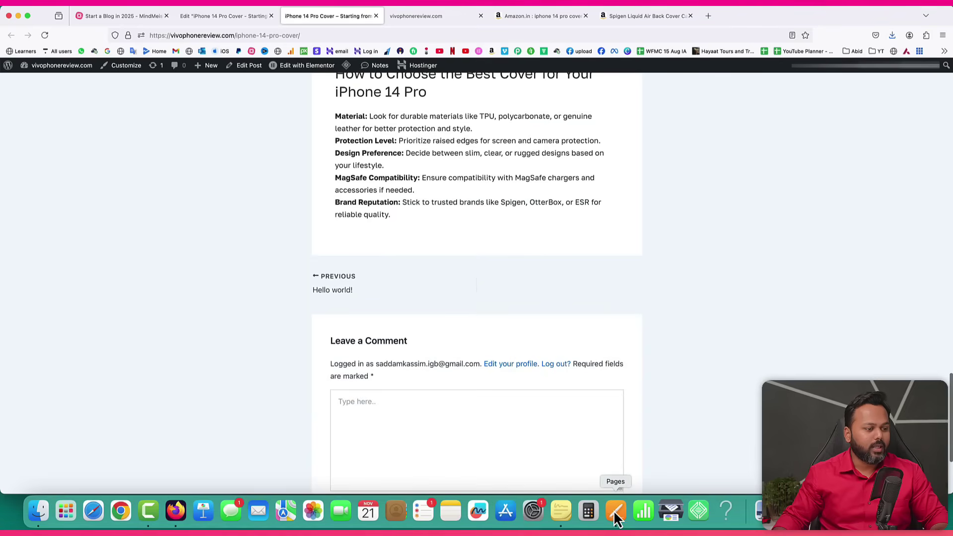
pyautogui.scroll(-8, 417, 357)
pyautogui.scroll(-5, 417, 356)
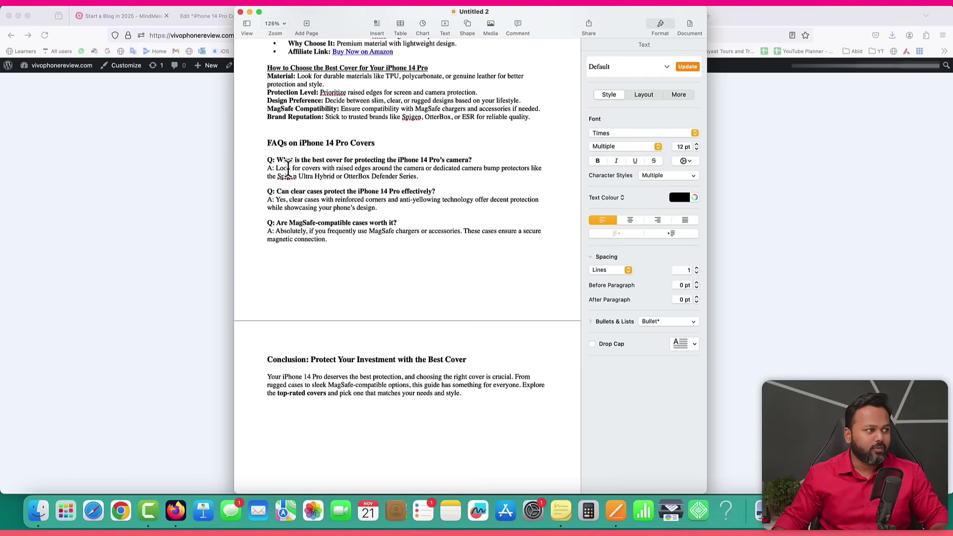
# Duplicate the 'How to Choose the Best Cover' heading and move the copy below the buying-guide list.
pyautogui.click(198, 18)
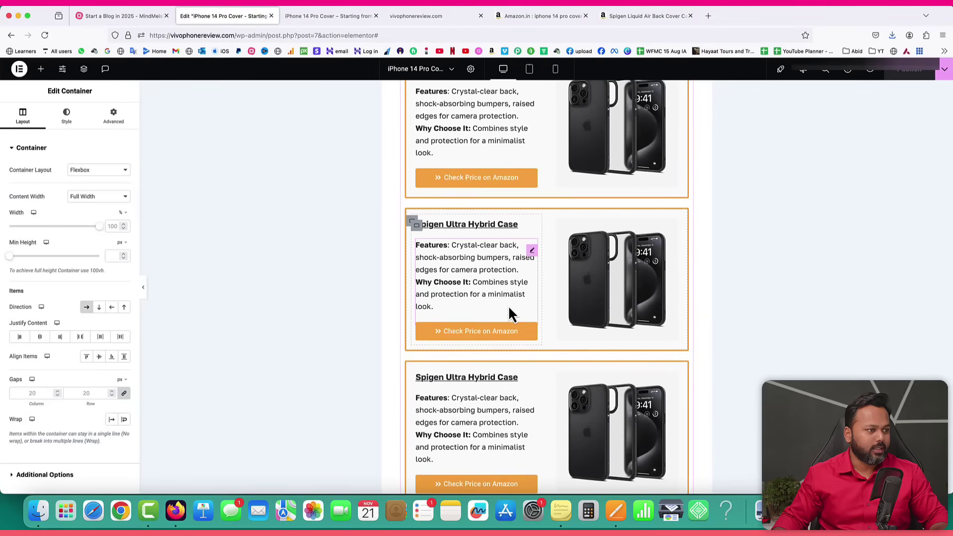
pyautogui.scroll(-10, 508, 306)
pyautogui.scroll(10, 508, 305)
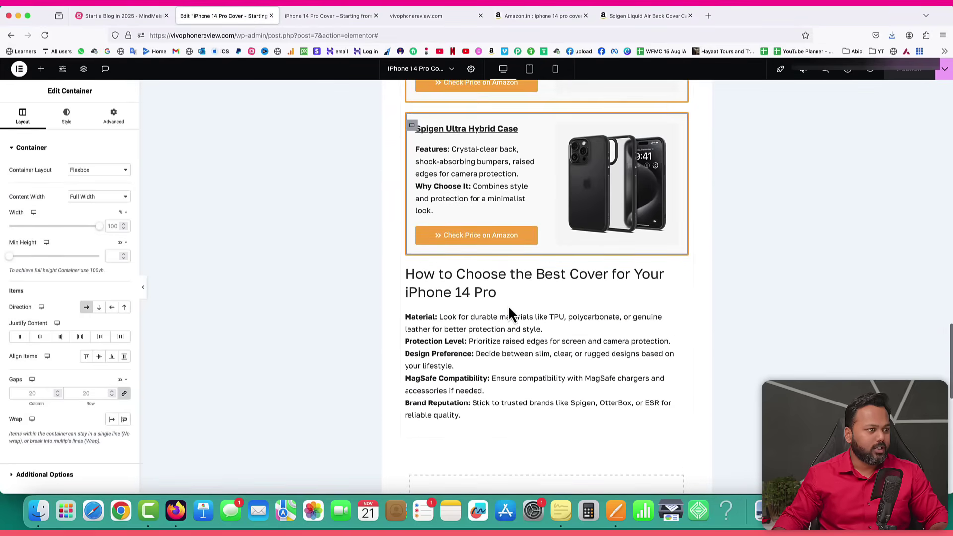
pyautogui.rightClick(469, 288)
pyautogui.click(486, 303)
pyautogui.scroll(-1, 586, 273)
pyautogui.moveTo(675, 233); pyautogui.dragTo(511, 345)
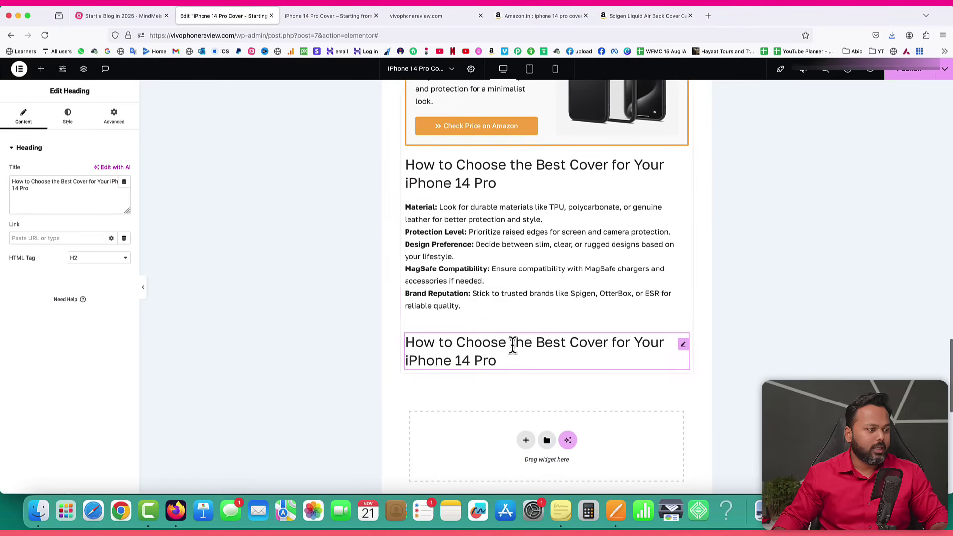
# Copy the 'FAQs on iPhone 14 Pro Covers' heading from Pages and place the caret in the title field.
pyautogui.click(618, 510)
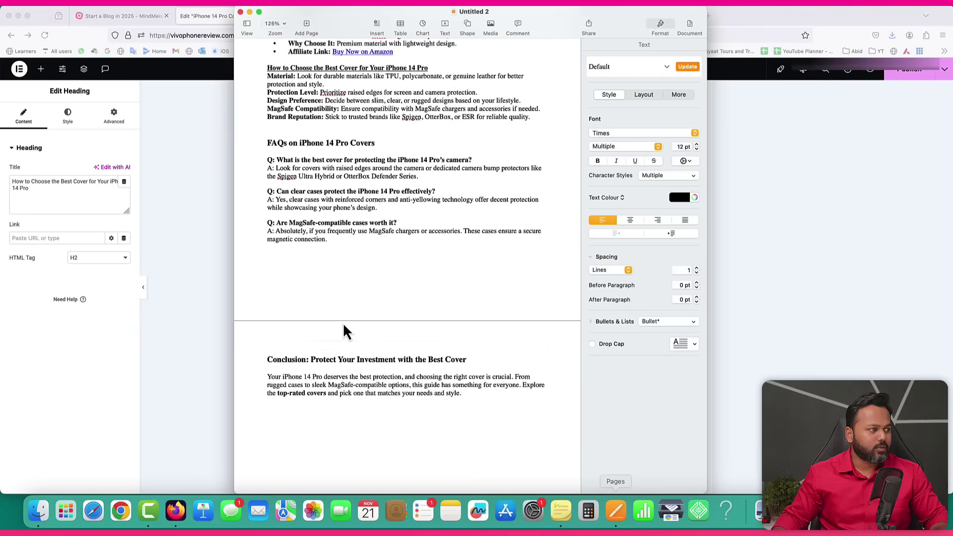
pyautogui.moveTo(268, 142); pyautogui.dragTo(366, 143)
pyautogui.rightClick(373, 143)
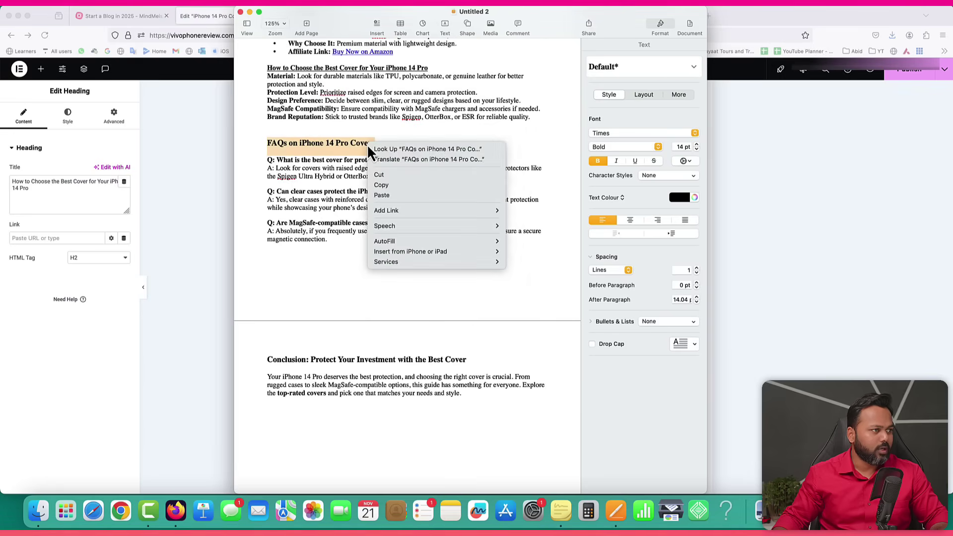
pyautogui.click(385, 185)
pyautogui.click(202, 172)
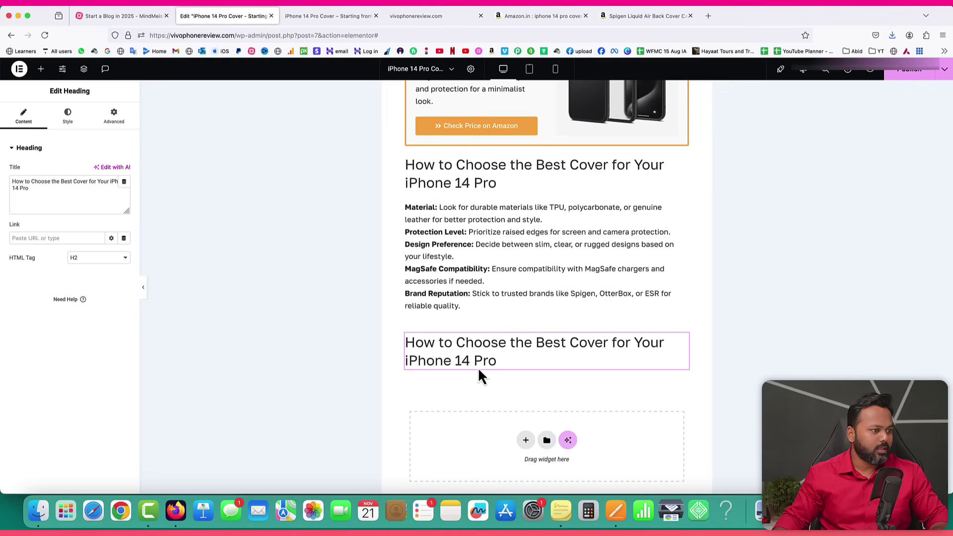
pyautogui.click(57, 194)
# Replace the duplicated heading's title with 'FAQs on iPhone 14 Pro Covers'.
pyautogui.press('super+a')
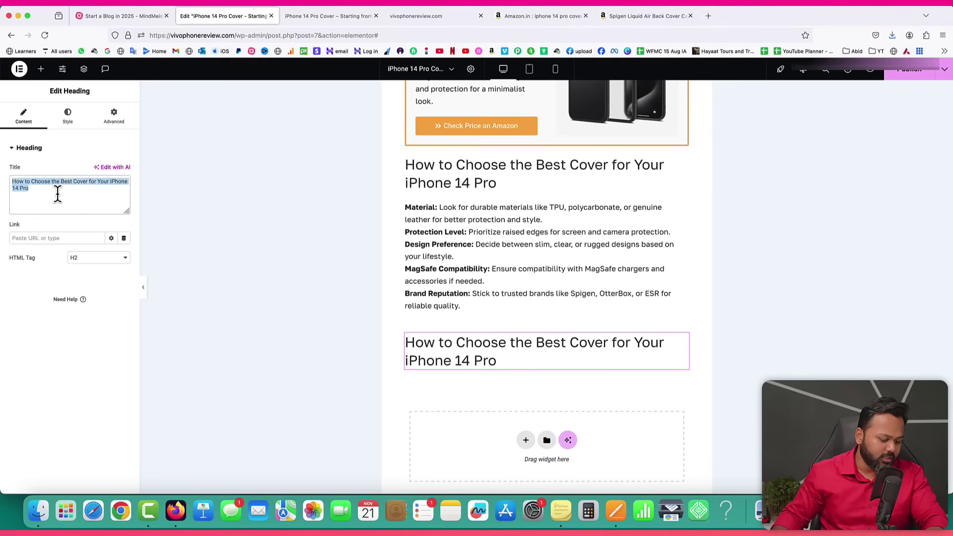
pyautogui.press('super+v')
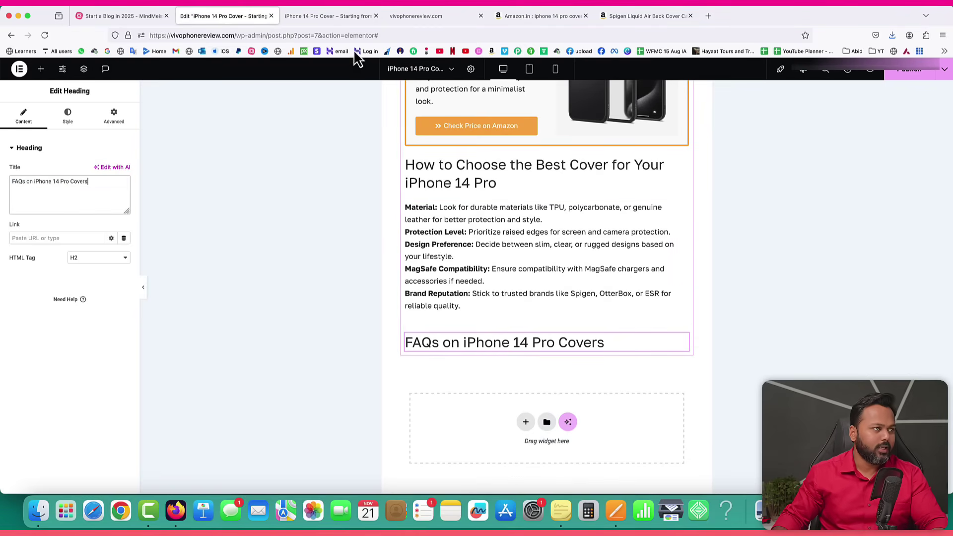
pyautogui.click(616, 511)
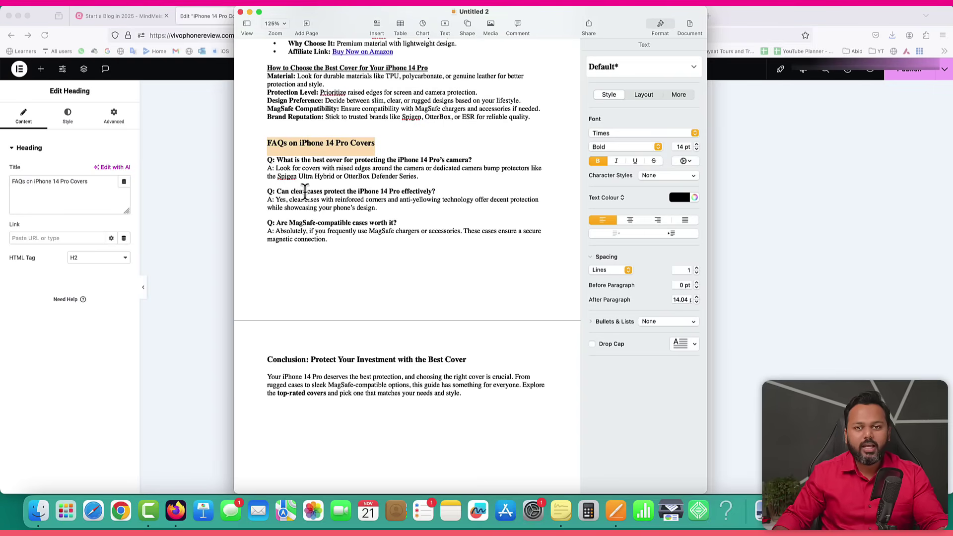
pyautogui.click(161, 187)
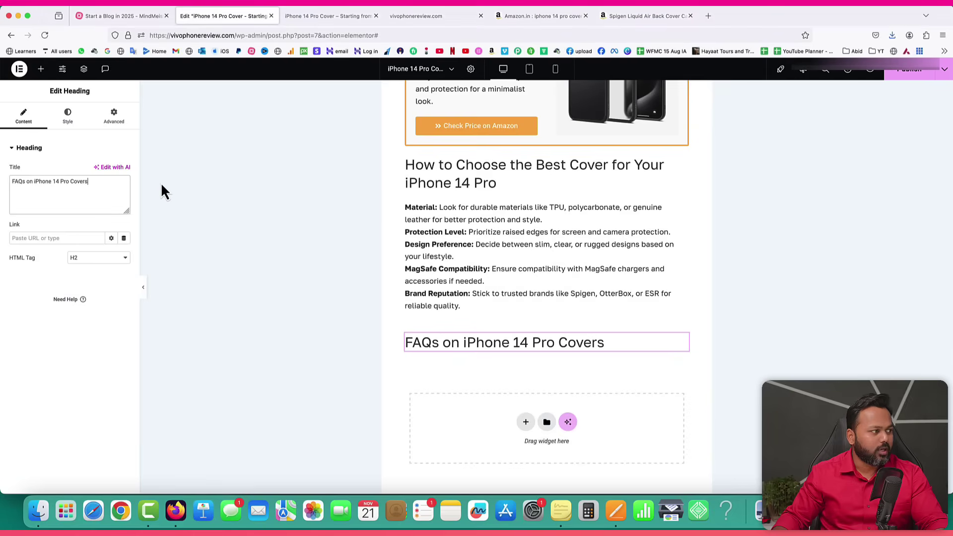
# Search widgets for 'accor' and drop an Accordion below the FAQ heading.
pyautogui.click(42, 70)
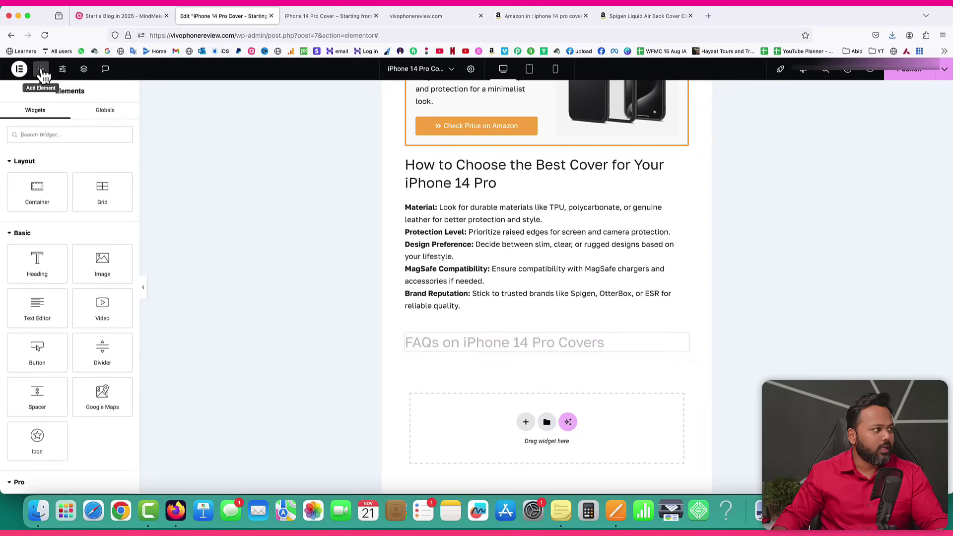
pyautogui.click(49, 135)
pyautogui.write('accor')
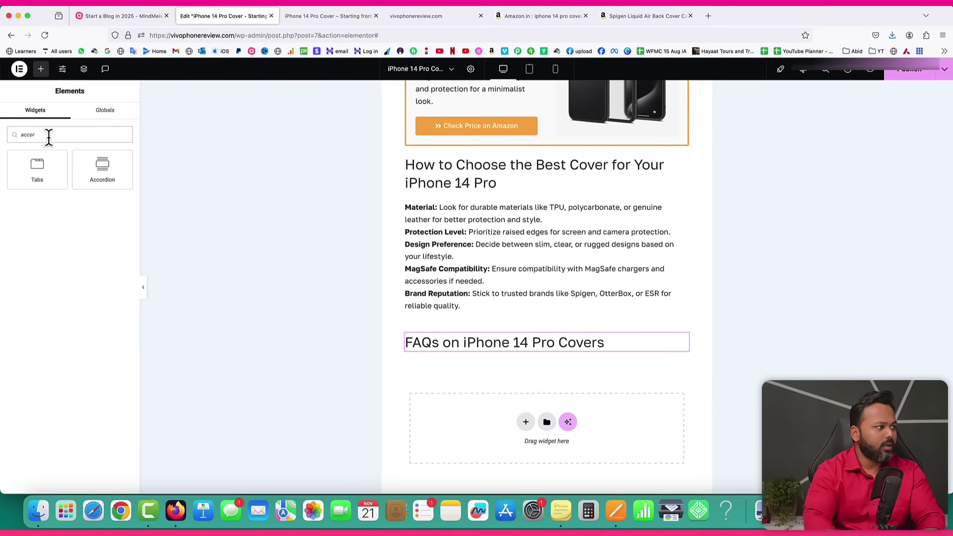
pyautogui.moveTo(97, 171); pyautogui.dragTo(458, 362)
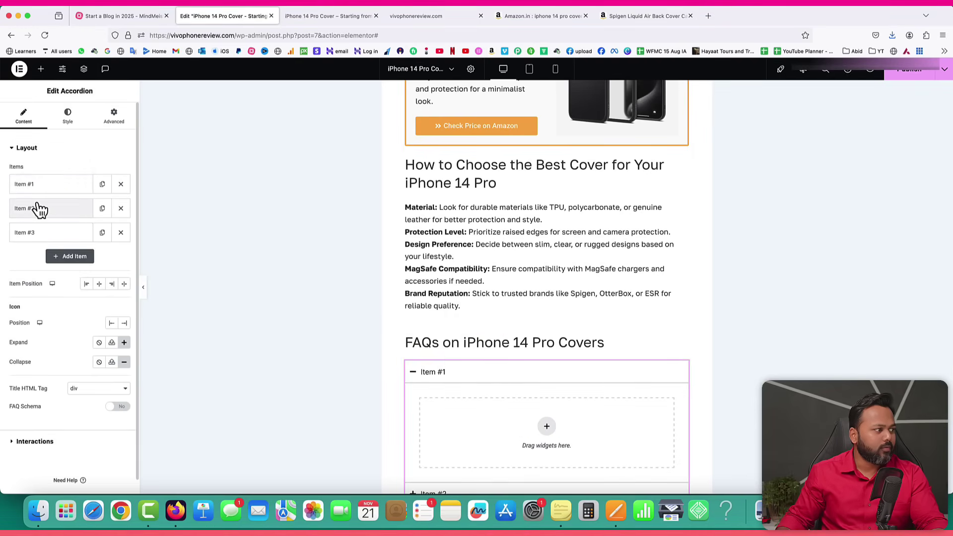
pyautogui.scroll(-3, 552, 326)
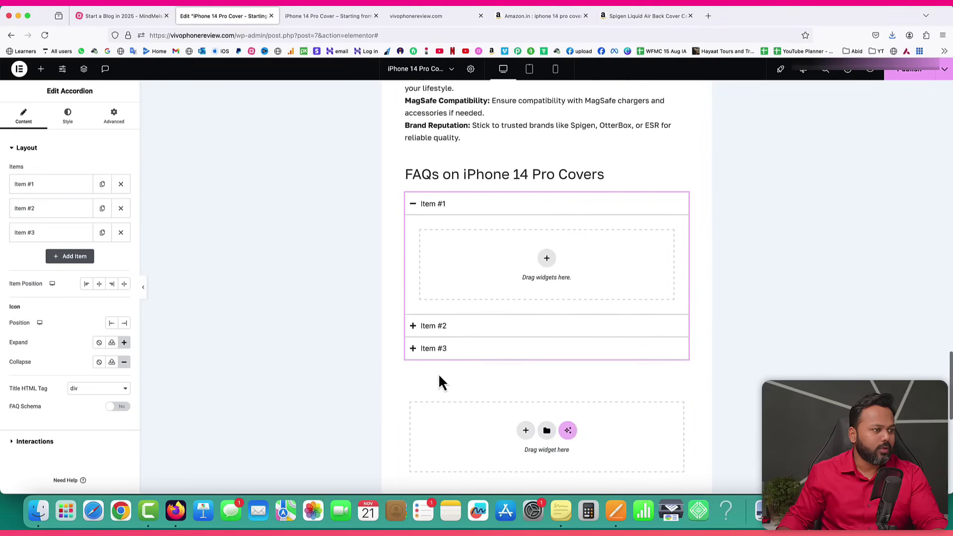
pyautogui.click(436, 327)
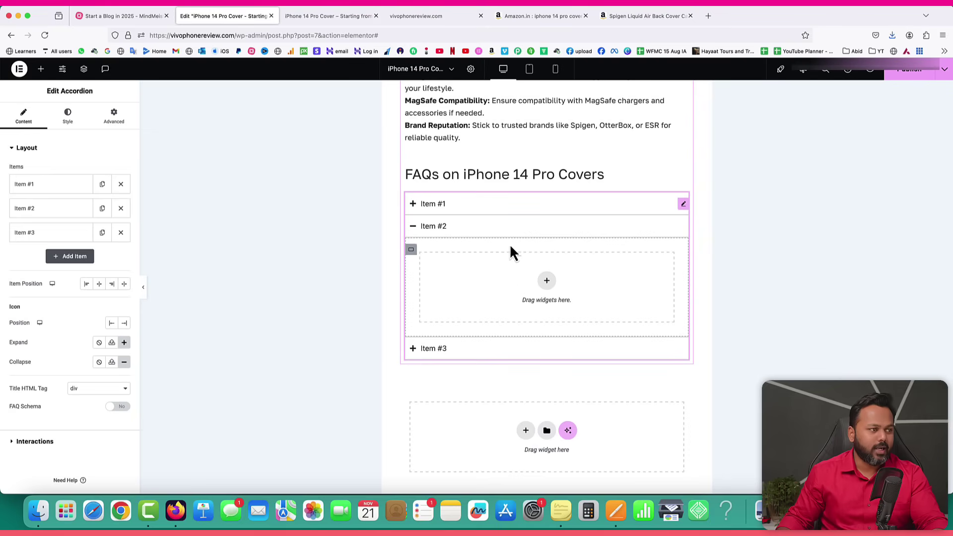
# Delete two placeholder accordion items and select Item #1's title text.
pyautogui.click(121, 209)
pyautogui.click(121, 209)
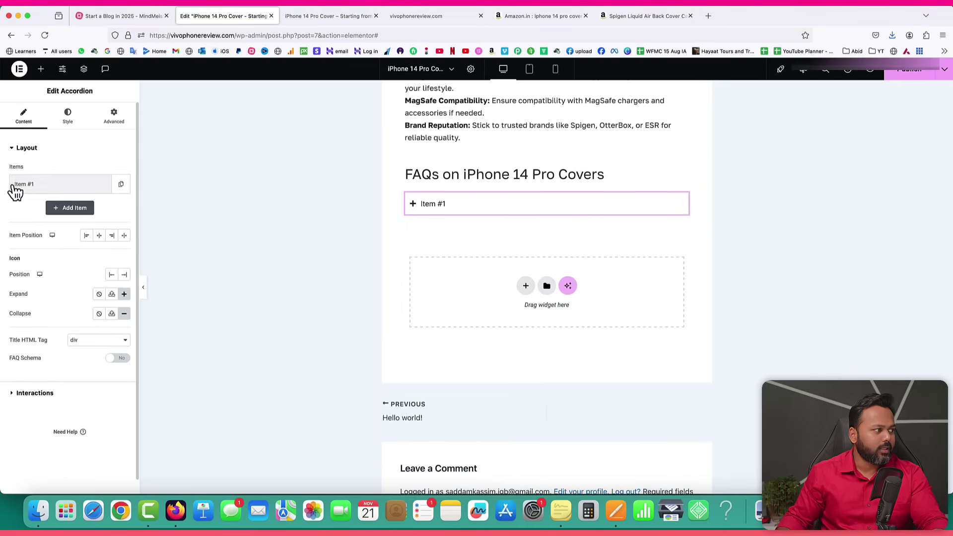
pyautogui.click(44, 186)
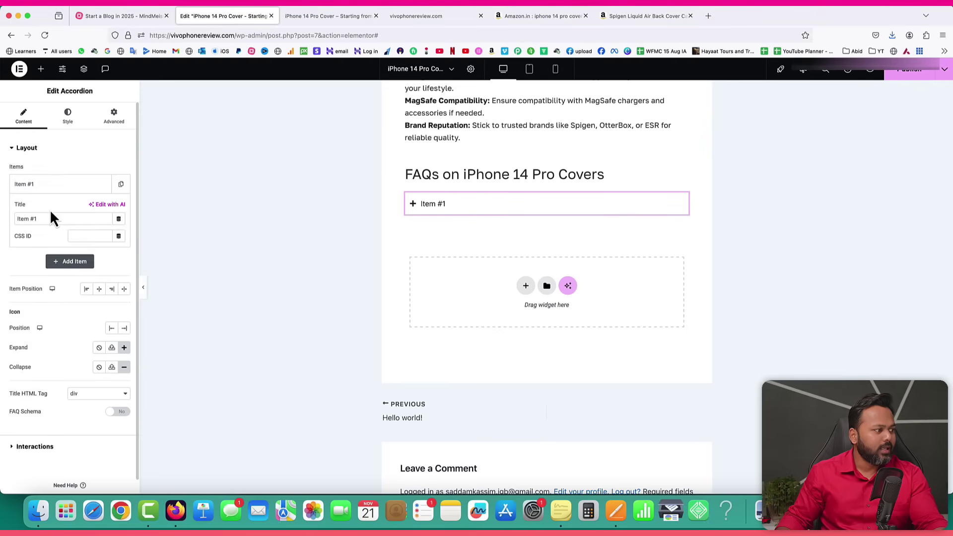
pyautogui.moveTo(48, 219); pyautogui.dragTo(8, 219)
# Set the item title to 'What is the best cover for protecting the iPhone 14 Pro's camera?'.
pyautogui.click(615, 517)
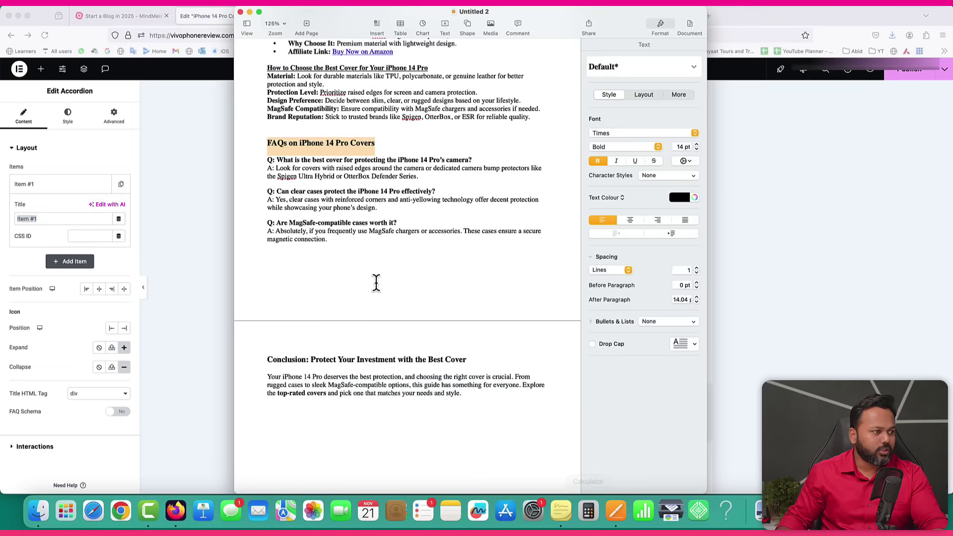
pyautogui.moveTo(277, 159); pyautogui.dragTo(478, 160)
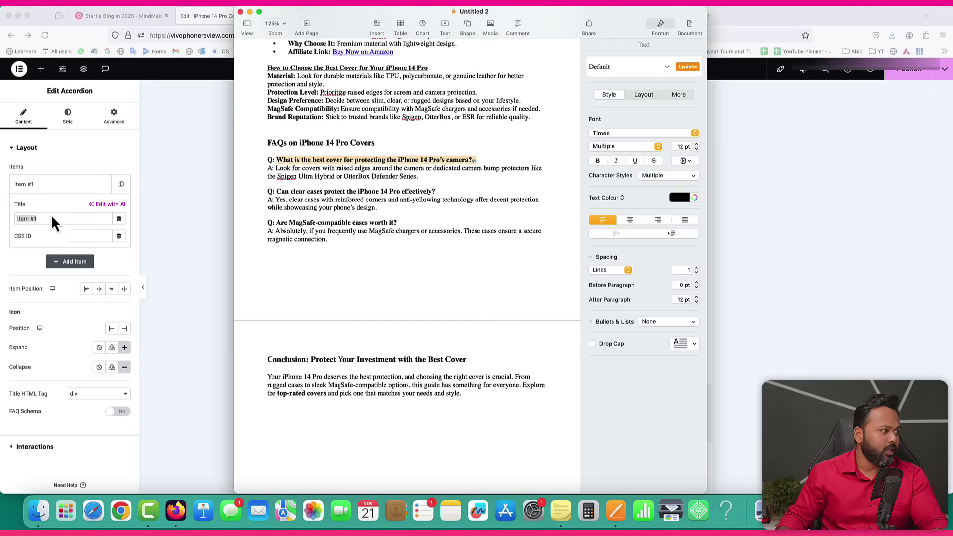
pyautogui.click(51, 219)
pyautogui.press('super+v')
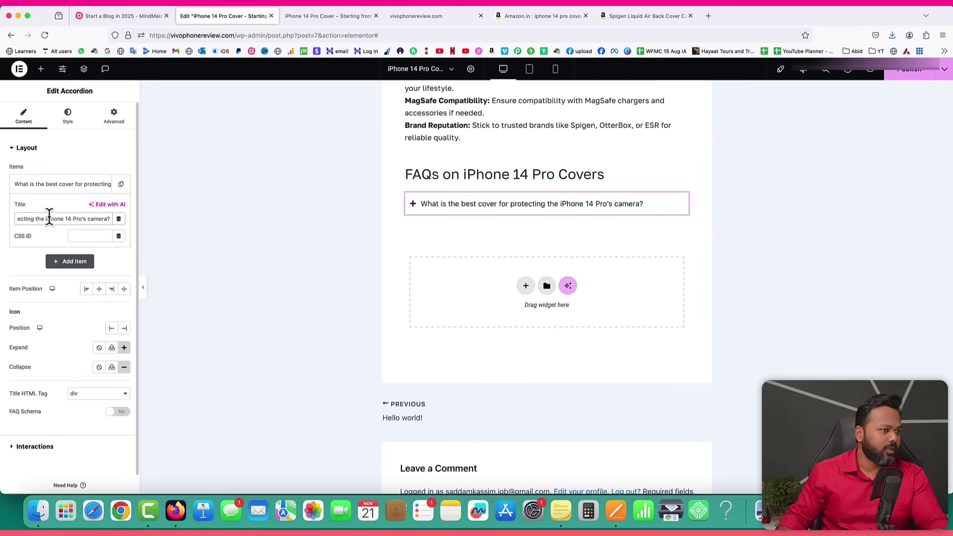
pyautogui.click(494, 209)
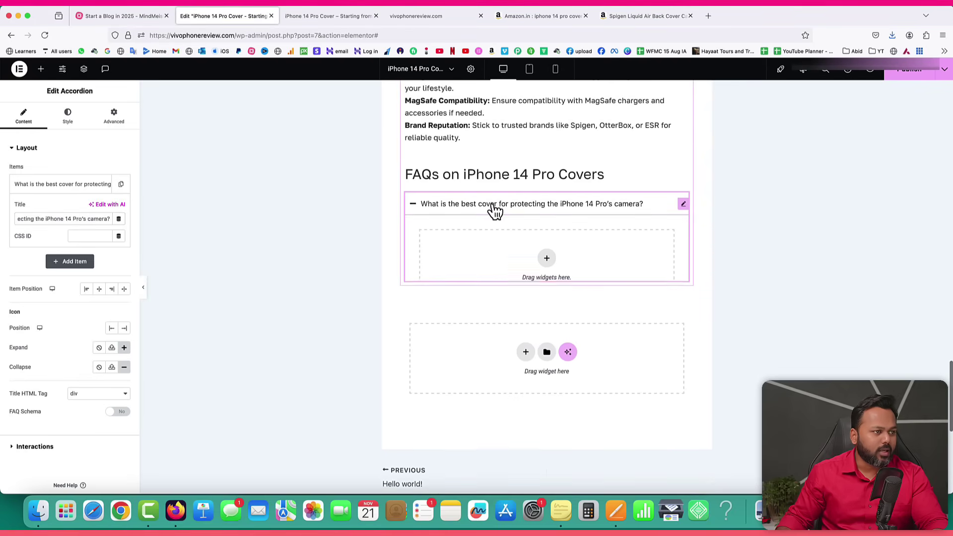
pyautogui.click(547, 259)
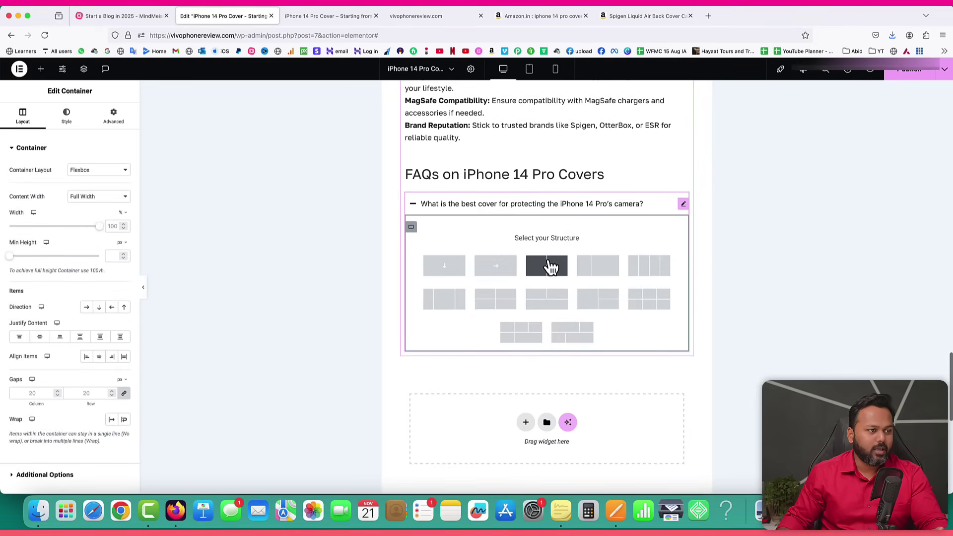
# Add a single-column container in the FAQ item and paste a copied text block into it.
pyautogui.click(448, 268)
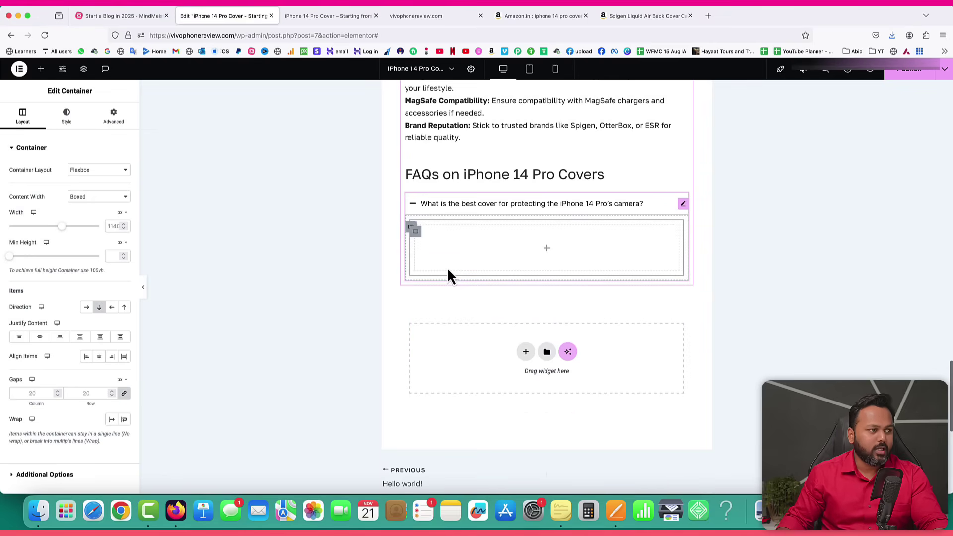
pyautogui.click(548, 251)
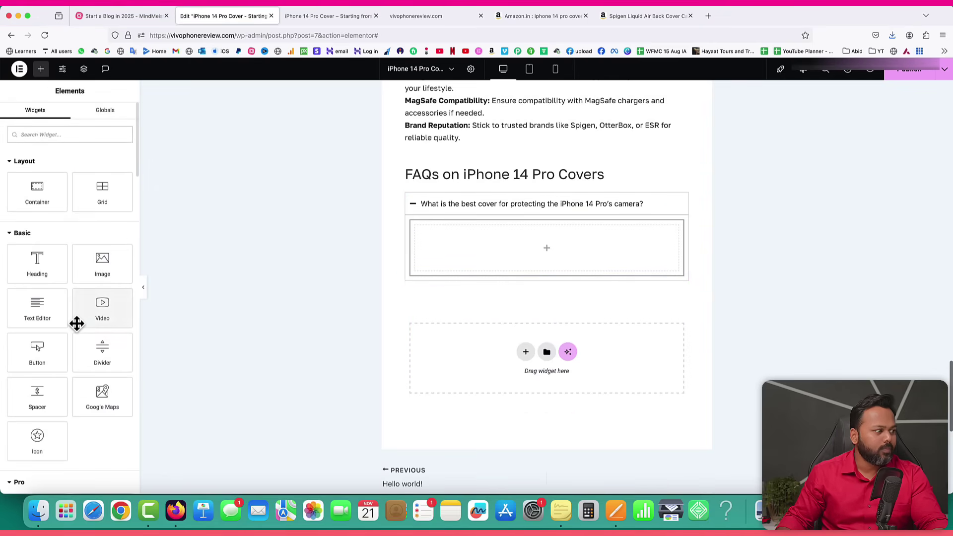
pyautogui.moveTo(47, 313); pyautogui.dragTo(442, 180)
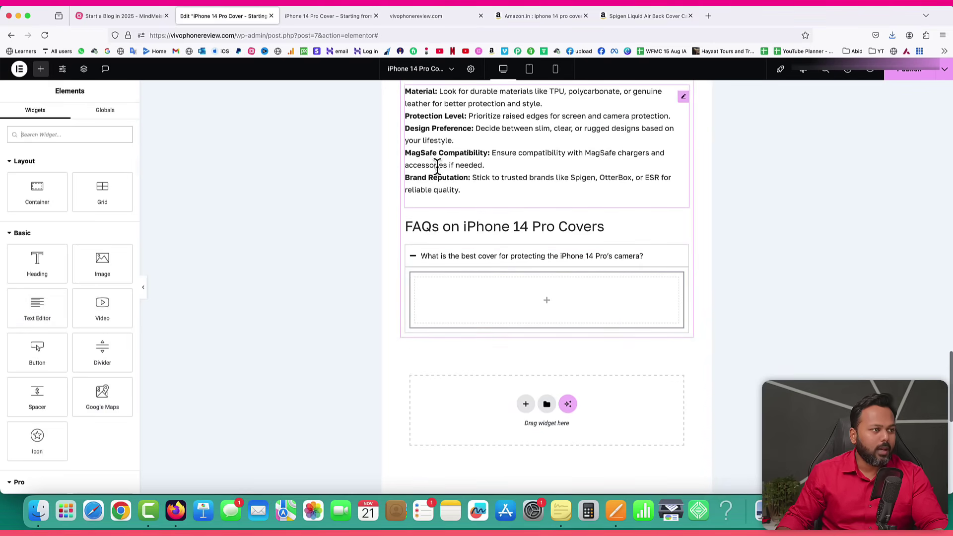
pyautogui.rightClick(436, 173)
pyautogui.click(458, 213)
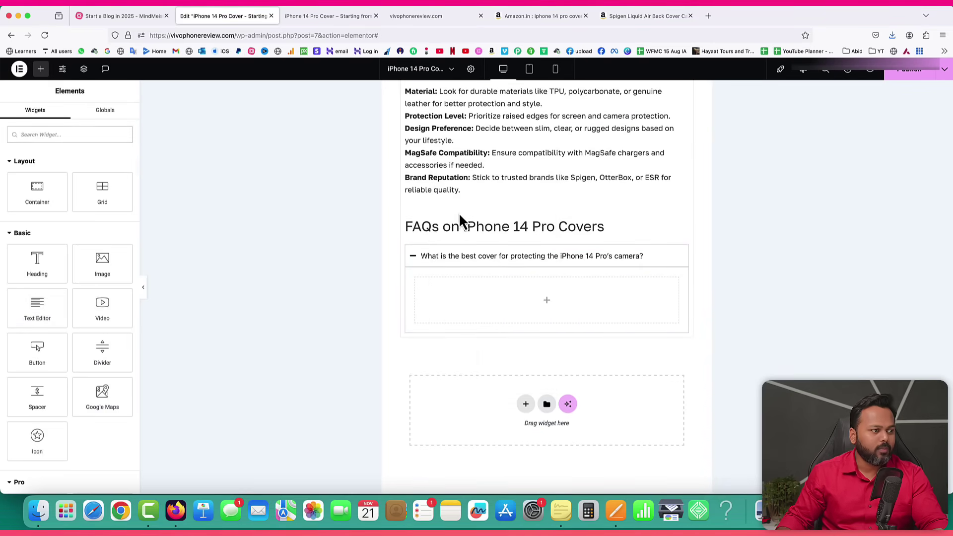
pyautogui.rightClick(516, 304)
pyautogui.click(542, 321)
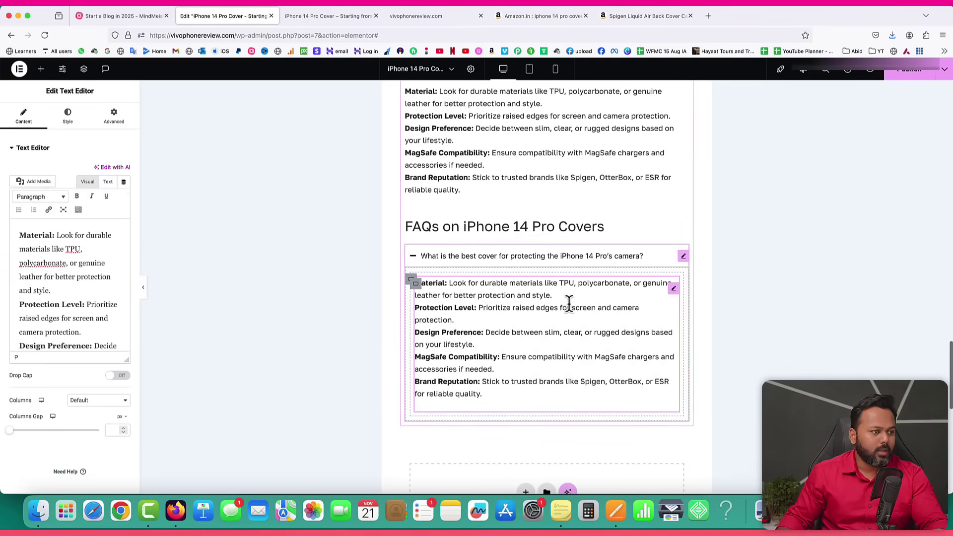
# Replace the text block content with the Pages answer recommending Spigen Ultra Hybrid or OtterBox Defender.
pyautogui.click(615, 511)
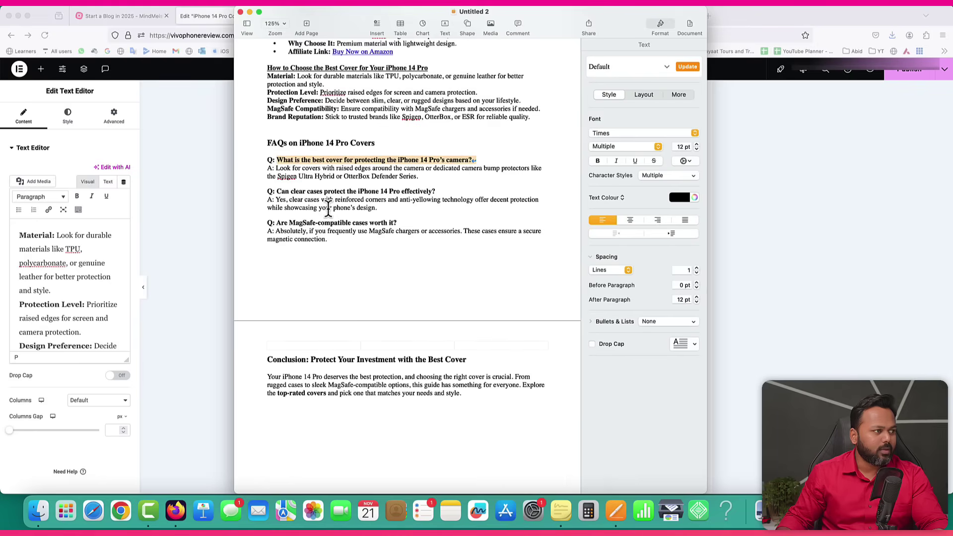
pyautogui.moveTo(419, 177); pyautogui.dragTo(273, 165)
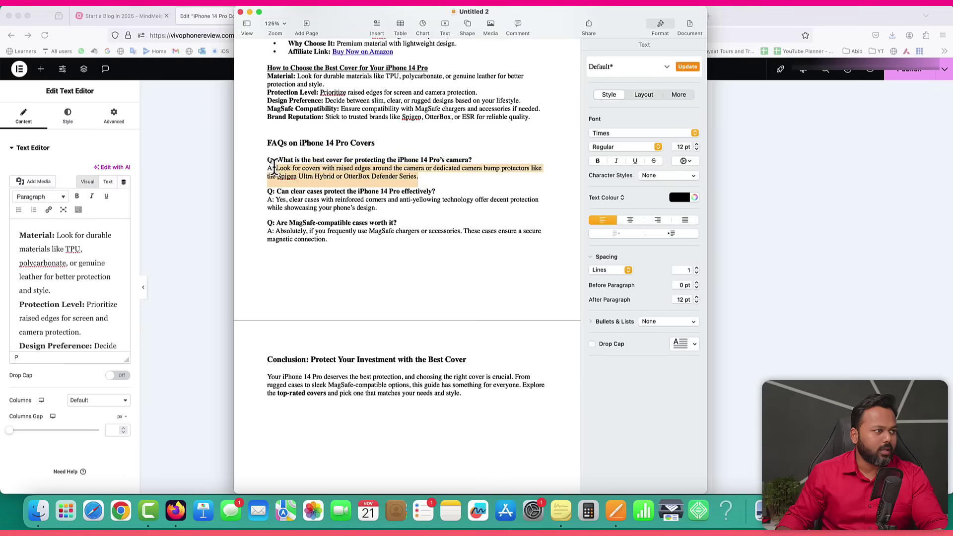
pyautogui.click(225, 238)
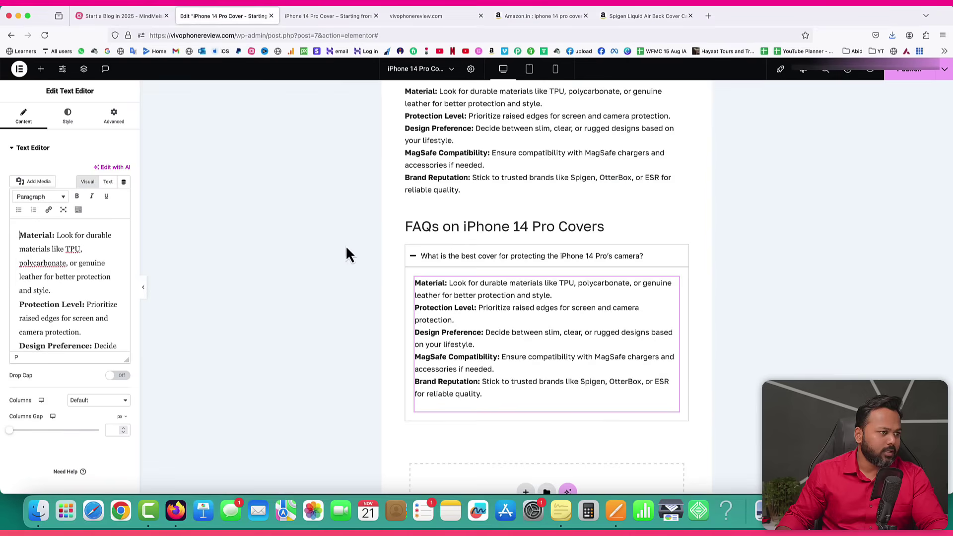
pyautogui.click(108, 181)
pyautogui.click(74, 249)
pyautogui.press('super+a')
pyautogui.press('super+v')
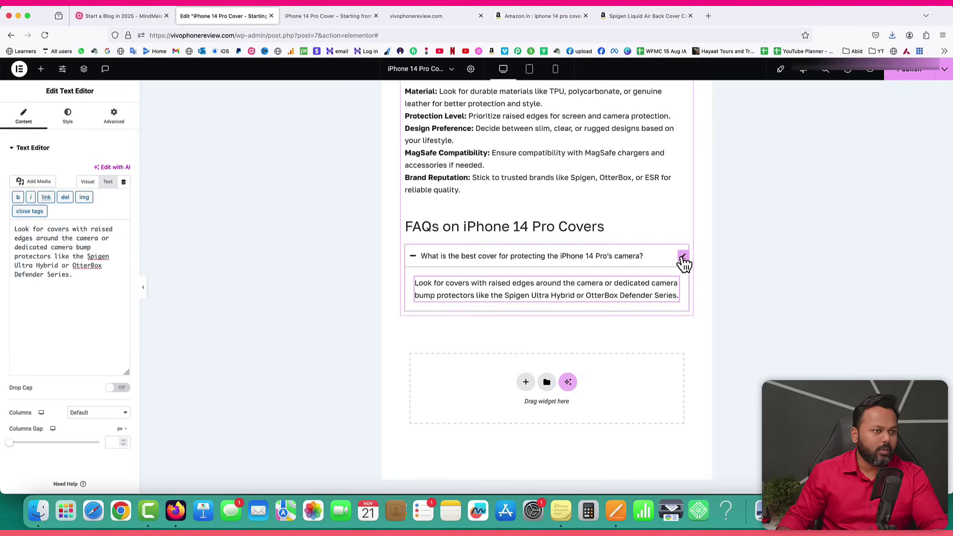
pyautogui.click(685, 257)
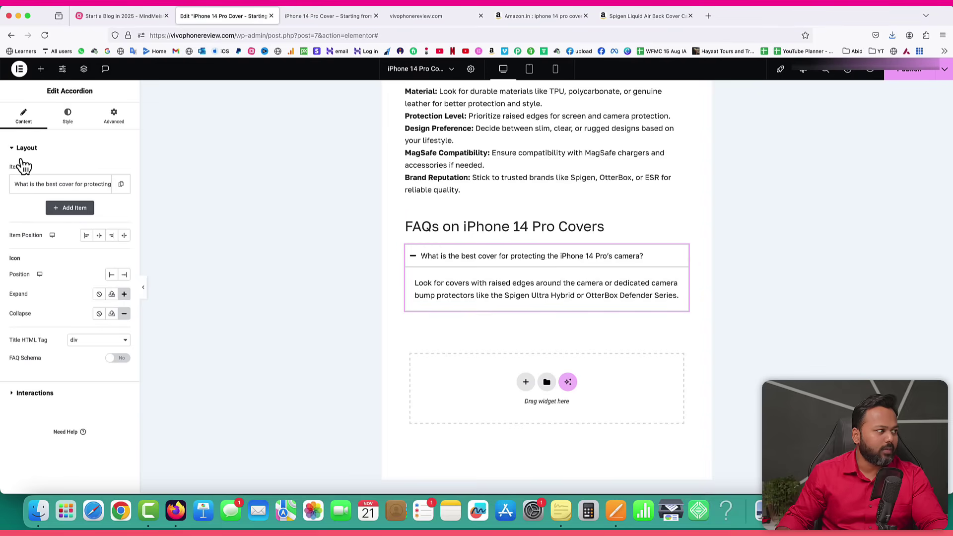
# Duplicate the FAQ item and title it 'Can clear cases protect the iPhone 14 Pro effectively?'.
pyautogui.click(121, 186)
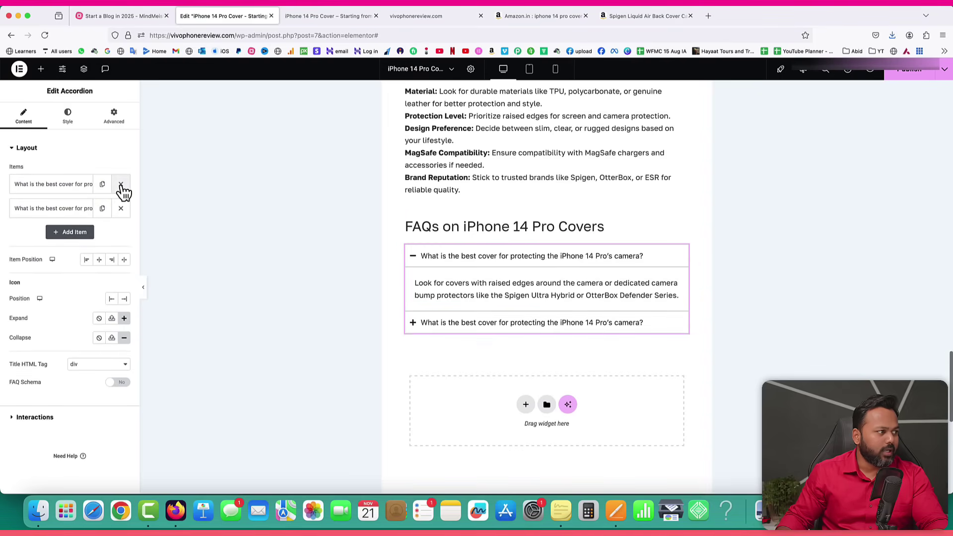
pyautogui.click(42, 209)
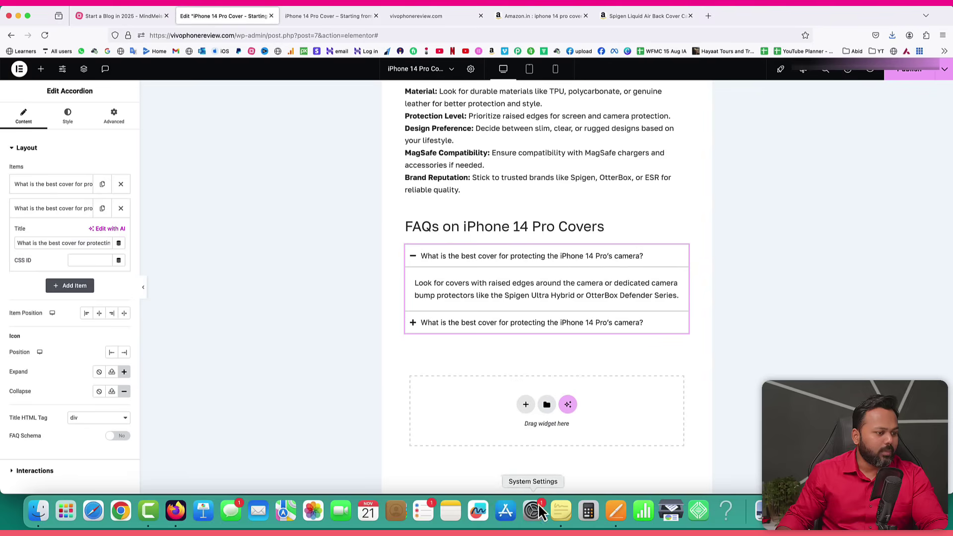
pyautogui.click(616, 508)
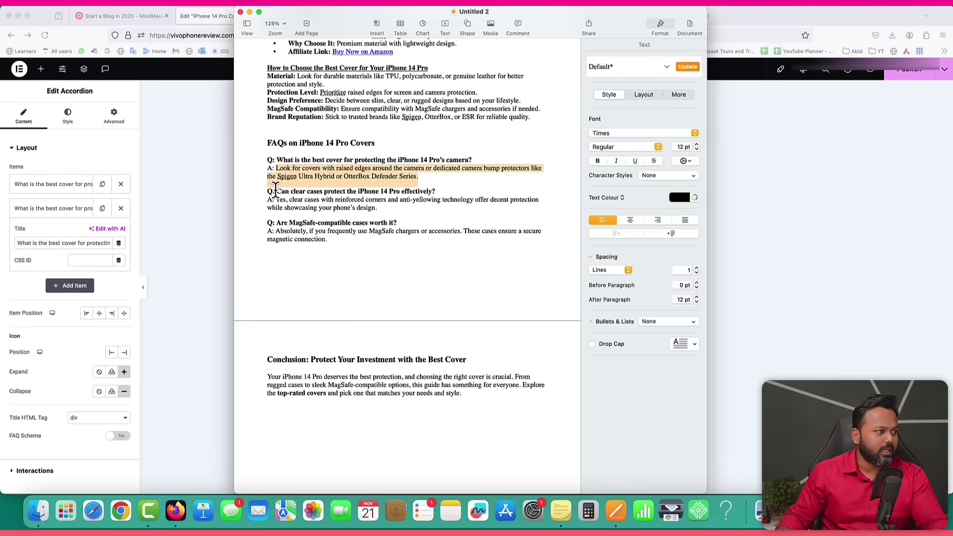
pyautogui.moveTo(276, 191); pyautogui.dragTo(407, 191)
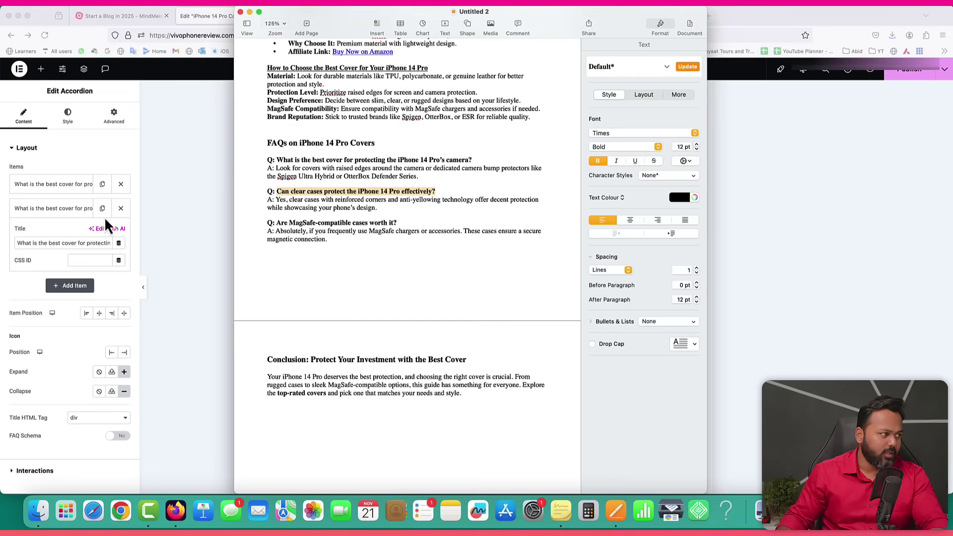
pyautogui.click(48, 244)
pyautogui.press('super+a')
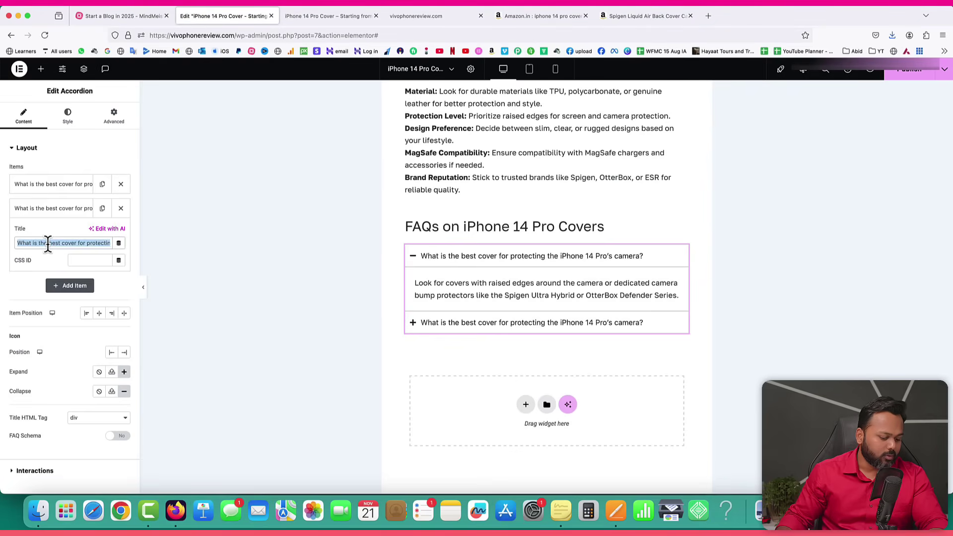
pyautogui.press('super+v')
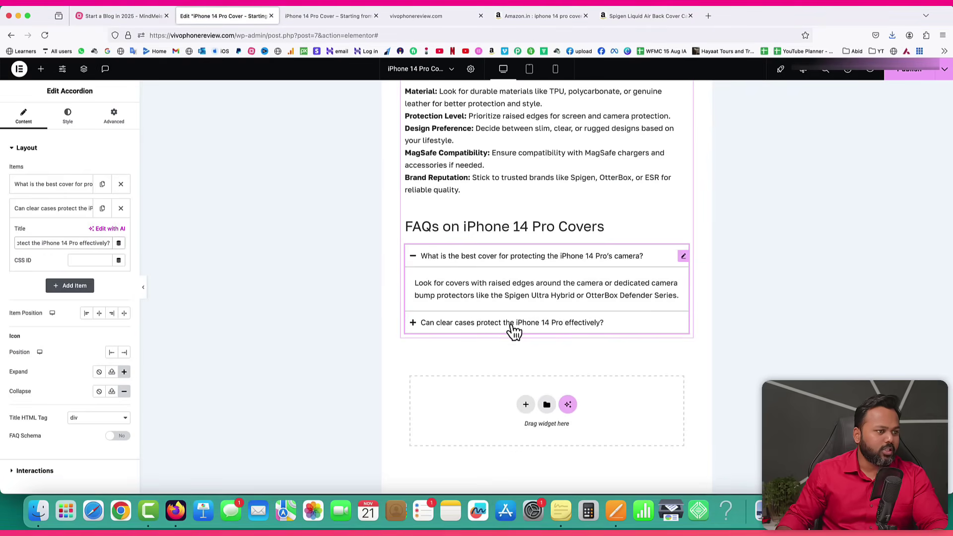
# Replace the second item's answer with the reinforced-corners clear-case text from the Pages draft.
pyautogui.click(512, 326)
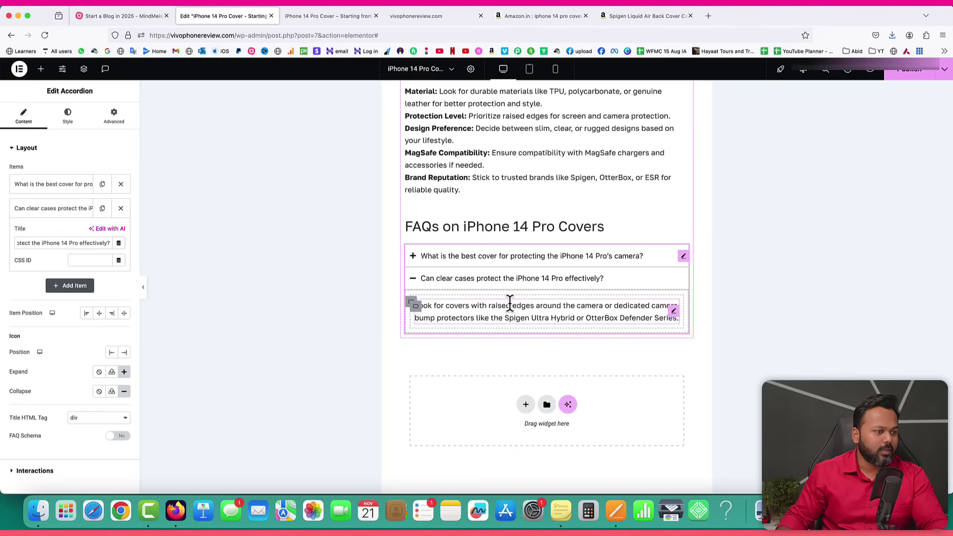
pyautogui.click(509, 304)
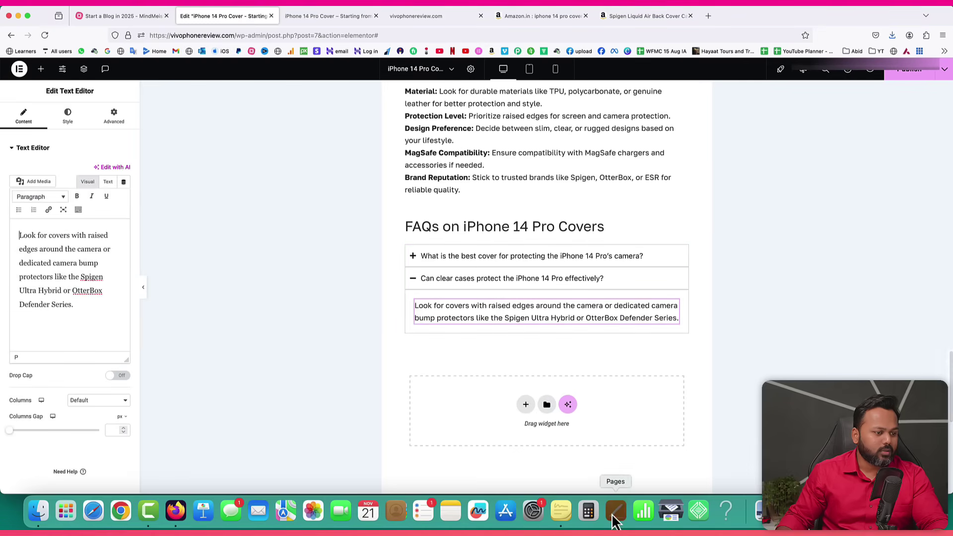
pyautogui.click(616, 519)
pyautogui.moveTo(276, 200); pyautogui.dragTo(377, 208)
pyautogui.click(206, 256)
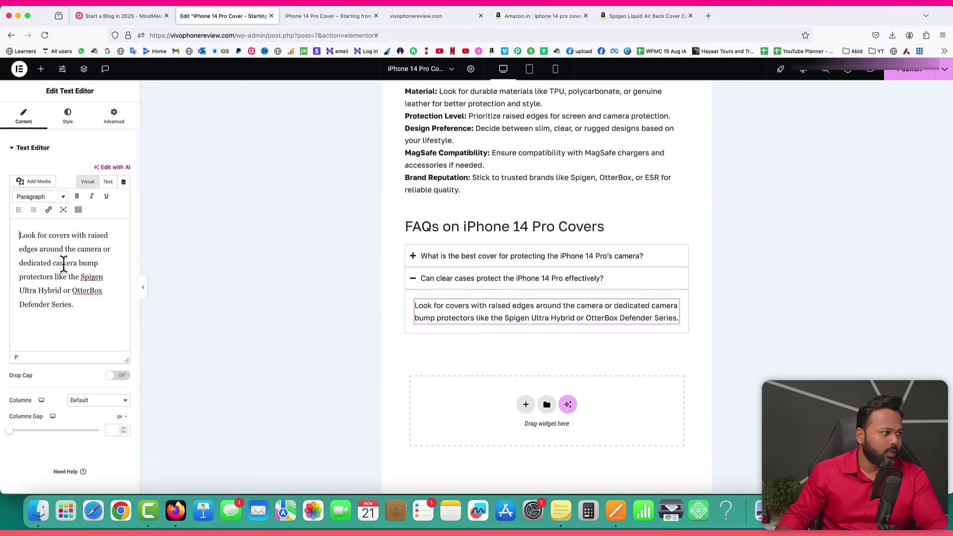
pyautogui.click(108, 181)
pyautogui.press('super+a')
pyautogui.press('super+v')
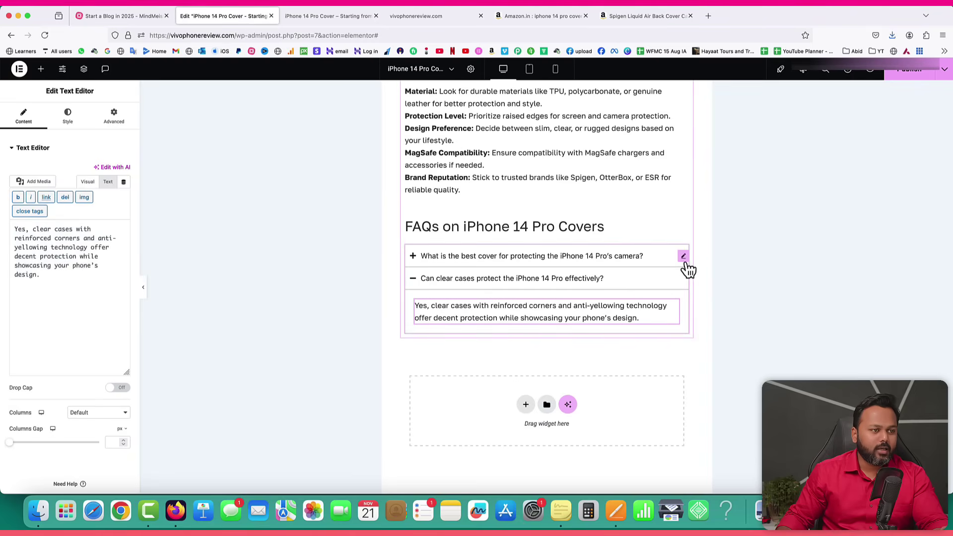
pyautogui.click(683, 257)
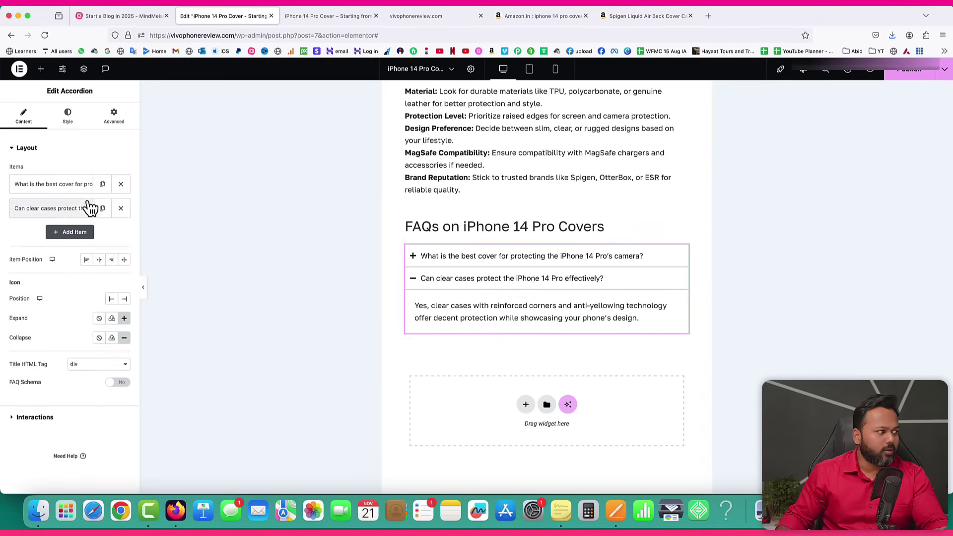
# Duplicate the second FAQ item and title the copy 'Are MagSafe-compatible cases worth it?'.
pyautogui.click(102, 208)
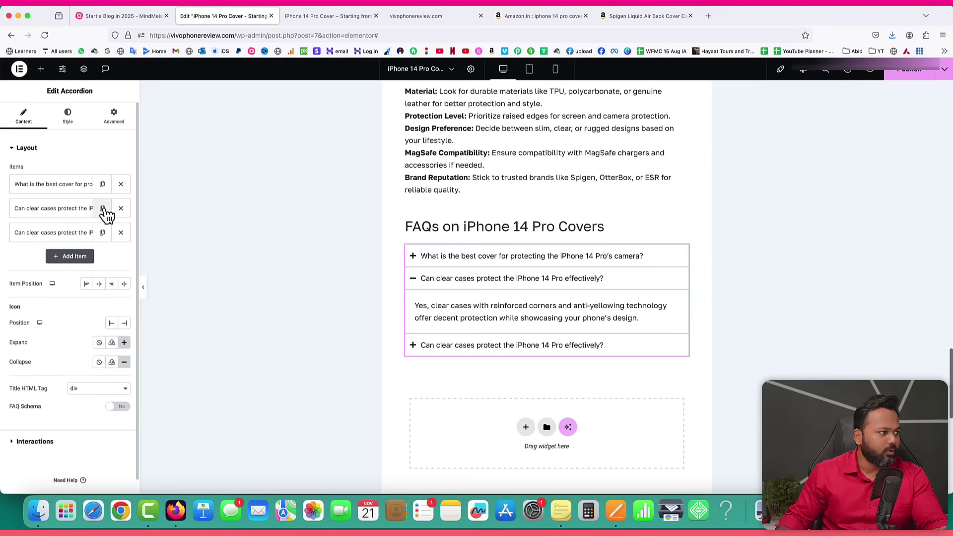
pyautogui.click(57, 233)
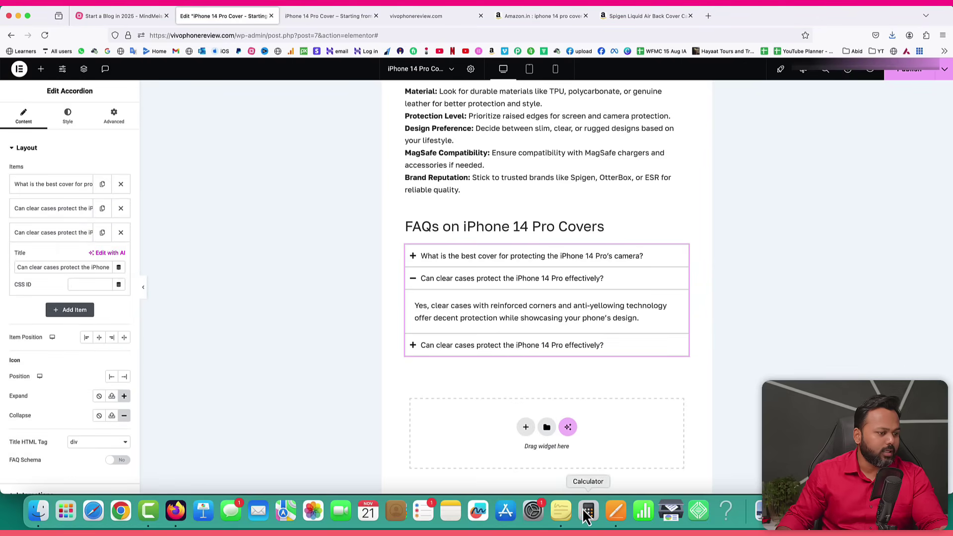
pyautogui.click(617, 510)
pyautogui.moveTo(277, 221); pyautogui.dragTo(396, 222)
pyautogui.press('super+c')
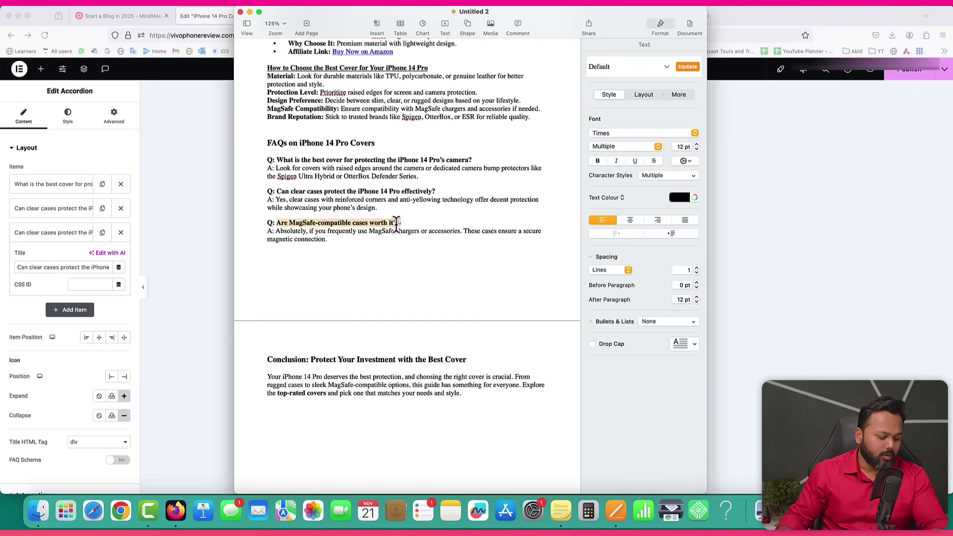
pyautogui.click(47, 260)
pyautogui.press('super+a')
pyautogui.press('super+v')
# Paste the secure magnetic connection answer from the draft into the third item's text.
pyautogui.click(616, 511)
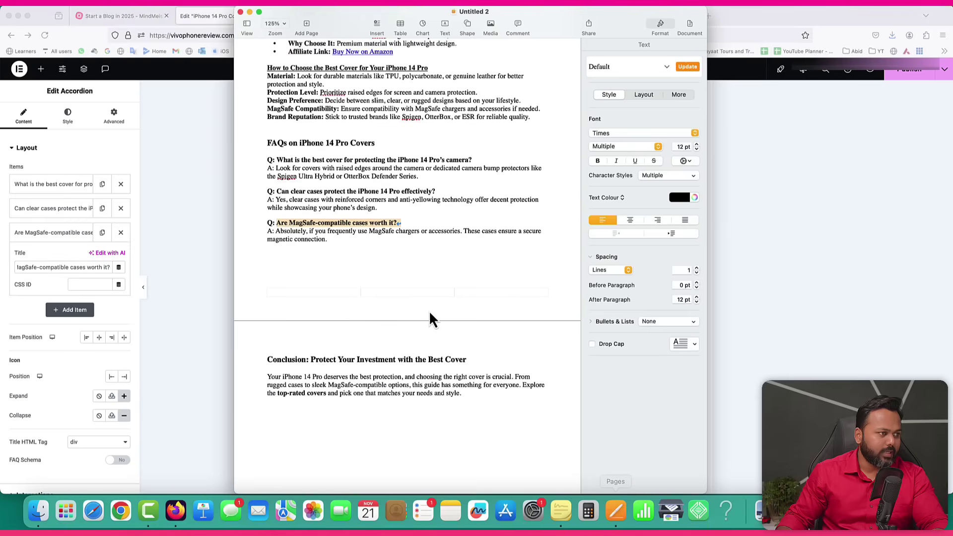
pyautogui.moveTo(276, 232); pyautogui.dragTo(331, 240)
pyautogui.press('super+c')
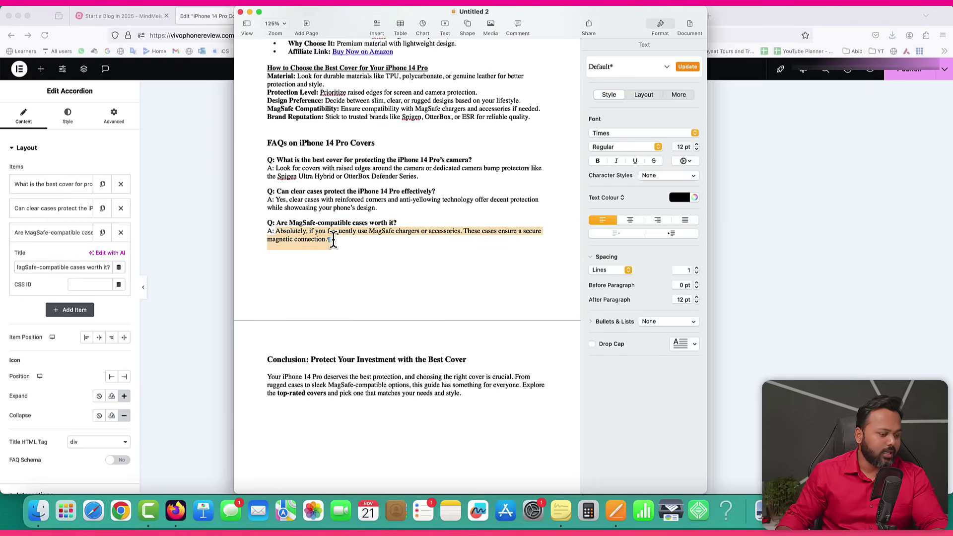
pyautogui.click(226, 270)
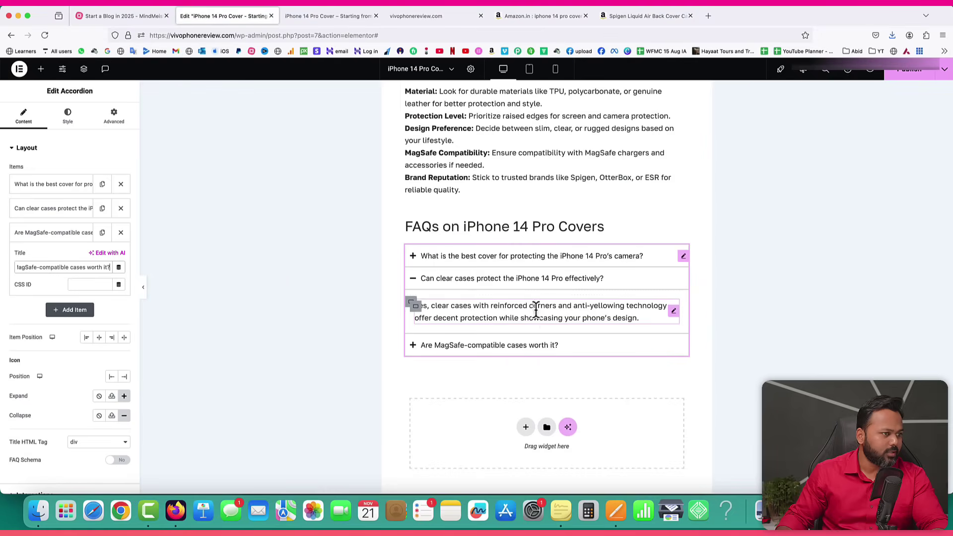
pyautogui.click(528, 351)
pyautogui.click(506, 335)
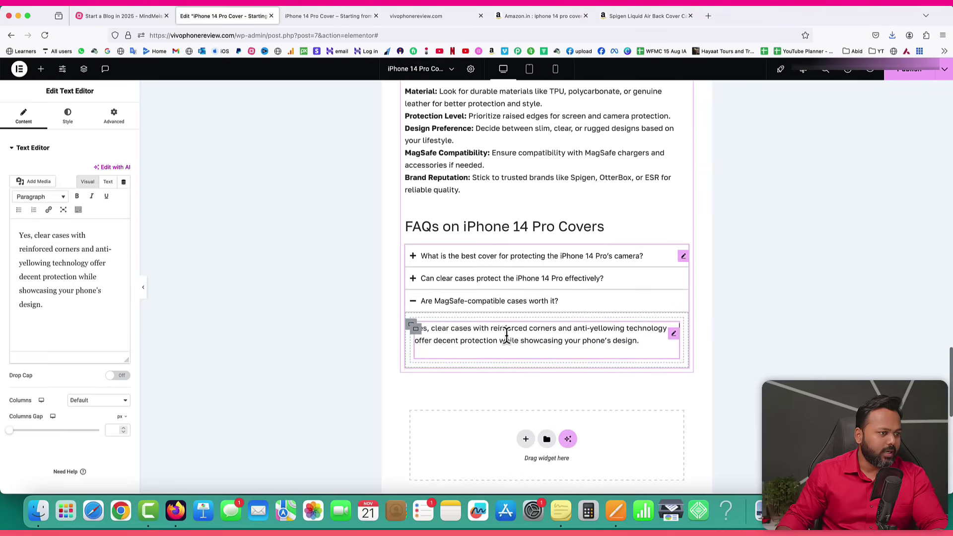
pyautogui.click(109, 182)
pyautogui.press('super+a')
pyautogui.press('super+v')
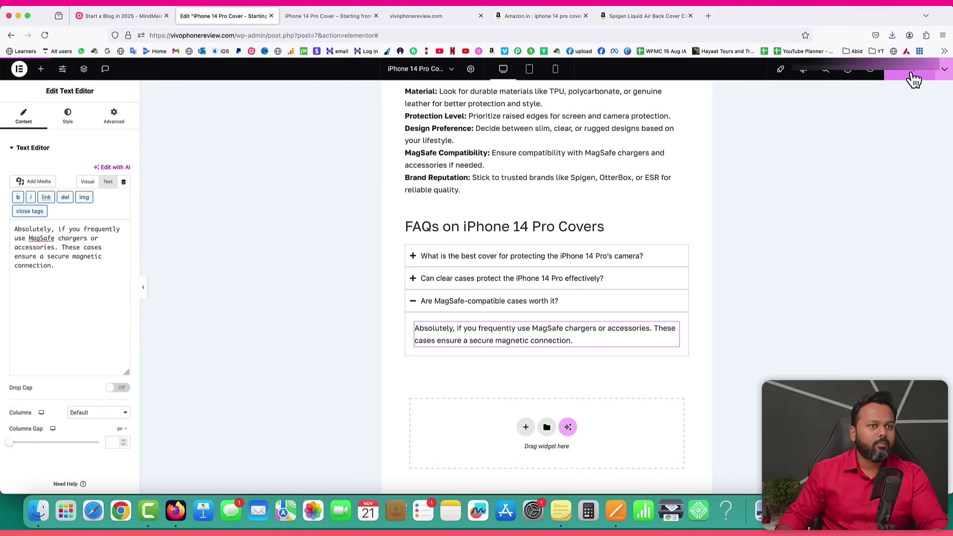
# Publish the post and confirm all three FAQ questions expand on the reloaded live page.
pyautogui.click(326, 18)
pyautogui.click(45, 34)
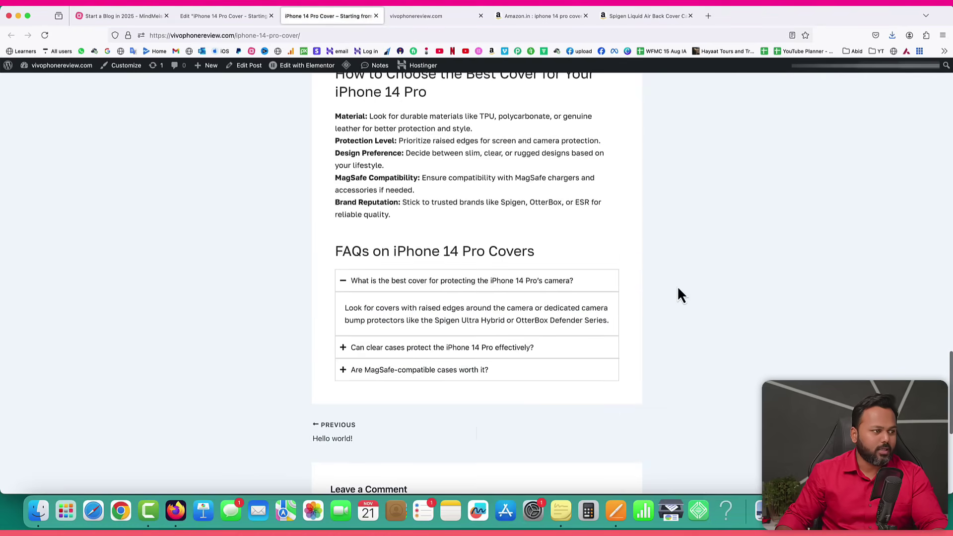
pyautogui.scroll(-2, 680, 294)
pyautogui.click(446, 293)
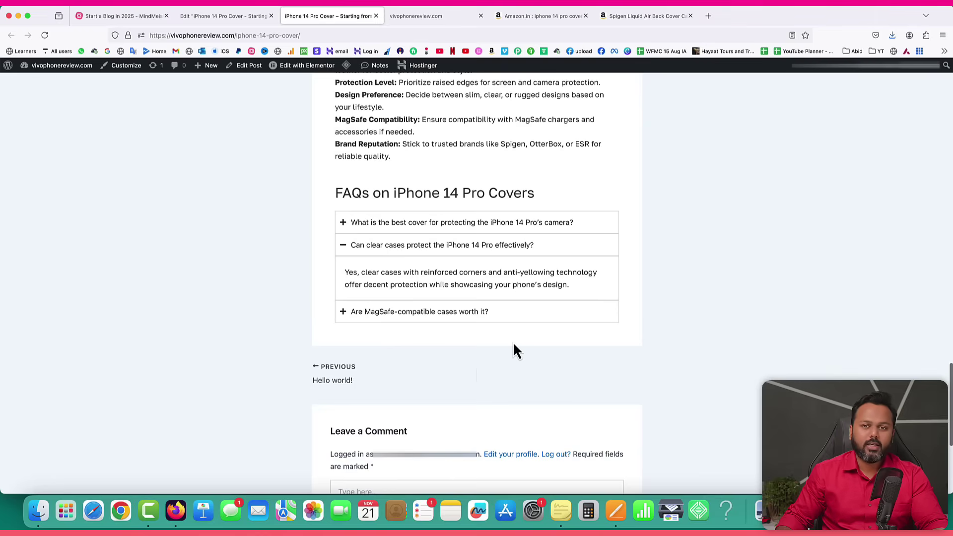
pyautogui.click(430, 312)
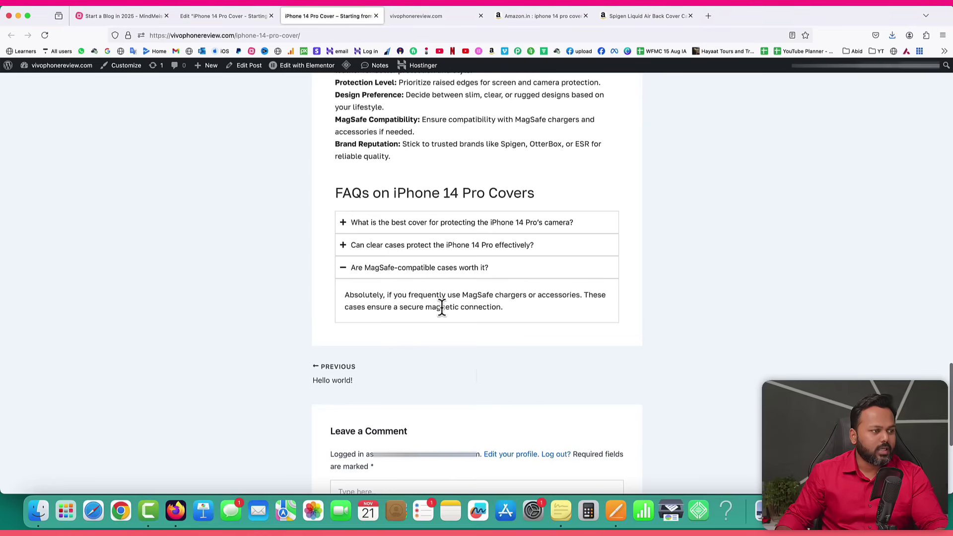
pyautogui.click(461, 225)
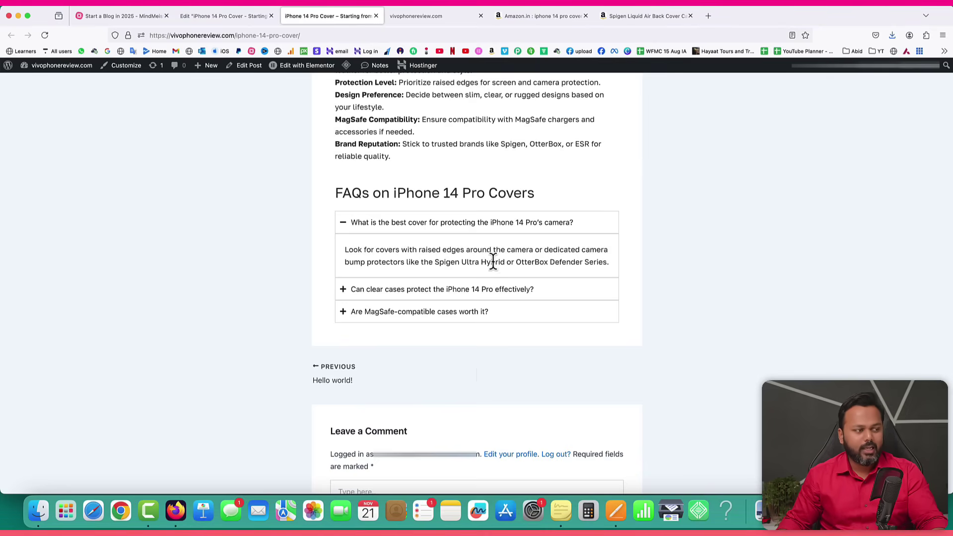
pyautogui.click(617, 509)
# Review the Table of Contents list in the Pages draft, then return to the Elementor editor.
pyautogui.scroll(-2, 357, 341)
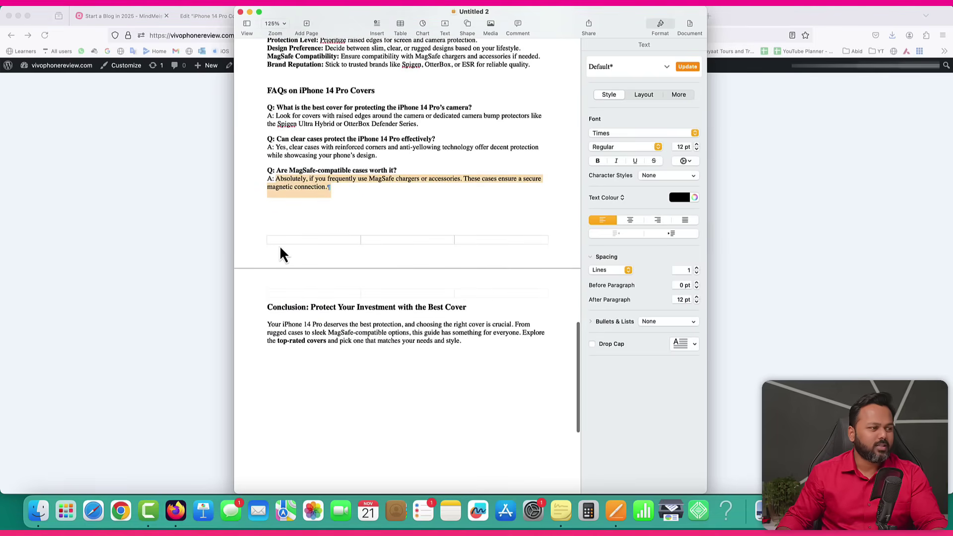
pyautogui.scroll(15, 426, 236)
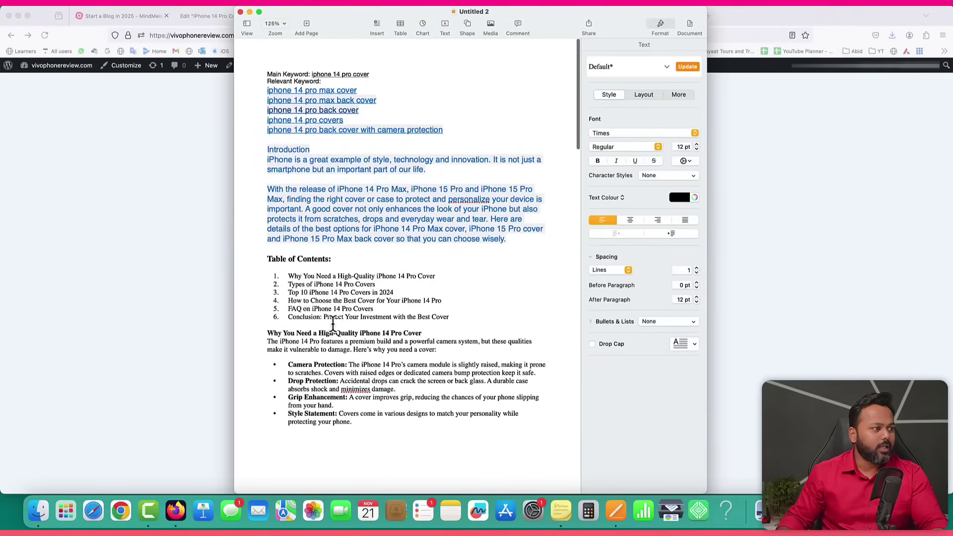
pyautogui.moveTo(270, 262); pyautogui.dragTo(491, 197)
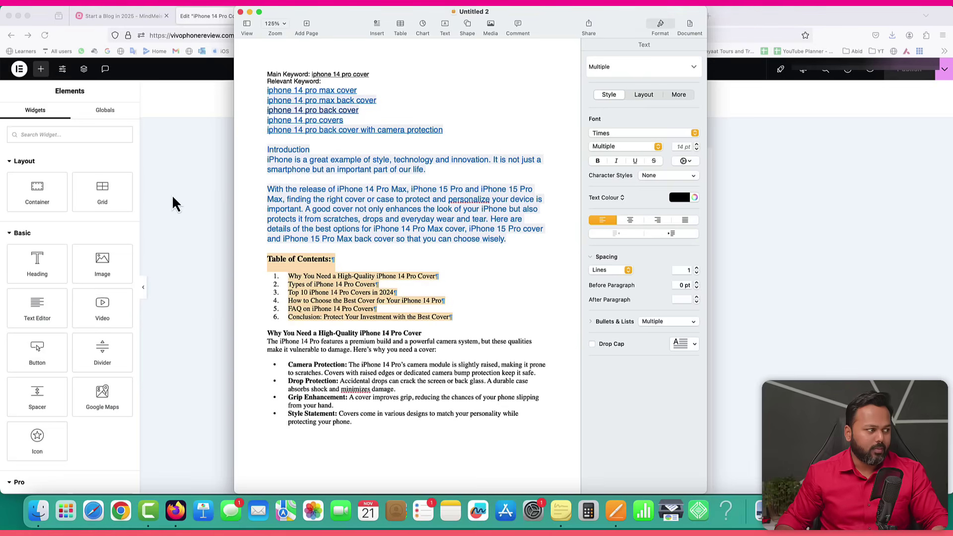
pyautogui.click(174, 204)
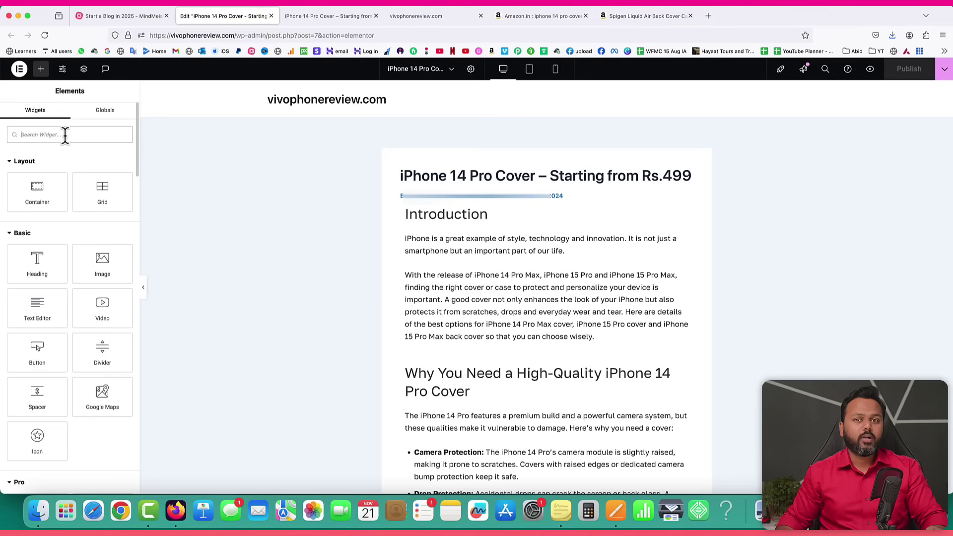
pyautogui.click(50, 135)
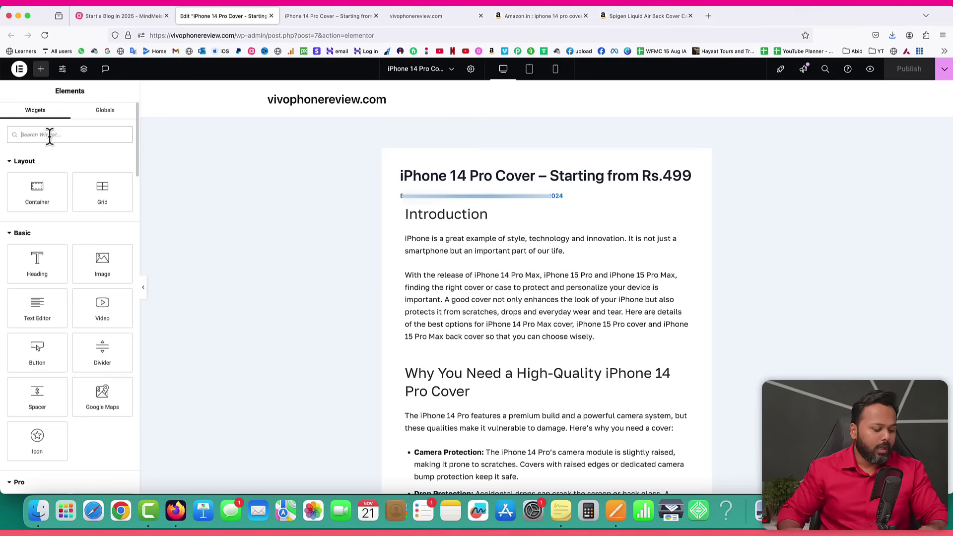
pyautogui.write('table')
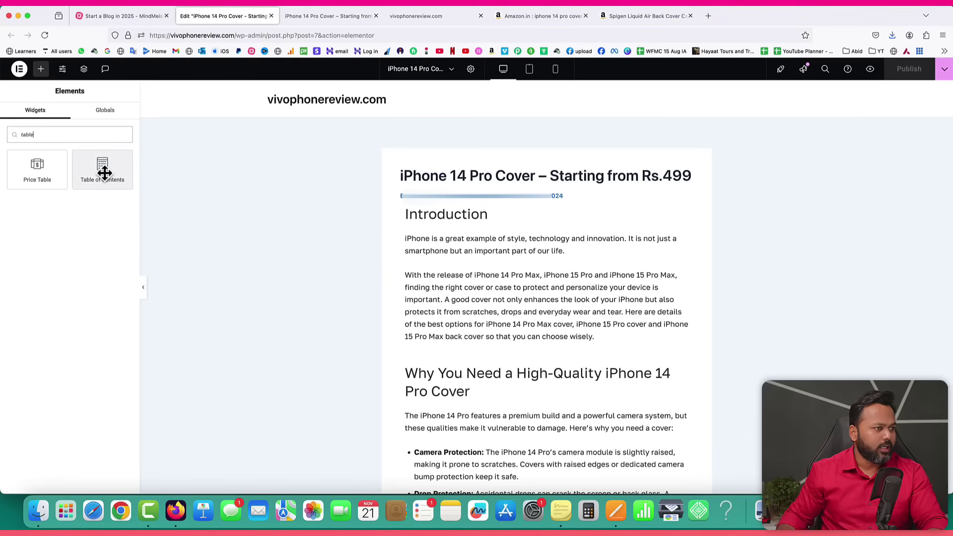
pyautogui.moveTo(104, 173); pyautogui.dragTo(464, 348)
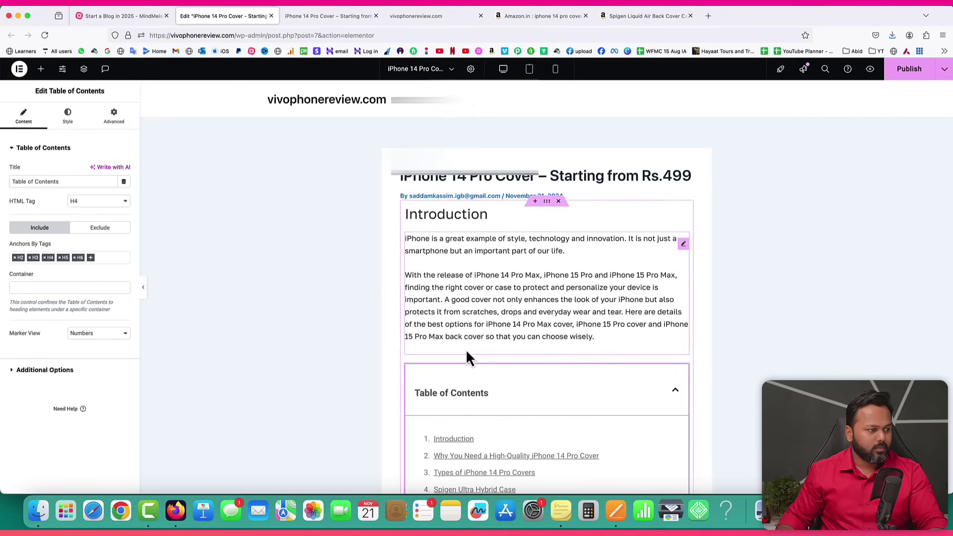
pyautogui.scroll(-3, 597, 332)
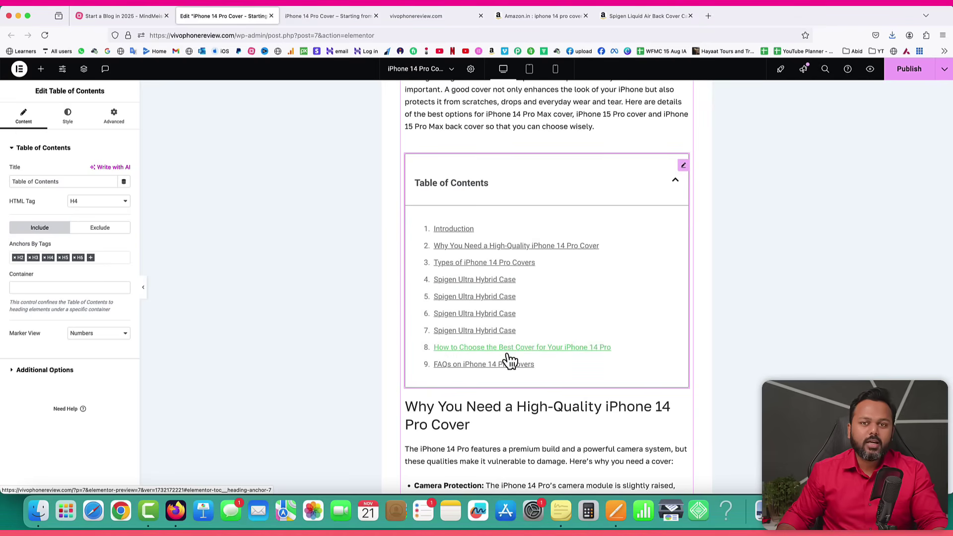
pyautogui.scroll(5, 576, 318)
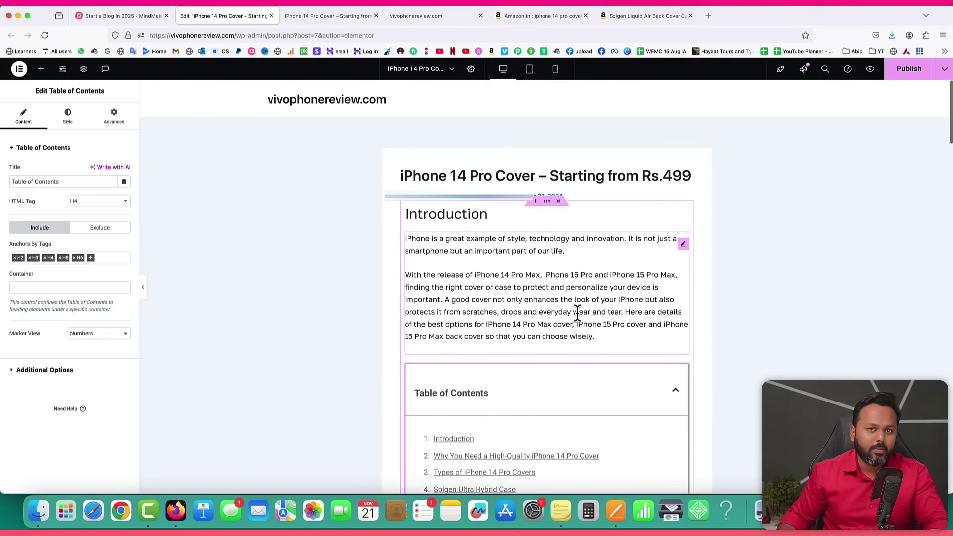
pyautogui.click(444, 213)
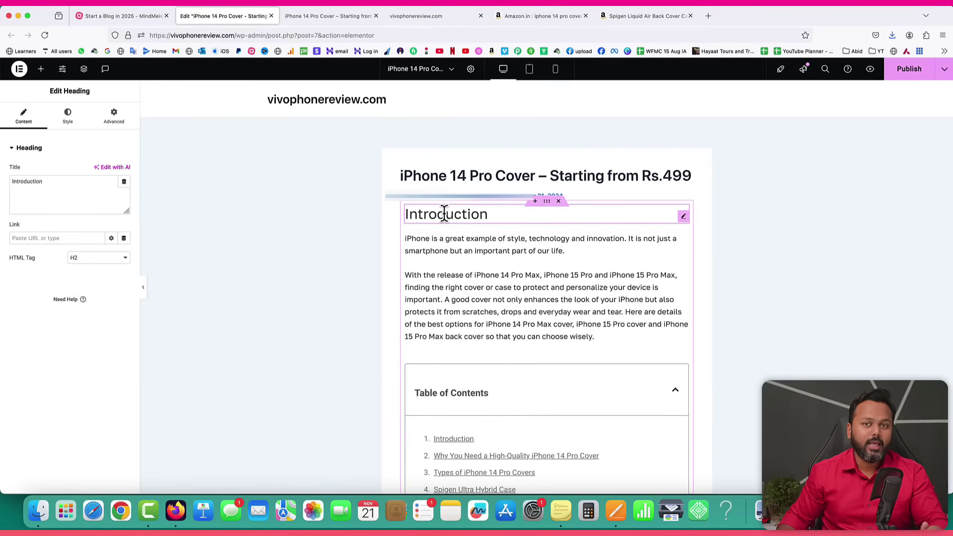
pyautogui.scroll(-3, 540, 281)
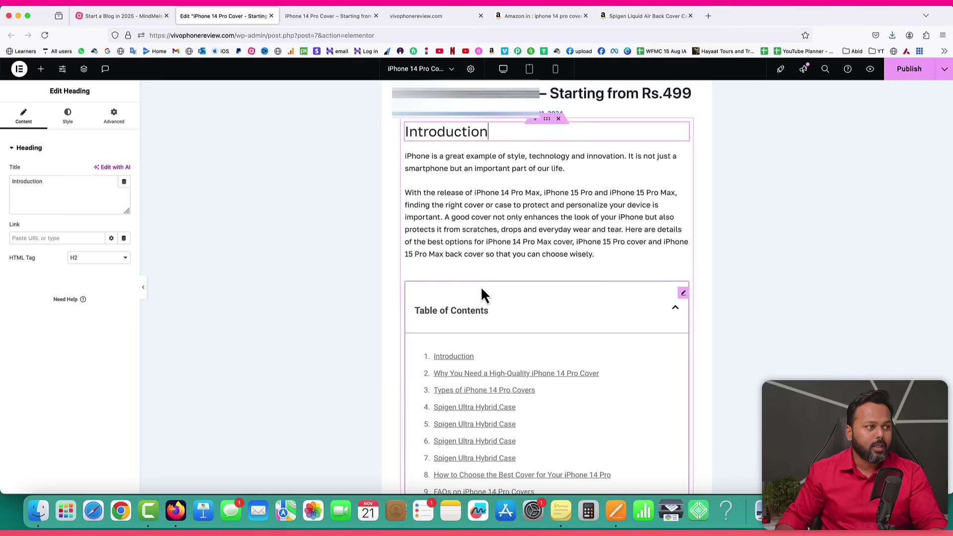
pyautogui.scroll(3, 479, 268)
pyautogui.scroll(-5, 544, 356)
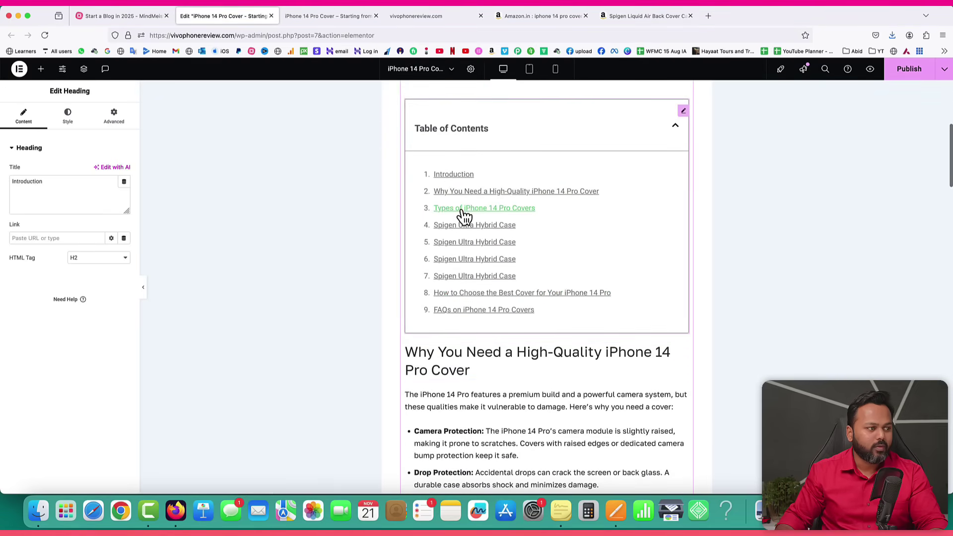
pyautogui.scroll(-1, 511, 330)
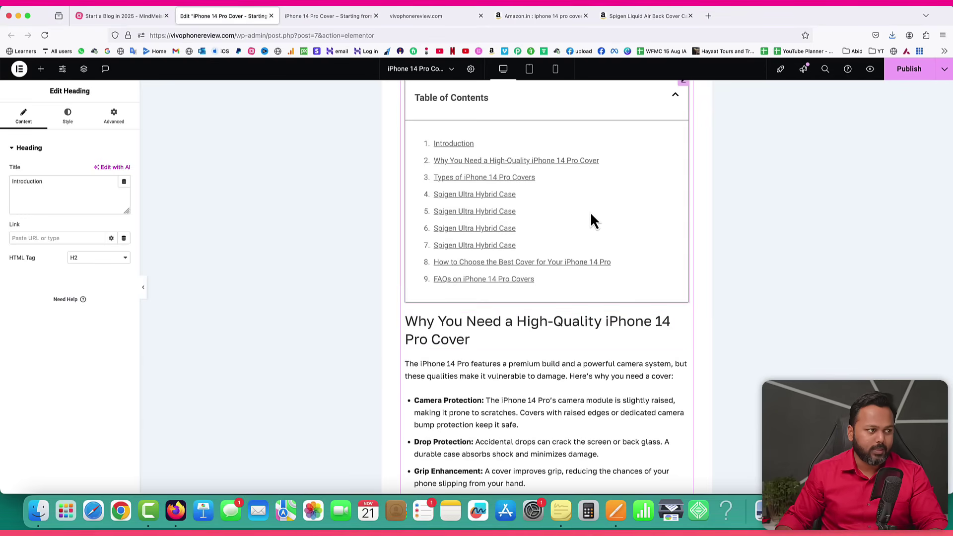
pyautogui.scroll(-10, 551, 400)
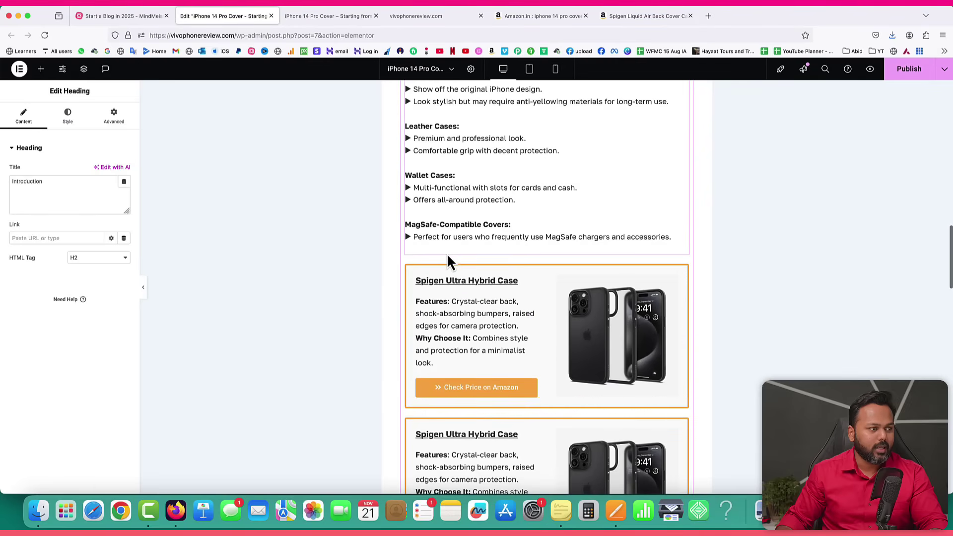
# Copy the 'Top 10 iPhone 14 Pro Covers in 2024' heading from the Pages draft.
pyautogui.click(616, 512)
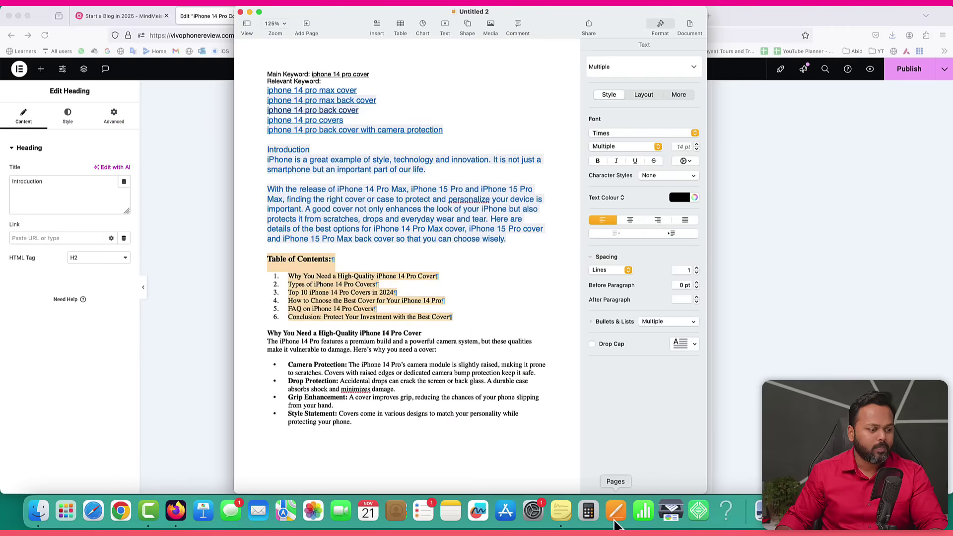
pyautogui.scroll(-5, 499, 322)
pyautogui.scroll(-10, 499, 322)
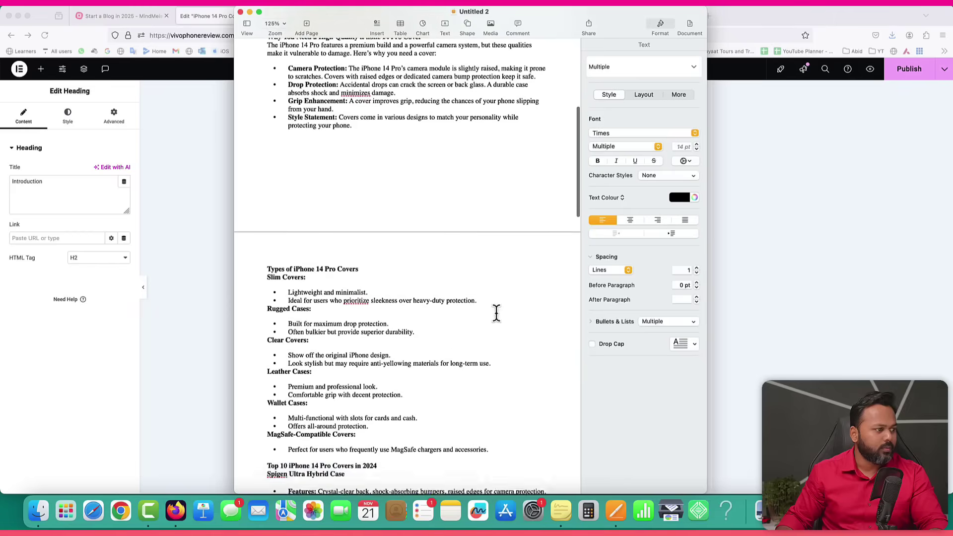
pyautogui.scroll(2, 496, 311)
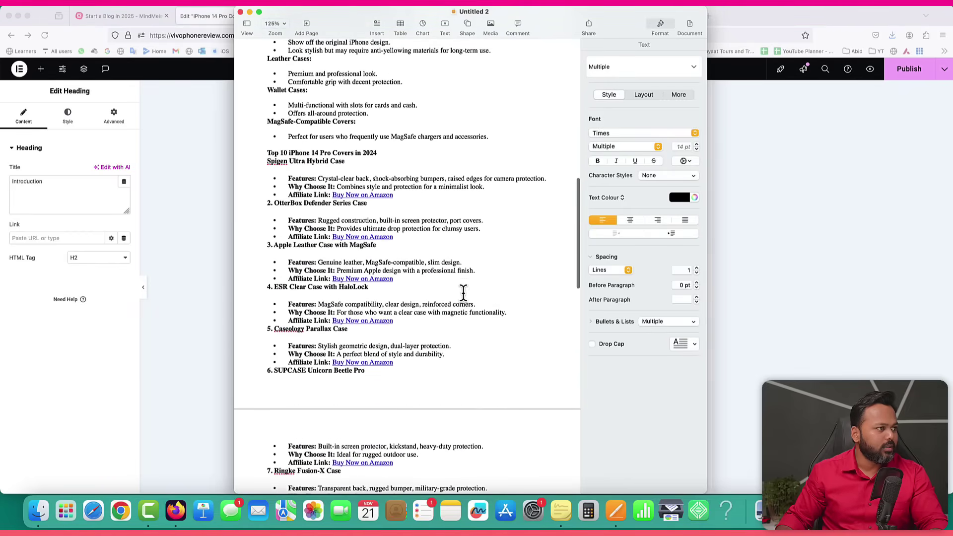
pyautogui.moveTo(268, 151); pyautogui.dragTo(287, 152)
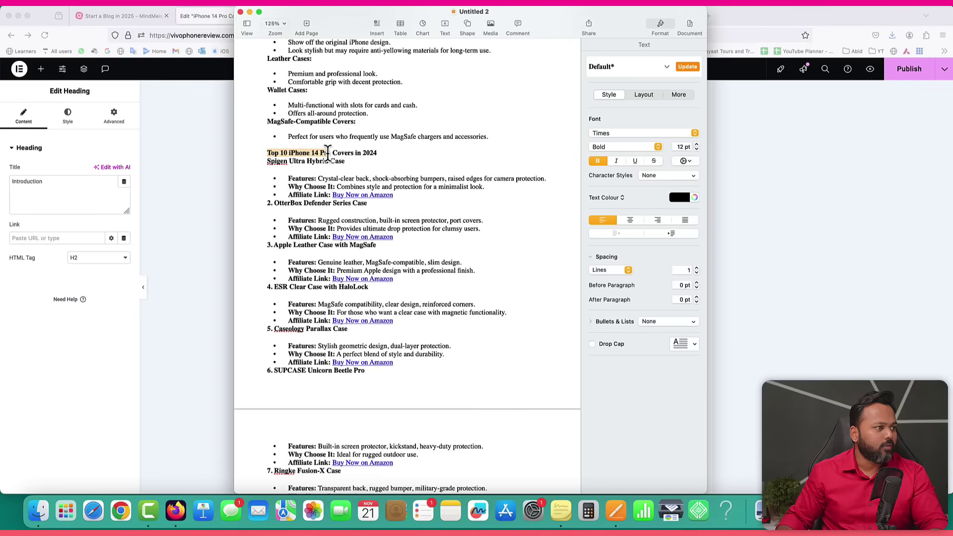
pyautogui.rightClick(375, 153)
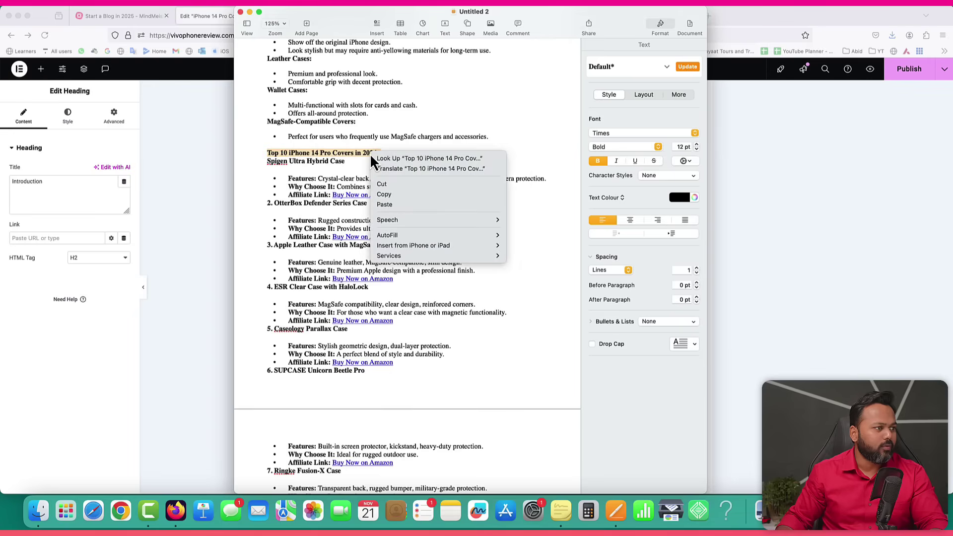
pyautogui.click(388, 194)
pyautogui.click(191, 183)
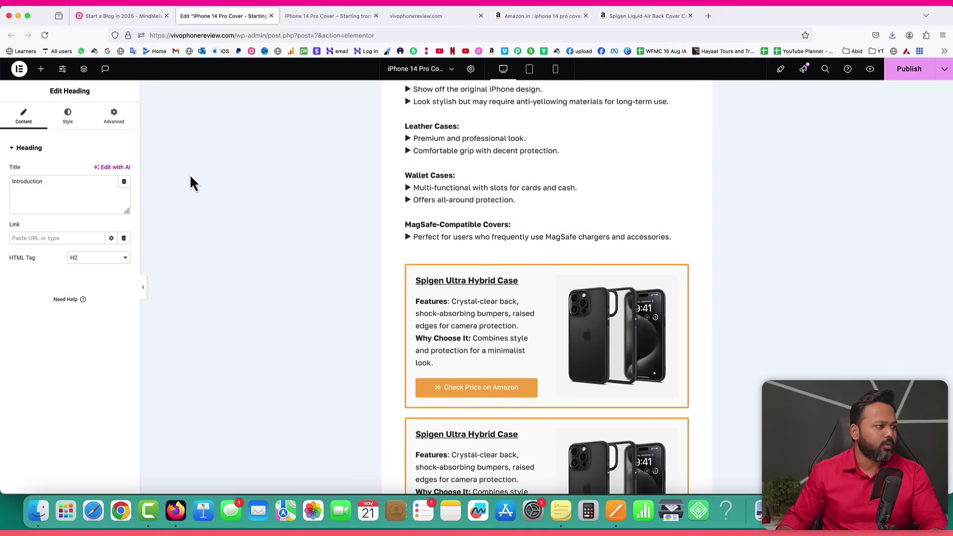
# Duplicate the 'Types of iPhone 14 Pro Covers' heading above the Spigen box, retitled 'Top 10 iPhone 14 Pro Covers in 2024'.
pyautogui.scroll(6, 538, 245)
pyautogui.rightClick(507, 196)
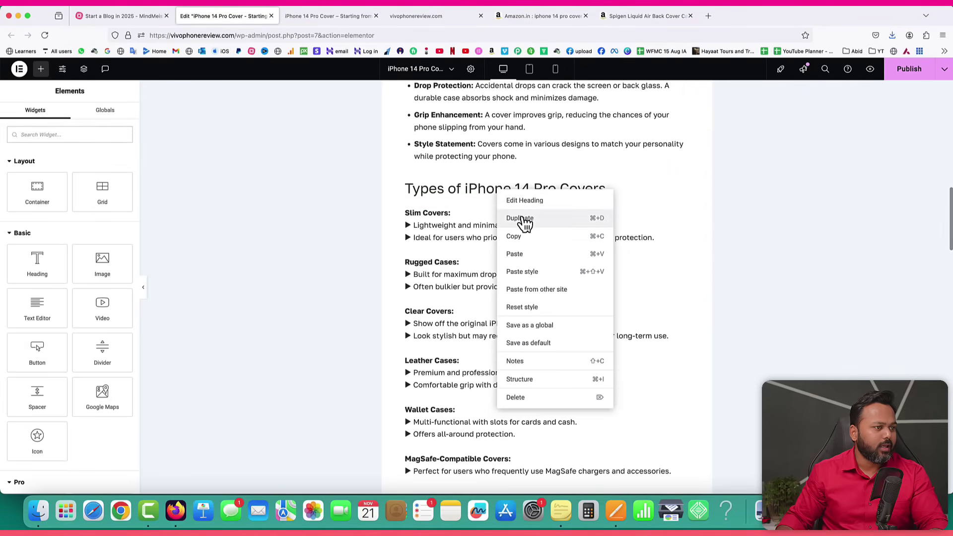
pyautogui.click(520, 218)
pyautogui.scroll(-4, 610, 209)
pyautogui.moveTo(684, 128); pyautogui.dragTo(490, 394)
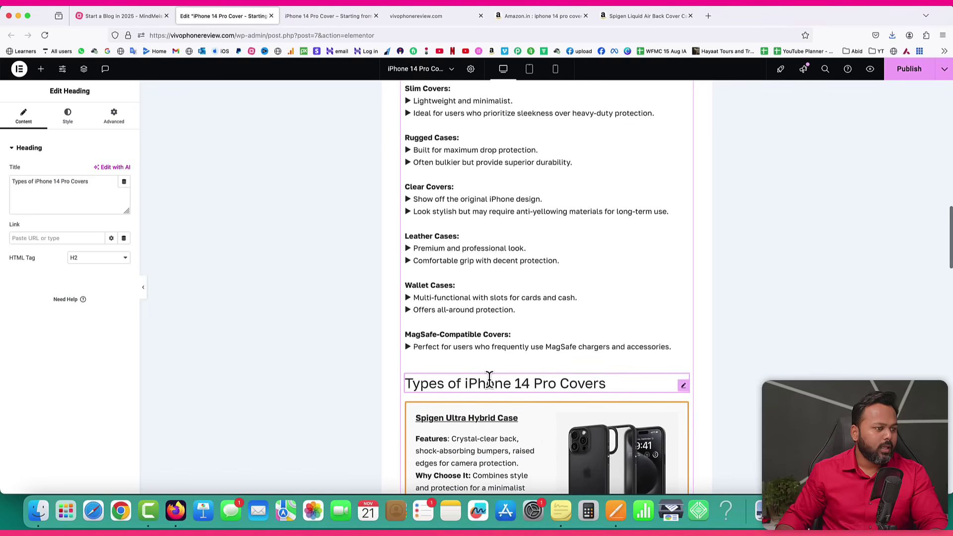
pyautogui.click(96, 187)
pyautogui.press('cmd+a')
pyautogui.write('Top 10 iPhone 14 Pro Covers in 2024')
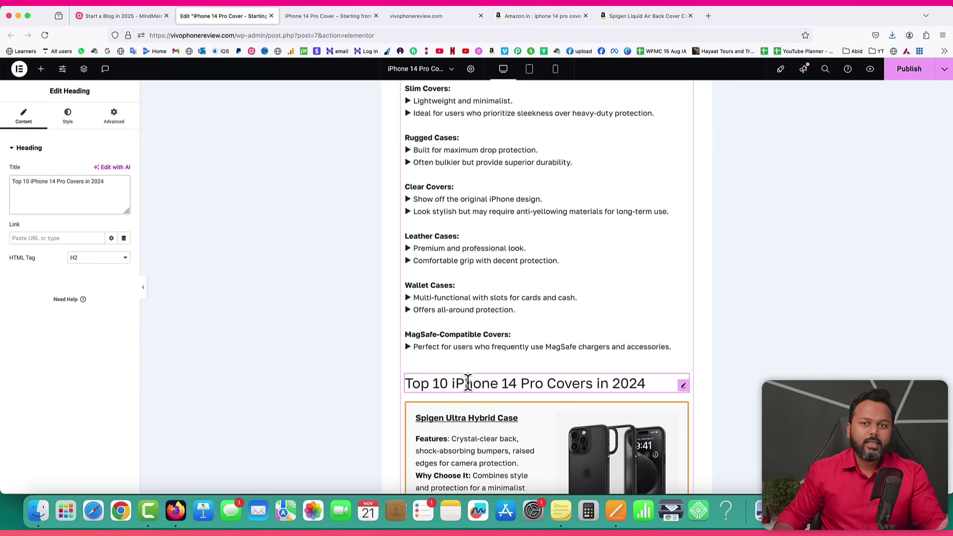
pyautogui.scroll(15, 469, 386)
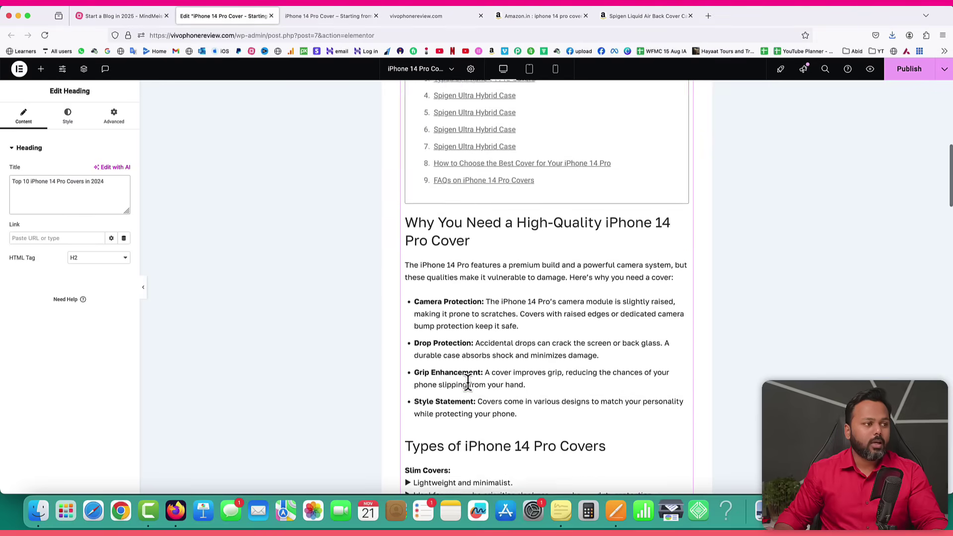
# Update the post, reload, and test the new TOC item 4 link to the Top 10 heading.
pyautogui.scroll(-1, 472, 390)
pyautogui.click(904, 77)
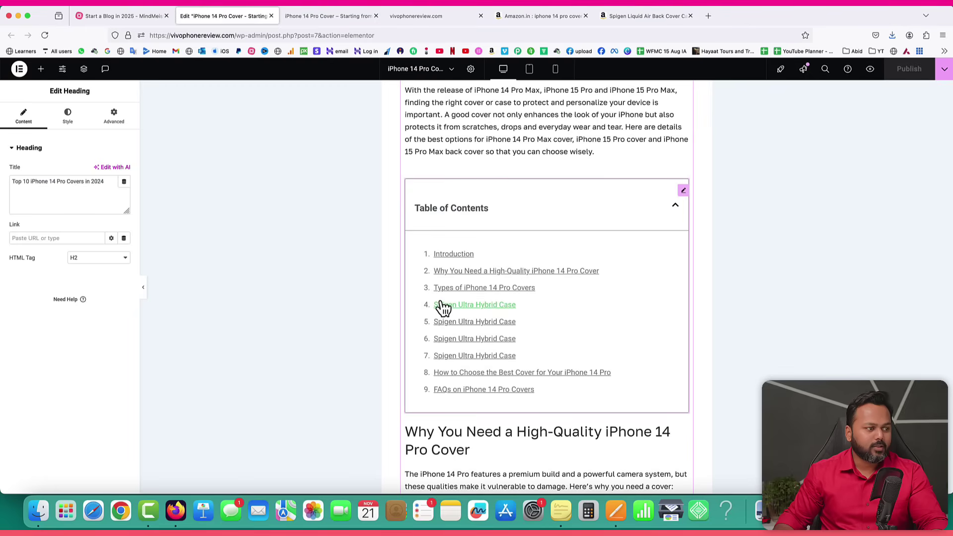
pyautogui.click(45, 35)
pyautogui.scroll(-2, 413, 243)
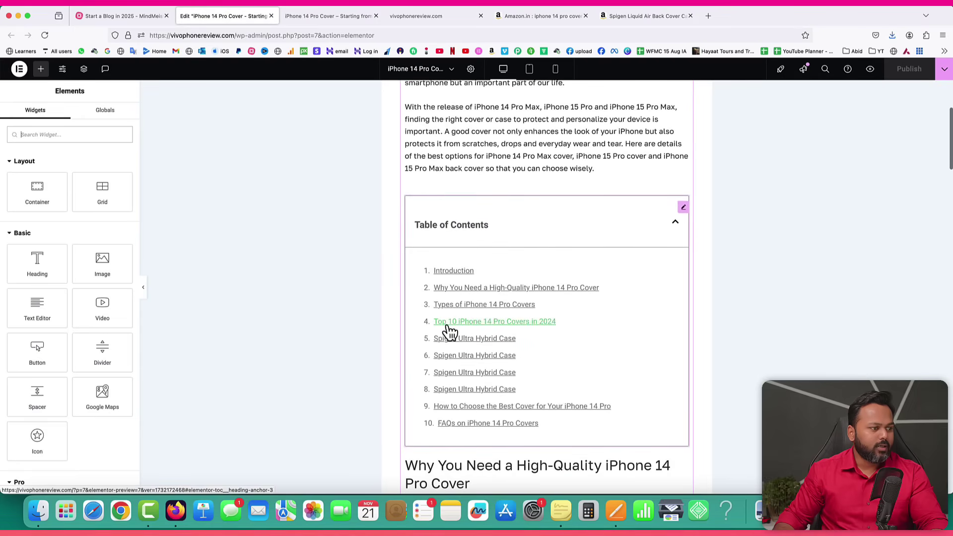
pyautogui.click(555, 332)
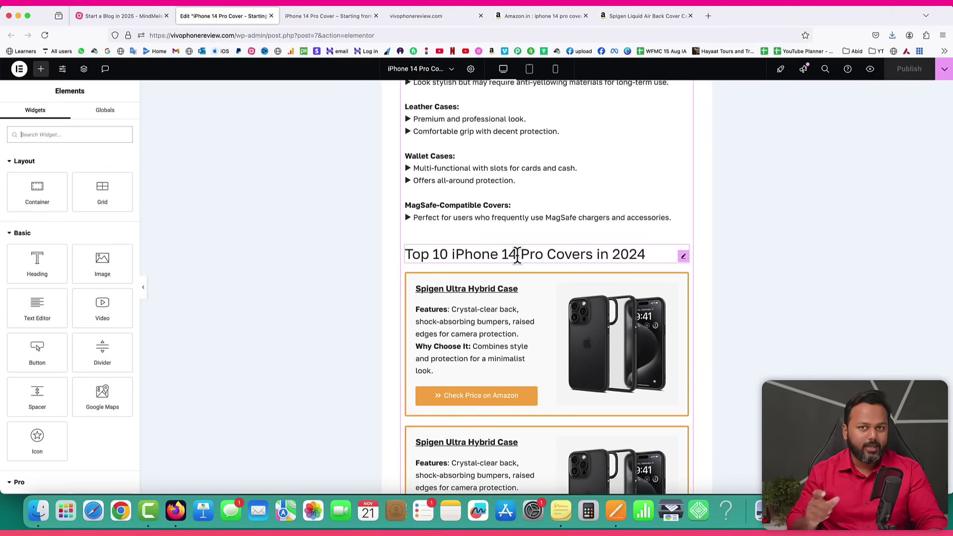
pyautogui.scroll(10, 517, 257)
pyautogui.scroll(10, 516, 257)
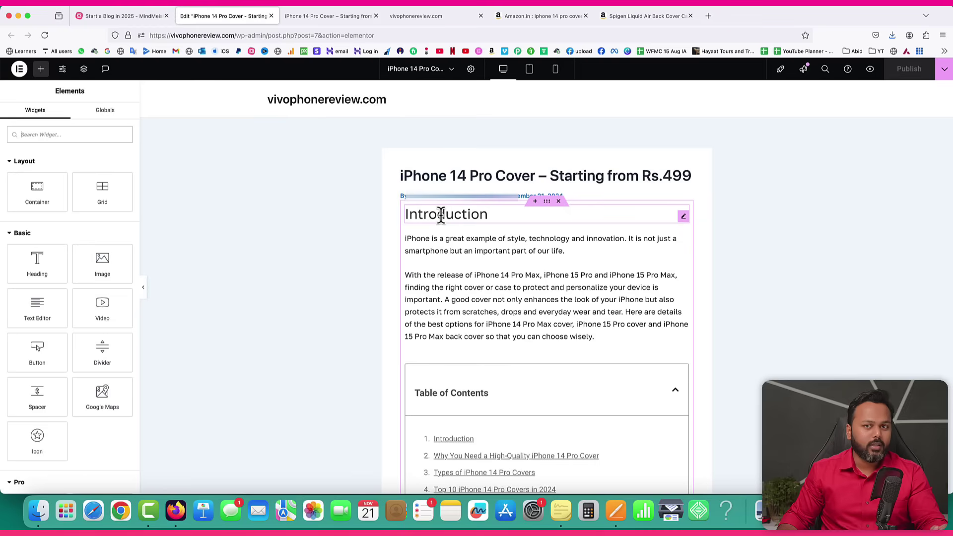
# Open the Introduction heading's settings and keep its HTML tag at H2.
pyautogui.scroll(-8, 504, 300)
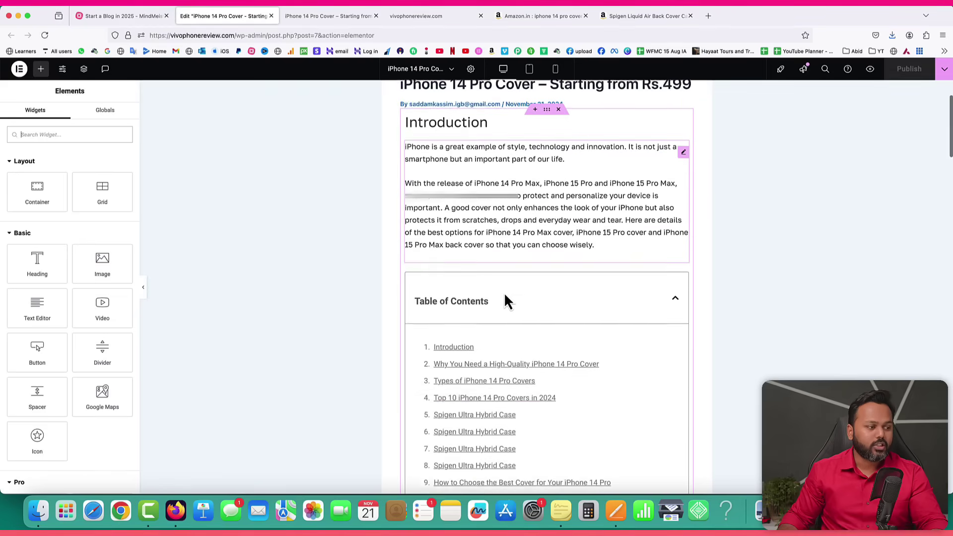
pyautogui.scroll(10, 489, 262)
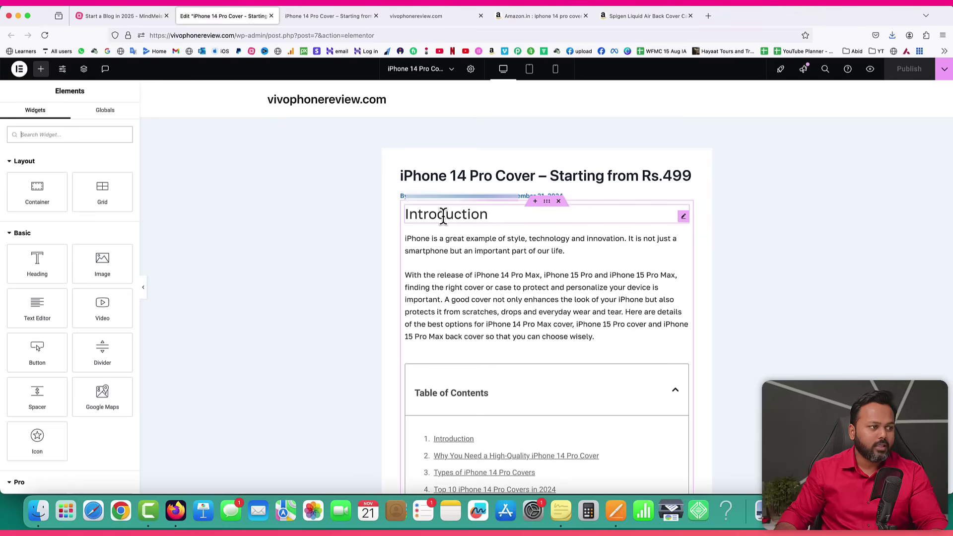
pyautogui.rightClick(683, 219)
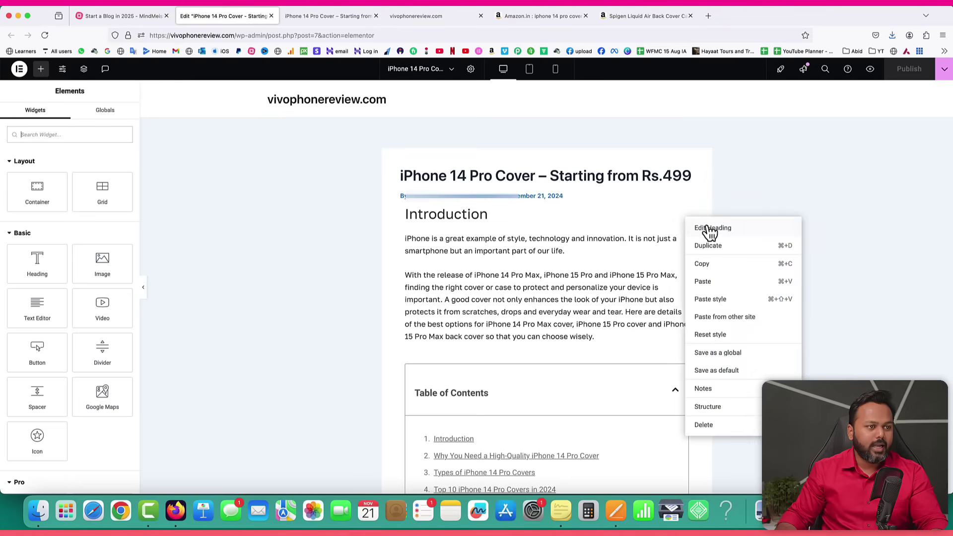
pyautogui.click(710, 228)
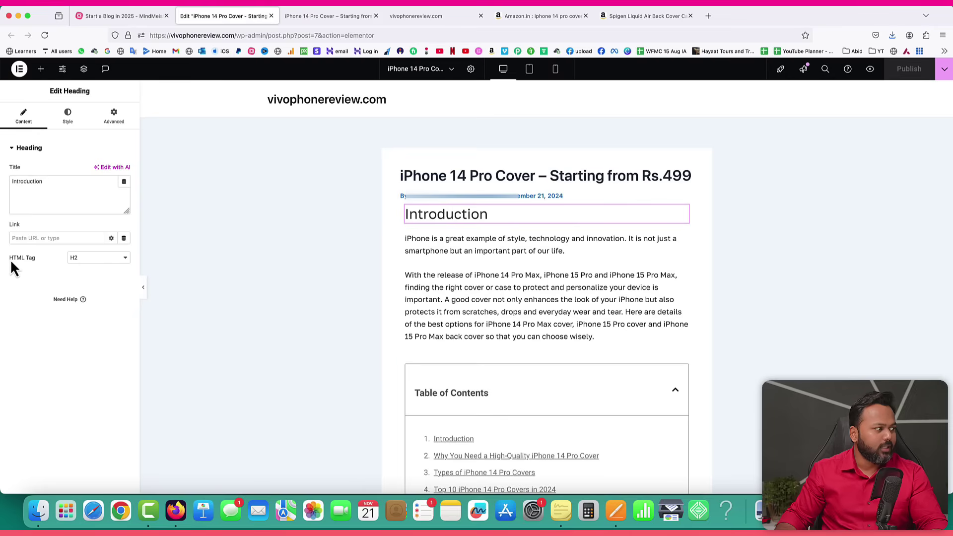
pyautogui.click(86, 267)
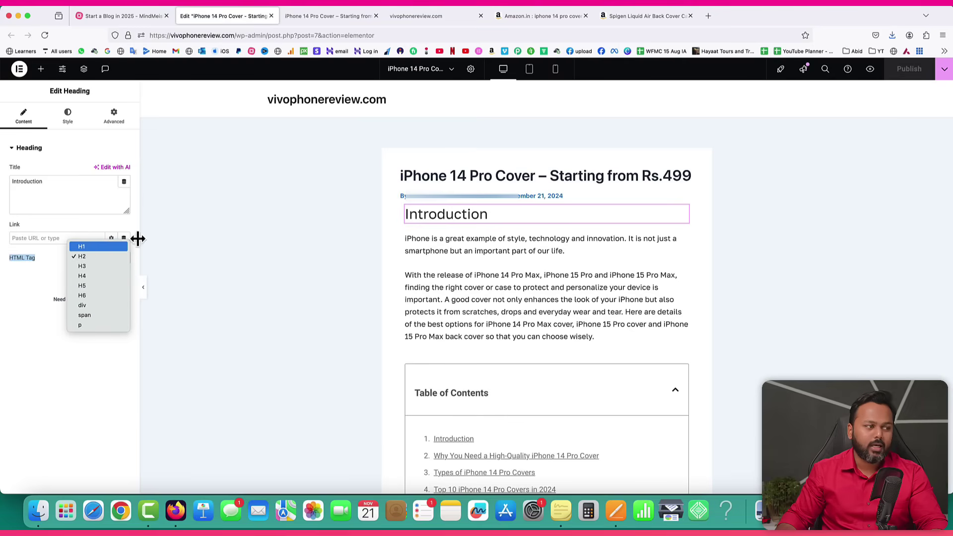
pyautogui.click(88, 256)
pyautogui.scroll(-3, 526, 320)
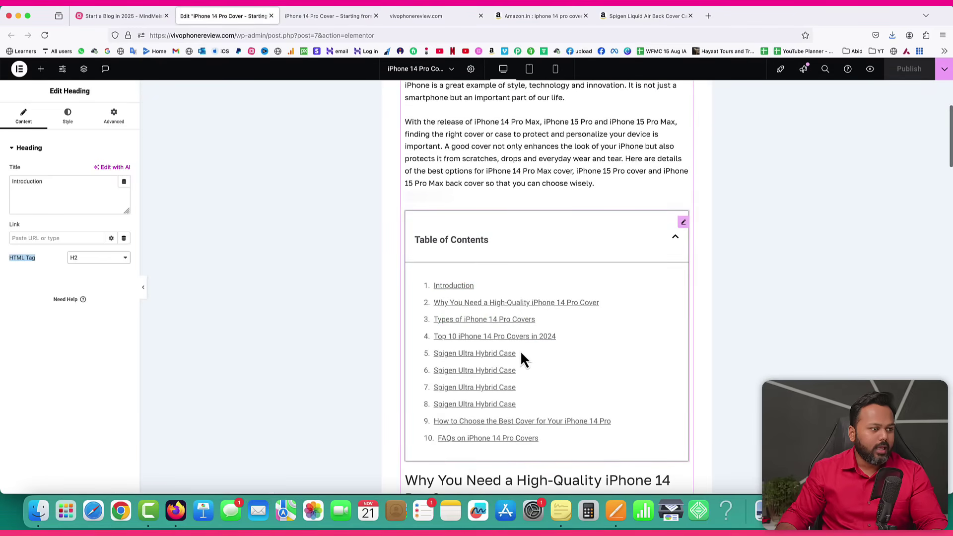
pyautogui.scroll(-1, 528, 359)
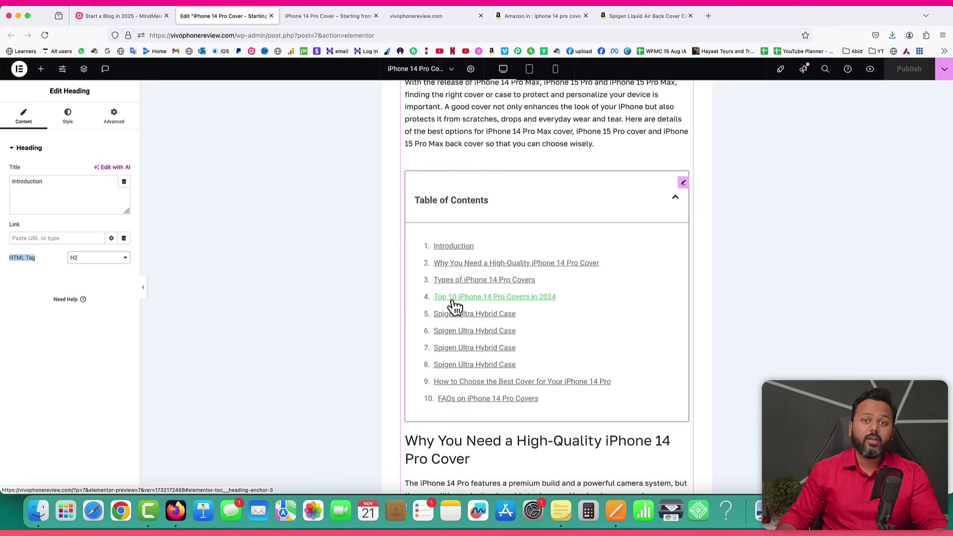
# Change the first Spigen Ultra Hybrid Case card title's HTML tag from H2 to H3.
pyautogui.scroll(-15, 685, 312)
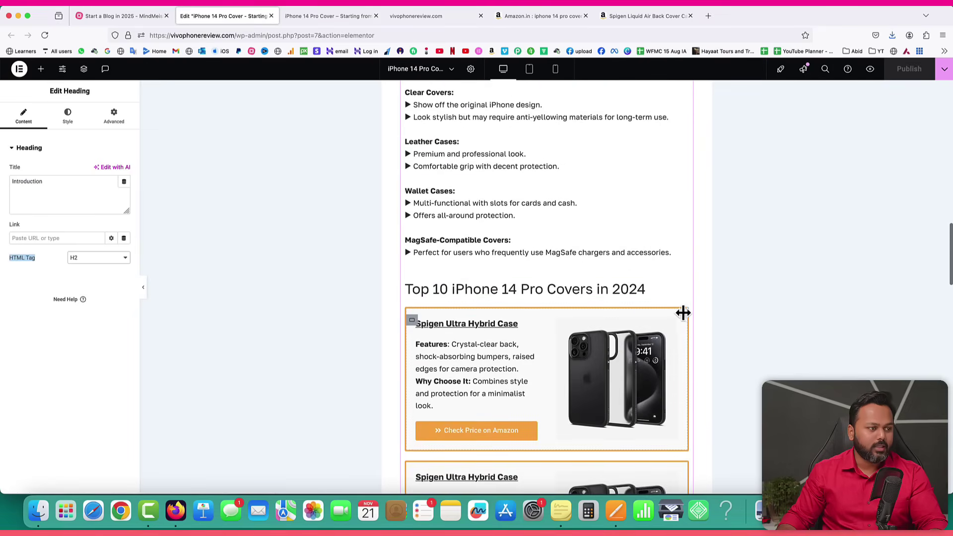
pyautogui.click(631, 290)
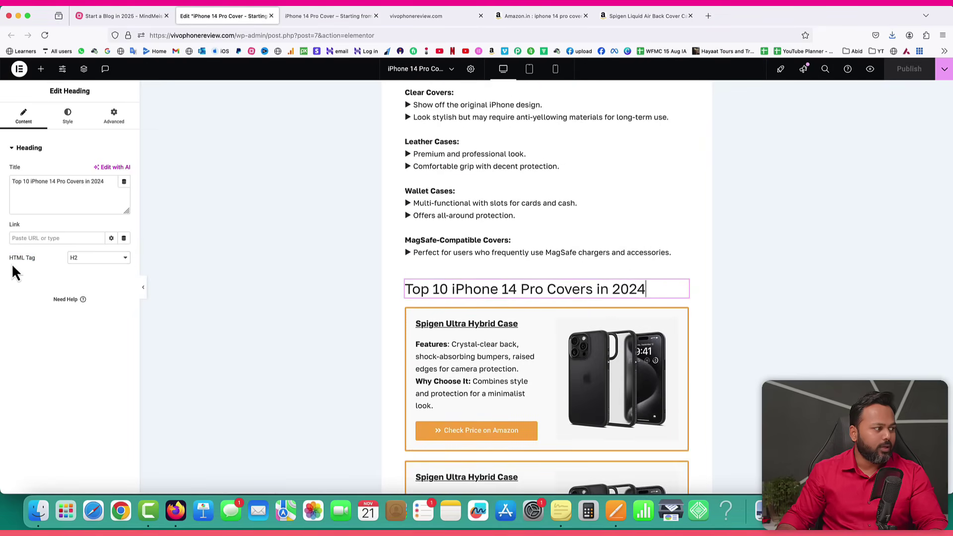
pyautogui.moveTo(9, 262); pyautogui.dragTo(62, 263)
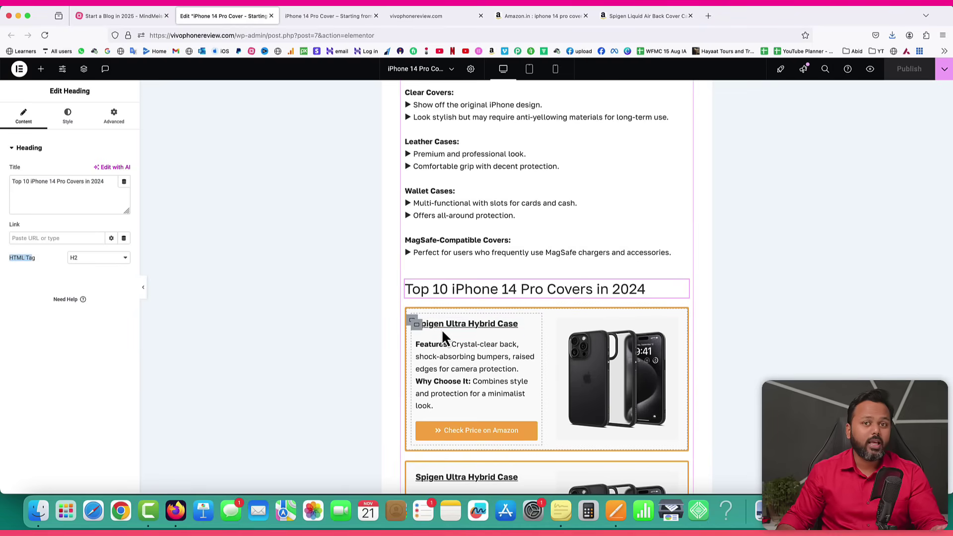
pyautogui.click(532, 330)
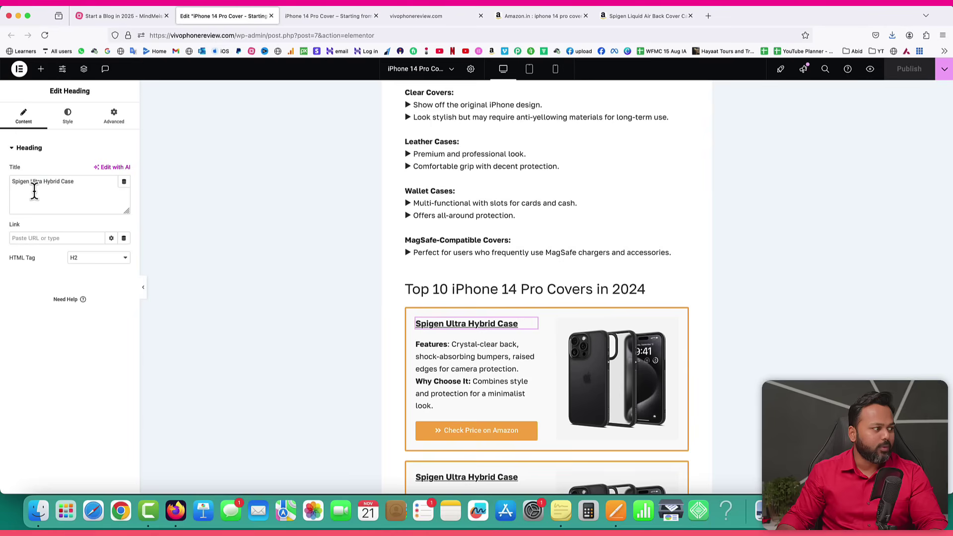
pyautogui.click(84, 263)
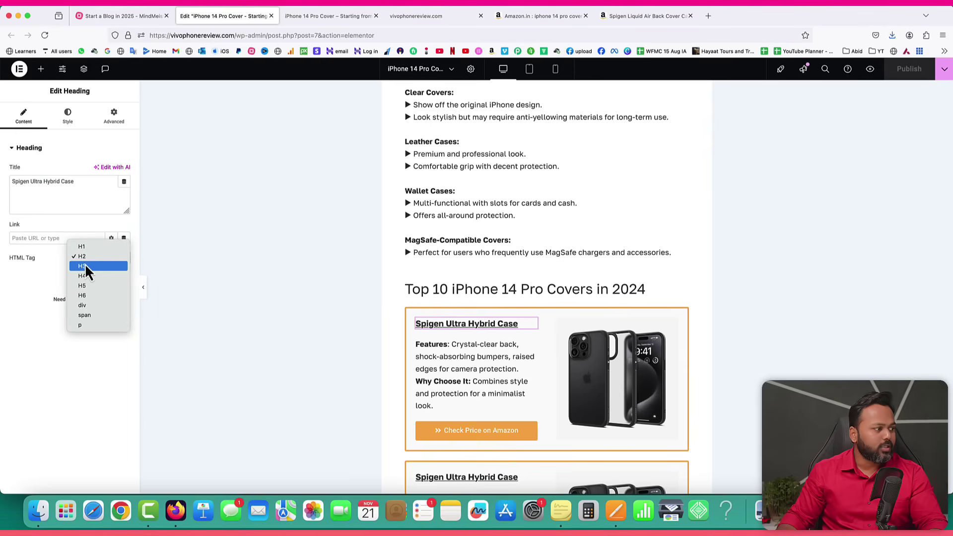
pyautogui.click(85, 266)
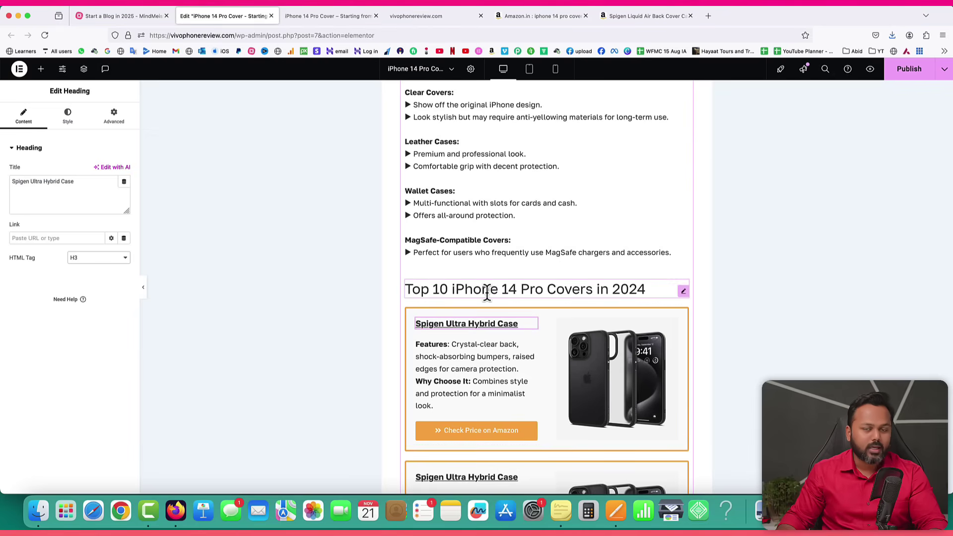
pyautogui.scroll(-3, 487, 293)
pyautogui.click(468, 336)
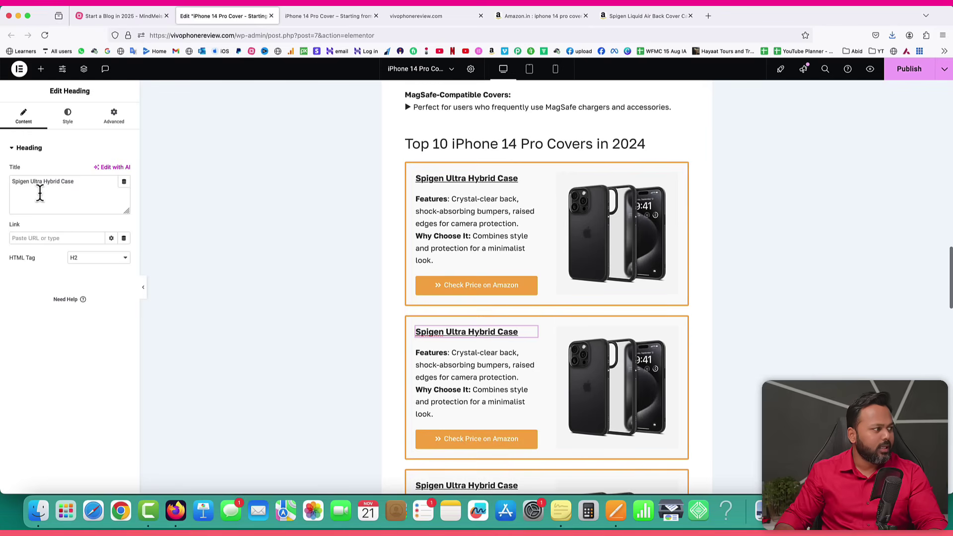
# Rename the second to fourth card titles to XYZ Back Case, MOCO and Lysen Ultra Hybrid Case, and publish.
pyautogui.moveTo(78, 182); pyautogui.dragTo(2, 180)
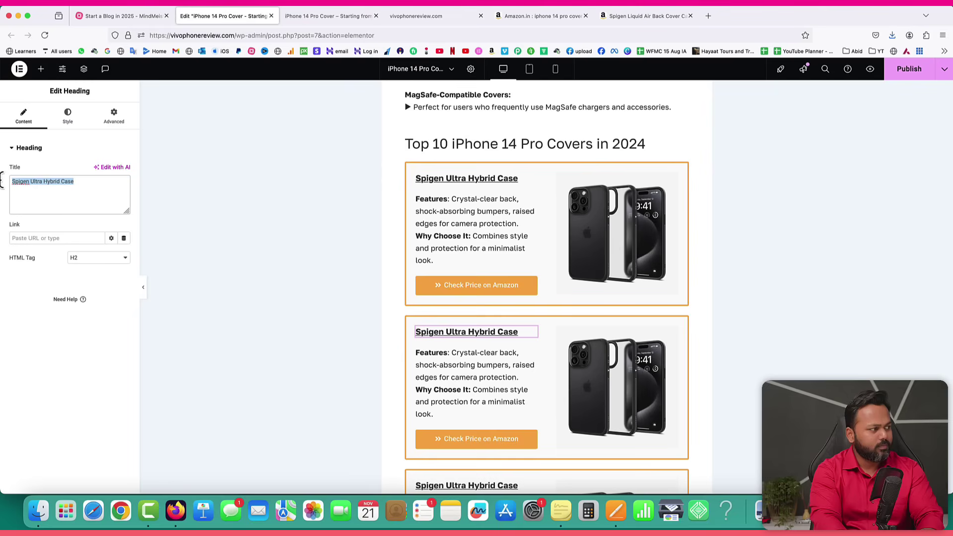
pyautogui.write('XYZ')
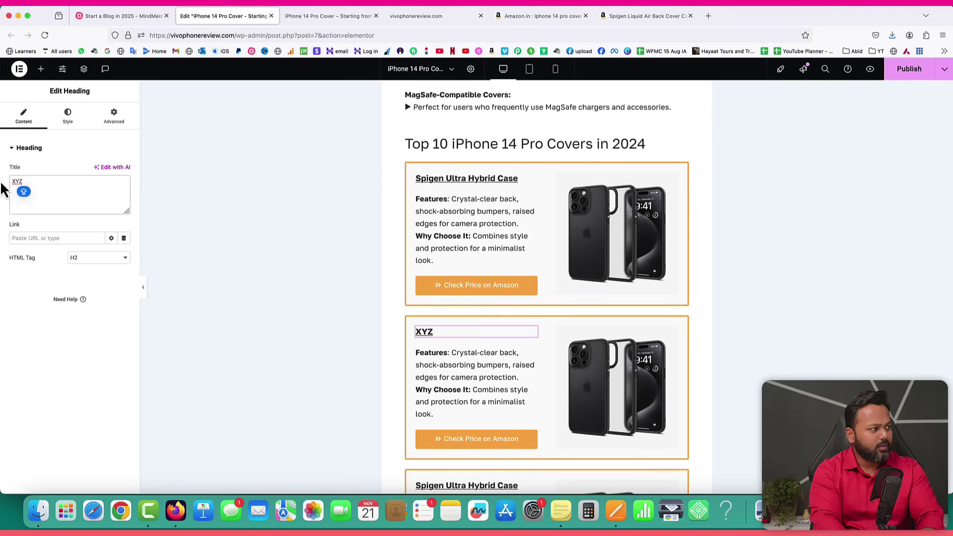
pyautogui.write(' Back Case')
pyautogui.scroll(-5, 437, 278)
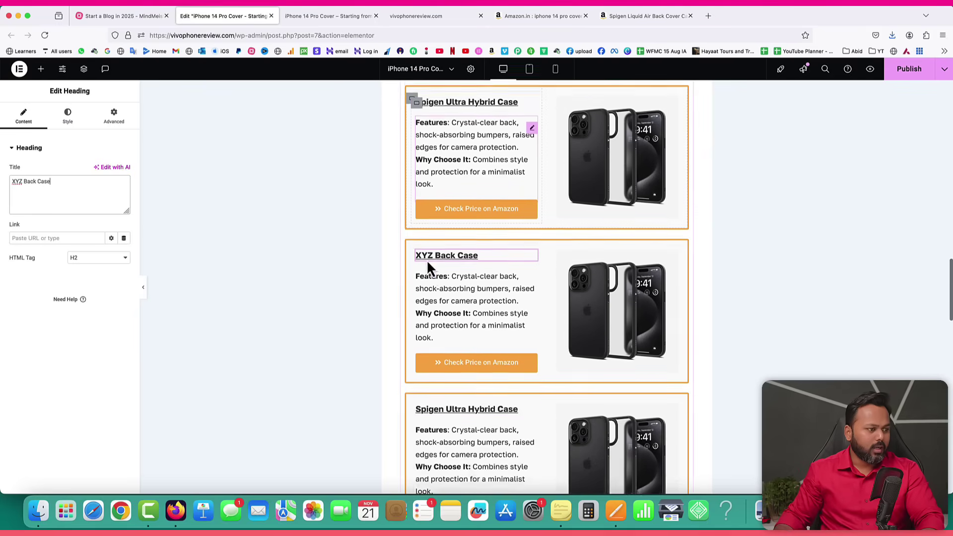
pyautogui.click(453, 348)
pyautogui.doubleClick(20, 181)
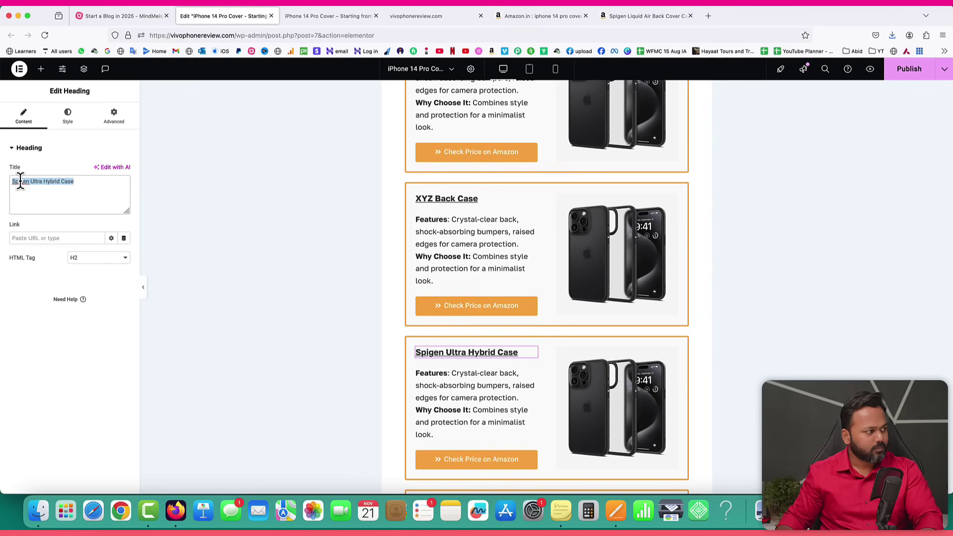
pyautogui.write('MOCO')
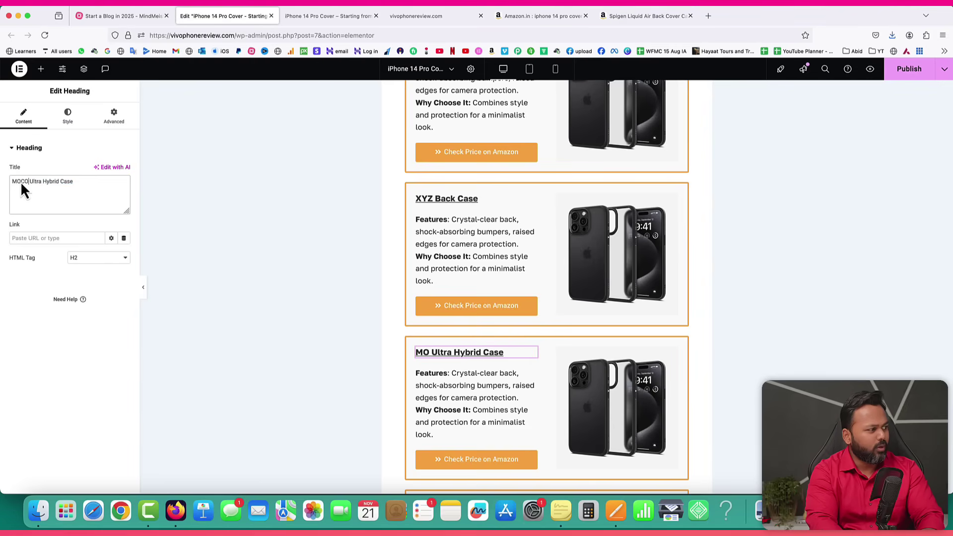
pyautogui.scroll(-3, 392, 256)
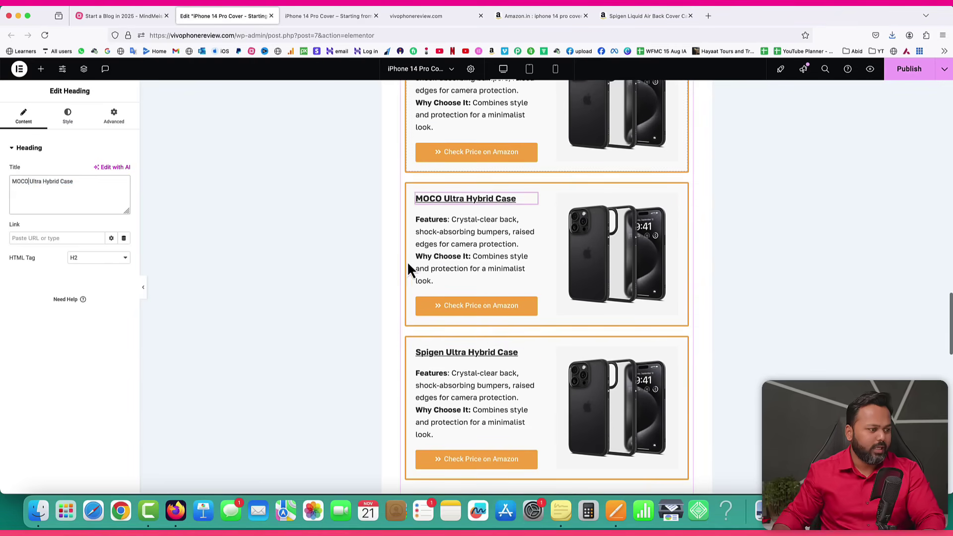
pyautogui.click(427, 353)
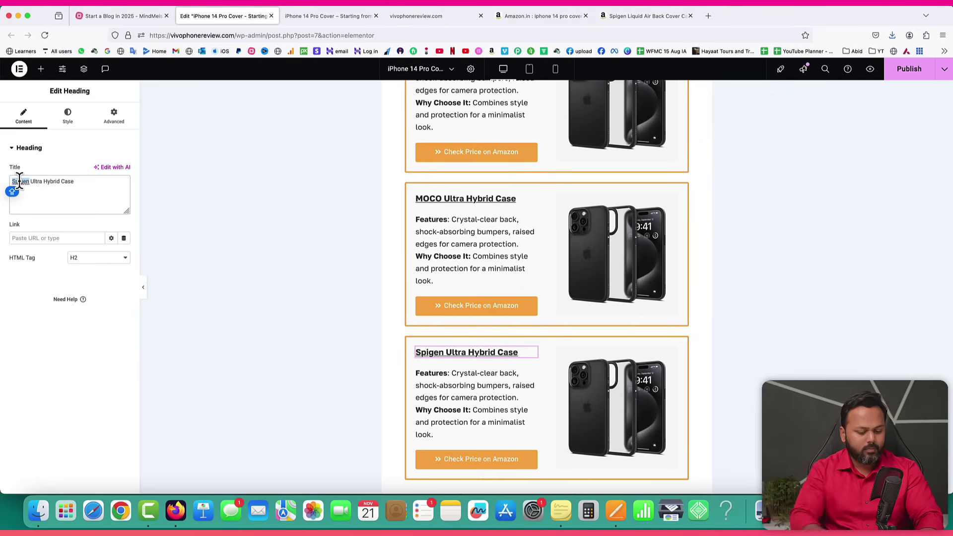
pyautogui.write('I')
pyautogui.press('BackSpace')
pyautogui.write('Lysen')
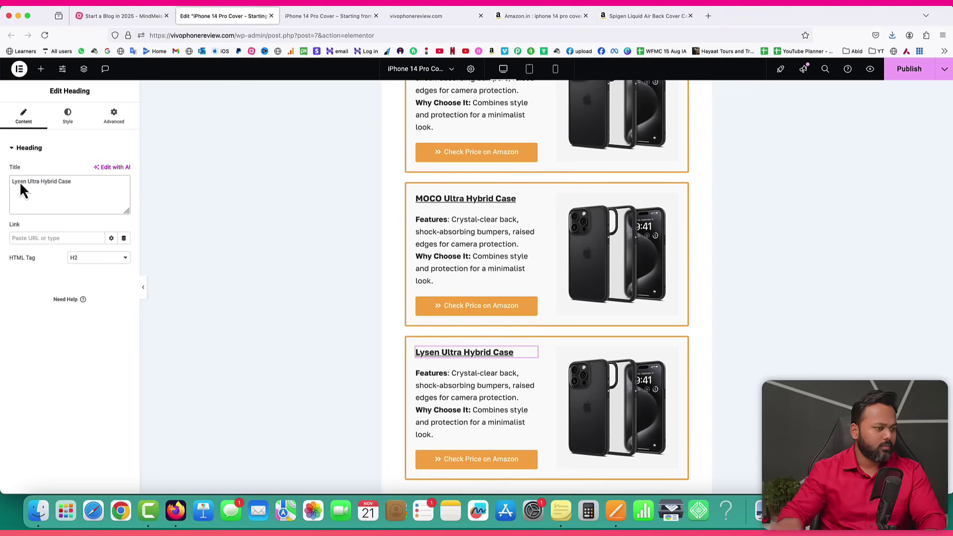
pyautogui.click(911, 71)
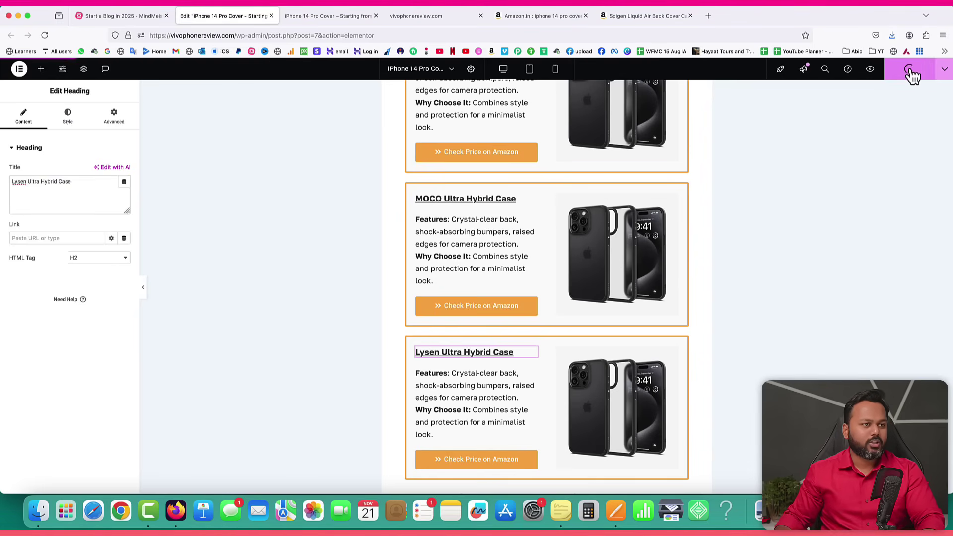
# Make the XYZ, MOCO and Lysen card headings H3, publish, and reload the editor.
pyautogui.scroll(4, 475, 278)
pyautogui.scroll(3, 474, 282)
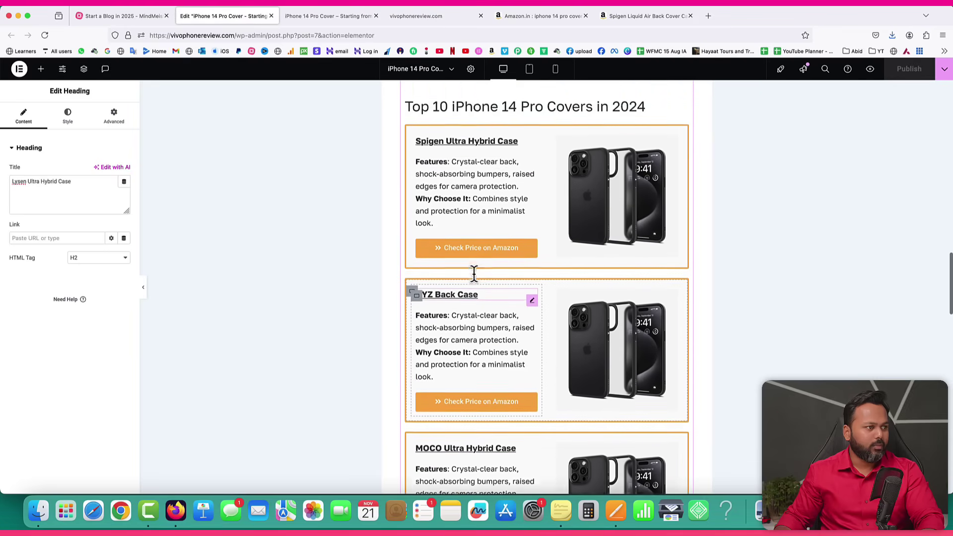
pyautogui.click(443, 169)
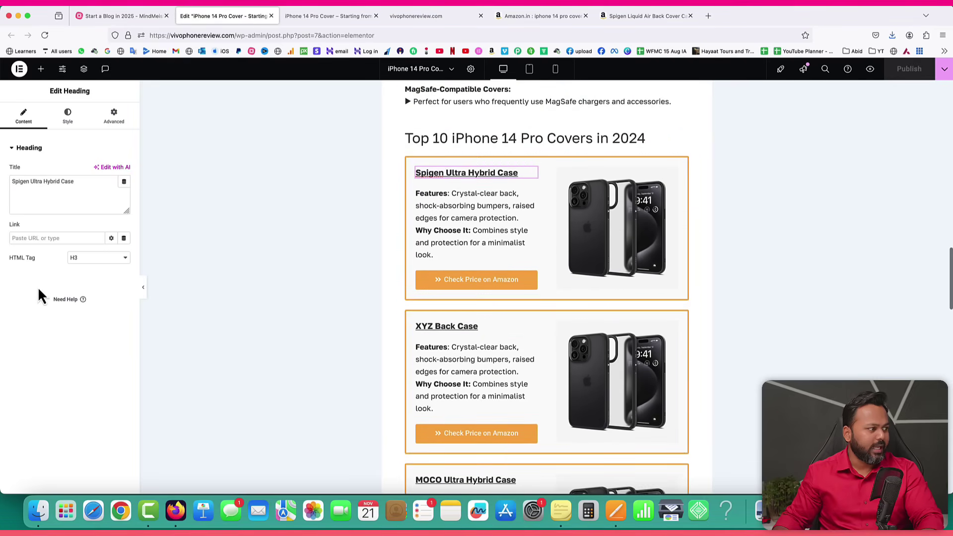
pyautogui.click(453, 327)
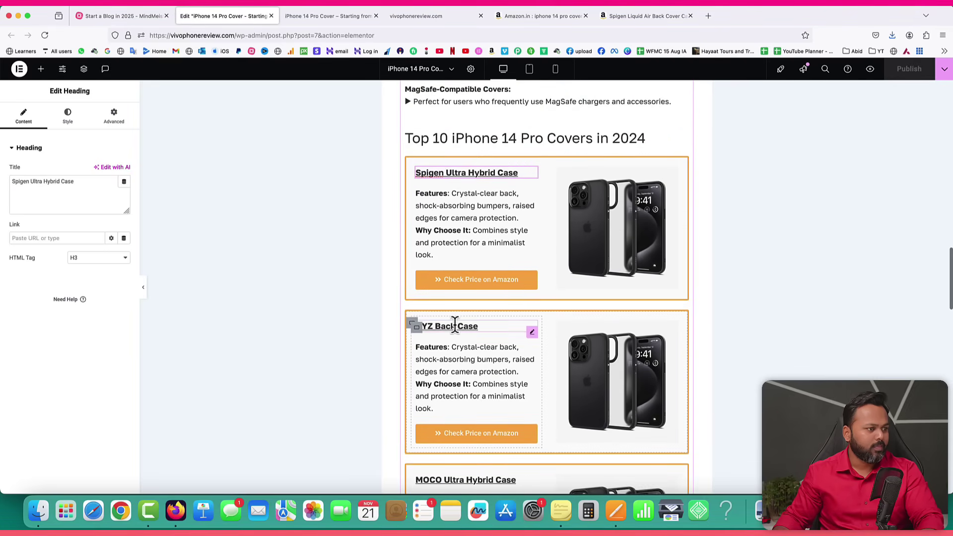
pyautogui.click(79, 258)
pyautogui.click(74, 265)
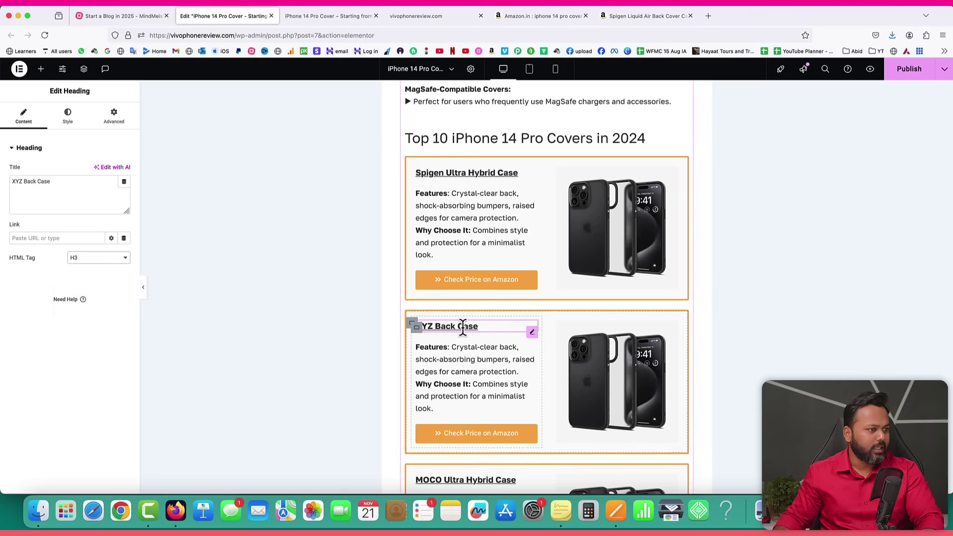
pyautogui.scroll(-3, 500, 335)
pyautogui.click(500, 335)
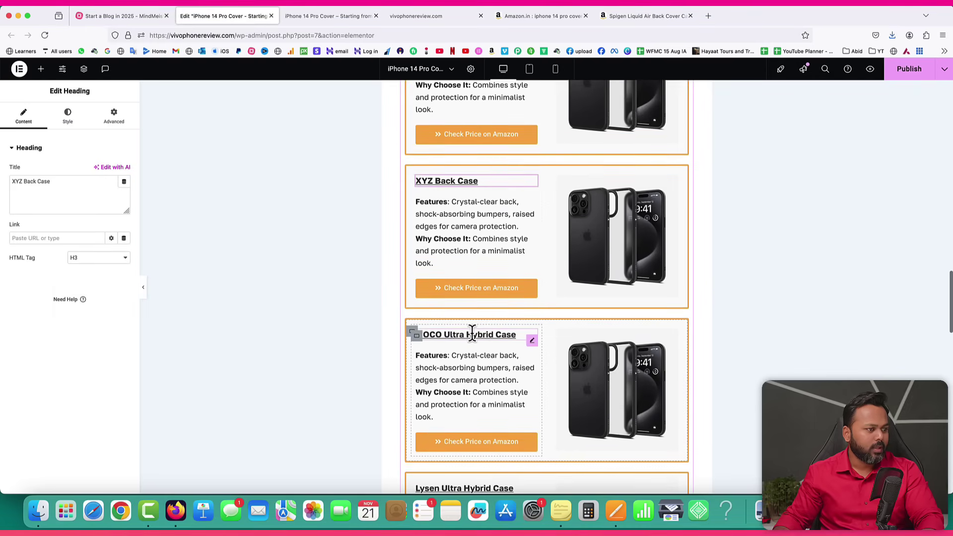
pyautogui.click(92, 259)
pyautogui.click(82, 268)
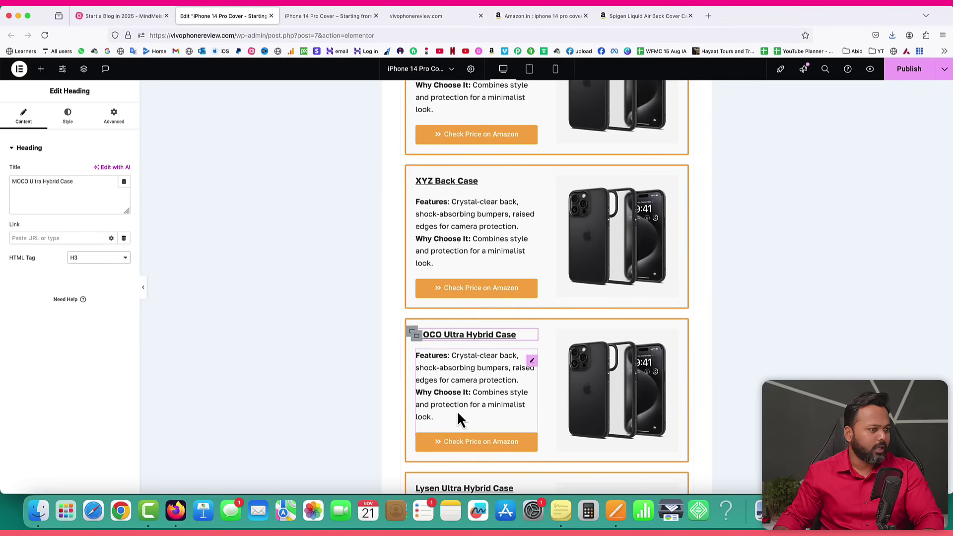
pyautogui.scroll(-4, 454, 415)
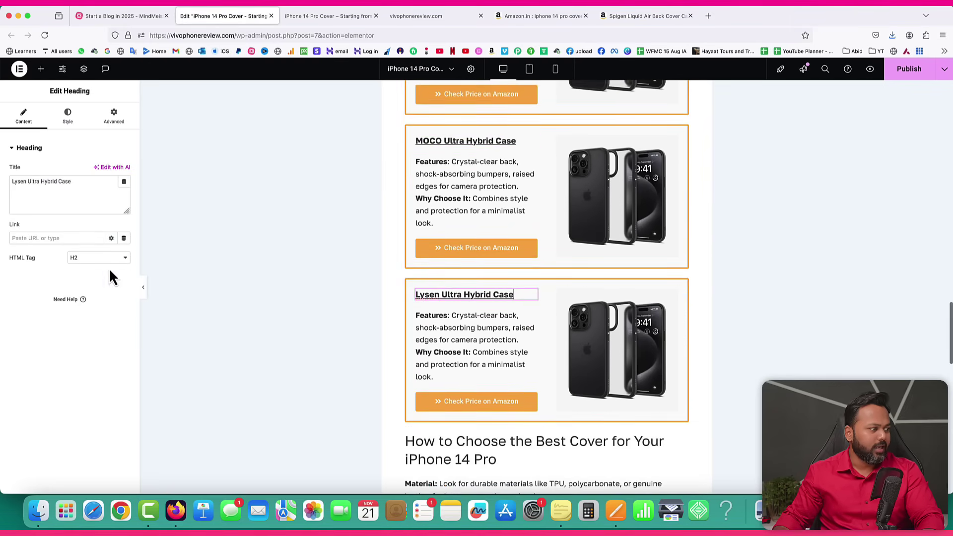
pyautogui.click(99, 258)
pyautogui.click(92, 272)
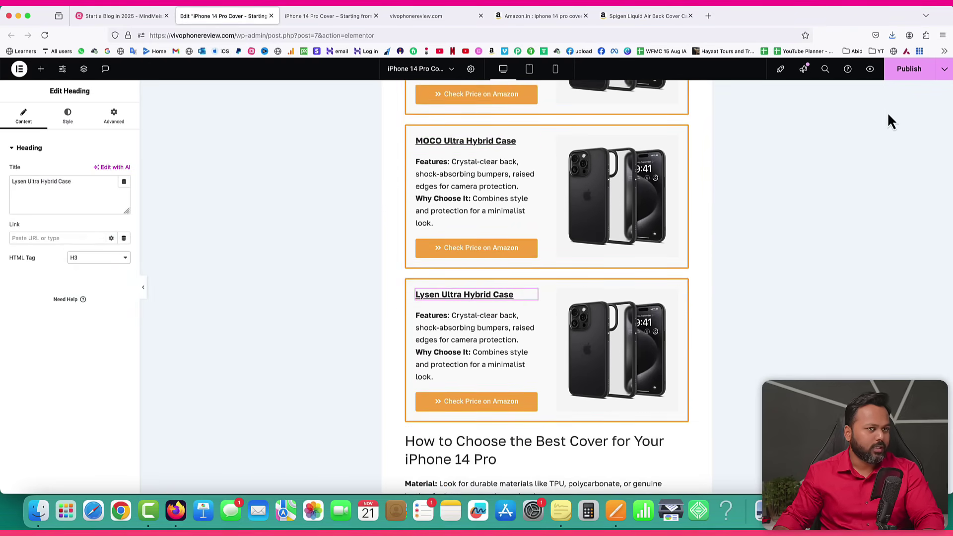
pyautogui.click(909, 69)
pyautogui.scroll(3, 273, 117)
pyautogui.scroll(10, 272, 118)
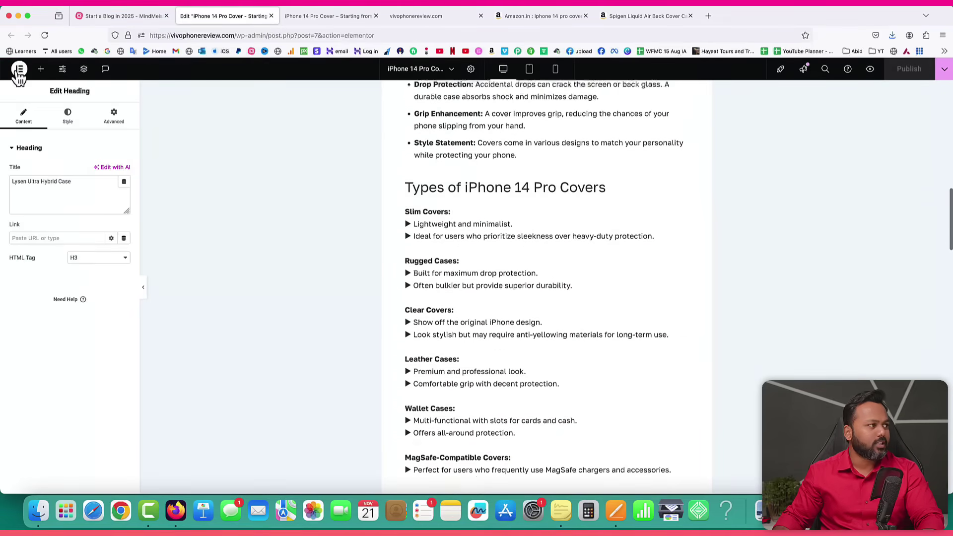
pyautogui.click(45, 38)
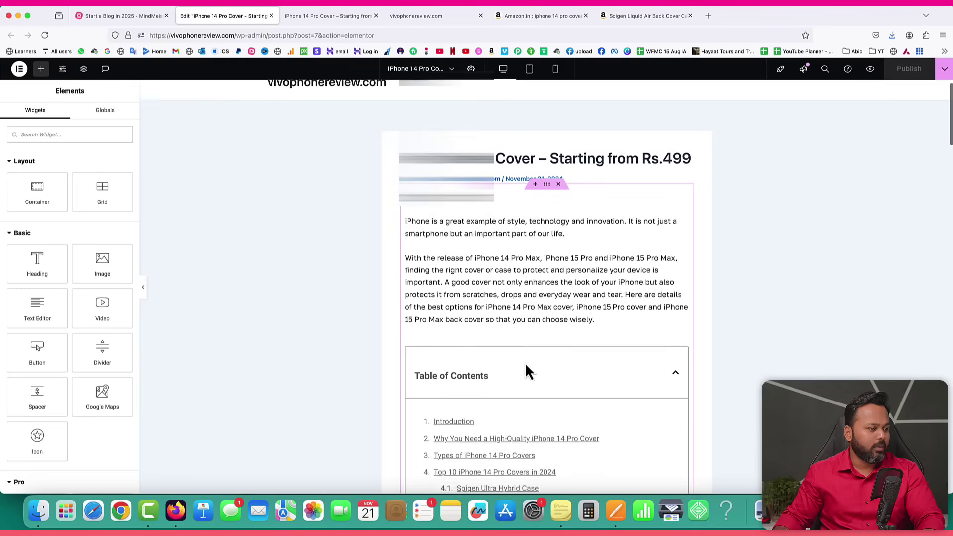
# After the reload, open the Table of Contents widget's Style settings.
pyautogui.scroll(-5, 522, 349)
pyautogui.scroll(-2, 489, 318)
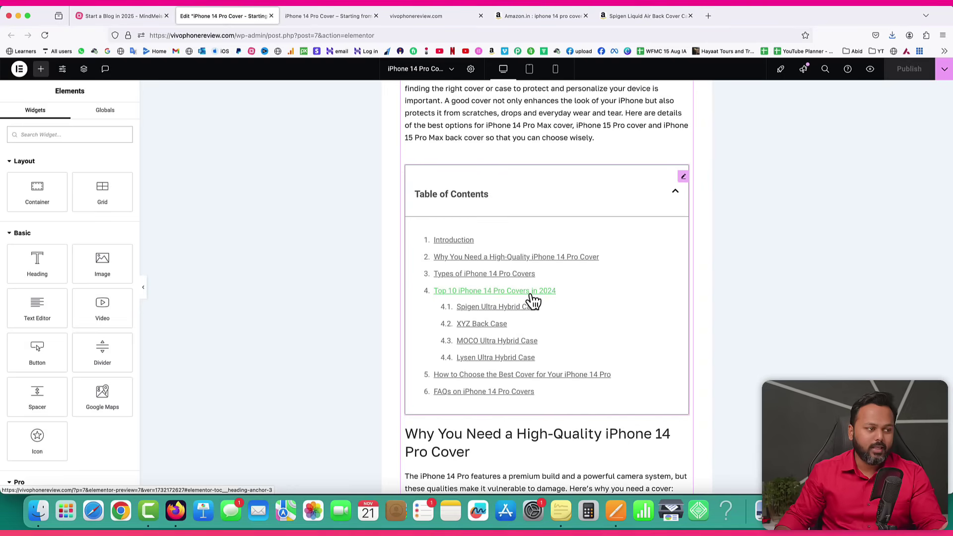
pyautogui.click(684, 178)
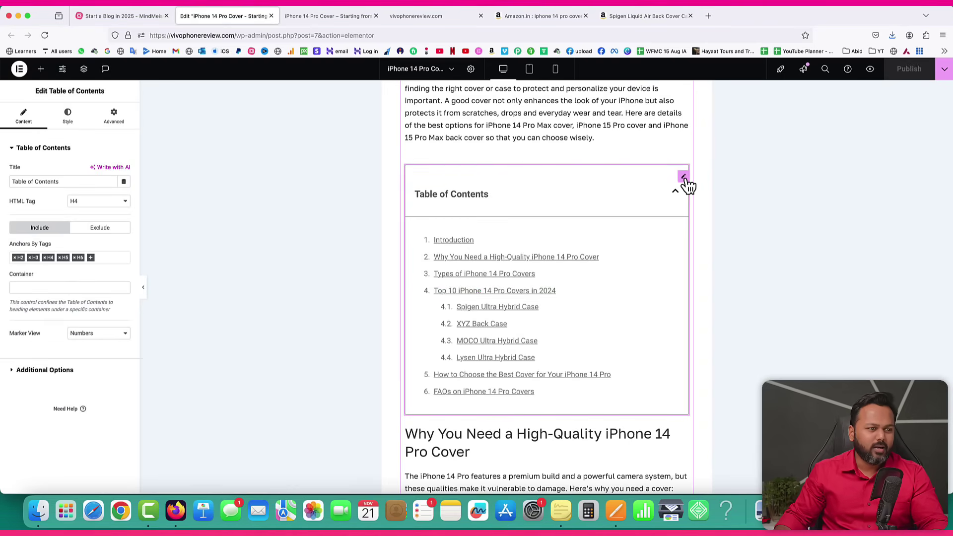
pyautogui.click(69, 118)
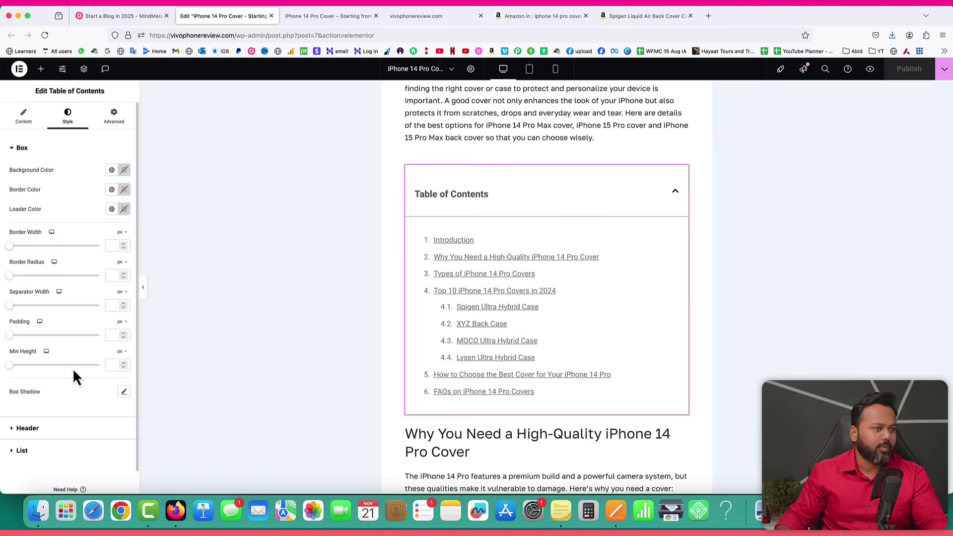
# Check the preview's table of contents with covers nested as 4.1–4.4, then go to the live post.
pyautogui.scroll(5, 626, 215)
pyautogui.scroll(-6, 626, 215)
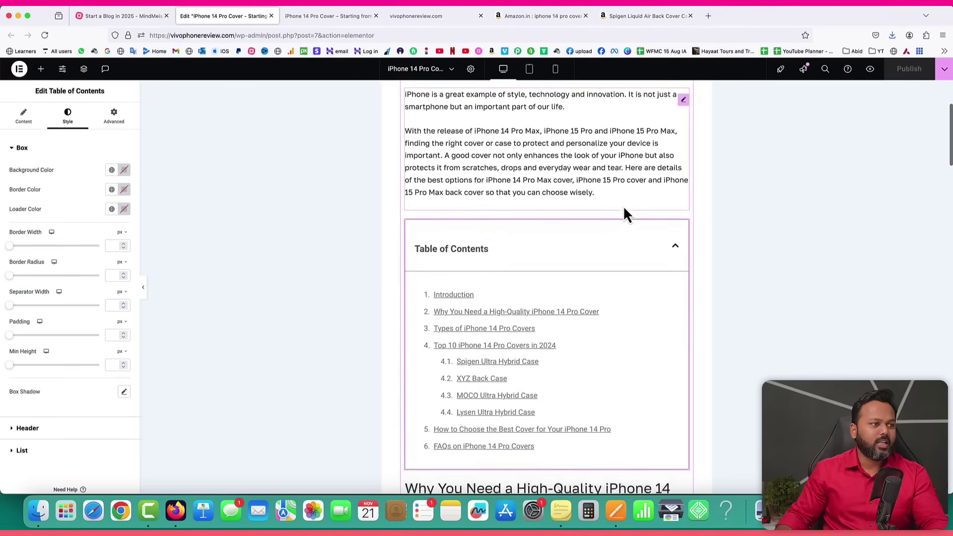
pyautogui.scroll(-20, 625, 209)
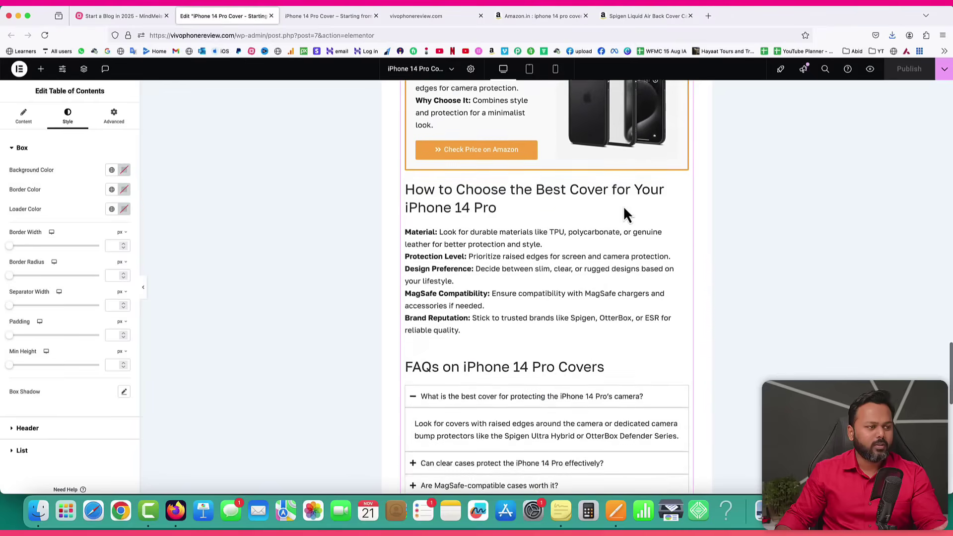
pyautogui.scroll(20, 624, 209)
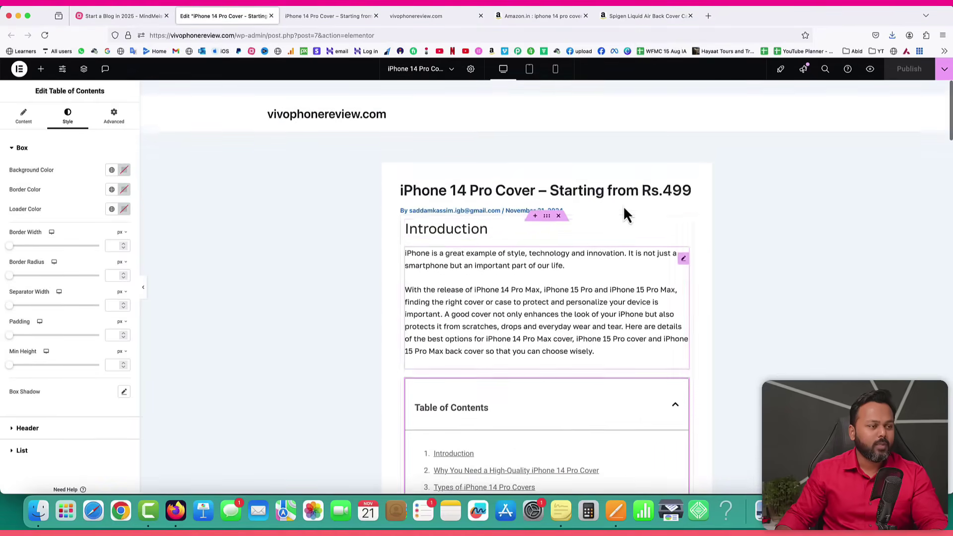
pyautogui.click(320, 16)
# Reload the live post and follow its TOC link to the Top 10 iPhone 14 Pro Covers section.
pyautogui.click(44, 35)
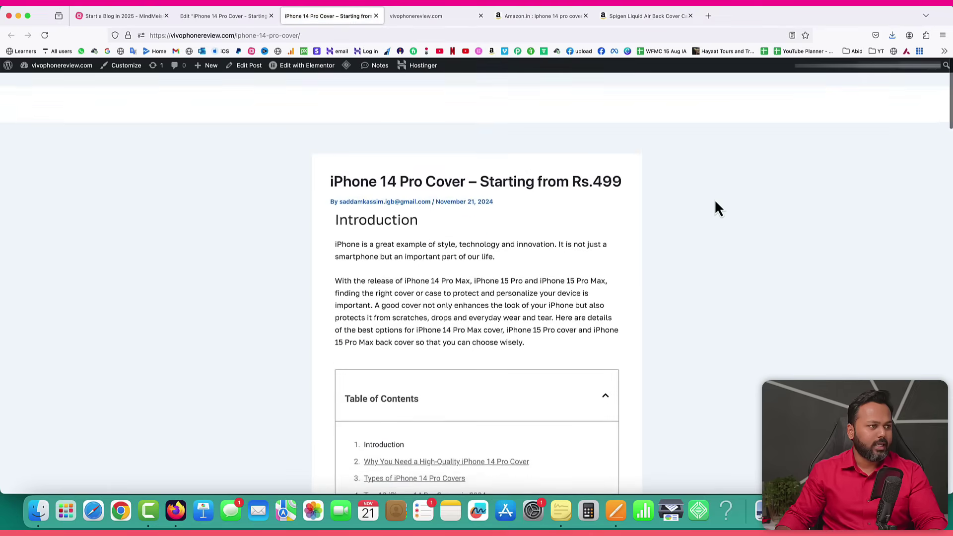
pyautogui.scroll(-3, 516, 320)
pyautogui.scroll(-3, 513, 302)
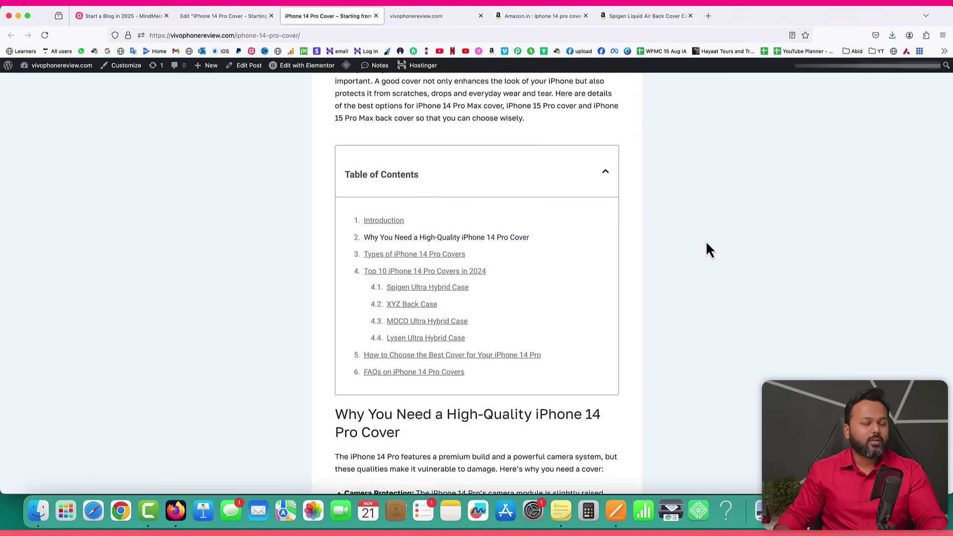
pyautogui.scroll(5, 706, 249)
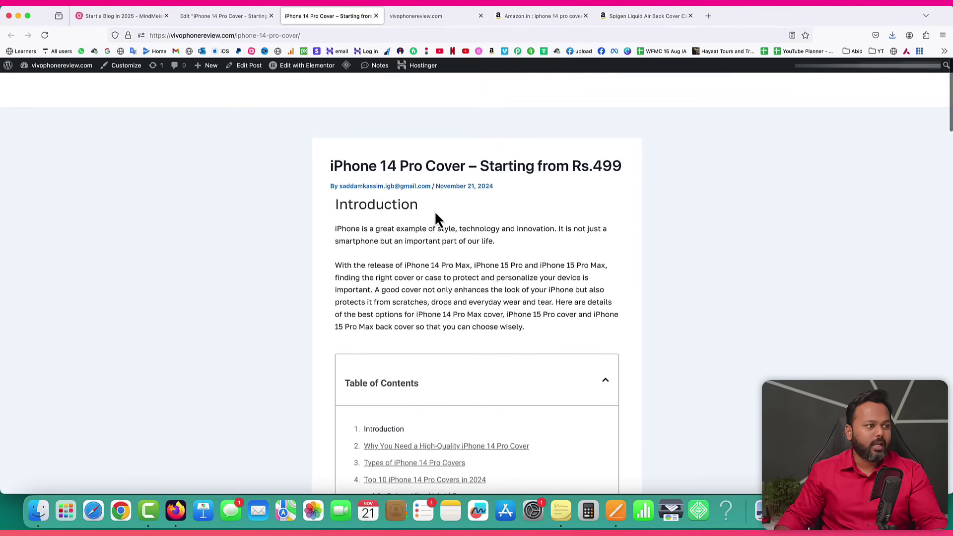
pyautogui.scroll(-5, 451, 278)
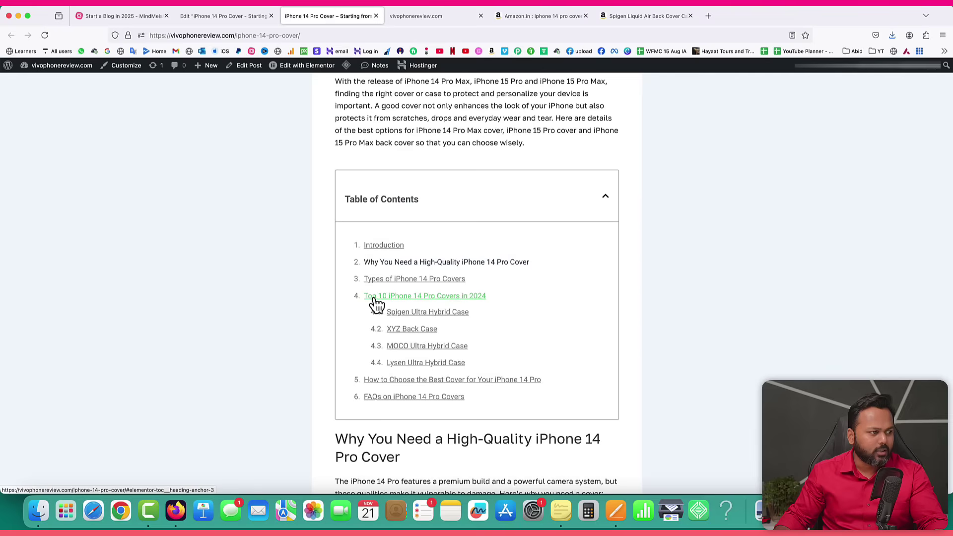
pyautogui.click(464, 296)
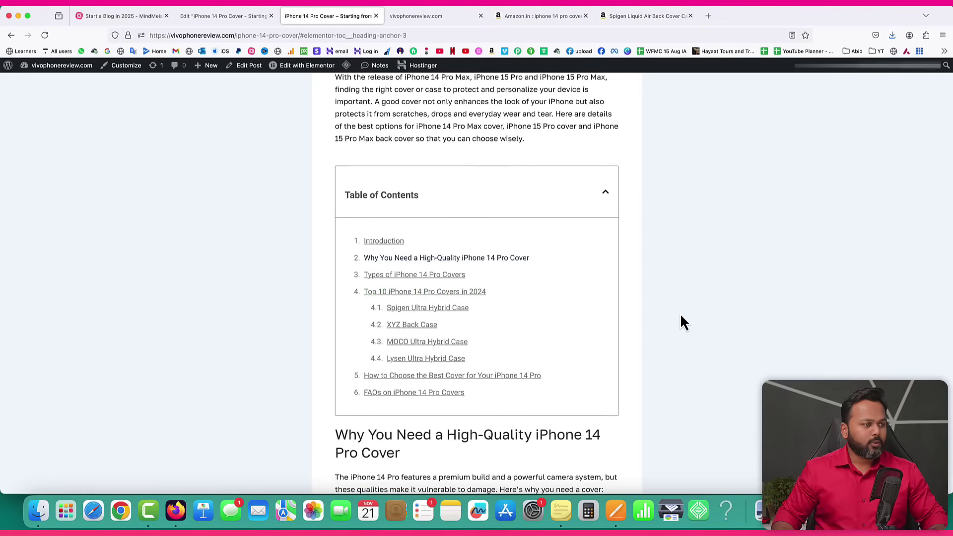
pyautogui.click(404, 293)
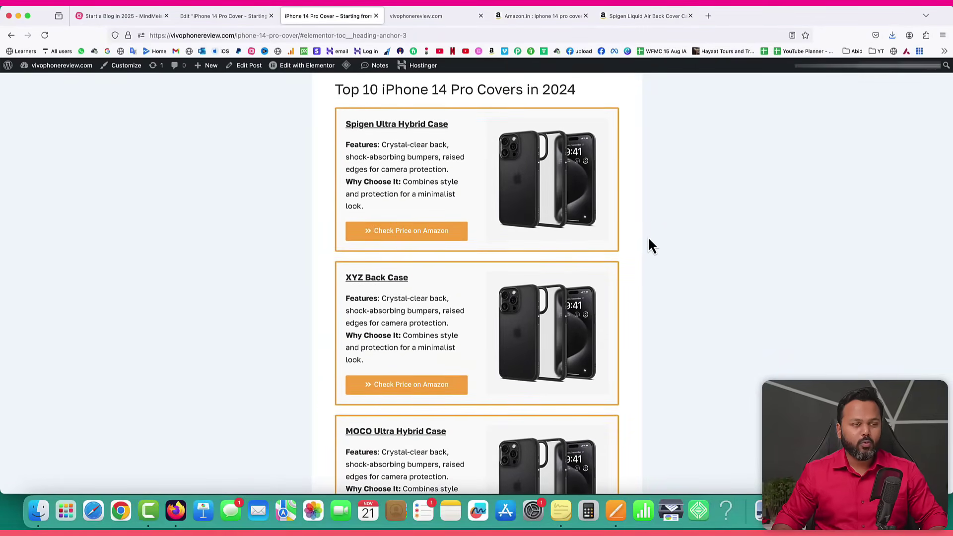
# Follow the 'FAQs on iPhone 14 Pro Covers' TOC link, then return to the Start a Blog in 2025 mind map.
pyautogui.scroll(15, 649, 239)
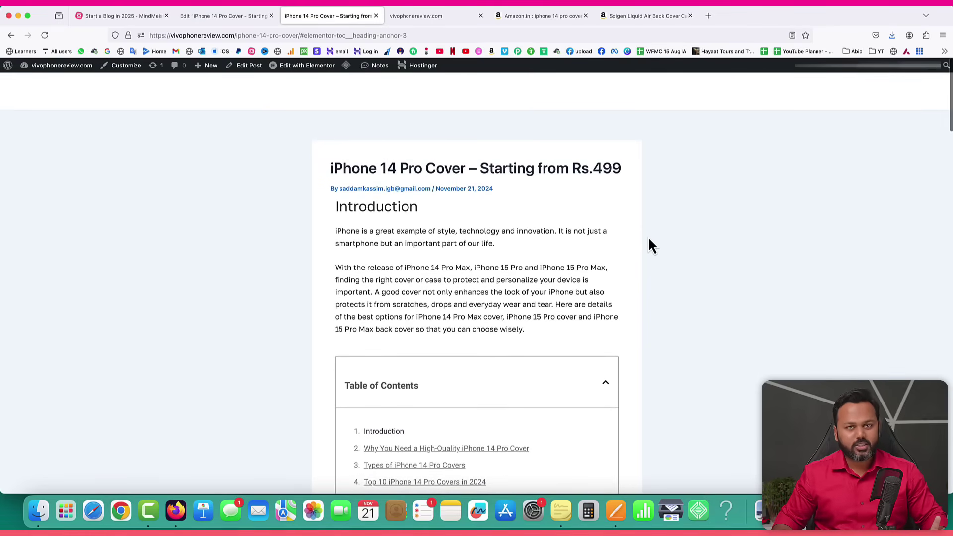
pyautogui.scroll(-5, 649, 239)
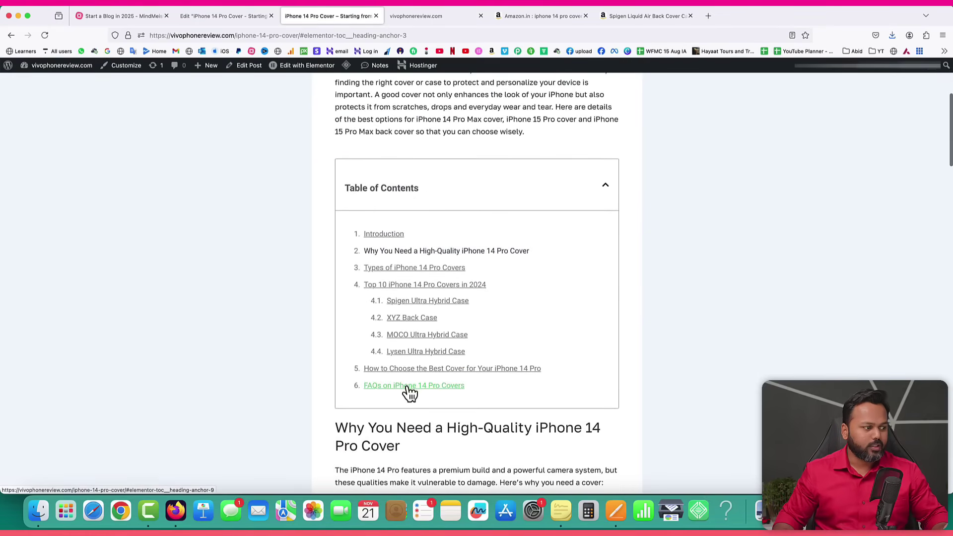
pyautogui.click(410, 392)
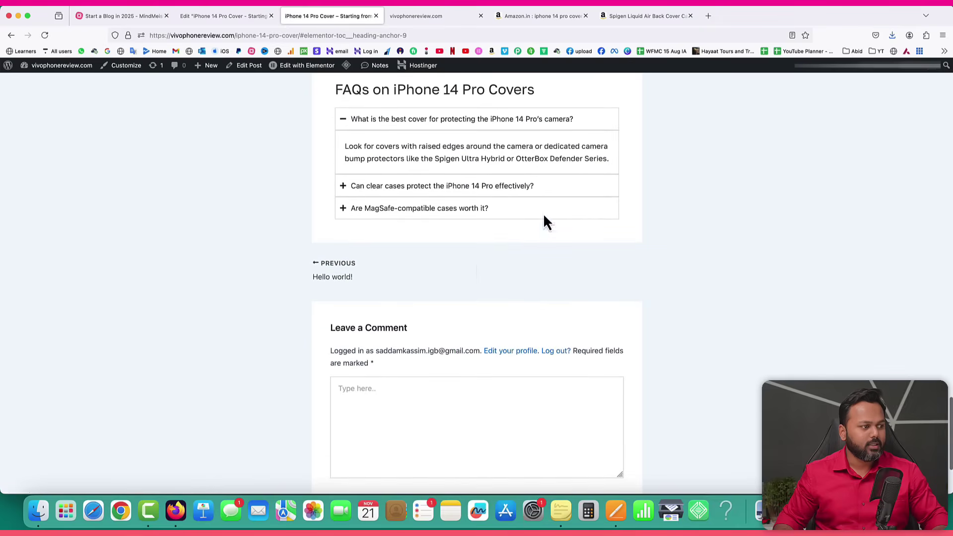
pyautogui.scroll(20, 710, 207)
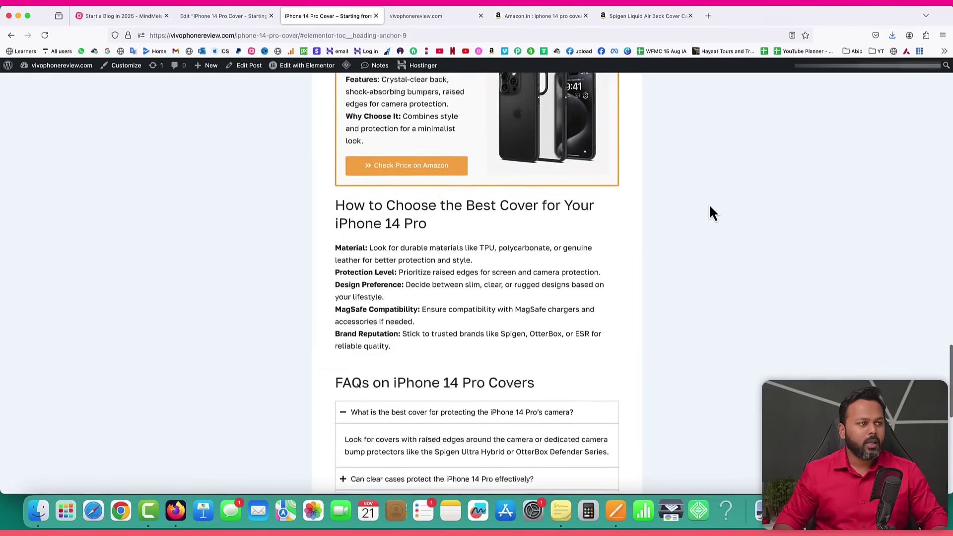
pyautogui.scroll(10, 709, 212)
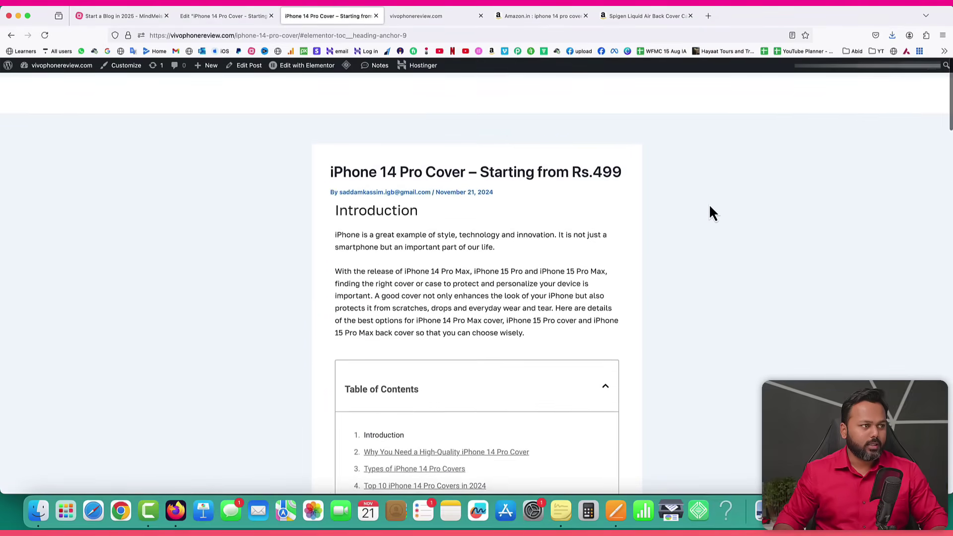
pyautogui.click(124, 17)
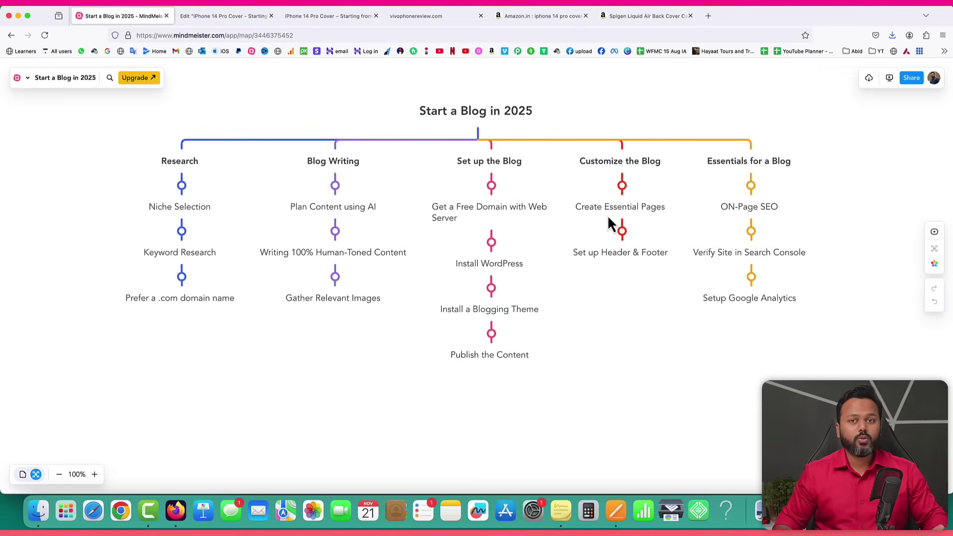
# Exit Elementor back to the WordPress post editor.
pyautogui.click(210, 18)
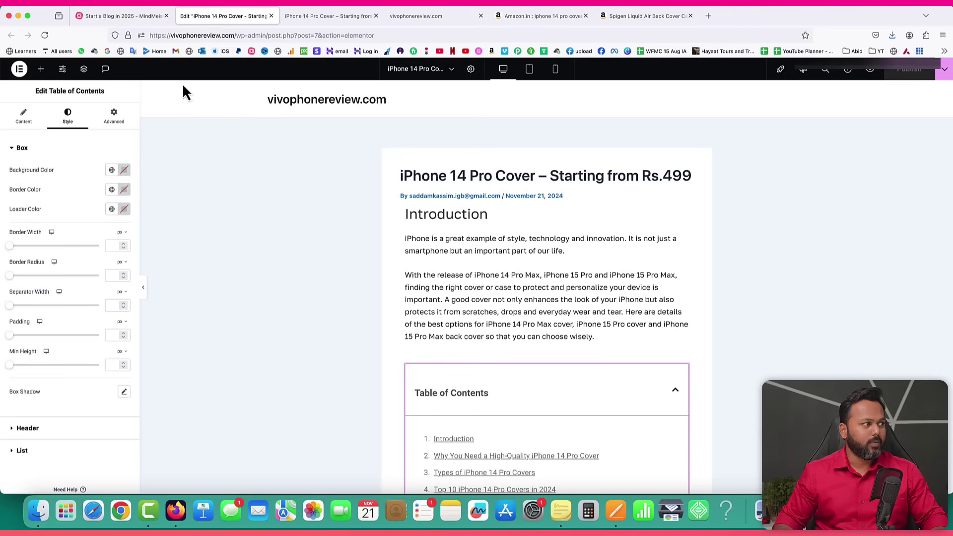
pyautogui.click(20, 69)
pyautogui.click(45, 164)
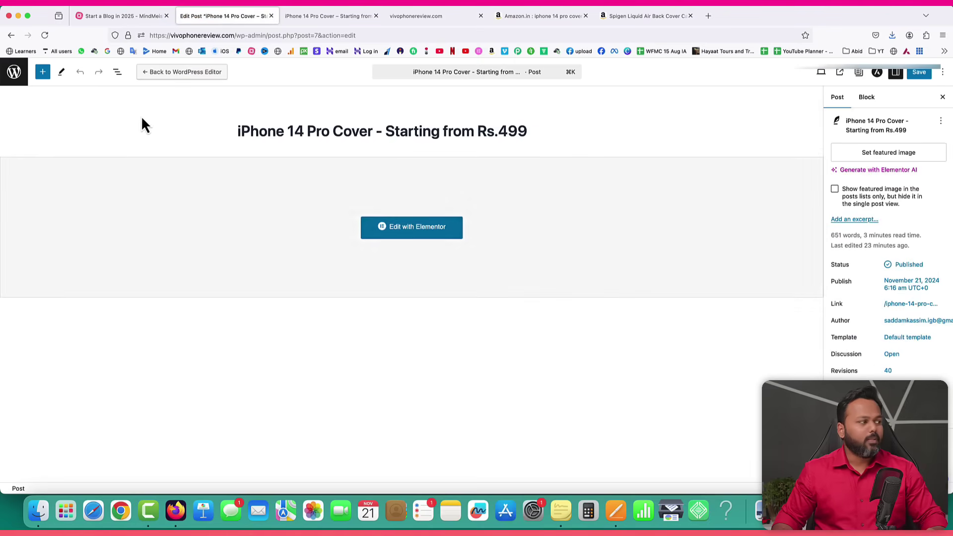
# Trash the 'Hello world!' post and open the iPhone 14 Pro Cover post for editing.
pyautogui.click(15, 73)
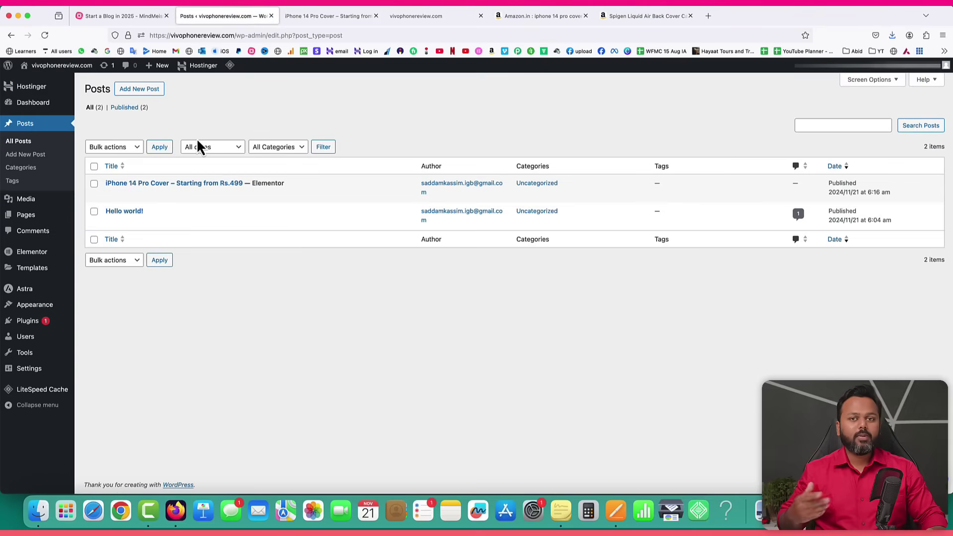
pyautogui.moveTo(126, 216)
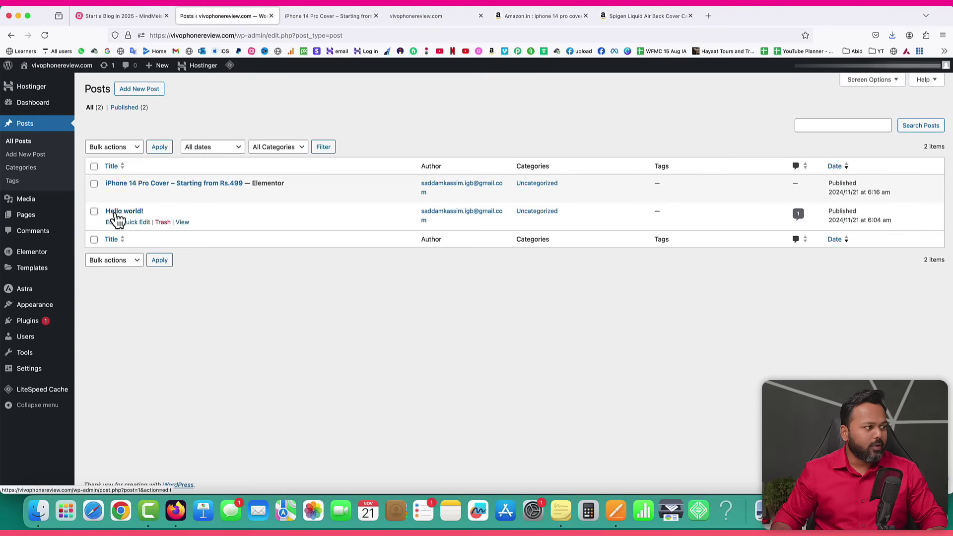
pyautogui.click(162, 222)
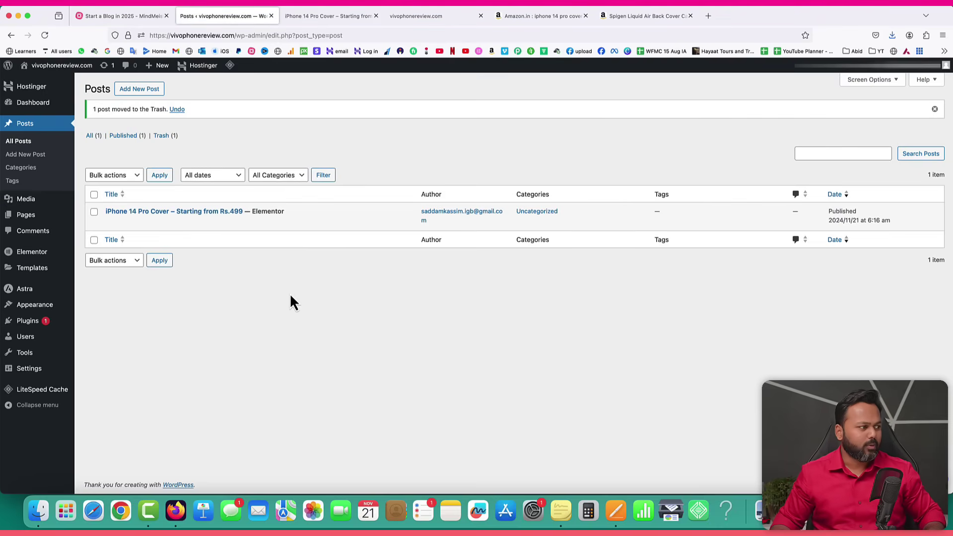
pyautogui.moveTo(113, 219)
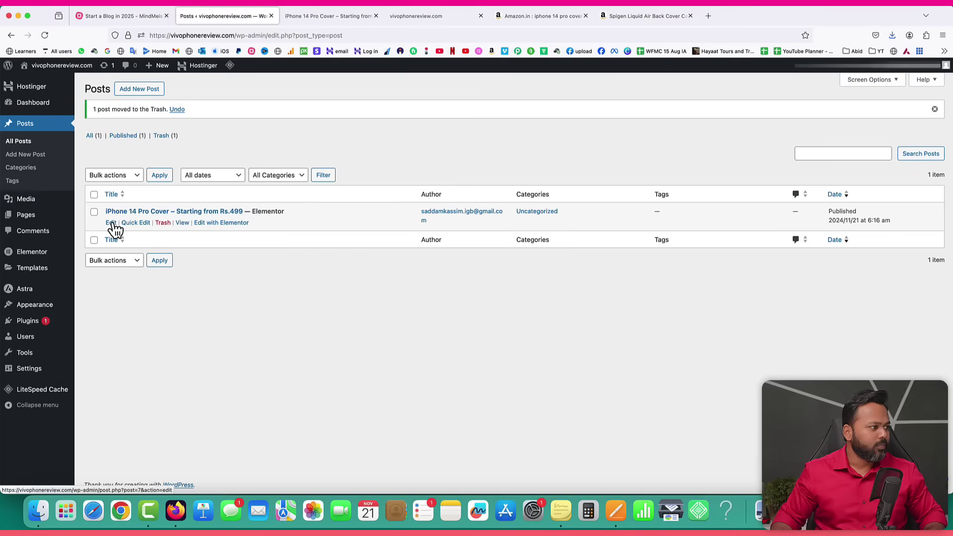
pyautogui.click(111, 222)
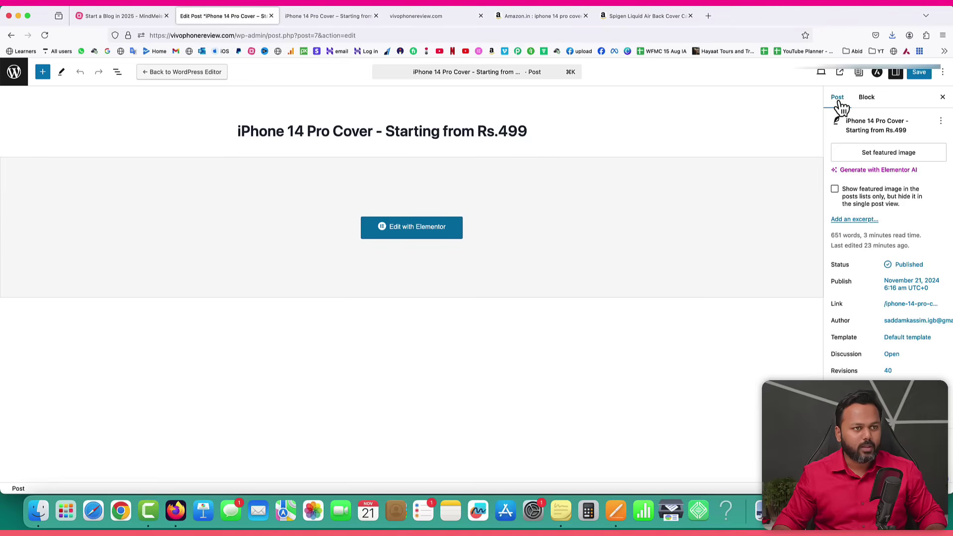
# Upload iPhone-14-cover.png as the featured image, save the post, and view it live.
pyautogui.click(877, 157)
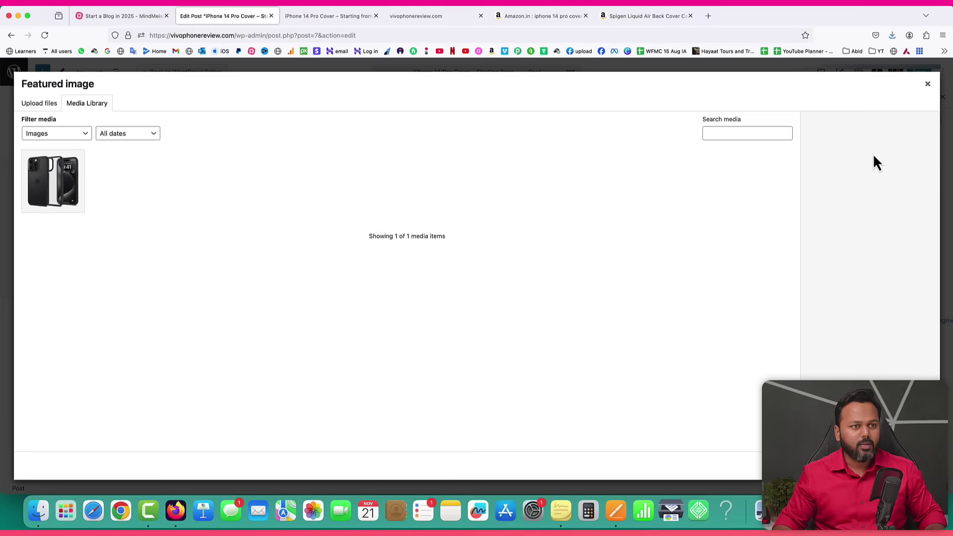
pyautogui.click(39, 104)
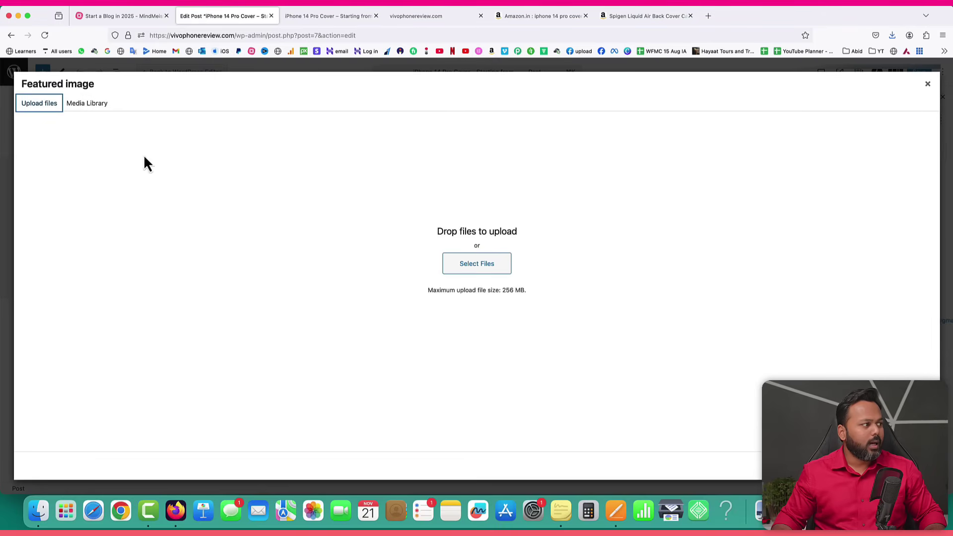
pyautogui.click(476, 273)
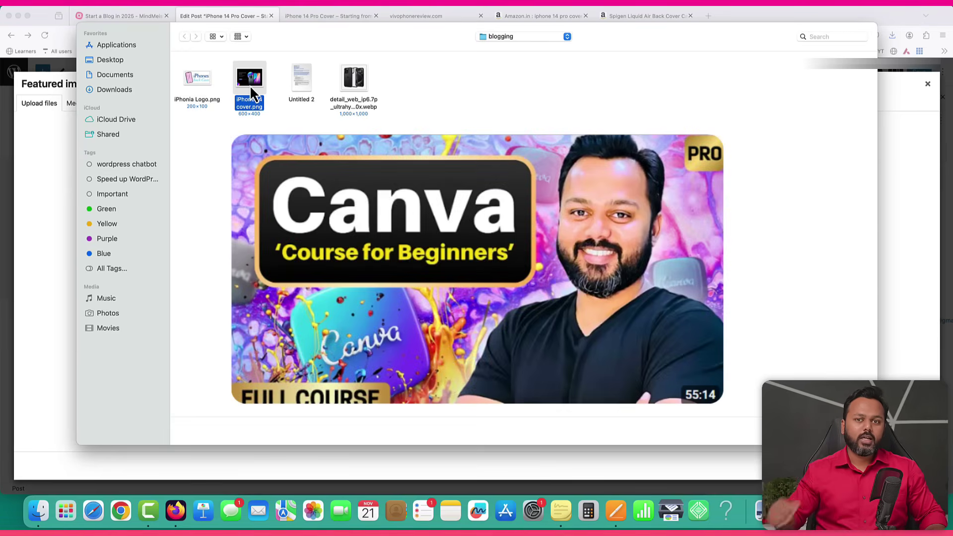
pyautogui.press('Return')
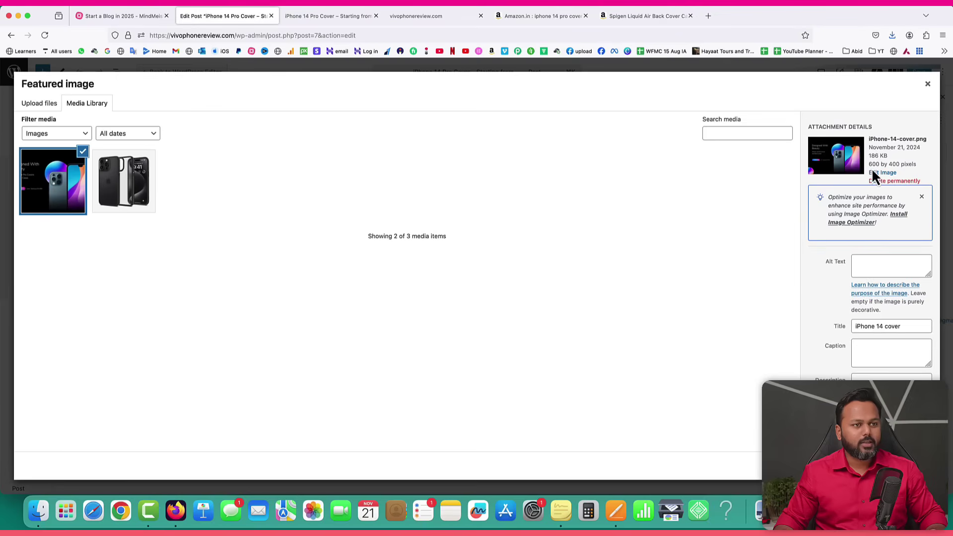
pyautogui.click(909, 466)
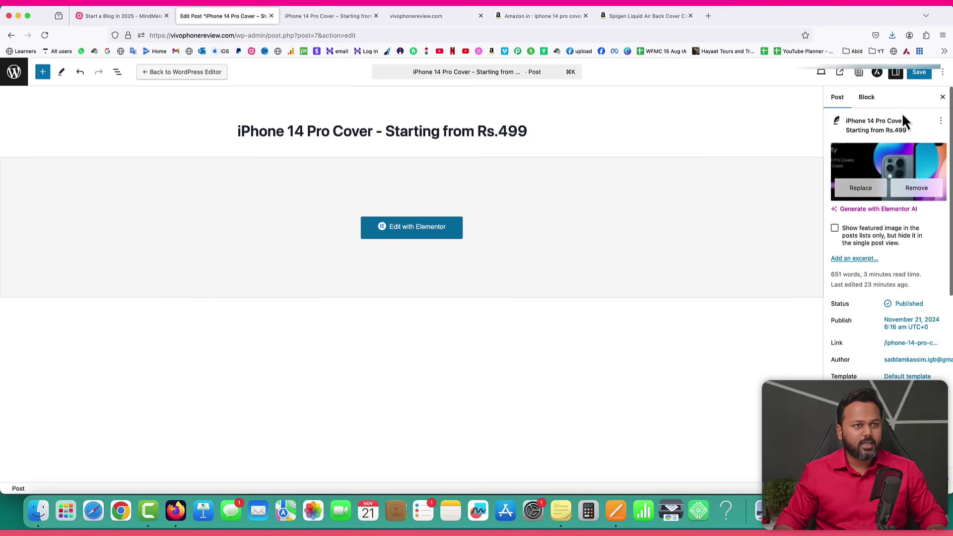
pyautogui.click(916, 73)
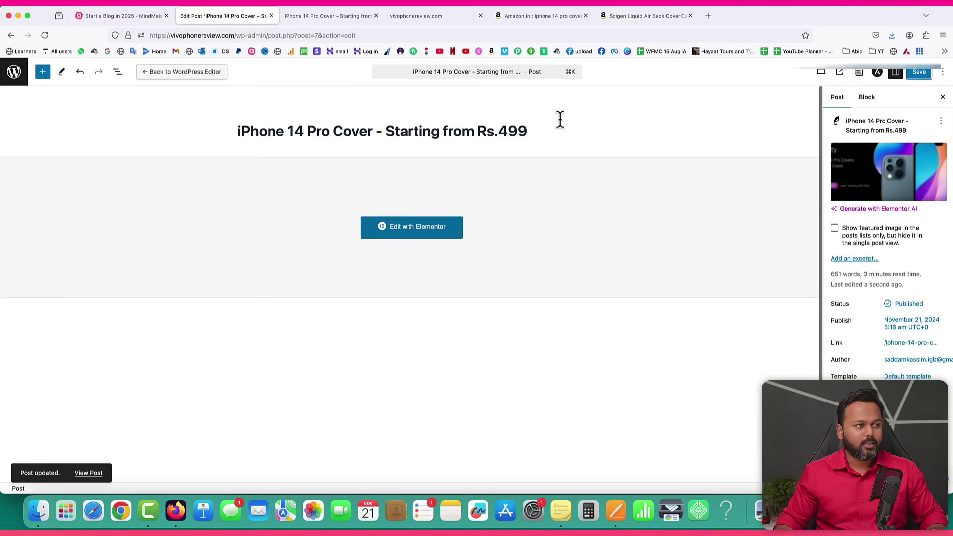
pyautogui.click(350, 15)
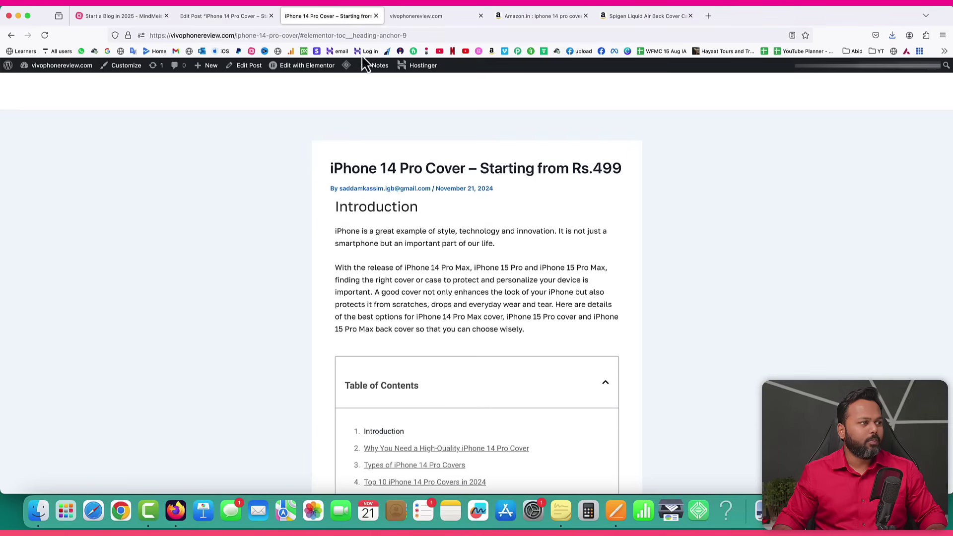
# Load the site homepage, open the iPhone 14 Pro Cover post card, then return to the post editor.
pyautogui.moveTo(235, 36); pyautogui.dragTo(447, 36)
pyautogui.press('BackSpace')
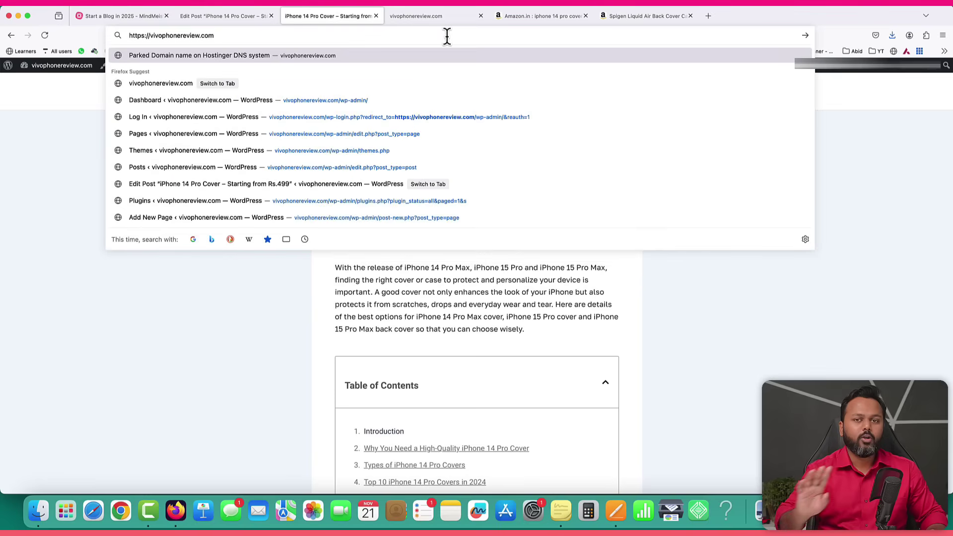
pyautogui.press('Return')
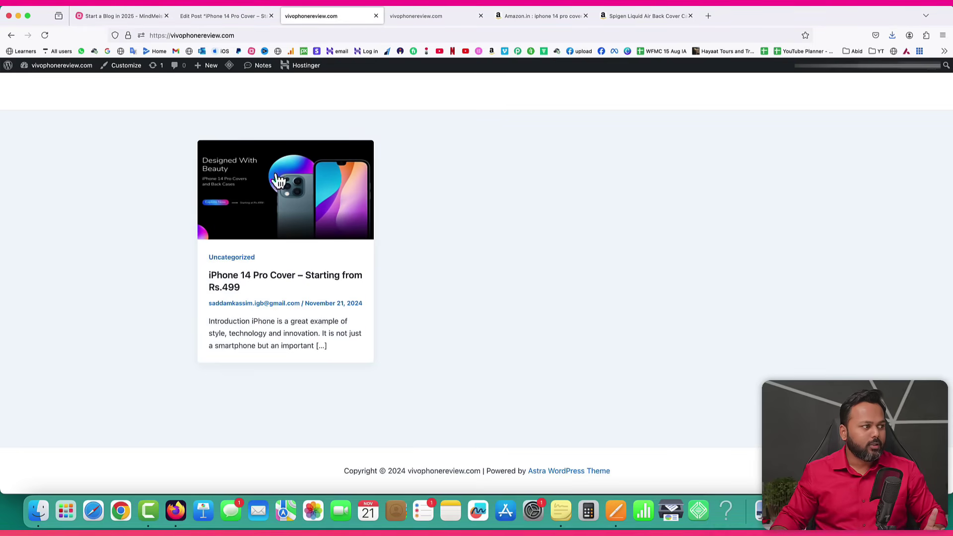
pyautogui.click(286, 220)
pyautogui.scroll(-15, 587, 252)
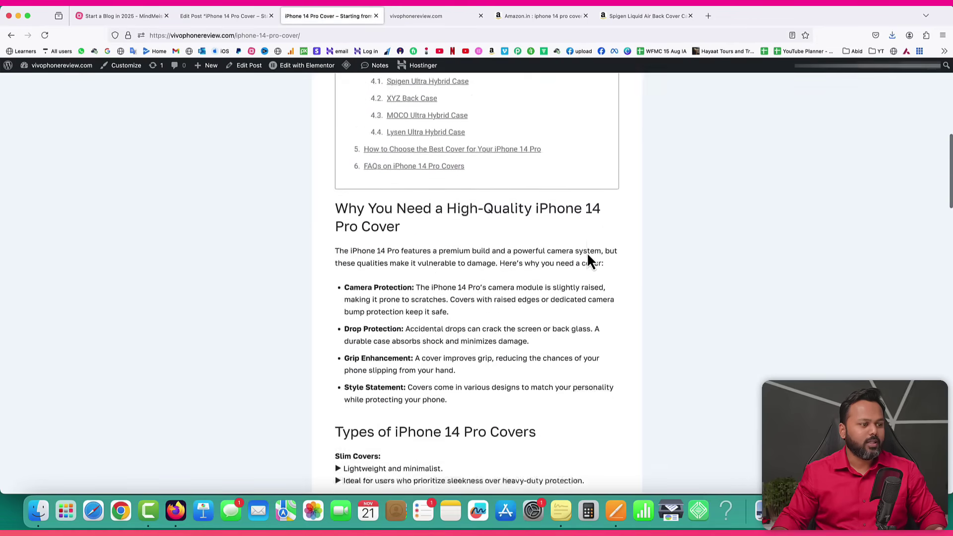
pyautogui.scroll(15, 586, 253)
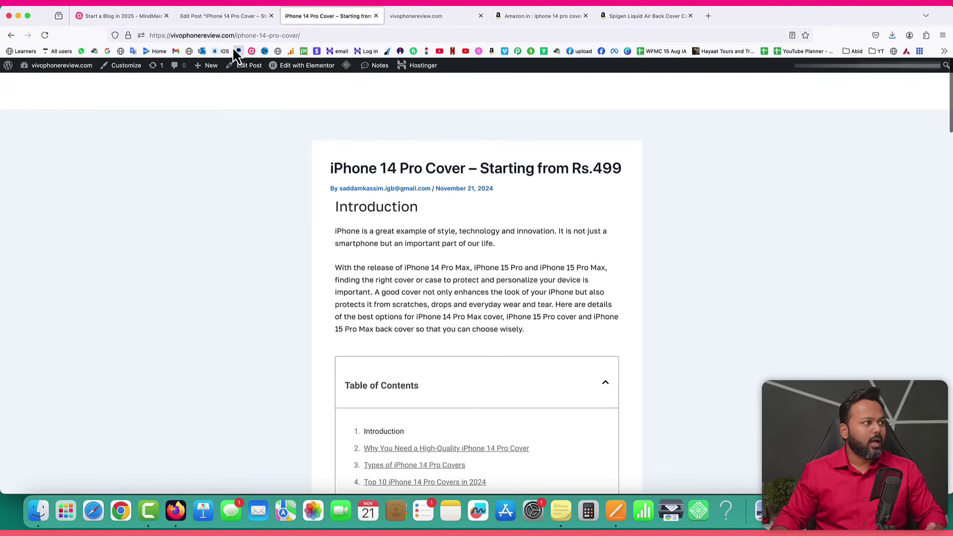
pyautogui.click(222, 17)
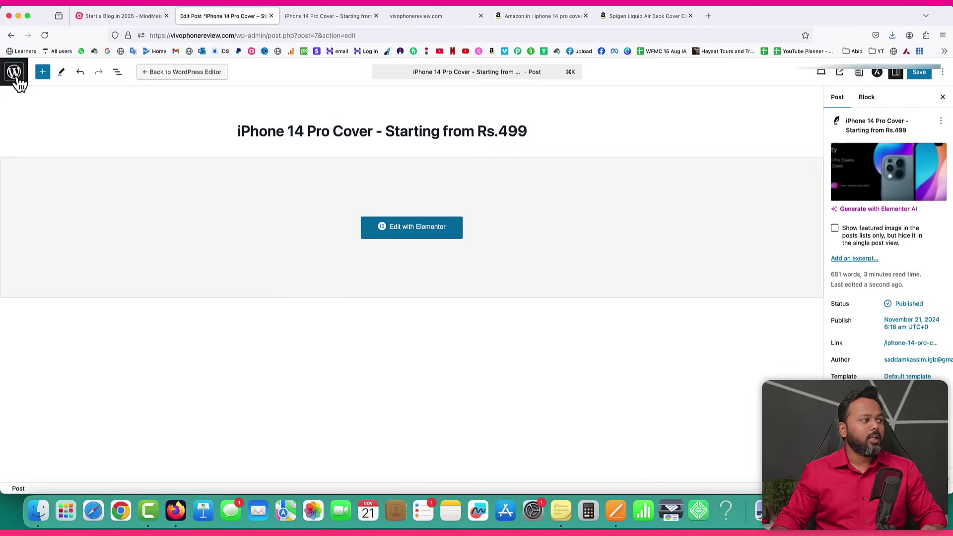
# Leave the editor for the Posts list and create a new page with Pages > Add New Page.
pyautogui.click(14, 75)
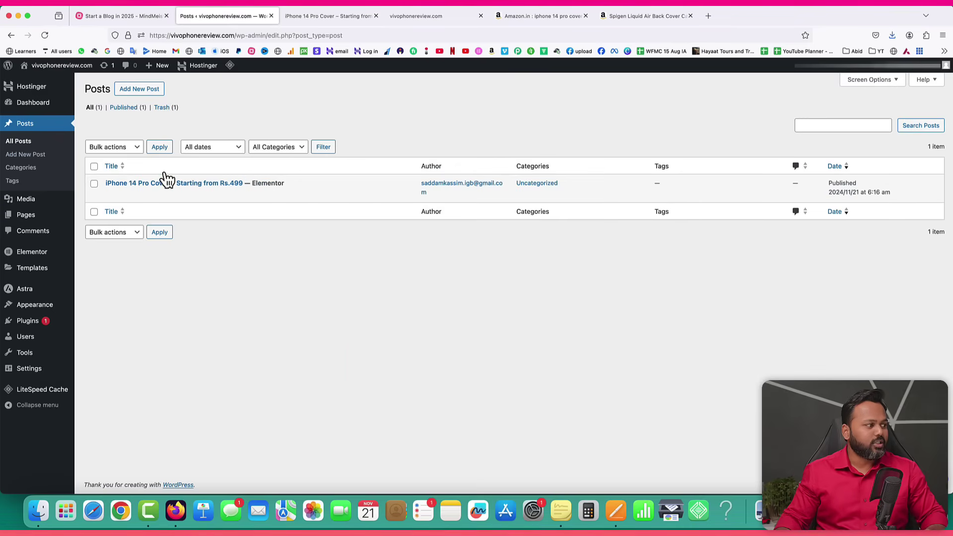
pyautogui.moveTo(24, 219)
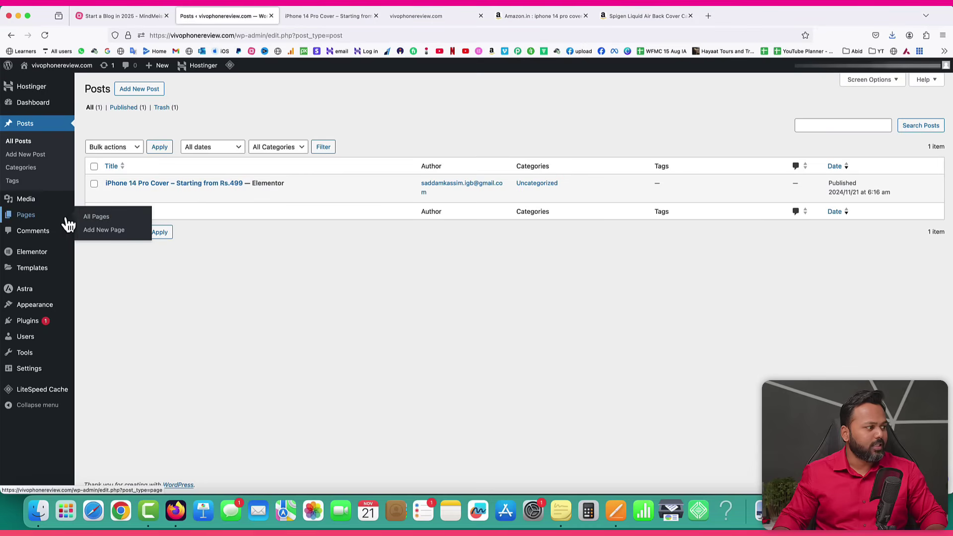
pyautogui.click(97, 233)
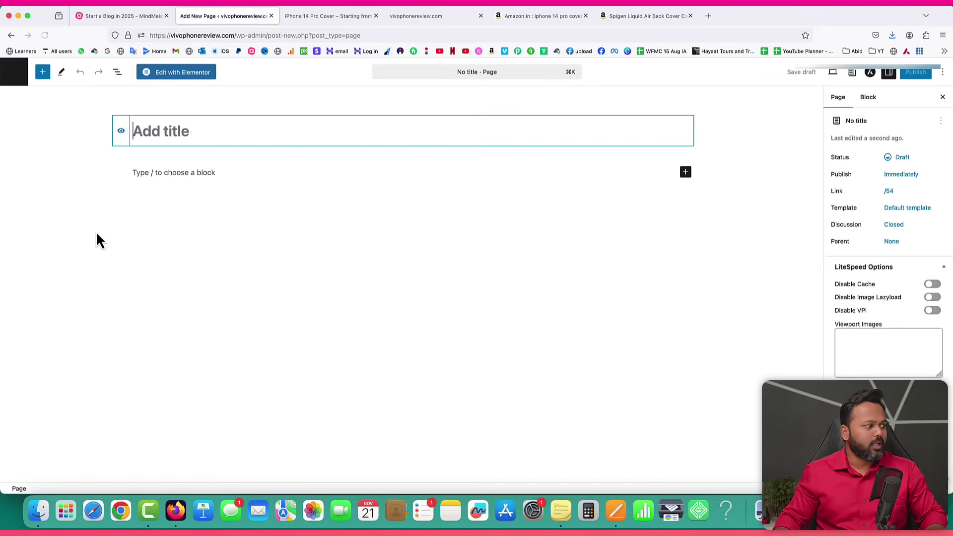
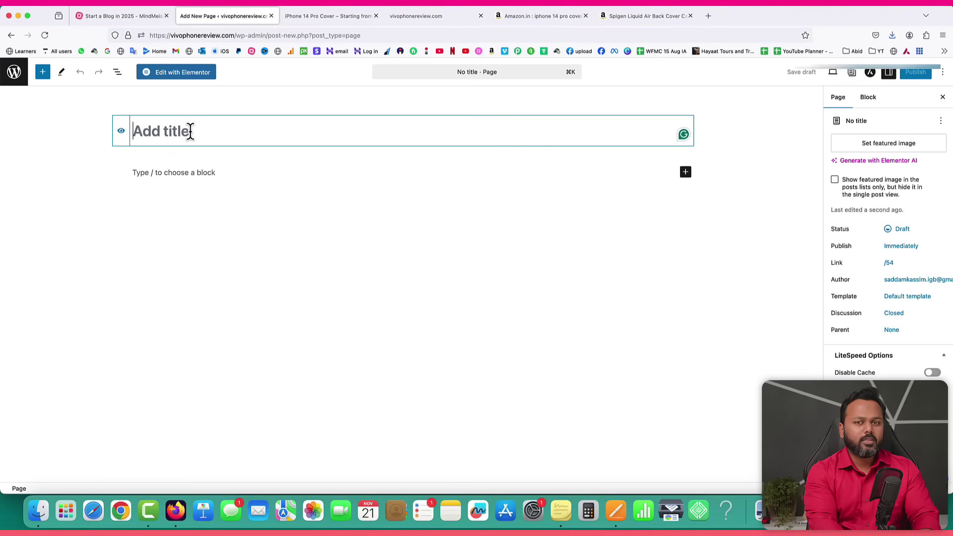
# Title the new page 'About Us', publish it, and return to the Pages list.
pyautogui.write('Aboo')
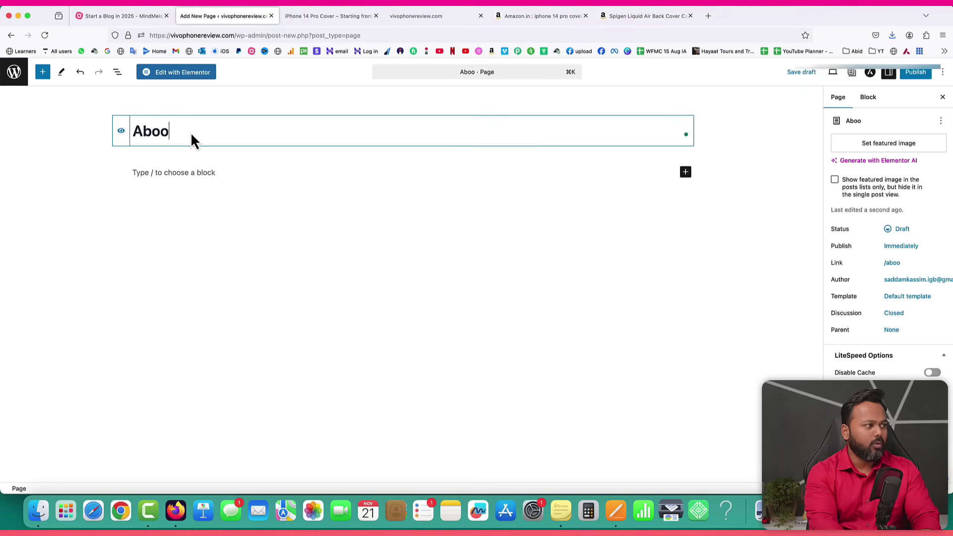
pyautogui.press('BackSpace')
pyautogui.write('ut Us')
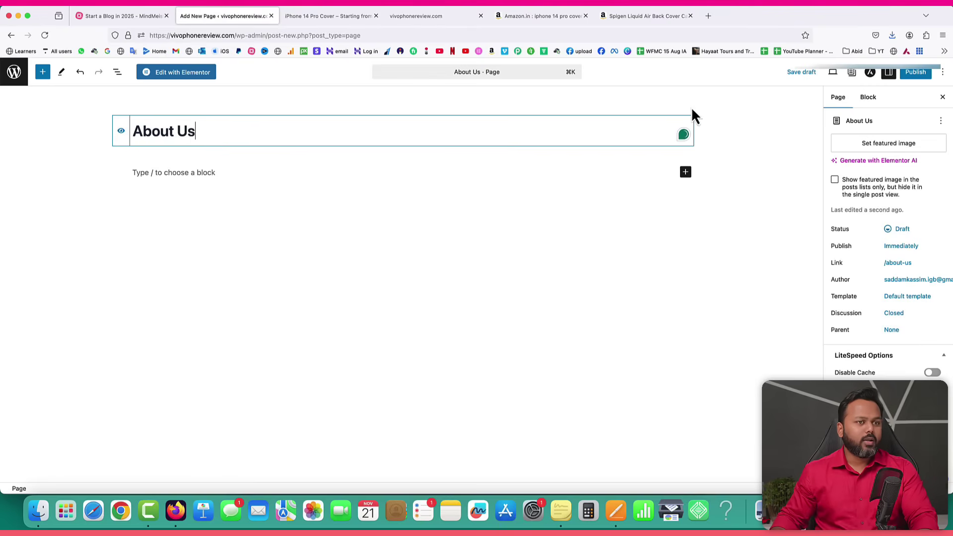
pyautogui.click(903, 75)
pyautogui.click(900, 75)
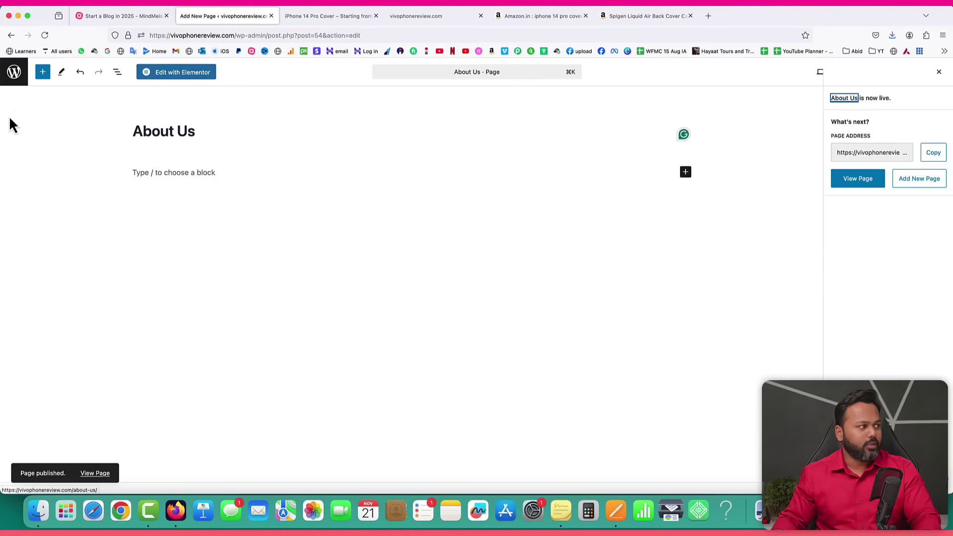
pyautogui.click(15, 74)
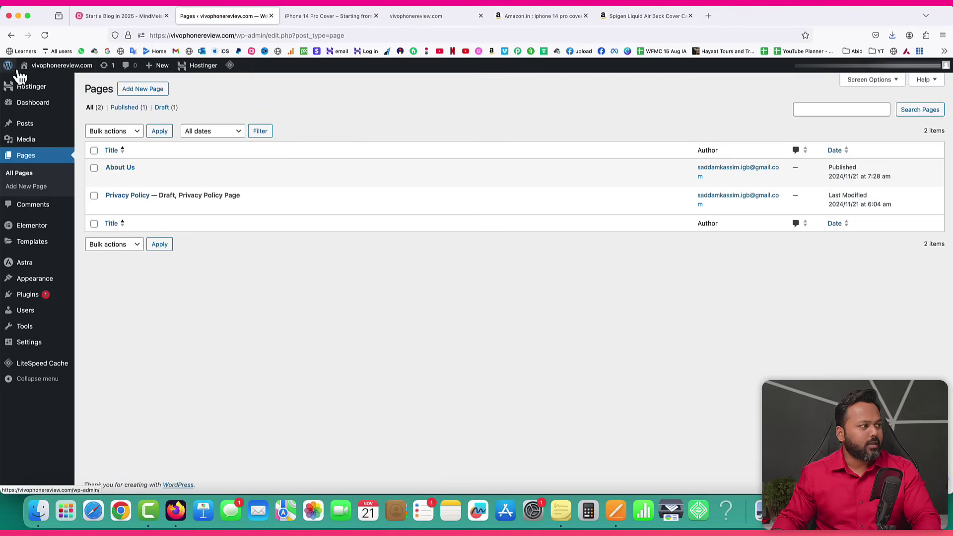
# Open the draft Privacy Policy page, review its text, publish it, and return to Pages.
pyautogui.click(20, 173)
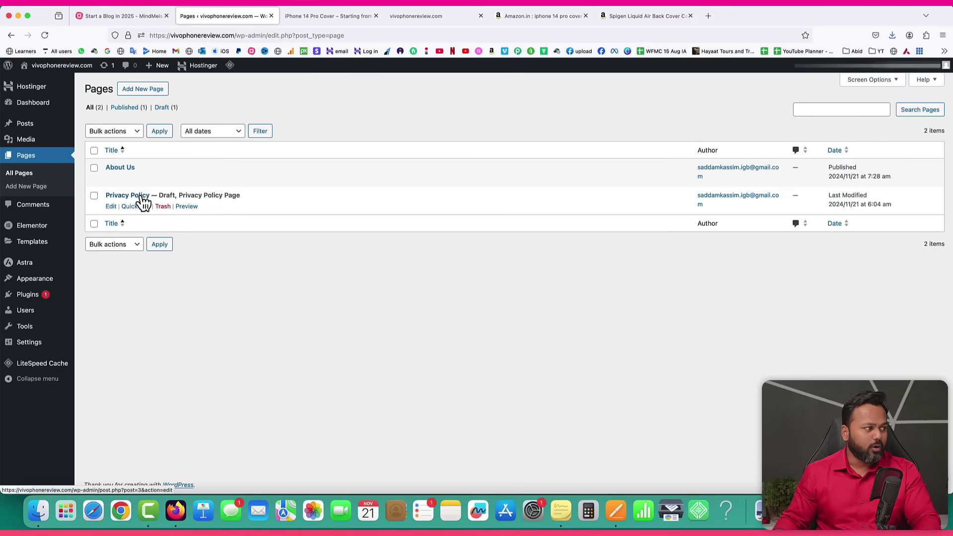
pyautogui.click(110, 207)
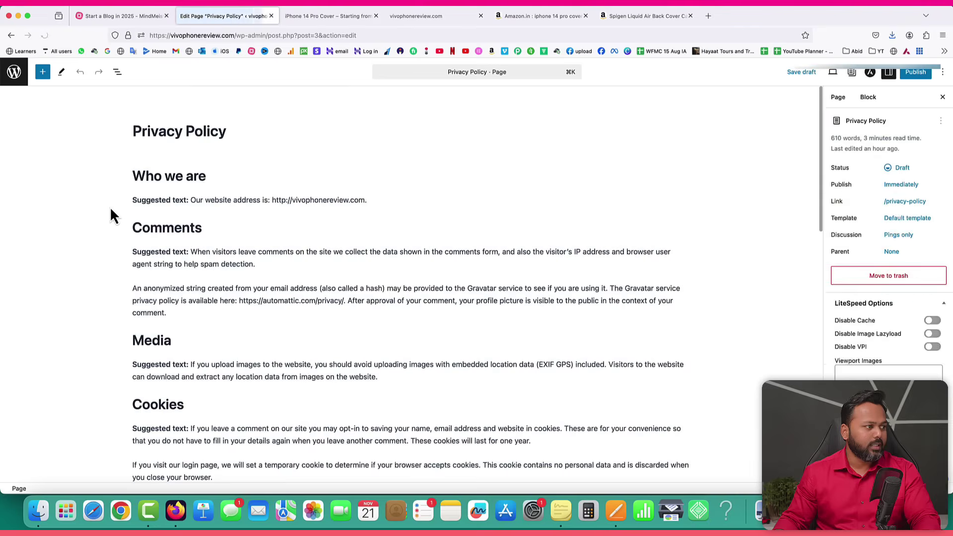
pyautogui.scroll(-3, 326, 333)
pyautogui.scroll(-5, 326, 332)
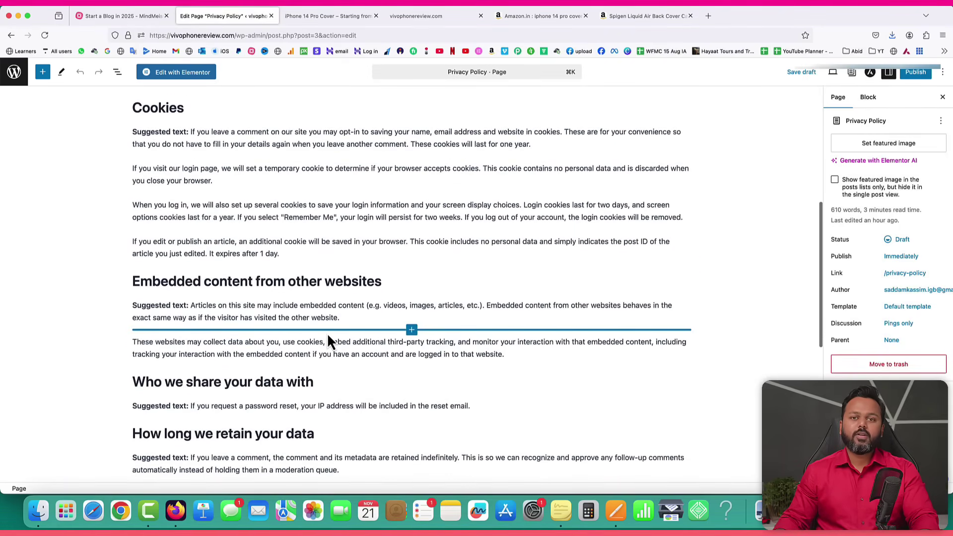
pyautogui.scroll(5, 328, 337)
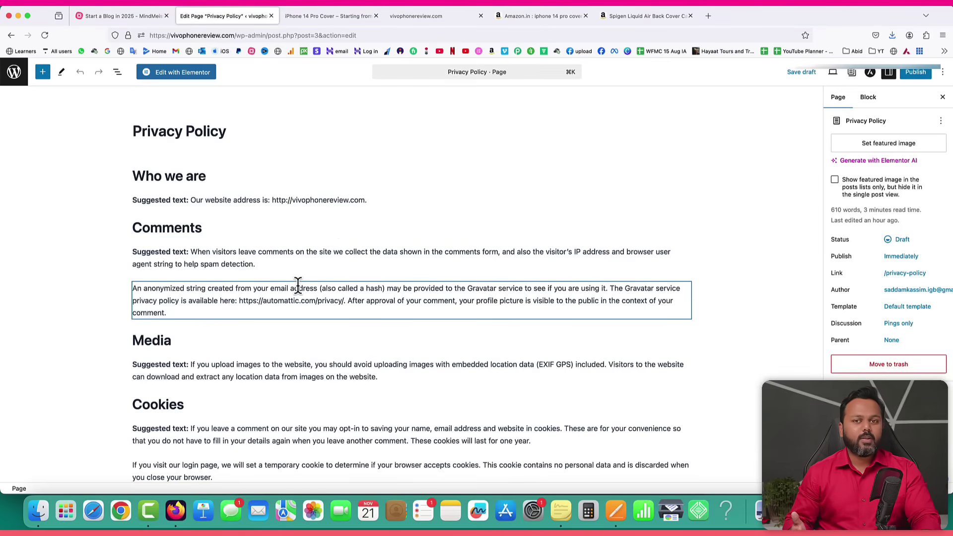
pyautogui.click(296, 292)
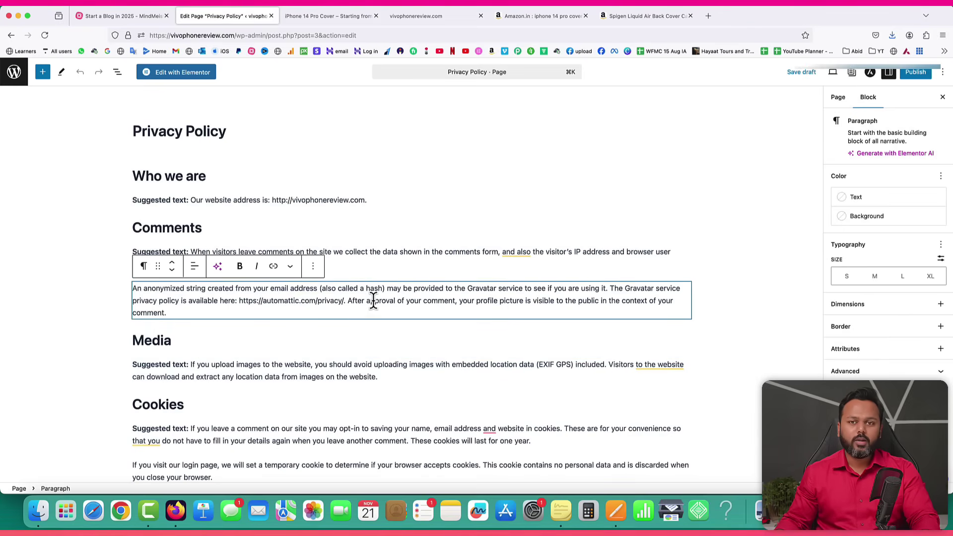
pyautogui.click(915, 73)
pyautogui.click(914, 74)
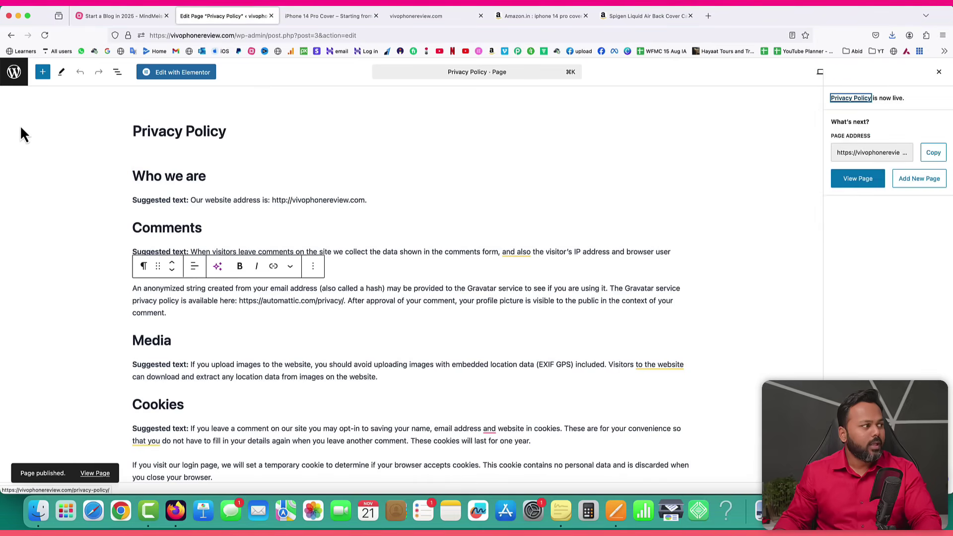
pyautogui.click(14, 74)
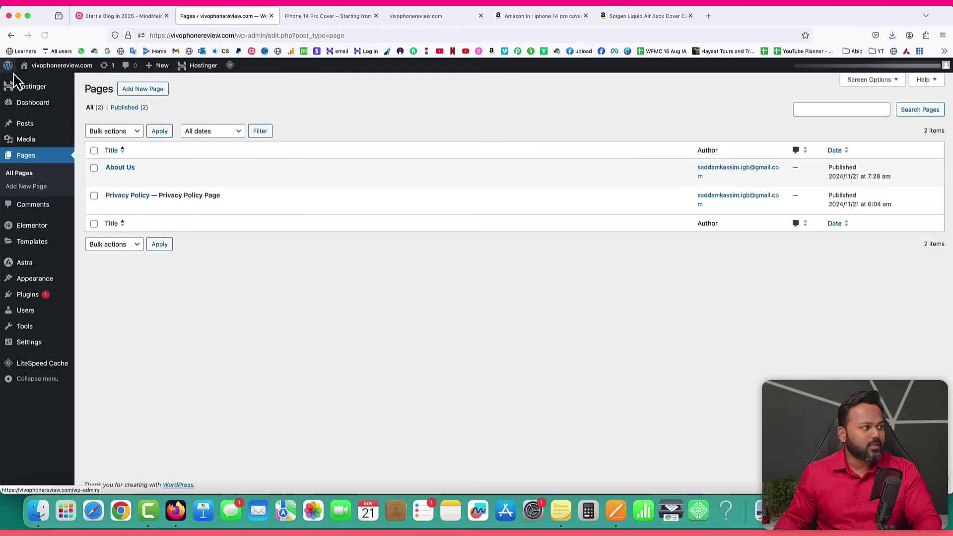
# Create a new page titled 'Contact Us' and publish it.
pyautogui.click(143, 89)
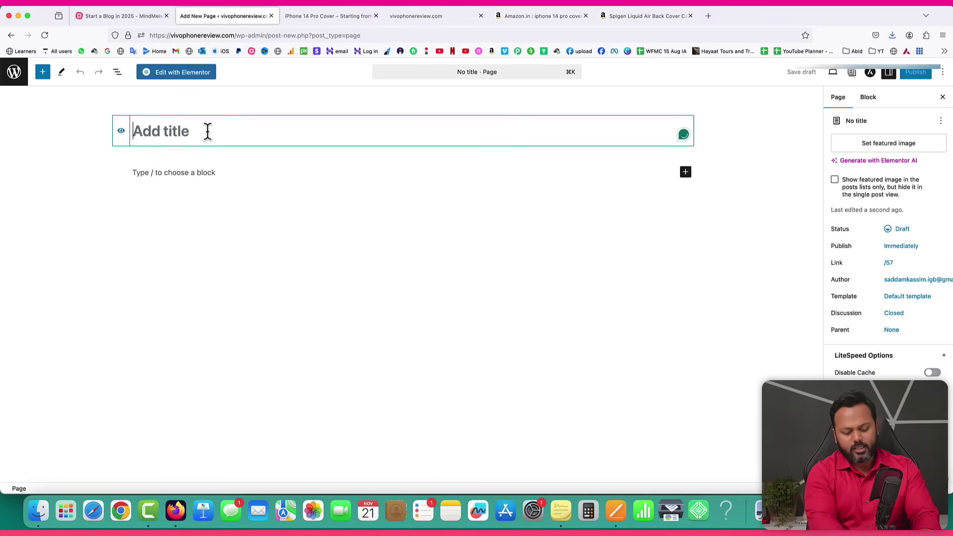
pyautogui.write('Contact Us')
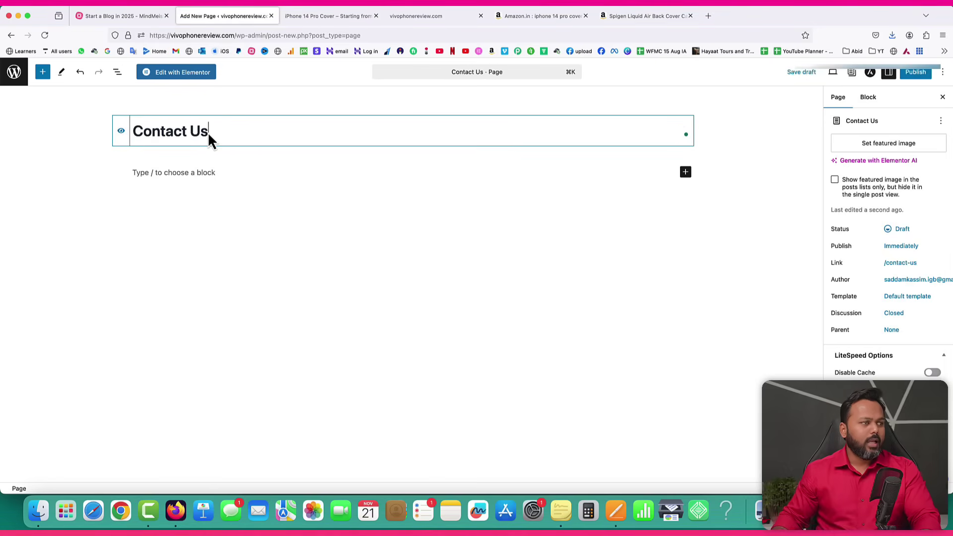
pyautogui.click(911, 76)
pyautogui.click(908, 75)
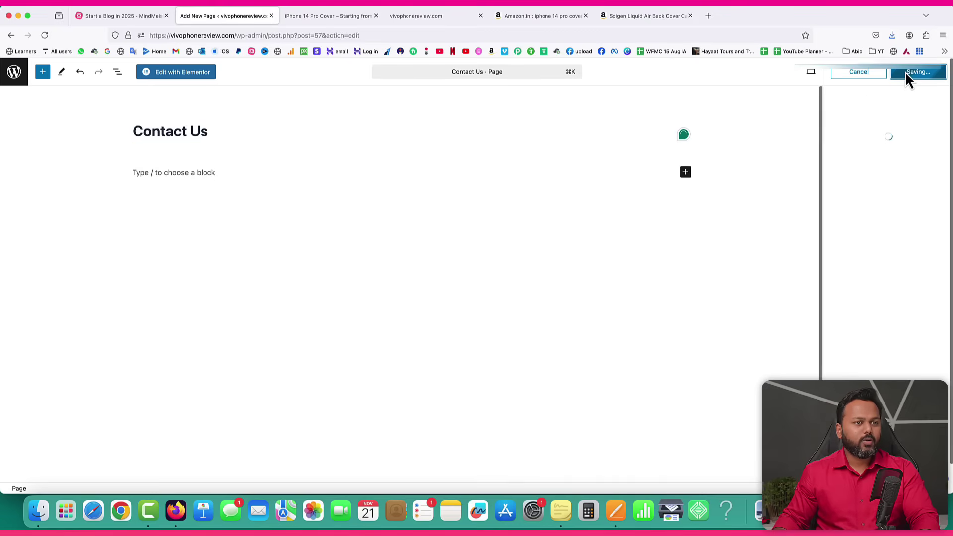
pyautogui.click(189, 78)
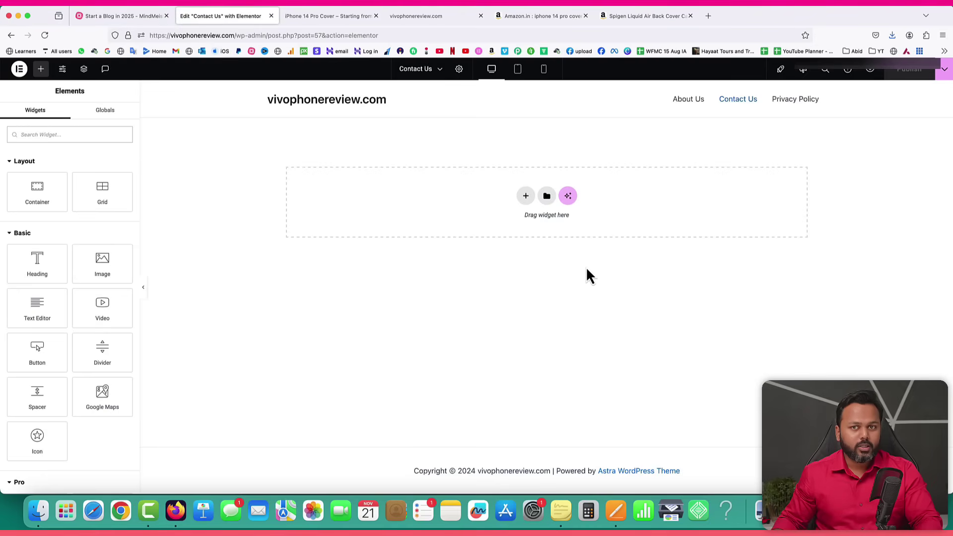
# Search Elementor's page templates for 'contact' and insert Wireframe – Contact 5.
pyautogui.click(546, 195)
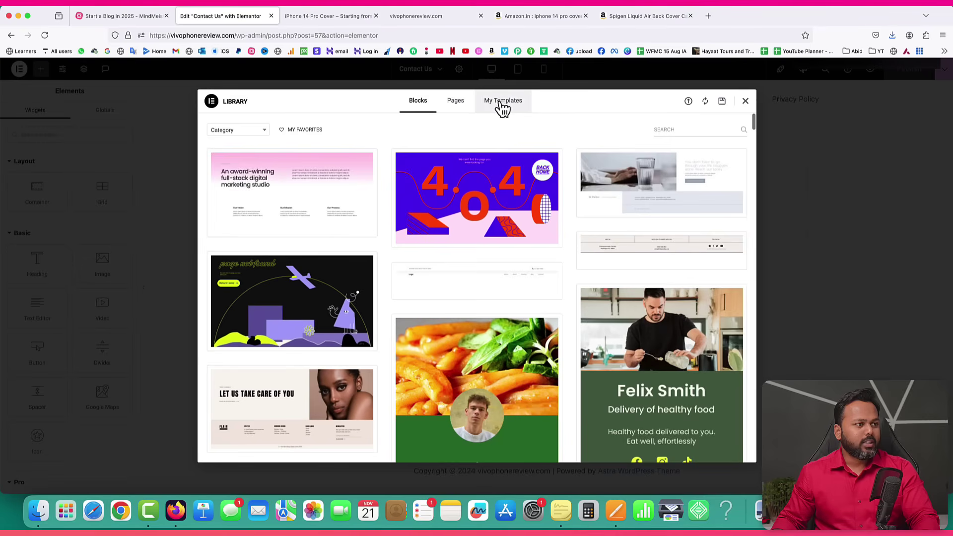
pyautogui.click(461, 104)
pyautogui.click(666, 130)
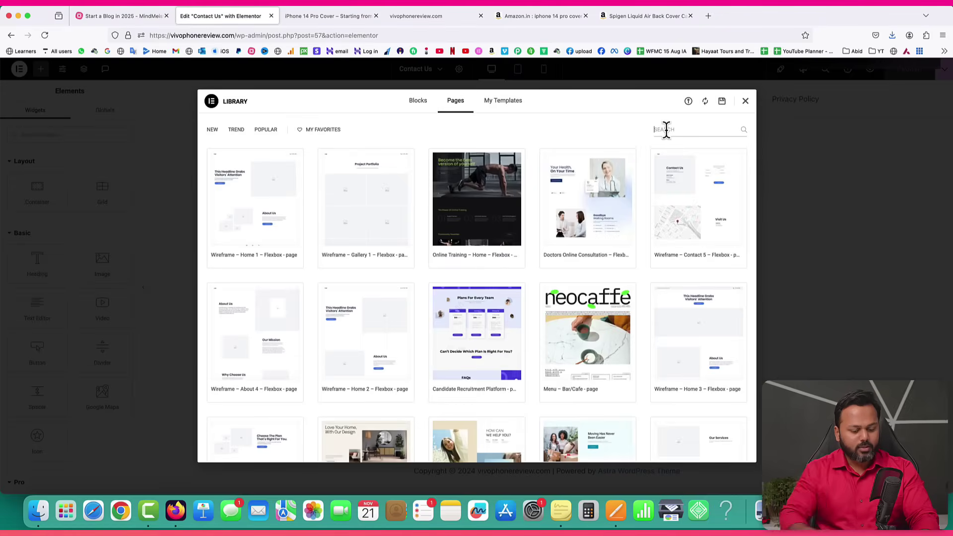
pyautogui.write('contact')
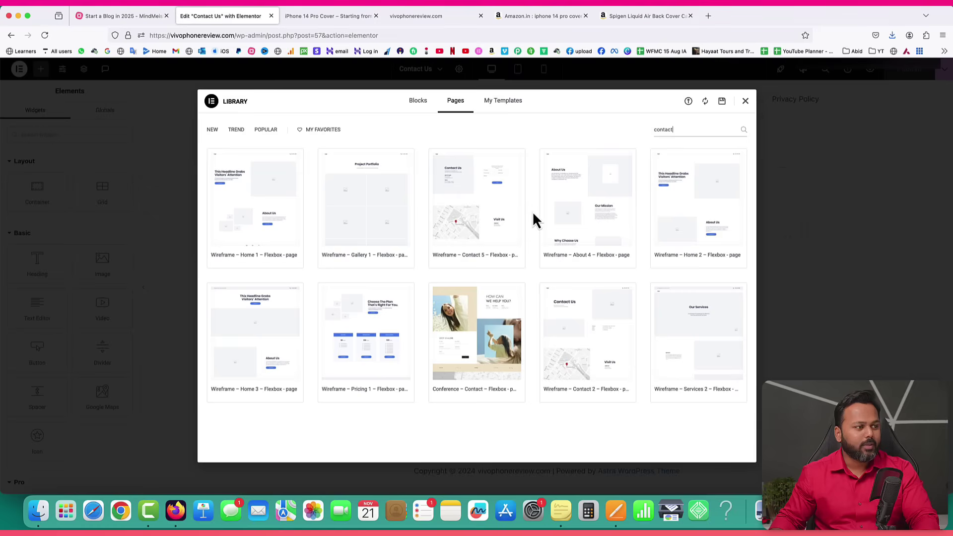
pyautogui.moveTo(474, 188)
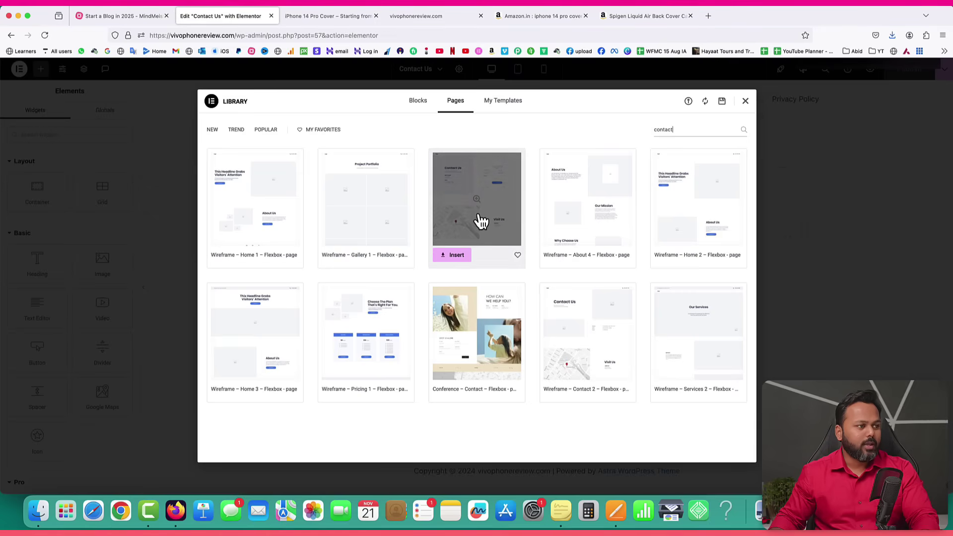
pyautogui.click(453, 255)
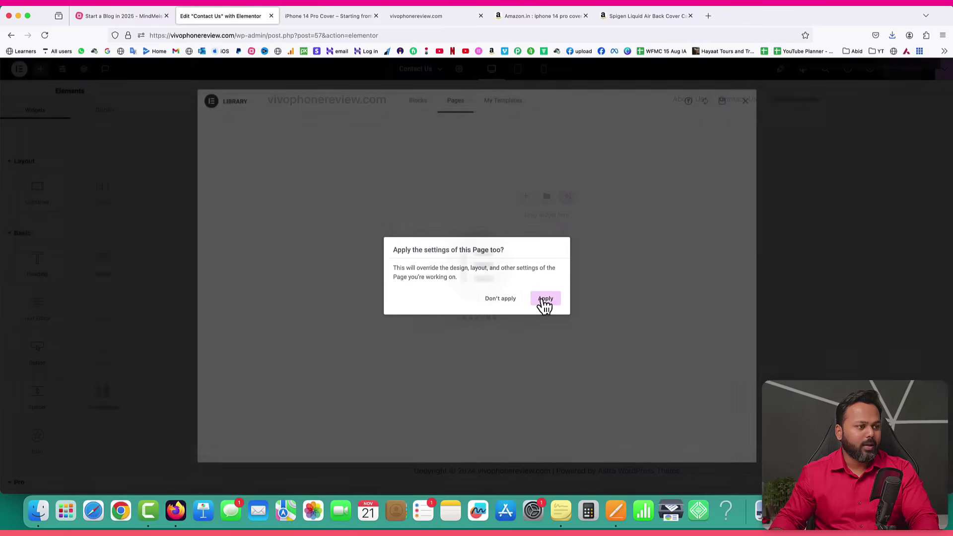
pyautogui.click(542, 299)
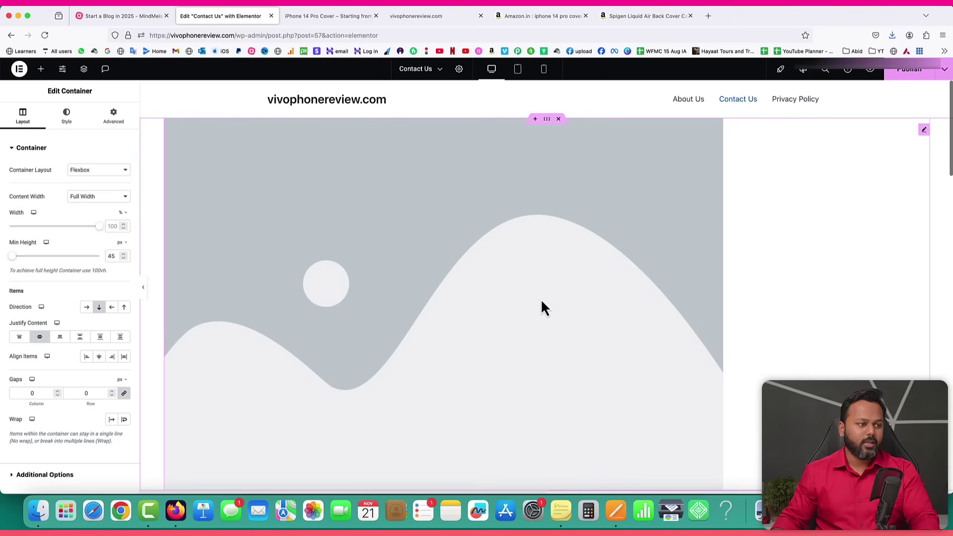
# Delete the image placeholder and the empty leftover container at the top of the template.
pyautogui.scroll(-10, 575, 288)
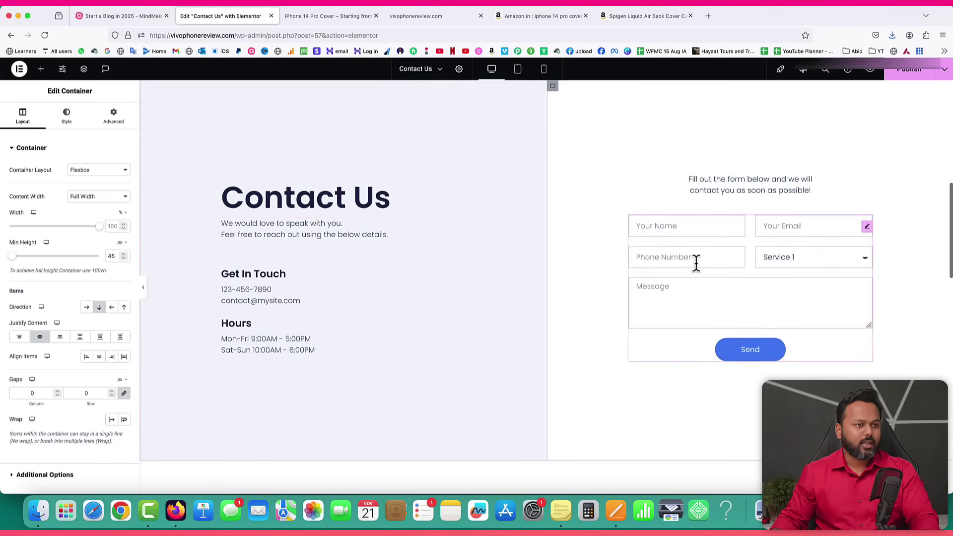
pyautogui.scroll(-8, 711, 248)
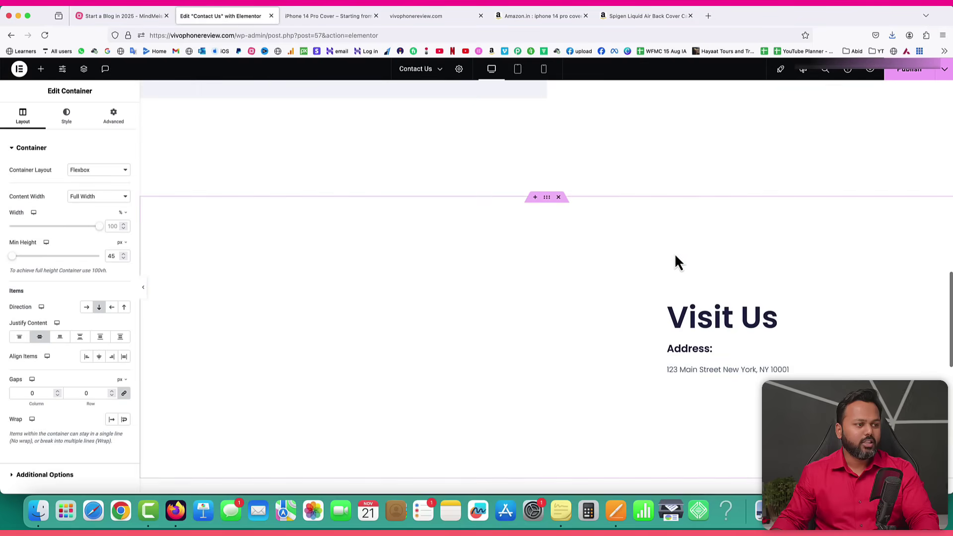
pyautogui.scroll(15, 693, 305)
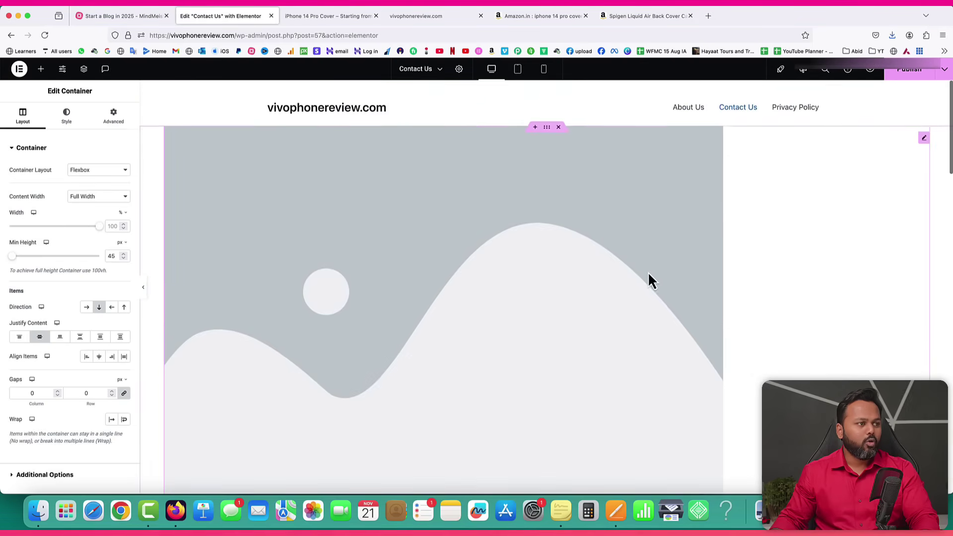
pyautogui.rightClick(488, 162)
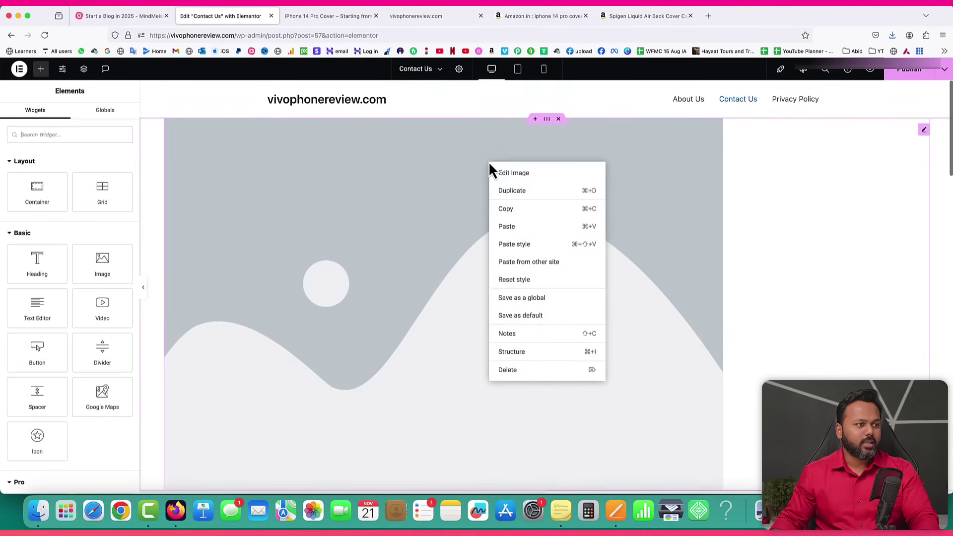
pyautogui.click(519, 369)
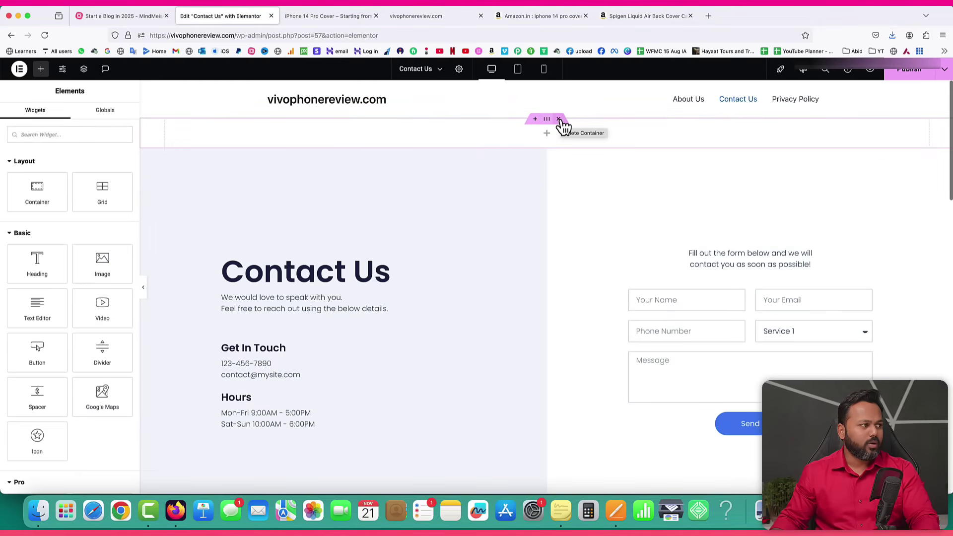
pyautogui.click(559, 120)
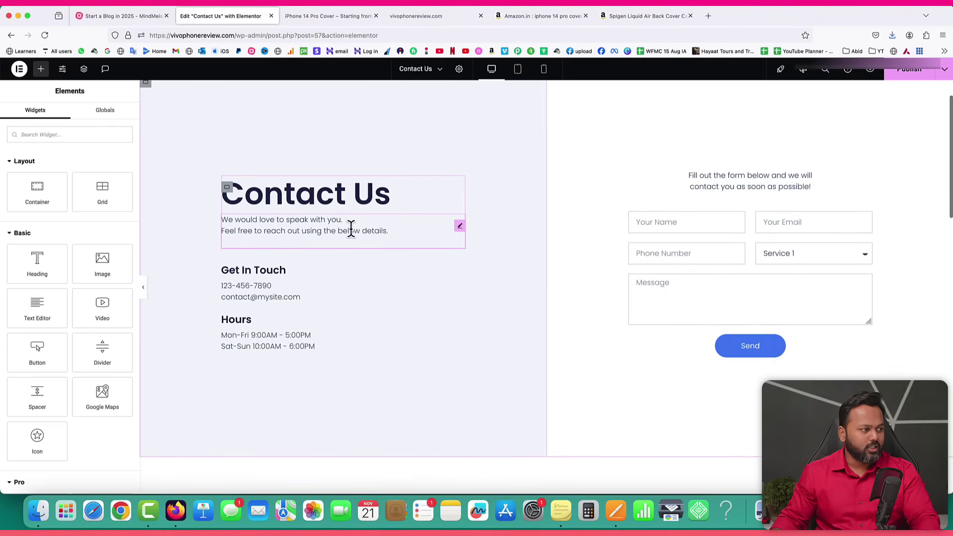
pyautogui.click(262, 287)
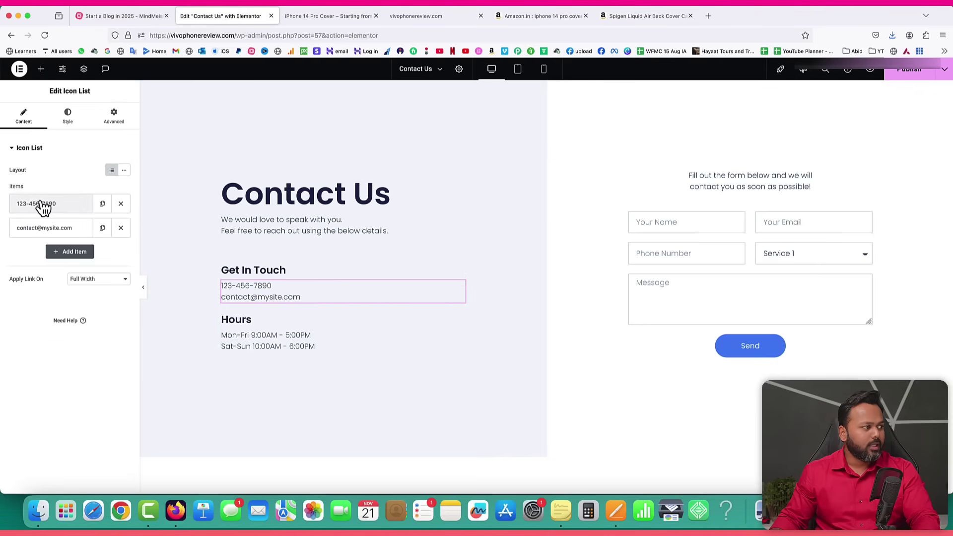
pyautogui.click(65, 205)
pyautogui.moveTo(58, 237); pyautogui.dragTo(8, 237)
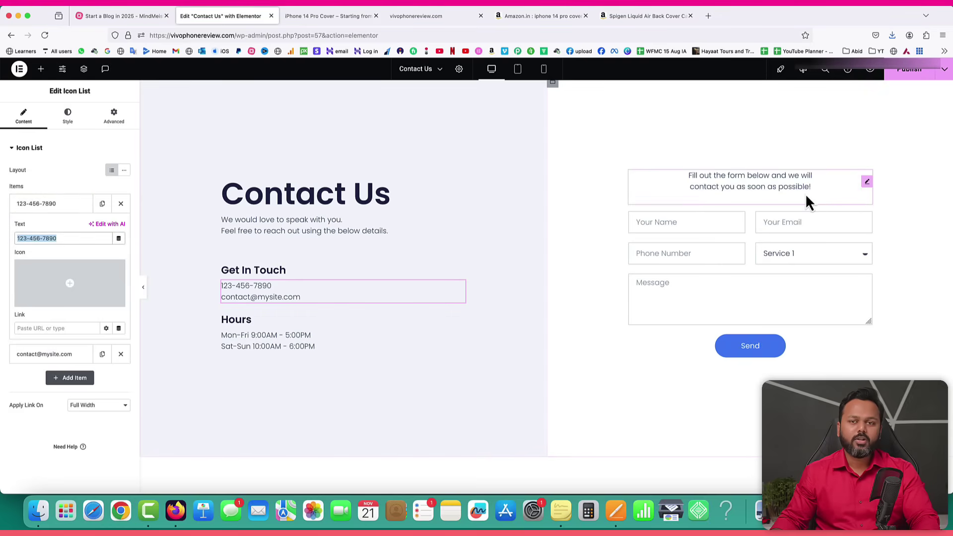
pyautogui.scroll(-5, 656, 251)
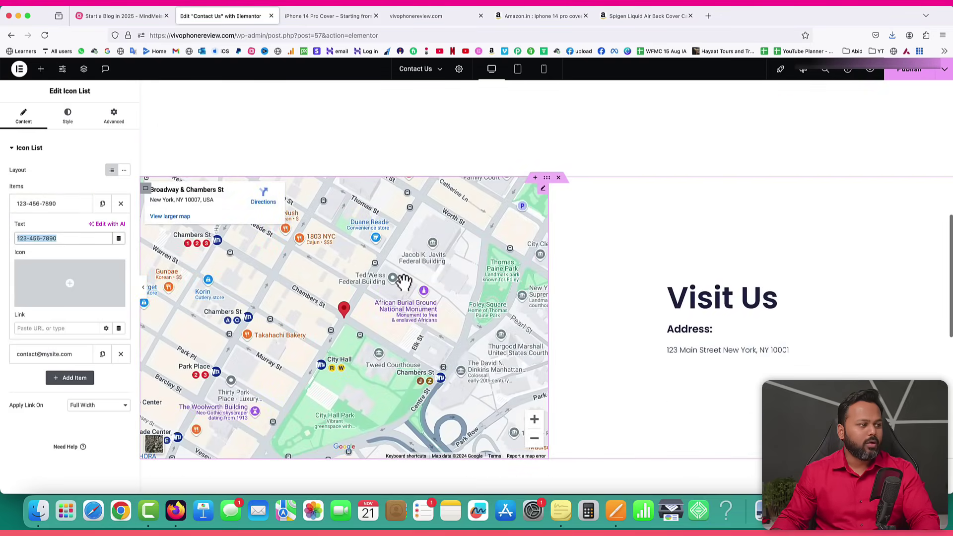
pyautogui.hscroll(2, 419, 264)
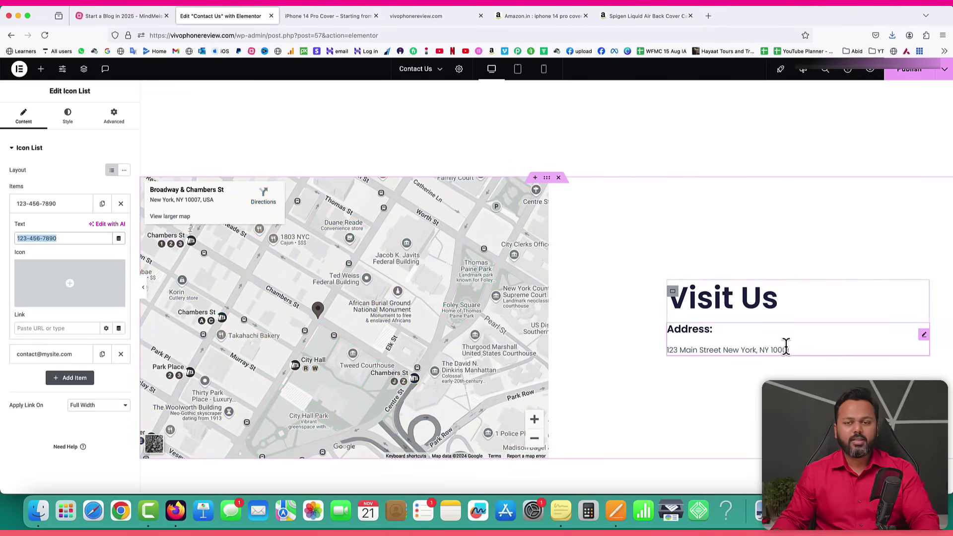
pyautogui.click(914, 72)
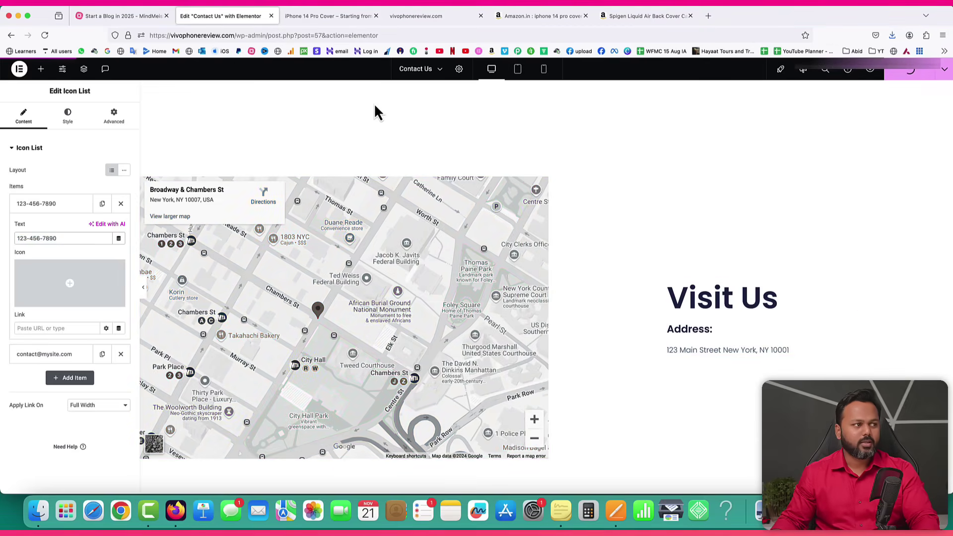
pyautogui.click(19, 68)
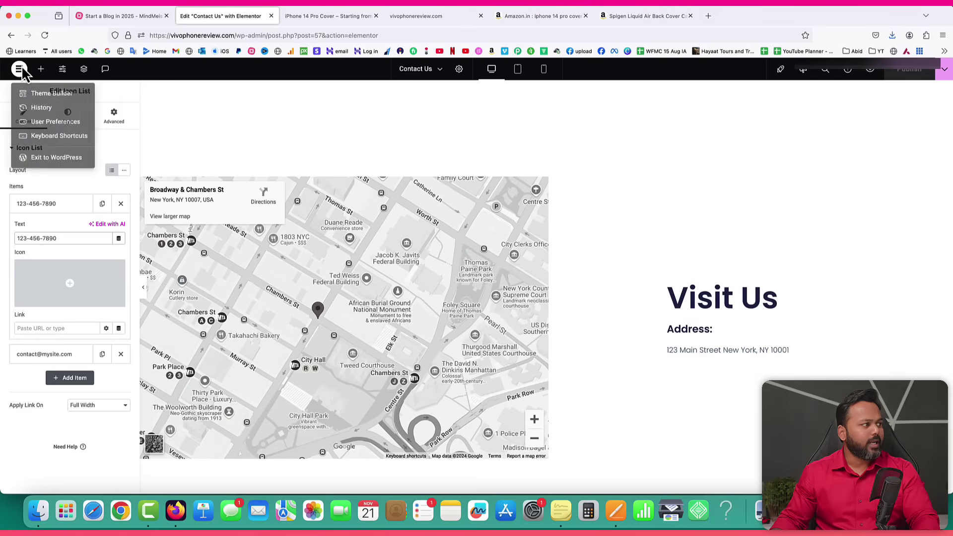
# Exit Elementor to the Pages list and open three new blank pages in separate tabs.
pyautogui.click(31, 167)
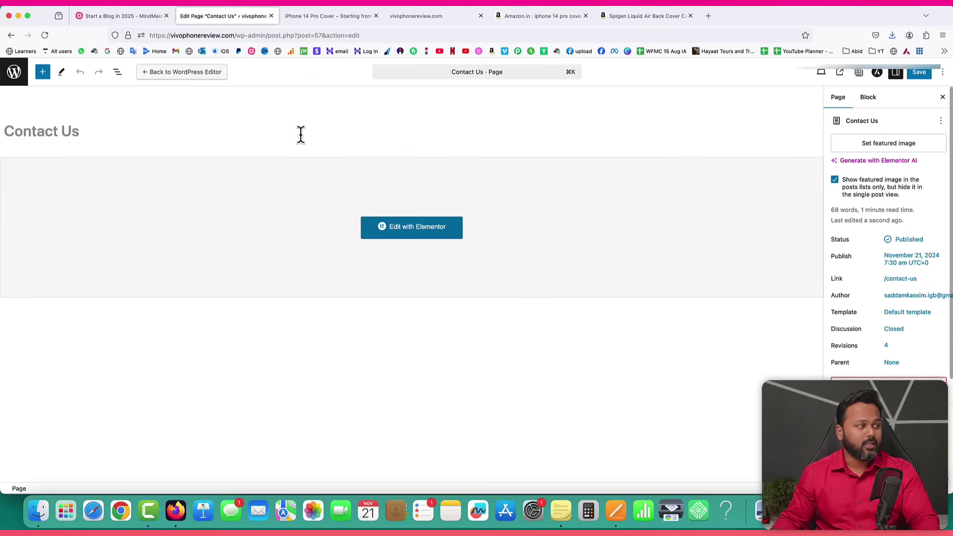
pyautogui.click(20, 76)
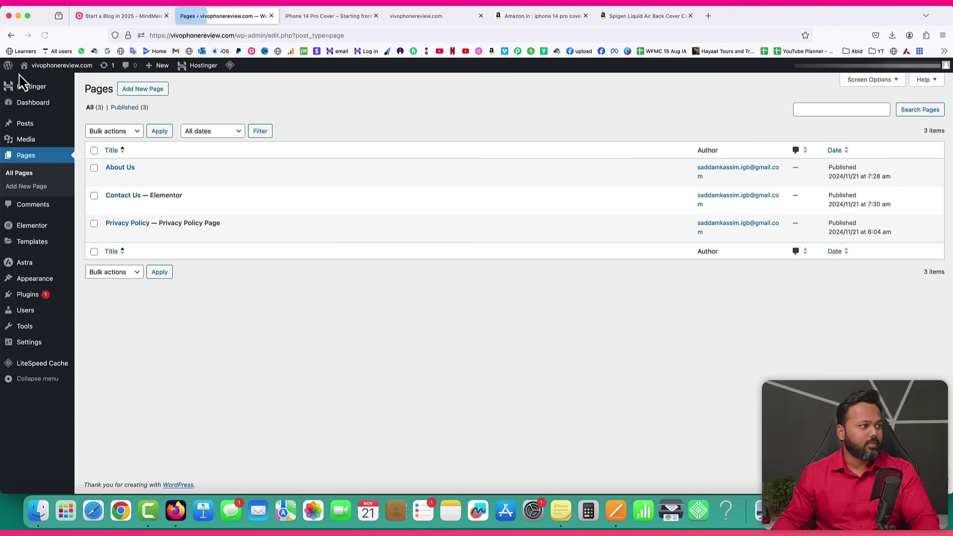
pyautogui.keyDown('super'); pyautogui.click(148, 94); pyautogui.keyUp('super')
pyautogui.keyDown('super'); pyautogui.click(146, 88); pyautogui.keyUp('super')
pyautogui.keyDown('super'); pyautogui.click(146, 88); pyautogui.keyUp('super')
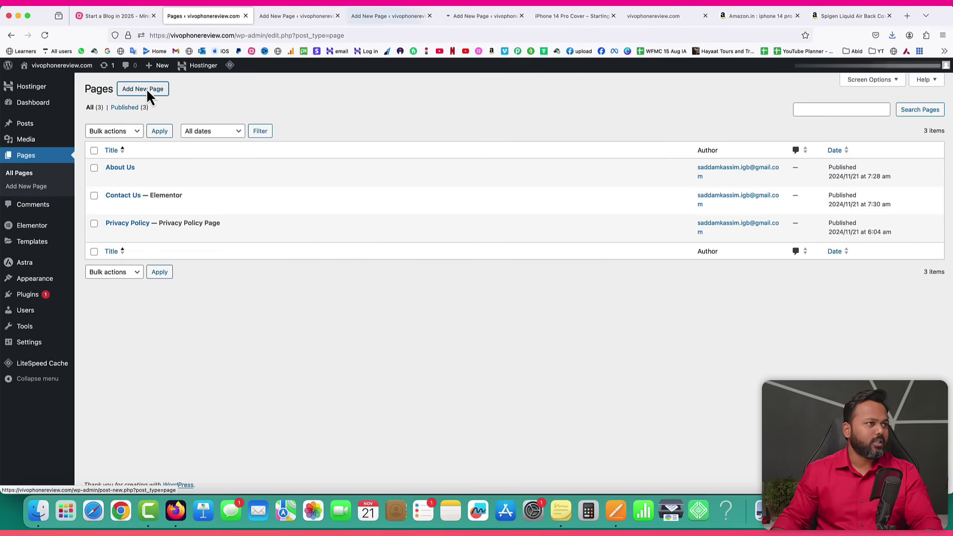
pyautogui.click(286, 19)
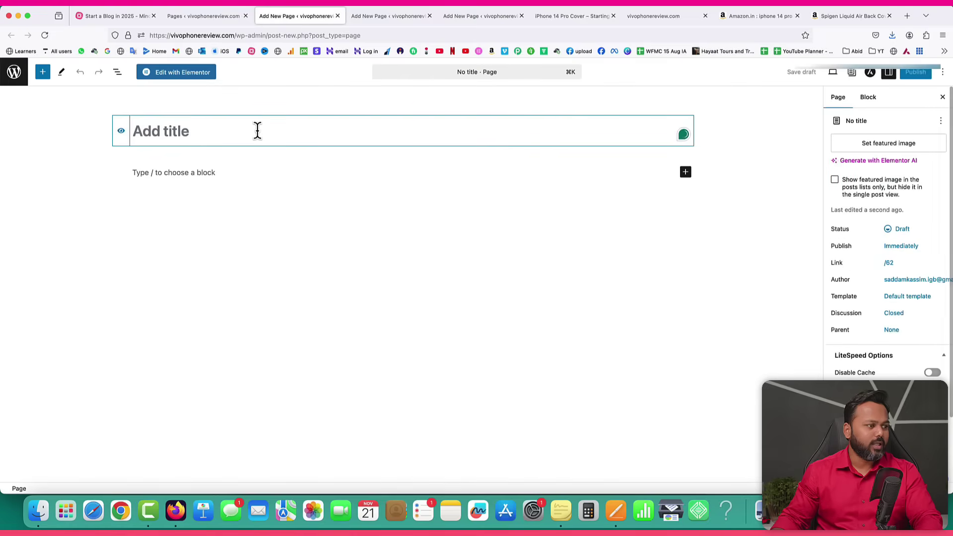
# Title the first new page 'Disclaimer', publish it, and close its tab.
pyautogui.write('Di')
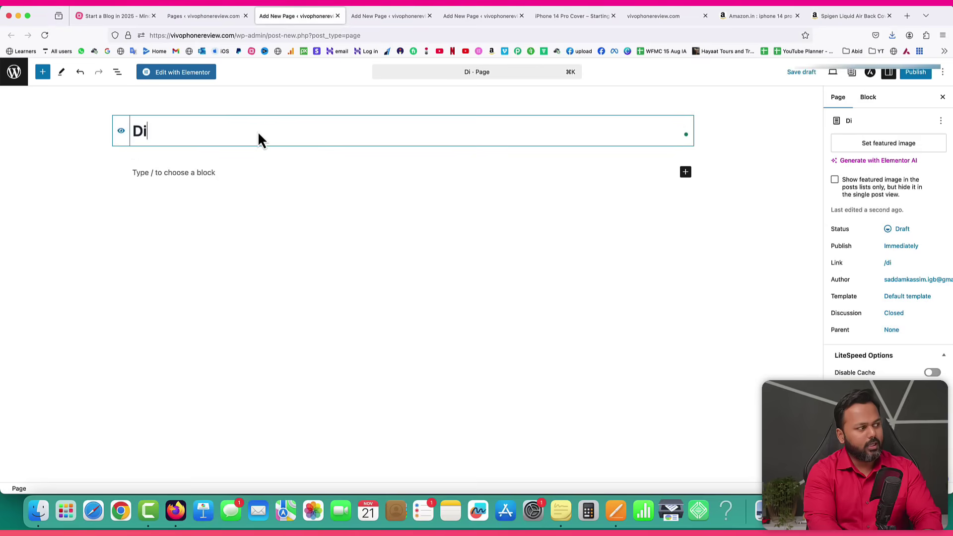
pyautogui.write('sclaimer')
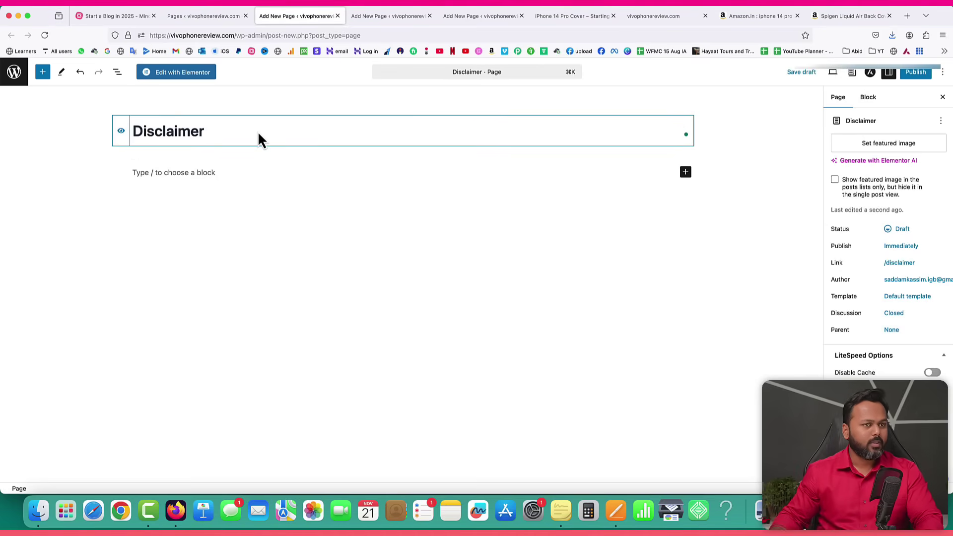
pyautogui.click(913, 72)
pyautogui.click(910, 75)
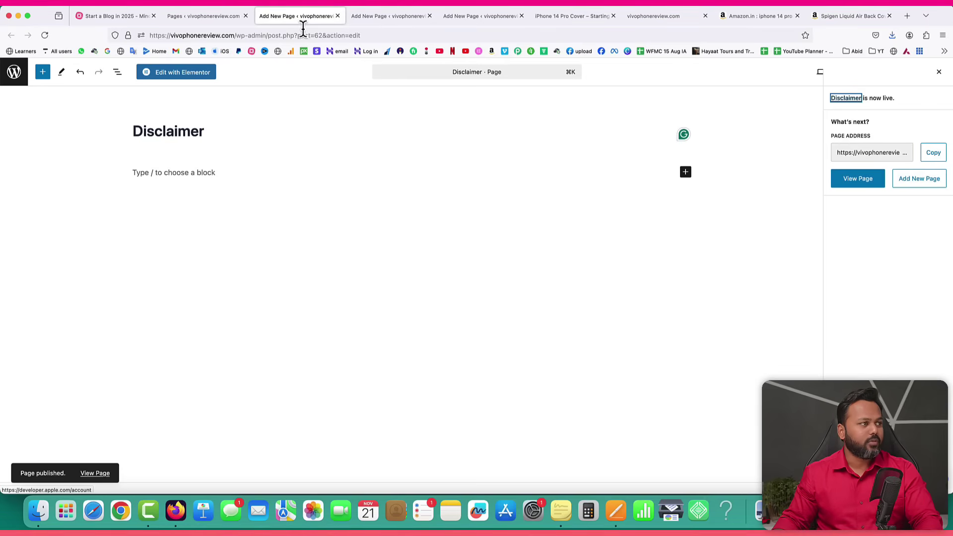
pyautogui.click(338, 16)
pyautogui.click(168, 130)
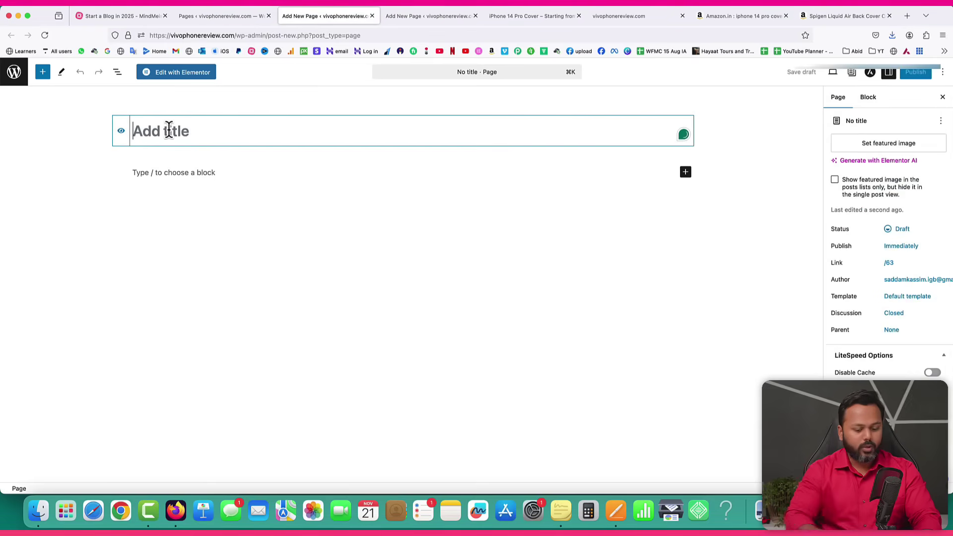
# Title the new page 'Terms of Service', publish it, and return to Pages.
pyautogui.write('Terms and C')
pyautogui.press('BackSpace')
pyautogui.press('BackSpace')
pyautogui.press('BackSpace')
pyautogui.write('of')
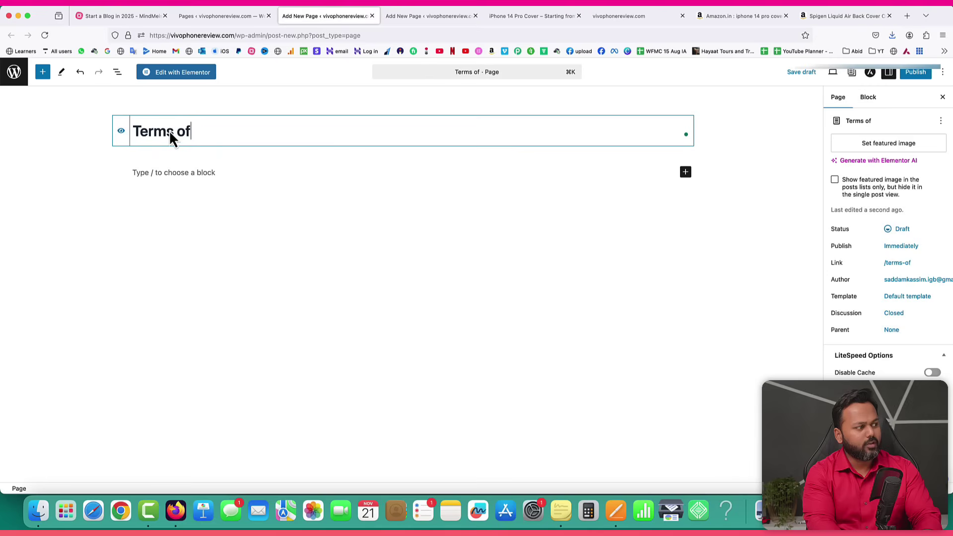
pyautogui.write(' Service')
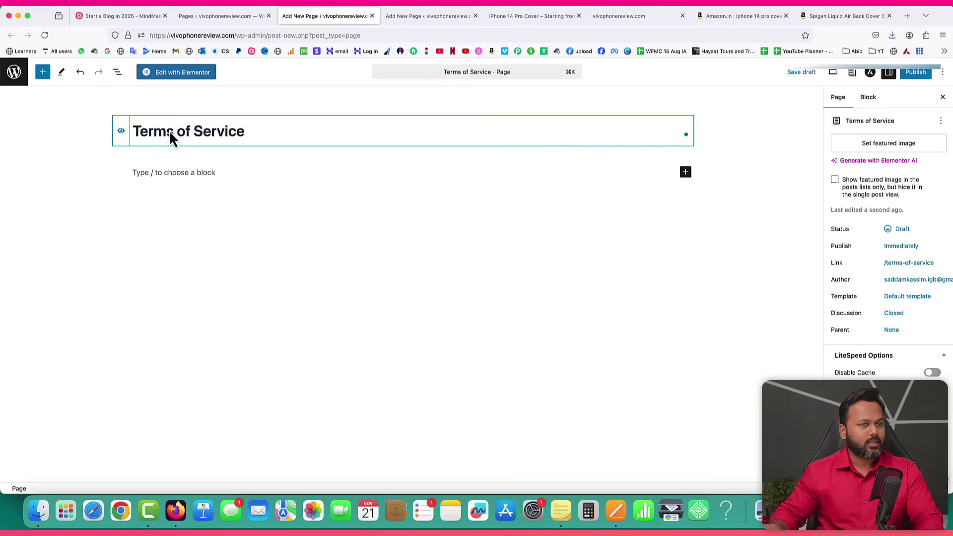
pyautogui.click(909, 75)
pyautogui.click(904, 74)
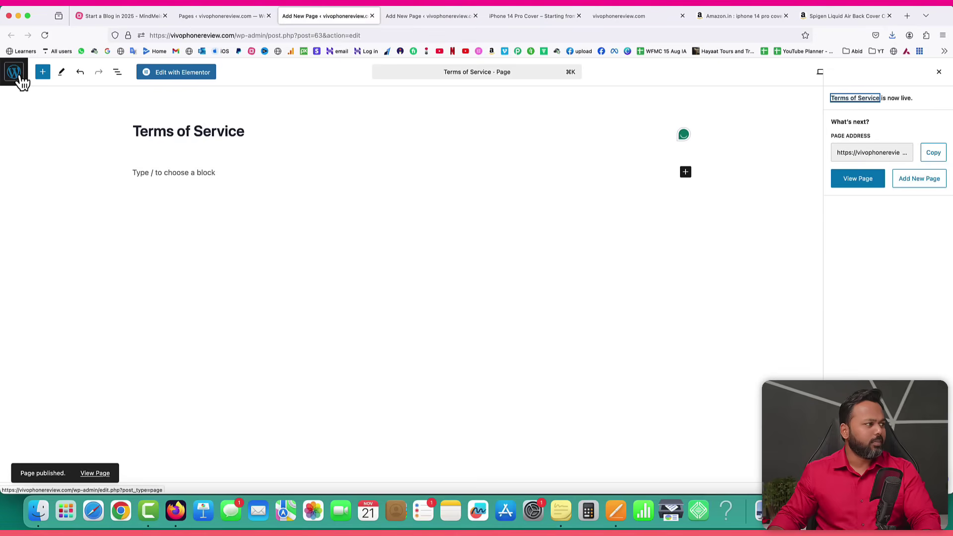
pyautogui.click(14, 74)
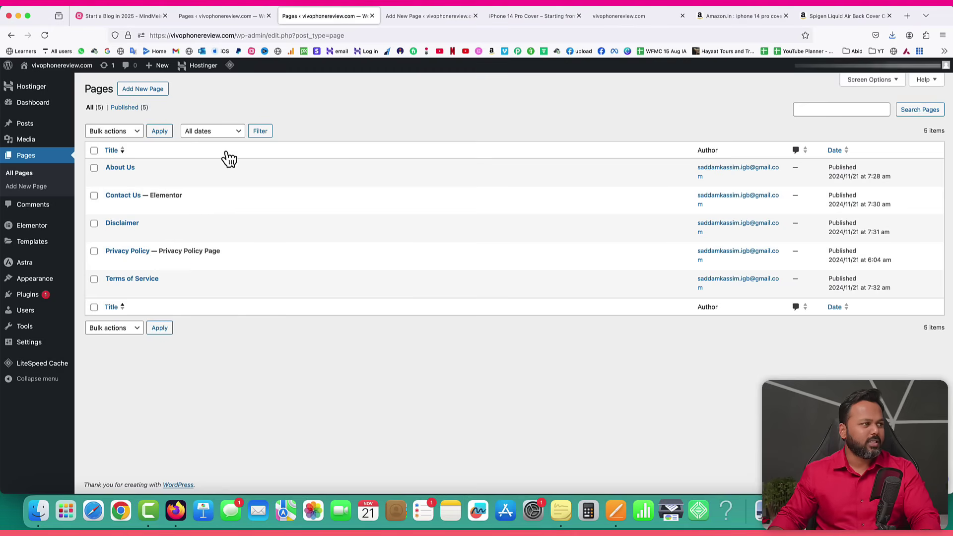
# Title the remaining blank page 'Affiliate Disclosure', publish it, and return to Pages.
pyautogui.click(422, 16)
pyautogui.write('Affilia')
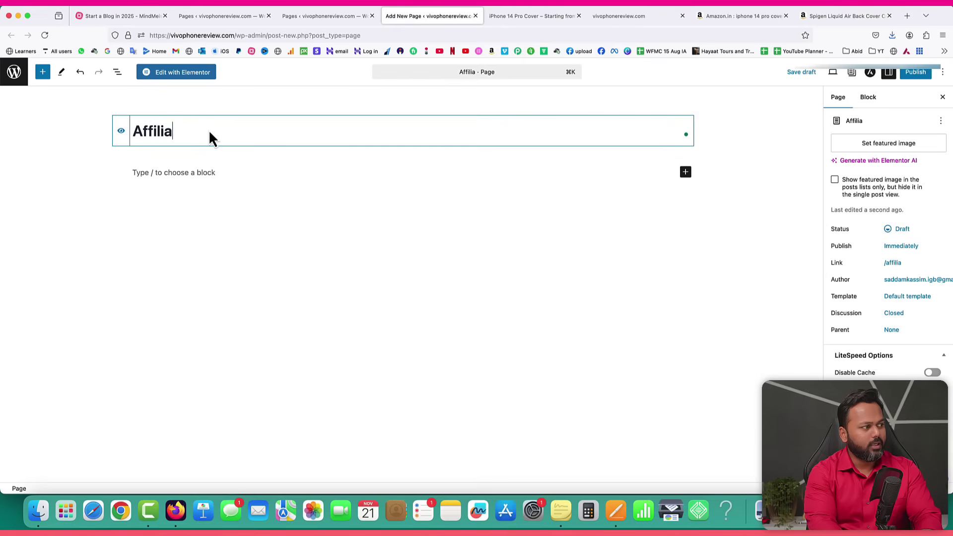
pyautogui.write('te Disclosure')
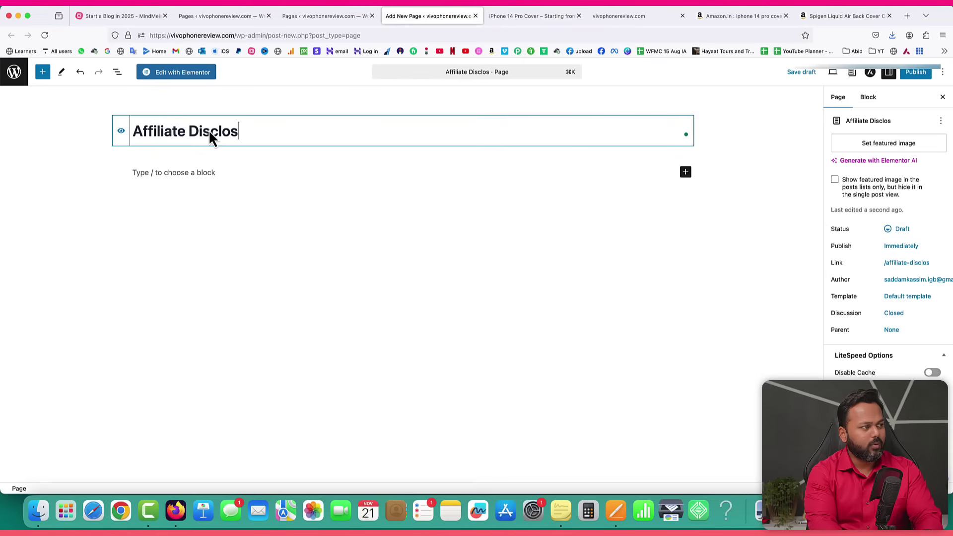
pyautogui.click(918, 73)
pyautogui.click(918, 72)
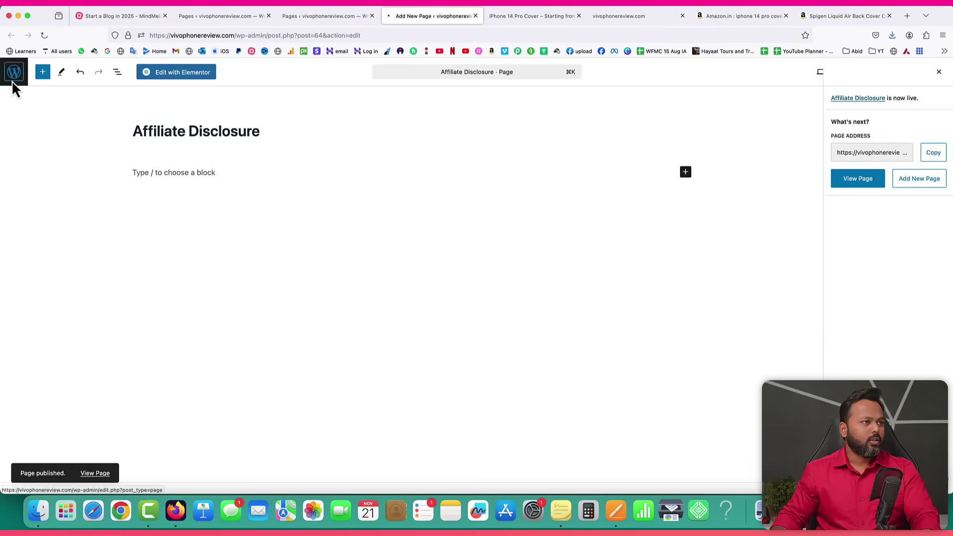
pyautogui.click(13, 82)
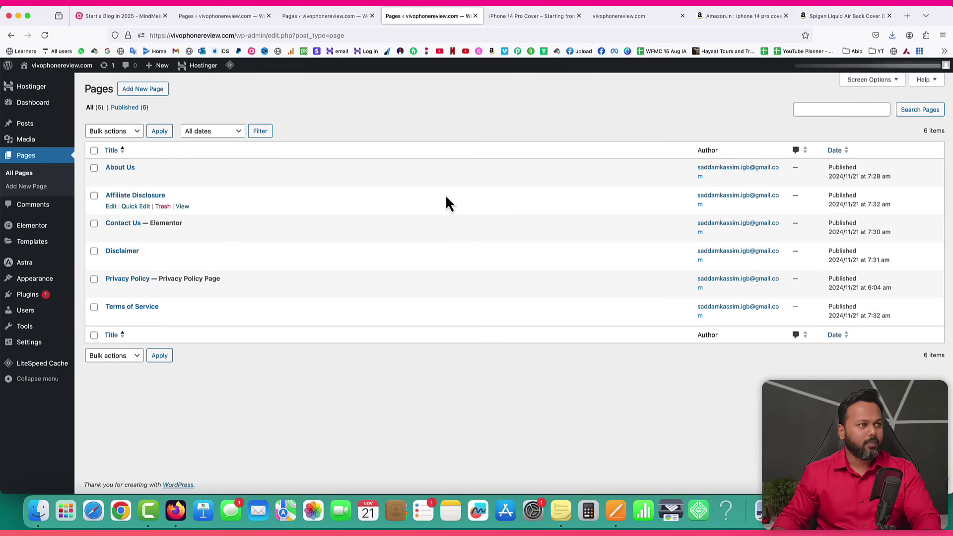
pyautogui.click(536, 16)
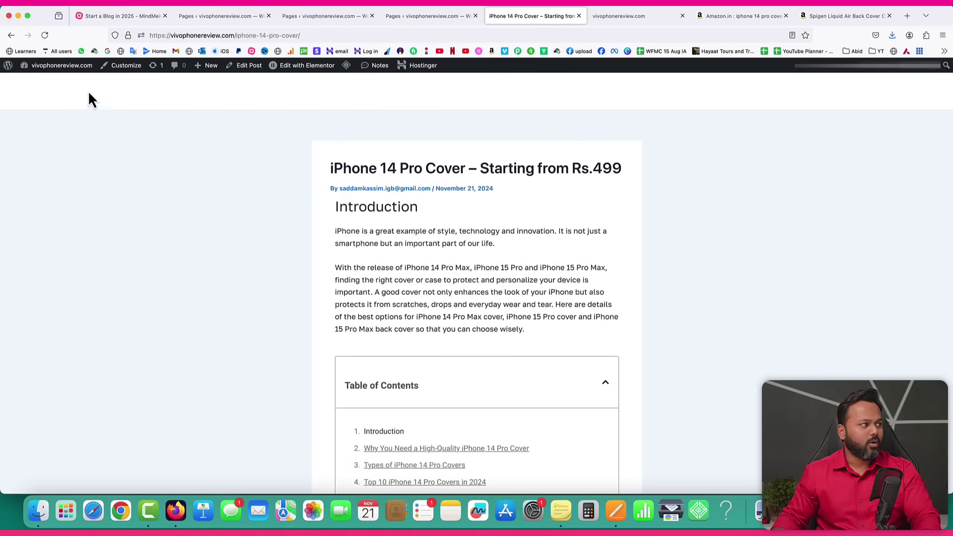
# Load the site home page to check that the header menu lists all six pages.
pyautogui.moveTo(235, 35); pyautogui.dragTo(349, 35)
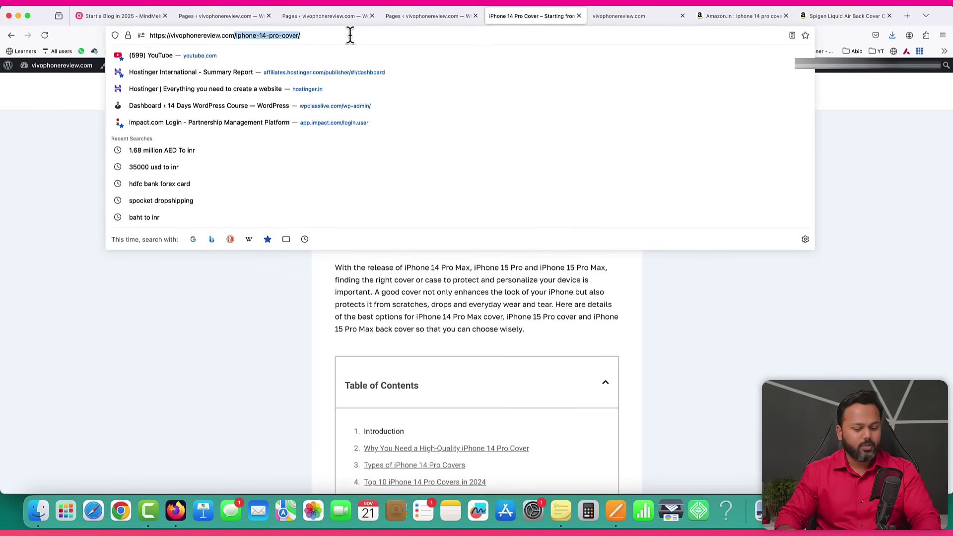
pyautogui.press('BackSpace')
pyautogui.press('Return')
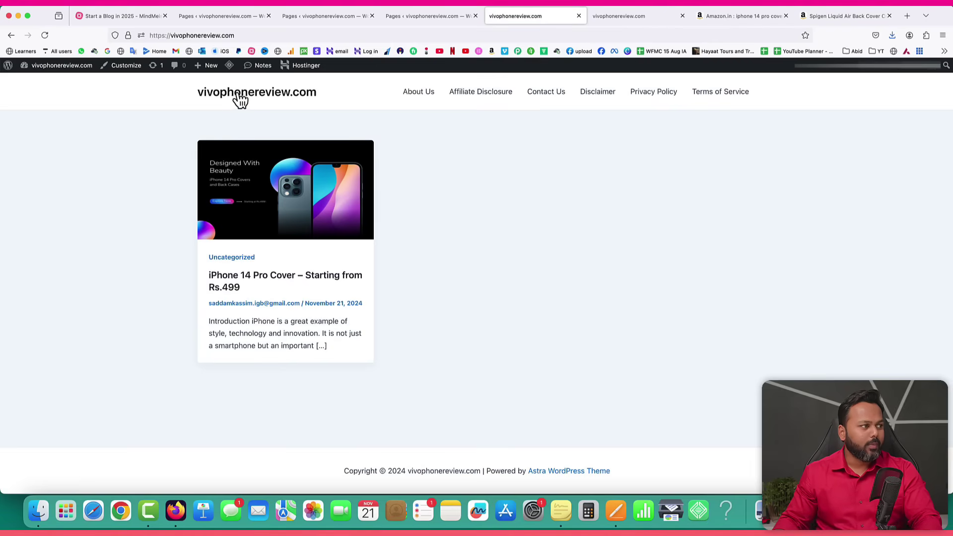
# Close the duplicate Pages admin tabs and open Appearance > Customize.
pyautogui.click(371, 17)
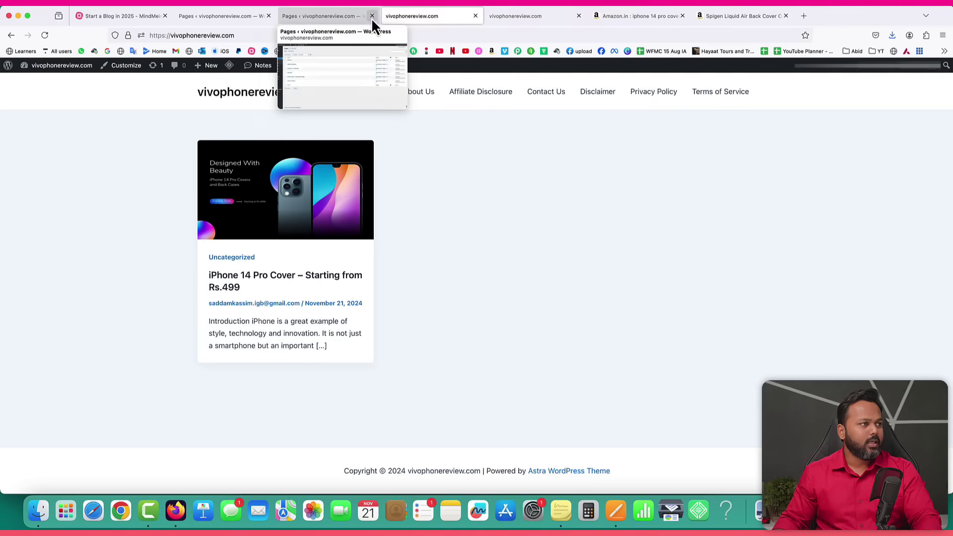
pyautogui.click(371, 17)
pyautogui.click(224, 19)
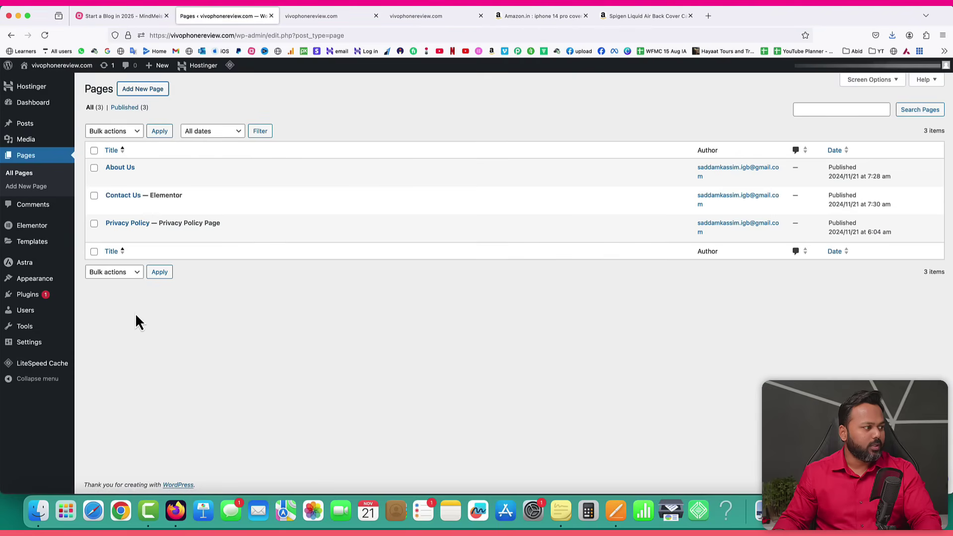
pyautogui.moveTo(39, 285)
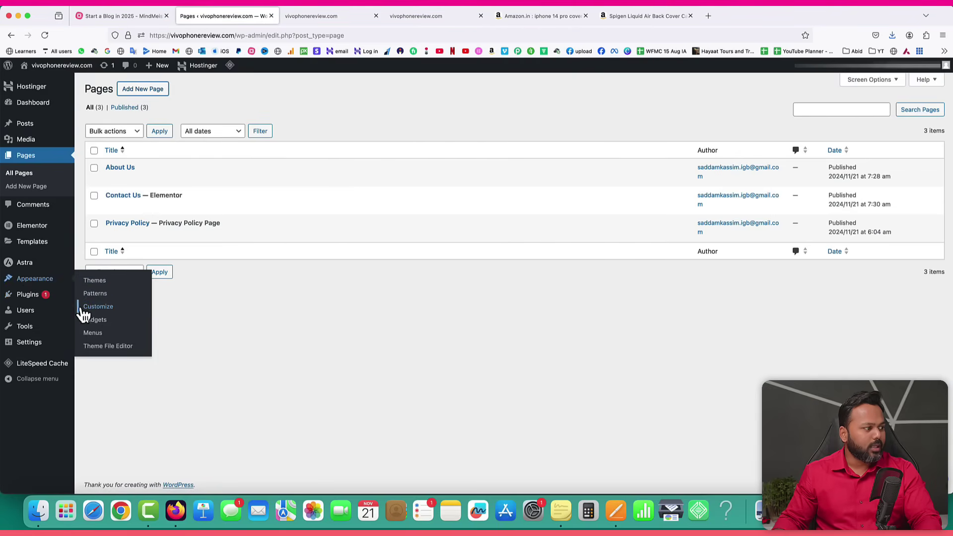
pyautogui.click(99, 308)
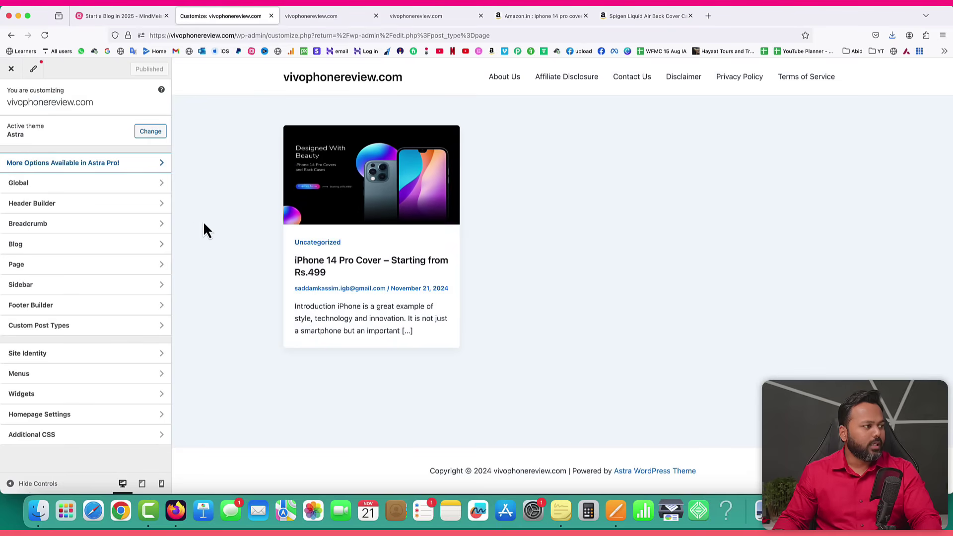
# Upload and crop the iPhones Back Cases image as the header site logo.
pyautogui.click(60, 207)
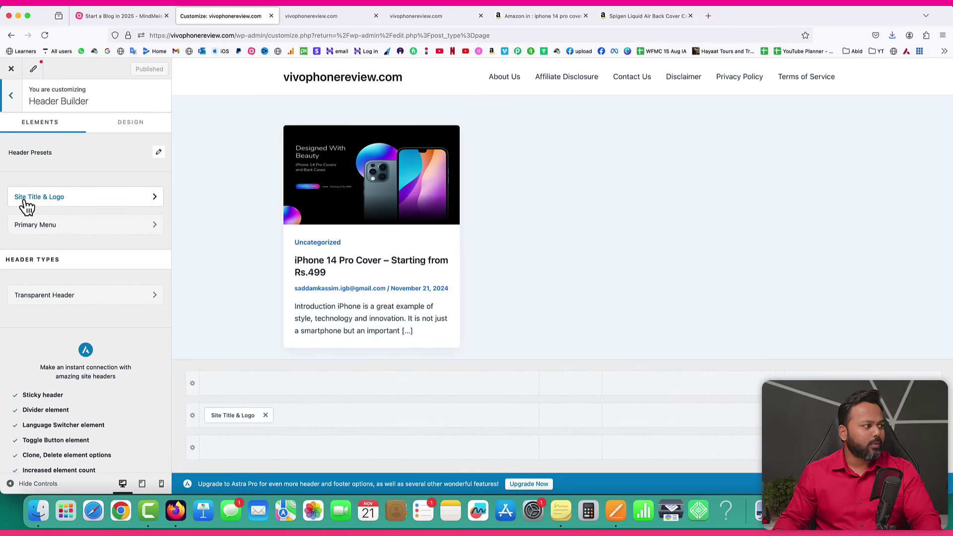
pyautogui.click(157, 200)
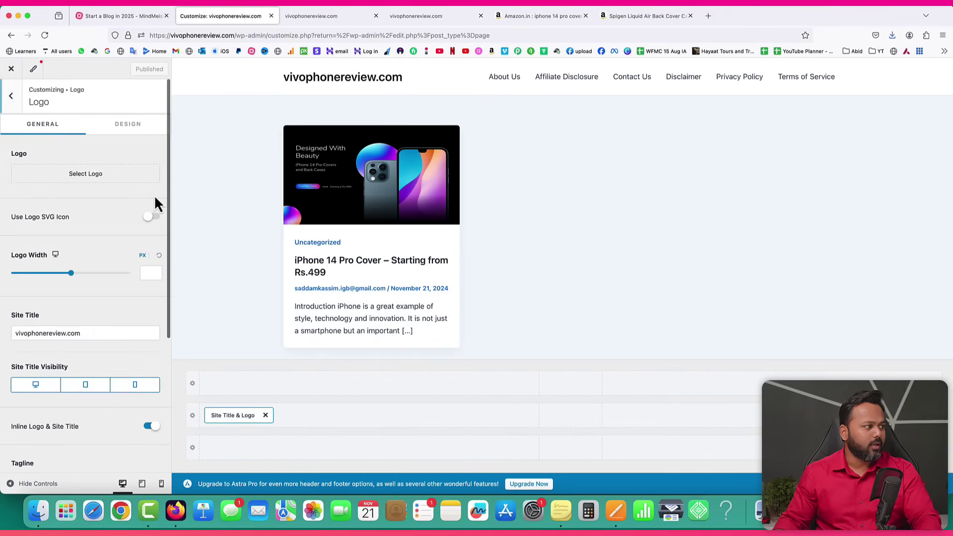
pyautogui.click(82, 177)
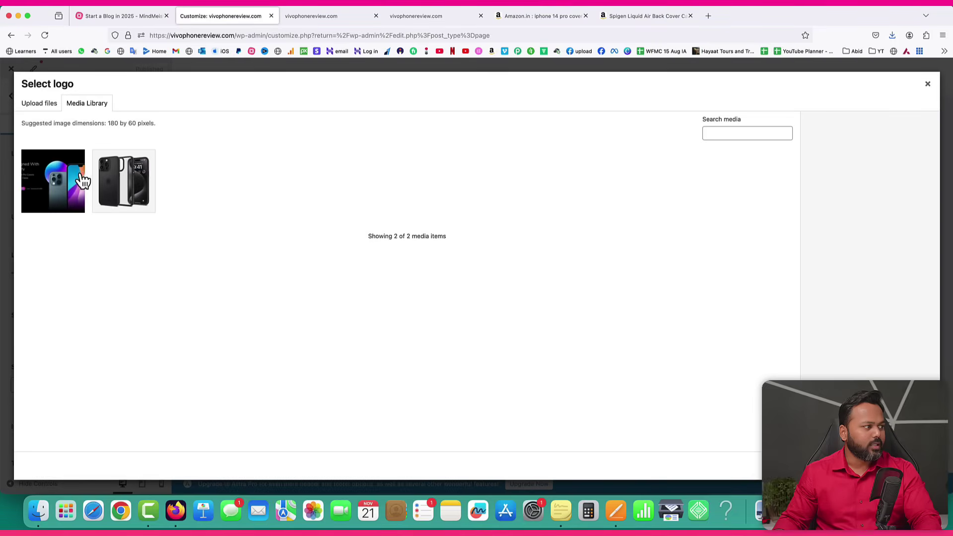
pyautogui.click(39, 105)
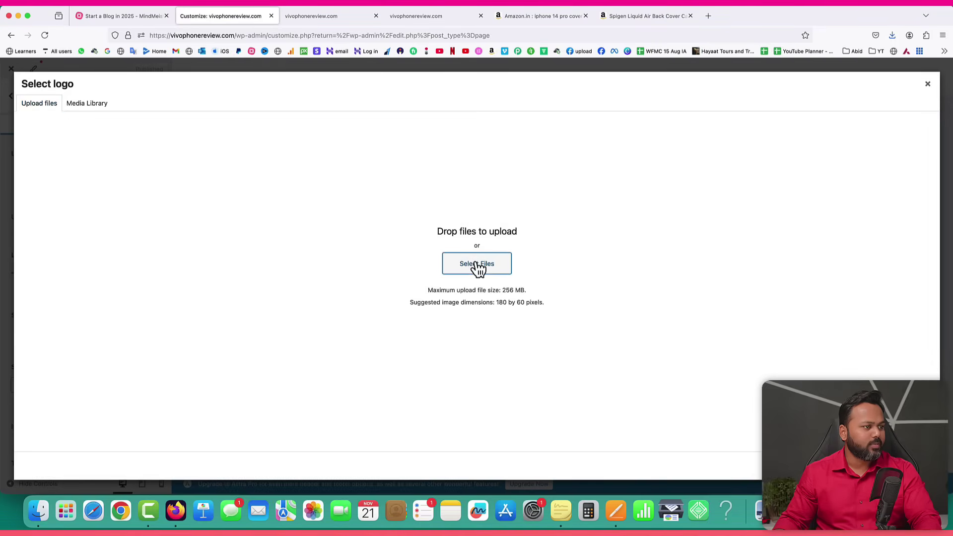
pyautogui.click(477, 264)
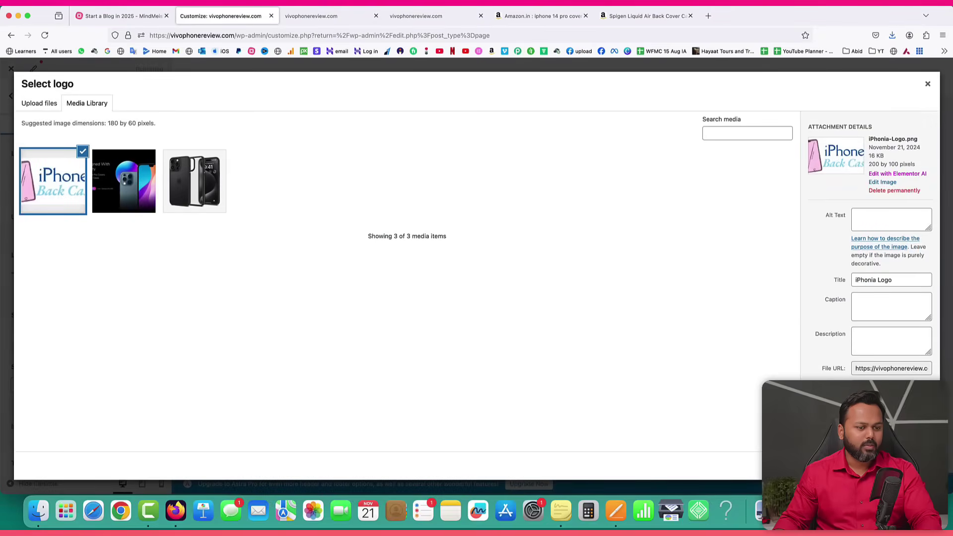
pyautogui.click(914, 466)
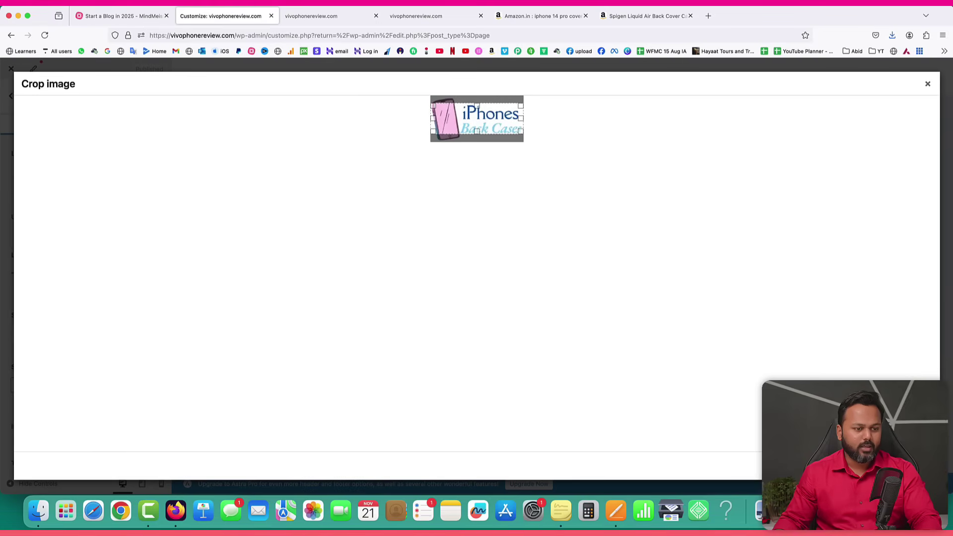
pyautogui.click(913, 465)
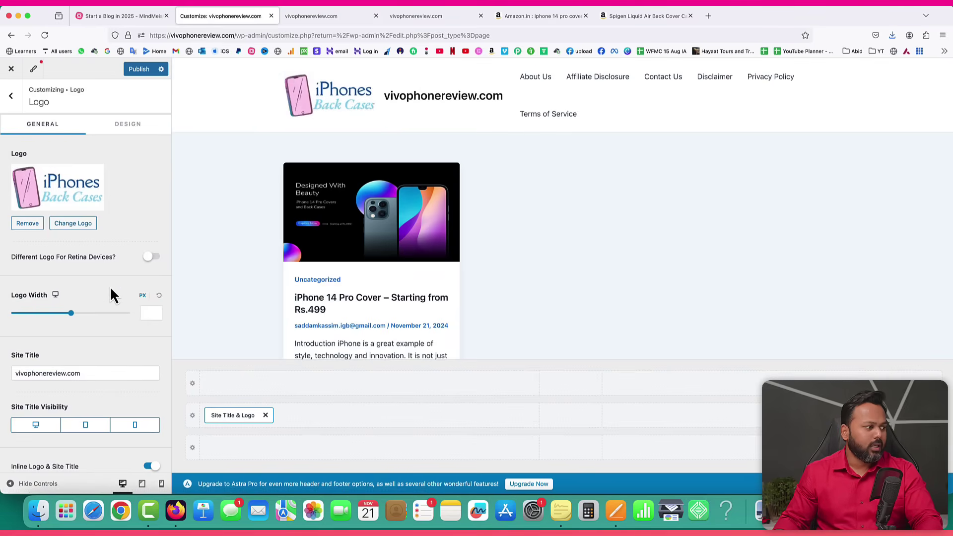
# Hide the site title, set logo width to 120 px, publish, and reload the live site.
pyautogui.scroll(-5, 111, 293)
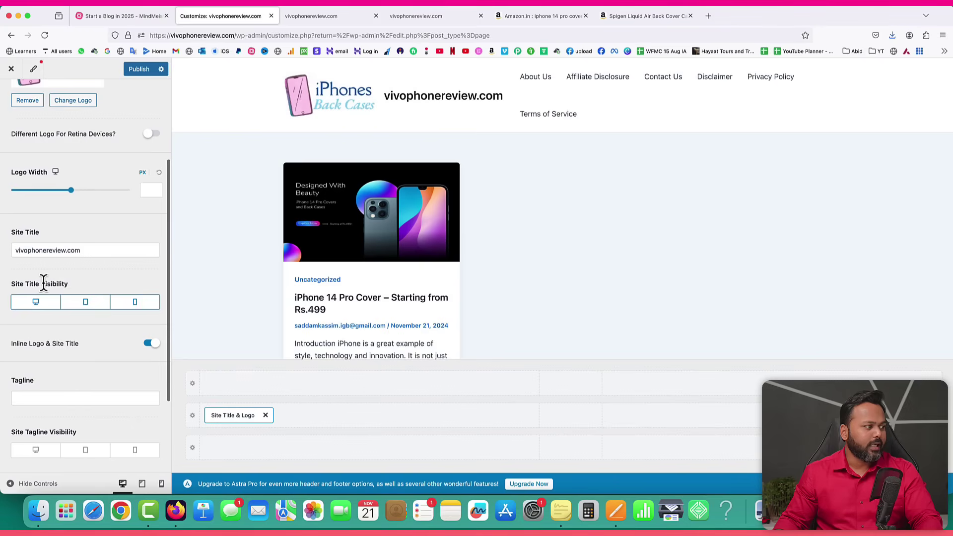
pyautogui.click(37, 311)
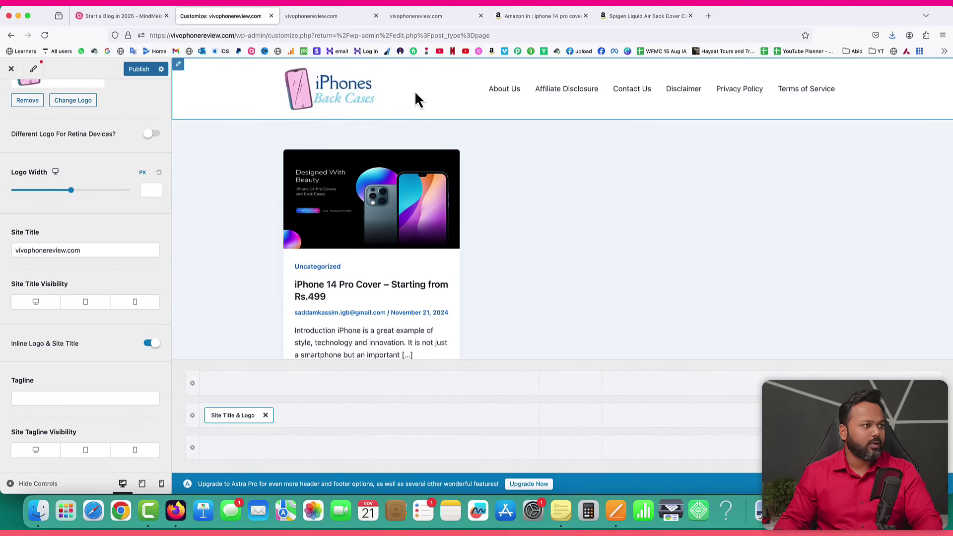
pyautogui.scroll(1, 111, 174)
pyautogui.scroll(4, 110, 174)
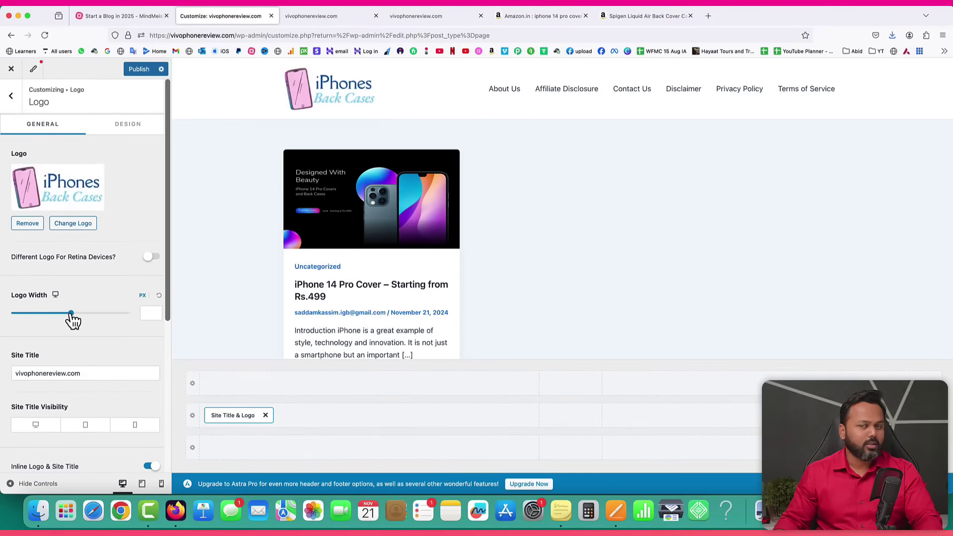
pyautogui.moveTo(71, 314); pyautogui.dragTo(38, 313)
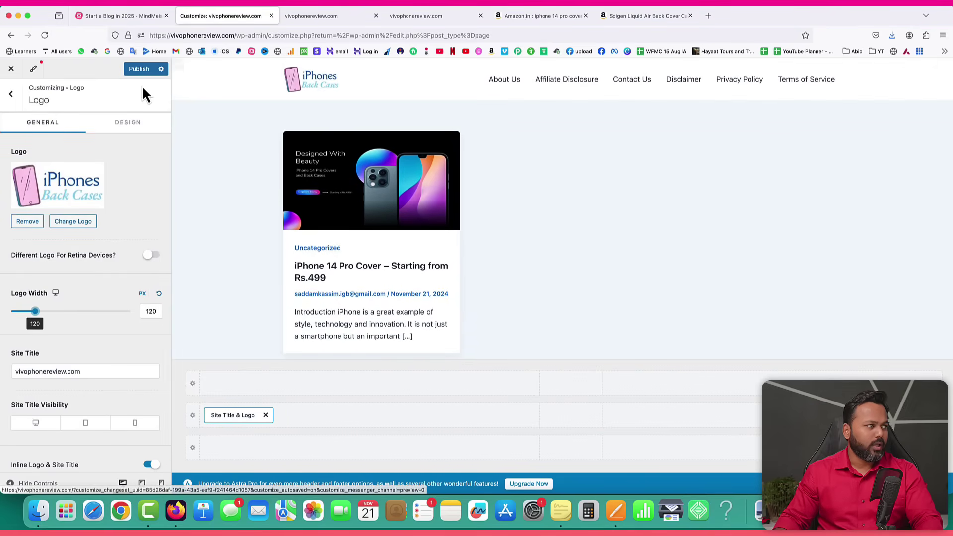
pyautogui.click(140, 70)
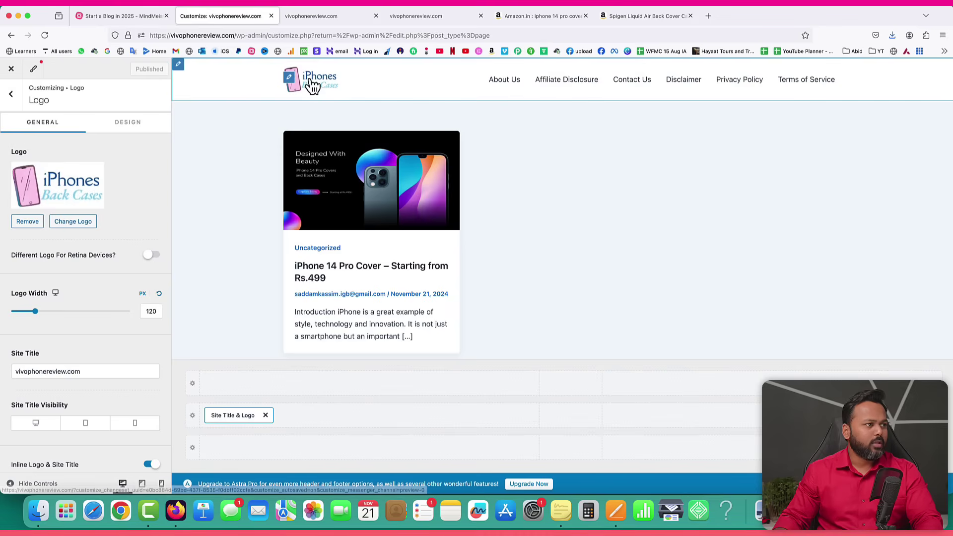
pyautogui.click(319, 18)
pyautogui.click(44, 35)
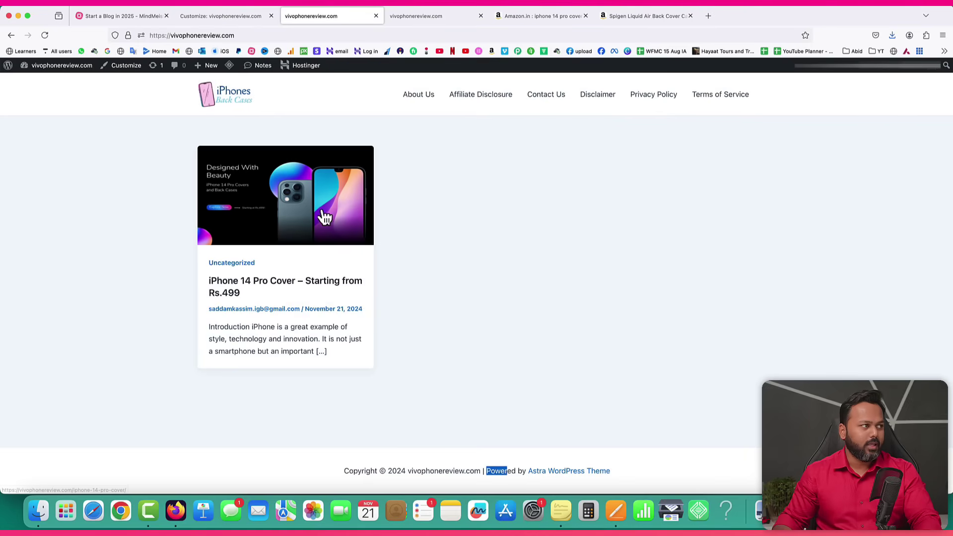
# Back out of the logo settings to the Footer Builder's Copyright text settings.
pyautogui.click(202, 15)
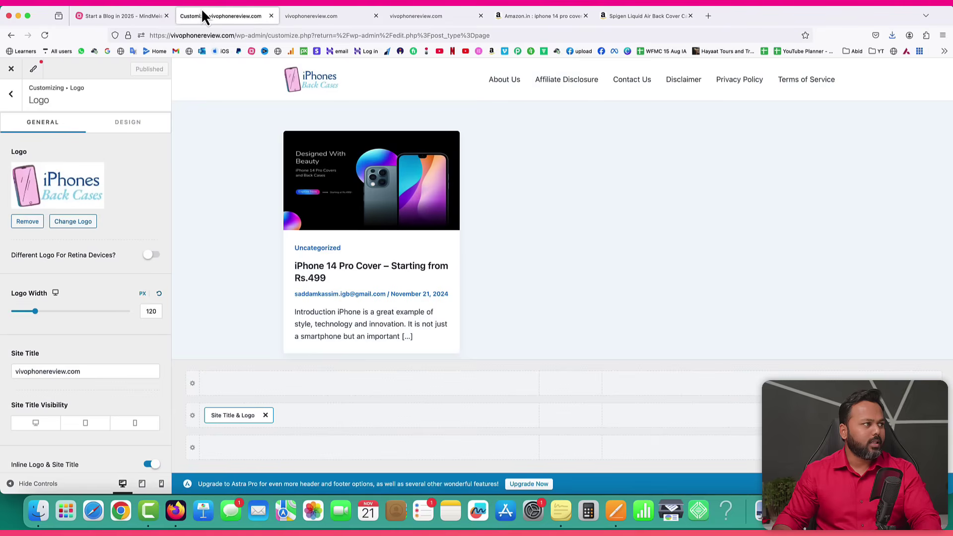
pyautogui.click(10, 94)
pyautogui.click(10, 94)
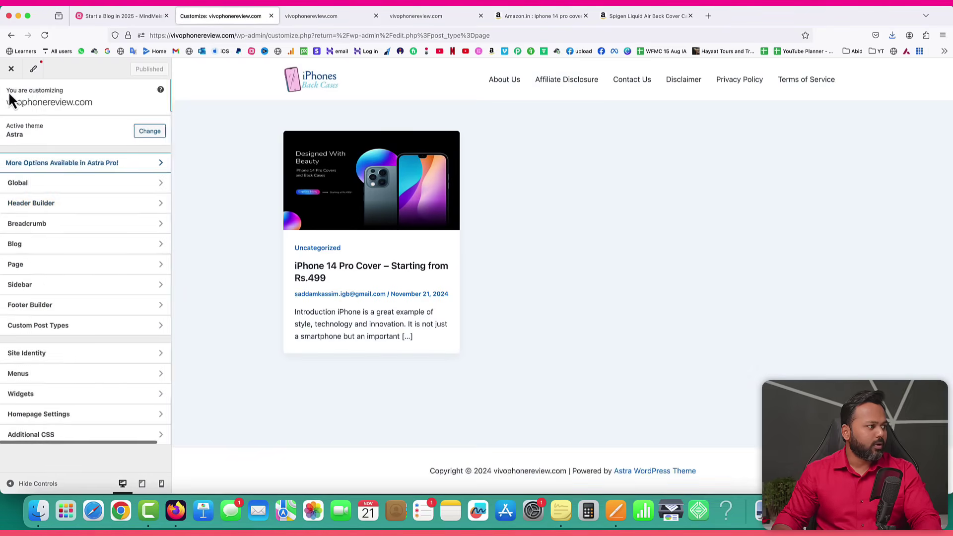
pyautogui.click(52, 309)
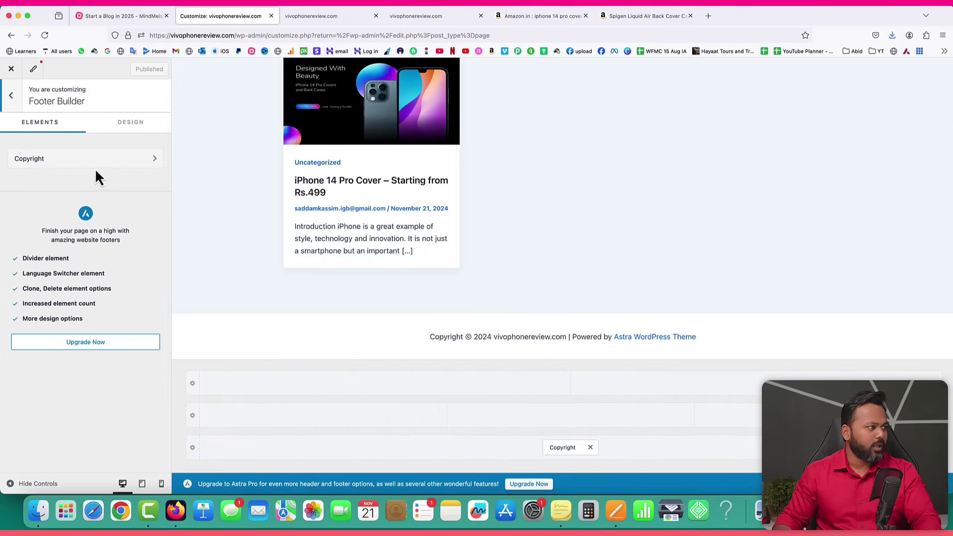
pyautogui.click(43, 161)
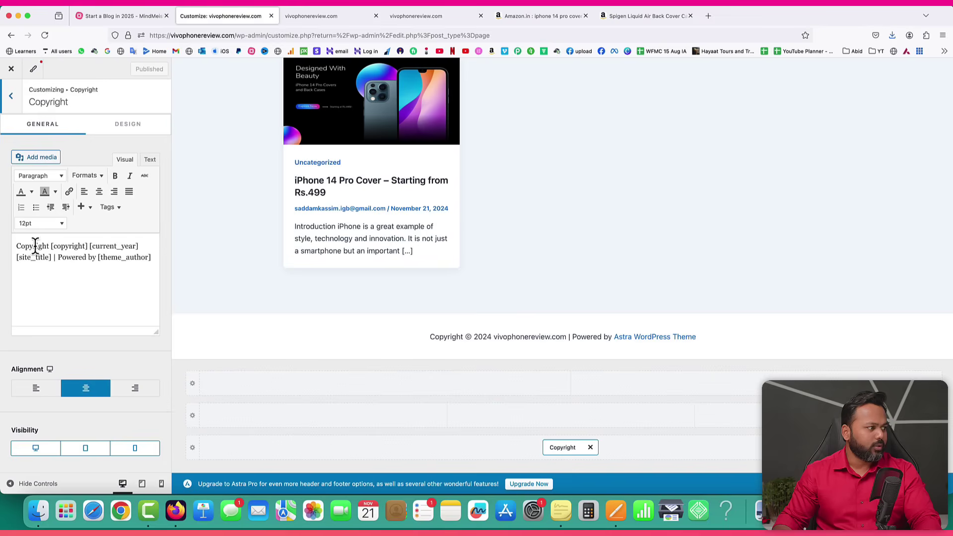
# Change the footer copyright credit from 'Powered by [theme_author]' to 'Built by' plus the owner's name.
pyautogui.moveTo(49, 245); pyautogui.dragTo(88, 246)
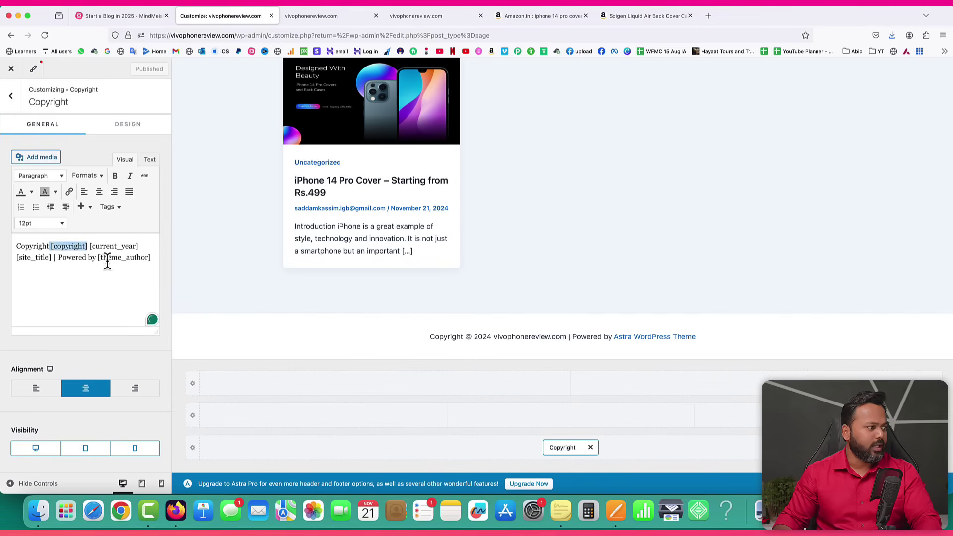
pyautogui.moveTo(90, 246); pyautogui.dragTo(140, 245)
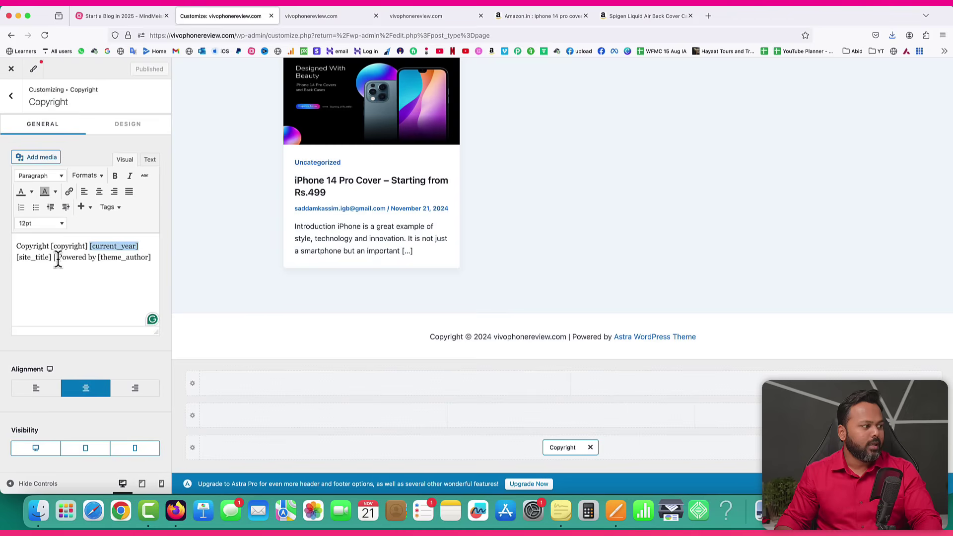
pyautogui.moveTo(98, 258); pyautogui.dragTo(156, 260)
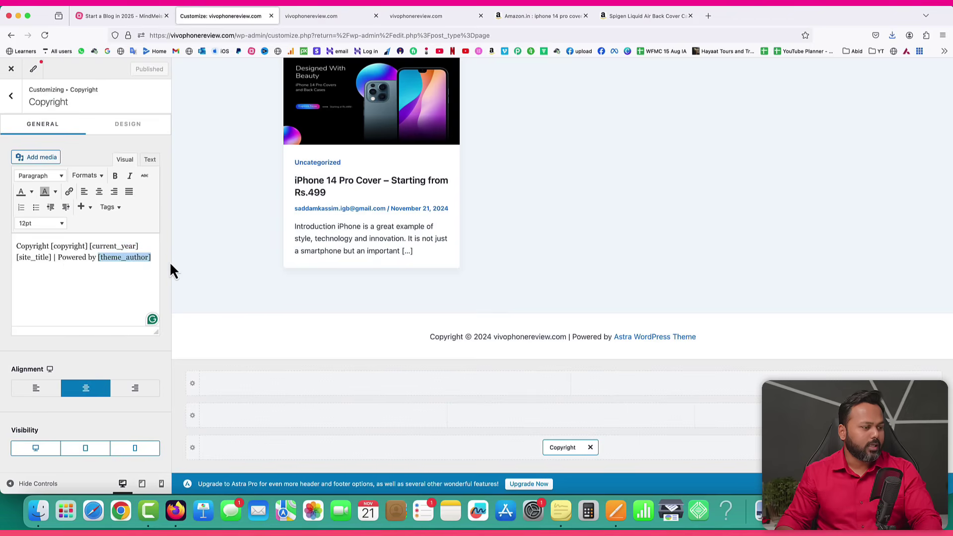
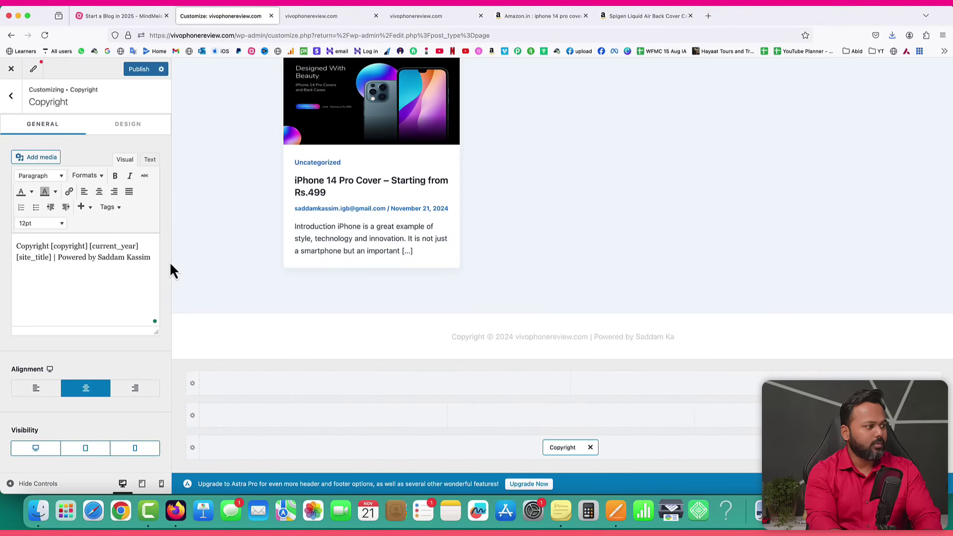
pyautogui.doubleClick(62, 258)
pyautogui.write('Built')
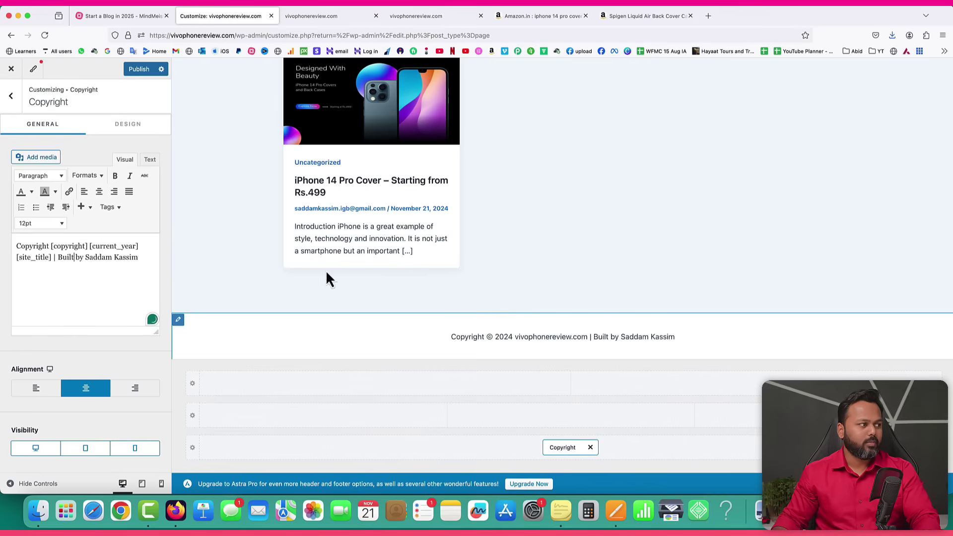
# Reload the live site to confirm the new footer credit appears.
pyautogui.click(305, 16)
pyautogui.click(51, 37)
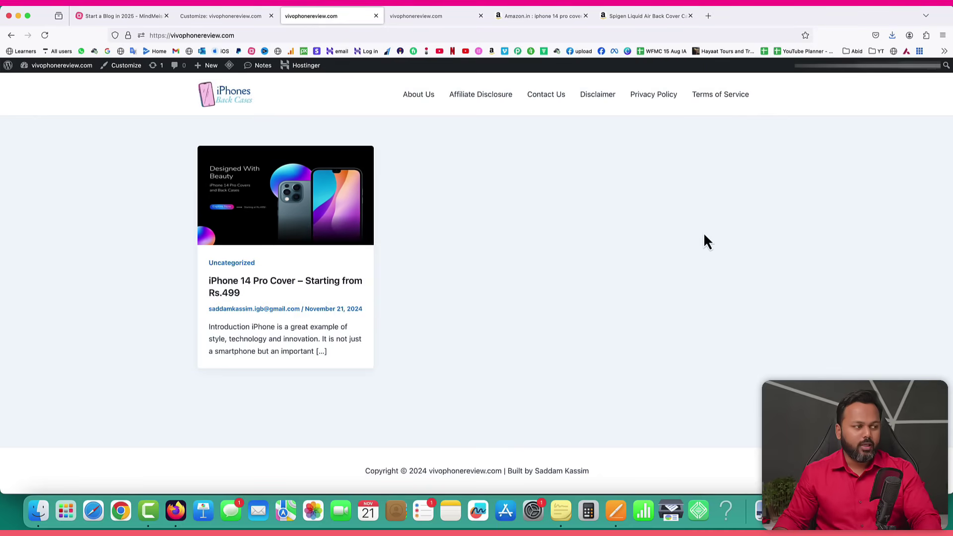
pyautogui.click(214, 15)
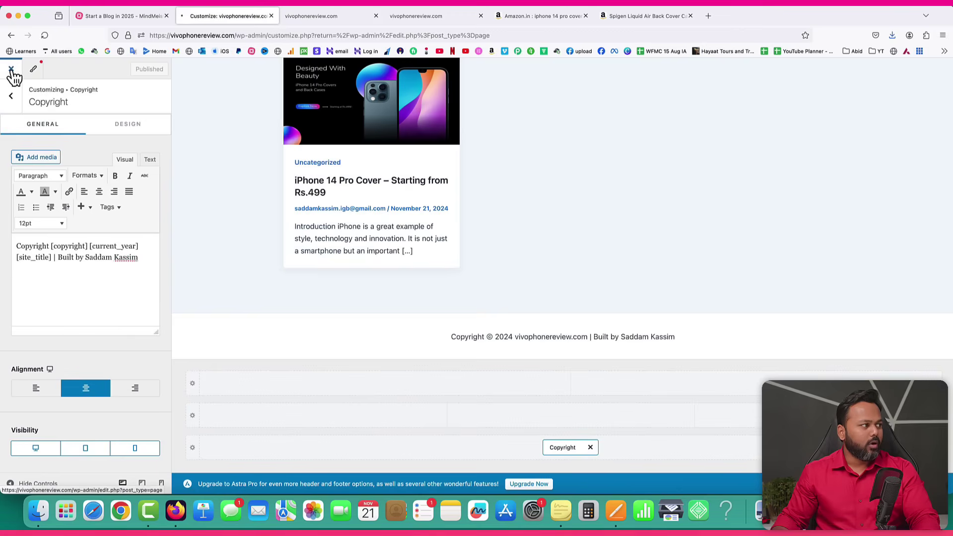
# Leave the customizer, start a blank new post, then view the blog-plan mind map.
pyautogui.click(11, 77)
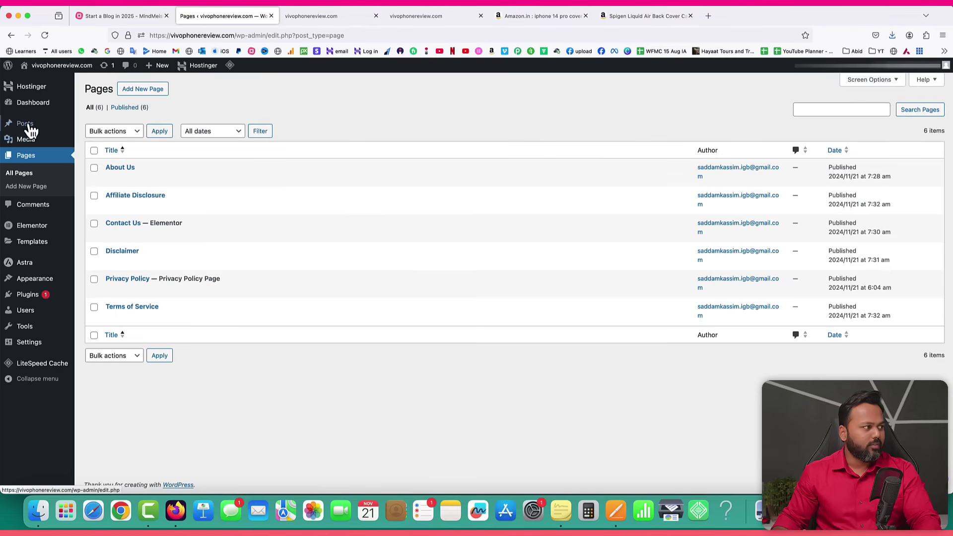
pyautogui.moveTo(31, 130)
pyautogui.click(105, 139)
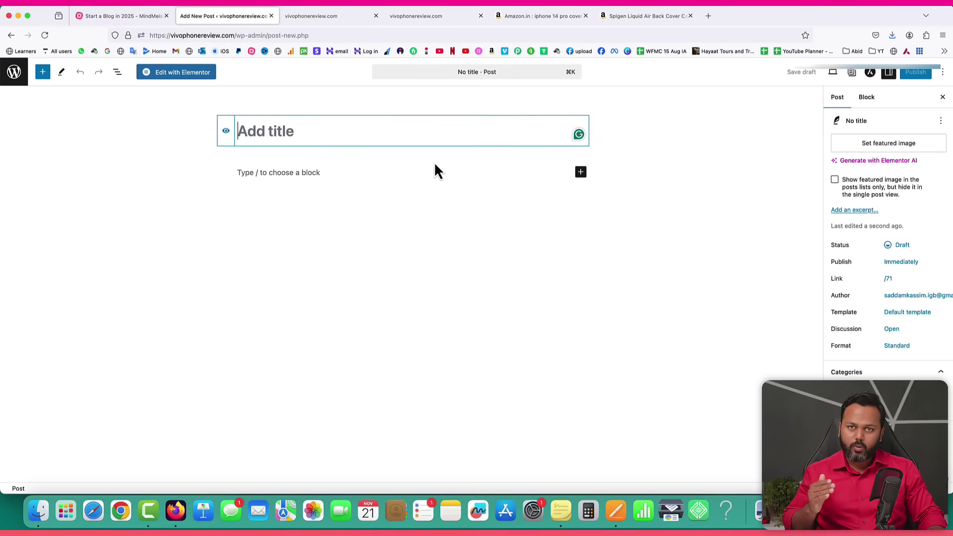
pyautogui.click(124, 19)
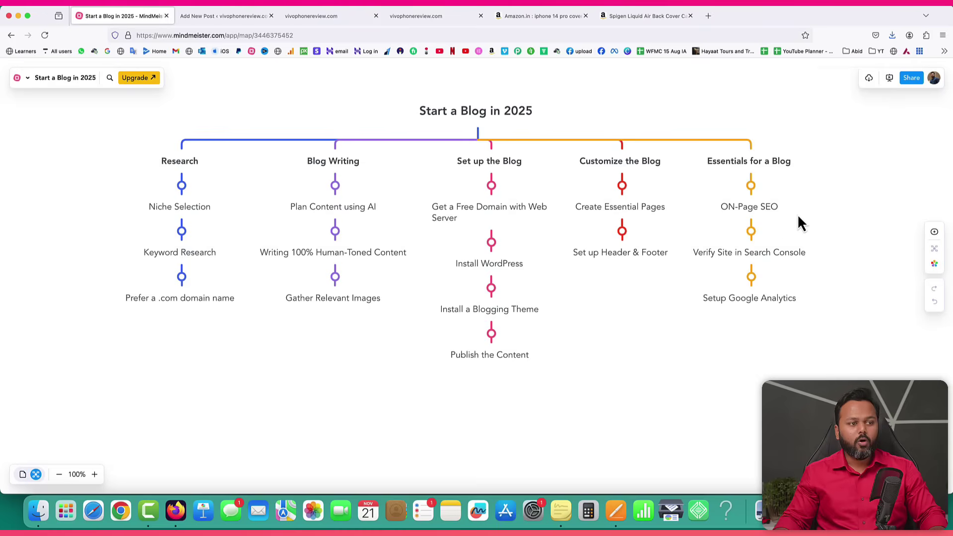
# Close the empty post draft, duplicate site, Amazon and Spigen tabs, keeping the iPhone 14 Pro Cover post.
pyautogui.click(246, 20)
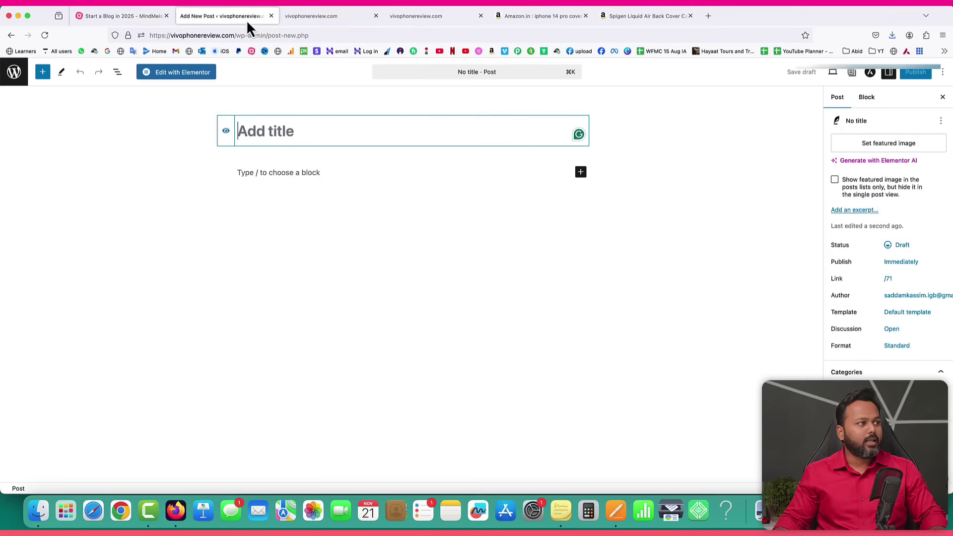
pyautogui.click(271, 16)
pyautogui.click(315, 208)
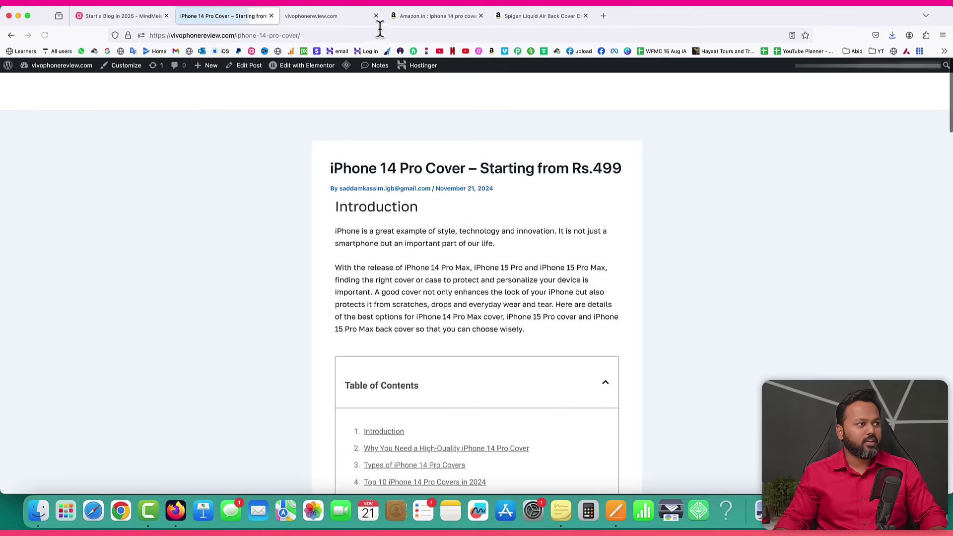
pyautogui.click(375, 16)
pyautogui.middleClick(377, 19)
pyautogui.middleClick(377, 18)
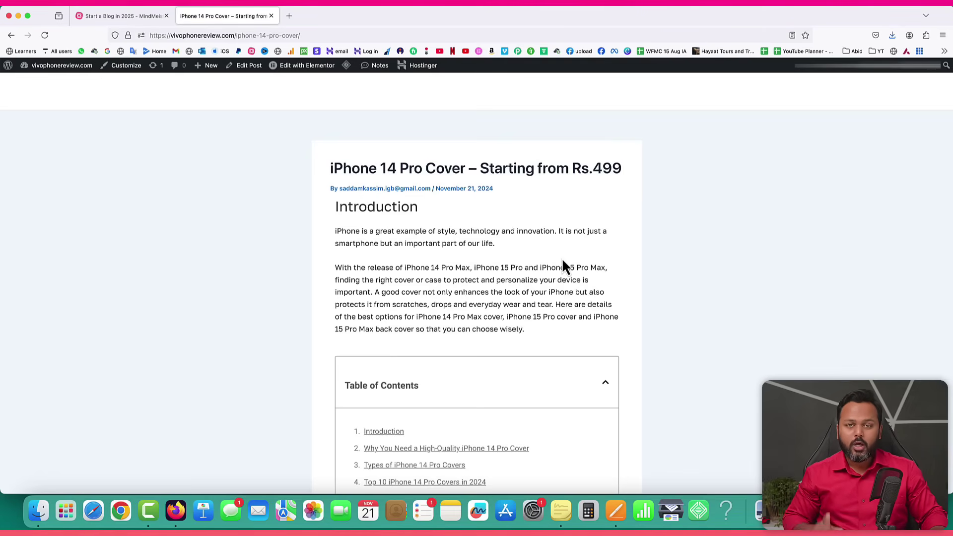
pyautogui.click(109, 16)
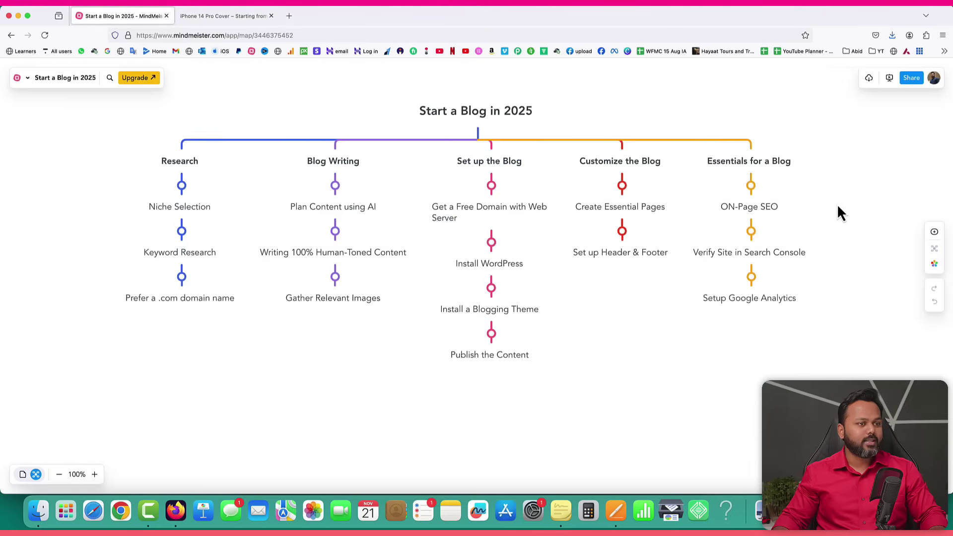